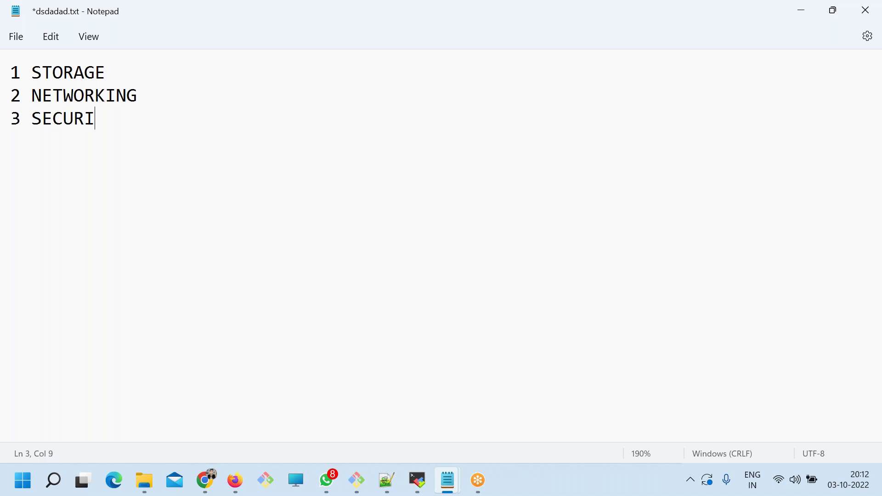
# Add the items 4 DB, 5 DEVOPS and 6 DEV Services below SECURITY in the numbered list and save the file.
pyautogui.press('Return')
pyautogui.write('4')
pyautogui.write('DB')
pyautogui.press('Return')
pyautogui.write('5.')
pyautogui.press('BackSpace')
pyautogui.press('BackSpace')
pyautogui.write('DEVOPS')
pyautogui.press('Return')
pyautogui.write('6 ')
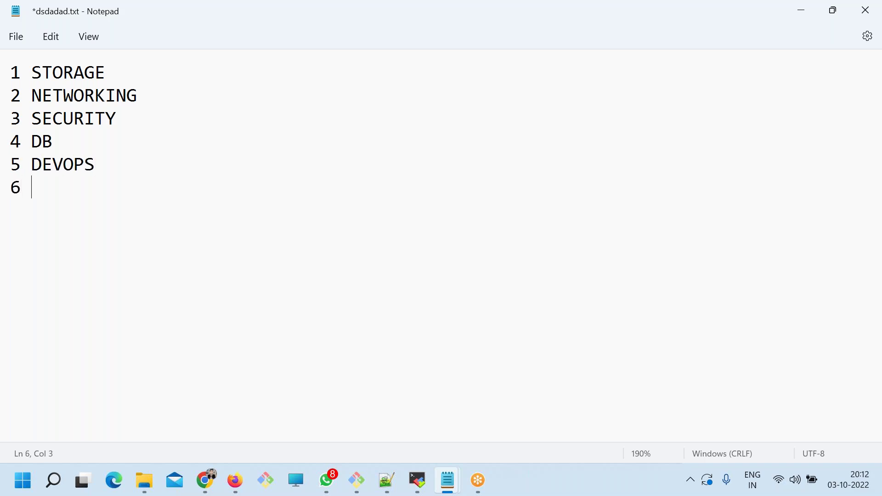
pyautogui.write('DEV Services')
pyautogui.hotkey('ctrl', 's')
# Enclose the numbered list with a line of equals signs below it and another above it.
pyautogui.scroll(4, 241, 227)
pyautogui.press('Return')
pyautogui.write('============================')
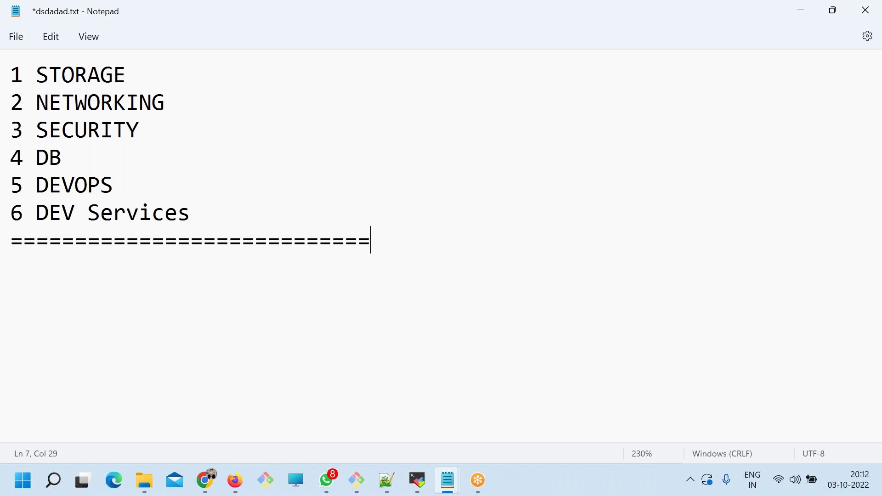
pyautogui.click(13, 74)
pyautogui.press('Return')
pyautogui.press('Up')
pyautogui.write('===============')
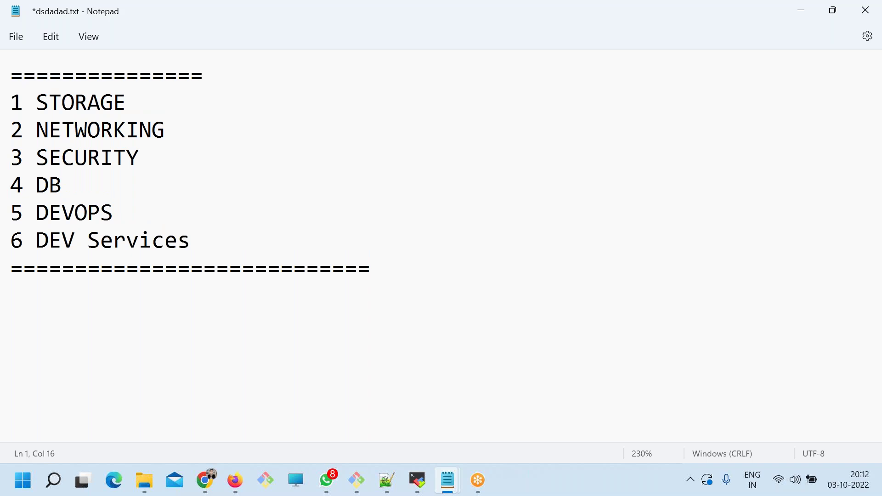
pyautogui.write('===============')
# Copy the word STORAGE from the first list item to a new line under the lower separator.
pyautogui.moveTo(127, 104); pyautogui.dragTo(36, 102)
pyautogui.hotkey('ctrl', 'c')
pyautogui.click(105, 289)
pyautogui.click(404, 290)
pyautogui.press('Return')
pyautogui.press('Return')
pyautogui.press('BackSpace')
pyautogui.hotkey('ctrl', 'v')
pyautogui.press('Return')
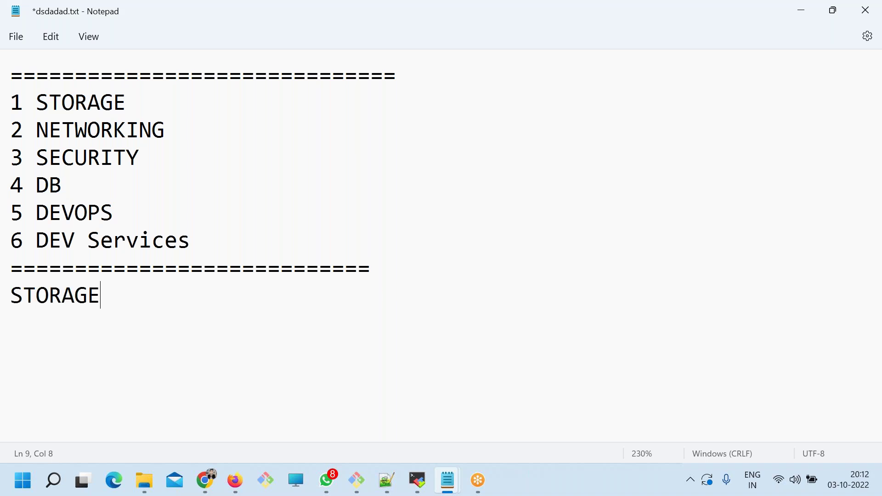
# Add the heading TYPES OF STORAGE with a dashed underline below STORAGE and save the file.
pyautogui.press('Return')
pyautogui.write('TYPES OF STORAG')
pyautogui.press('Return')
pyautogui.press('BackSpace')
pyautogui.write('E')
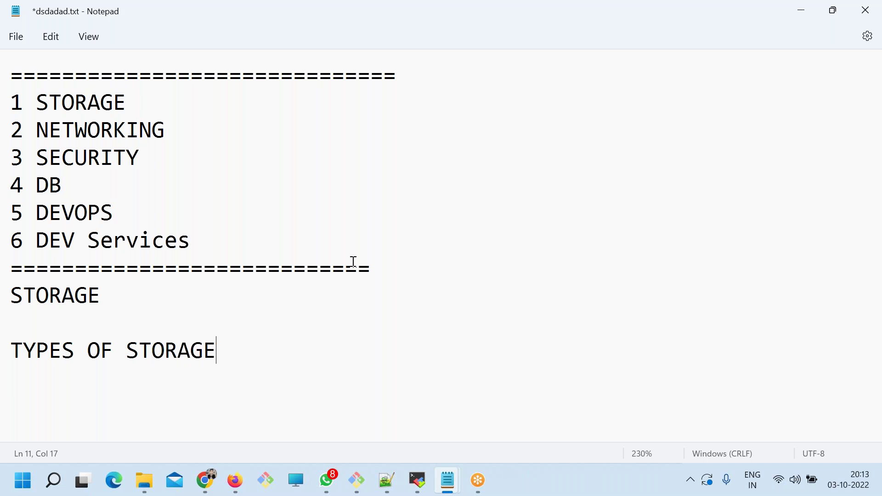
pyautogui.scroll(-2, 353, 262)
pyautogui.press('Return')
pyautogui.write('----------------------')
pyautogui.hotkey('ctrl', 's')
pyautogui.press('Return')
pyautogui.hotkey('ctrl', 's')
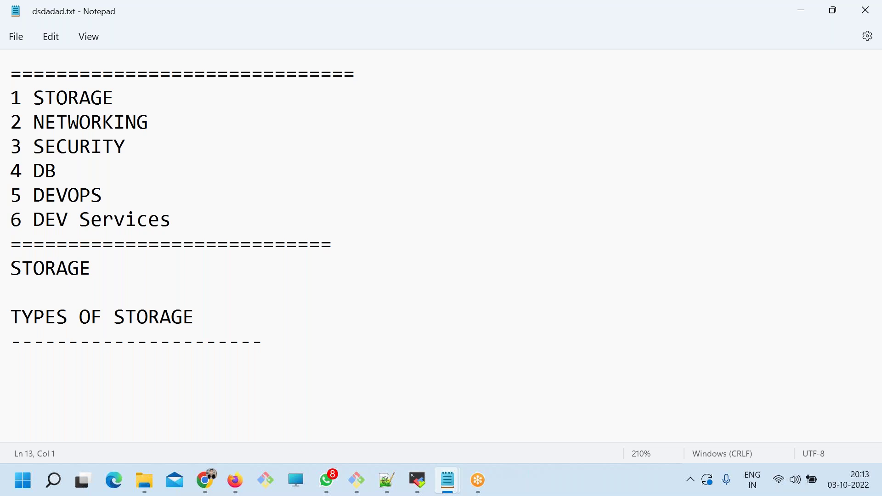
# List BLOCK, FILE and OBJECT on separate lines under the TYPES OF STORAGE heading and save the file.
pyautogui.write('BLOCK')
pyautogui.press('Return')
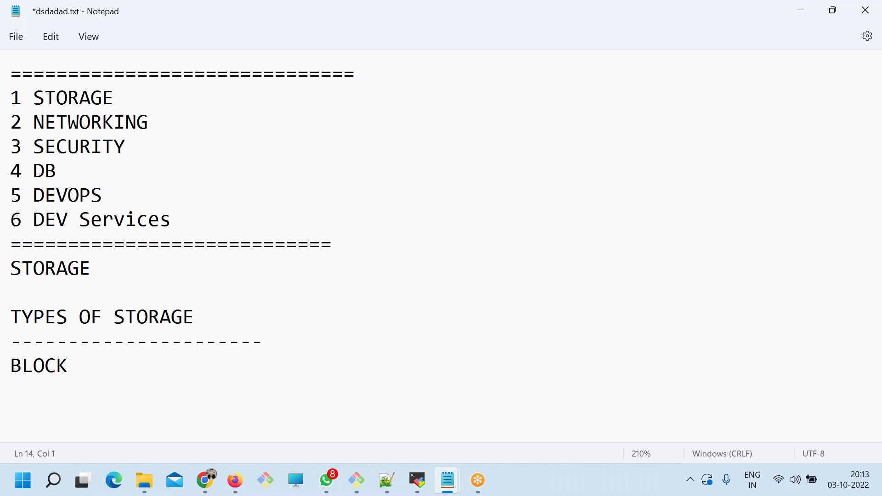
pyautogui.write('FILEW')
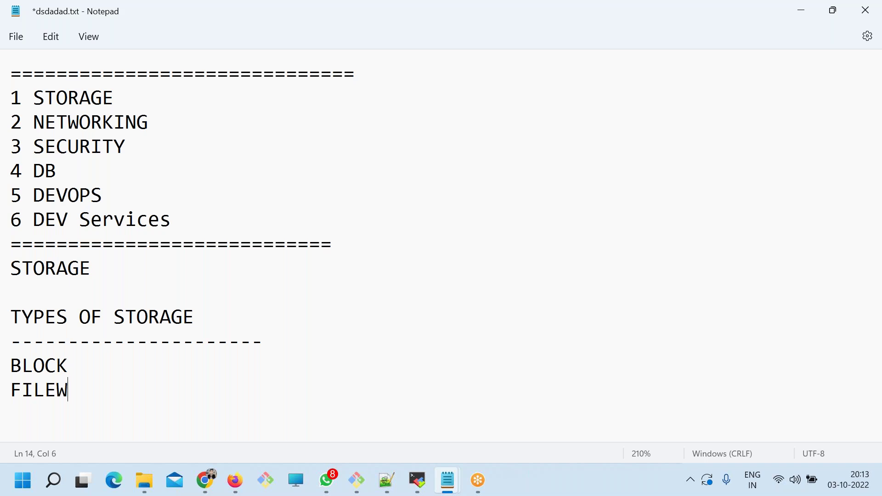
pyautogui.press('BackSpace')
pyautogui.hotkey('ctrl', 's')
pyautogui.press('Return')
pyautogui.write('OBJECT')
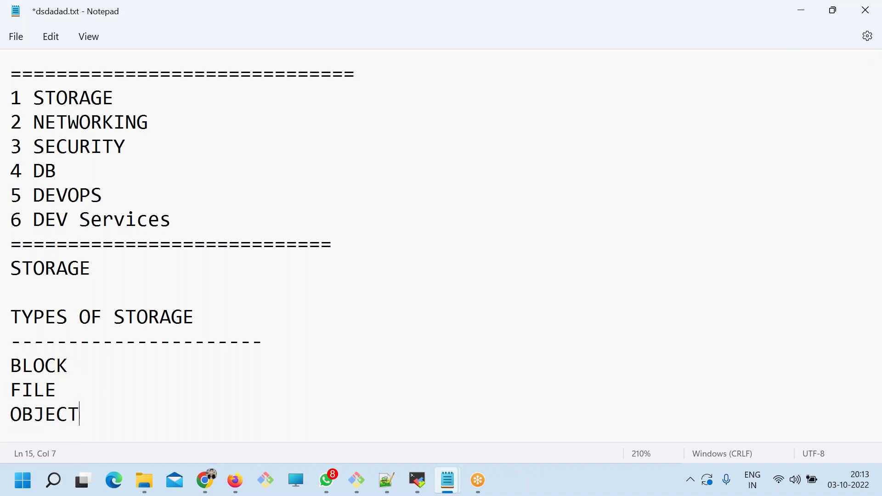
pyautogui.hotkey('ctrl', 's')
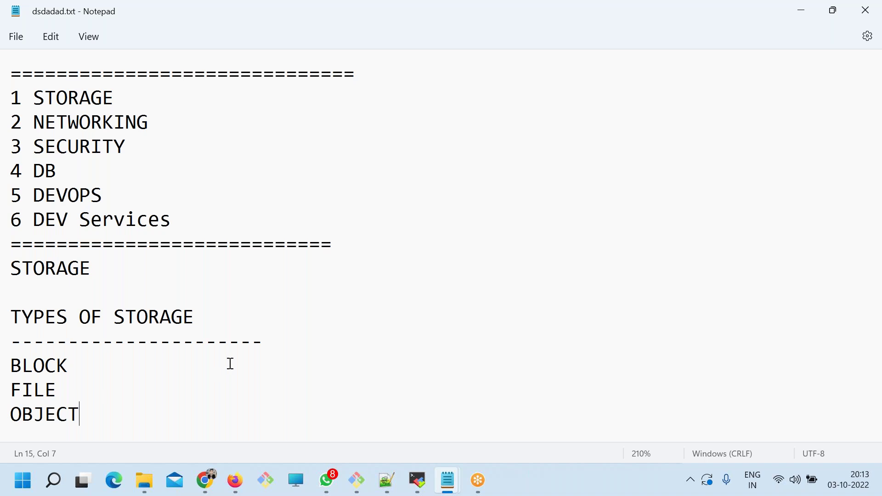
# Append "== Laptop" to the BLOCK line and save the file.
pyautogui.moveTo(82, 400); pyautogui.dragTo(8, 309)
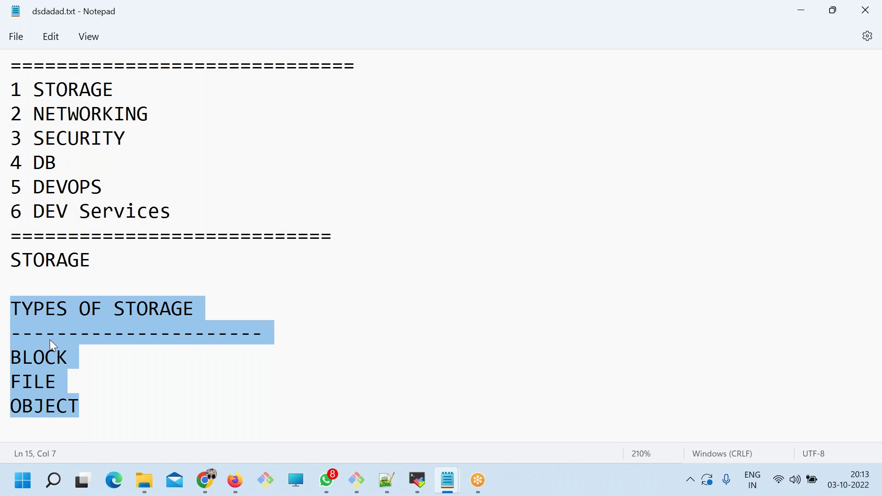
pyautogui.doubleClick(39, 358)
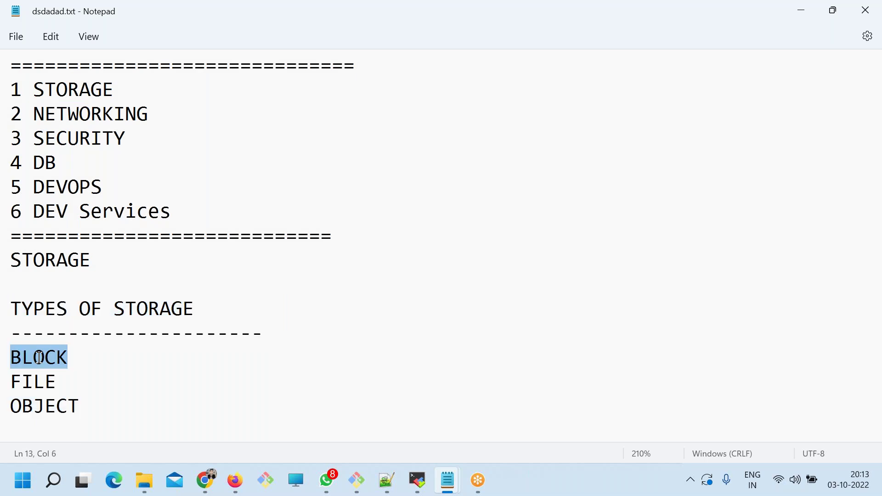
pyautogui.click(115, 354)
pyautogui.write('== ')
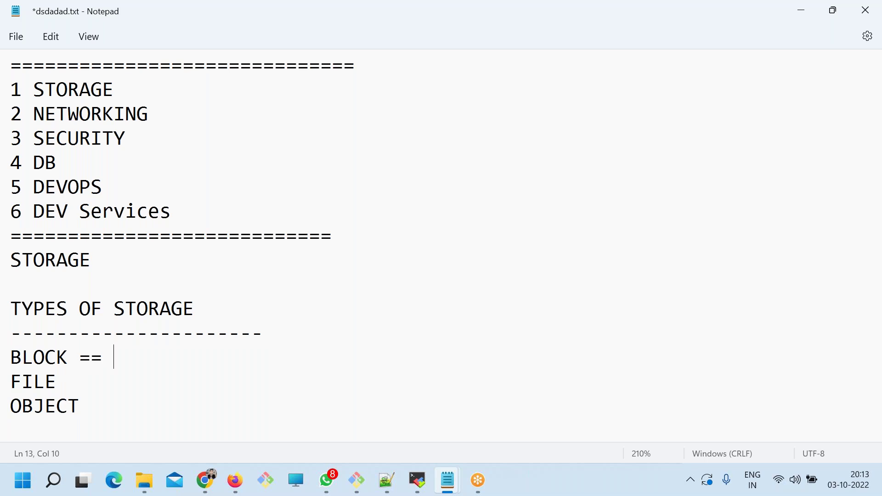
pyautogui.write('Laptop')
pyautogui.hotkey('ctrl', 's')
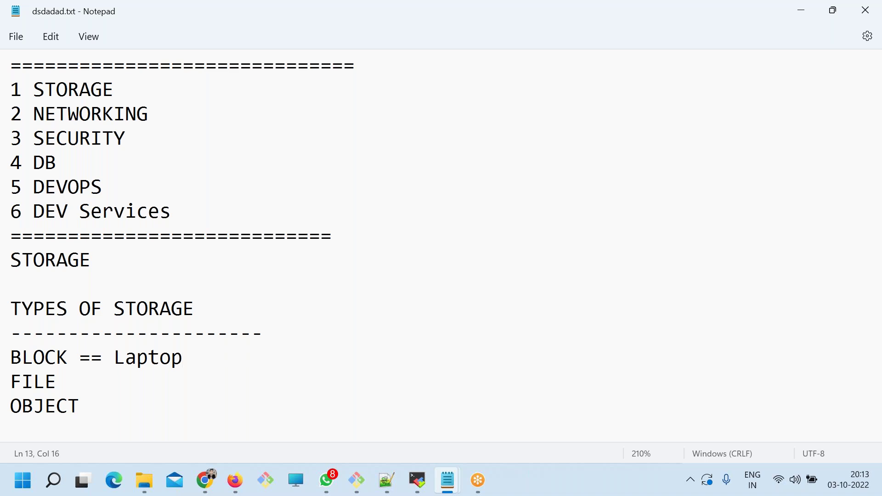
# Add the heading Assignment with a dashed underline a few lines below OBJECT and save the file.
pyautogui.click(110, 405)
pyautogui.press('Return')
pyautogui.press('Return')
pyautogui.press('Return')
pyautogui.write('Assignment')
pyautogui.press('Return')
pyautogui.write('-')
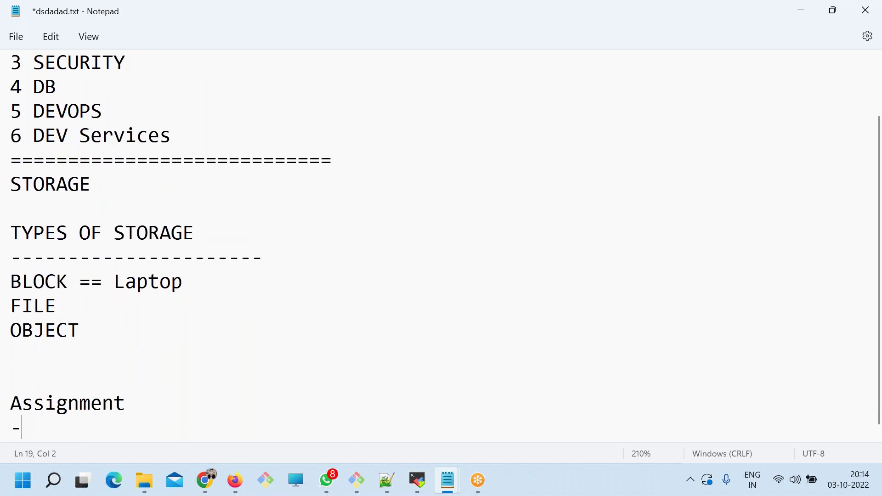
pyautogui.write('----------------------')
pyautogui.press('Return')
pyautogui.hotkey('ctrl', 's')
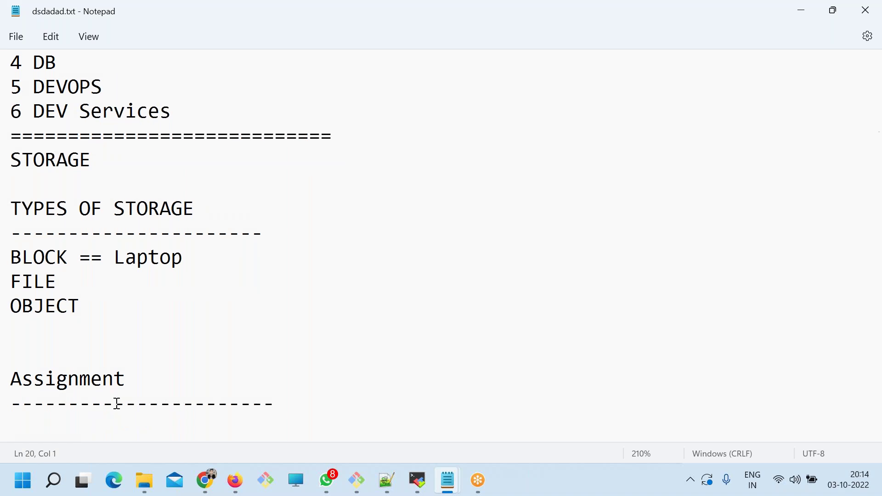
# Write the question "What are the types of Storage?" under the Assignment heading.
pyautogui.write('What is')
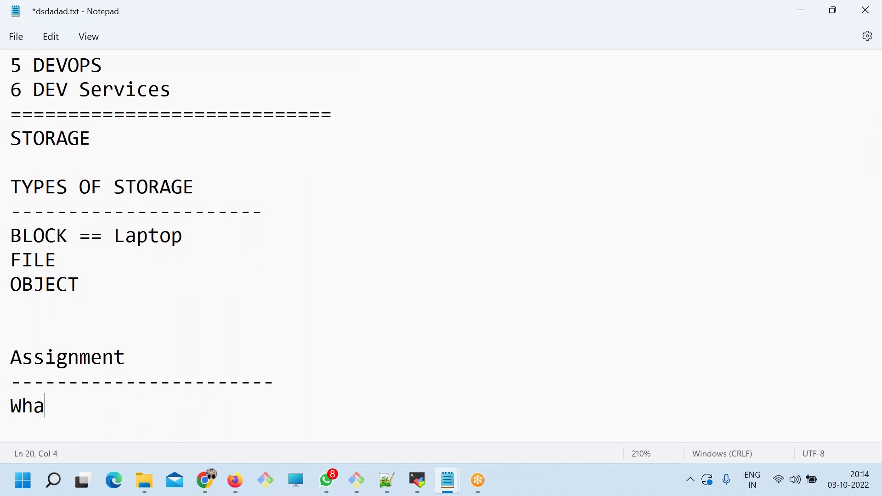
pyautogui.press('BackSpace')
pyautogui.press('BackSpace')
pyautogui.press('BackSpace')
pyautogui.write('are the ty')
pyautogui.write('ope')
pyautogui.press('BackSpace')
pyautogui.press('BackSpace')
pyautogui.press('BackSpace')
pyautogui.write('pes ')
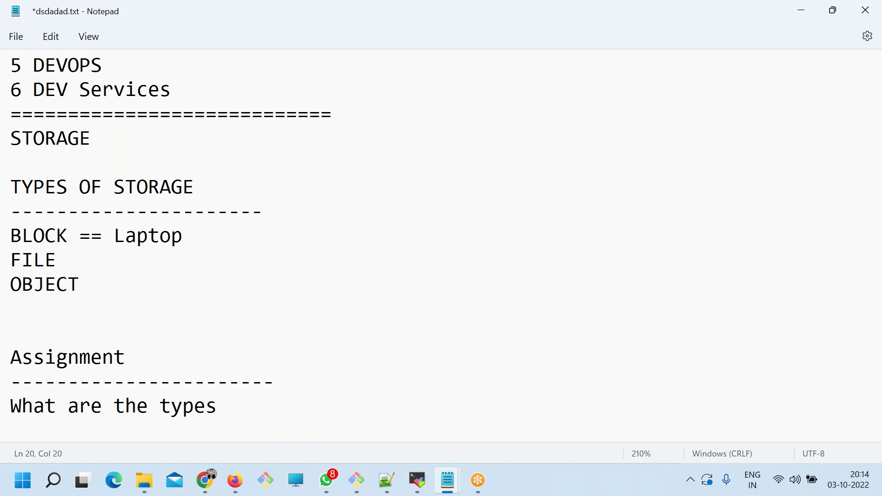
pyautogui.write('of Staor')
pyautogui.press('BackSpace')
pyautogui.press('BackSpace')
pyautogui.press('BackSpace')
pyautogui.write('orage?')
# Start a second assignment line reading "Diff betweeen BLOCK", copying BLOCK from the storage types list.
pyautogui.press('Return')
pyautogui.write('\\')
pyautogui.press('BackSpace')
pyautogui.write('Diof')
pyautogui.press('BackSpace')
pyautogui.press('BackSpace')
pyautogui.write('ff b')
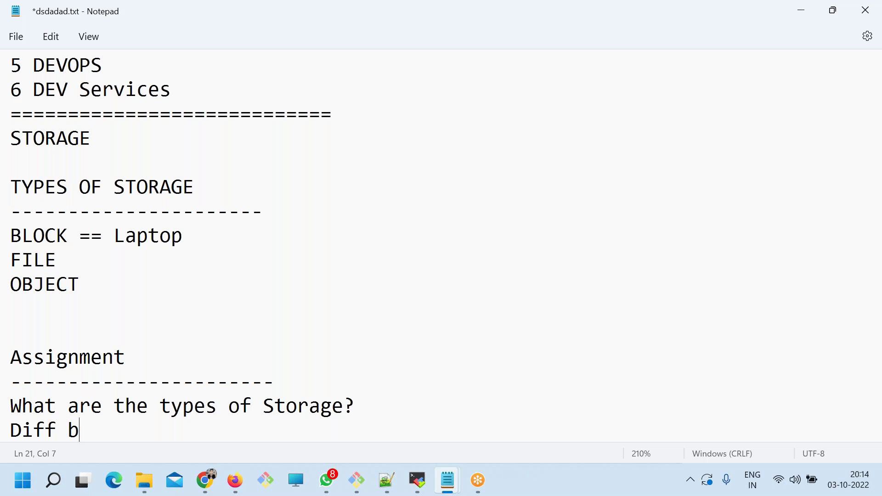
pyautogui.write('etweeen')
pyautogui.click(48, 226)
pyautogui.doubleClick(48, 226)
pyautogui.hotkey('ctrl', 'c')
pyautogui.click(154, 430)
pyautogui.press('End')
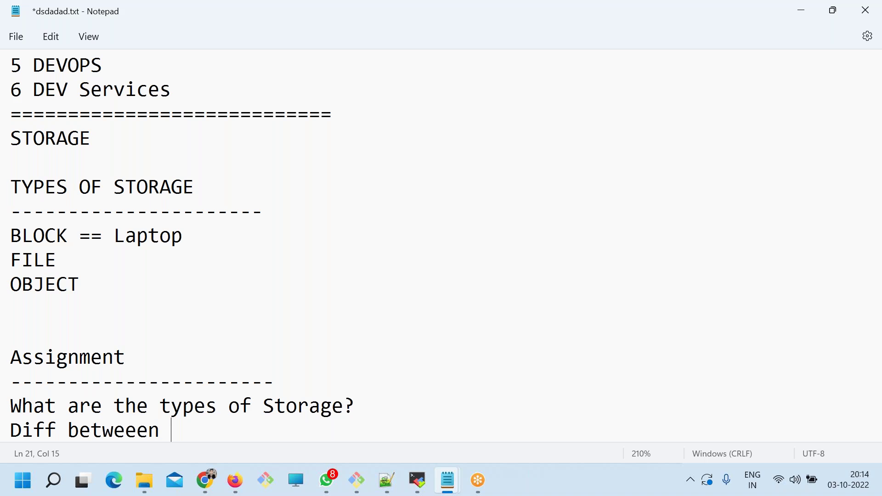
pyautogui.hotkey('ctrl', 'v')
# Complete the second assignment line with "vs FILE vs OBJECT", add blank lines after it and save the file.
pyautogui.doubleClick(42, 258)
pyautogui.click(249, 412)
pyautogui.click(242, 431)
pyautogui.write('v')
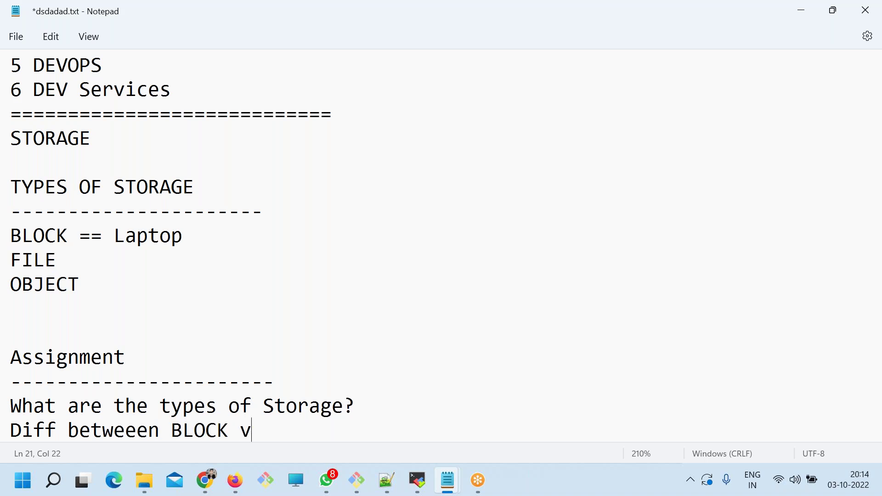
pyautogui.write('s FILE vs')
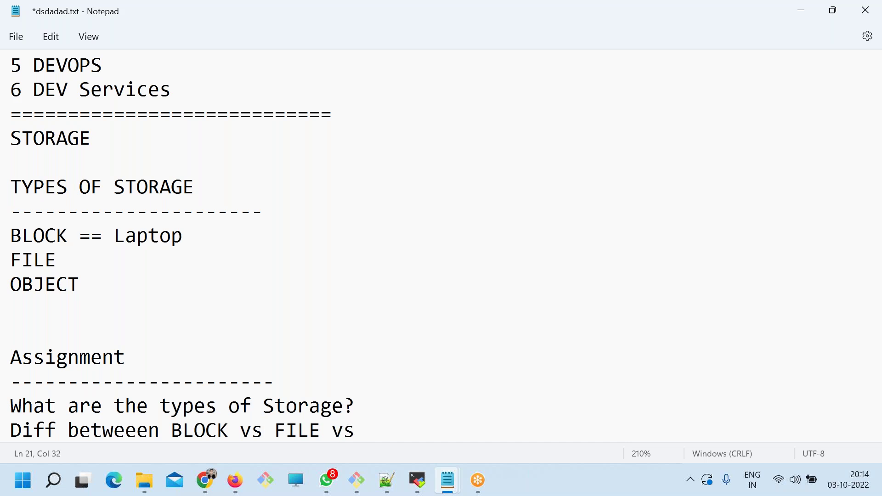
pyautogui.doubleClick(42, 277)
pyautogui.click(371, 421)
pyautogui.hotkey('ctrl', 'v')
pyautogui.press('Return')
pyautogui.press('Return')
pyautogui.hotkey('ctrl', 's')
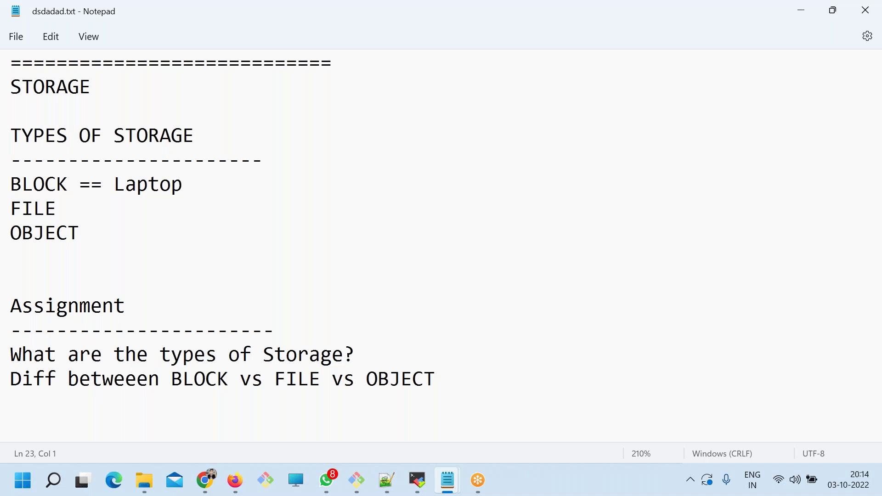
# Append ", VMs" after Laptop on the BLOCK line and save the file.
pyautogui.doubleClick(151, 186)
pyautogui.click(201, 186)
pyautogui.write(', VMs')
pyautogui.hotkey('ctrl', 's')
# Describe the FILE storage type with "== Accessible through network".
pyautogui.click(151, 205)
pyautogui.write('=')
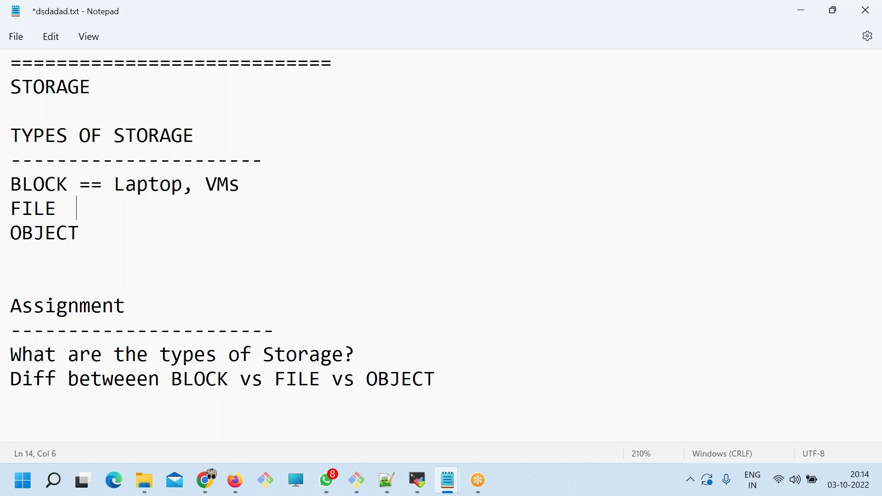
pyautogui.write('=')
pyautogui.hotkey('ctrl', 's')
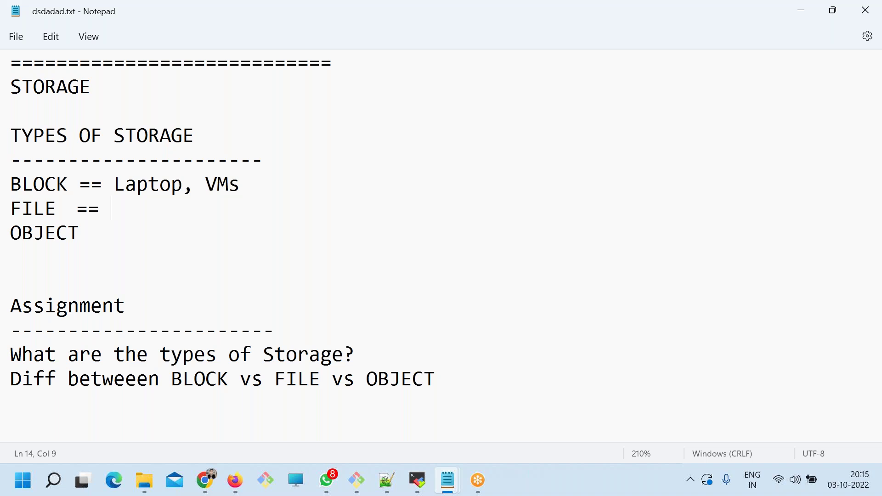
pyautogui.write('Accessible through ')
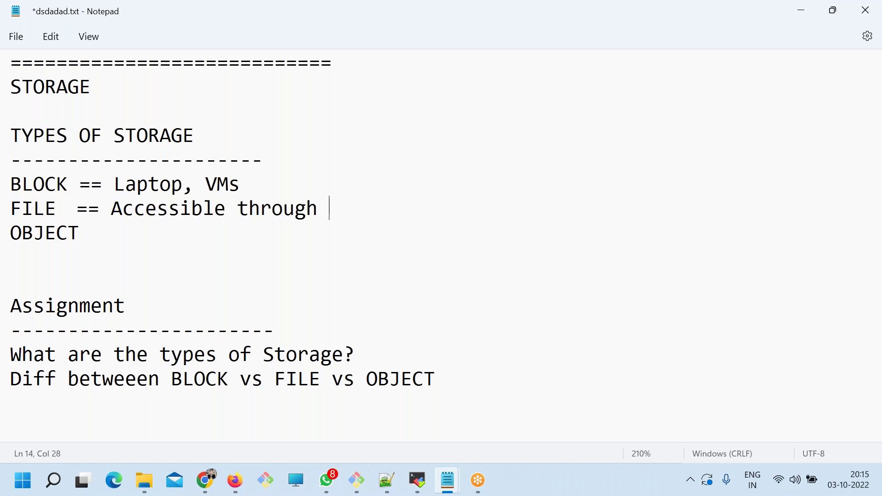
pyautogui.write('network')
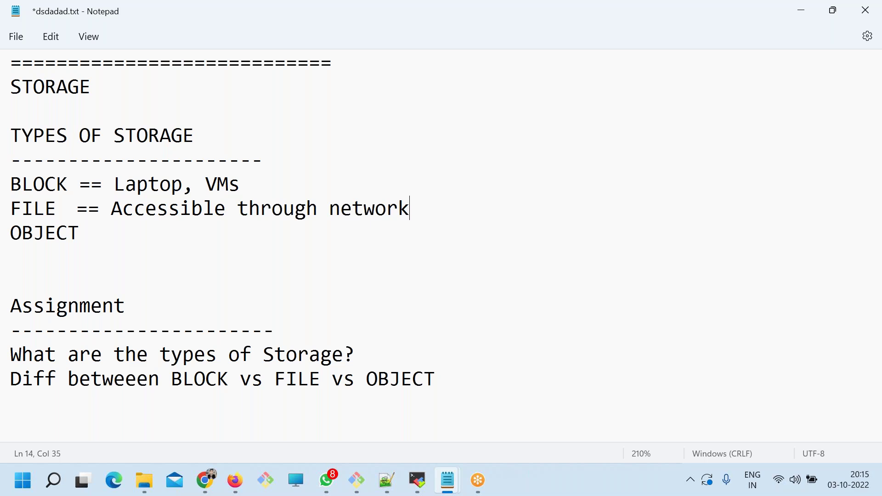
# Describe OBJECT with "== Accessible through http", reusing the FILE line's text with network replaced by http, and save the file.
pyautogui.click(79, 233)
pyautogui.write('==')
pyautogui.hotkey('ctrl', 's')
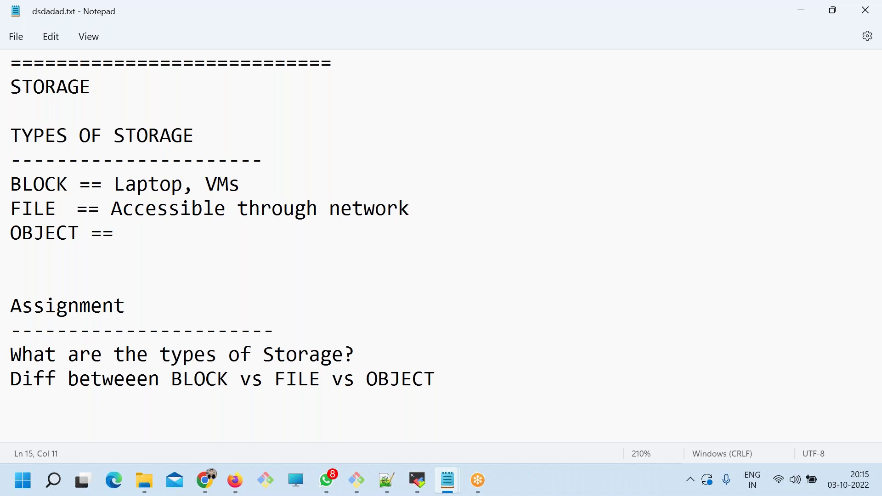
pyautogui.moveTo(418, 204); pyautogui.dragTo(237, 209)
pyautogui.moveTo(161, 214); pyautogui.dragTo(110, 209)
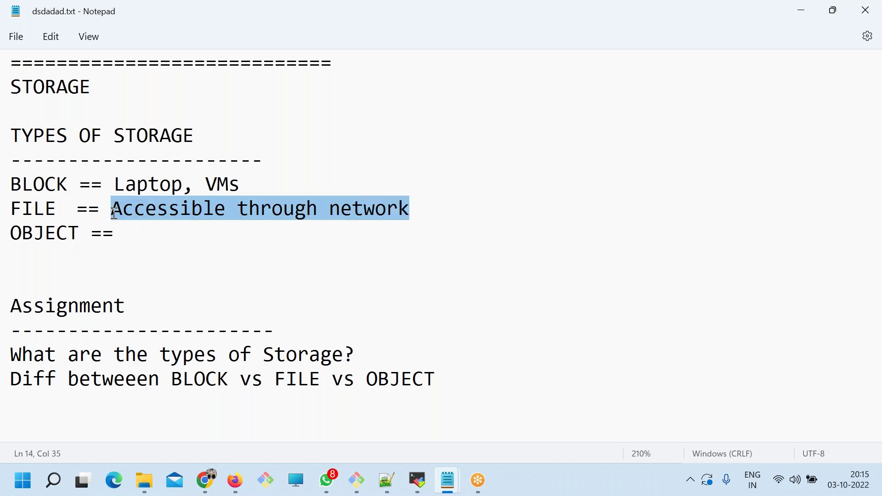
pyautogui.click(122, 242)
pyautogui.hotkey('ctrl', 'v')
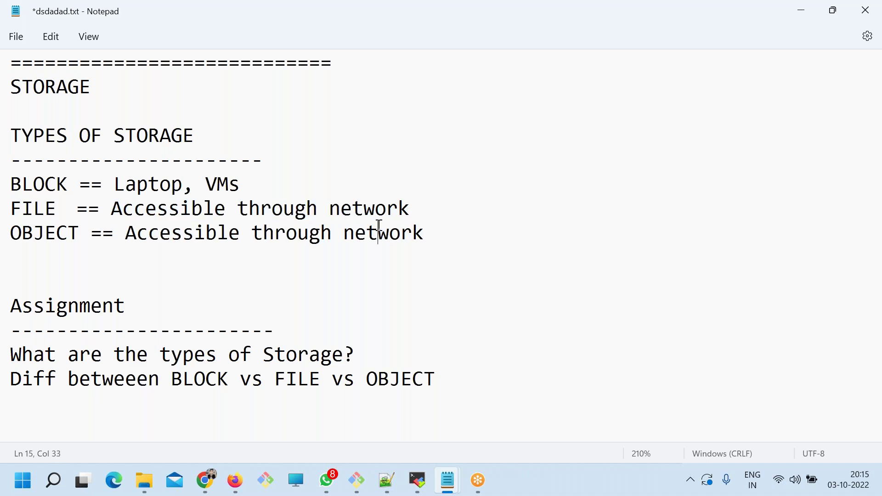
pyautogui.doubleClick(380, 229)
pyautogui.write('http')
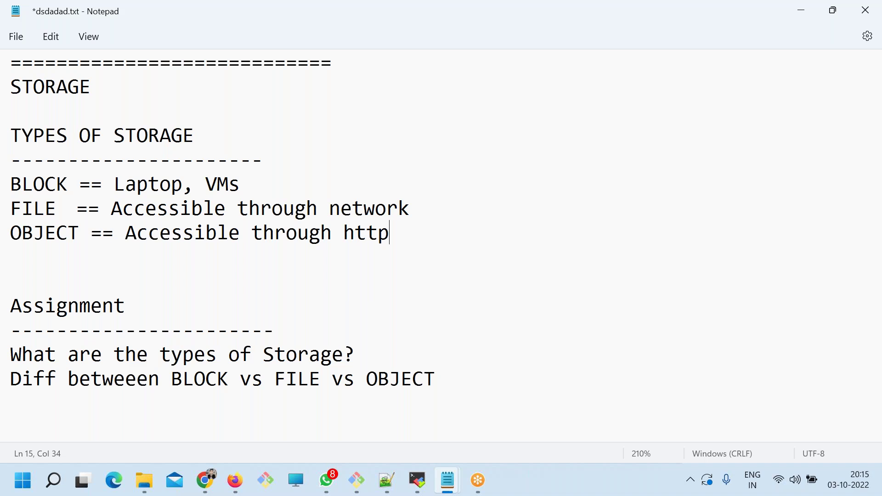
pyautogui.hotkey('ctrl', 's')
# Append the example "i.e google drive" to the end of the OBJECT line.
pyautogui.click(438, 213)
pyautogui.click(428, 242)
pyautogui.press('BackSpace')
pyautogui.write('i.e google dr')
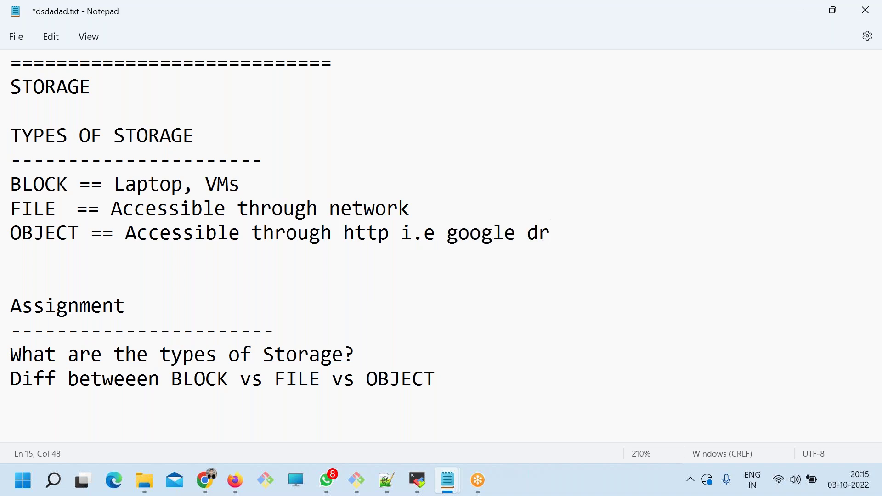
pyautogui.write('ive')
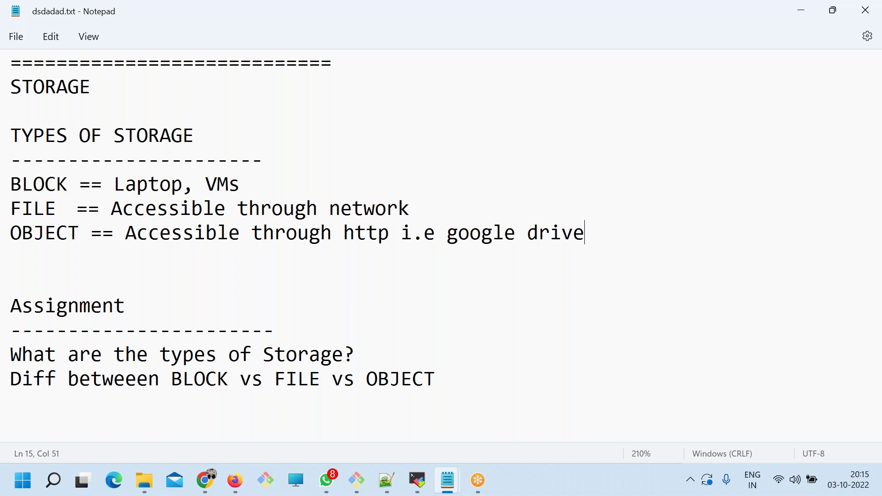
# Append "== EBS" to the end of the BLOCK line, spaced well apart from the description, and save the file.
pyautogui.moveTo(11, 185); pyautogui.dragTo(480, 255)
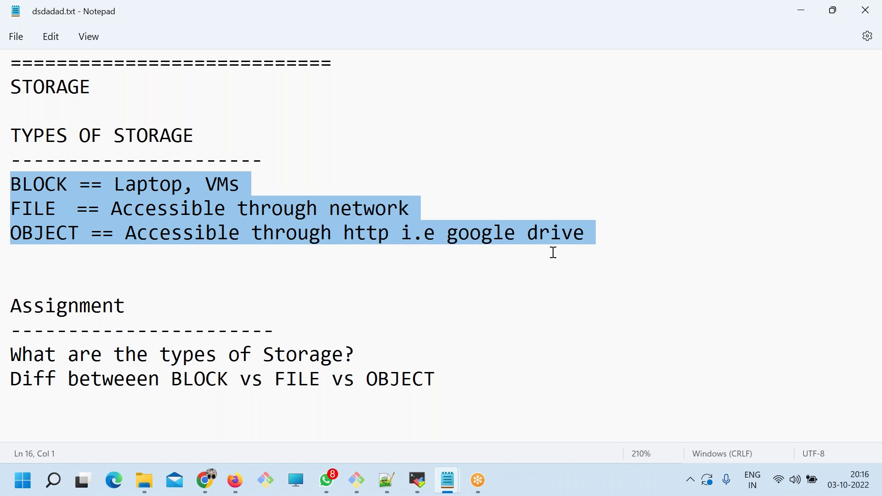
pyautogui.click(256, 186)
pyautogui.press('Tab')
pyautogui.press('Tab')
pyautogui.press('Tab')
pyautogui.write('== ')
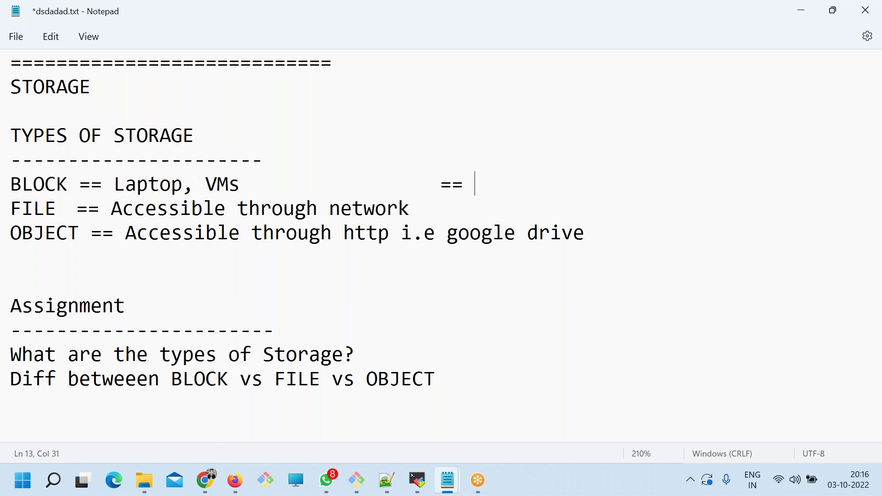
pyautogui.write('EBS')
pyautogui.hotkey('ctrl', 's')
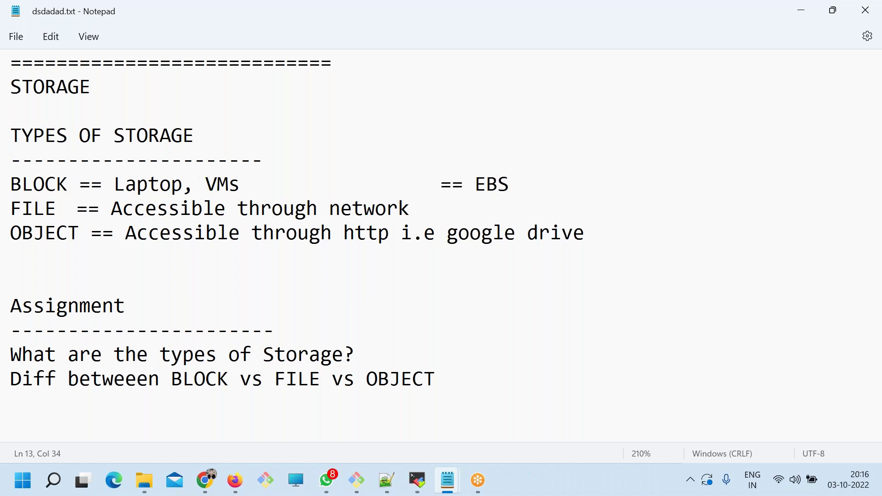
# Append "== EFS" to the end of the FILE line, aligned under the EBS entry.
pyautogui.click(409, 214)
pyautogui.moveTo(506, 185); pyautogui.dragTo(435, 185)
pyautogui.click(435, 206)
pyautogui.press('Tab')
pyautogui.write('== EFS')
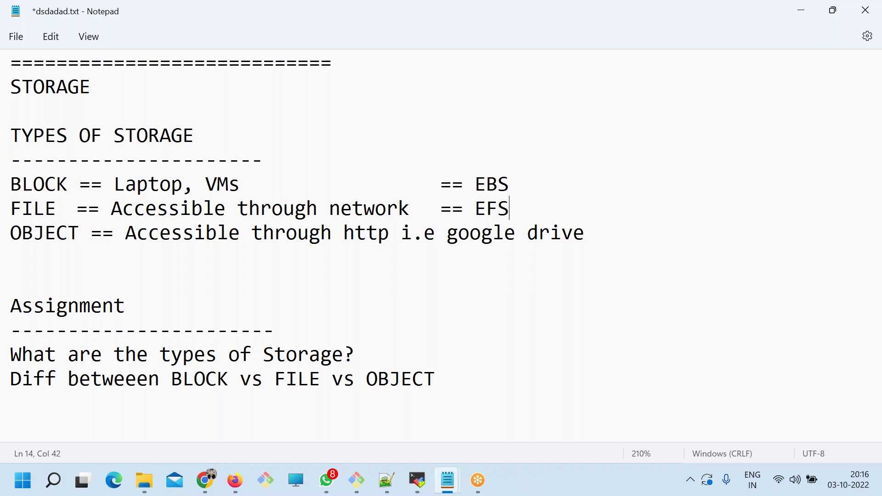
# Append "= s3" to the end of the OBJECT line and save the file.
pyautogui.click(614, 234)
pyautogui.write('=-=')
pyautogui.press('BackSpace')
pyautogui.press('BackSpace')
pyautogui.write('s3')
pyautogui.hotkey('ctrl', 's')
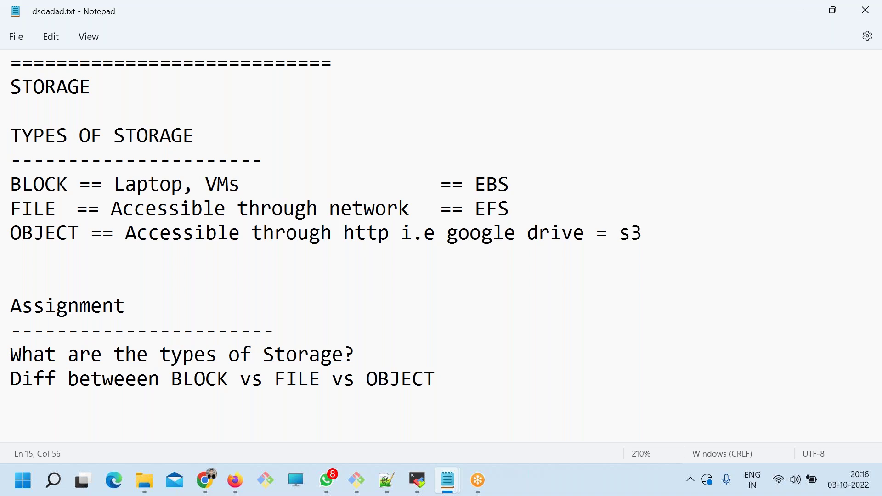
# Switch to Chrome and search Google for "s3 standard" in a new tab.
pyautogui.click(205, 480)
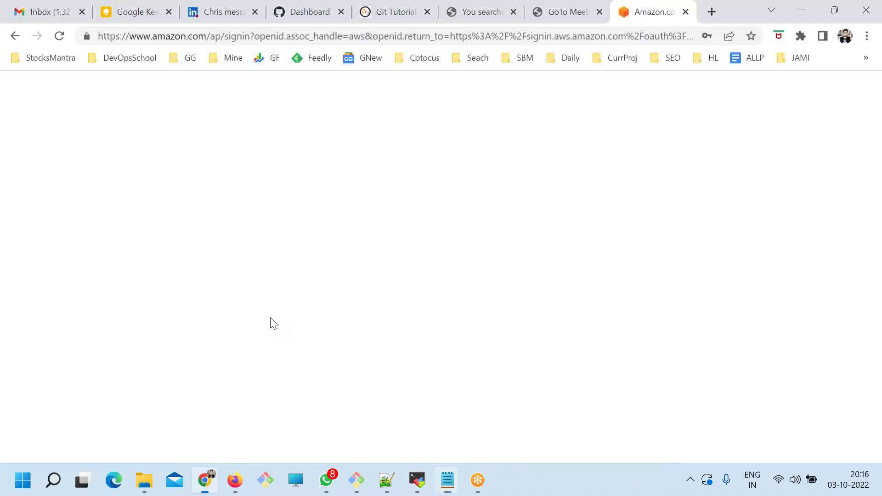
pyautogui.click(712, 13)
pyautogui.write('s')
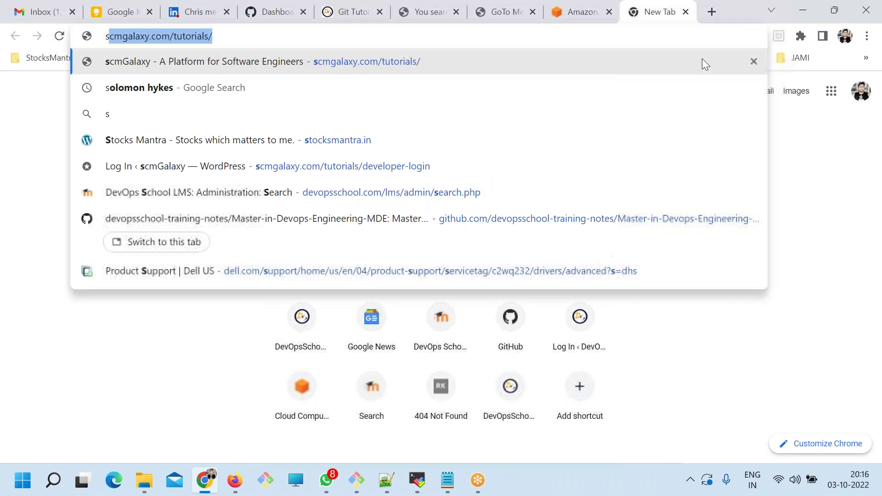
pyautogui.write('3 sta')
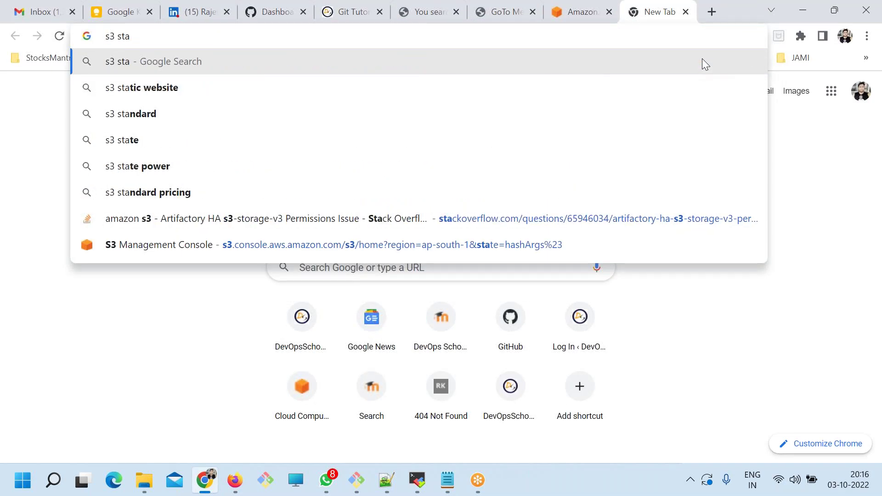
pyautogui.press('Down')
pyautogui.press('BackSpace')
pyautogui.press('BackSpace')
pyautogui.press('BackSpace')
pyautogui.press('BackSpace')
pyautogui.press('BackSpace')
pyautogui.press('BackSpace')
pyautogui.press('BackSpace')
pyautogui.press('BackSpace')
pyautogui.press('BackSpace')
pyautogui.press('BackSpace')
pyautogui.press('BackSpace')
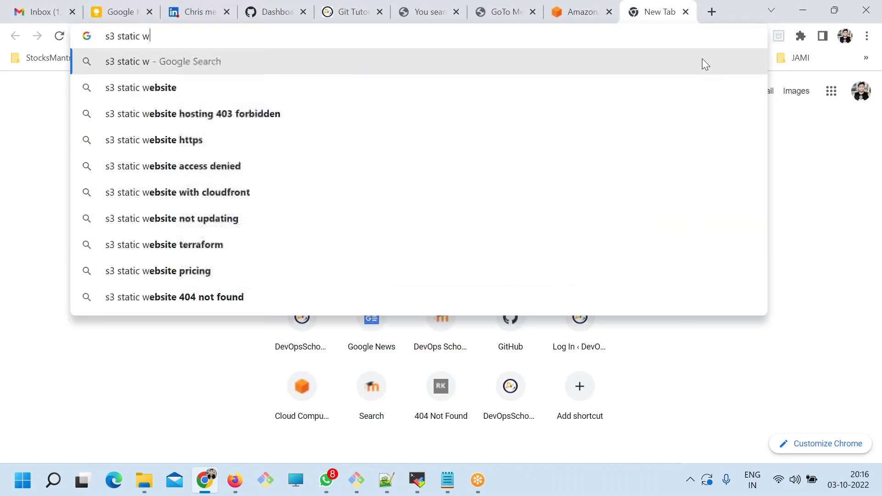
pyautogui.write('ndard')
pyautogui.press('Return')
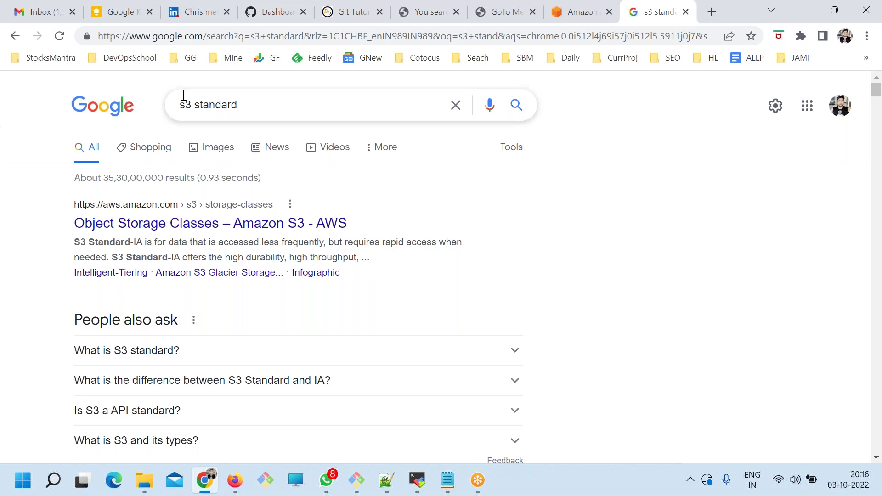
# Change the Google search to "s3 stand" and look through the results for the full name of Amazon S3.
pyautogui.moveTo(200, 106); pyautogui.dragTo(336, 101)
pyautogui.write('tan')
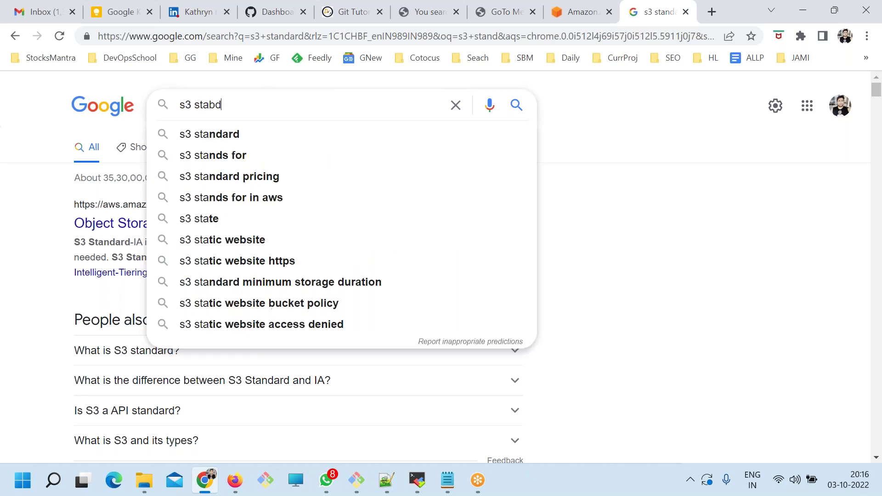
pyautogui.write('d')
pyautogui.press('Return')
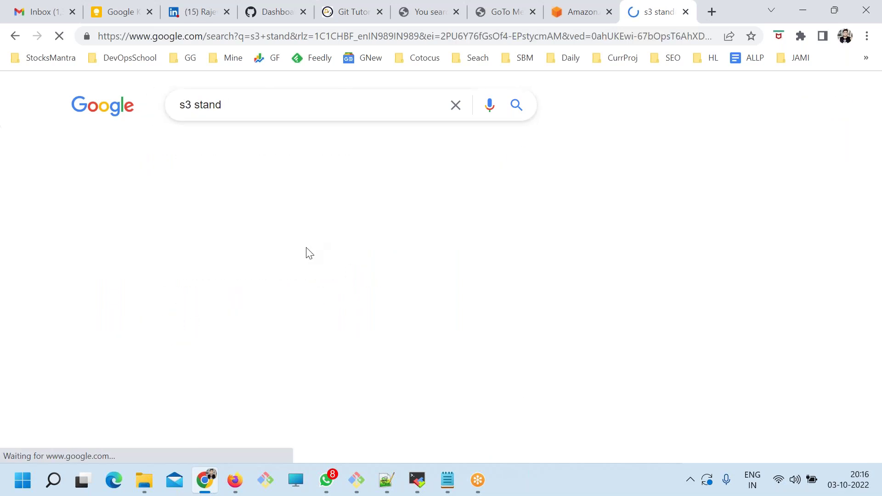
pyautogui.scroll(-6, 338, 344)
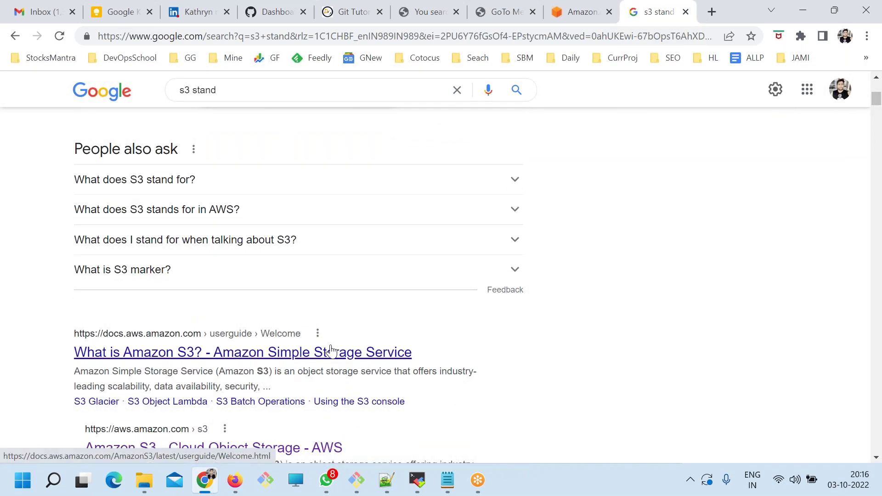
pyautogui.click(312, 354)
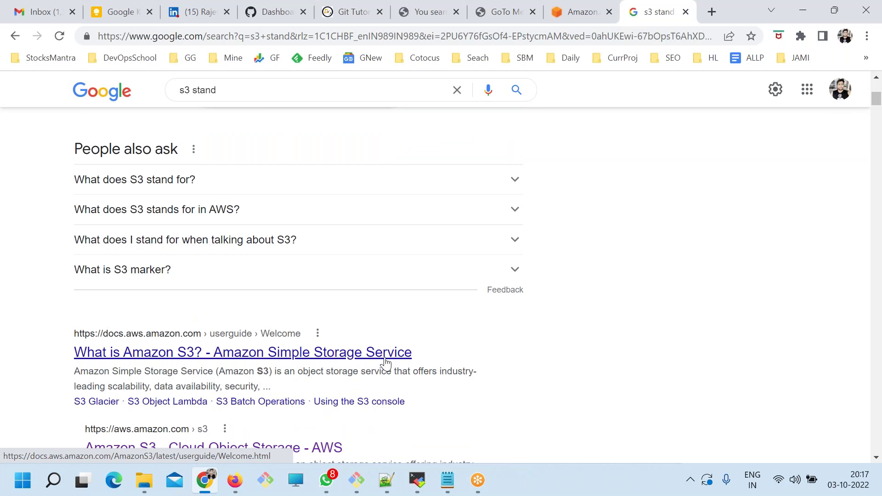
# Return to the notes in Notepad and highlight the BLOCK, FILE and OBJECT lines to review each storage type with its service.
pyautogui.hotkey('alt', 'Tab')
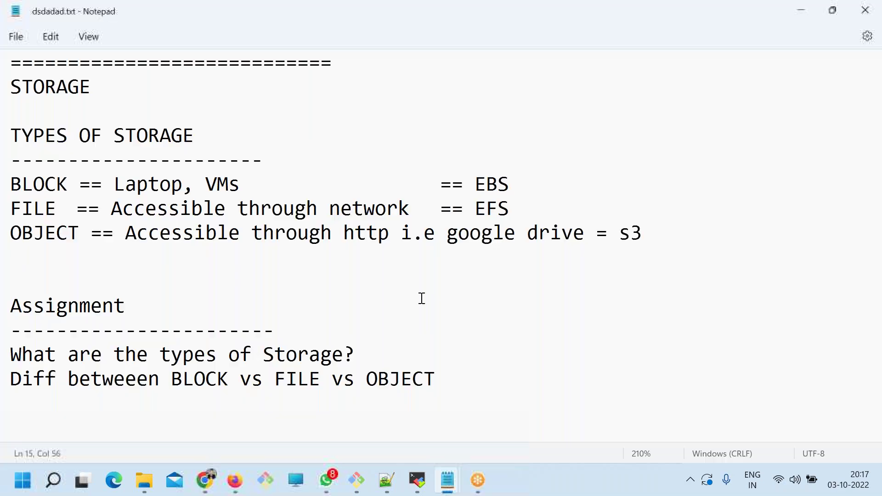
pyautogui.moveTo(643, 233); pyautogui.dragTo(7, 187)
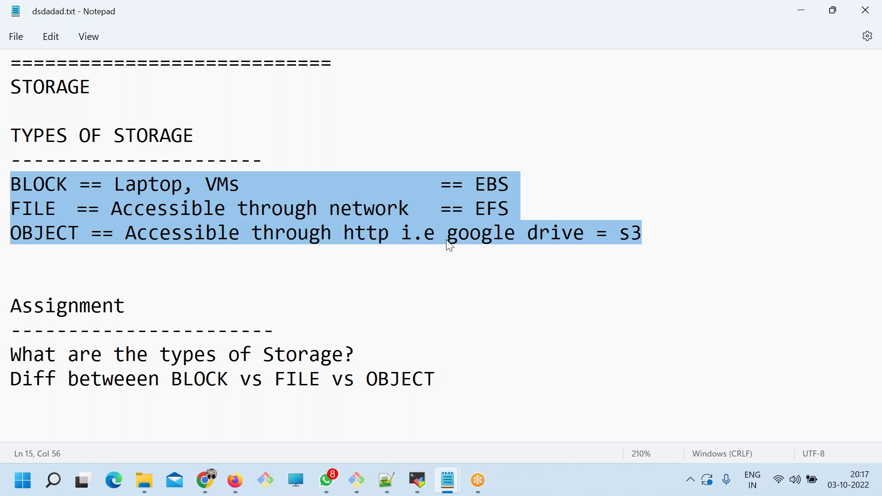
pyautogui.click(467, 207)
pyautogui.moveTo(509, 184); pyautogui.dragTo(8, 183)
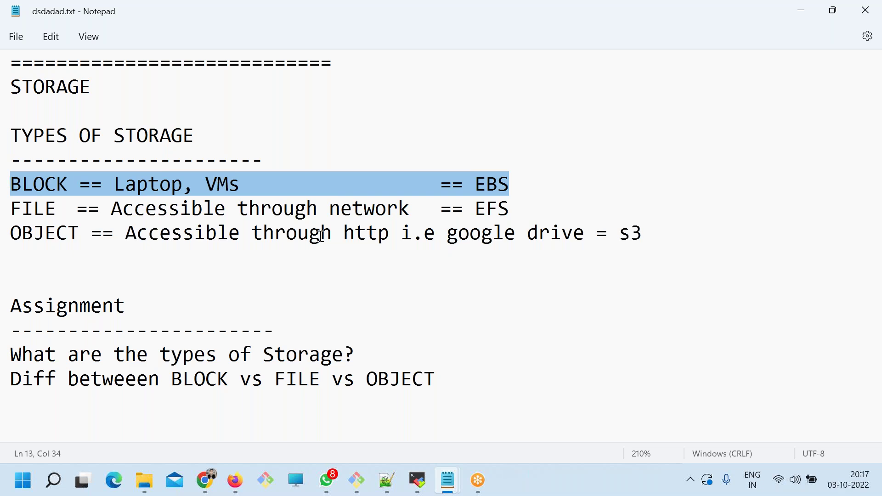
pyautogui.moveTo(510, 208); pyautogui.dragTo(8, 207)
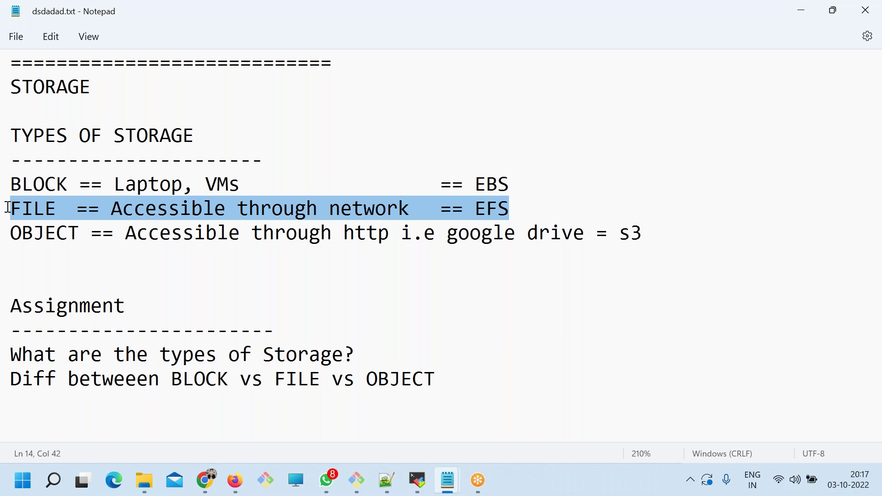
pyautogui.moveTo(644, 235); pyautogui.dragTo(8, 243)
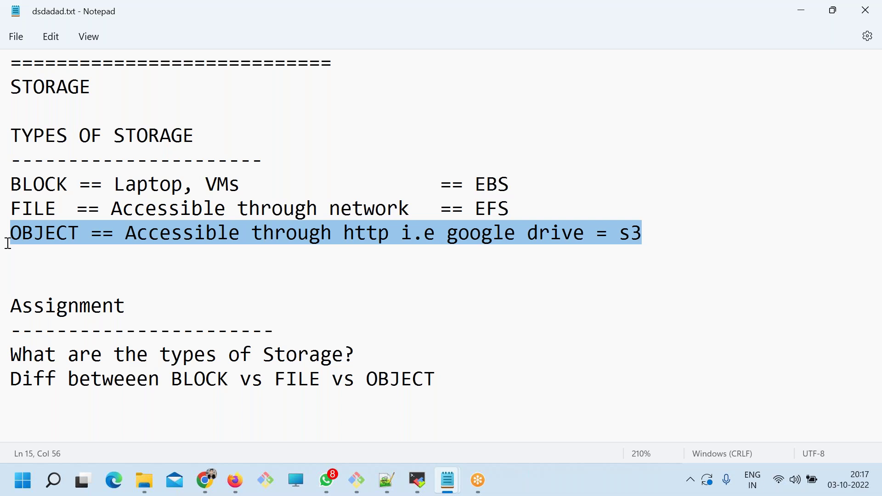
# Start a third assignment question with "Use case of" below the BLOCK vs FILE vs OBJECT question.
pyautogui.click(444, 381)
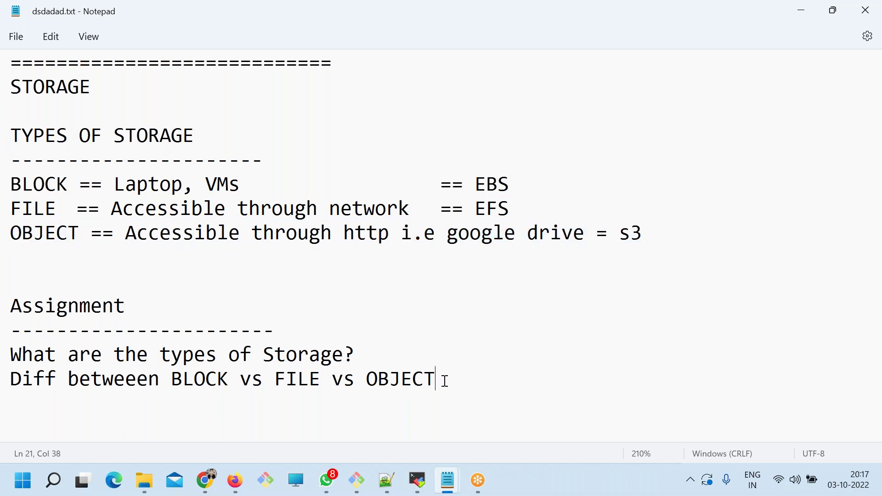
pyautogui.press('Return')
pyautogui.press('BackSpace')
pyautogui.press('Return')
pyautogui.write('User')
pyautogui.press('BackSpace')
pyautogui.write('case of')
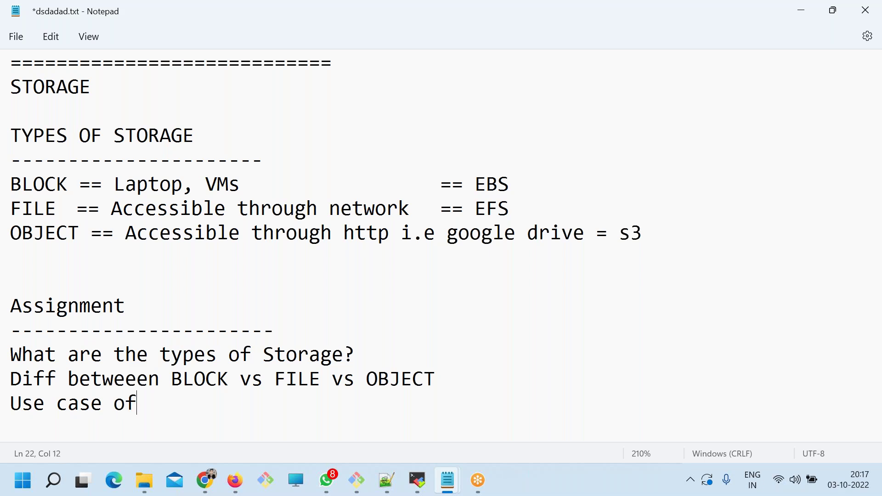
# Add "EBS, EFS" to the "Use case of" question by copying both names from the storage type lines.
pyautogui.doubleClick(478, 185)
pyautogui.hotkey('ctrl', 'c')
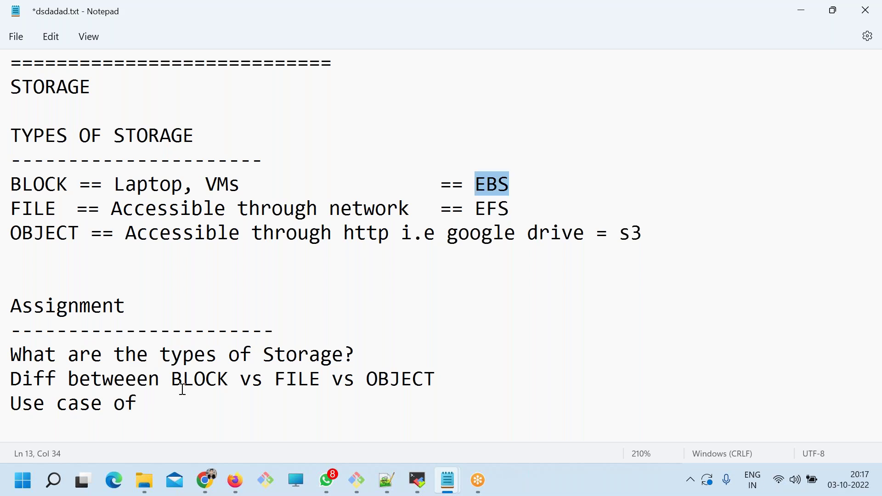
pyautogui.click(166, 415)
pyautogui.hotkey('ctrl', 'v')
pyautogui.doubleClick(491, 210)
pyautogui.hotkey('ctrl', 'c')
pyautogui.click(200, 411)
pyautogui.write(',')
pyautogui.hotkey('ctrl', 'v')
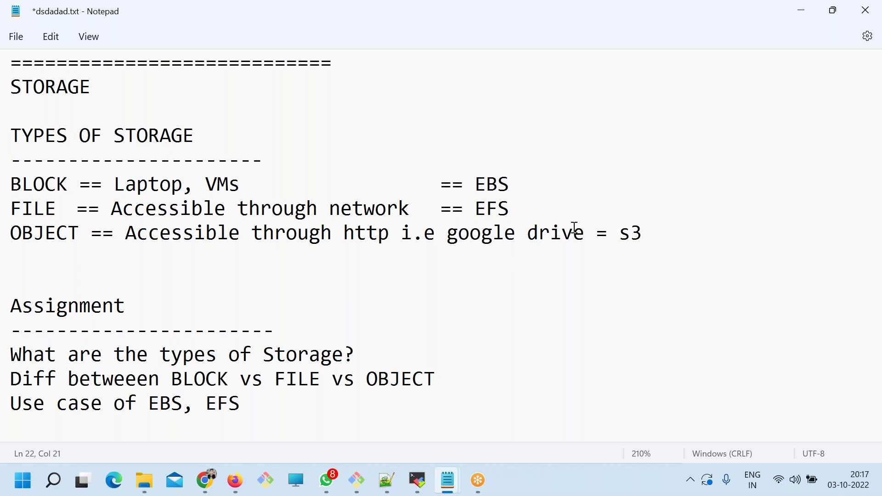
# Append "& S3" to the use case question, copying s3 from the OBJECT line and capitalizing it.
pyautogui.doubleClick(631, 232)
pyautogui.hotkey('ctrl', 'c')
pyautogui.click(266, 392)
pyautogui.write('&')
pyautogui.hotkey('ctrl', 'v')
pyautogui.doubleClick(285, 404)
pyautogui.write('S3')
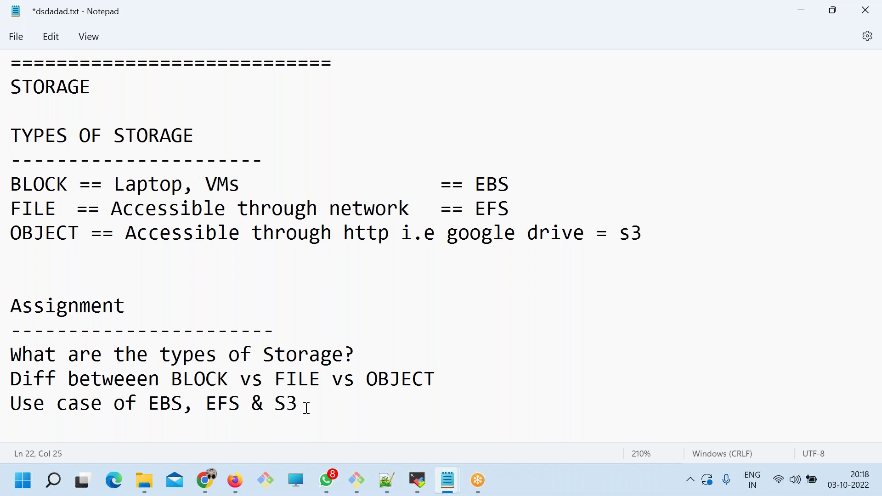
# Change "case" to "cases" in the last question, append "and which is cost effective?" and save the file.
pyautogui.moveTo(307, 404); pyautogui.dragTo(8, 400)
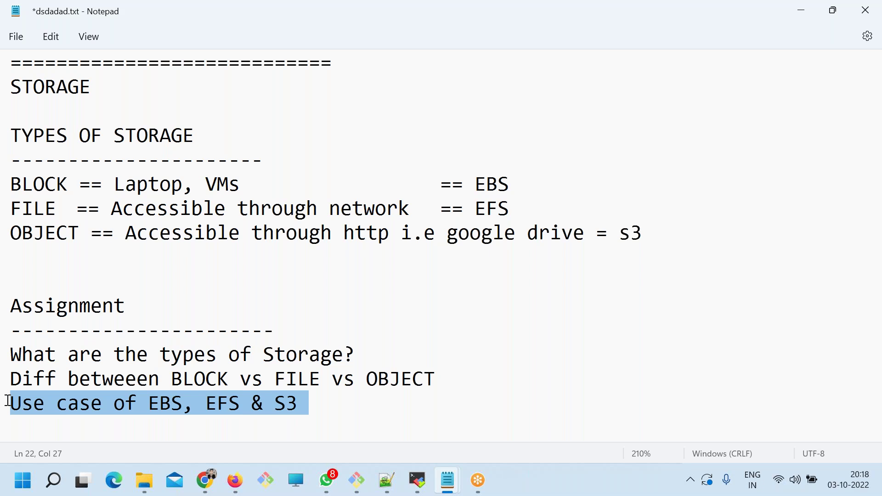
pyautogui.click(106, 403)
pyautogui.write('s')
pyautogui.click(363, 396)
pyautogui.write('and whioch')
pyautogui.press('BackSpace')
pyautogui.press('BackSpace')
pyautogui.press('BackSpace')
pyautogui.write('ch is ')
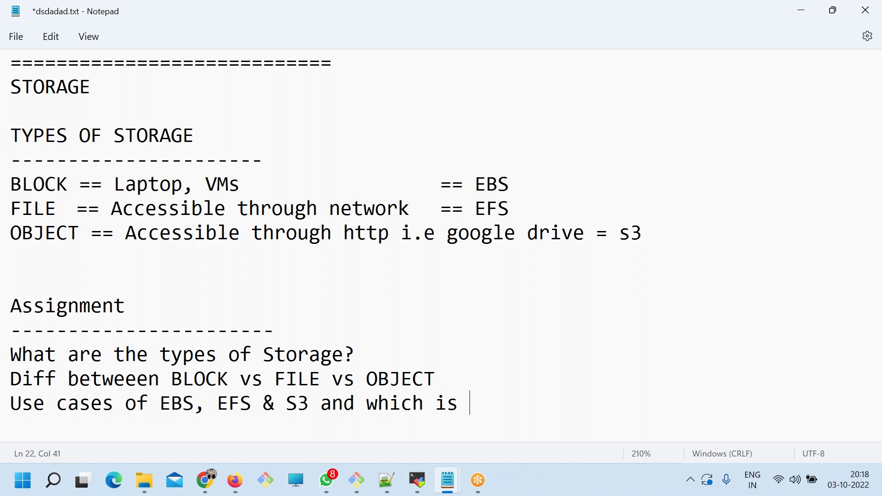
pyautogui.write('cost effective')
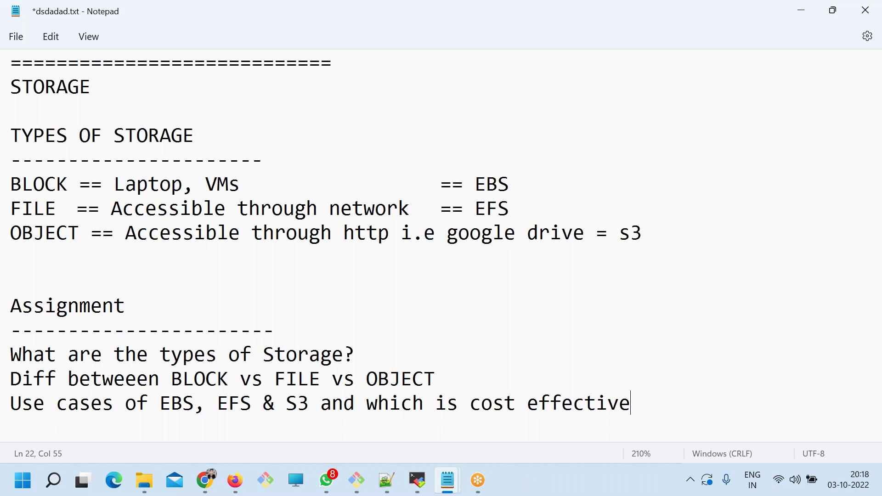
pyautogui.write('?')
pyautogui.hotkey('ctrl', 's')
# Insert a line of dashes directly below the OBJECT line and save the file.
pyautogui.moveTo(643, 234); pyautogui.dragTo(6, 159)
pyautogui.click(461, 278)
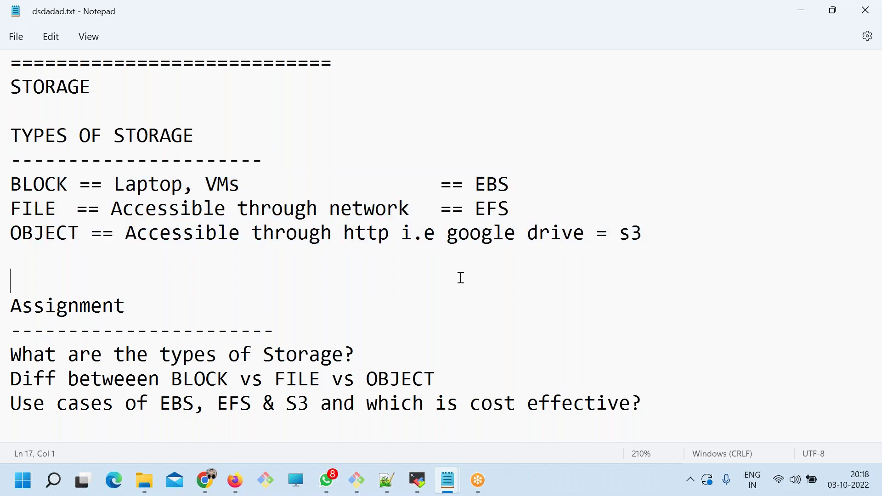
pyautogui.click(655, 232)
pyautogui.press('Return')
pyautogui.write('-----------------')
pyautogui.hotkey('ctrl', 's')
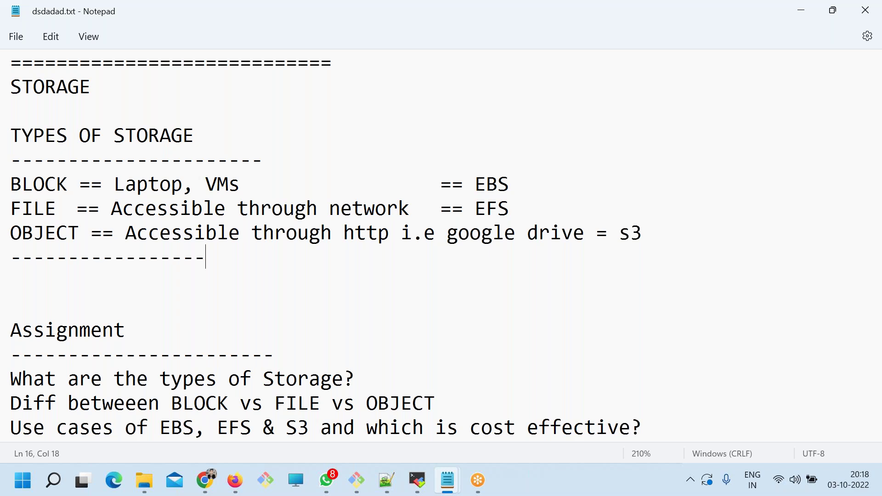
# Switch to Chrome, open aws.amazon.com and sign in to the AWS console as root user with the prefilled credentials.
pyautogui.click(206, 480)
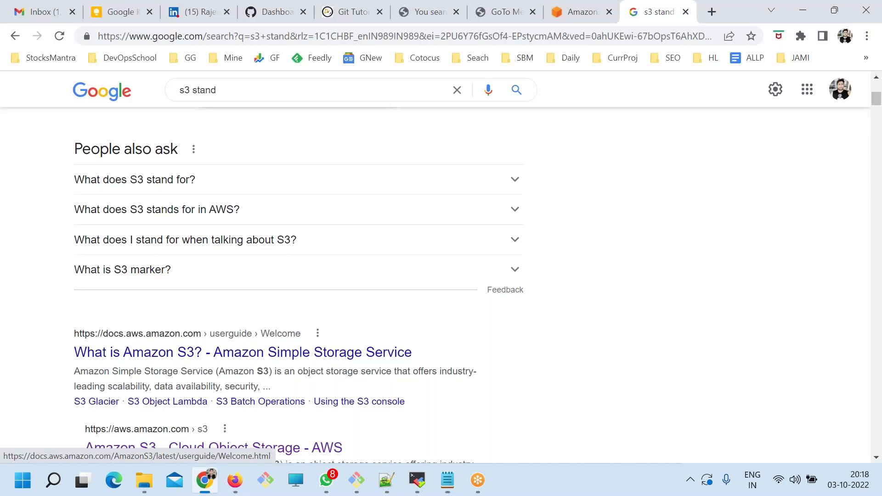
pyautogui.hotkey('ctrl', 'l')
pyautogui.write('aws.amazon.com')
pyautogui.press('Return')
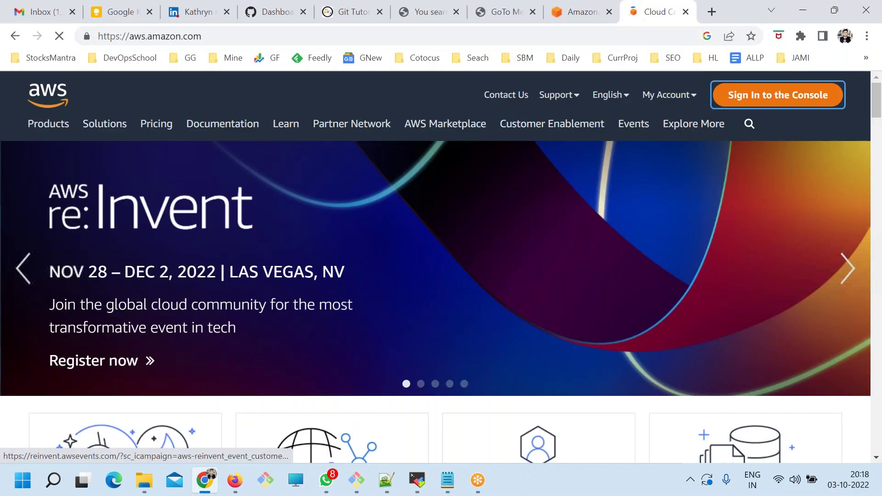
pyautogui.press('Return')
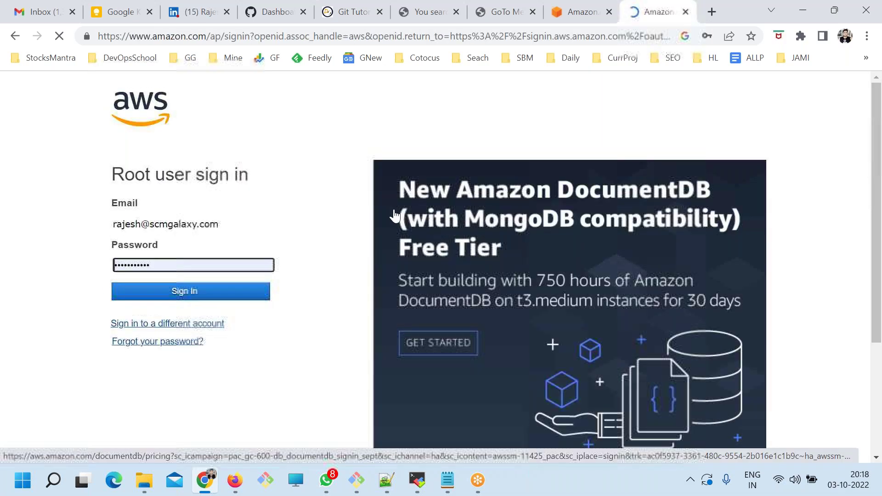
pyautogui.click(173, 292)
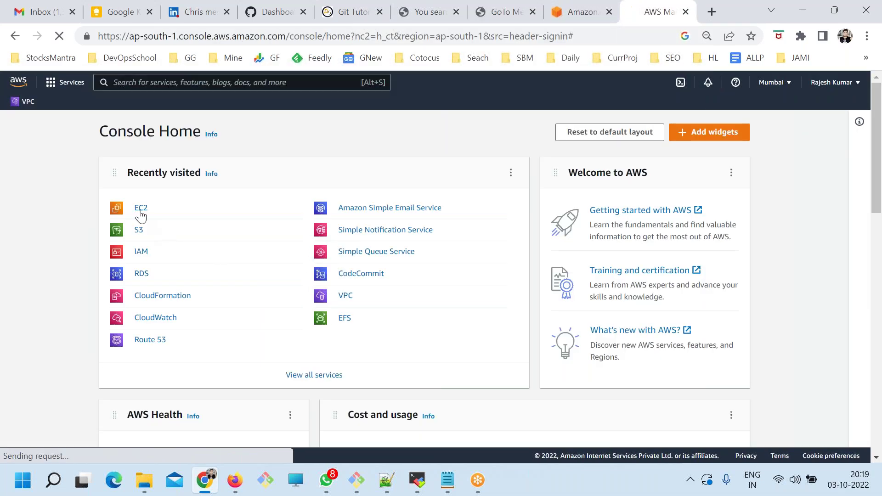
# Open the EC2 service and list its running instances.
pyautogui.click(141, 209)
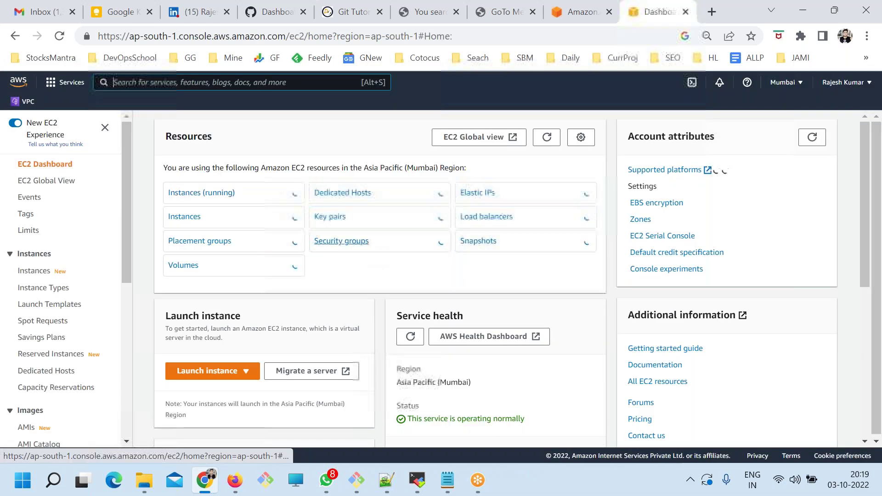
pyautogui.click(197, 191)
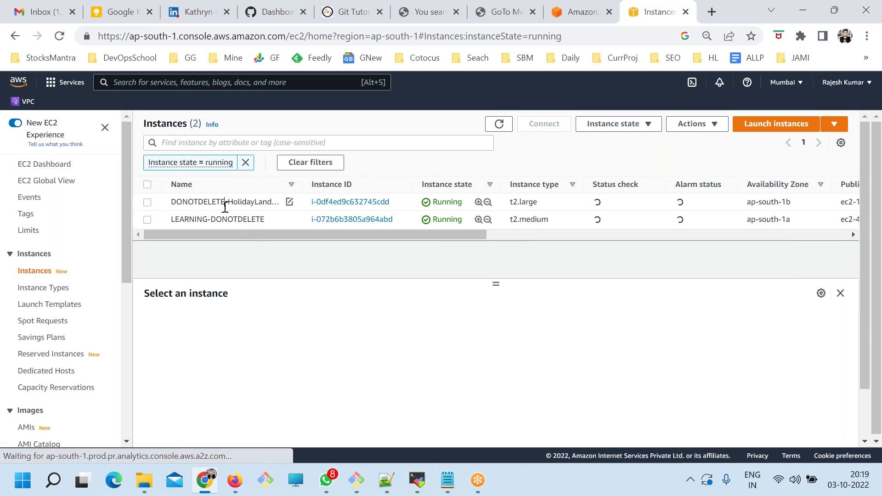
# Copy the LEARNING-DONOTDELETE instance's public IPv4 address, paste it into the Notepad notes below the storage types and save the file.
pyautogui.click(224, 219)
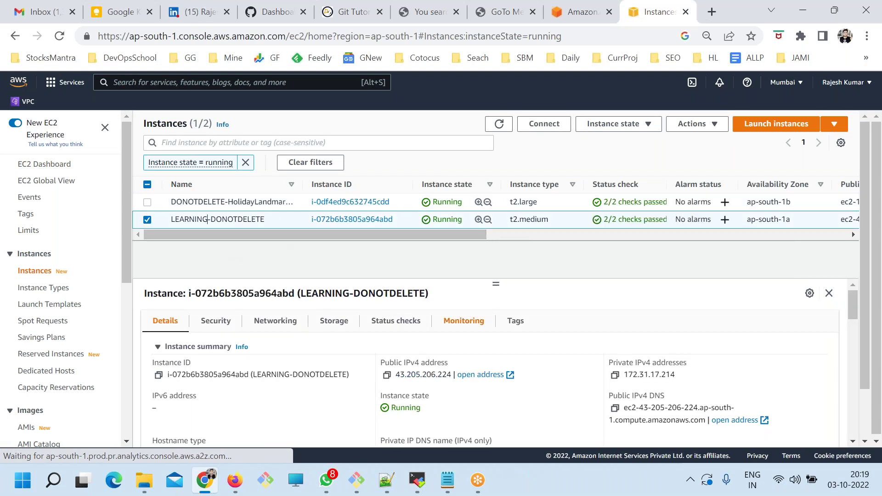
pyautogui.click(386, 375)
pyautogui.hotkey('alt', 'Tab')
pyautogui.hotkey('ctrl', 'v')
pyautogui.press('Return')
pyautogui.press('Return')
pyautogui.hotkey('ctrl', 's')
# Highlight EBS on the BLOCK line of the notes, switch back to Chrome and list the Elastic Block Store volumes.
pyautogui.hotkey('alt', 'Tab')
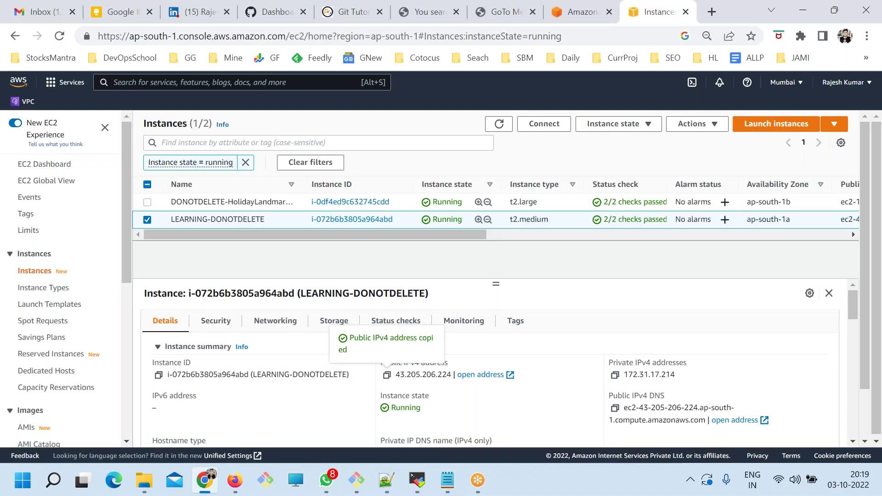
pyautogui.hotkey('alt', 'Tab')
pyautogui.moveTo(509, 185); pyautogui.dragTo(450, 184)
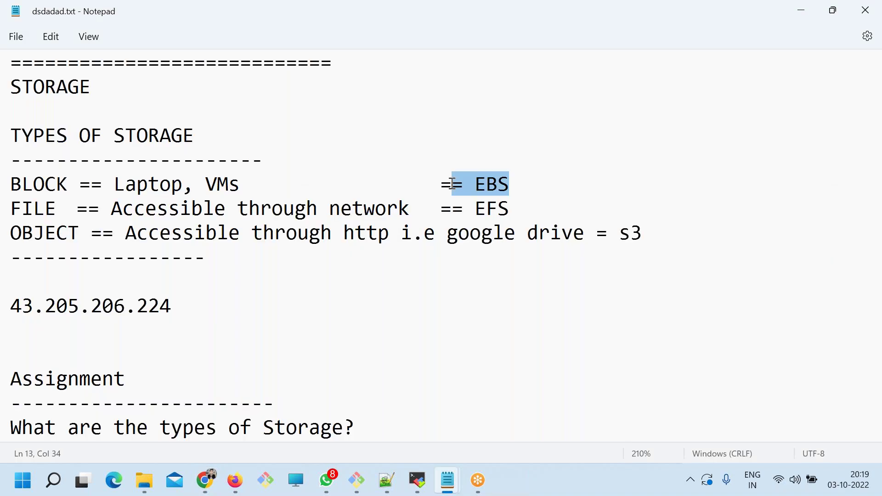
pyautogui.hotkey('alt', 'Tab')
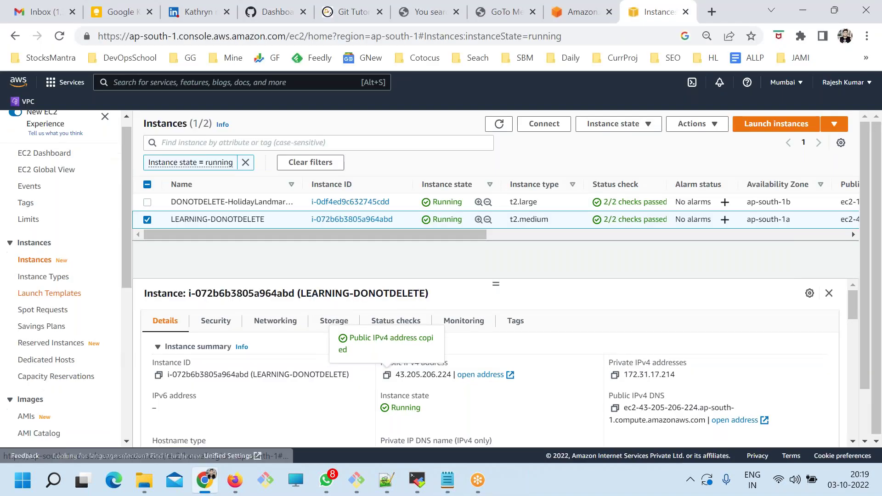
pyautogui.scroll(-3, 55, 393)
pyautogui.click(29, 348)
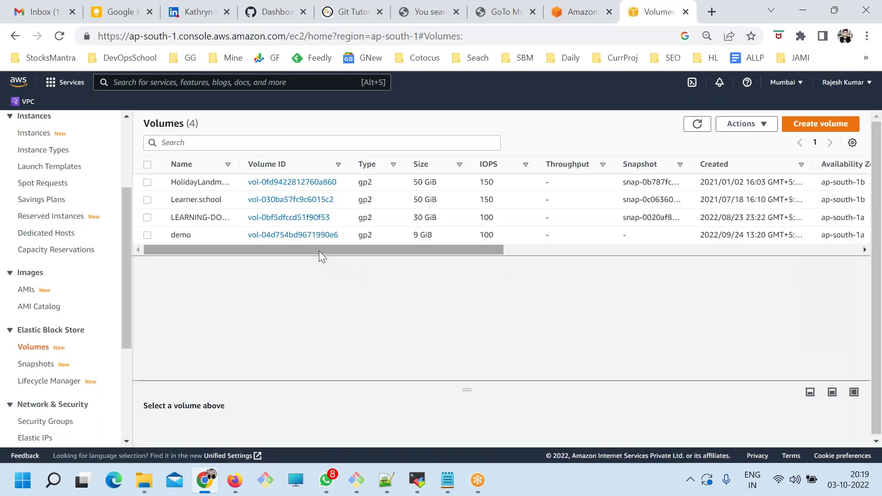
# Check the state of the 9 GiB "demo" volume and delete that volume.
pyautogui.moveTo(318, 250); pyautogui.dragTo(382, 248)
pyautogui.click(147, 235)
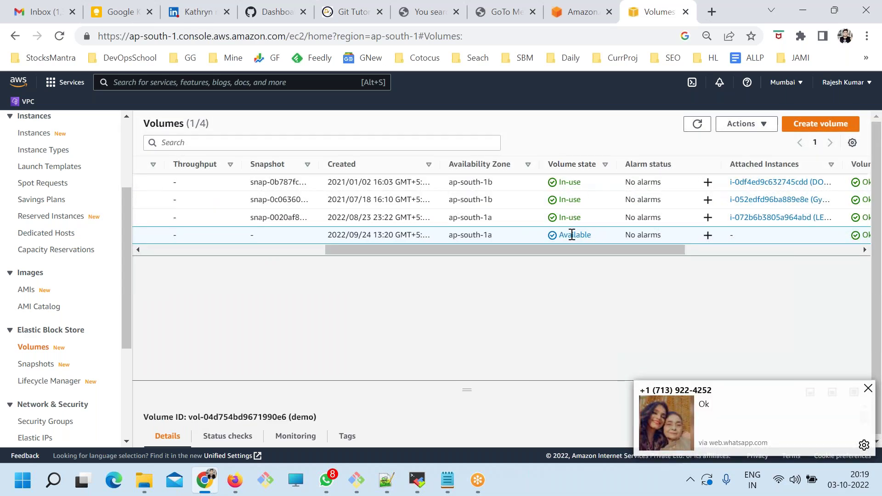
pyautogui.moveTo(559, 250); pyautogui.dragTo(273, 258)
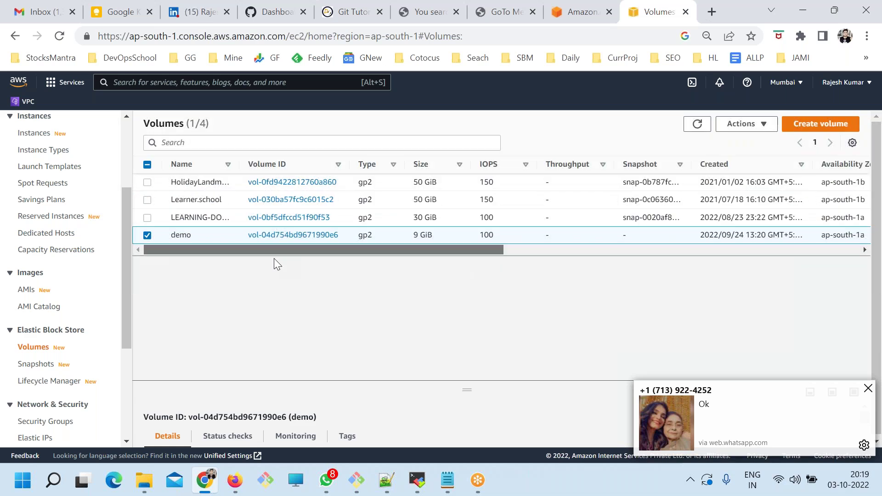
pyautogui.click(758, 123)
pyautogui.click(661, 191)
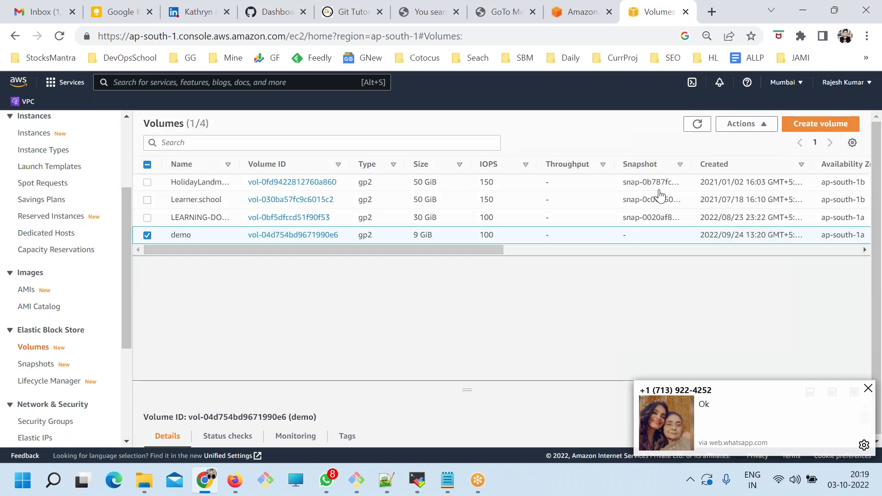
pyautogui.click(623, 335)
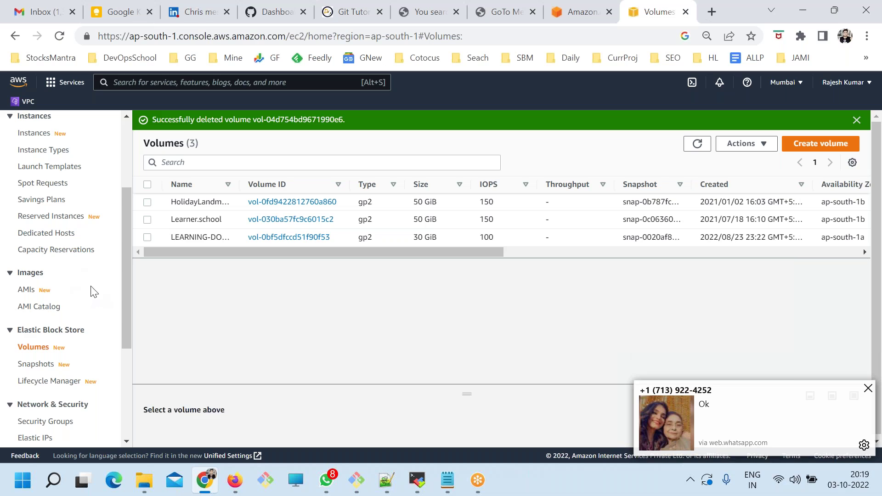
# Examine the volume state, attached instance and size of each remaining EBS volume.
pyautogui.scroll(3, 88, 290)
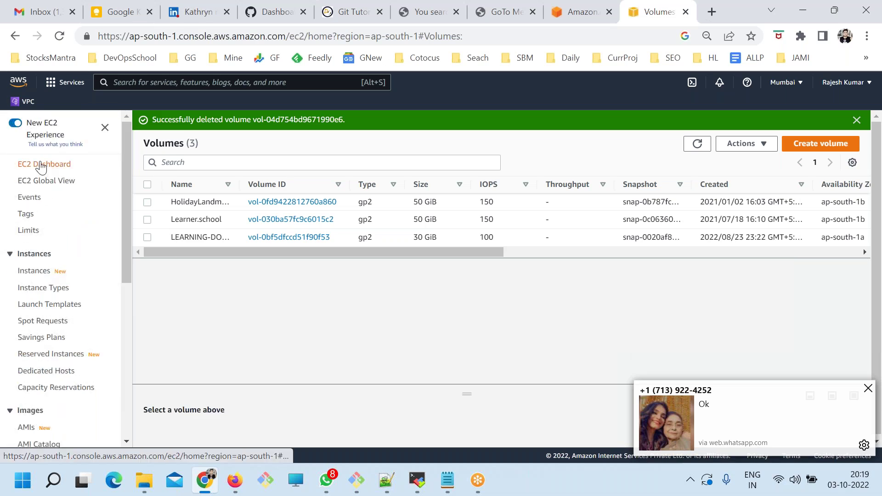
pyautogui.scroll(-4, 57, 384)
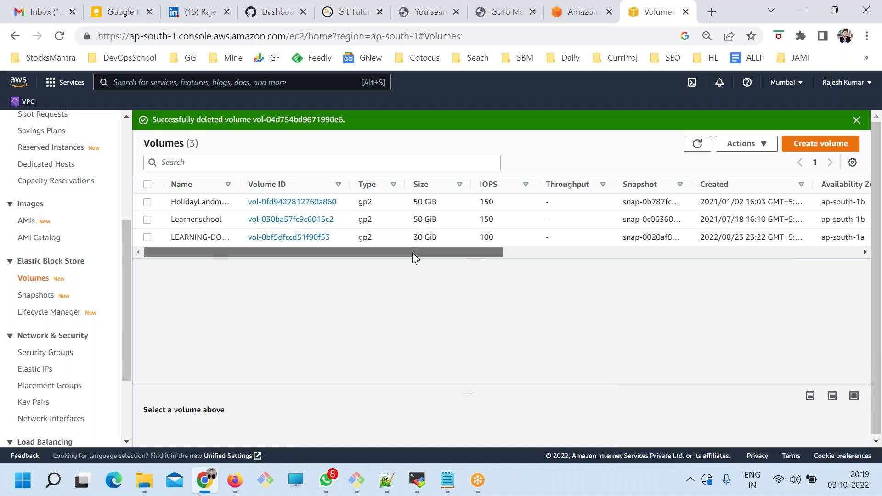
pyautogui.moveTo(412, 252); pyautogui.dragTo(586, 251)
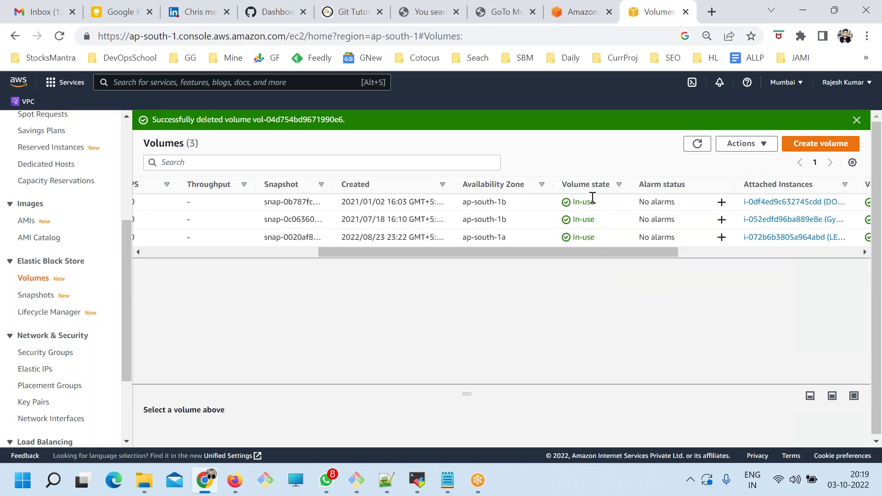
pyautogui.doubleClick(580, 202)
pyautogui.doubleClick(581, 219)
pyautogui.doubleClick(595, 237)
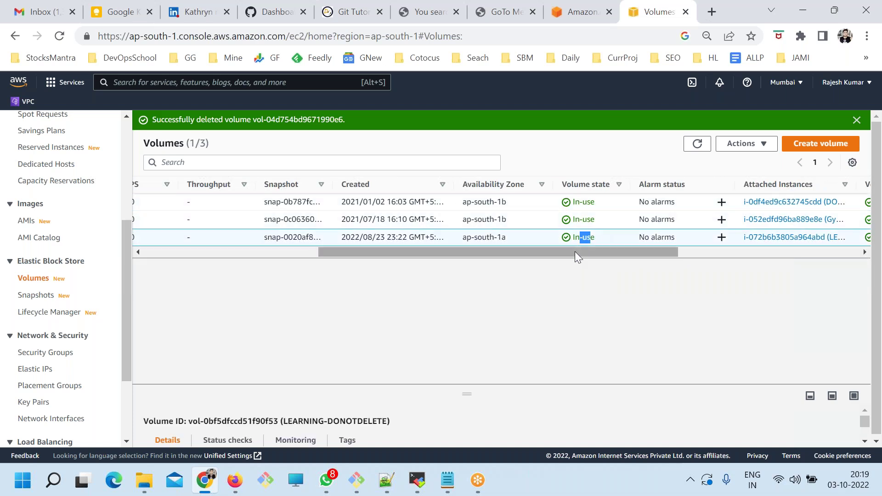
pyautogui.moveTo(577, 253); pyautogui.dragTo(501, 253)
pyautogui.moveTo(401, 266); pyautogui.dragTo(302, 265)
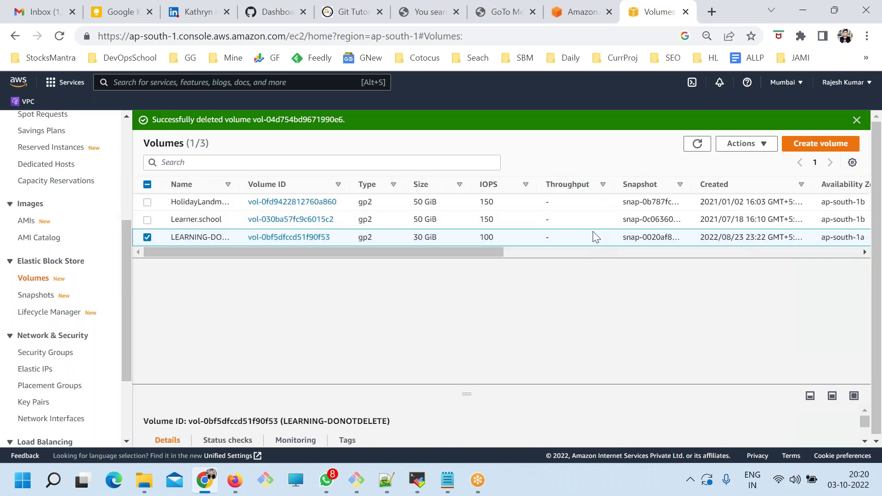
# Start creating a new EBS volume and review the volume types on offer.
pyautogui.click(806, 142)
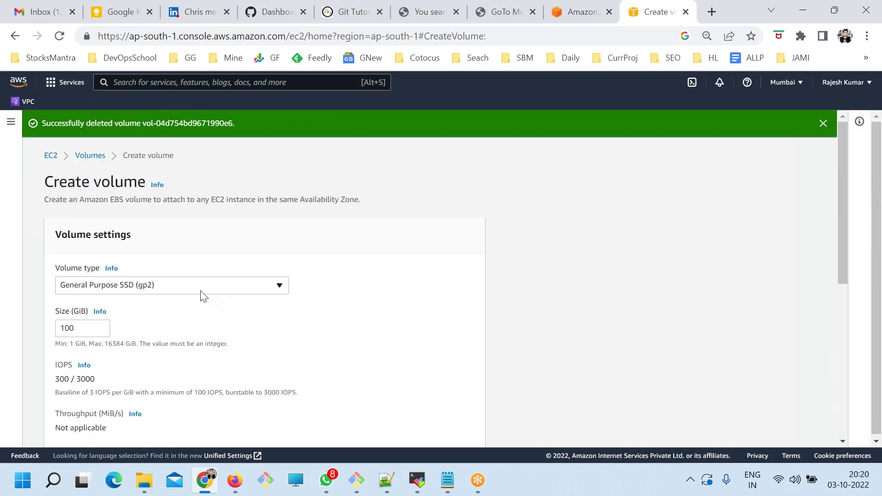
pyautogui.scroll(-3, 207, 291)
pyautogui.scroll(1, 226, 282)
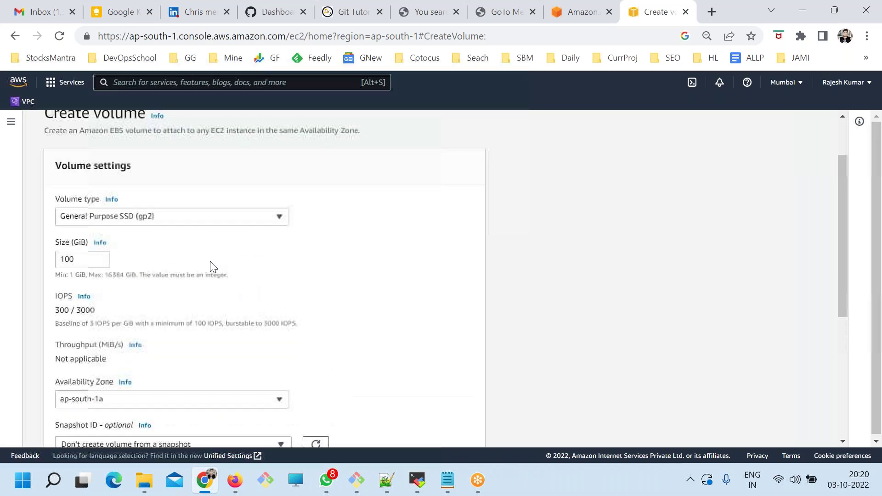
pyautogui.click(153, 219)
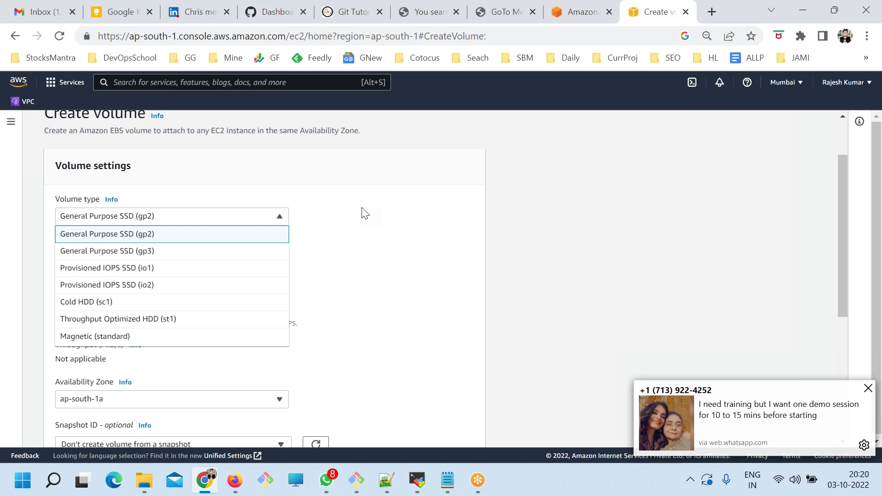
pyautogui.press('Up')
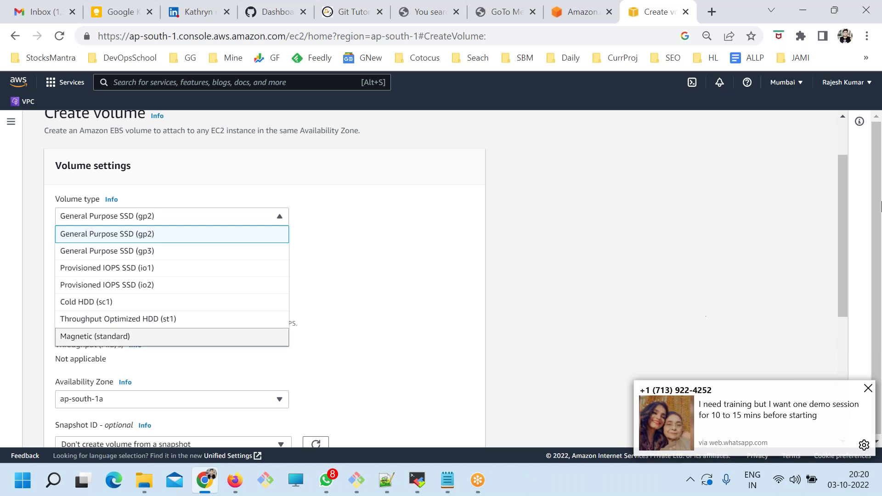
# Switch to Firefox, close the WhatsApp tab and return to the volume creation form in Chrome.
pyautogui.click(235, 480)
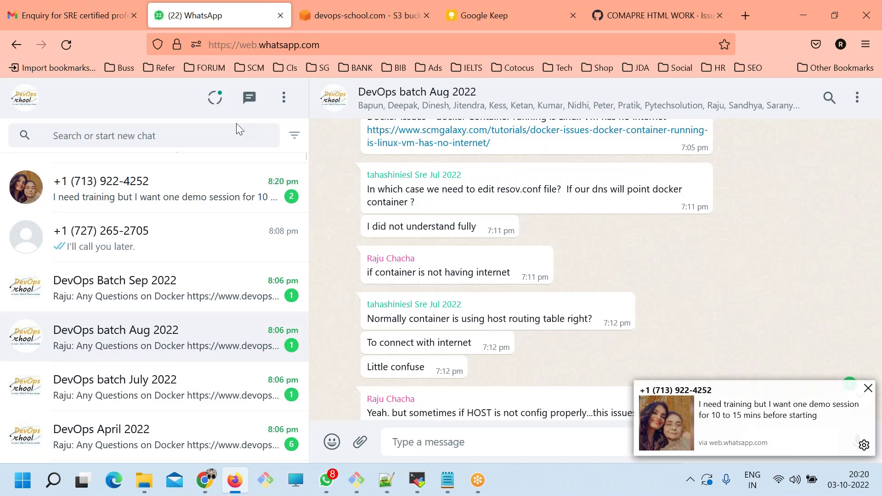
pyautogui.hotkey('ctrl', 'w')
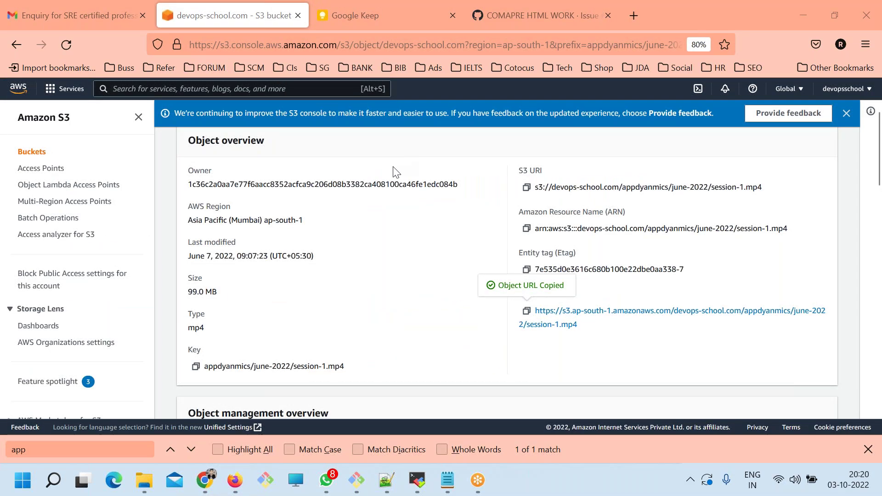
pyautogui.click(205, 480)
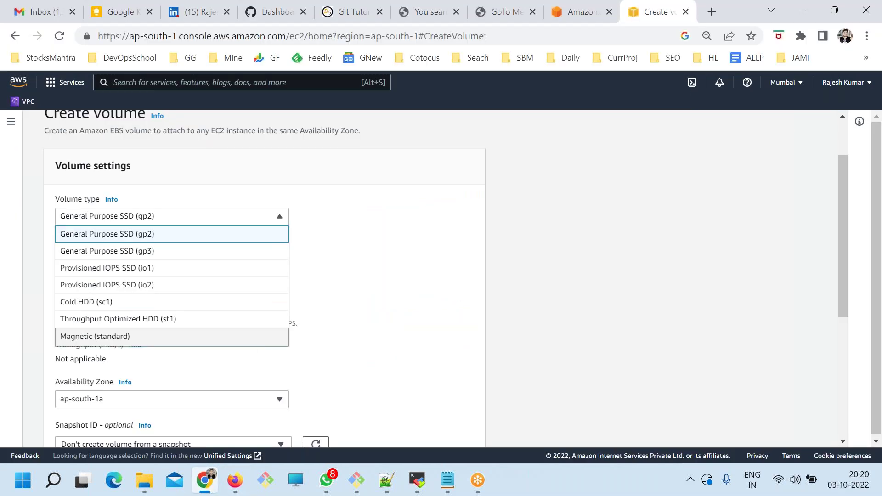
# Compare the SSD, HDD and magnetic choices available as the new volume's type without changing the selection.
pyautogui.click(403, 266)
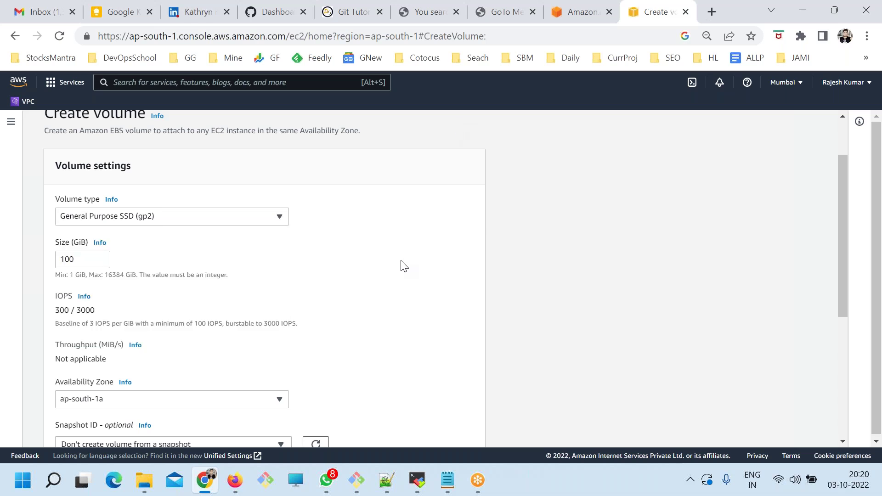
pyautogui.click(186, 217)
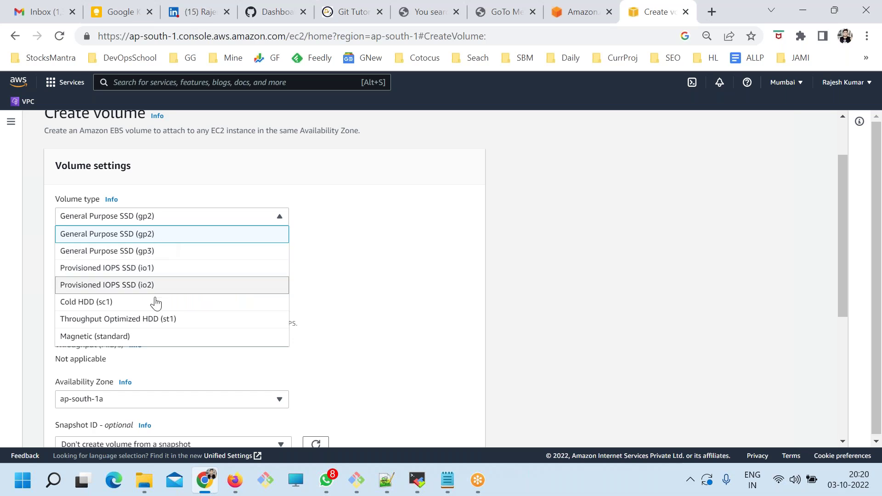
pyautogui.click(370, 259)
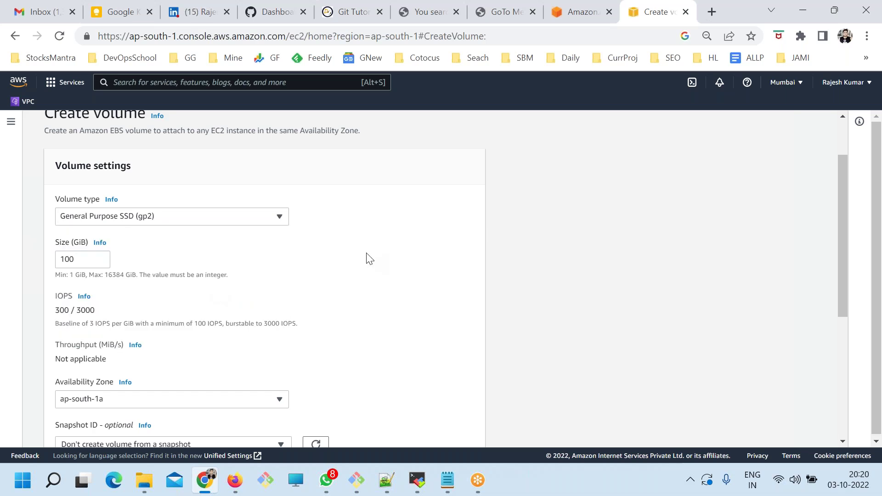
pyautogui.click(213, 222)
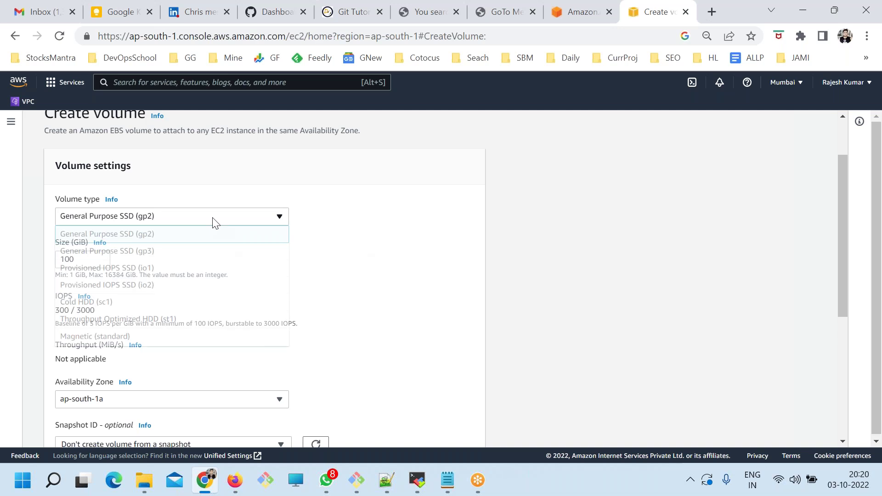
pyautogui.click(342, 256)
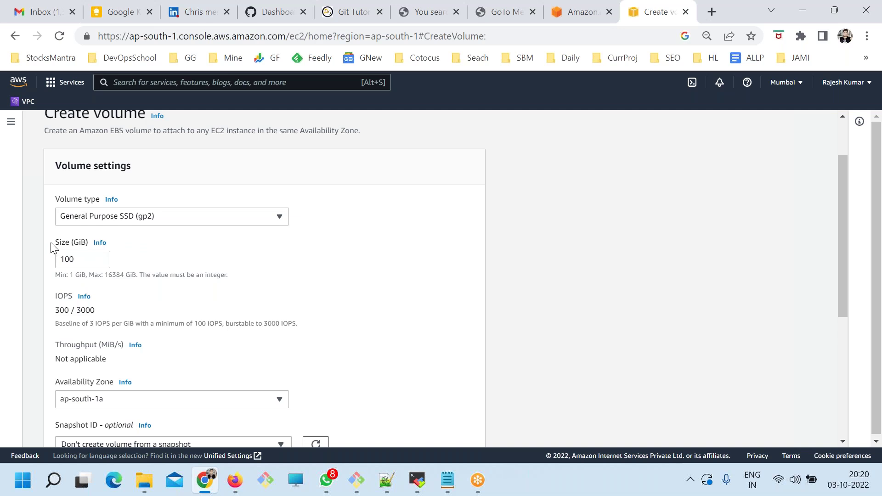
# Set the new volume's size to 10 GiB.
pyautogui.hotkey('ctrl', '+')
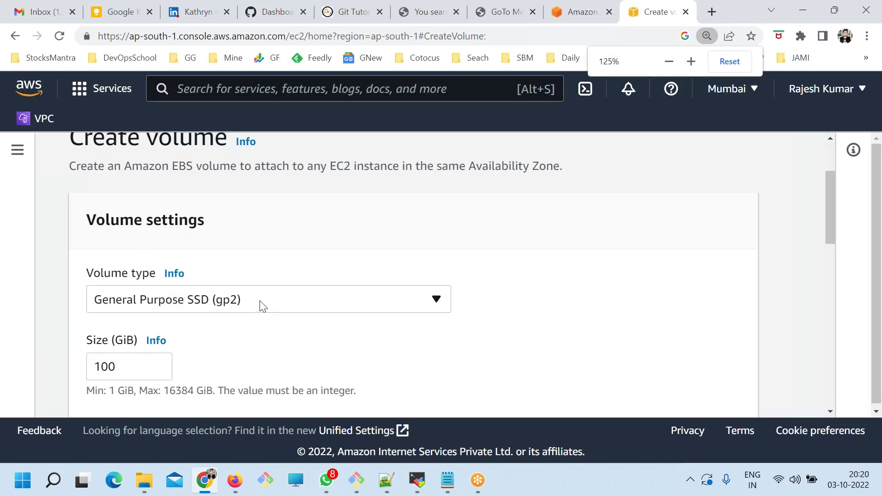
pyautogui.scroll(-3, 175, 279)
pyautogui.scroll(1, 176, 280)
pyautogui.moveTo(120, 227); pyautogui.dragTo(67, 223)
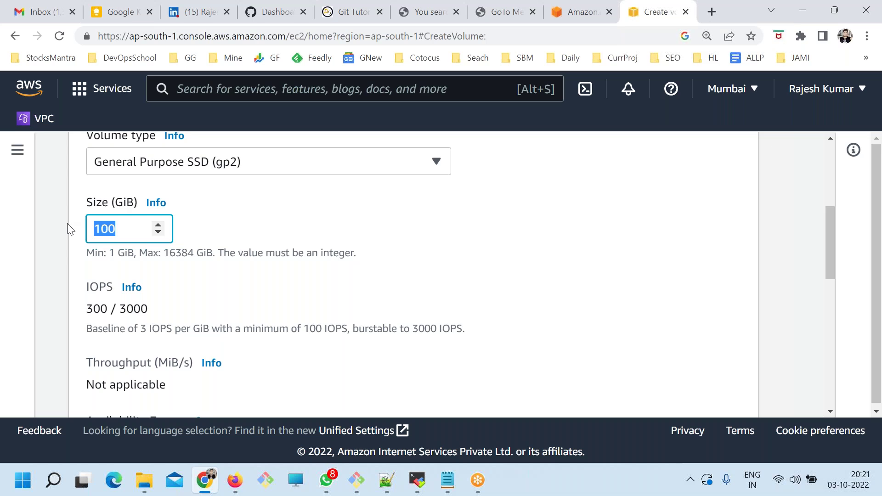
pyautogui.write('10')
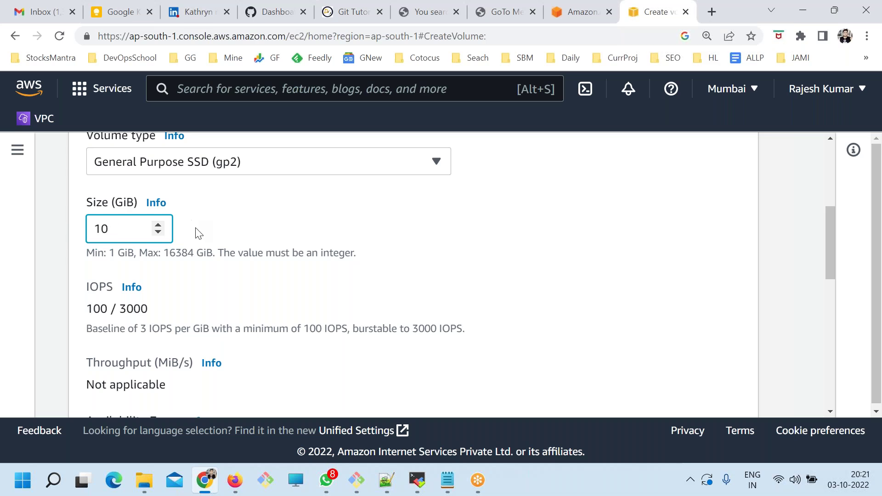
# Examine the new volume's type options, IOPS allotment, throughput, availability zone and snapshot settings.
pyautogui.scroll(2, 197, 232)
pyautogui.click(188, 234)
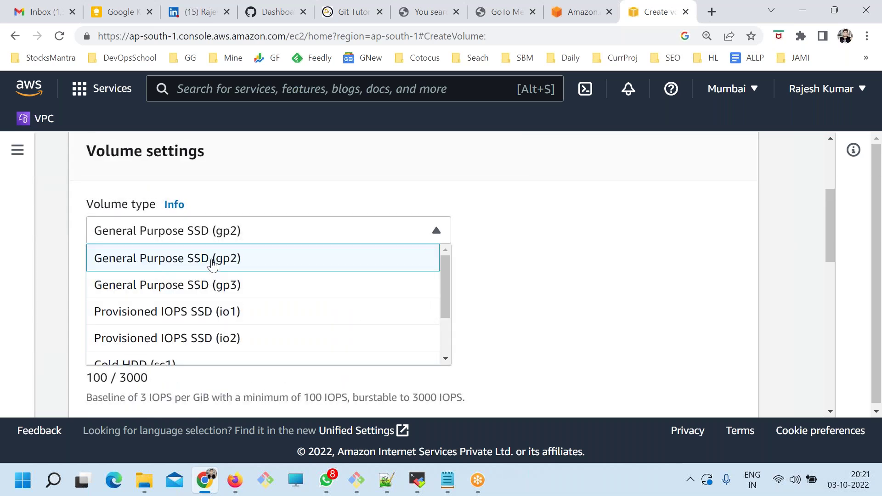
pyautogui.click(281, 270)
pyautogui.scroll(-3, 394, 289)
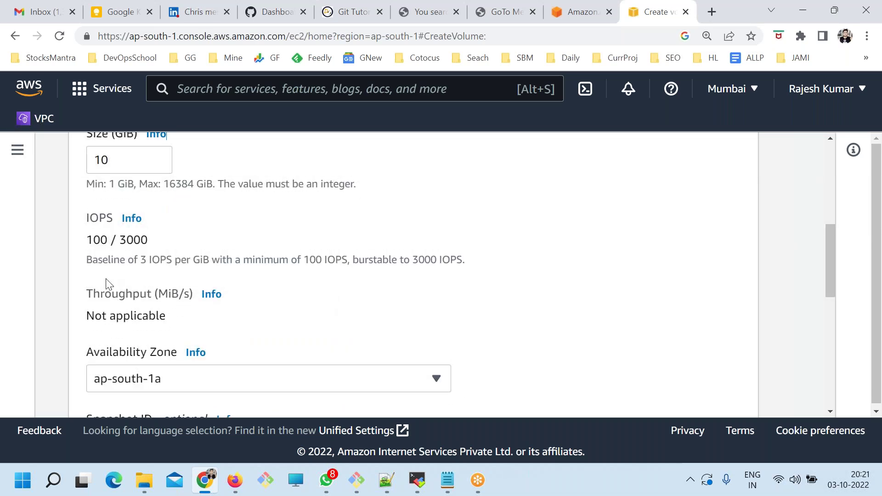
pyautogui.moveTo(90, 239); pyautogui.dragTo(144, 236)
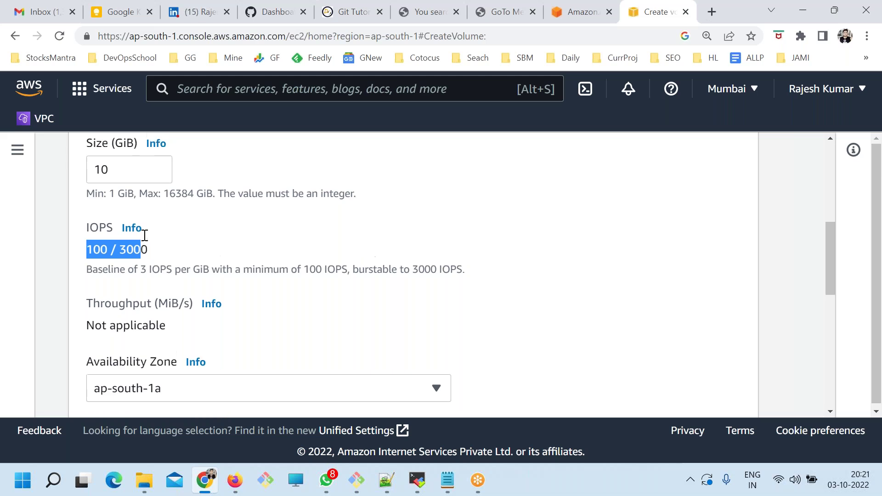
pyautogui.scroll(1, 144, 234)
pyautogui.click(184, 162)
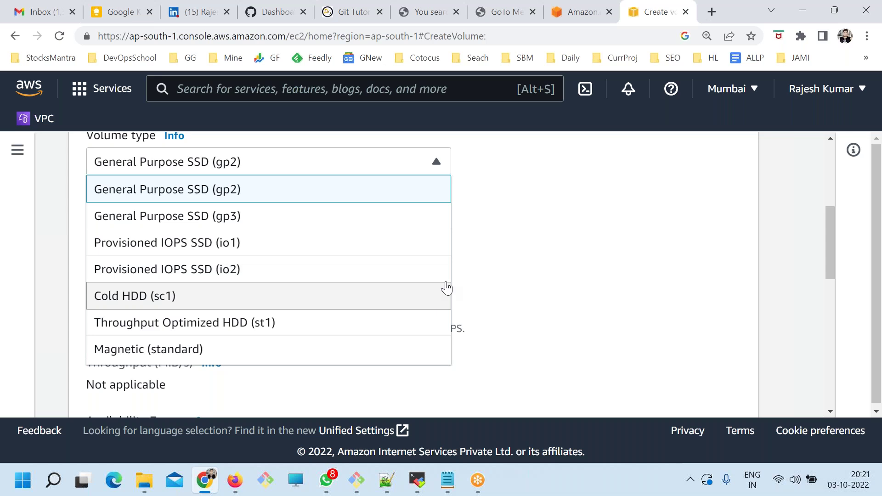
pyautogui.click(473, 281)
pyautogui.scroll(-3, 316, 276)
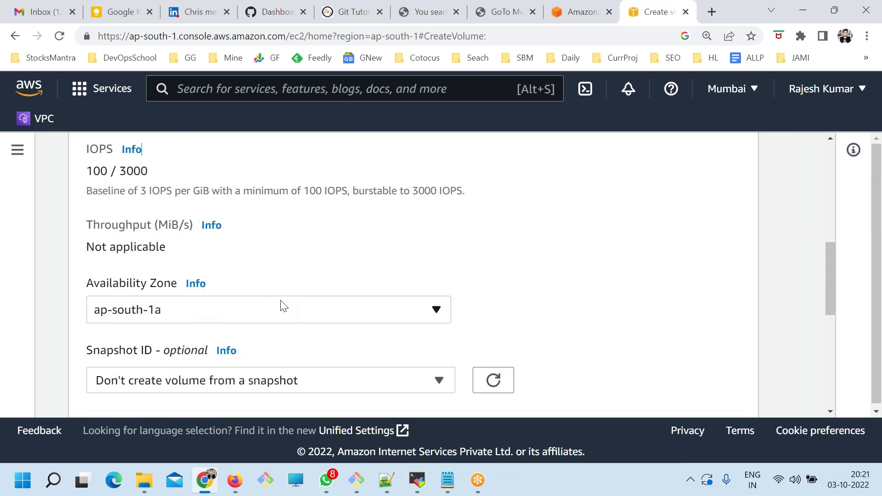
pyautogui.scroll(-2, 285, 302)
pyautogui.hotkey('ctrl', '-')
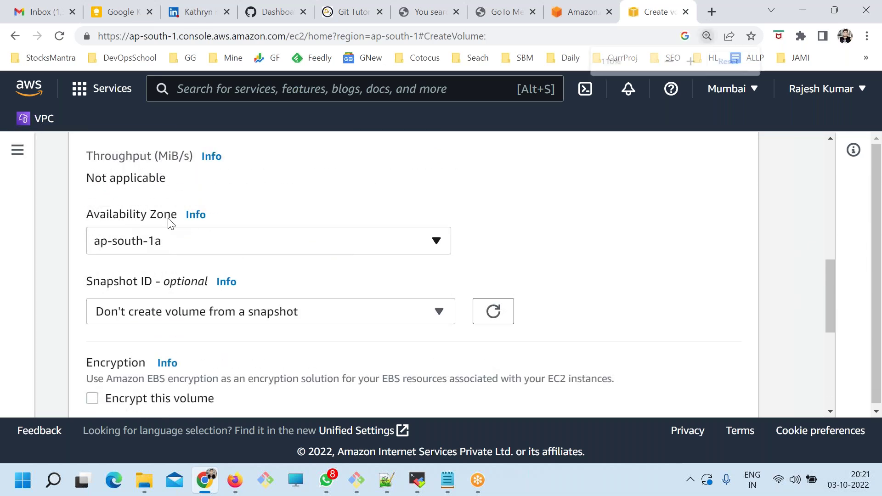
# Highlight the Availability Zone label of the new volume and launch Paint with a blank canvas.
pyautogui.moveTo(77, 196); pyautogui.dragTo(153, 197)
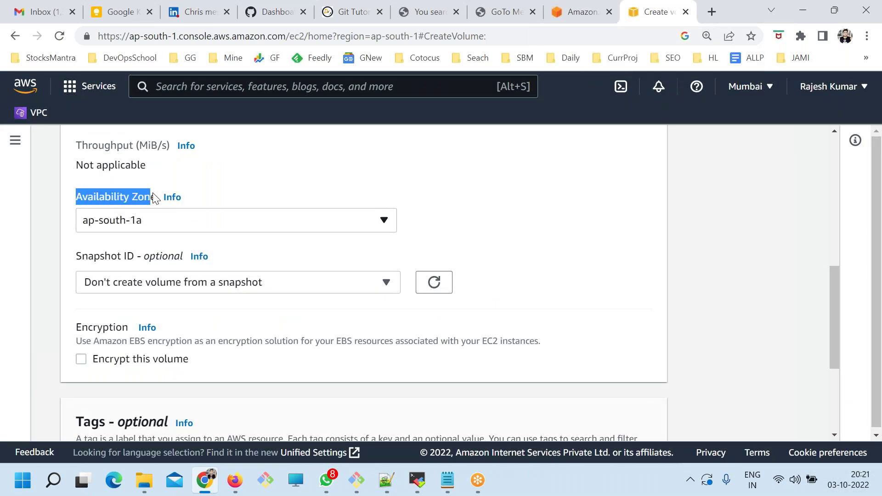
pyautogui.press('super+r')
pyautogui.write('ms')
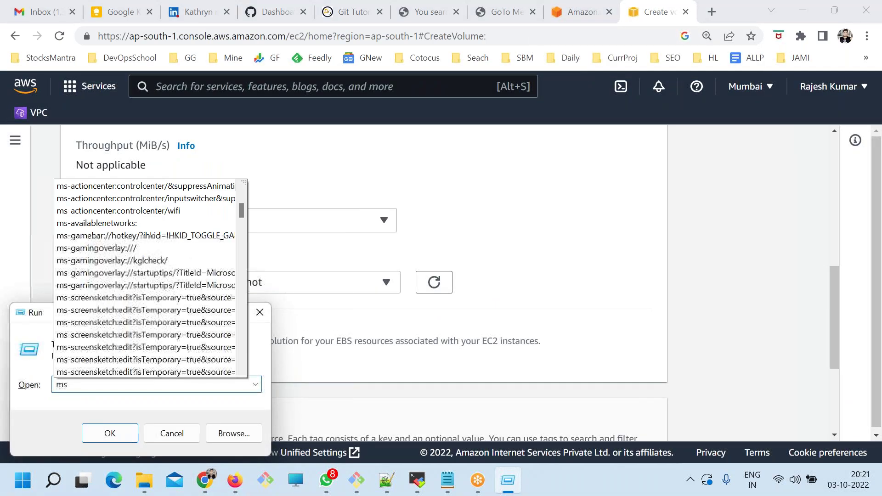
pyautogui.write('pain')
pyautogui.press('Down')
pyautogui.press('Return')
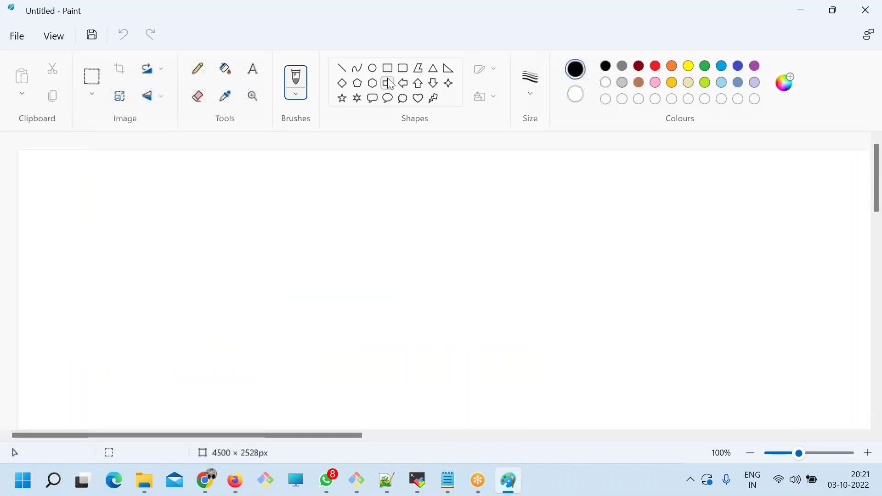
# Draw a large black box with a thicker pencil and split it into two halves with a vertical line.
pyautogui.click(199, 81)
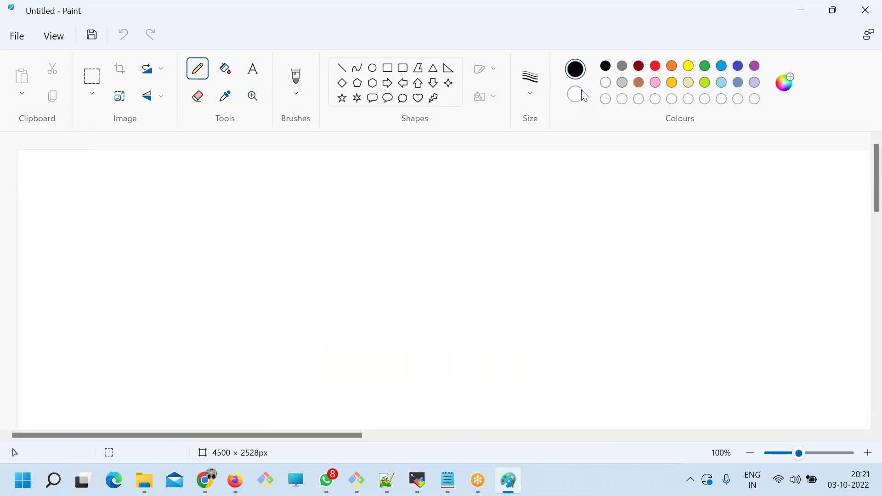
pyautogui.click(523, 89)
pyautogui.click(526, 225)
pyautogui.moveTo(265, 176)
pyautogui.mouseDown()
pyautogui.moveTo(264, 312)
pyautogui.moveTo(693, 351)
pyautogui.moveTo(690, 202)
pyautogui.moveTo(250, 186)
pyautogui.mouseUp()
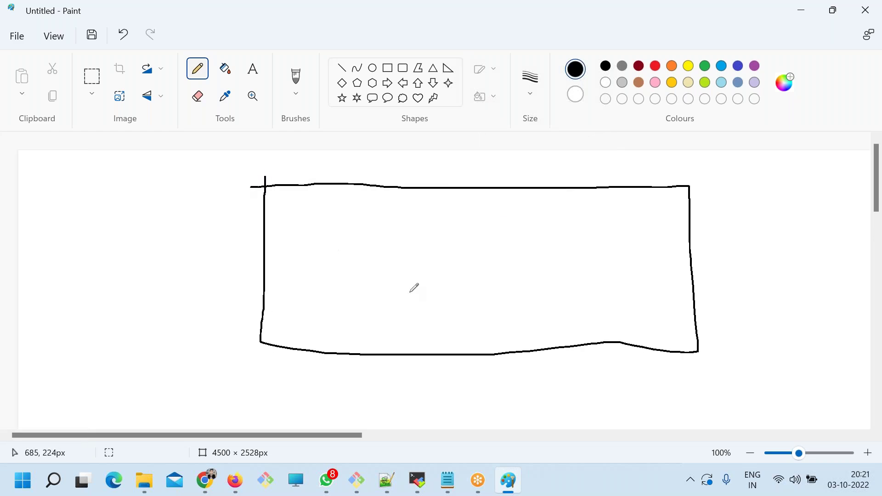
pyautogui.moveTo(477, 188); pyautogui.dragTo(484, 349)
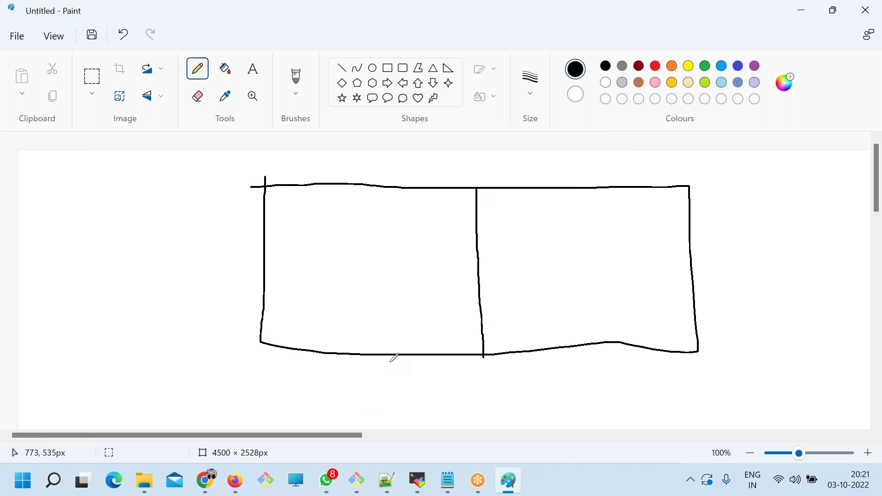
# Draw a short, heavy black link across the middle of the dividing line.
pyautogui.moveTo(458, 265)
pyautogui.mouseDown()
pyautogui.moveTo(511, 262)
pyautogui.moveTo(418, 267)
pyautogui.moveTo(509, 263)
pyautogui.mouseUp()
pyautogui.hotkey('ctrl', 'z')
pyautogui.hotkey('ctrl', 'z')
pyautogui.hotkey('ctrl', 'z')
pyautogui.hotkey('ctrl', 'z')
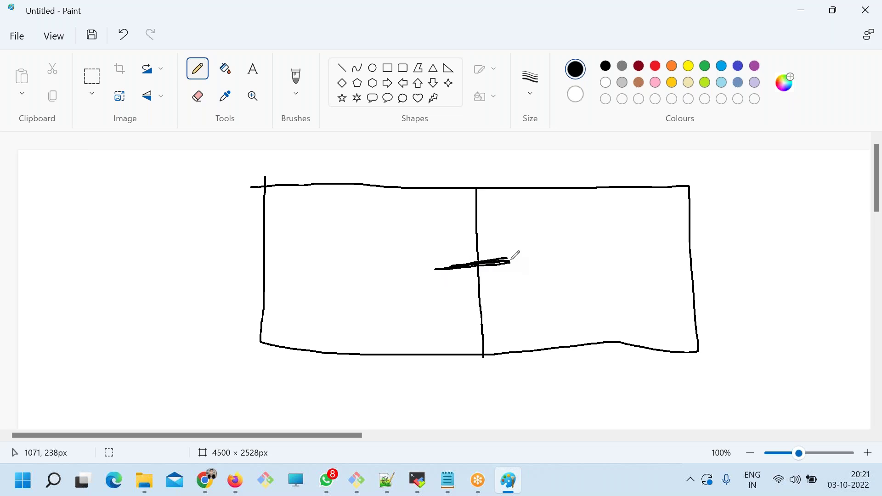
# Draw a small box in the left half and two adjoining boxes in the right half, and set the pencil colour to red.
pyautogui.moveTo(302, 206)
pyautogui.mouseDown()
pyautogui.moveTo(300, 230)
pyautogui.moveTo(356, 236)
pyautogui.moveTo(309, 198)
pyautogui.moveTo(296, 205)
pyautogui.mouseUp()
pyautogui.moveTo(605, 208)
pyautogui.mouseDown()
pyautogui.moveTo(602, 240)
pyautogui.moveTo(664, 223)
pyautogui.moveTo(579, 210)
pyautogui.mouseUp()
pyautogui.moveTo(611, 234)
pyautogui.mouseDown()
pyautogui.moveTo(573, 269)
pyautogui.moveTo(651, 238)
pyautogui.mouseUp()
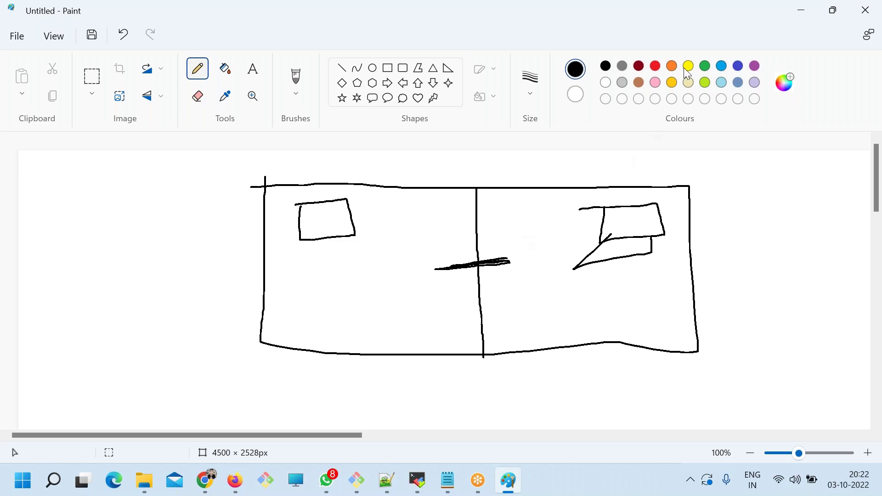
pyautogui.click(656, 66)
# Try a red oval connected to the small box in the left half, and undo it.
pyautogui.moveTo(392, 232)
pyautogui.mouseDown()
pyautogui.moveTo(391, 258)
pyautogui.moveTo(408, 239)
pyautogui.moveTo(392, 244)
pyautogui.moveTo(367, 232)
pyautogui.mouseUp()
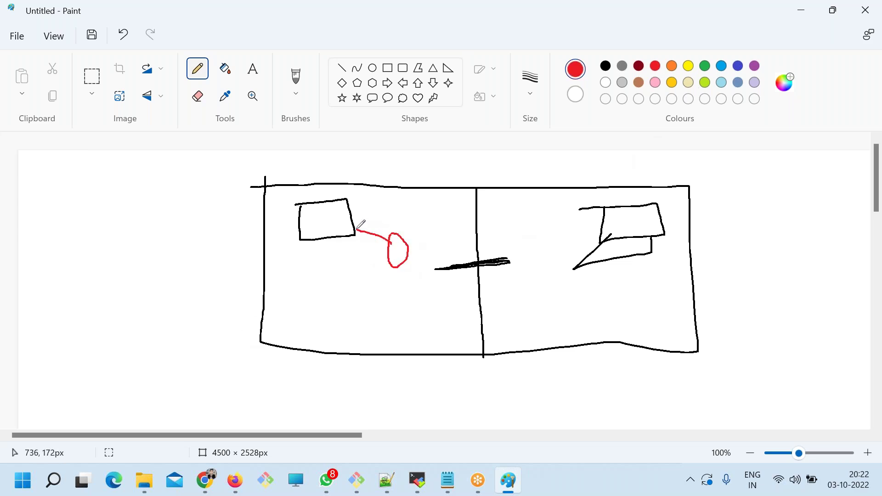
pyautogui.hotkey('ctrl', 'z')
pyautogui.hotkey('ctrl', 'z')
# Add a red stroke beside the right half's boxes, and open the availability zone choices of the volume form in Chrome.
pyautogui.moveTo(581, 278); pyautogui.dragTo(596, 252)
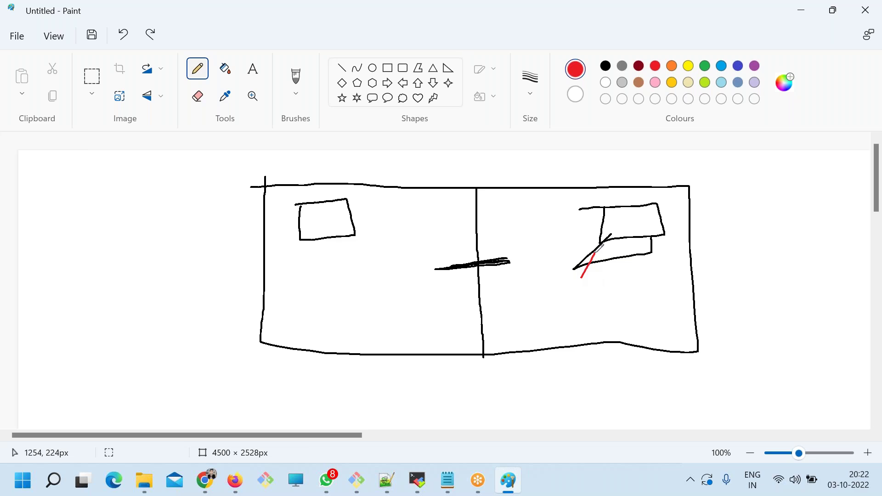
pyautogui.hotkey('alt', 'Tab')
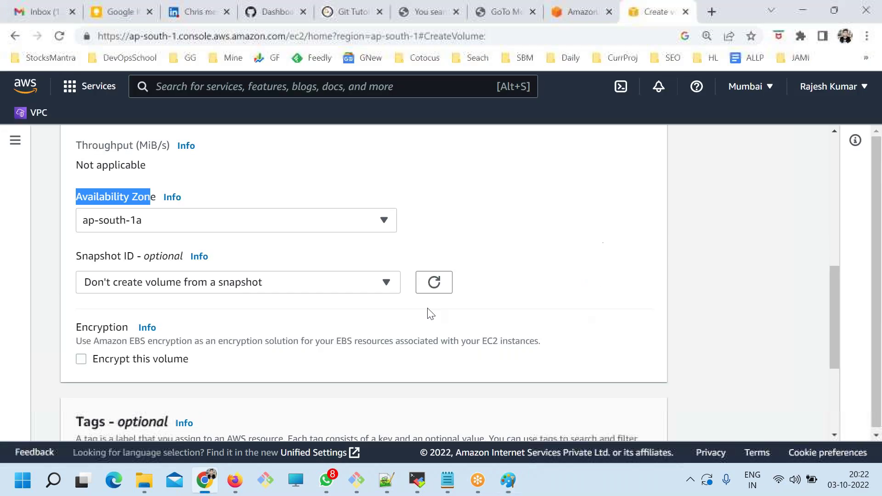
pyautogui.click(98, 201)
pyautogui.click(119, 216)
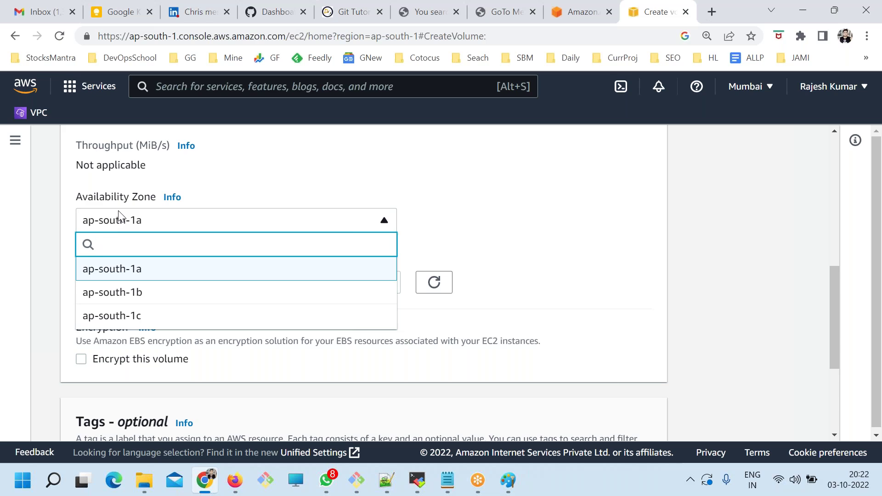
# Return to Paint and number the left half 1 and the right half 2 in red below the large box.
pyautogui.hotkey('alt', 'Tab')
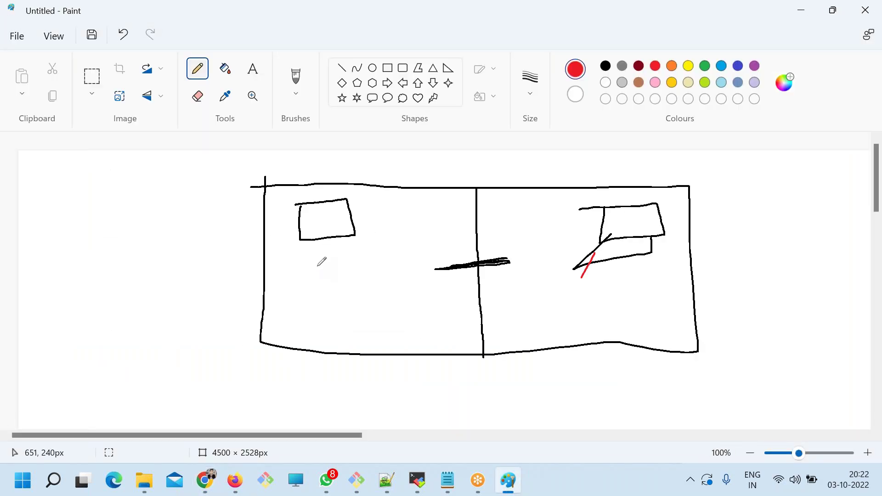
pyautogui.moveTo(281, 359); pyautogui.dragTo(296, 398)
pyautogui.moveTo(288, 367); pyautogui.dragTo(289, 392)
pyautogui.moveTo(625, 362)
pyautogui.mouseDown()
pyautogui.moveTo(593, 428)
pyautogui.moveTo(632, 417)
pyautogui.mouseUp()
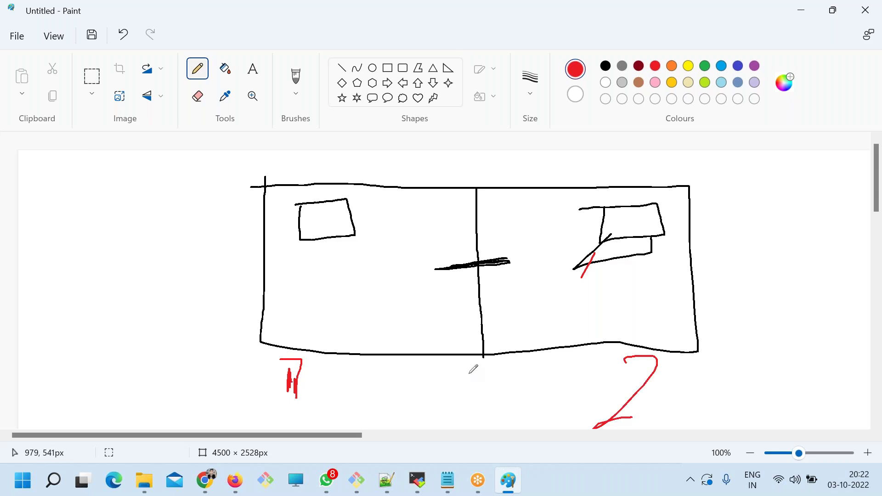
# Draw a red oval in the left half with an arrow across the divider to the right half's boxes, and retrace both.
pyautogui.moveTo(368, 281)
pyautogui.mouseDown()
pyautogui.moveTo(374, 328)
pyautogui.moveTo(380, 285)
pyautogui.moveTo(487, 285)
pyautogui.moveTo(598, 242)
pyautogui.moveTo(590, 274)
pyautogui.mouseUp()
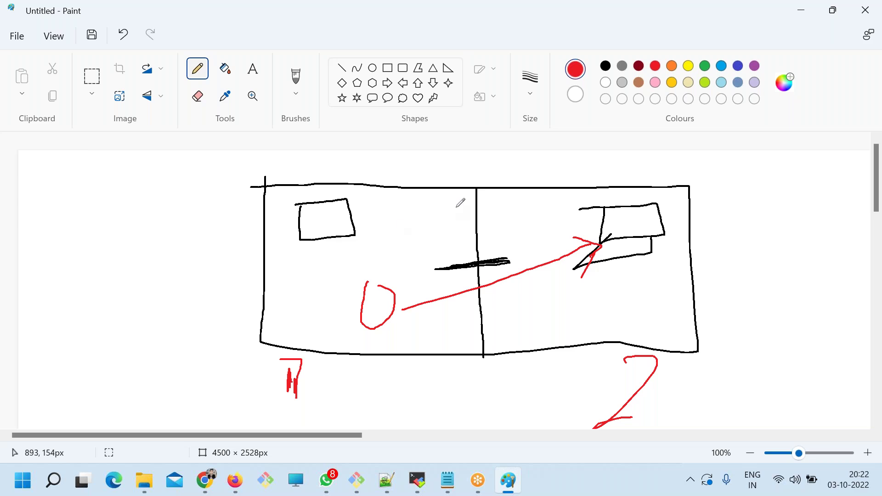
pyautogui.moveTo(379, 283)
pyautogui.mouseDown()
pyautogui.moveTo(364, 298)
pyautogui.moveTo(400, 282)
pyautogui.moveTo(367, 281)
pyautogui.mouseUp()
pyautogui.moveTo(404, 312)
pyautogui.mouseDown()
pyautogui.moveTo(600, 240)
pyautogui.moveTo(578, 278)
pyautogui.mouseUp()
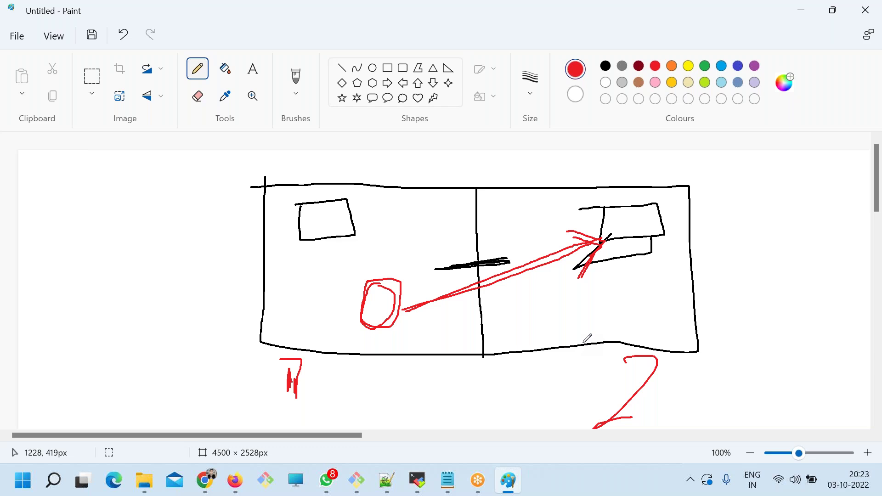
pyautogui.moveTo(495, 282); pyautogui.dragTo(496, 273)
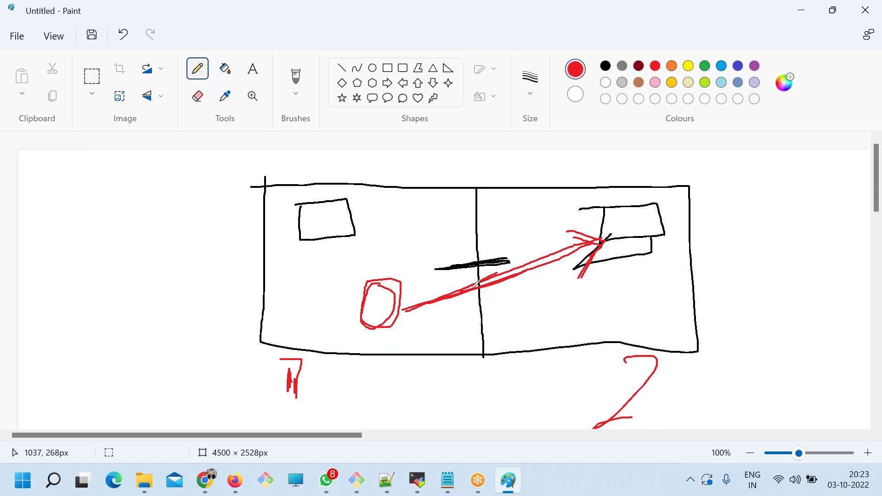
# Switch to the Notepad notes and highlight the line describing BLOCK storage and EBS.
pyautogui.click(449, 483)
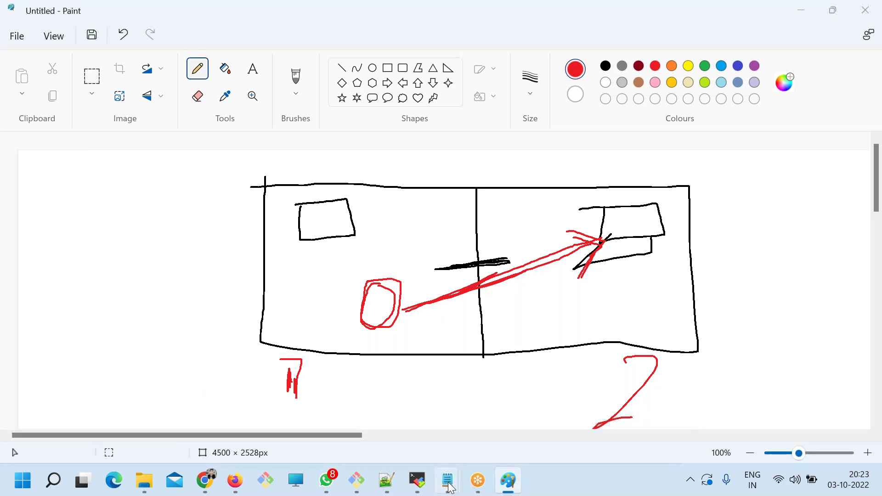
pyautogui.click(470, 416)
pyautogui.click(137, 257)
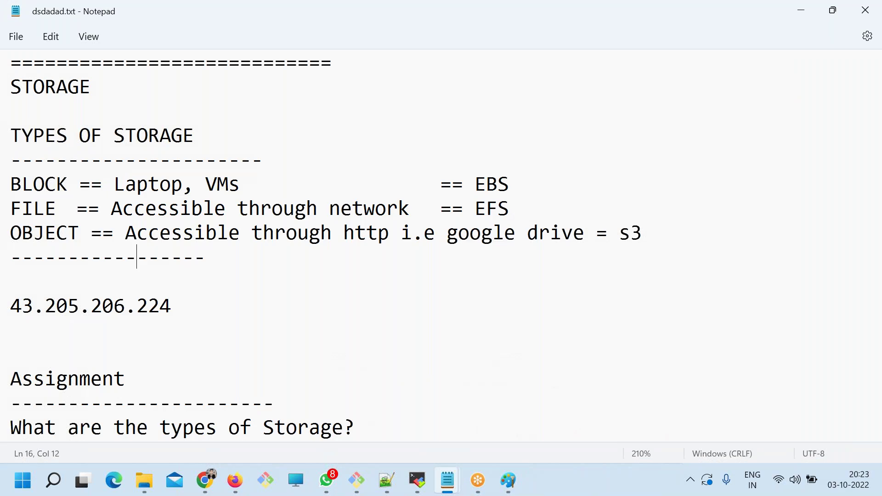
pyautogui.moveTo(19, 207); pyautogui.dragTo(7, 186)
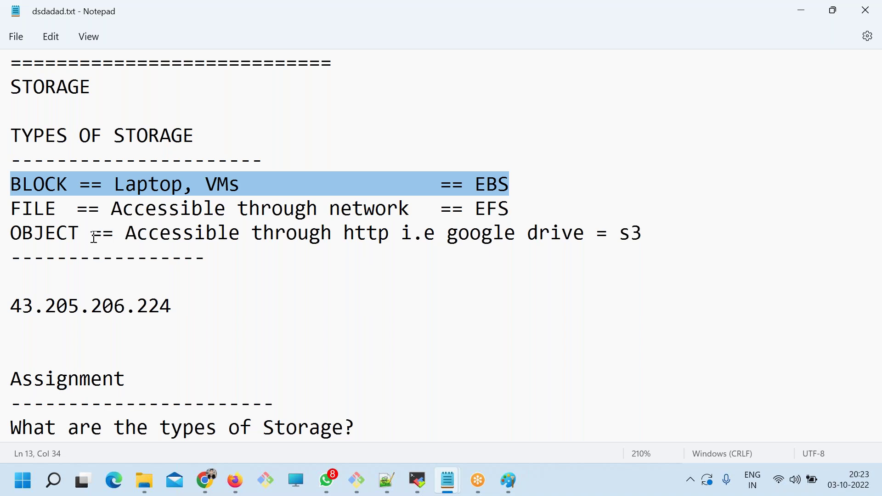
# Return to Paint, draw a red stroke up to the right half's boxes, and switch back to the Notepad notes.
pyautogui.hotkey('alt', 'Tab')
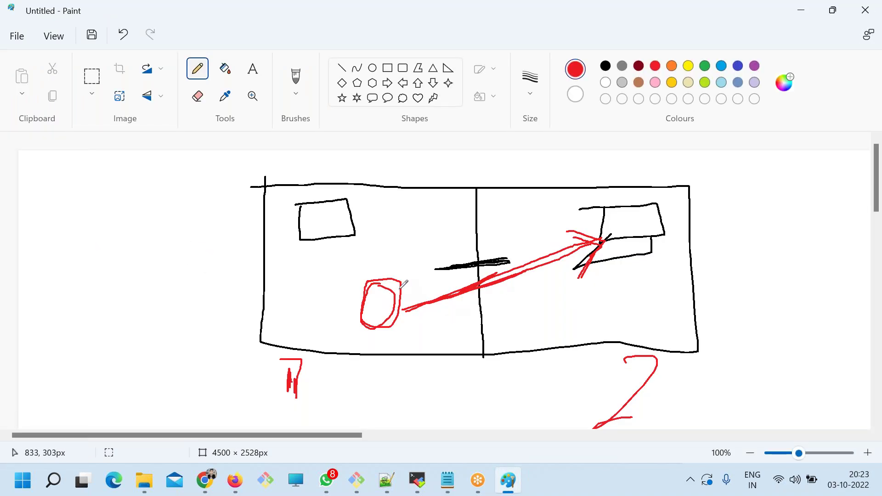
pyautogui.moveTo(616, 288)
pyautogui.mouseDown()
pyautogui.moveTo(605, 296)
pyautogui.moveTo(634, 308)
pyautogui.moveTo(629, 314)
pyautogui.moveTo(616, 285)
pyautogui.moveTo(626, 266)
pyautogui.moveTo(620, 248)
pyautogui.mouseUp()
pyautogui.hotkey('alt', 'Tab')
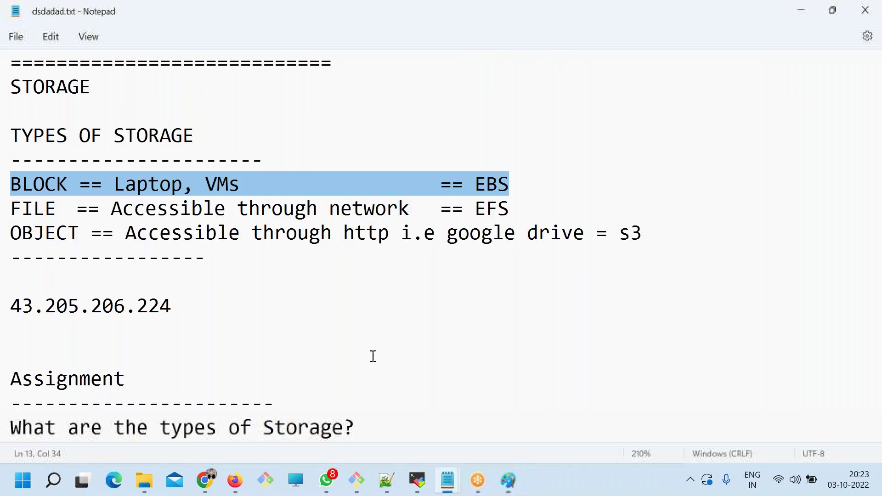
# Switch to Chrome, close the availability zone choices and open the running instances from the EC2 Dashboard.
pyautogui.click(208, 490)
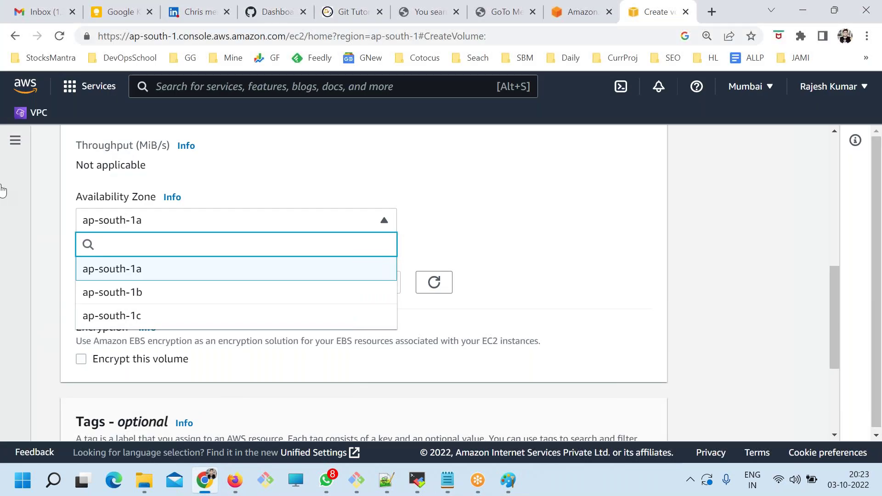
pyautogui.click(192, 365)
pyautogui.click(311, 222)
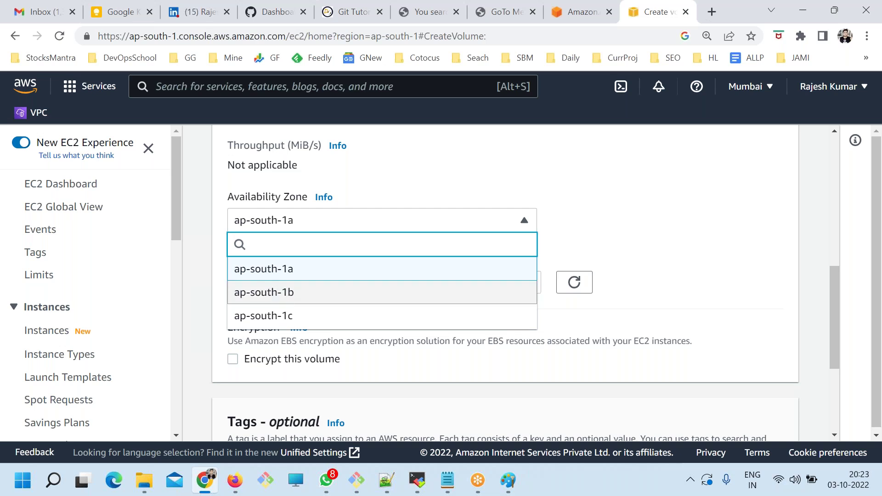
pyautogui.click(385, 183)
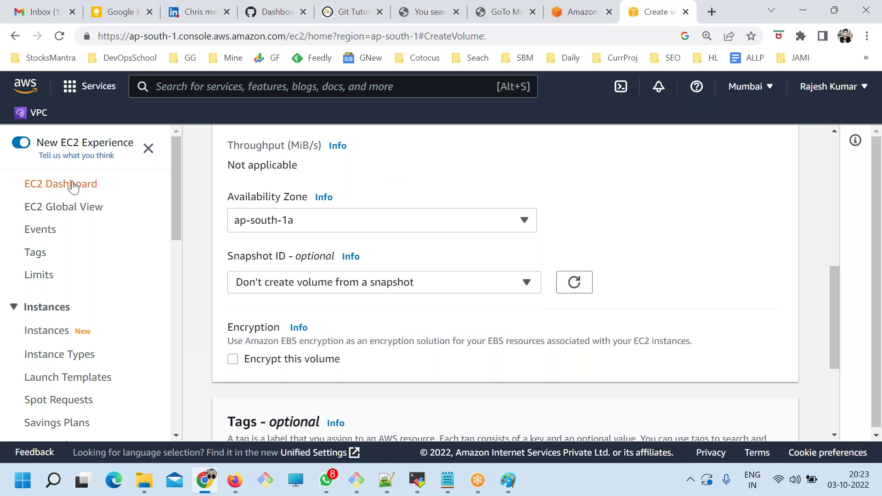
pyautogui.click(69, 184)
pyautogui.click(277, 240)
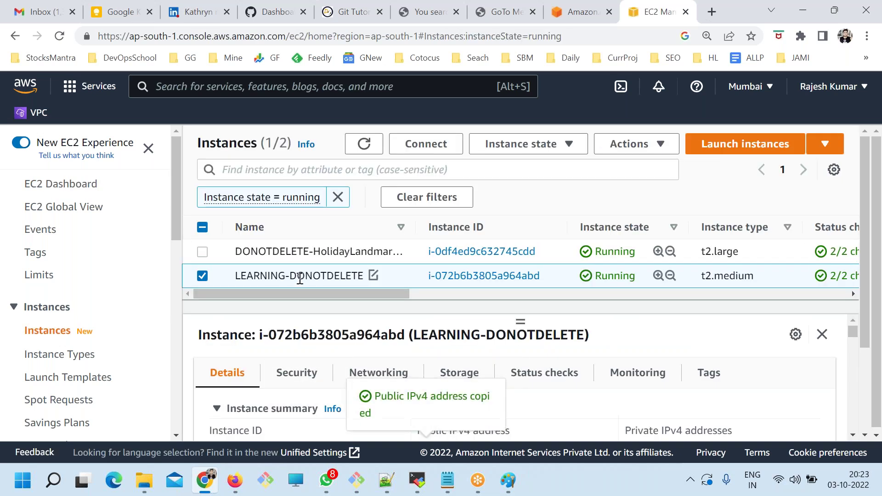
# Enlarge the details area of the LEARNING-DONOTDELETE instance and look through its summary and details for the availability zone.
pyautogui.scroll(-1, 568, 401)
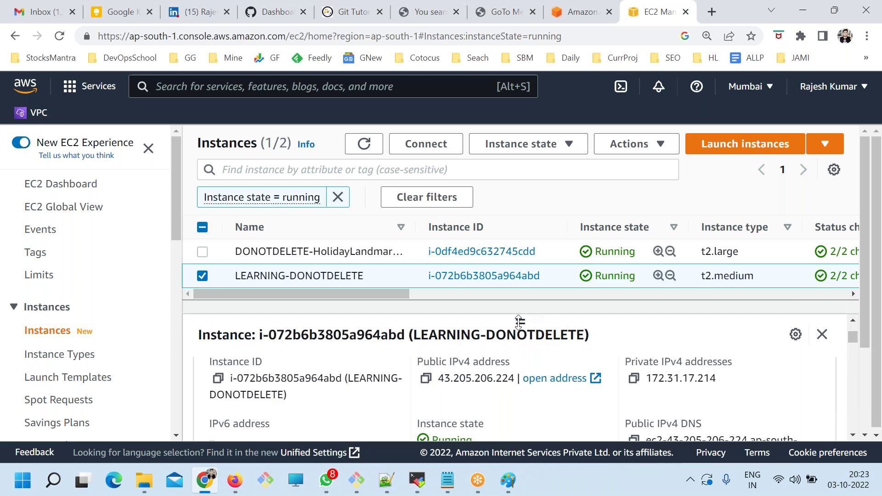
pyautogui.hotkey('ctrl', '-')
pyautogui.hotkey('ctrl', '-')
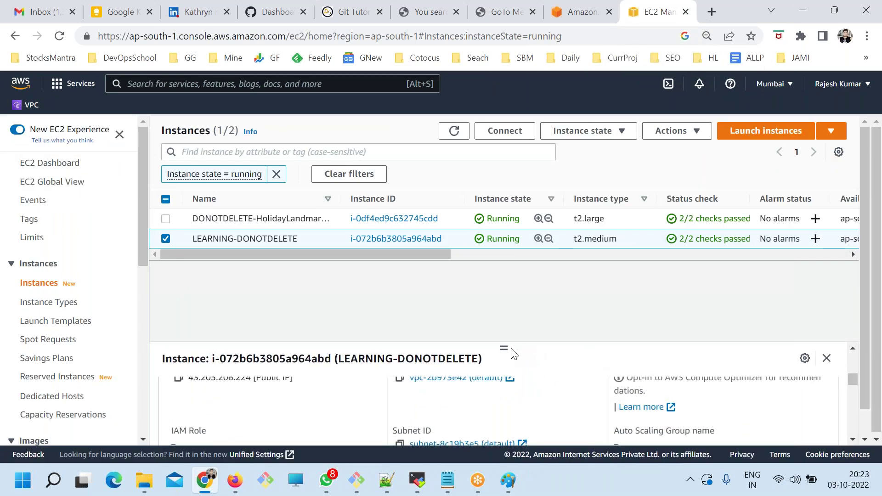
pyautogui.moveTo(504, 348); pyautogui.dragTo(485, 276)
pyautogui.scroll(3, 665, 408)
pyautogui.scroll(3, 664, 409)
pyautogui.scroll(-6, 596, 400)
pyautogui.scroll(-3, 689, 404)
pyautogui.scroll(5, 684, 405)
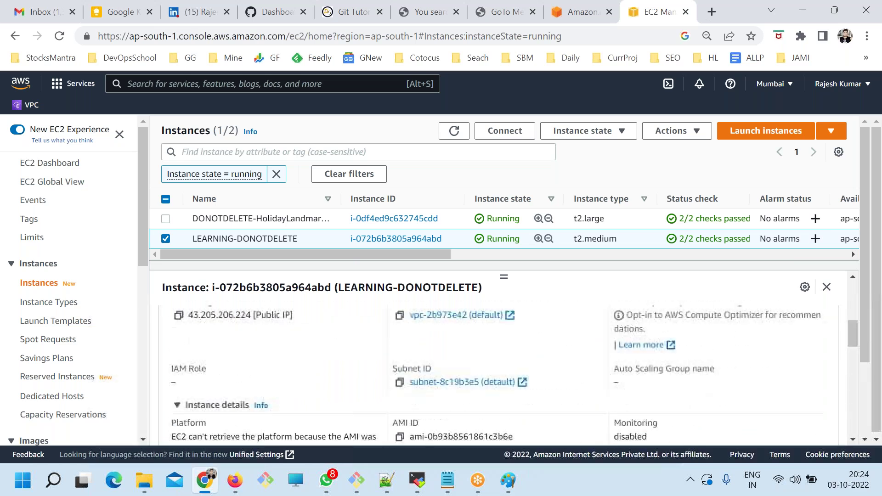
pyautogui.scroll(3, 532, 391)
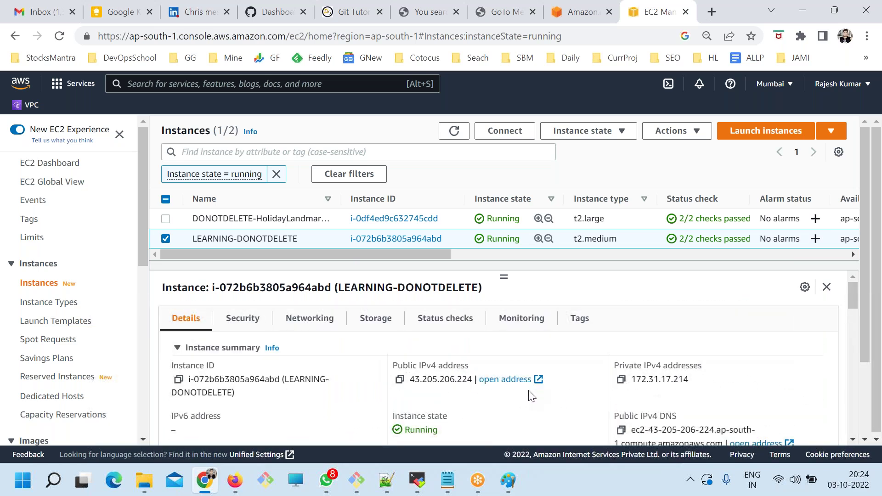
# Find the availability zone in the LEARNING-DONOTDELETE instance's networking details and highlight it.
pyautogui.click(316, 335)
pyautogui.scroll(-6, 551, 374)
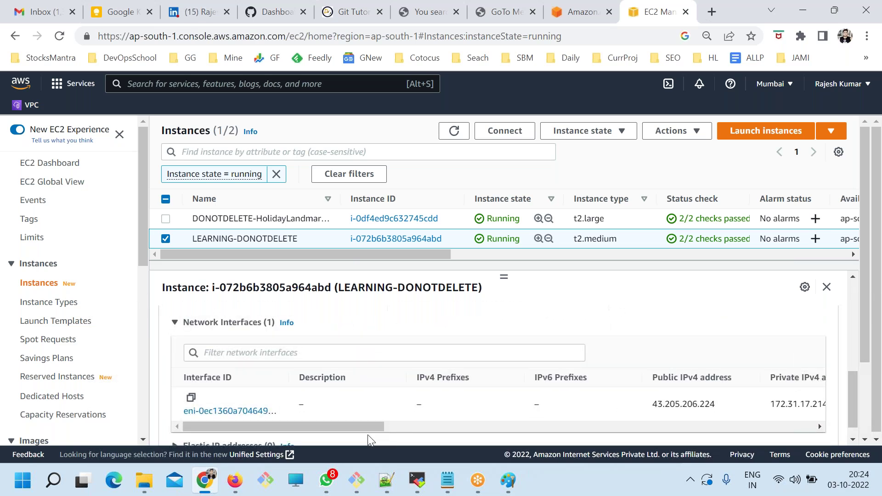
pyautogui.scroll(3, 395, 393)
pyautogui.moveTo(251, 406); pyautogui.dragTo(179, 404)
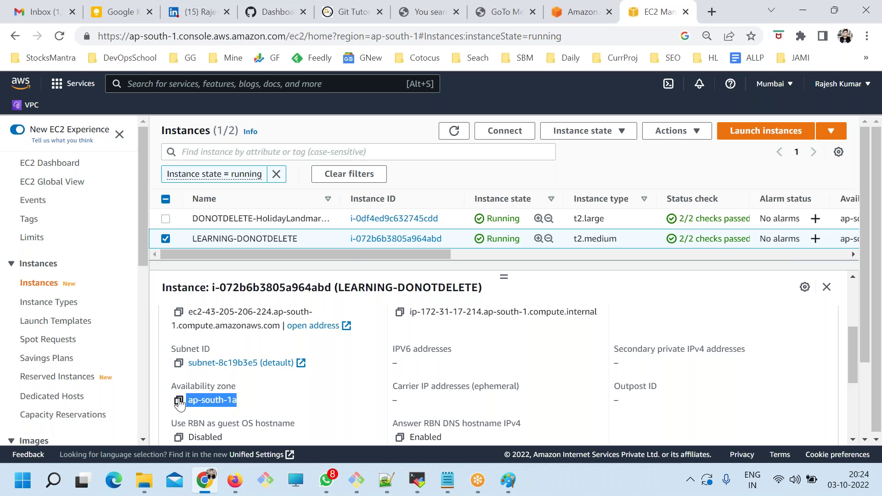
# Open the Elastic Block Store volumes list and start creating a new volume.
pyautogui.scroll(-5, 70, 360)
pyautogui.scroll(-1, 57, 379)
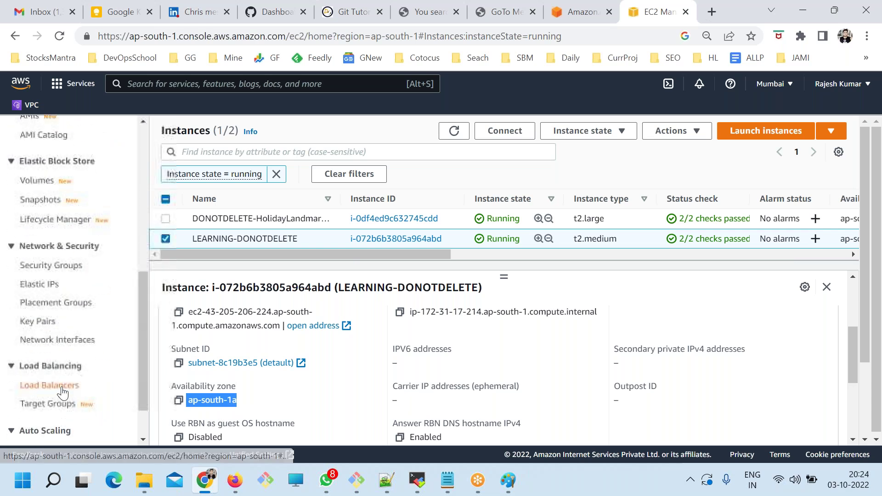
pyautogui.scroll(3, 46, 301)
pyautogui.click(39, 320)
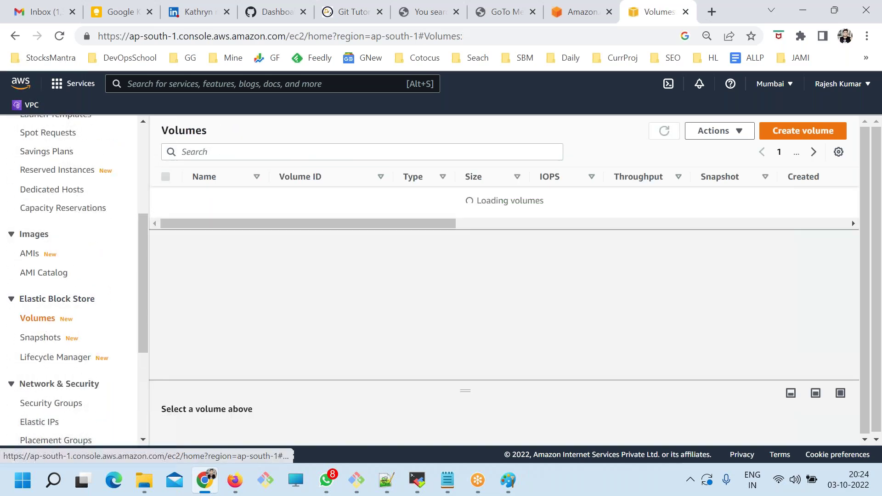
pyautogui.click(781, 133)
# Set the new volume's size to 9 GiB, choose availability zone ap-south-1a and create the volume.
pyautogui.click(110, 330)
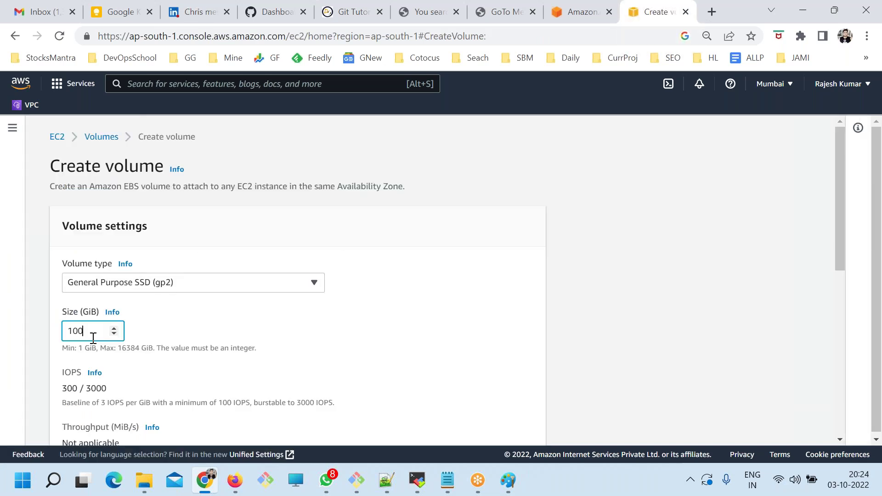
pyautogui.doubleClick(78, 330)
pyautogui.write('10')
pyautogui.scroll(-5, 89, 335)
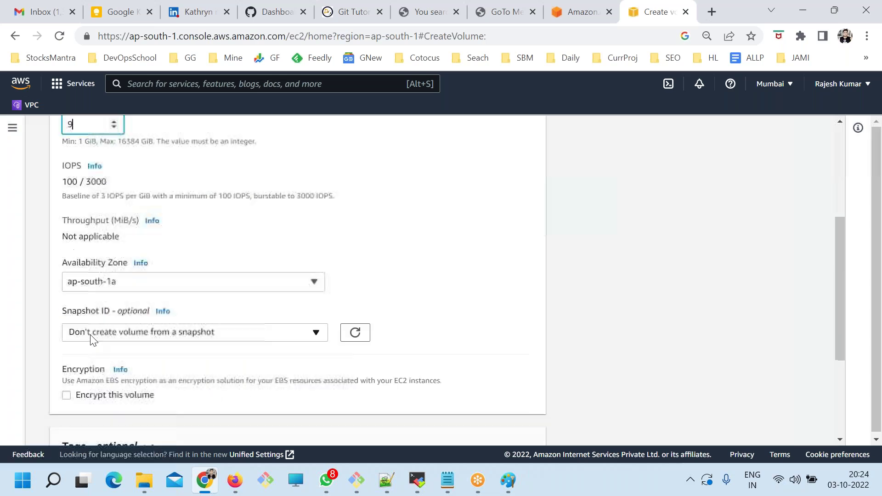
pyautogui.click(126, 281)
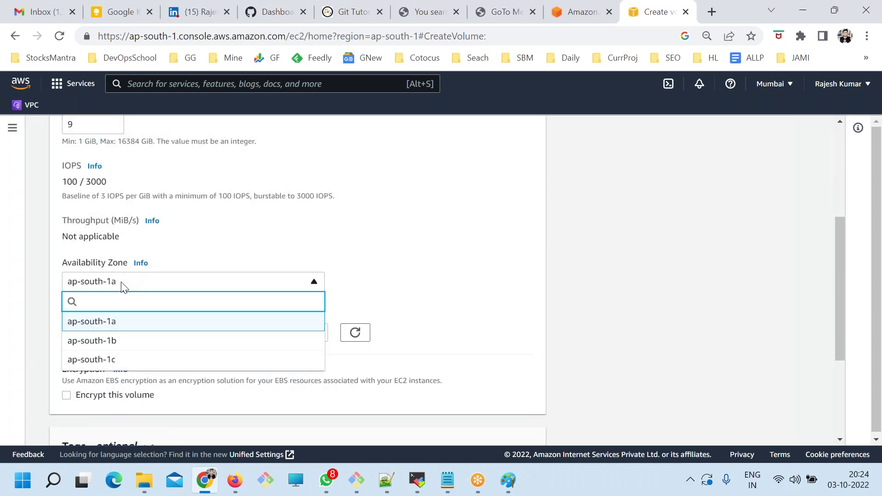
pyautogui.click(109, 323)
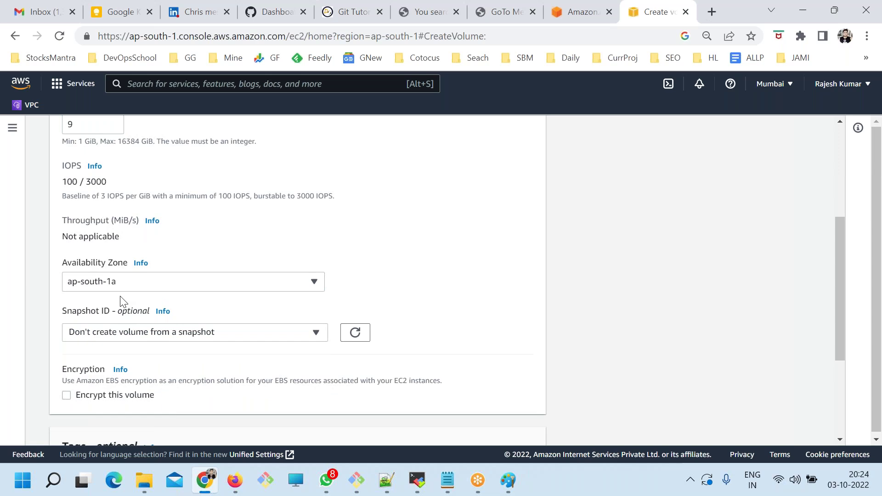
pyautogui.scroll(-3, 175, 363)
pyautogui.scroll(-1, 134, 366)
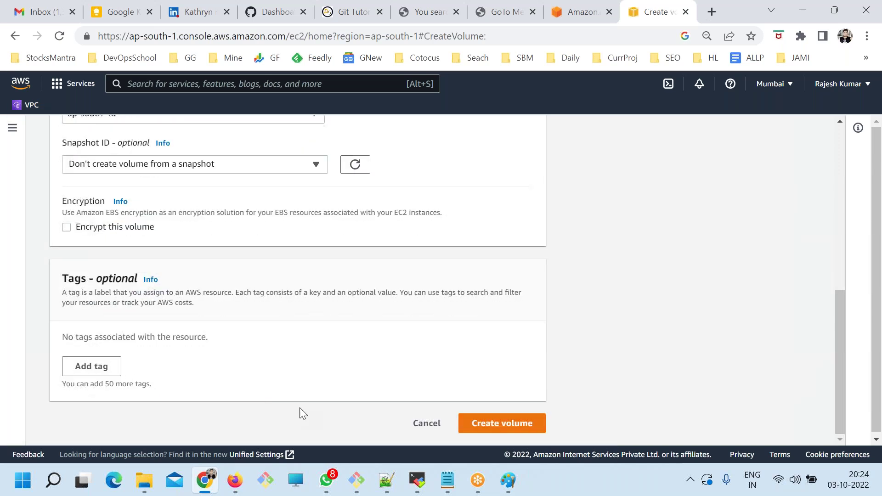
pyautogui.click(499, 429)
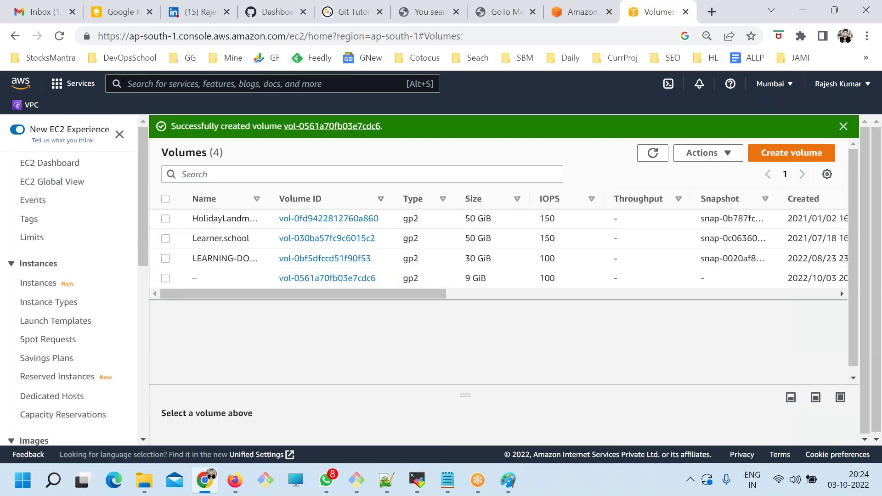
# Name the new 9 GiB volume TDEMO.
pyautogui.click(204, 278)
pyautogui.write('TDEMO')
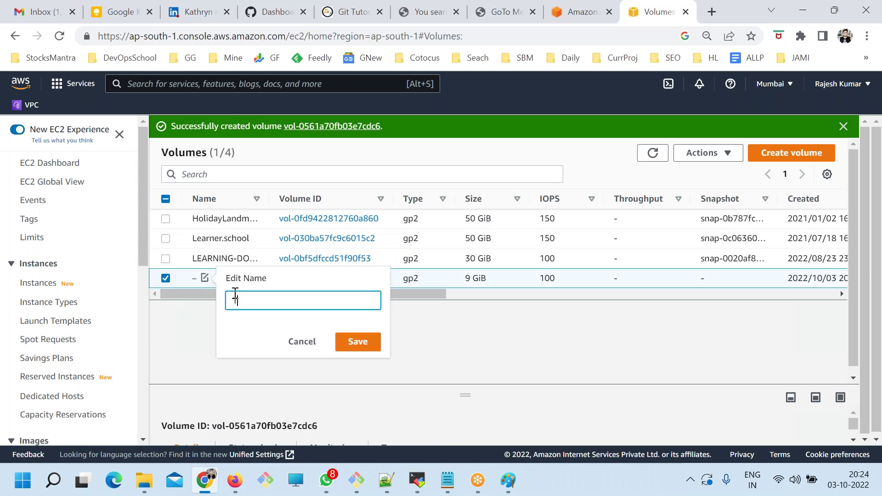
pyautogui.press('Return')
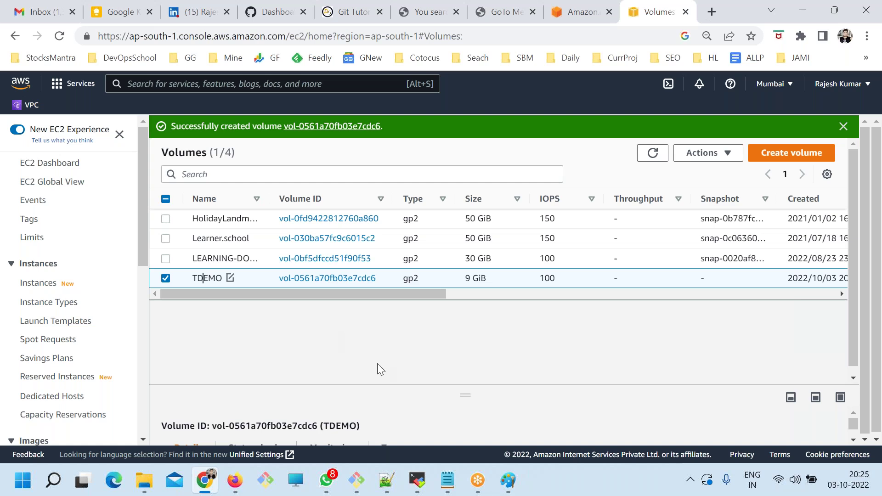
# Switch to the dsdadad.txt notes in Notepad and add an indented line "-- BUYING" under the BLOCK entry.
pyautogui.click(448, 481)
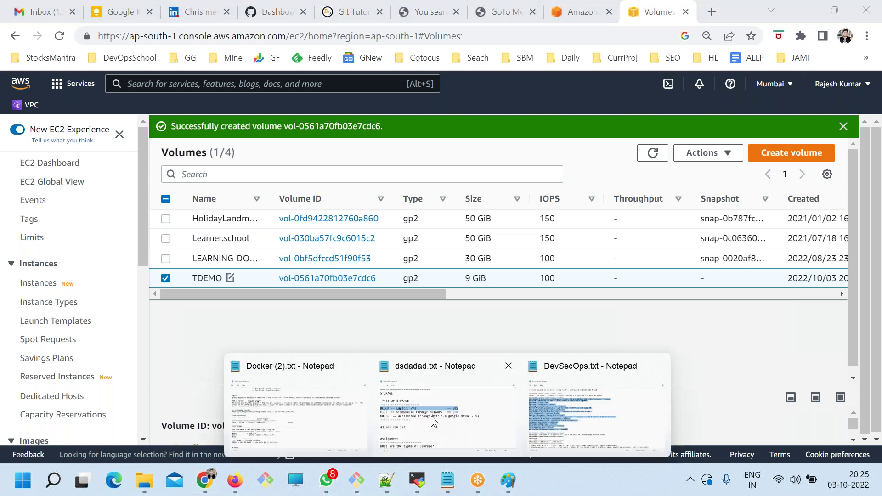
pyautogui.click(439, 425)
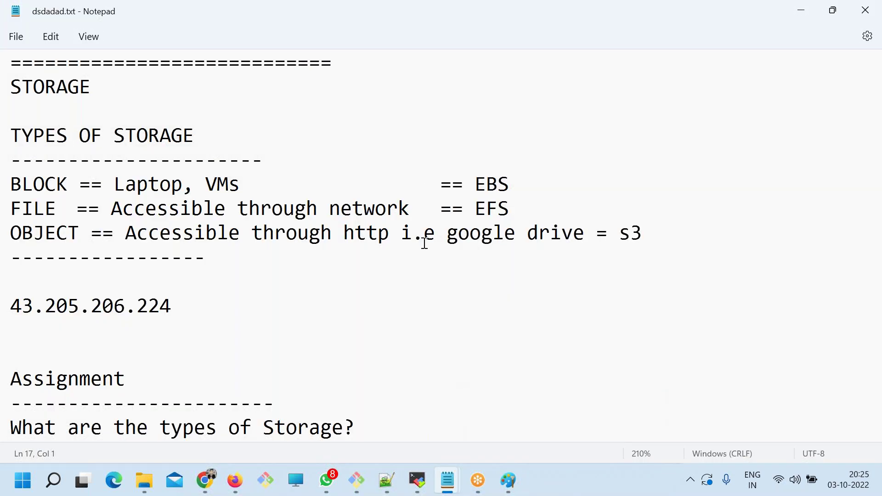
pyautogui.hotkey('alt', 'Tab')
pyautogui.hotkey('alt', 'Tab')
pyautogui.click(537, 187)
pyautogui.press('Return')
pyautogui.press('Tab')
pyautogui.write('--')
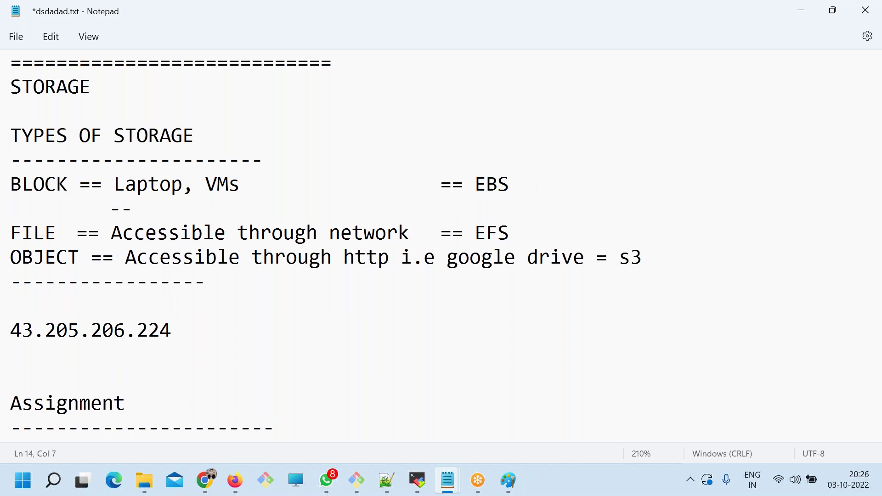
pyautogui.write(' BUYING')
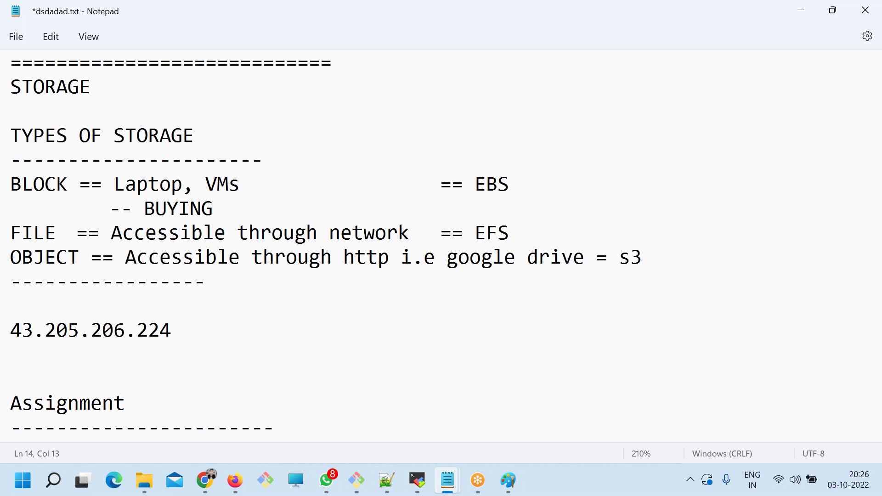
# Switch to Chrome and highlight the TDEMO volume's name and size in the volumes list.
pyautogui.hotkey('alt', 'Tab')
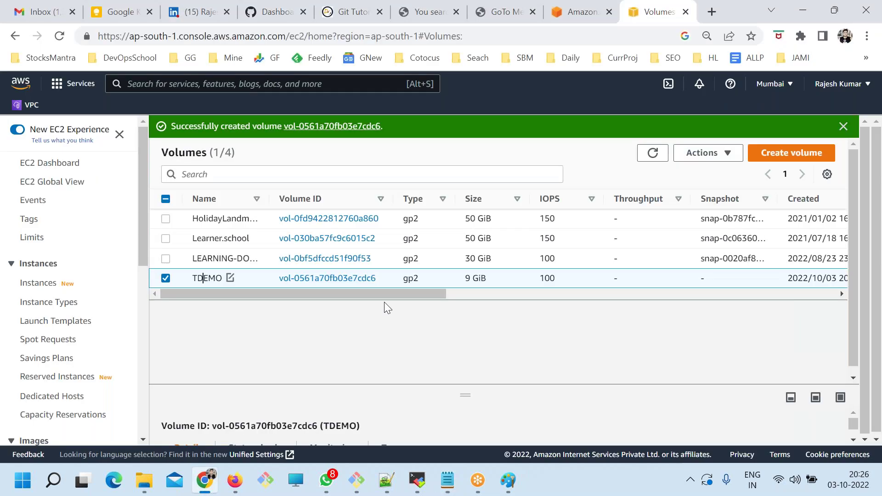
pyautogui.doubleClick(205, 278)
pyautogui.click(488, 280)
pyautogui.tripleClick(488, 281)
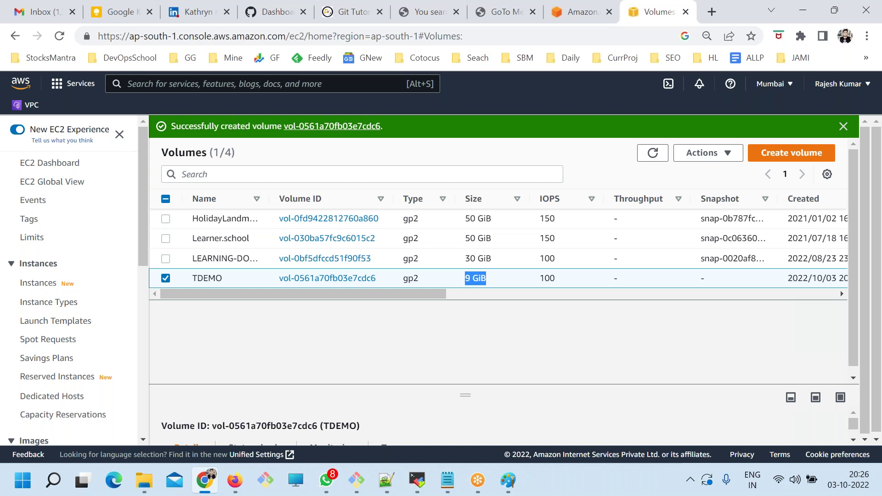
# Return to Notepad, add the line "-- ATTACH TO LAPTOP" below BUYING, highlight its text and save the notes.
pyautogui.hotkey('alt', 'Tab')
pyautogui.press('Return')
pyautogui.press('Tab')
pyautogui.press('Tab')
pyautogui.press('Tab')
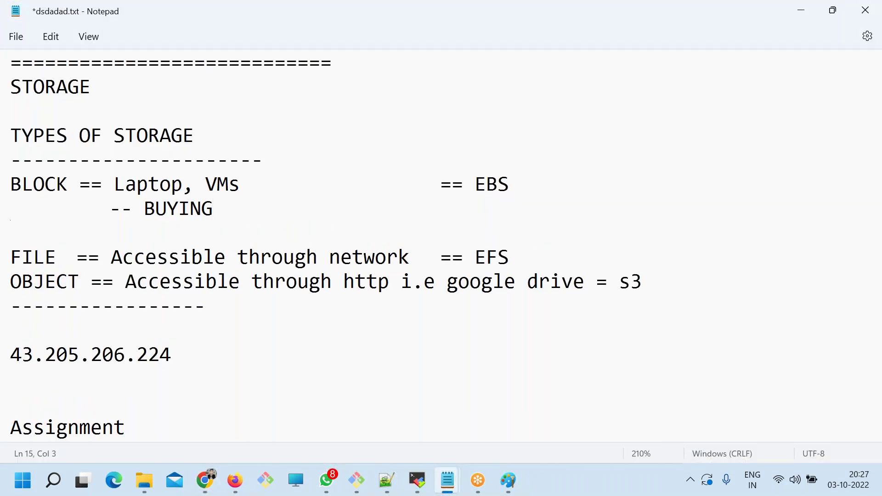
pyautogui.write('-- ATTACH TO L')
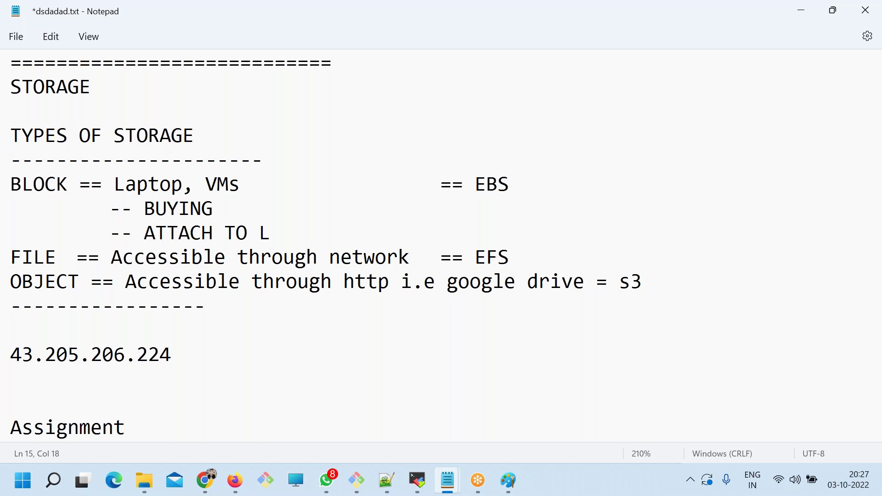
pyautogui.write('APTOP')
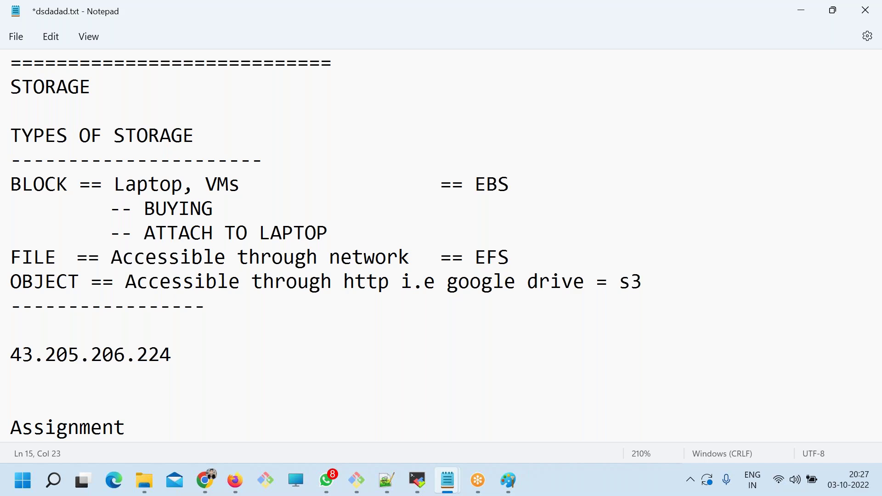
pyautogui.moveTo(327, 233); pyautogui.dragTo(143, 235)
pyautogui.hotkey('ctrl', 's')
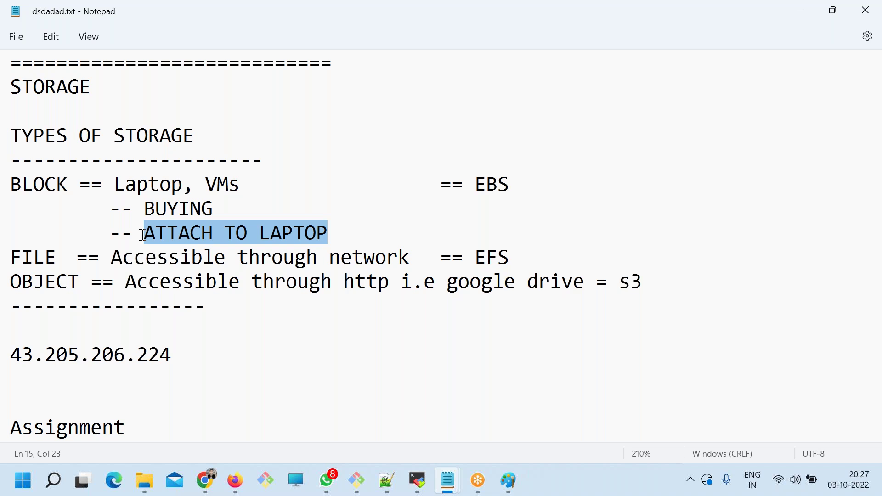
# Add the indented line "-- Format" below ATTACH TO LAPTOP and save the notes.
pyautogui.click(372, 227)
pyautogui.press('Return')
pyautogui.press('Tab')
pyautogui.press('Tab')
pyautogui.press('Tab')
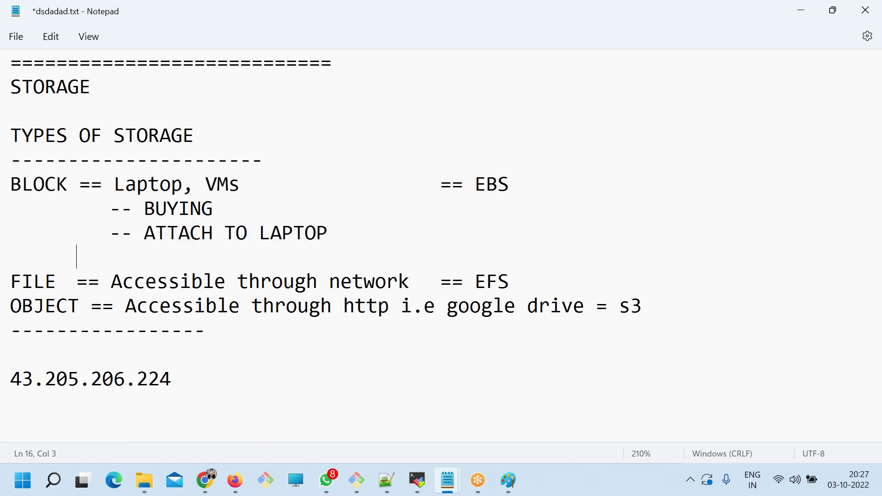
pyautogui.write('=')
pyautogui.press('BackSpace')
pyautogui.write('-- Format')
pyautogui.hotkey('ctrl', 's')
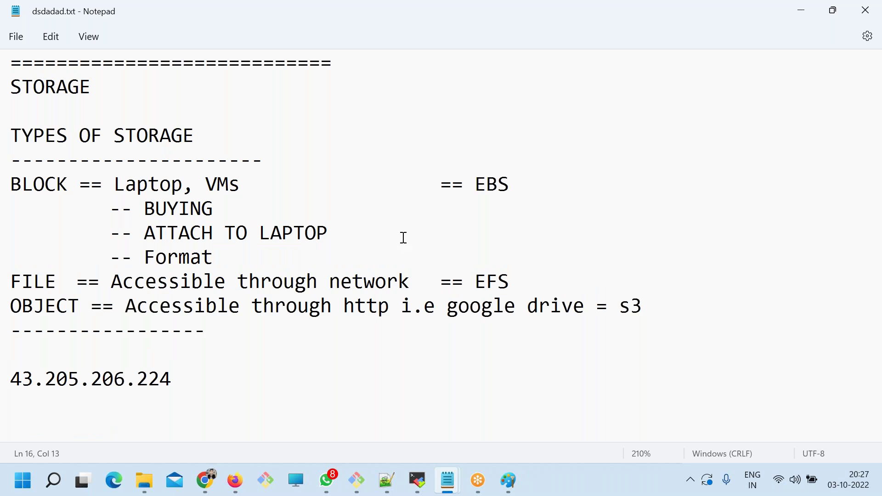
# Search Windows for "disk", open Disk Management through the option to create and format hard disk partitions, and maximize its window.
pyautogui.click(54, 479)
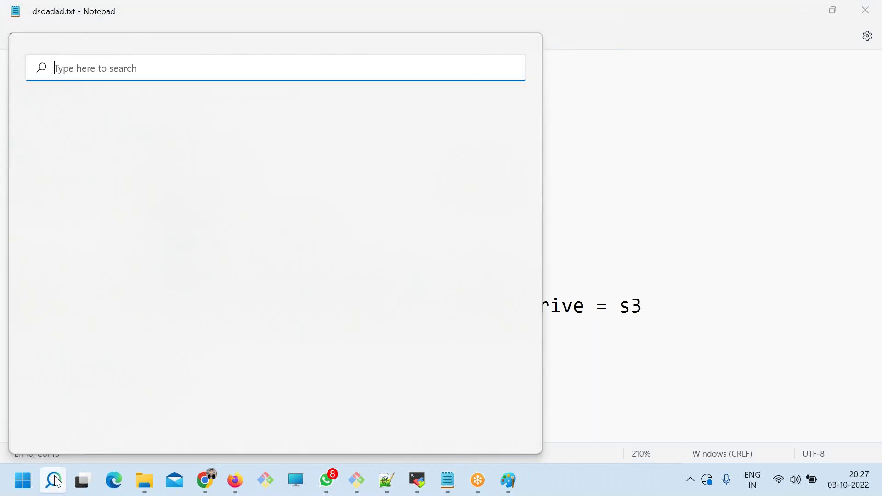
pyautogui.write('is')
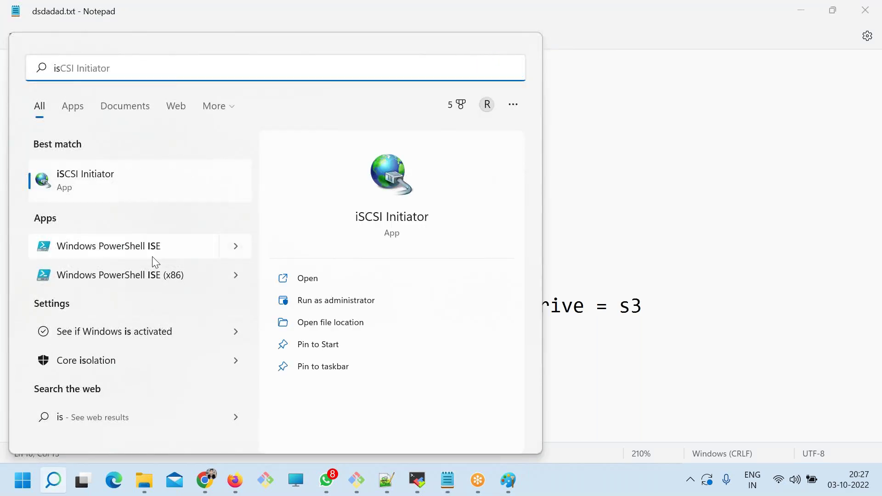
pyautogui.press('BackSpace')
pyautogui.press('BackSpace')
pyautogui.write('disk')
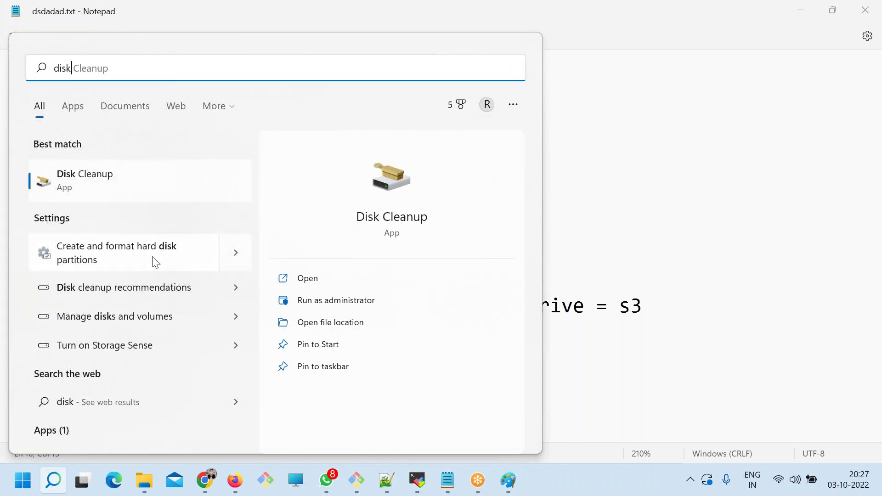
pyautogui.press('Escape')
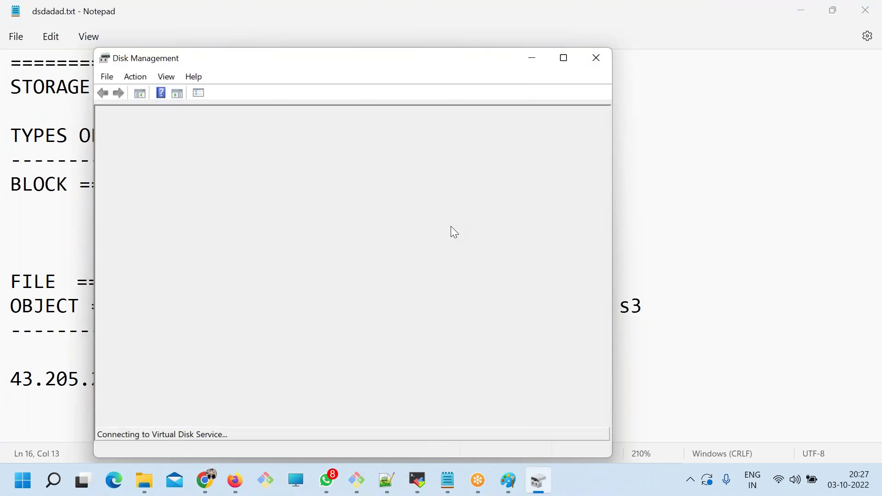
pyautogui.click(563, 59)
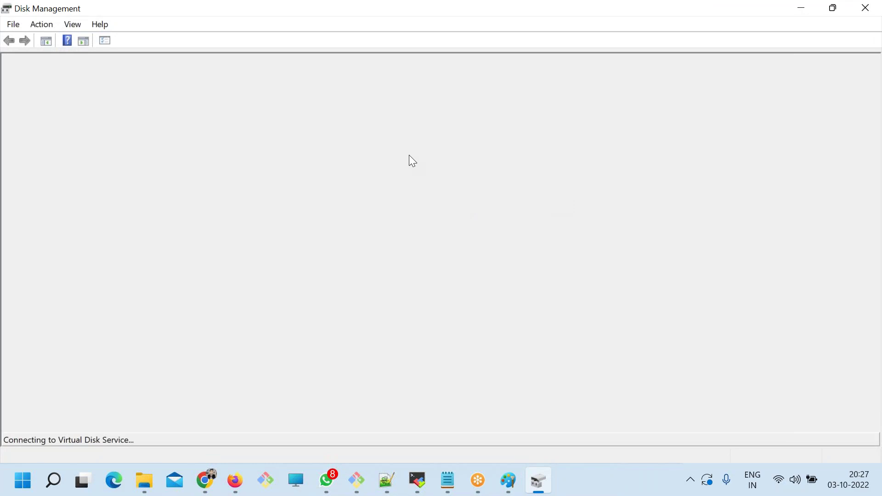
# Highlight ATTACH TO LAPTOP and Format in the Notepad notes, switching back to Disk Management to view the laptop's disk.
pyautogui.hotkey('alt', 'Tab')
pyautogui.moveTo(329, 230); pyautogui.dragTo(142, 227)
pyautogui.hotkey('alt', 'Tab')
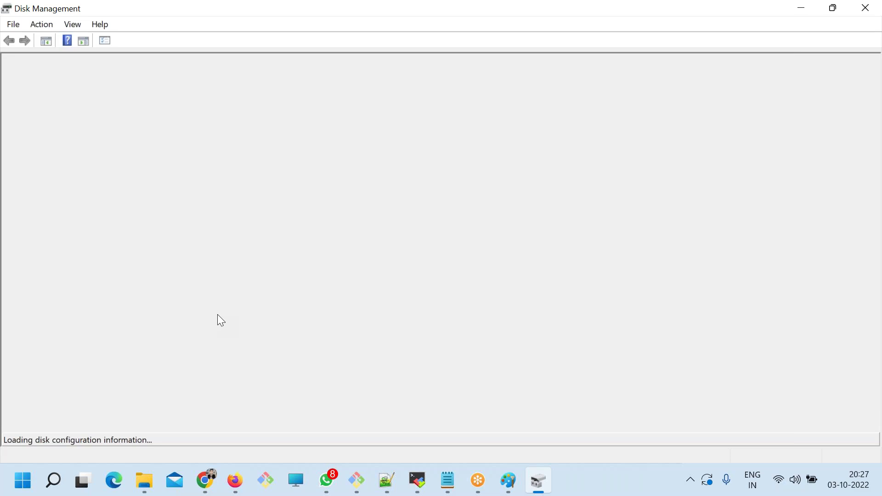
pyautogui.hotkey('alt', 'Tab')
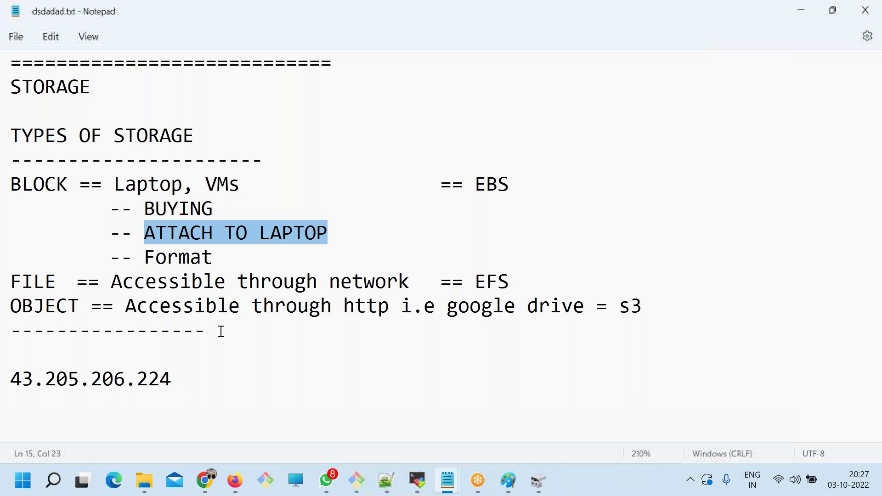
pyautogui.click(207, 261)
pyautogui.doubleClick(206, 262)
pyautogui.hotkey('alt', 'Tab')
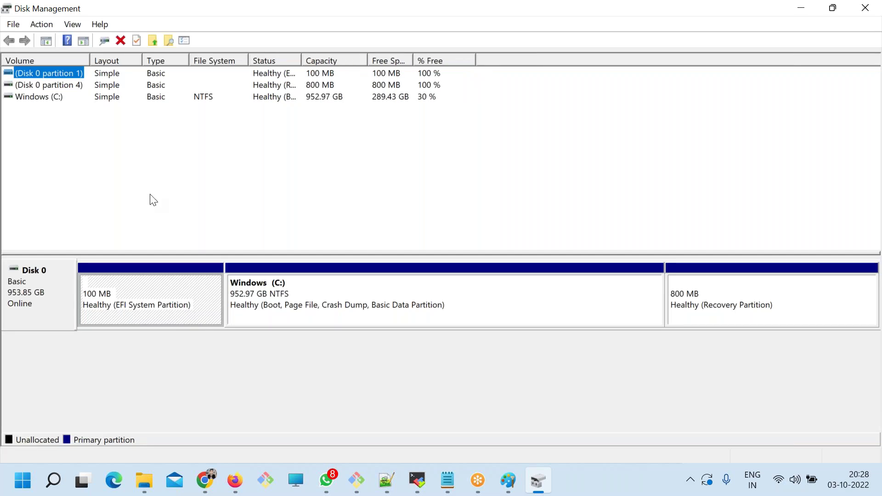
pyautogui.click(142, 182)
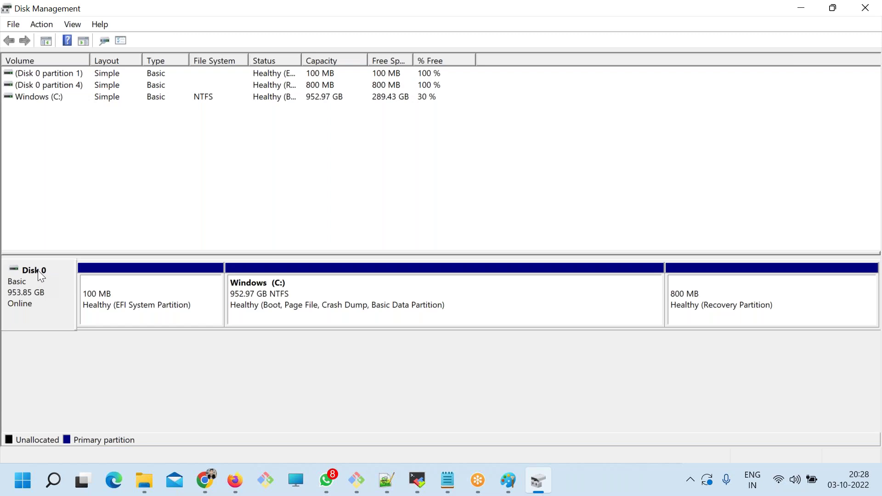
# Highlight Format in the Notepad notes, then check the Format option for the 100 MB EFI System Partition in Disk Management.
pyautogui.hotkey('alt', 'Tab')
pyautogui.moveTo(212, 256); pyautogui.dragTo(133, 257)
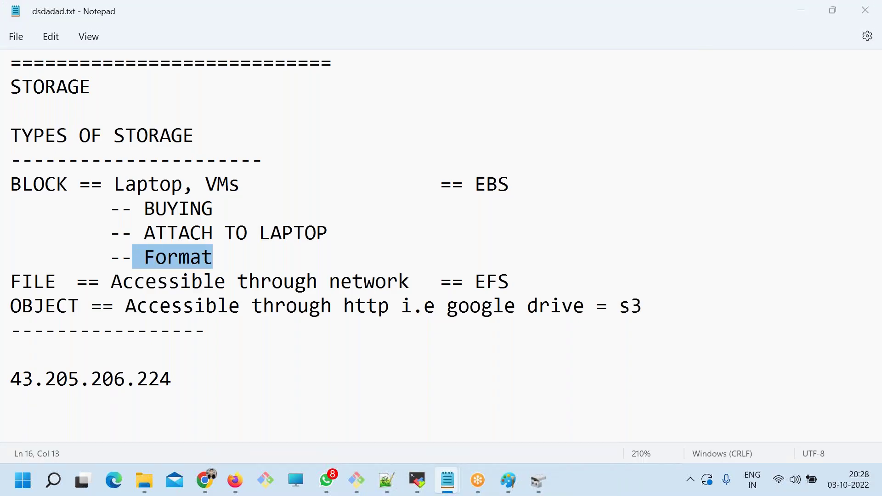
pyautogui.hotkey('alt', 'Tab')
pyautogui.rightClick(156, 291)
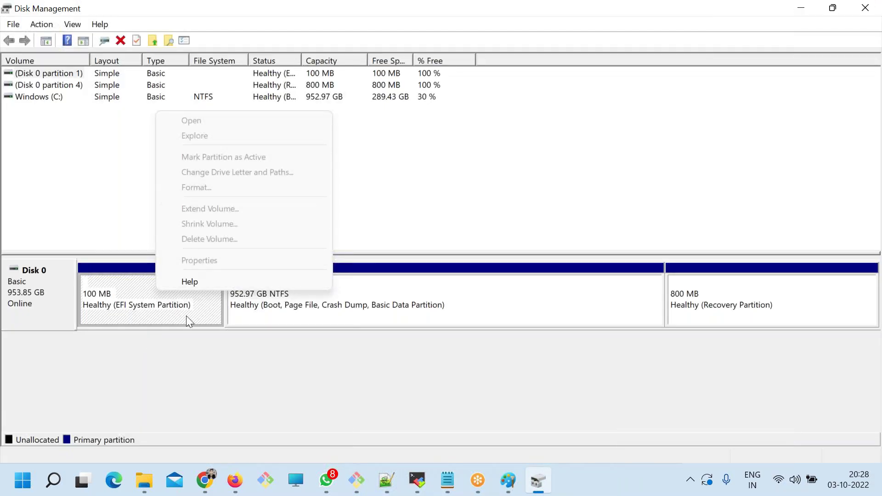
pyautogui.click(159, 271)
pyautogui.rightClick(153, 298)
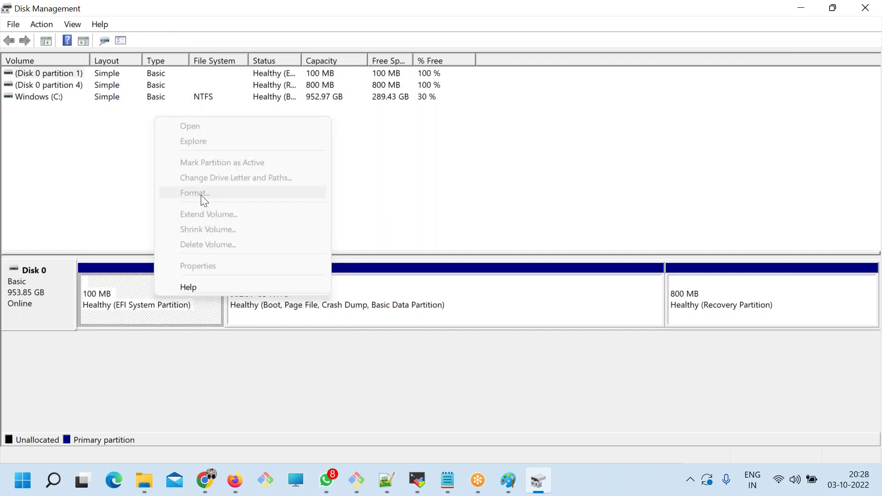
pyautogui.click(197, 332)
pyautogui.click(175, 310)
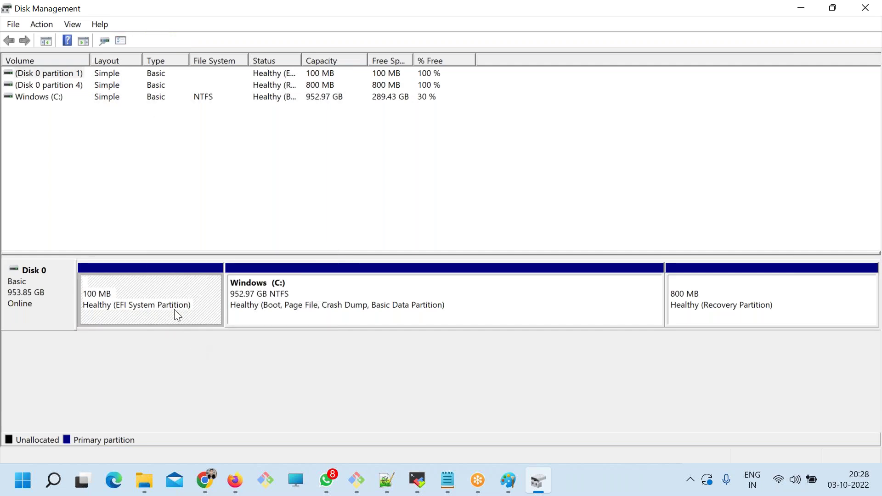
# Switch to the Notepad notes, add the indented line "-- Create a mount d:" below Format, and save the file.
pyautogui.hotkey('alt', 'Tab')
pyautogui.click(223, 256)
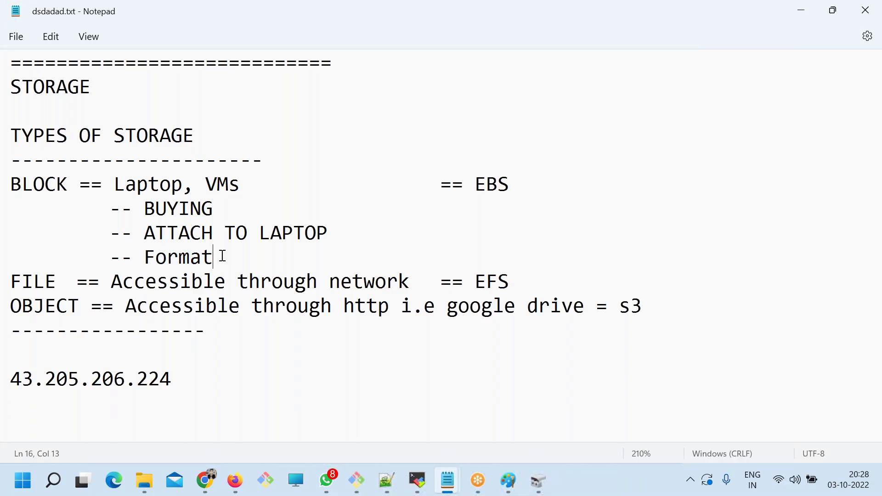
pyautogui.press('Return')
pyautogui.press('Tab')
pyautogui.press('Tab')
pyautogui.press('Tab')
pyautogui.write('-- ')
pyautogui.write('Cea')
pyautogui.press('BackSpace')
pyautogui.press('BackSpace')
pyautogui.write('re')
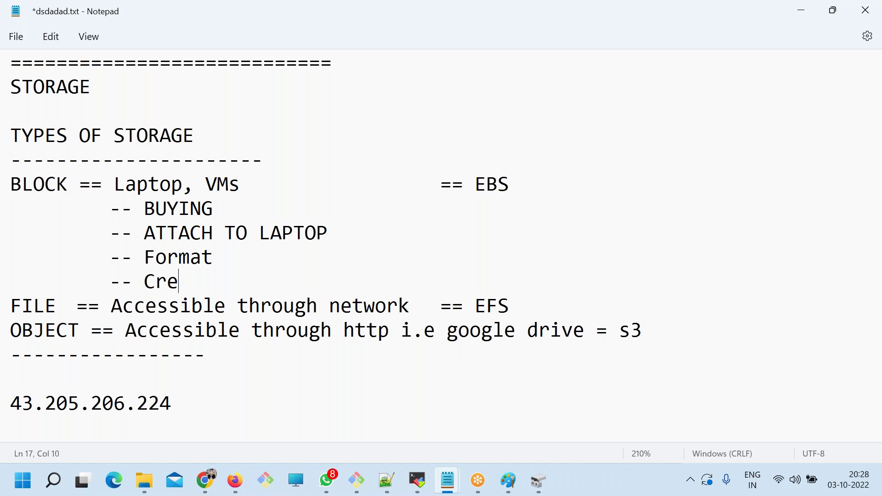
pyautogui.write('ate a mount d')
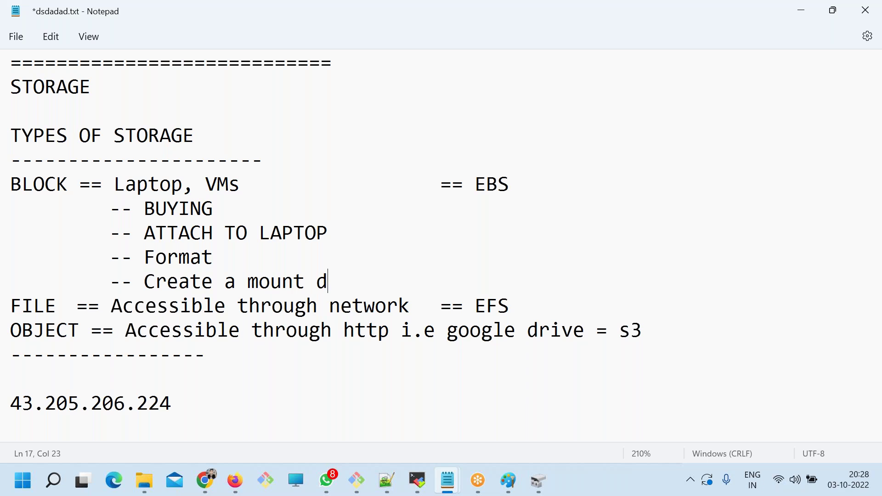
pyautogui.write(':')
pyautogui.press('Return')
pyautogui.hotkey('ctrl', 's')
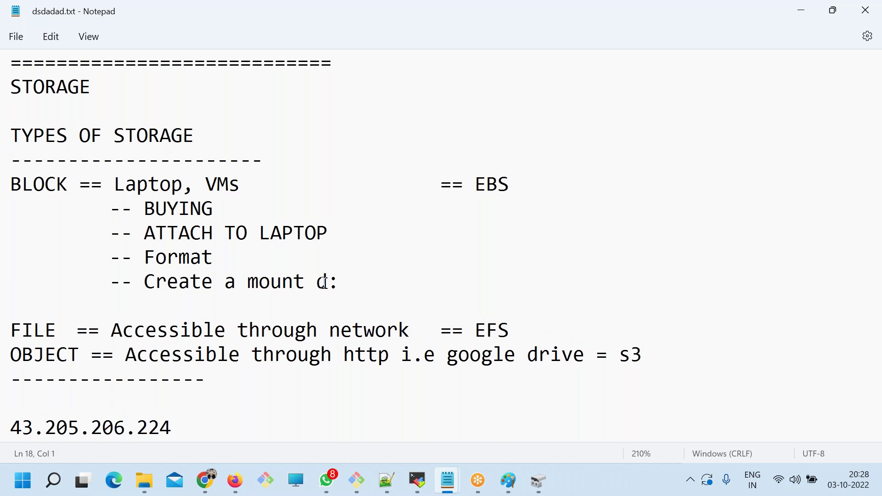
# Switch to Disk Management and check the available volume options for the EFI System Partition and the Windows (C:) partition.
pyautogui.hotkey('alt', 'Tab')
pyautogui.rightClick(152, 289)
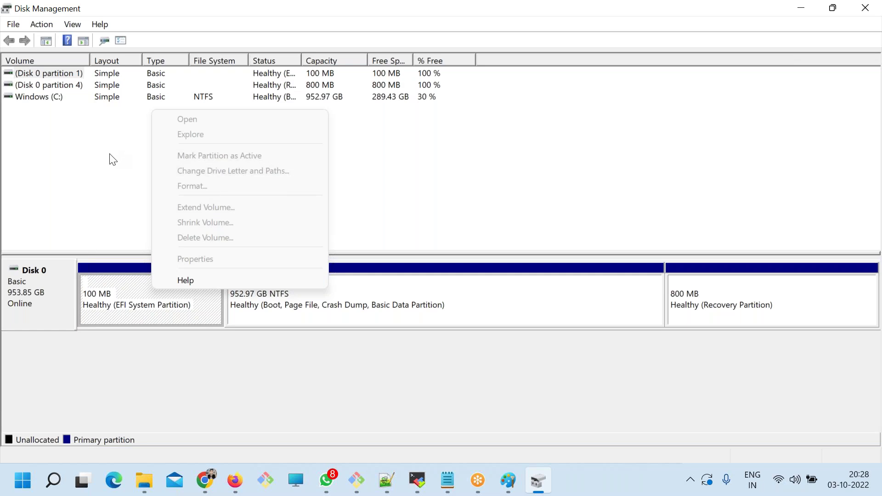
pyautogui.click(325, 313)
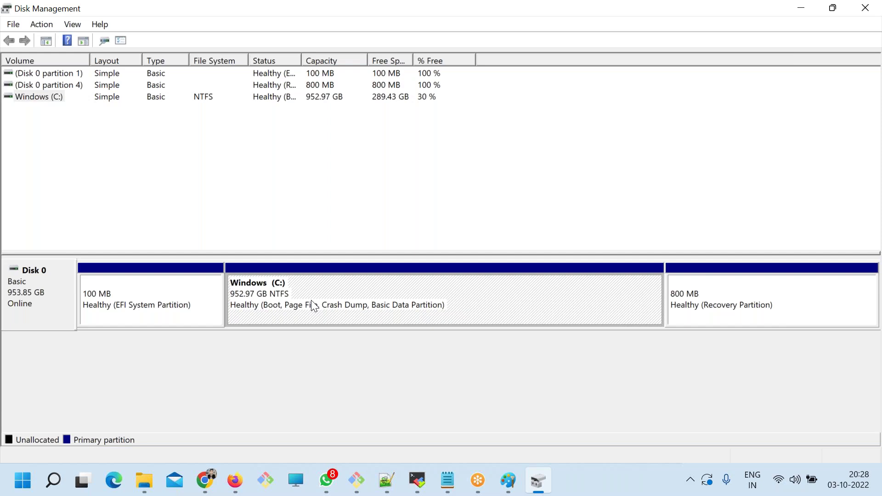
pyautogui.rightClick(311, 304)
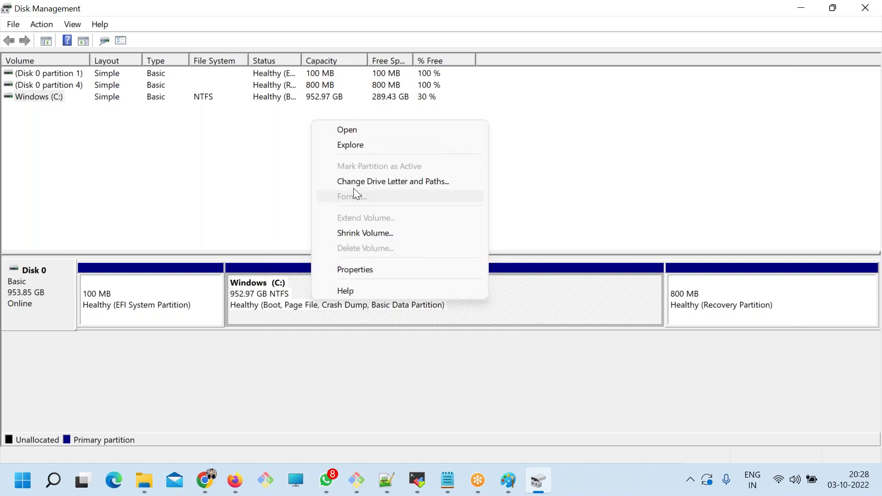
pyautogui.click(291, 398)
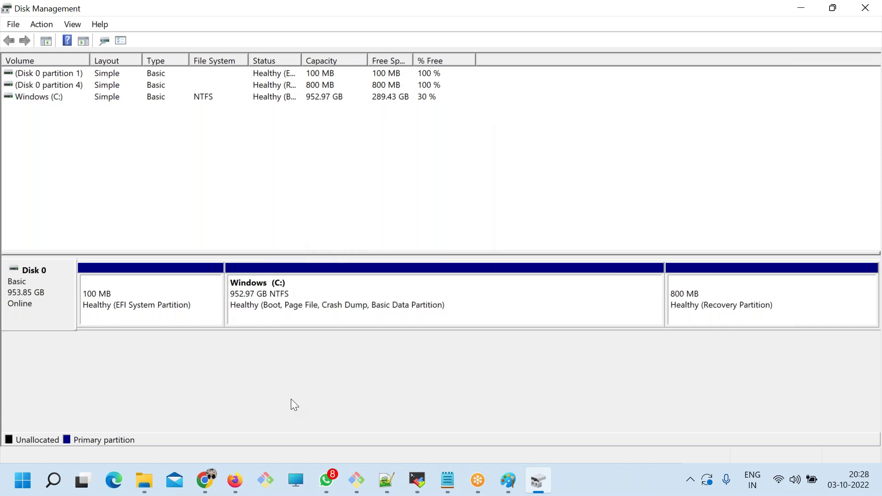
# Return to the Notepad notes and highlight the four lines from BUYING through Create a mount d:.
pyautogui.hotkey('alt', 'Tab')
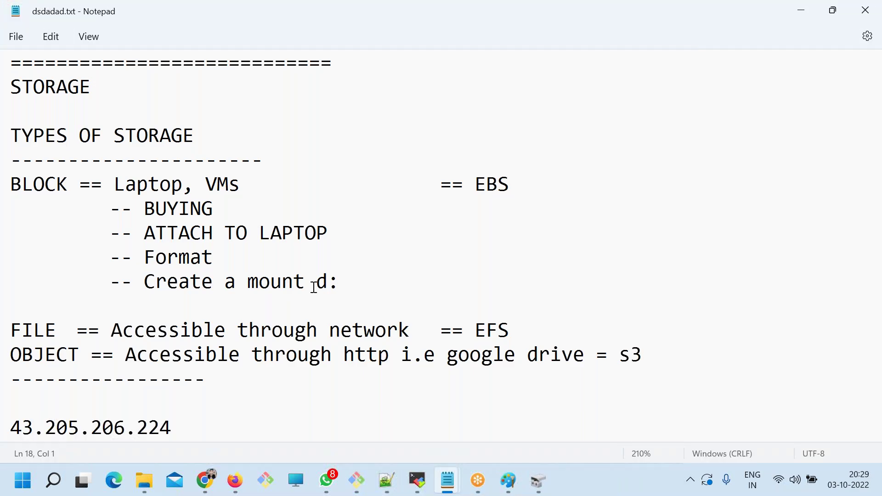
pyautogui.moveTo(257, 257); pyautogui.dragTo(16, 198)
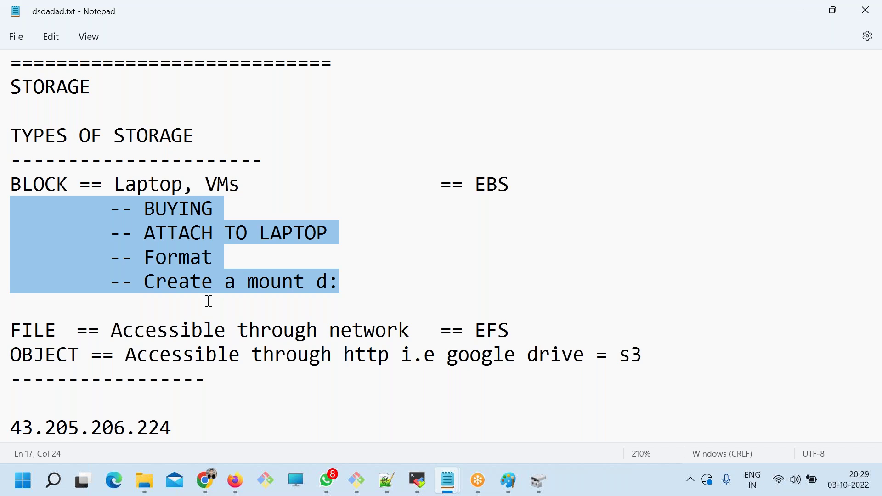
pyautogui.click(344, 274)
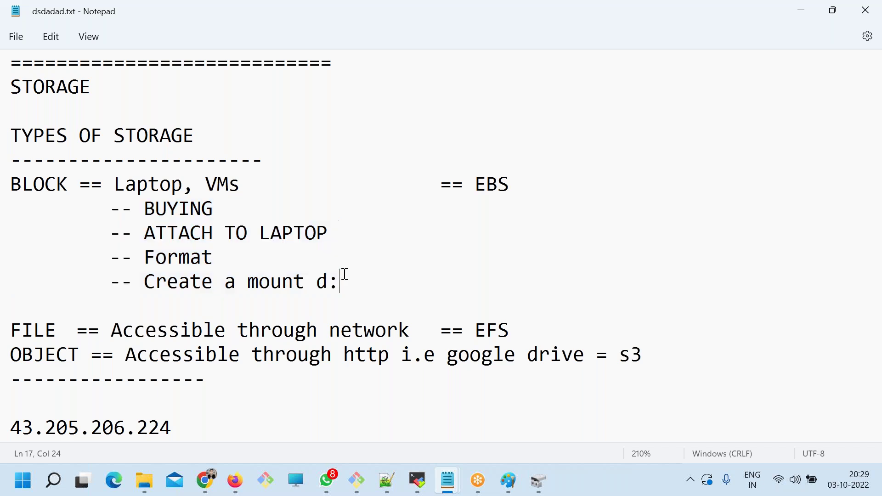
# Switch to the AWS console in Chrome, refresh the volumes list, and check the TDEMO volume's size and state.
pyautogui.click(205, 480)
pyautogui.moveTo(486, 278); pyautogui.dragTo(468, 278)
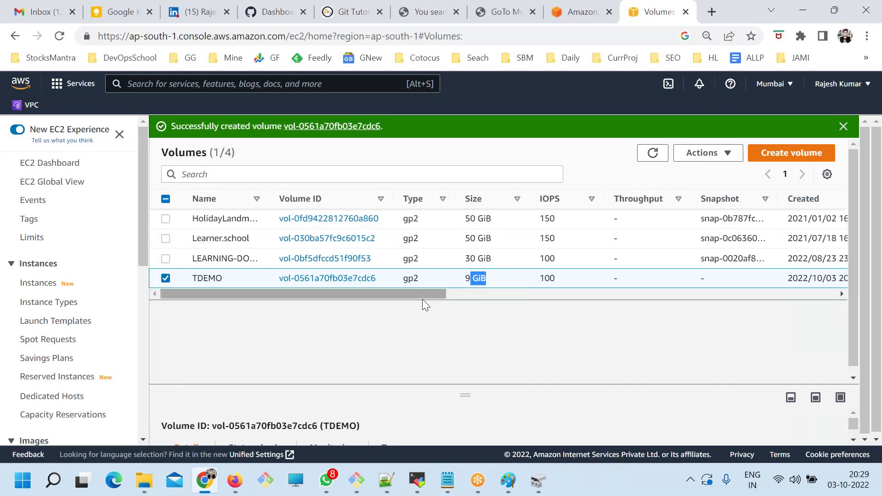
pyautogui.moveTo(419, 295); pyautogui.dragTo(652, 298)
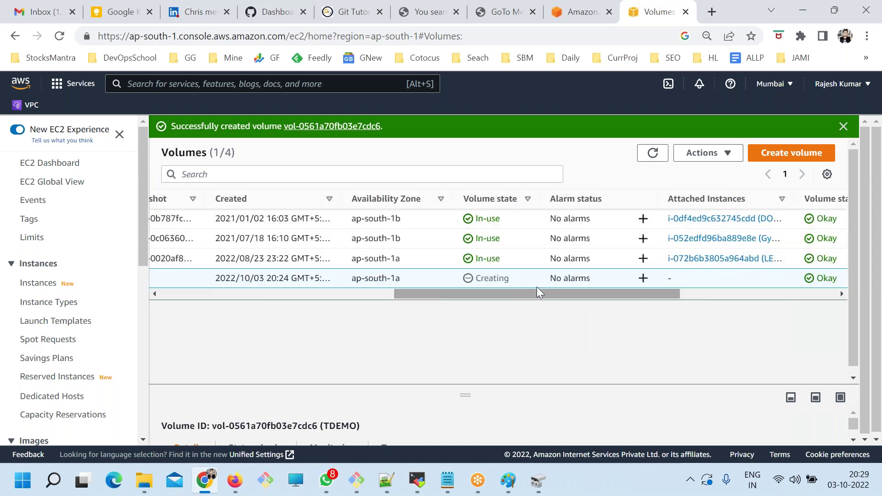
pyautogui.click(652, 152)
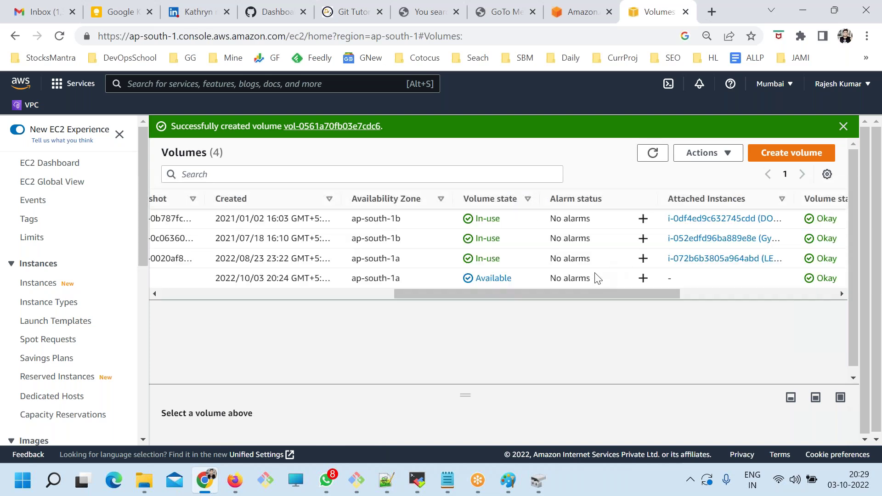
pyautogui.moveTo(511, 278); pyautogui.dragTo(468, 280)
pyautogui.moveTo(569, 294); pyautogui.dragTo(212, 293)
# Select the TDEMO volume, start attaching it, and choose the running LEARNING-DONOTDELETE instance as the target.
pyautogui.click(167, 278)
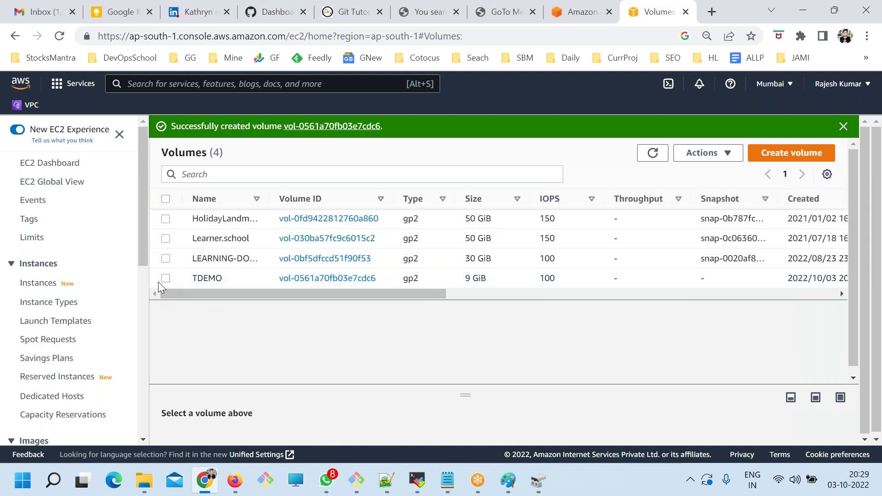
pyautogui.click(165, 278)
pyautogui.click(728, 155)
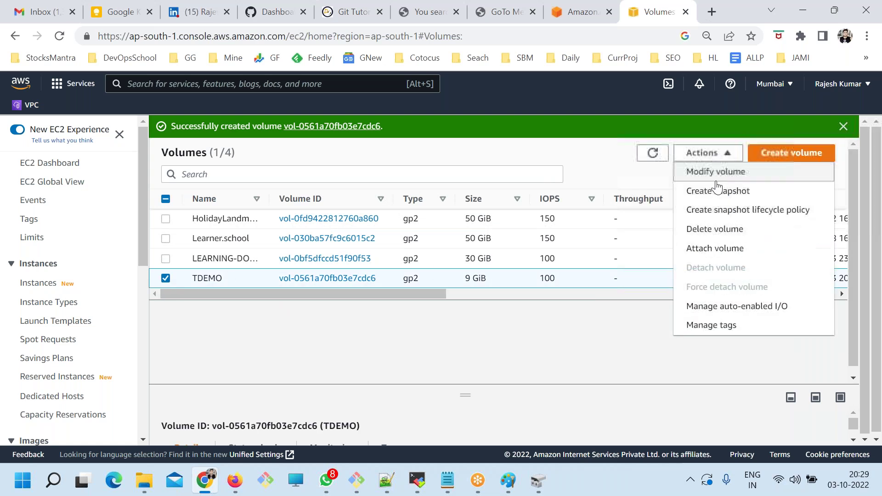
pyautogui.click(712, 249)
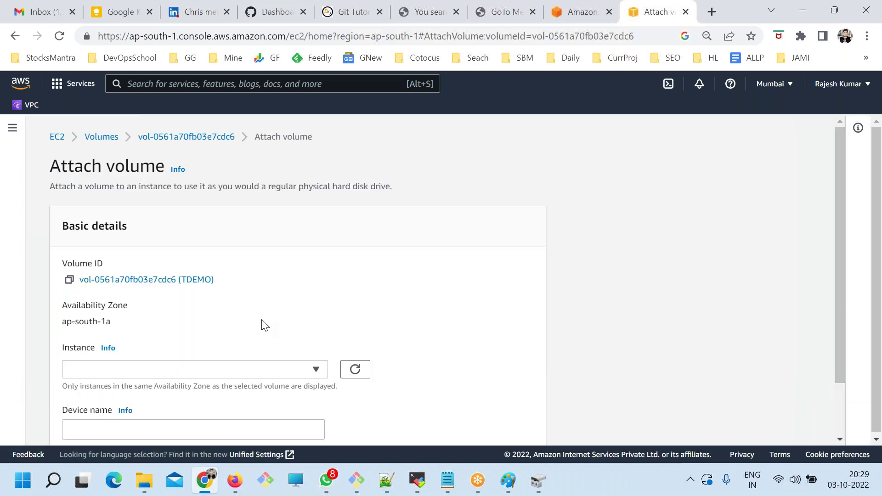
pyautogui.scroll(-2, 275, 322)
pyautogui.click(317, 304)
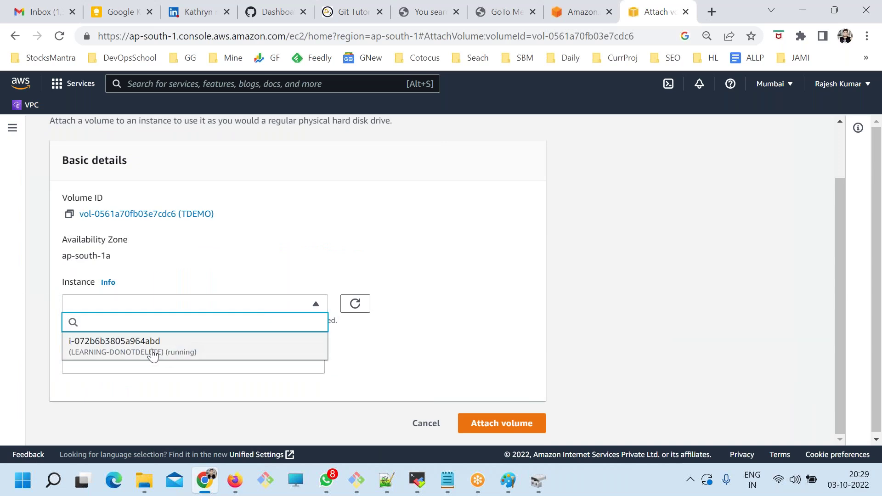
pyautogui.click(152, 354)
pyautogui.click(316, 304)
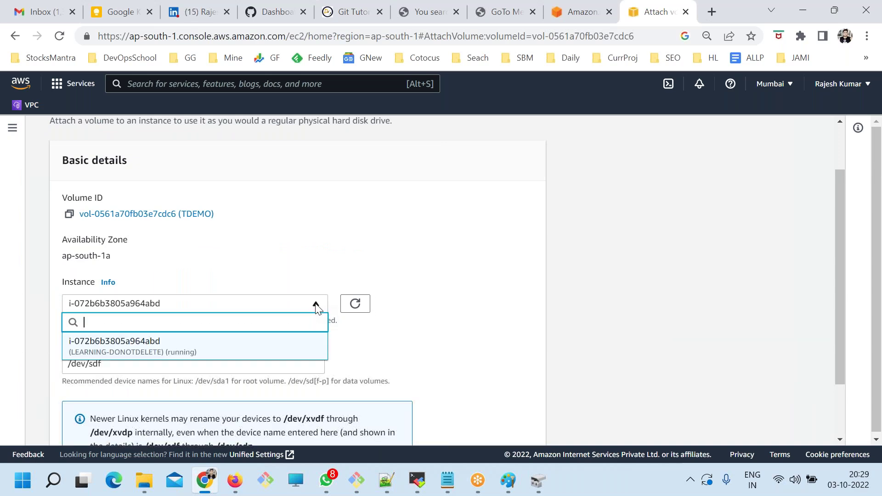
pyautogui.click(151, 355)
# Keep /dev/sdf as the device name, highlight the note about newer Linux kernels renaming devices, and attach the volume.
pyautogui.scroll(-2, 367, 373)
pyautogui.moveTo(110, 287); pyautogui.dragTo(60, 290)
pyautogui.scroll(-1, 422, 385)
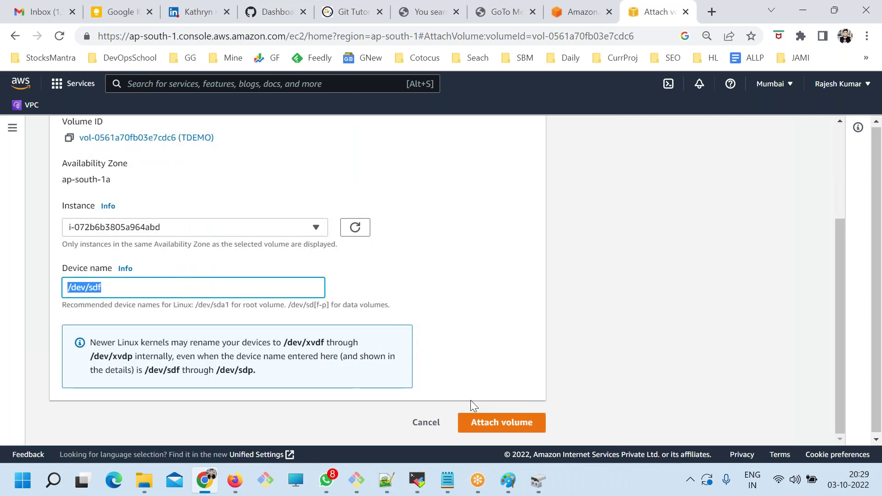
pyautogui.click(153, 291)
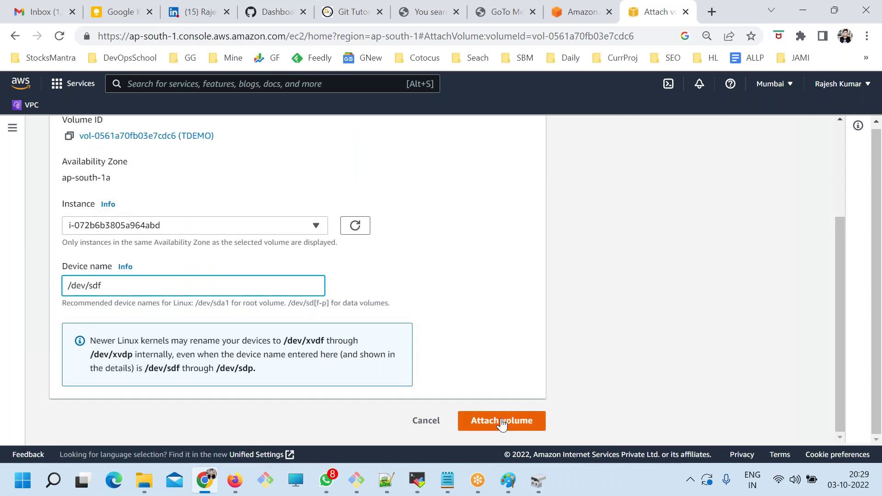
pyautogui.moveTo(272, 375); pyautogui.dragTo(98, 342)
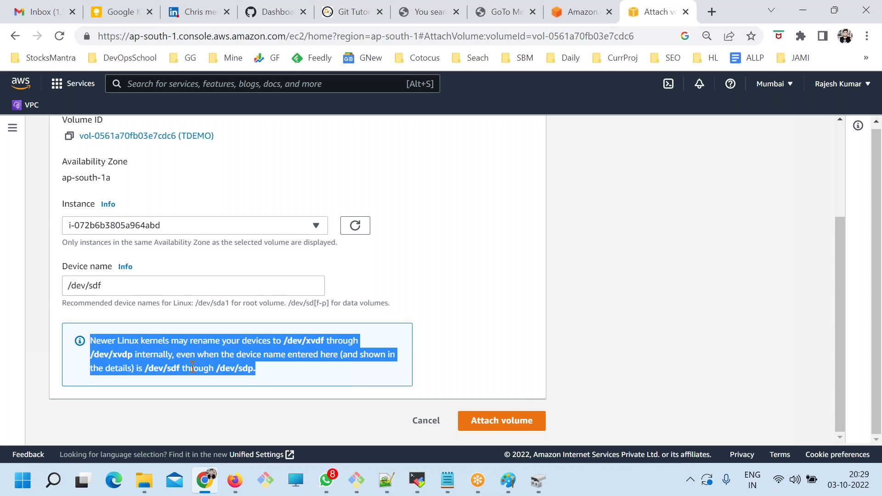
pyautogui.click(281, 383)
pyautogui.moveTo(279, 381); pyautogui.dragTo(196, 340)
pyautogui.click(226, 374)
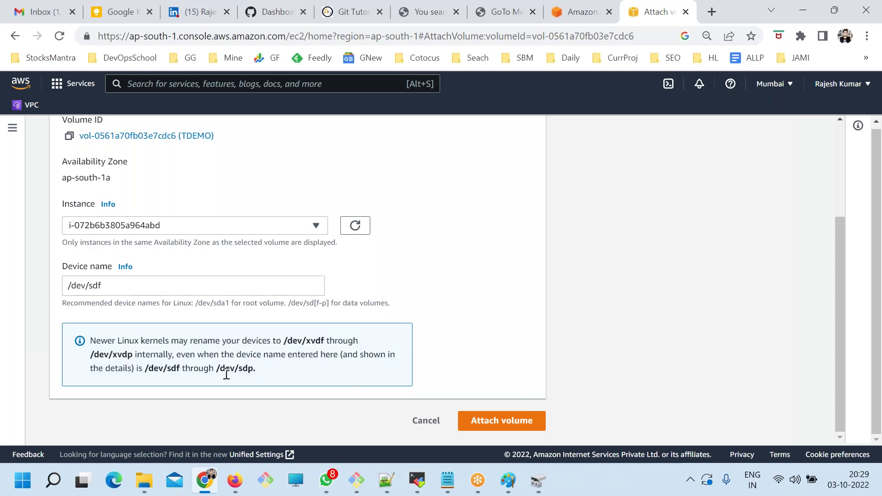
pyautogui.moveTo(248, 369); pyautogui.dragTo(121, 339)
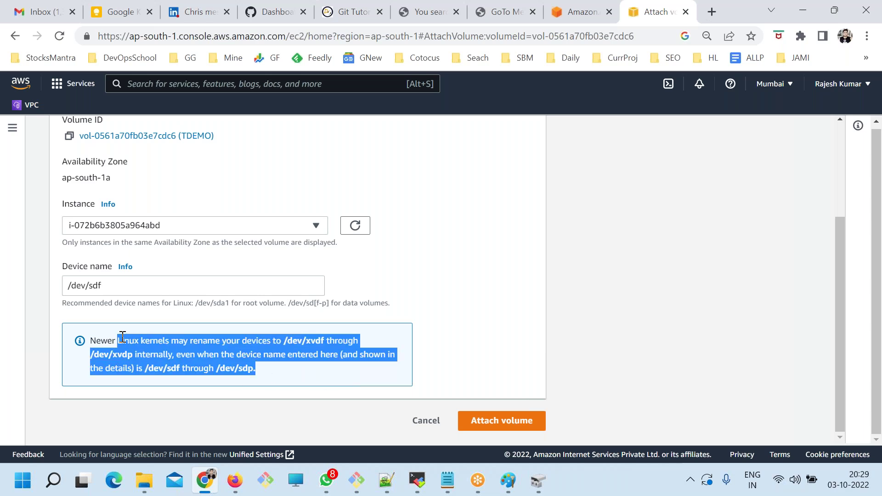
pyautogui.click(500, 421)
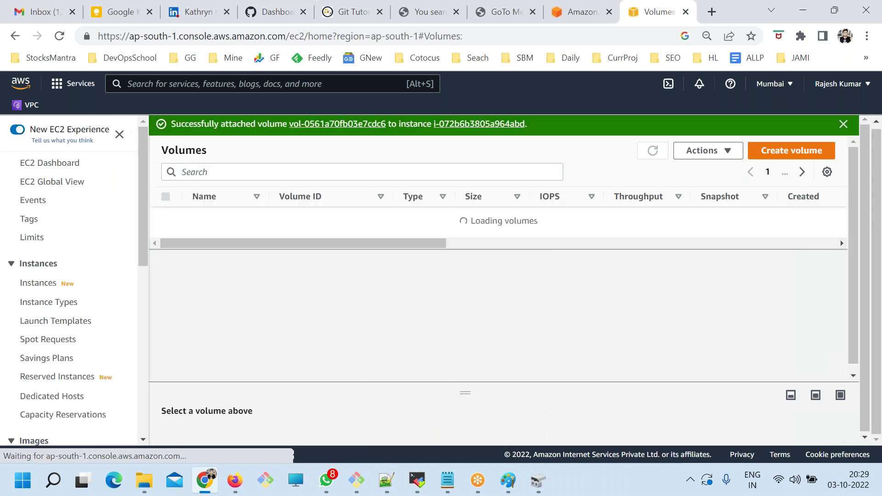
# Switch to the Notepad notes and highlight the BUYING and ATTACH TO LAPTOP lines, followed by Format.
pyautogui.hotkey('alt', 'Tab')
pyautogui.moveTo(328, 232); pyautogui.dragTo(120, 211)
pyautogui.moveTo(407, 222); pyautogui.dragTo(60, 191)
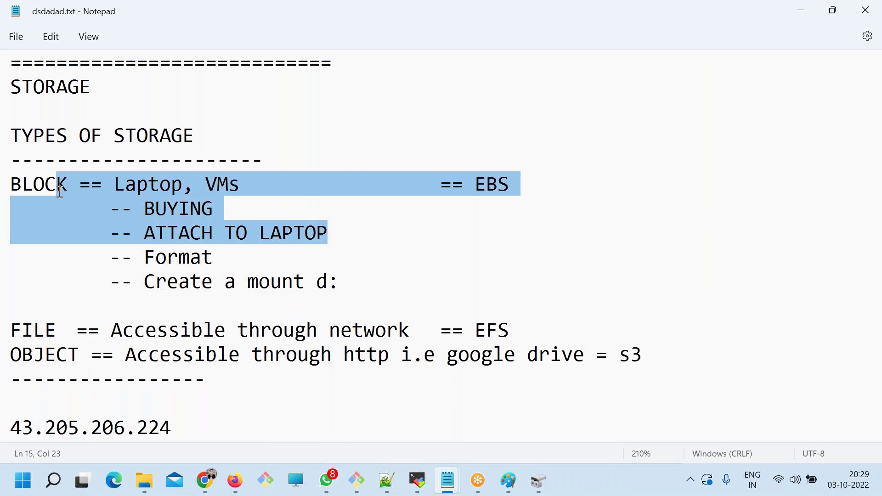
pyautogui.click(210, 259)
pyautogui.doubleClick(192, 263)
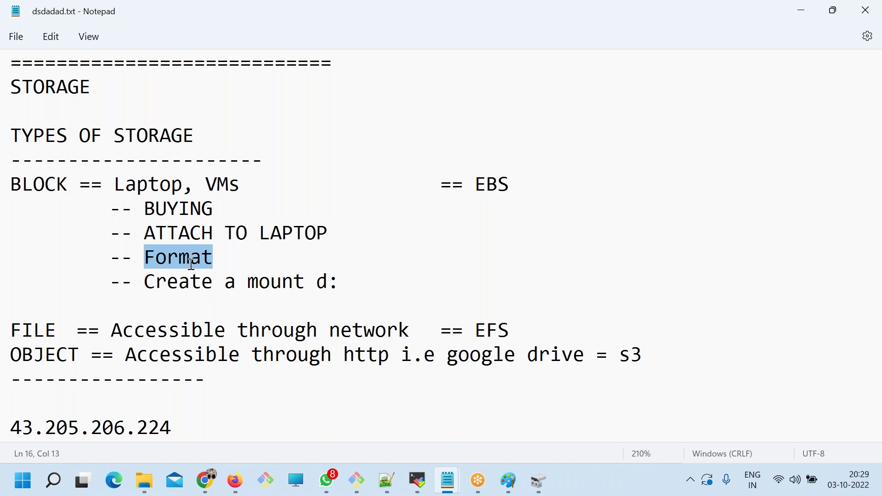
# Return to the AWS console, open the running instances from the EC2 dashboard, and copy the LEARNING-DONOTDELETE instance's public IPv4 address.
pyautogui.hotkey('alt', 'Tab')
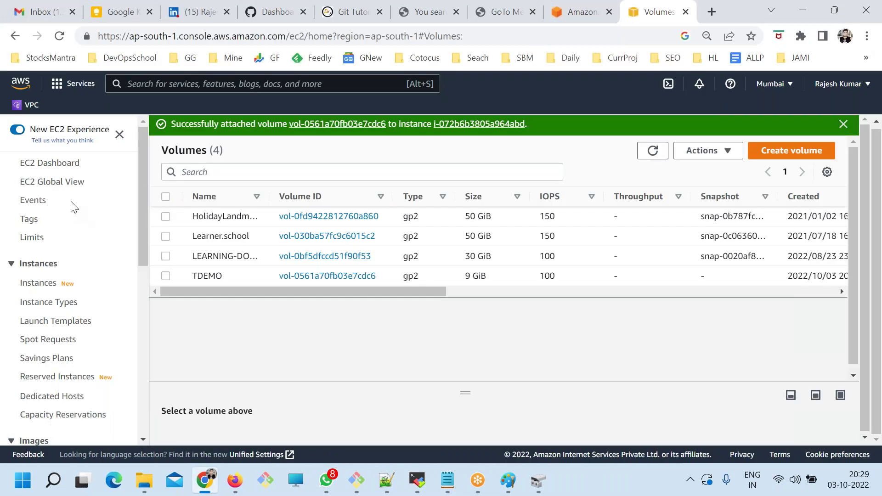
pyautogui.click(61, 171)
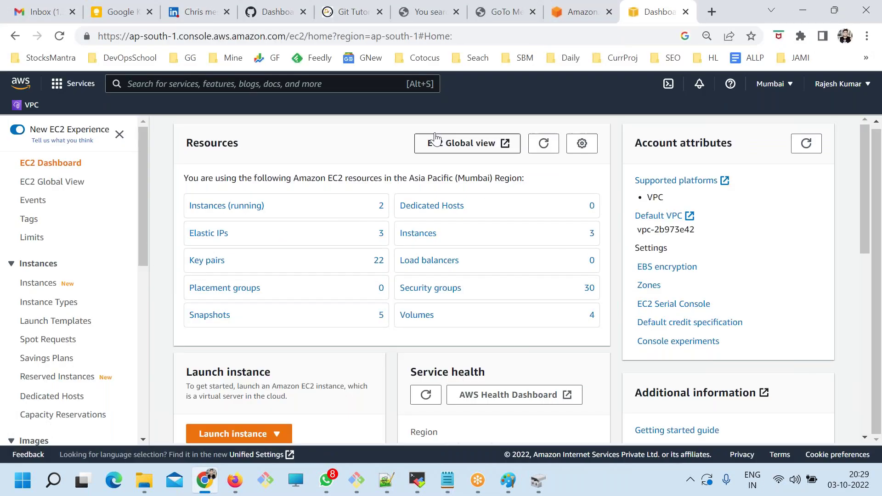
pyautogui.click(233, 208)
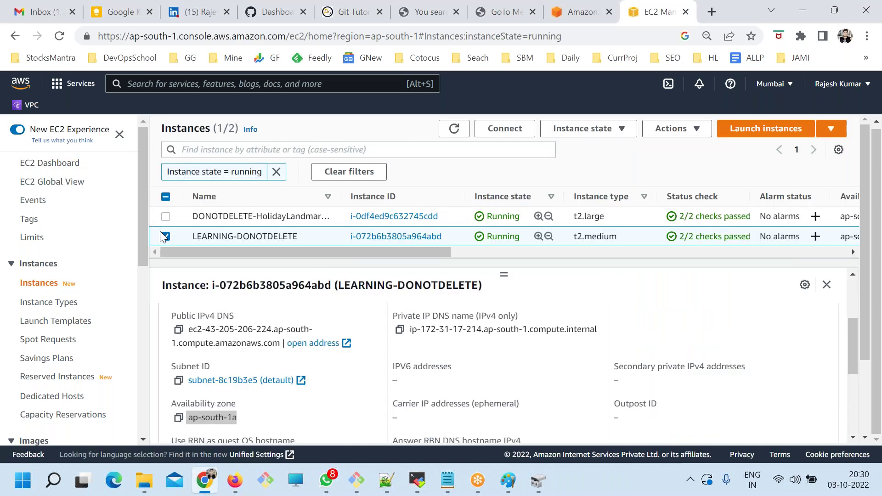
pyautogui.click(166, 236)
pyautogui.click(268, 234)
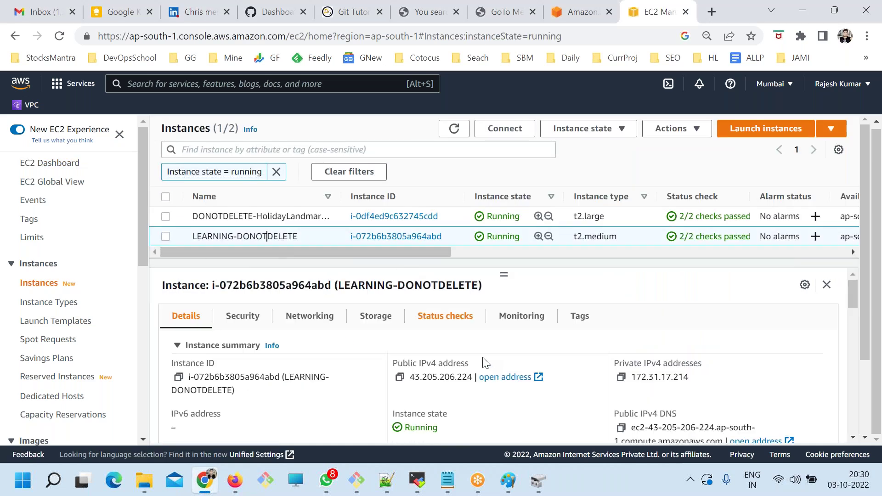
pyautogui.click(400, 377)
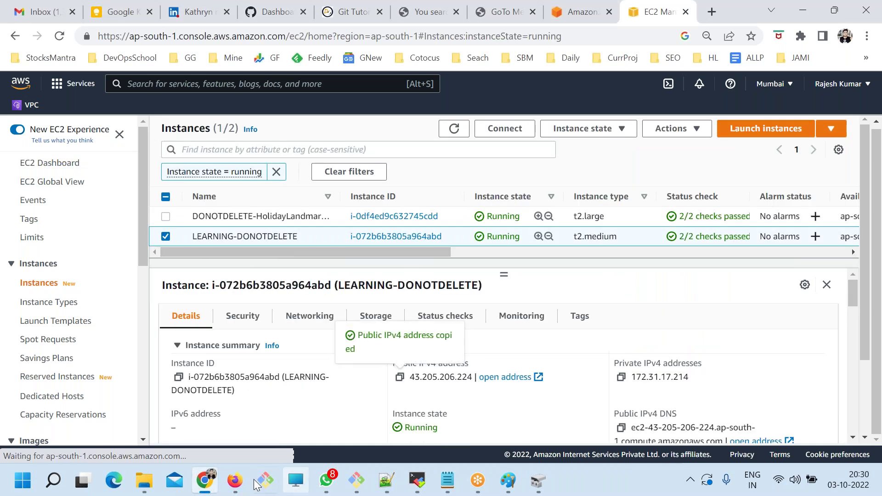
# In File Explorer, go to the GDrivePersonal keys folder, open its 2022 subfolder, and select Learning-Team-Aug-2022.pem.
pyautogui.click(148, 478)
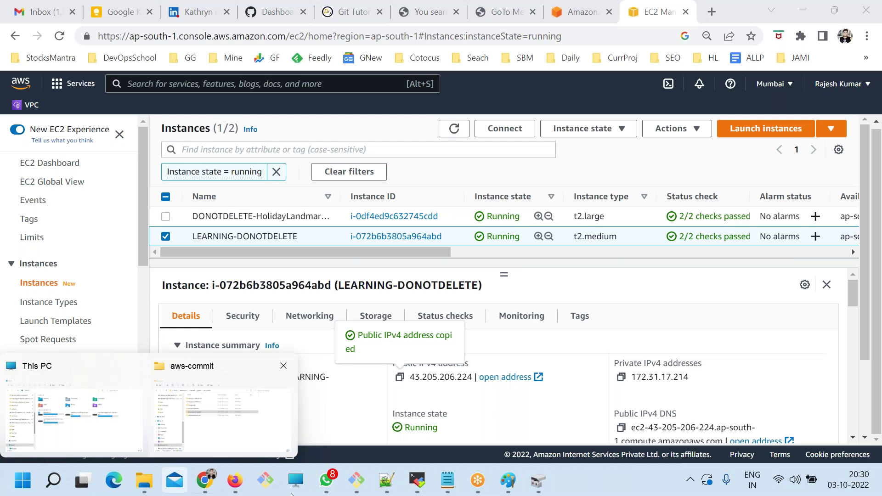
pyautogui.press('super+d')
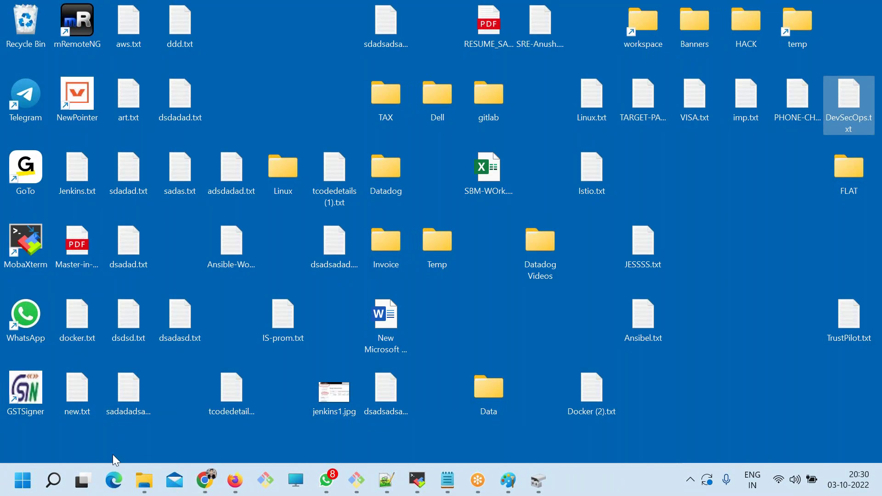
pyautogui.click(144, 480)
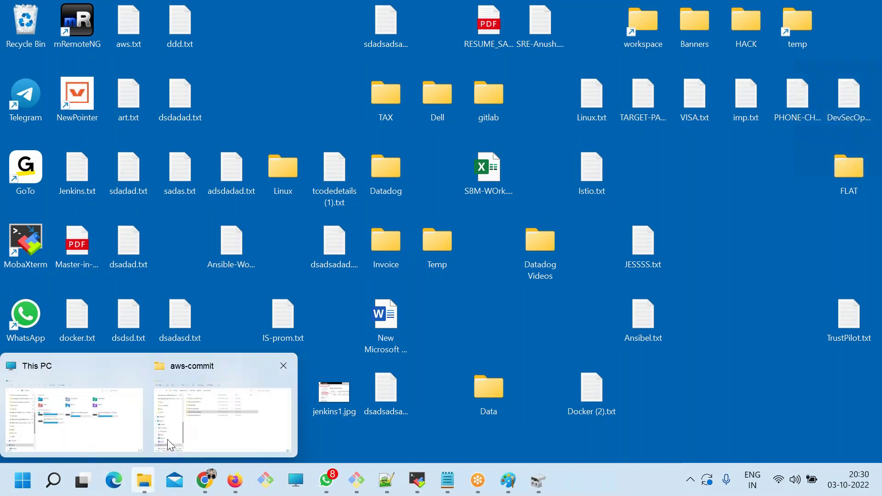
pyautogui.click(206, 427)
pyautogui.scroll(10, 92, 285)
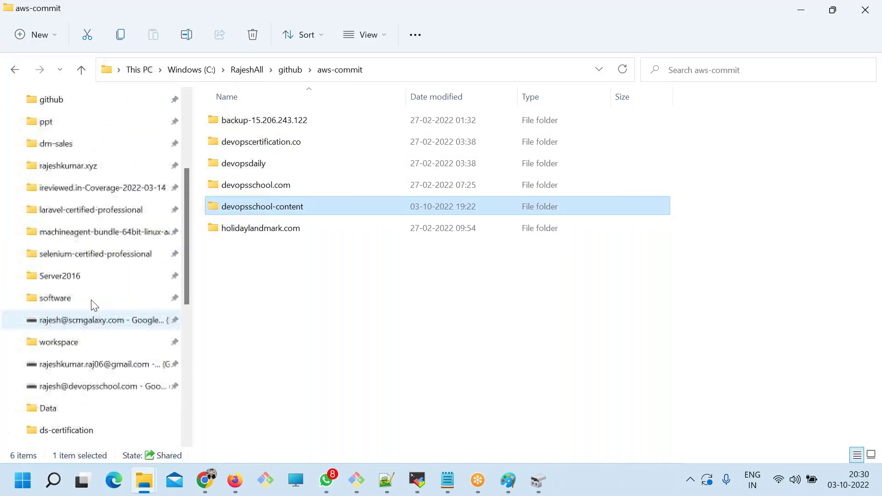
pyautogui.scroll(3, 95, 308)
pyautogui.click(87, 213)
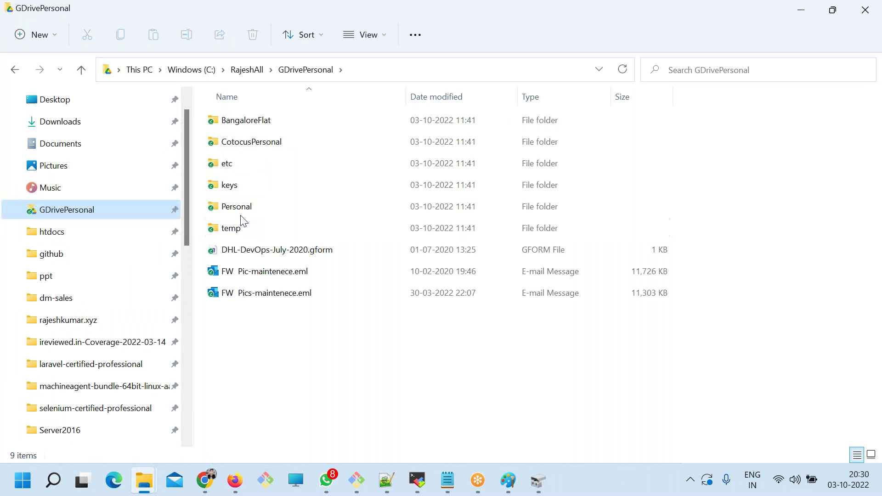
pyautogui.click(230, 189)
pyautogui.doubleClick(230, 186)
pyautogui.doubleClick(236, 142)
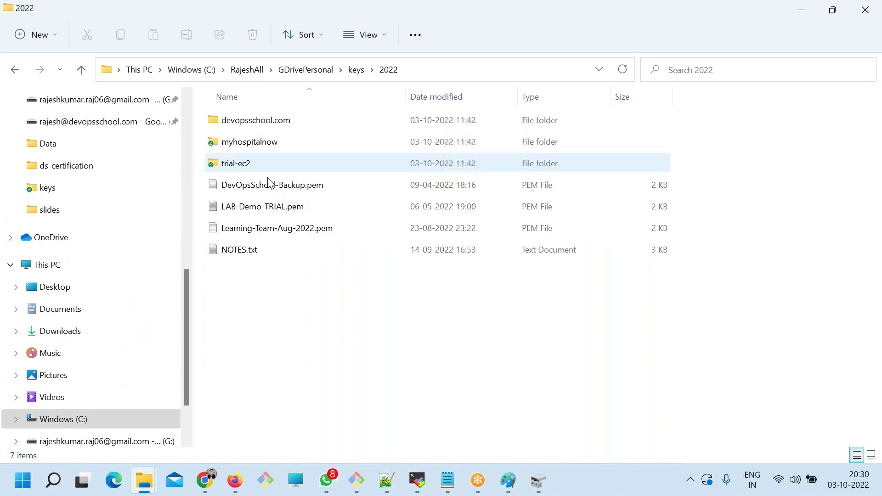
pyautogui.click(281, 239)
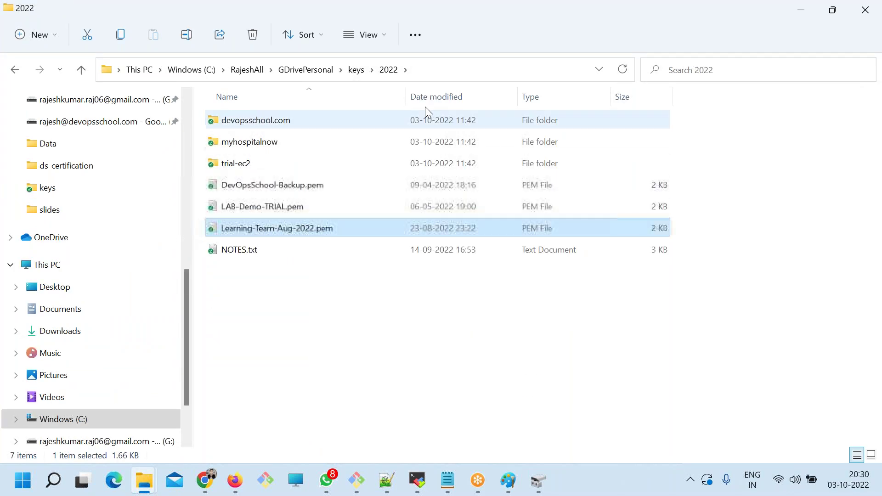
# Open a Git Bash terminal in the 2022 keys folder, then reposition and widen its window.
pyautogui.click(386, 309)
pyautogui.rightClick(386, 309)
pyautogui.click(449, 324)
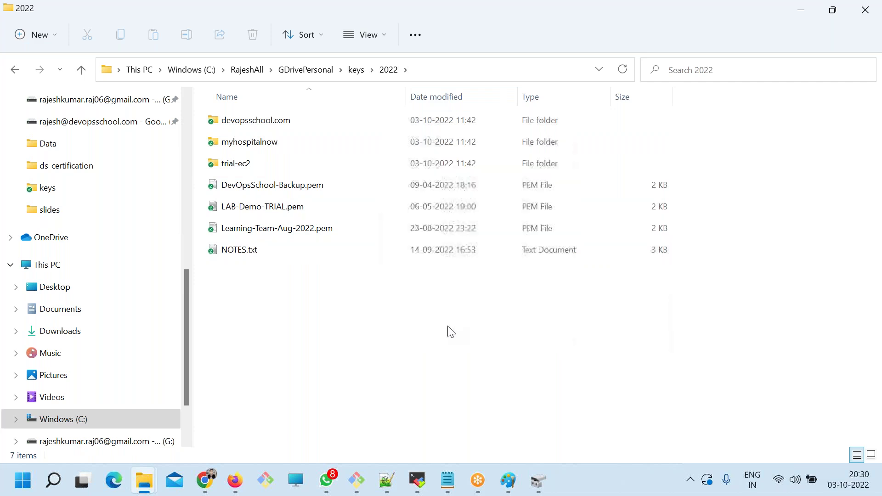
pyautogui.click(483, 204)
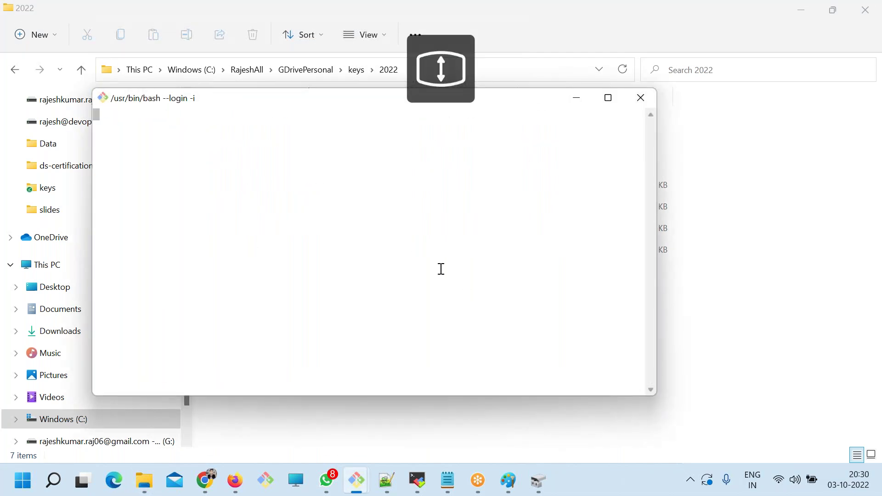
pyautogui.moveTo(154, 99); pyautogui.dragTo(240, 83)
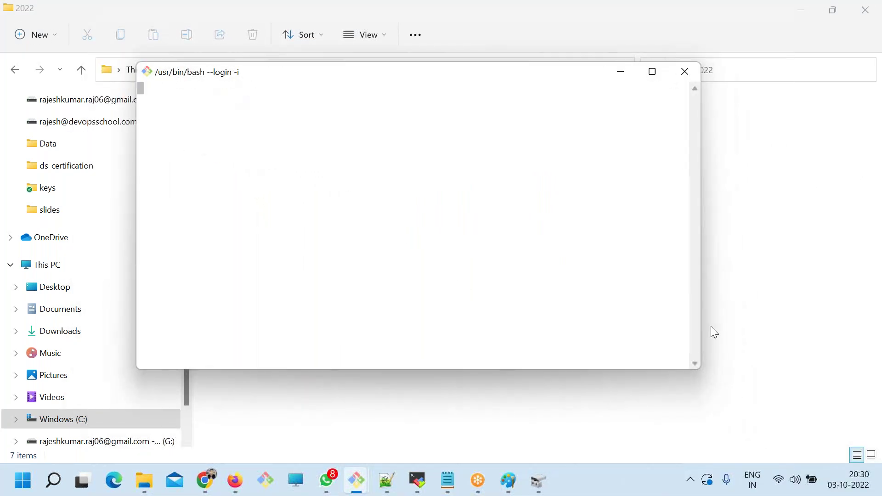
pyautogui.moveTo(704, 346); pyautogui.dragTo(770, 337)
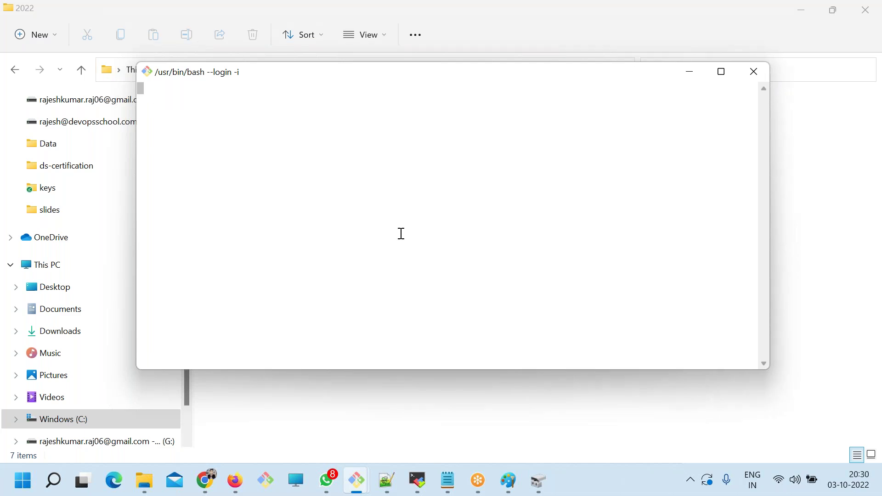
pyautogui.write('ssh -i L')
pyautogui.hotkey('alt', 'Tab')
pyautogui.hotkey('alt', 'Tab')
pyautogui.write('e')
pyautogui.press('Tab')
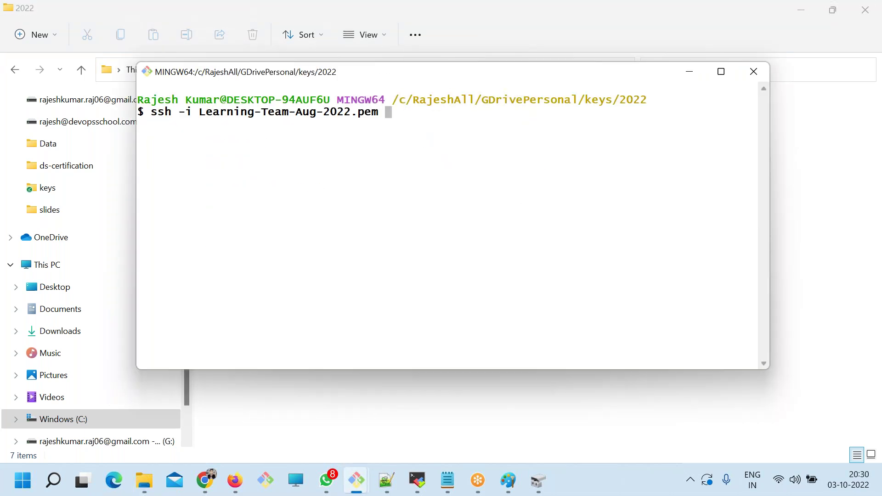
pyautogui.write('ubuntu@')
pyautogui.rightClick(500, 222)
pyautogui.click(515, 256)
pyautogui.press('Return')
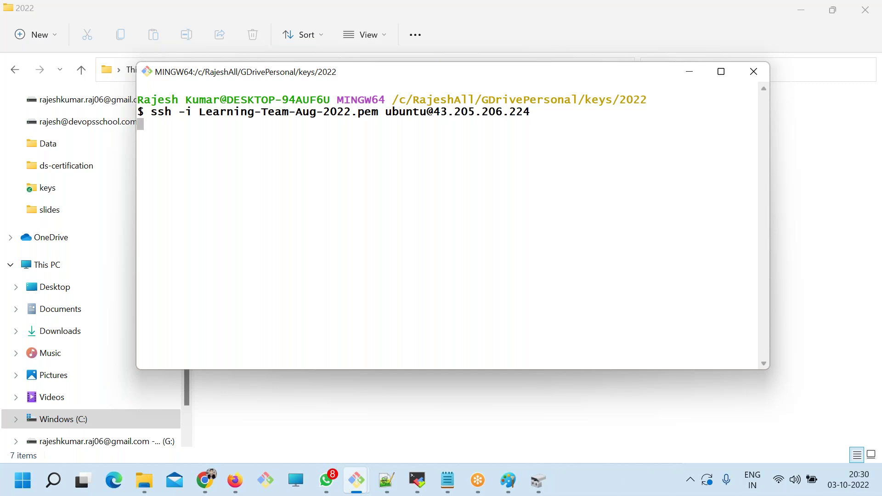
# Switch to a root shell on the instance with sudo -s, clear the terminal, and list the home directory's contents.
pyautogui.write('clear')
pyautogui.press('Return')
pyautogui.write('sudo -s')
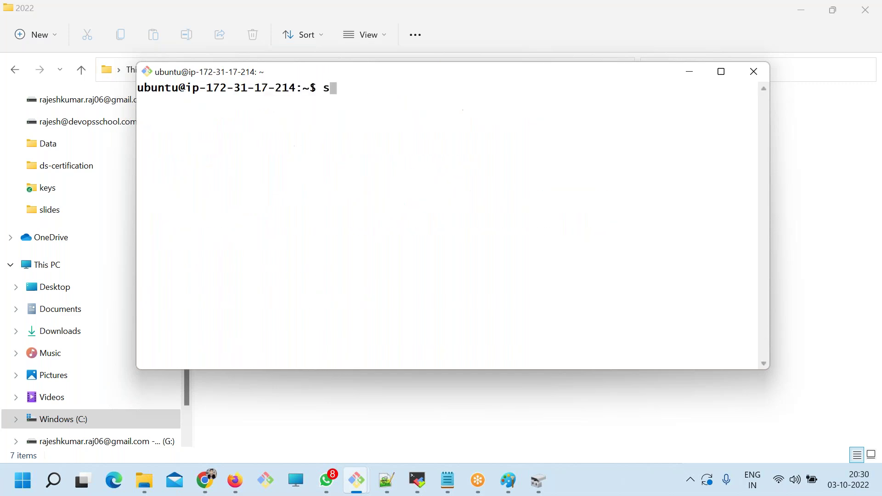
pyautogui.press('Return')
pyautogui.write('clear')
pyautogui.press('Return')
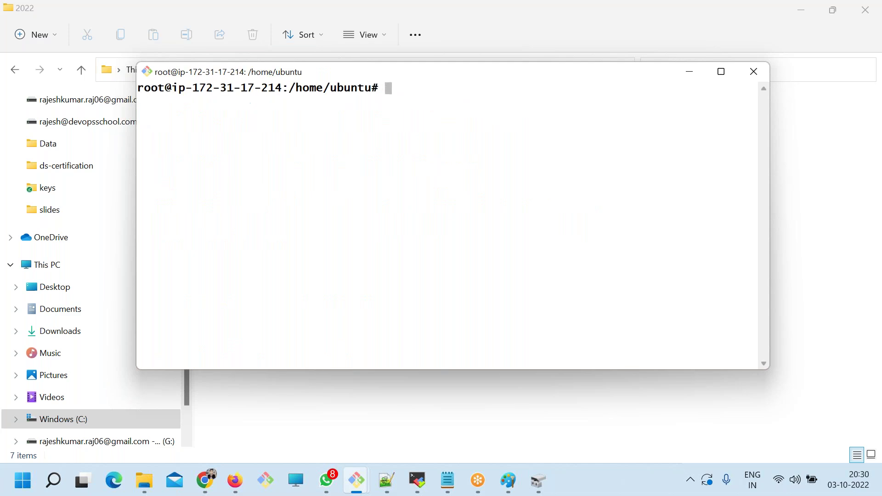
pyautogui.write('ls')
pyautogui.press('Return')
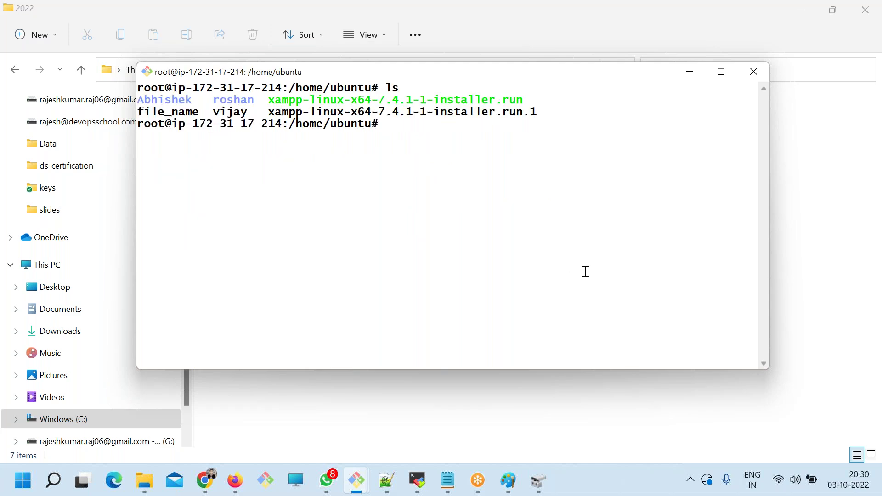
# Switch to Chrome and load devopsschool.com/blog in a new tab.
pyautogui.click(205, 481)
pyautogui.click(716, 11)
pyautogui.write('de')
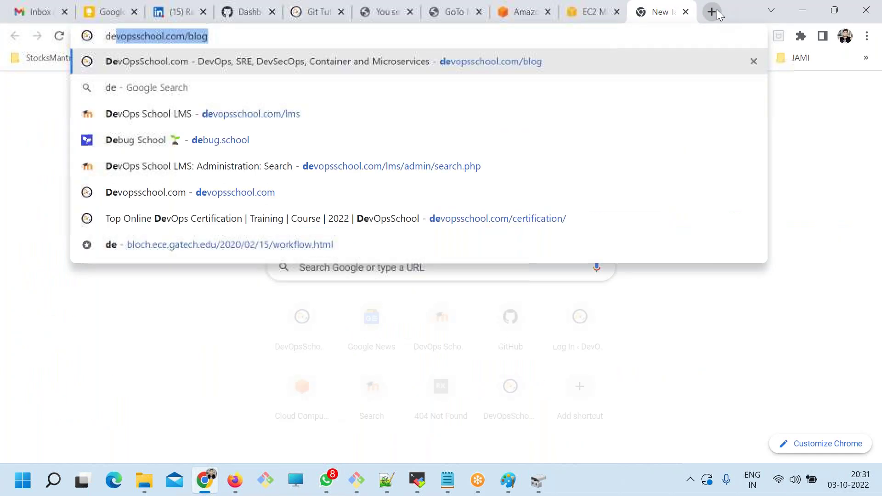
pyautogui.hotkey('ctrl', 'a')
pyautogui.write('https://bloch.ece.gatech.edu/2020/02/15/workflow.htm')
pyautogui.hotkey('ctrl', 'a')
pyautogui.write('devopsschool.com/blog')
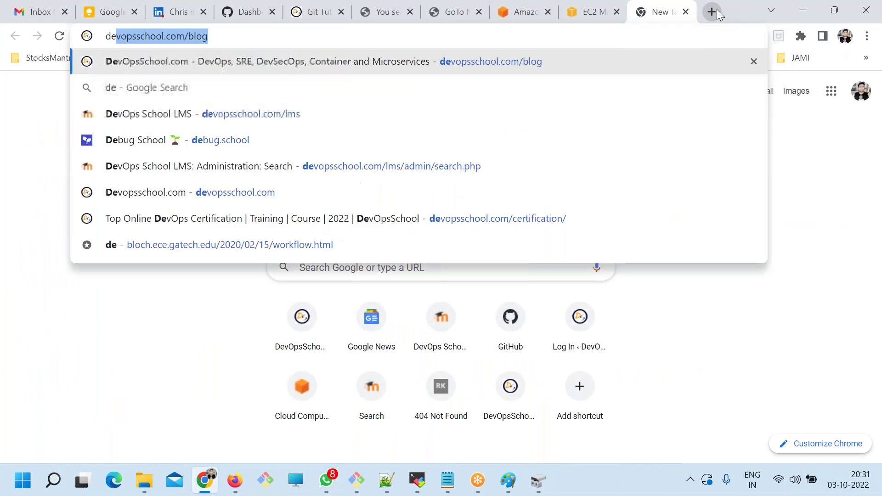
pyautogui.press('Delete')
pyautogui.press('Return')
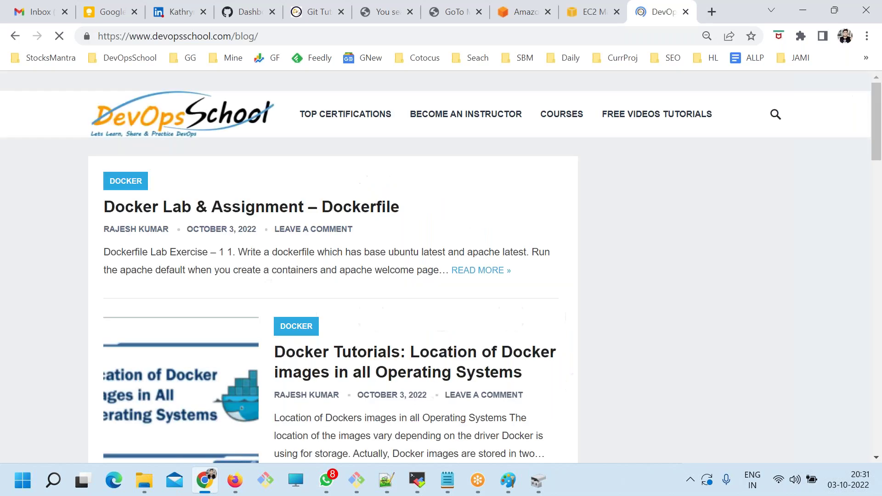
# Search the blog for "aws volume" and open the tutorial on attaching and mounting an EBS volume to an EC2 Linux instance in a new tab.
pyautogui.click(644, 181)
pyautogui.write('aws volume')
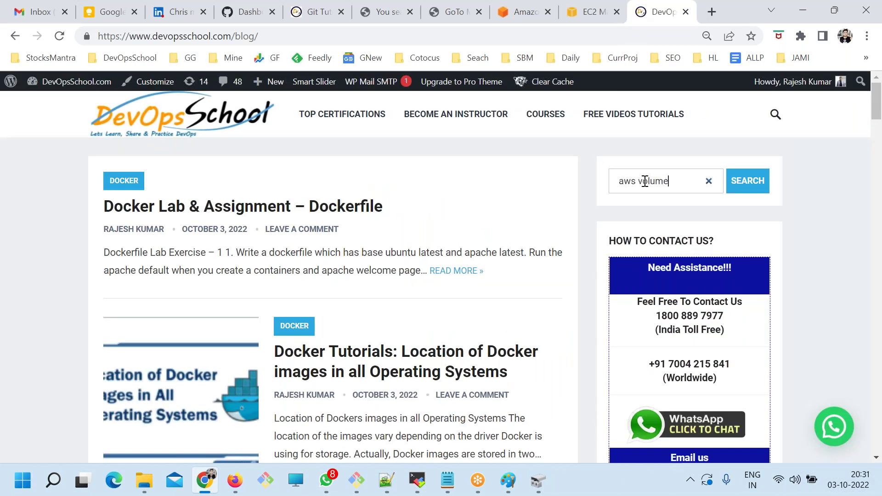
pyautogui.press('Return')
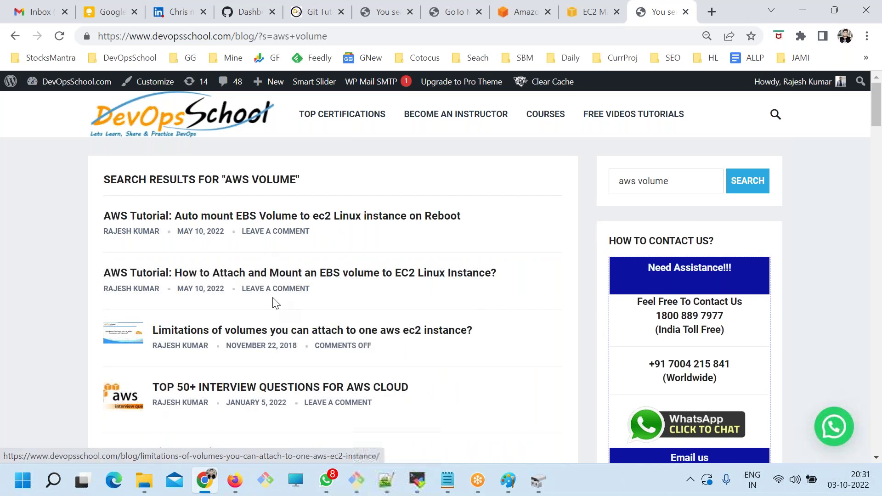
pyautogui.scroll(-1, 291, 281)
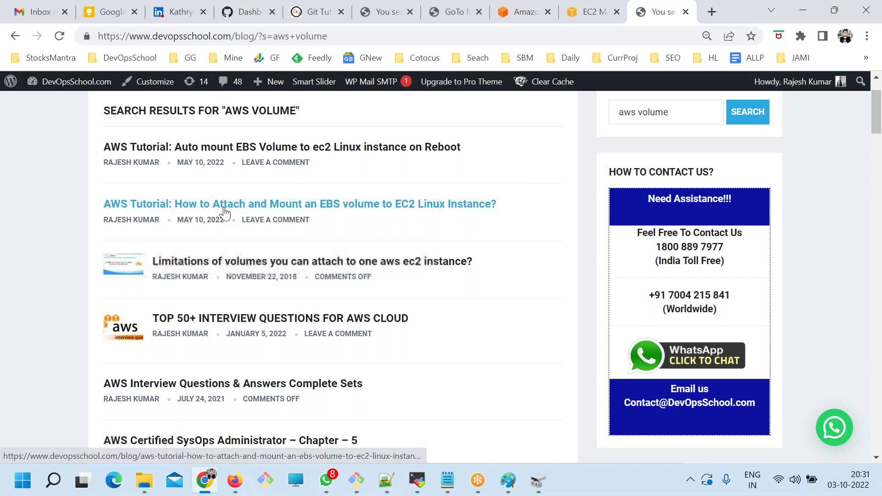
pyautogui.rightClick(363, 205)
pyautogui.click(392, 215)
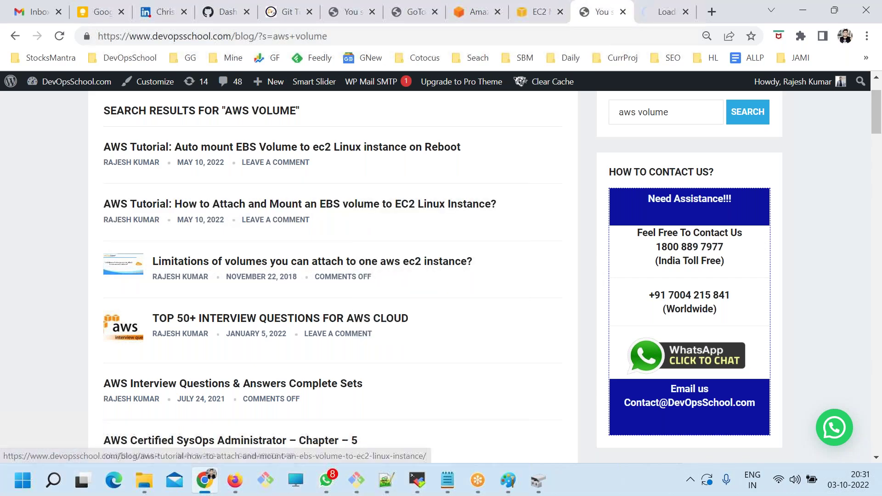
pyautogui.click(677, 7)
pyautogui.scroll(-15, 452, 264)
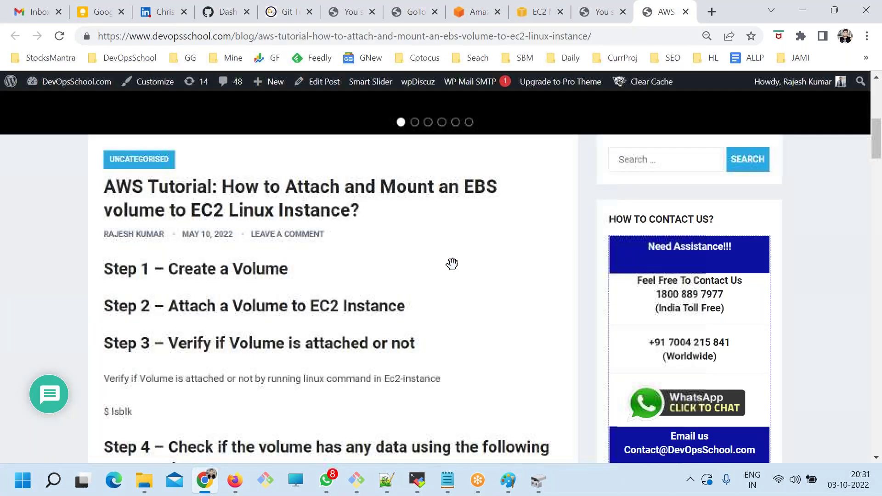
# Review the tutorial's Step 1 to Step 3 headings, highlighting the text about verifying if the volume is attached.
pyautogui.scroll(6, 451, 263)
pyautogui.moveTo(169, 212); pyautogui.dragTo(299, 216)
pyautogui.moveTo(171, 272); pyautogui.dragTo(335, 261)
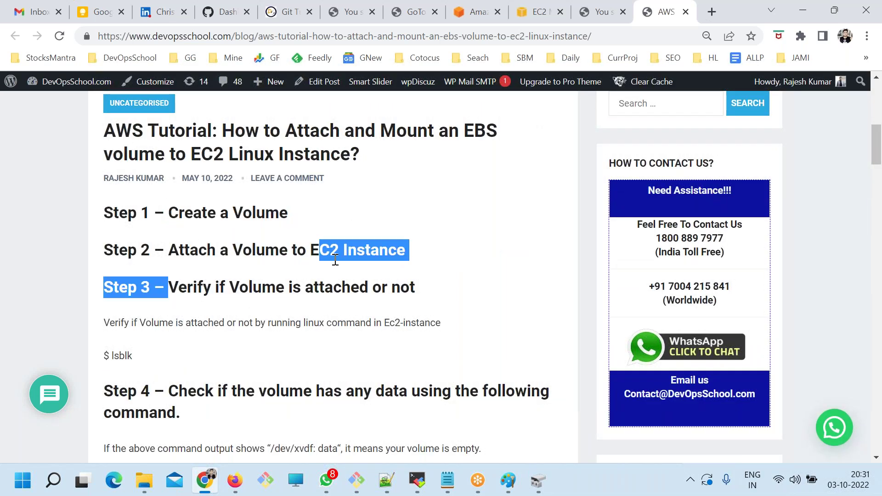
pyautogui.click(170, 287)
pyautogui.moveTo(234, 284); pyautogui.dragTo(392, 287)
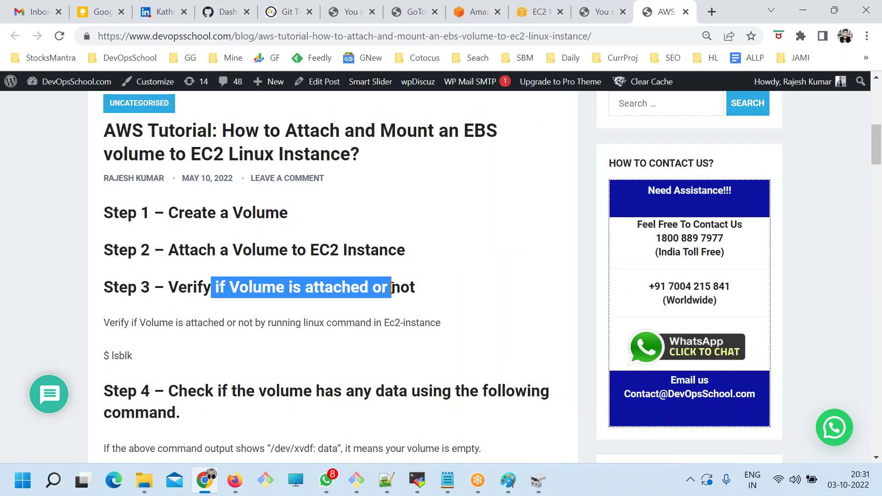
pyautogui.scroll(-2, 288, 319)
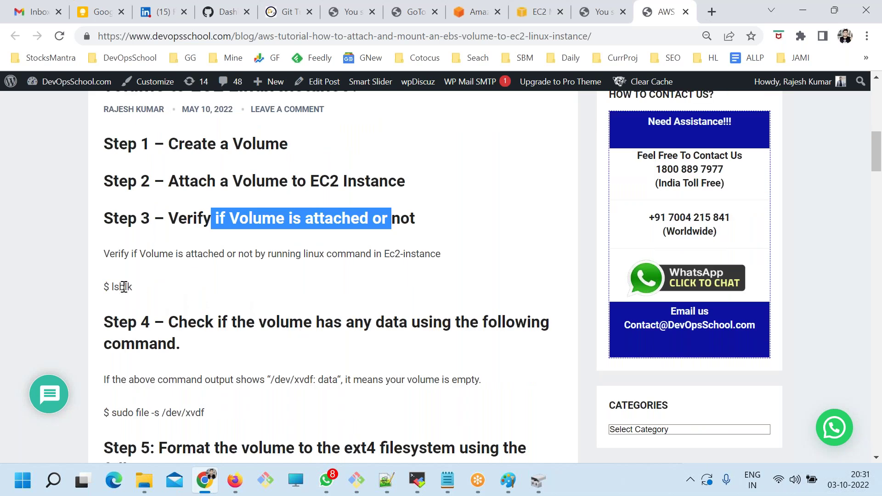
# Copy the lsblk command from Step 3, run it in the instance's terminal, and highlight the xvdf disk row.
pyautogui.doubleClick(122, 287)
pyautogui.press('super+c')
pyautogui.hotkey('alt', 'Tab')
pyautogui.rightClick(374, 205)
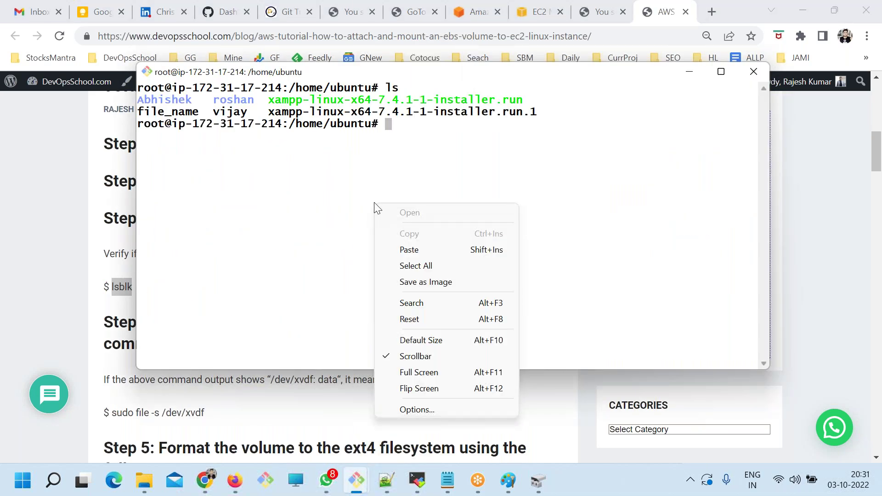
pyautogui.click(422, 250)
pyautogui.press('Return')
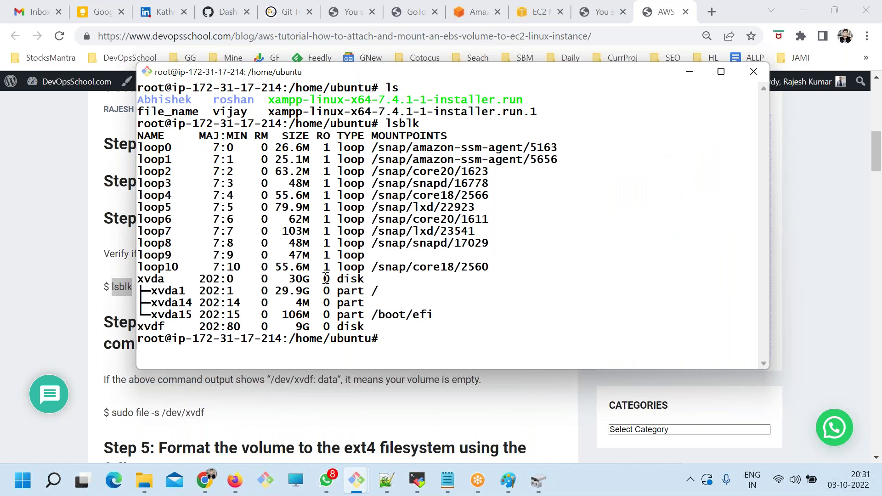
pyautogui.moveTo(370, 327); pyautogui.dragTo(125, 326)
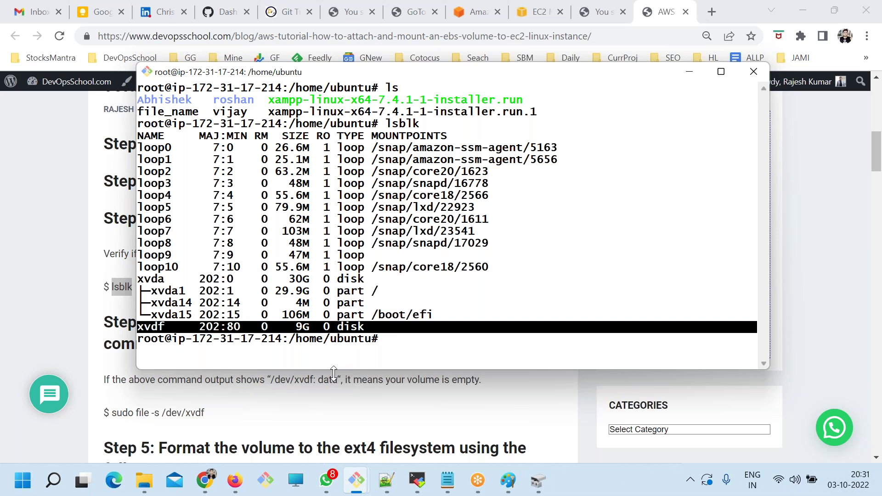
# Copy the tutorial's Step 4 command, sudo file -s /dev/xvdf, run it in the instance's terminal, and highlight the word data in its output.
pyautogui.click(334, 372)
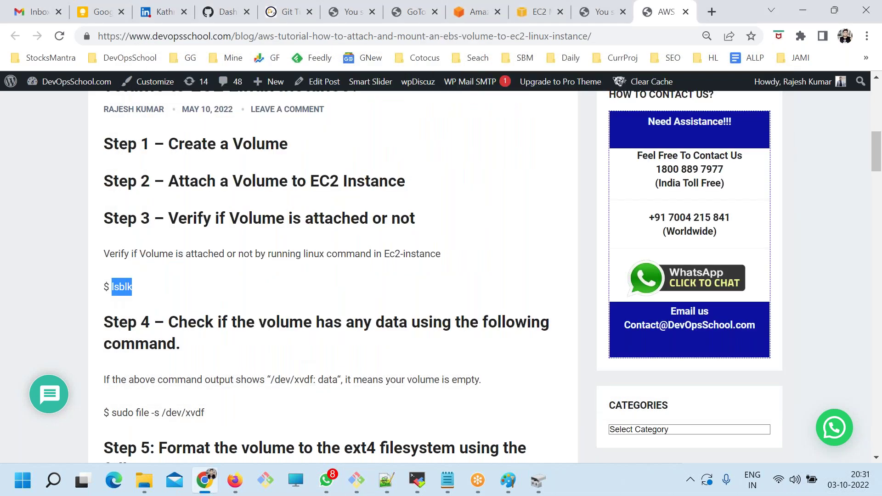
pyautogui.scroll(-2, 359, 250)
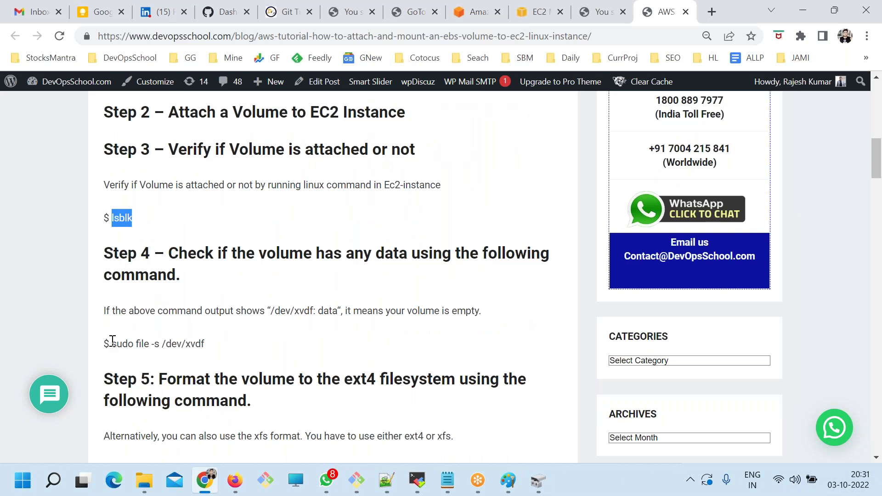
pyautogui.moveTo(117, 344); pyautogui.dragTo(315, 346)
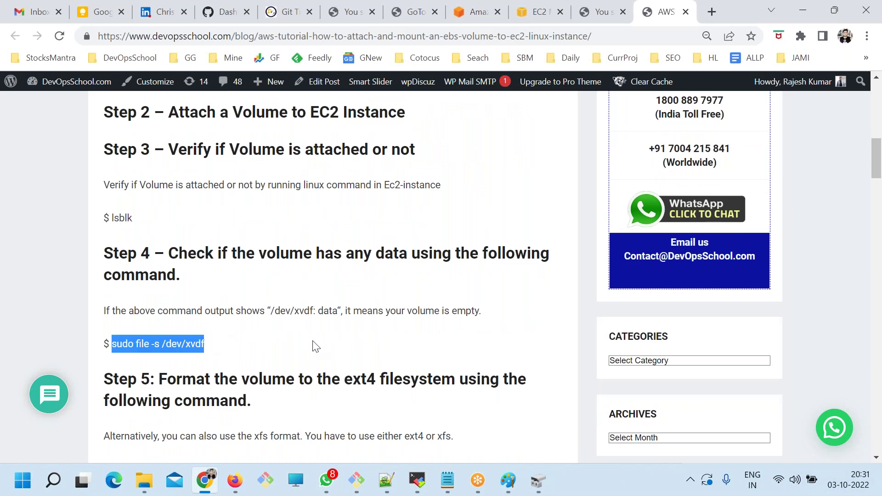
pyautogui.hotkey('alt', 'Tab')
pyautogui.rightClick(310, 34)
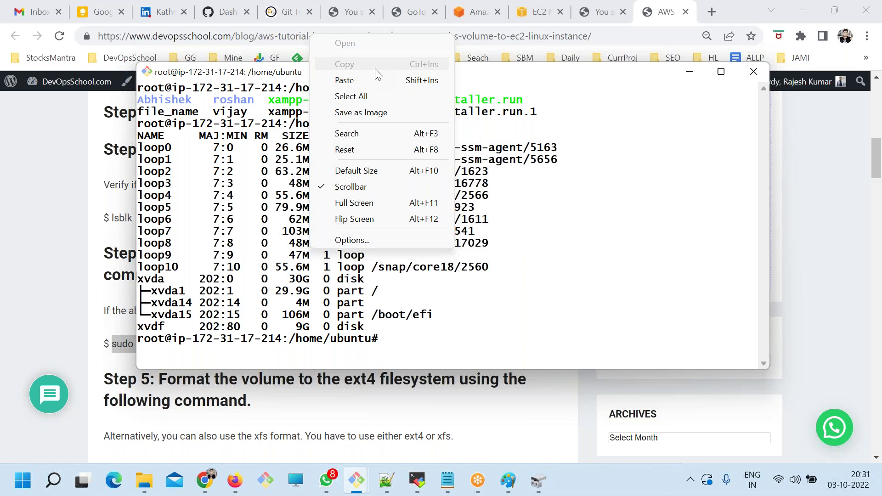
pyautogui.click(373, 79)
pyautogui.press('Return')
pyautogui.doubleClick(234, 352)
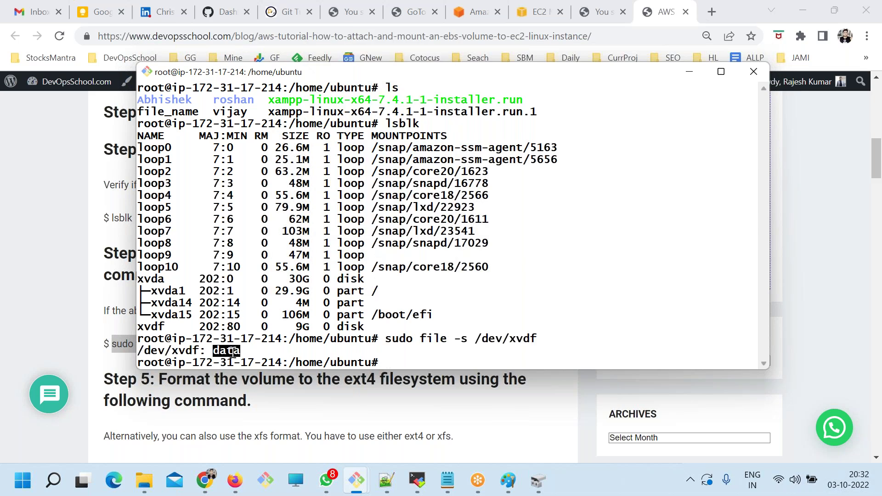
# Review the tutorial's Step 5 on formatting the volume, highlighting its heading and the ext4 and xfs mkfs commands.
pyautogui.hotkey('alt', 'Tab')
pyautogui.scroll(-3, 217, 353)
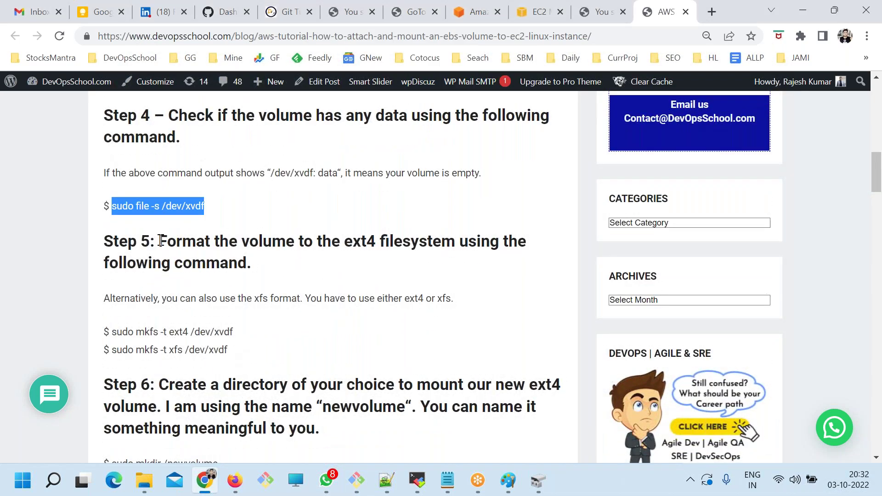
pyautogui.moveTo(159, 241); pyautogui.dragTo(279, 267)
pyautogui.click(149, 332)
pyautogui.moveTo(244, 361); pyautogui.dragTo(125, 326)
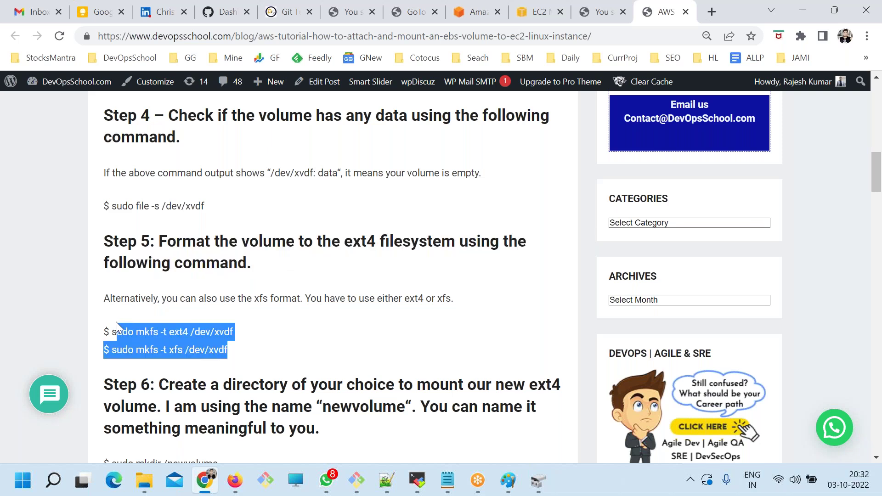
pyautogui.click(183, 330)
pyautogui.doubleClick(179, 331)
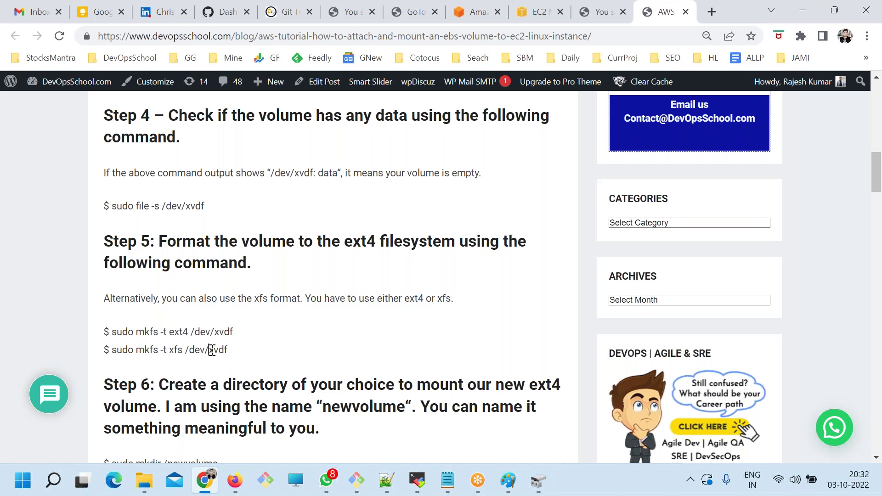
pyautogui.doubleClick(176, 350)
pyautogui.click(208, 353)
# Copy the sudo mkfs -t ext4 /dev/xvdf command, run it in the cleared instance terminal, and highlight the closing output line.
pyautogui.moveTo(246, 335); pyautogui.dragTo(111, 333)
pyautogui.press('super+c')
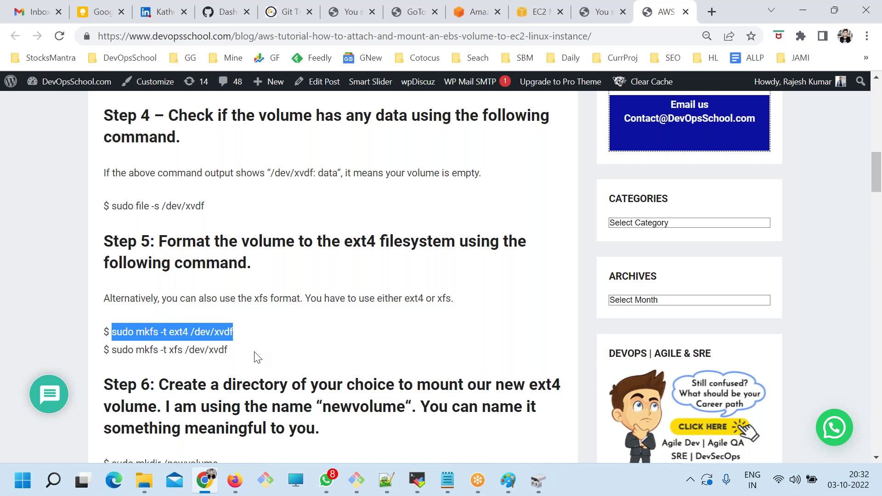
pyautogui.hotkey('alt', 'Tab')
pyautogui.write('clear')
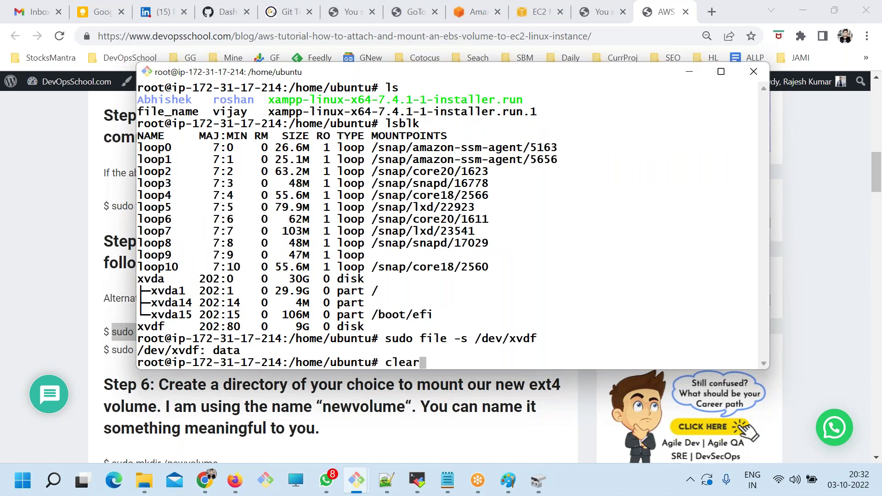
pyautogui.press('Return')
pyautogui.rightClick(405, 215)
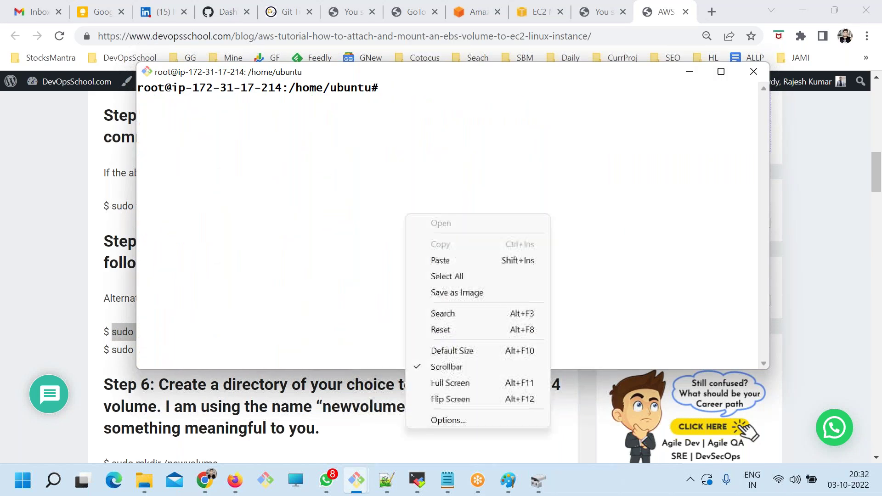
pyautogui.click(427, 257)
pyautogui.press('Return')
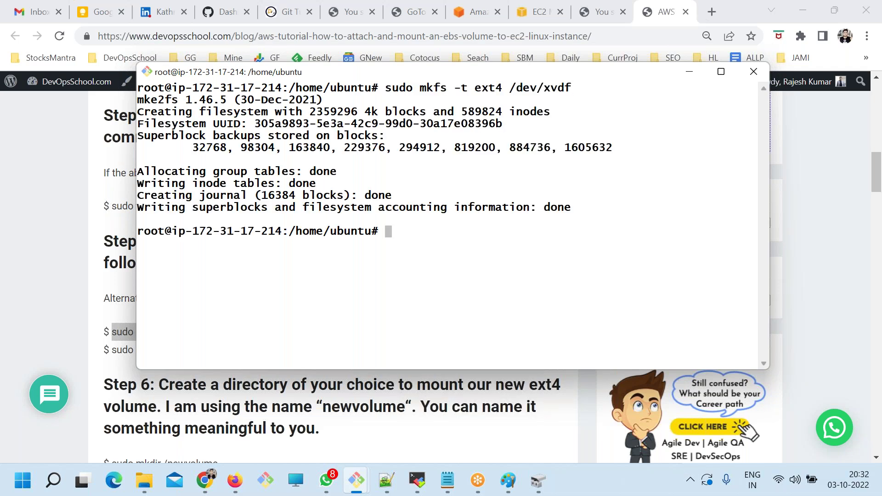
pyautogui.moveTo(352, 205); pyautogui.dragTo(138, 134)
pyautogui.click(365, 208)
pyautogui.moveTo(365, 208); pyautogui.dragTo(572, 207)
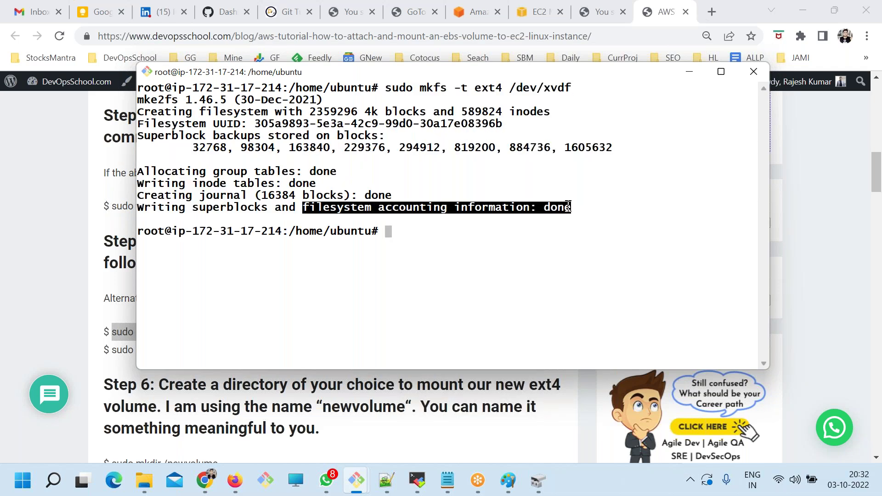
# Copy the tutorial's Step 6 command, sudo mkdir /newvolume, and run it in the instance's terminal.
pyautogui.hotkey('alt', 'Tab')
pyautogui.scroll(-3, 382, 315)
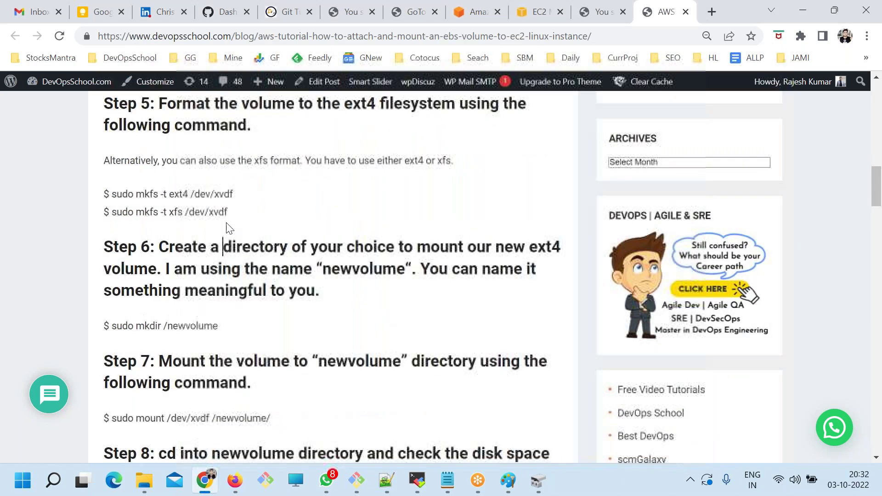
pyautogui.moveTo(230, 215); pyautogui.dragTo(168, 197)
pyautogui.scroll(-3, 141, 213)
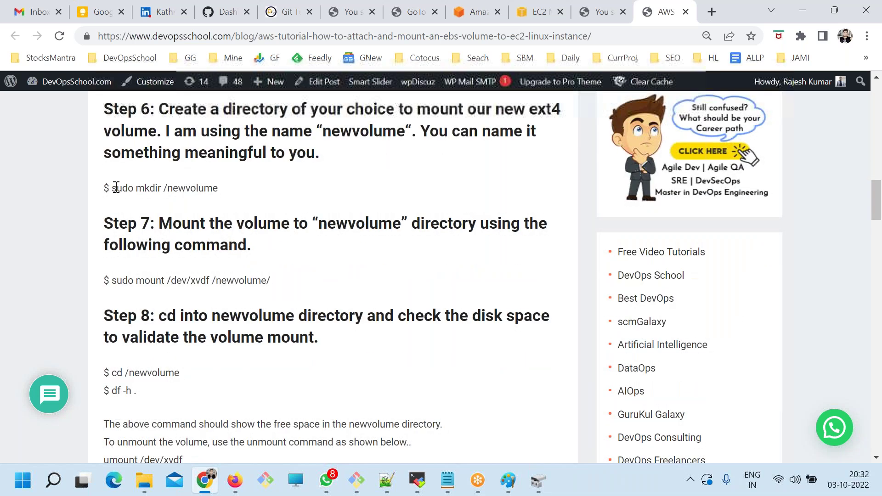
pyautogui.moveTo(112, 188); pyautogui.dragTo(235, 191)
pyautogui.press('super+c')
pyautogui.hotkey('alt', 'Tab')
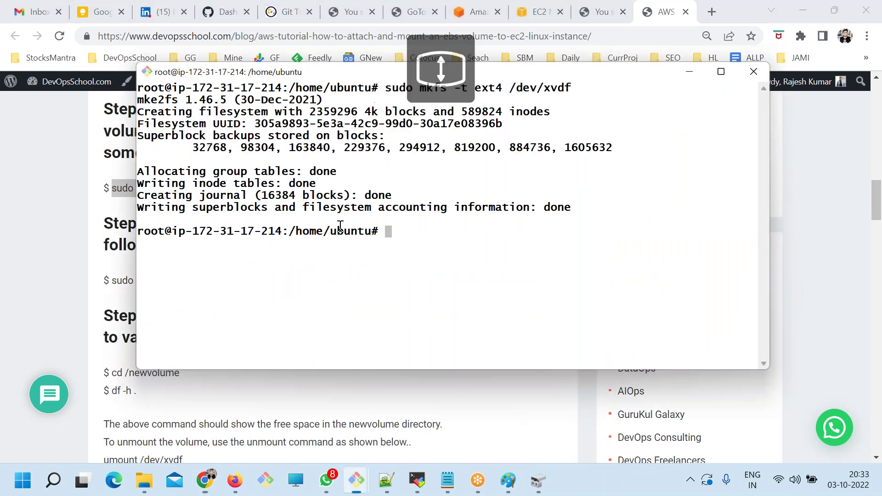
pyautogui.rightClick(350, 214)
pyautogui.click(382, 259)
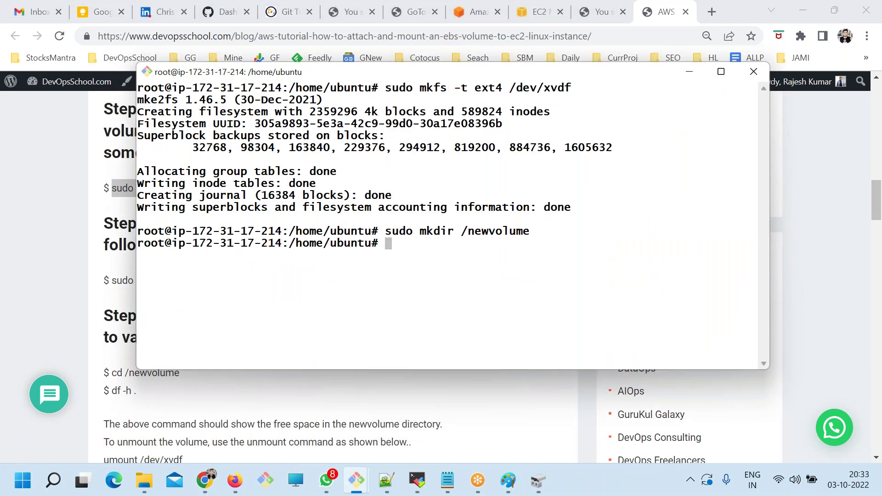
# Copy the tutorial's Step 7 command, sudo mount /dev/xvdf /newvolume/, and run it in the instance's terminal.
pyautogui.hotkey('alt', 'Tab')
pyautogui.scroll(-1, 189, 339)
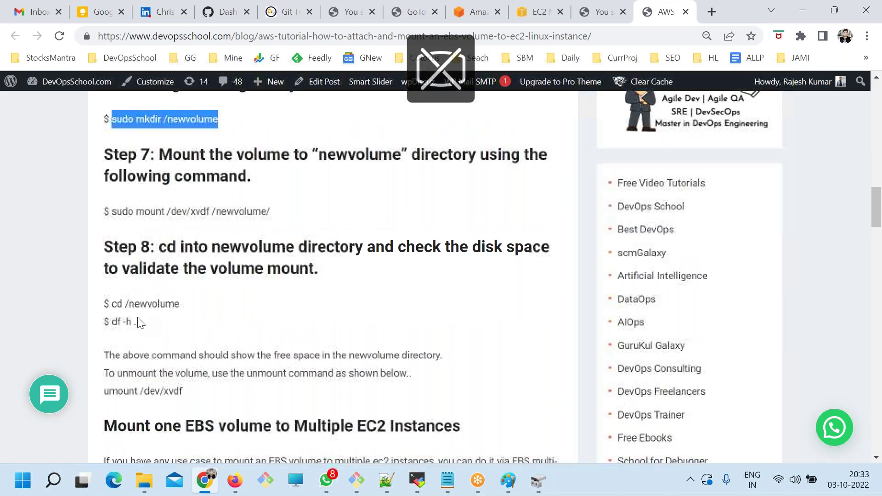
pyautogui.moveTo(125, 304); pyautogui.dragTo(216, 303)
pyautogui.click(160, 330)
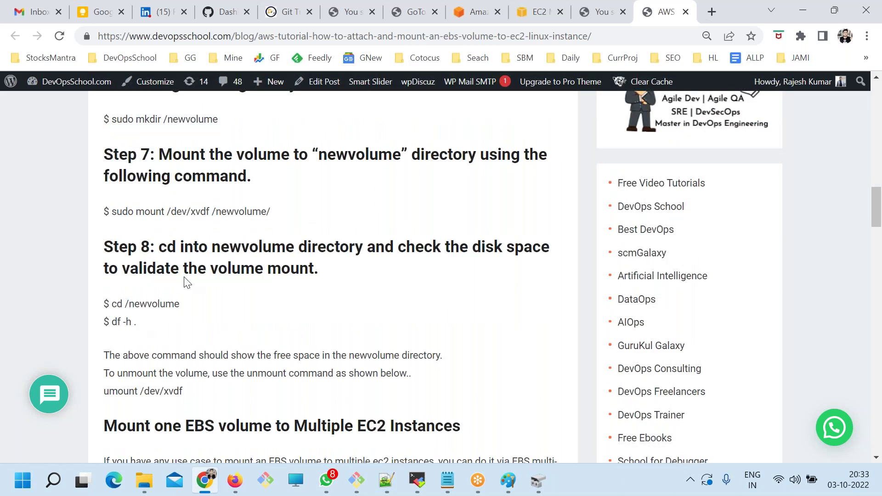
pyautogui.moveTo(270, 212); pyautogui.dragTo(113, 208)
pyautogui.press('super+c')
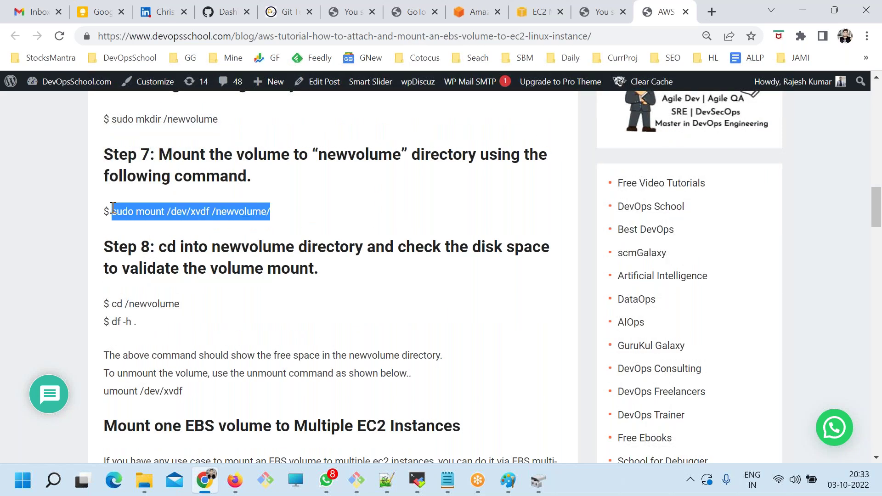
pyautogui.hotkey('alt', 'Tab')
pyautogui.rightClick(434, 234)
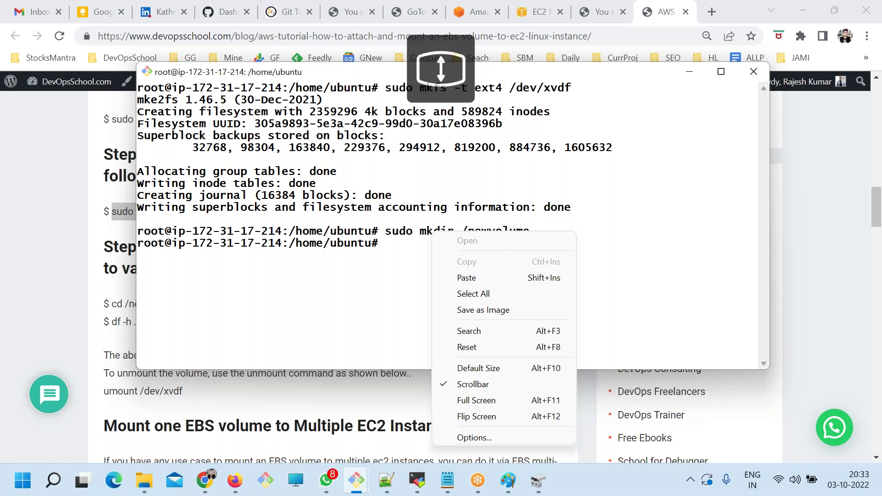
pyautogui.click(477, 278)
pyautogui.press('Return')
# Run df -kh in the instance's terminal and highlight the /dev/xvdf row mounted on /newvolume.
pyautogui.write('df -kh')
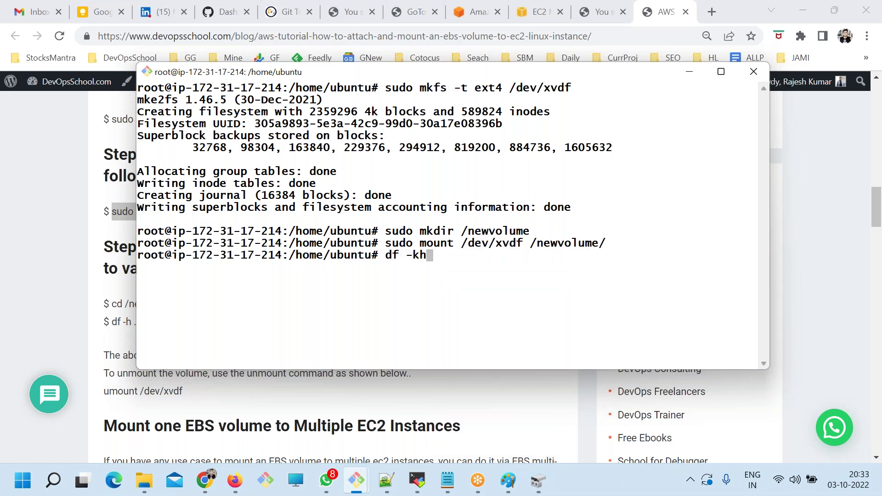
pyautogui.press('Return')
pyautogui.scroll(5, 434, 227)
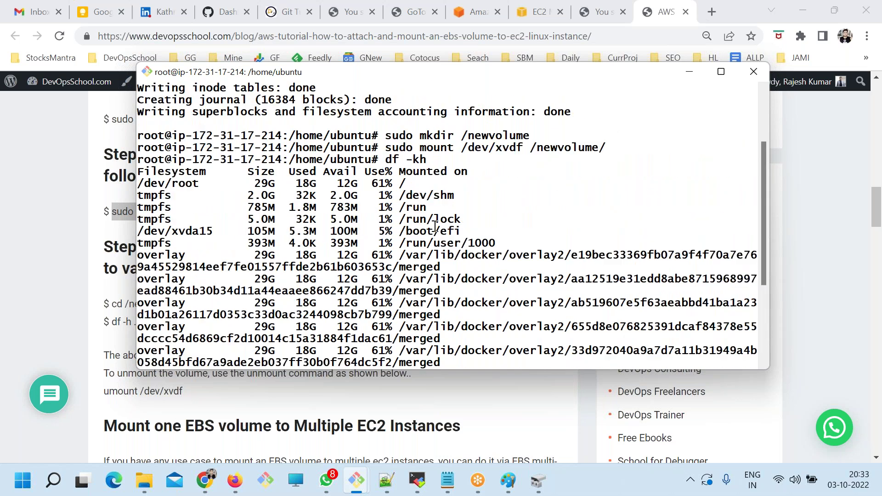
pyautogui.moveTo(298, 160); pyautogui.dragTo(440, 243)
pyautogui.scroll(-4, 465, 269)
pyautogui.moveTo(465, 352); pyautogui.dragTo(141, 350)
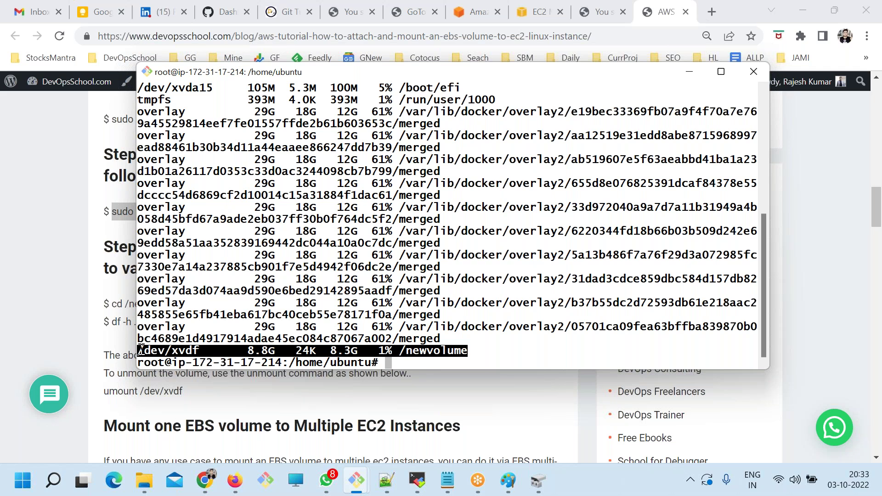
# Switch to Disk Management to view the local disk's partitions, and close its window.
pyautogui.click(64, 284)
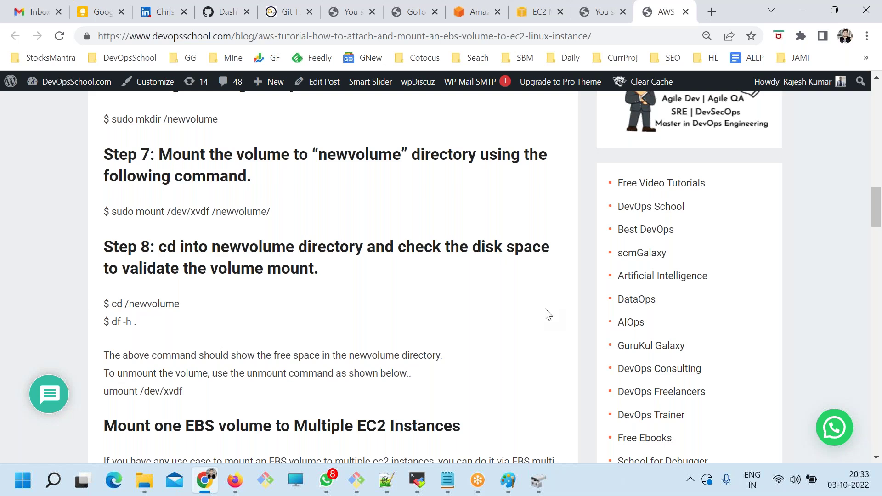
pyautogui.click(529, 485)
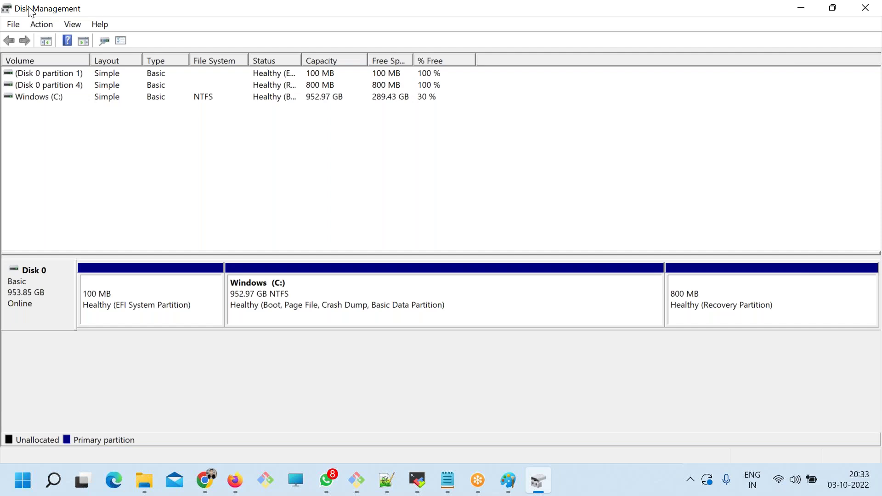
pyautogui.click(864, 10)
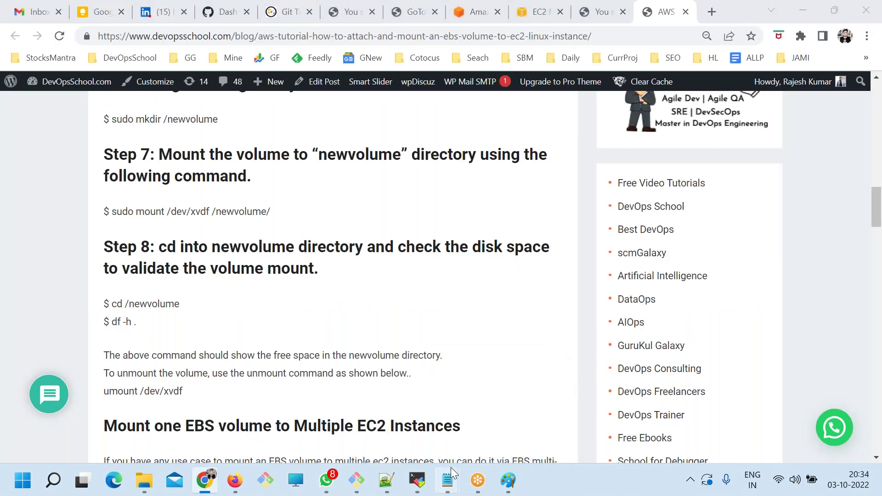
# Switch to dsdadad.txt in Notepad, add a new line below the last assignment question, and save the file.
pyautogui.moveTo(449, 469)
pyautogui.click(407, 415)
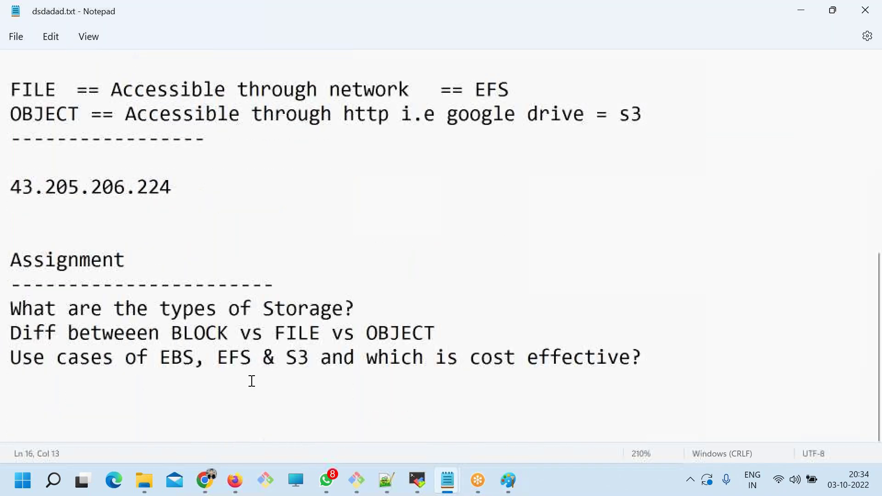
pyautogui.click(669, 364)
pyautogui.press('Return')
pyautogui.hotkey('ctrl', 's')
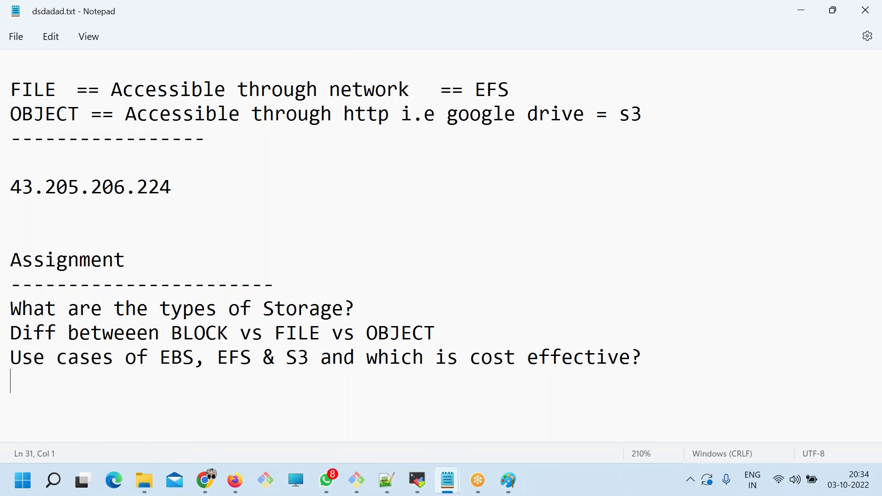
# Begin a new assignment question with "Write a step by step guide for attaching ebs to ec2".
pyautogui.write('Write a step ')
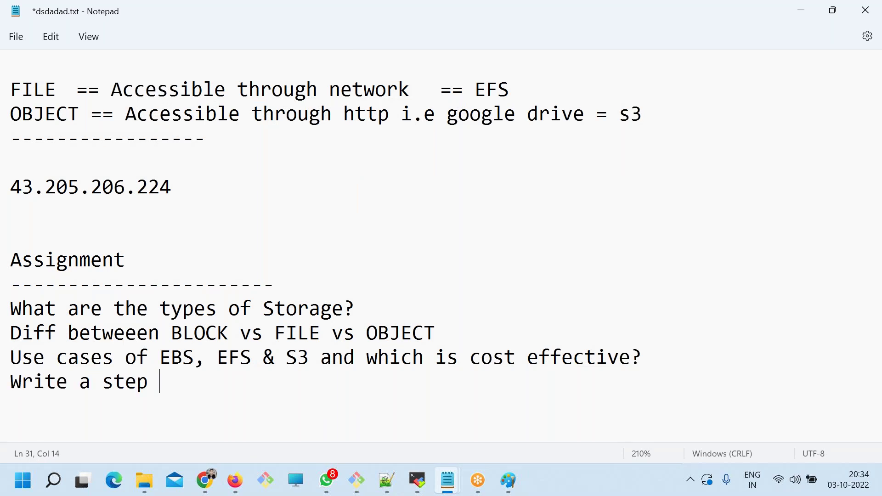
pyautogui.write('by step g')
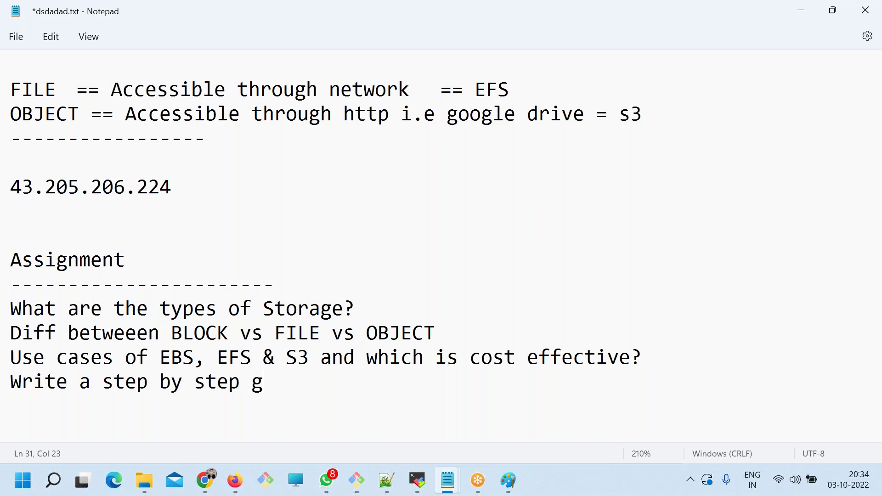
pyautogui.write('uide for attache')
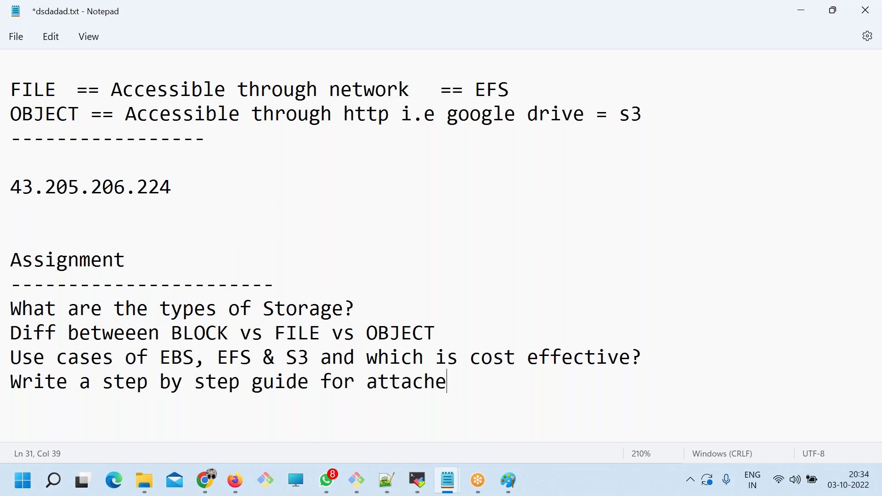
pyautogui.press('BackSpace')
pyautogui.write('ing ')
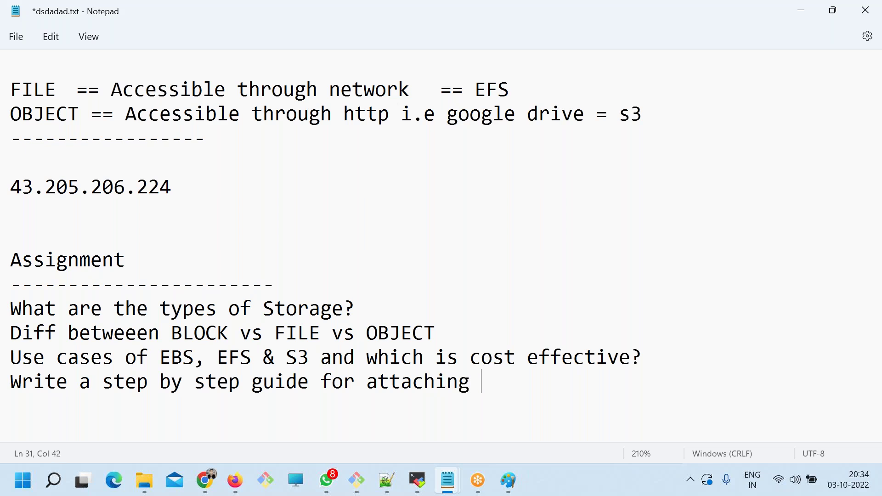
pyautogui.write('ebs to exe')
pyautogui.press('BackSpace')
pyautogui.press('BackSpace')
pyautogui.write('ce')
pyautogui.press('BackSpace')
pyautogui.write('2 ')
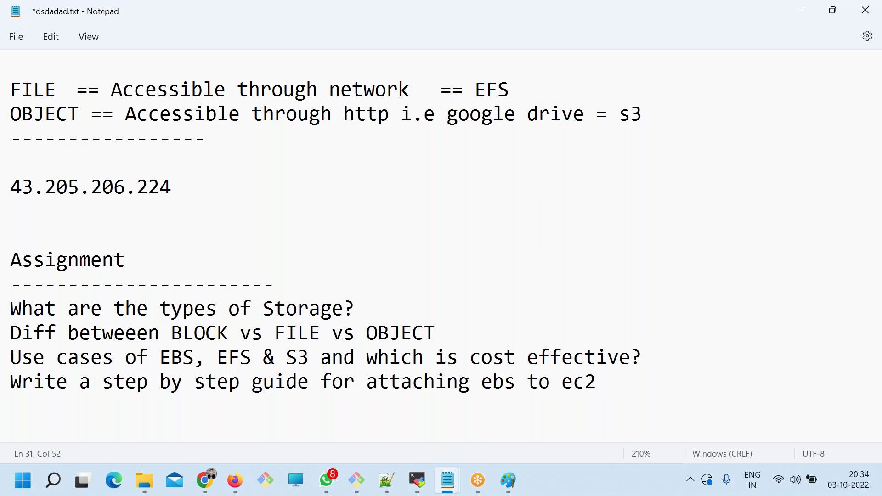
# Complete the new question with "instance using powershell script?", zoom the text out to 130%, and save the file.
pyautogui.write('instanmce')
pyautogui.press('BackSpace')
pyautogui.press('BackSpace')
pyautogui.press('BackSpace')
pyautogui.write('c')
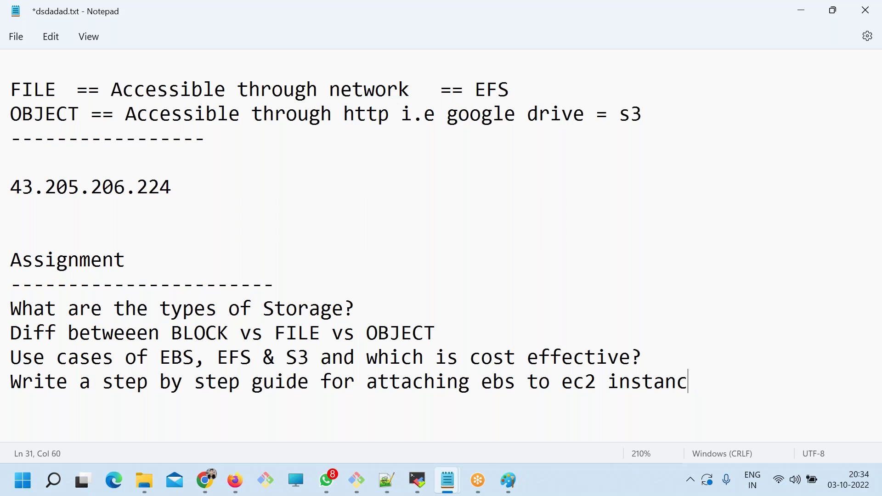
pyautogui.write('e but')
pyautogui.press('BackSpace')
pyautogui.press('BackSpace')
pyautogui.press('BackSpace')
pyautogui.press('BackSpace')
pyautogui.write('i')
pyautogui.press('BackSpace')
pyautogui.write('using pow')
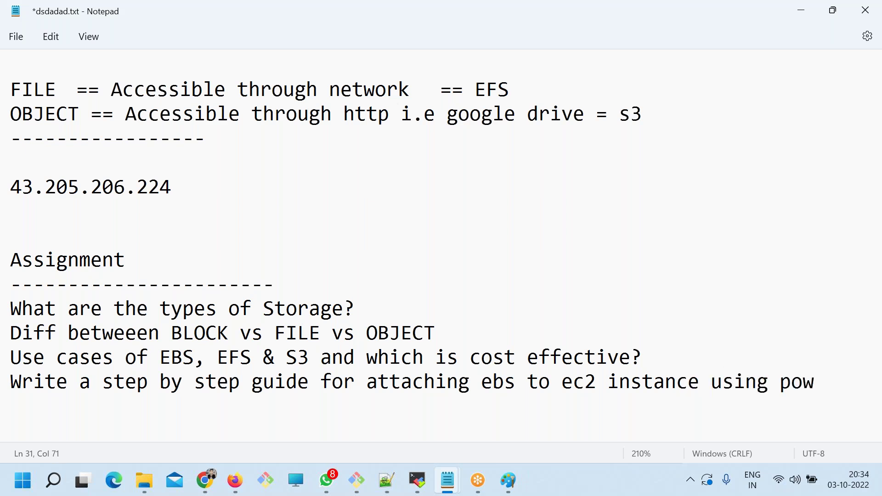
pyautogui.write('ershell scruipt')
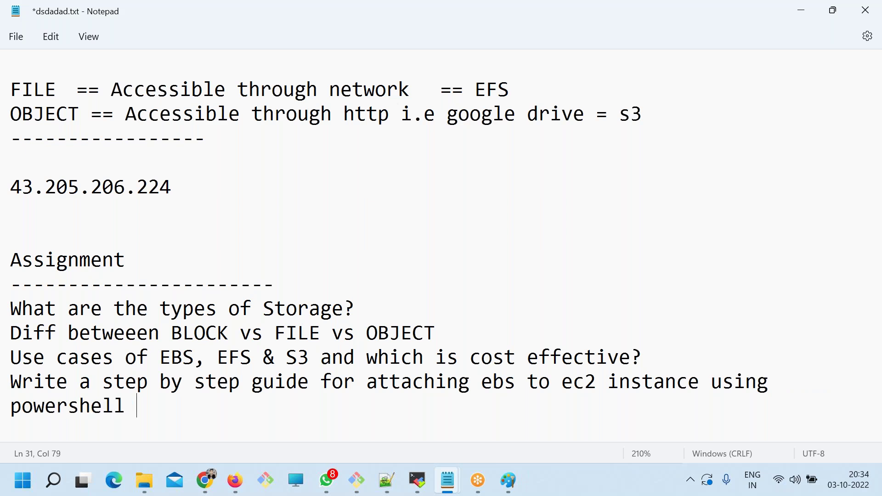
pyautogui.press('BackSpace')
pyautogui.press('BackSpace')
pyautogui.press('BackSpace')
pyautogui.press('BackSpace')
pyautogui.write('ipt?')
pyautogui.keyDown('ctrl'); pyautogui.scroll(-8, 594, 321); pyautogui.keyUp('ctrl')
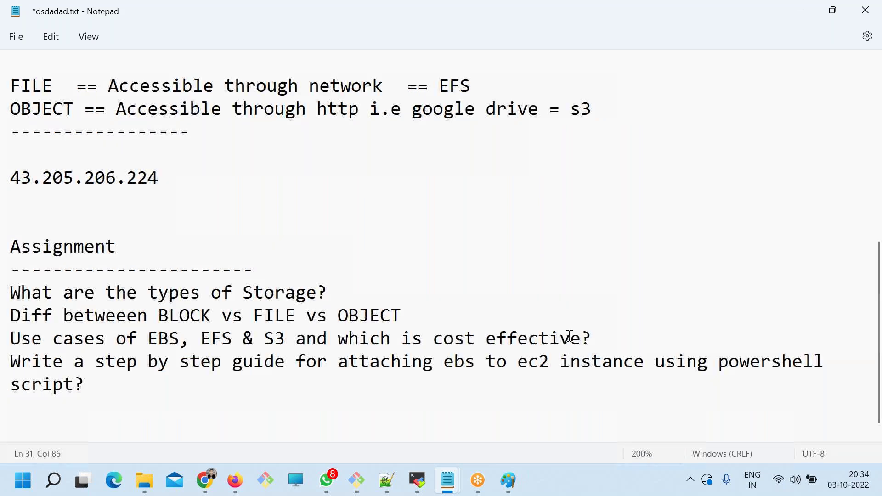
pyautogui.hotkey('ctrl', 's')
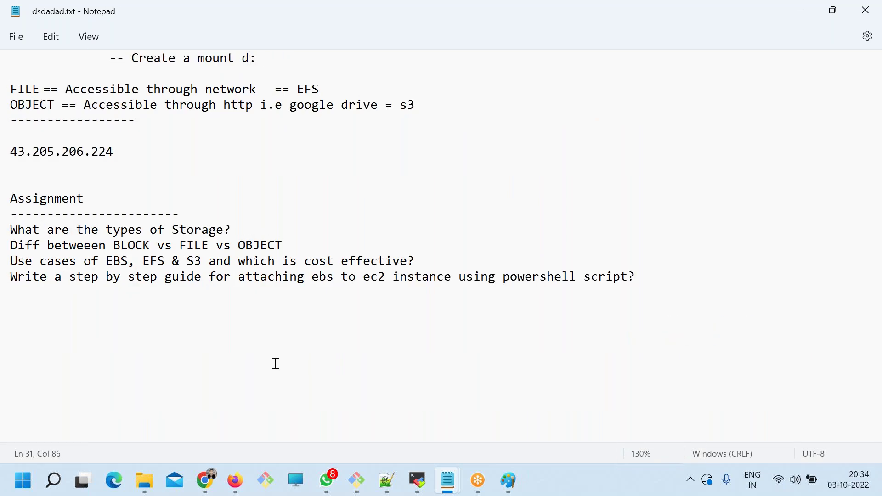
# Insert "windows" before "instance" in the last assignment question, save the file, and highlight the whole question.
pyautogui.click(392, 276)
pyautogui.write('wind')
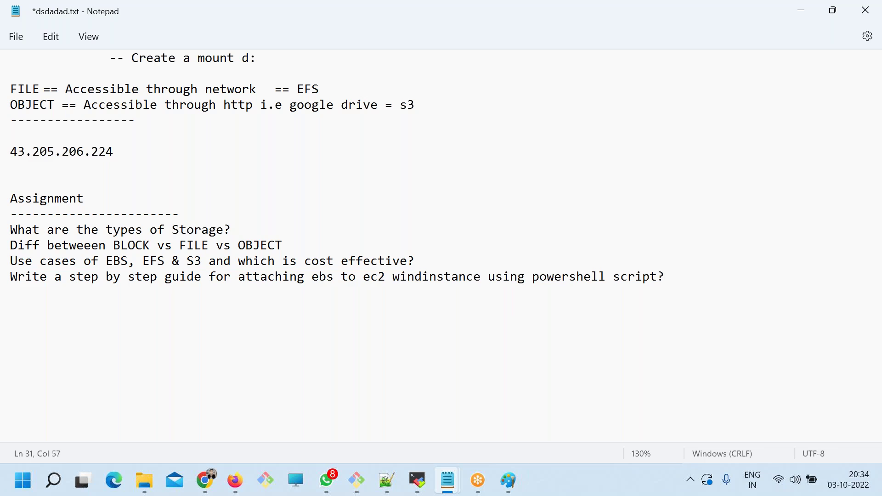
pyautogui.write('ows')
pyautogui.hotkey('ctrl', 's')
pyautogui.moveTo(723, 279); pyautogui.dragTo(537, 272)
pyautogui.click(6, 288)
pyautogui.tripleClick(8, 272)
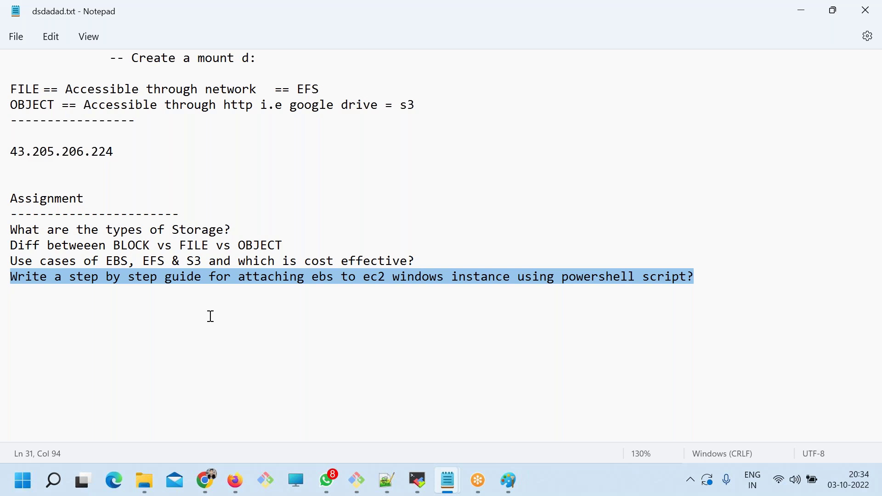
# Reopen the dsdadad.txt notes and highlight the TYPES OF STORAGE heading together with the BLOCK storage entries.
pyautogui.hotkey('alt', 'Tab')
pyautogui.moveTo(448, 490)
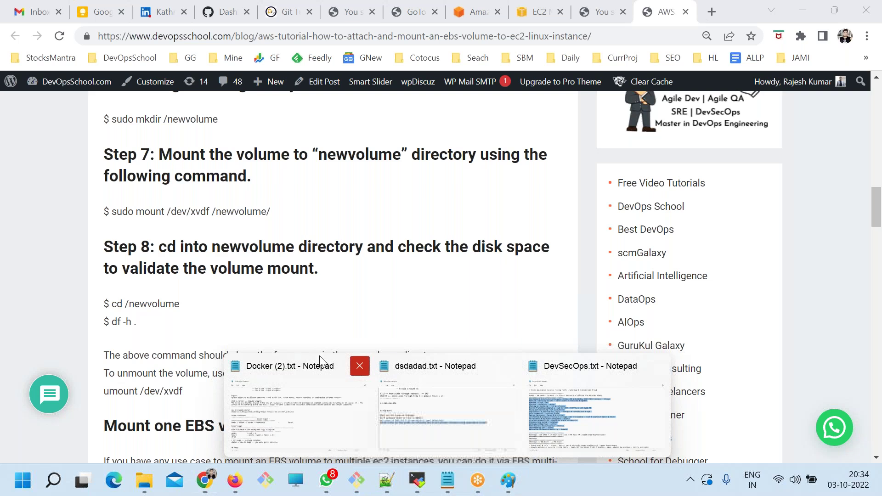
pyautogui.click(490, 423)
pyautogui.scroll(5, 363, 307)
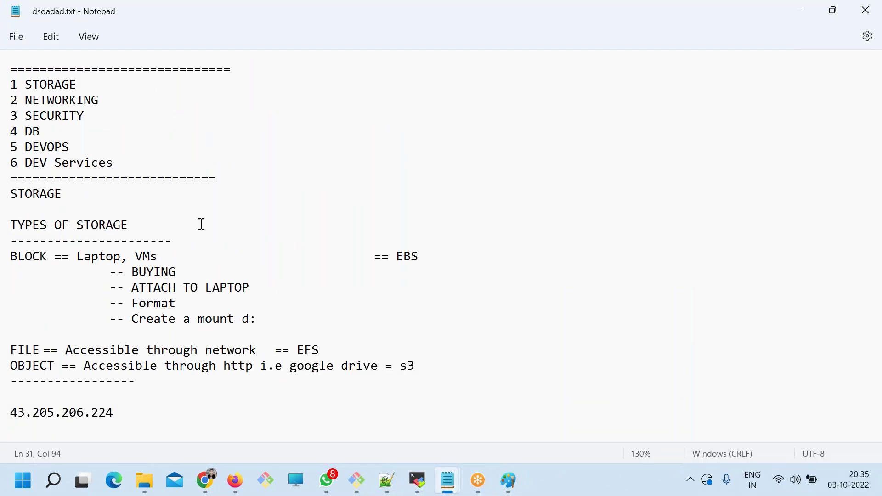
pyautogui.moveTo(242, 319); pyautogui.dragTo(8, 225)
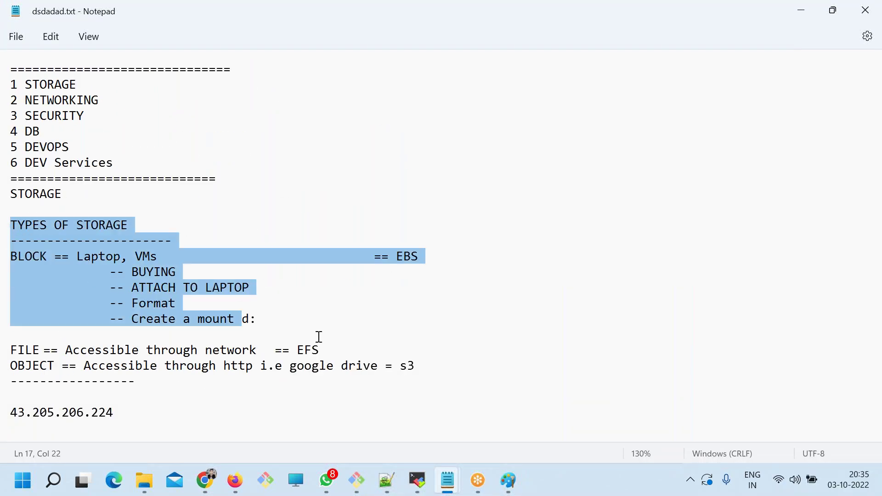
# Add two blank lines below the FILE storage line, save the file, and highlight the FILE line.
pyautogui.scroll(-3, 322, 322)
pyautogui.click(319, 200)
pyautogui.press('Return')
pyautogui.press('Return')
pyautogui.hotkey('ctrl', 's')
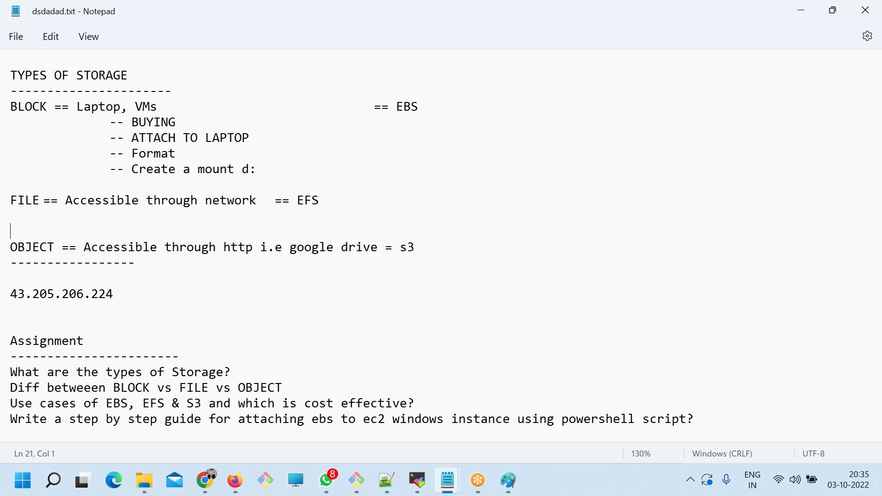
pyautogui.moveTo(320, 201); pyautogui.dragTo(54, 188)
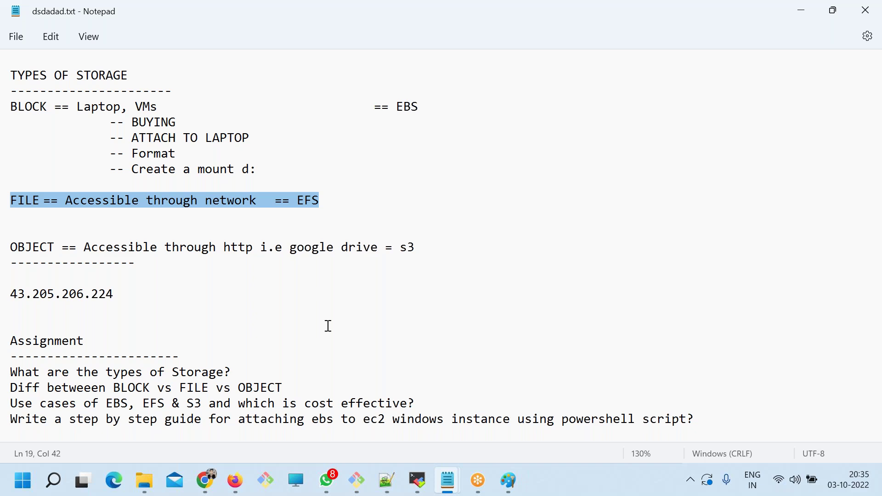
# Add the example address "10.4.5.5" on a line indented by three tabs below the FILE storage line.
pyautogui.click(292, 220)
pyautogui.press('Tab')
pyautogui.press('Tab')
pyautogui.press('Tab')
pyautogui.write('10')
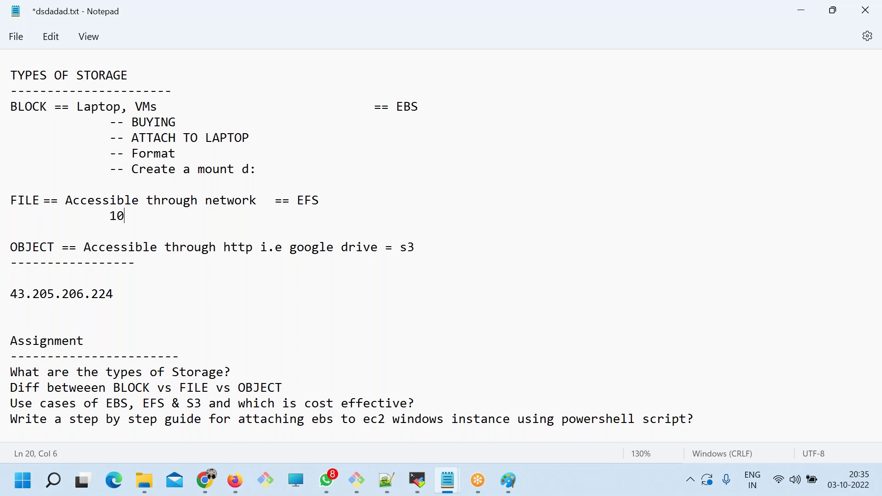
pyautogui.write('.4.5.5')
# Add an indented line reading "fileserver.com/dd" below 10.4.5.5 and save the file.
pyautogui.press('Return')
pyautogui.press('Tab')
pyautogui.press('Tab')
pyautogui.press('Tab')
pyautogui.write('www')
pyautogui.press('BackSpace')
pyautogui.press('BackSpace')
pyautogui.press('BackSpace')
pyautogui.write('filests')
pyautogui.press('BackSpace')
pyautogui.press('BackSpace')
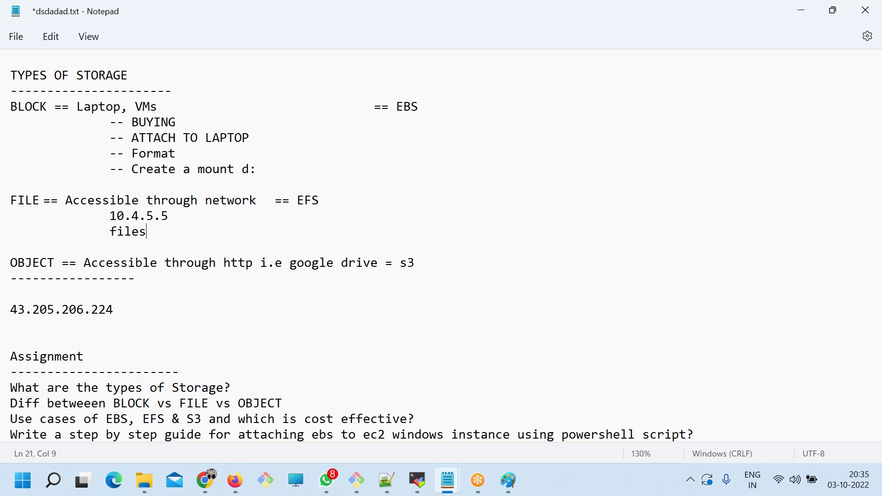
pyautogui.write('erver.com/dd')
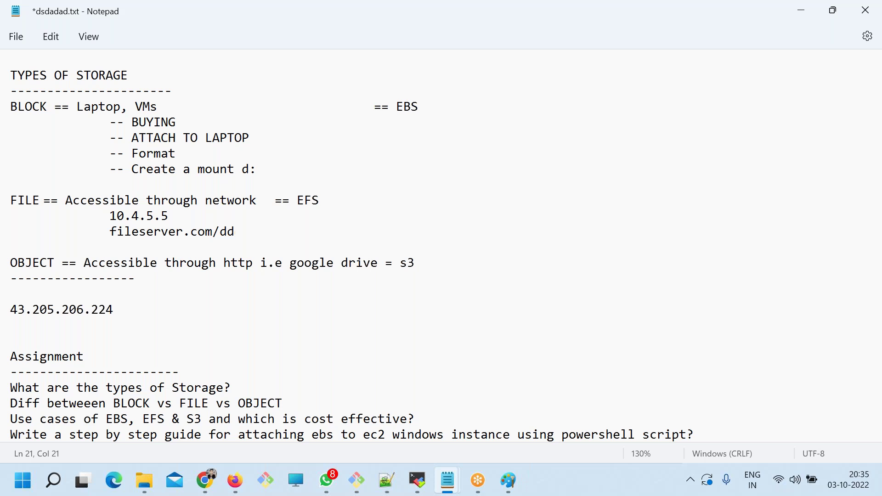
pyautogui.hotkey('ctrl', 's')
# Highlight EFS, EBS and the block storage sub-steps in the notes to compare file storage with block storage.
pyautogui.moveTo(322, 201); pyautogui.dragTo(300, 201)
pyautogui.click(300, 200)
pyautogui.doubleClick(312, 201)
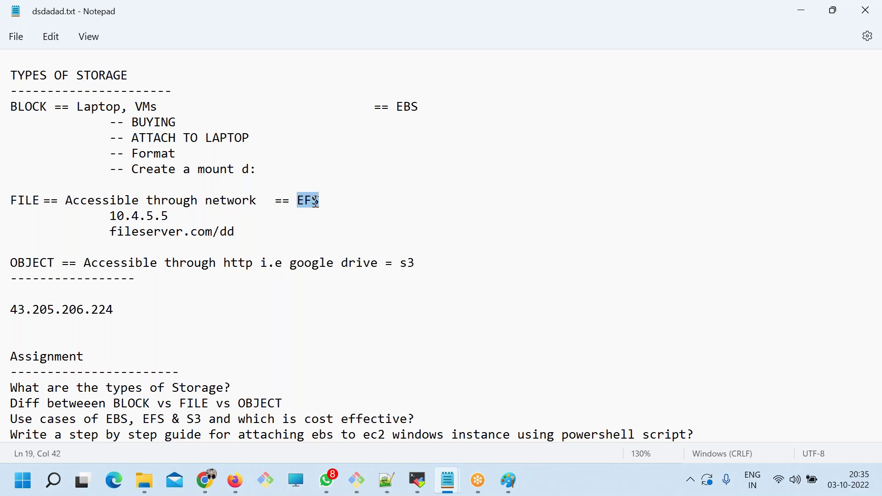
pyautogui.doubleClick(406, 107)
pyautogui.click(419, 103)
pyautogui.doubleClick(419, 103)
pyautogui.moveTo(262, 169); pyautogui.dragTo(189, 117)
pyautogui.doubleClick(315, 201)
# Switch to the EC2 console in Chrome, show the Elastic Block Store volumes, and refresh the list.
pyautogui.click(206, 480)
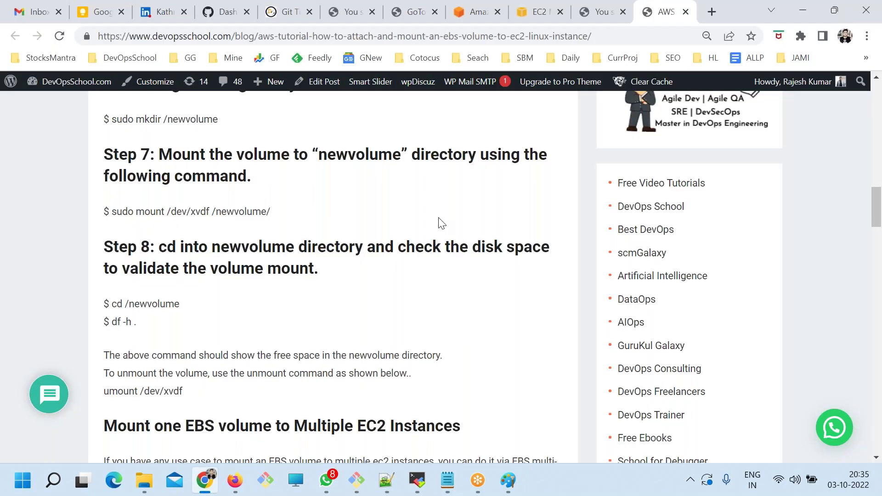
pyautogui.click(526, 15)
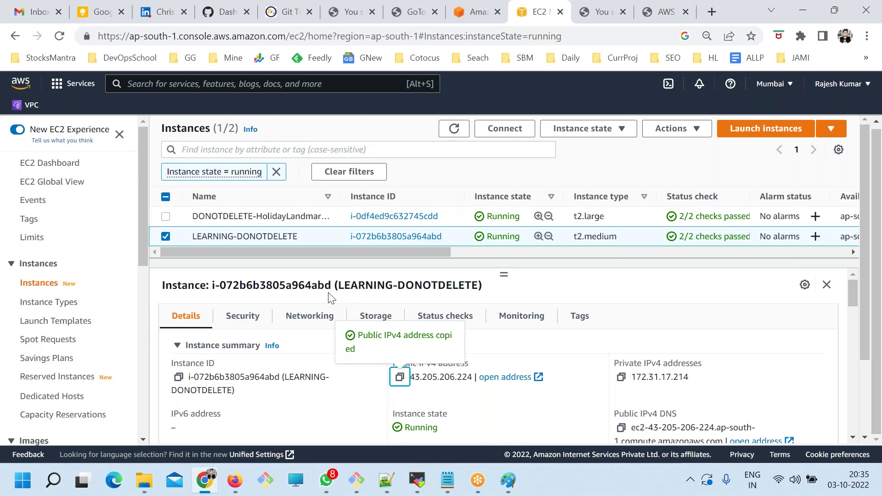
pyautogui.scroll(-3, 84, 354)
pyautogui.scroll(2, 84, 354)
pyautogui.scroll(-3, 71, 350)
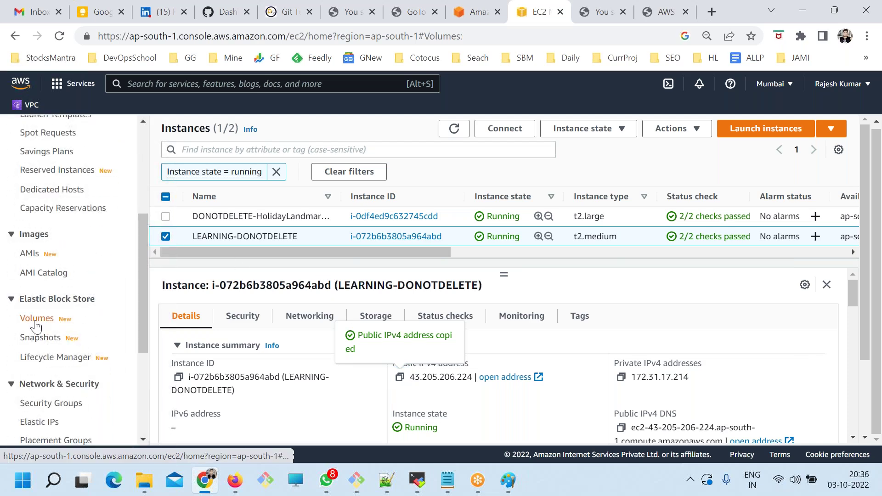
pyautogui.click(35, 318)
pyautogui.click(652, 151)
# Detach the TDEMO volume from its instance and confirm the detachment.
pyautogui.click(165, 276)
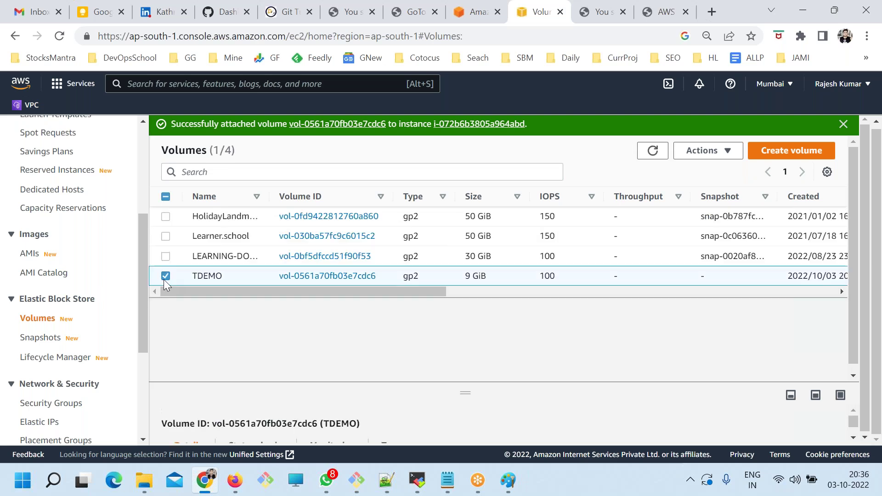
pyautogui.click(699, 154)
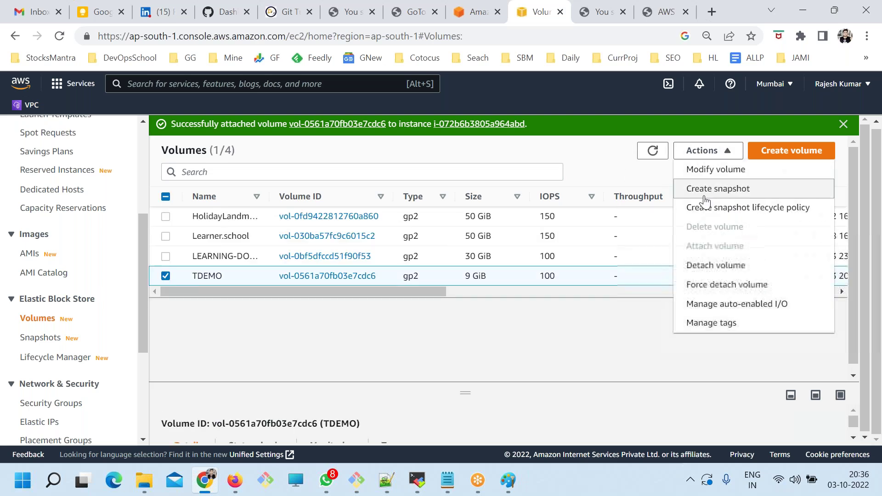
pyautogui.click(715, 267)
pyautogui.click(641, 345)
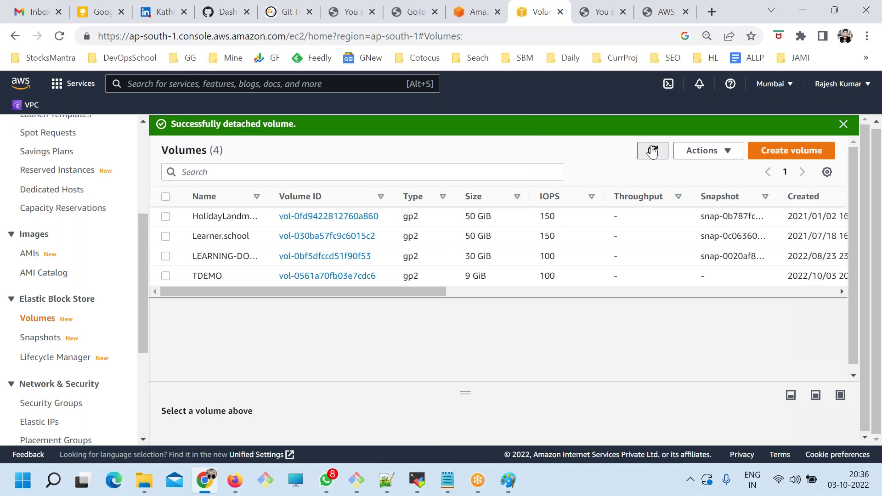
# Refresh the volumes list repeatedly to check the TDEMO volume's state and attached instance.
pyautogui.moveTo(418, 292); pyautogui.dragTo(446, 291)
pyautogui.hscroll(5, 617, 308)
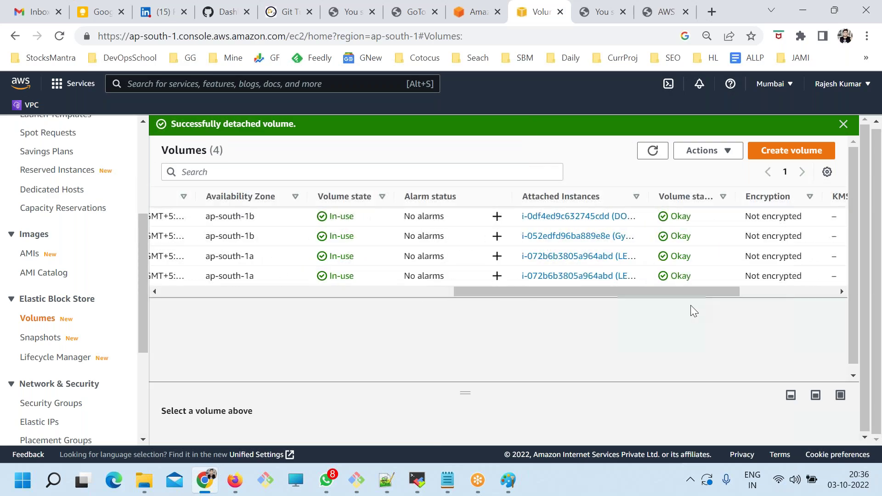
pyautogui.click(653, 151)
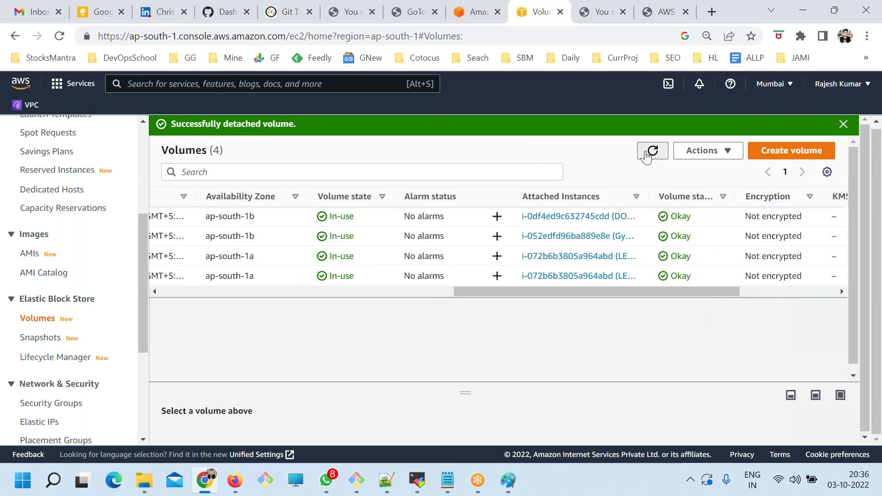
pyautogui.click(653, 151)
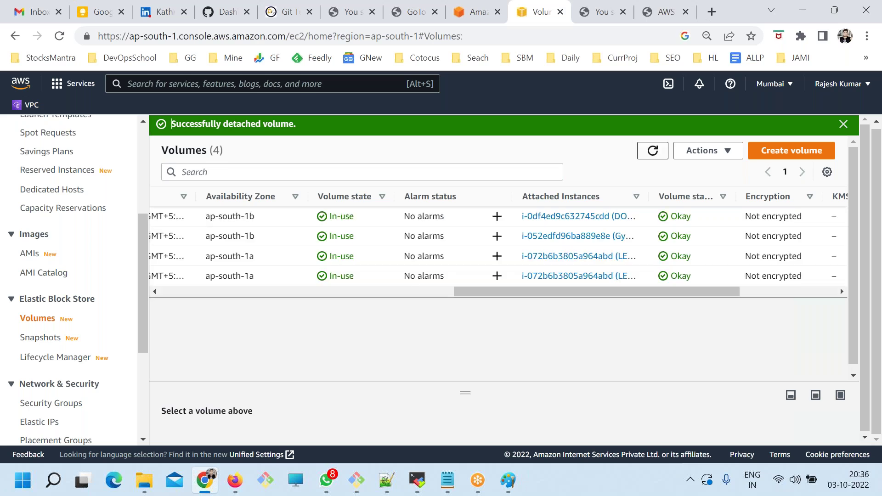
pyautogui.click(653, 151)
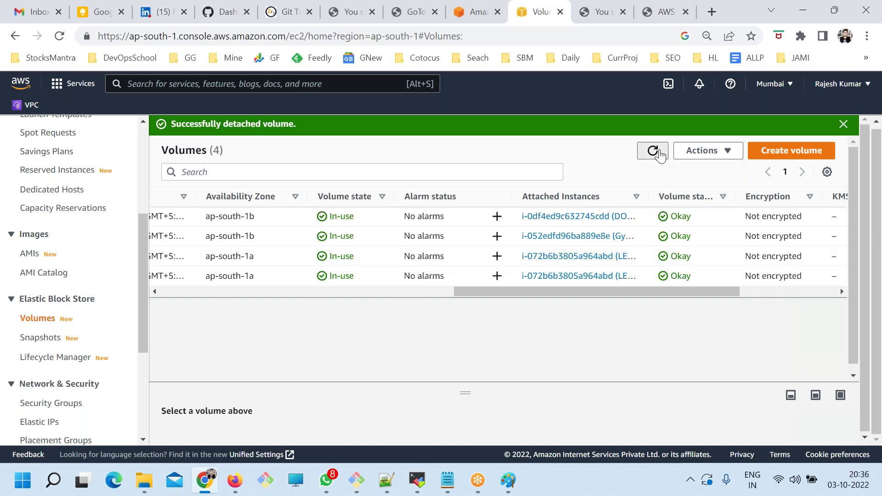
pyautogui.click(653, 150)
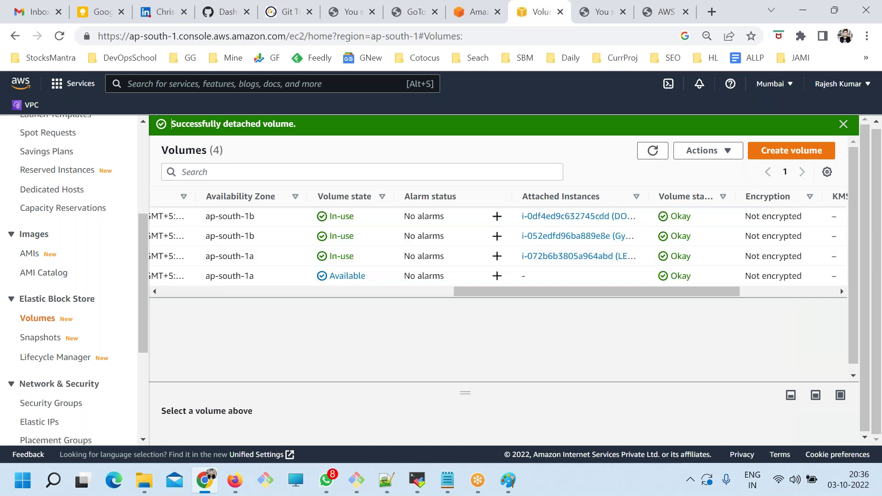
pyautogui.moveTo(382, 277); pyautogui.dragTo(340, 276)
# Delete the detached TDEMO volume and confirm the deletion.
pyautogui.moveTo(517, 291); pyautogui.dragTo(170, 291)
pyautogui.click(166, 277)
pyautogui.click(166, 276)
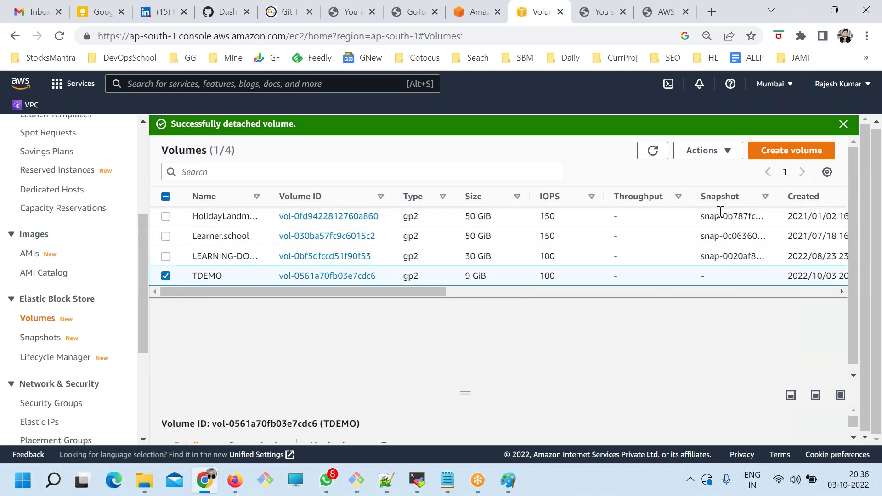
pyautogui.click(701, 153)
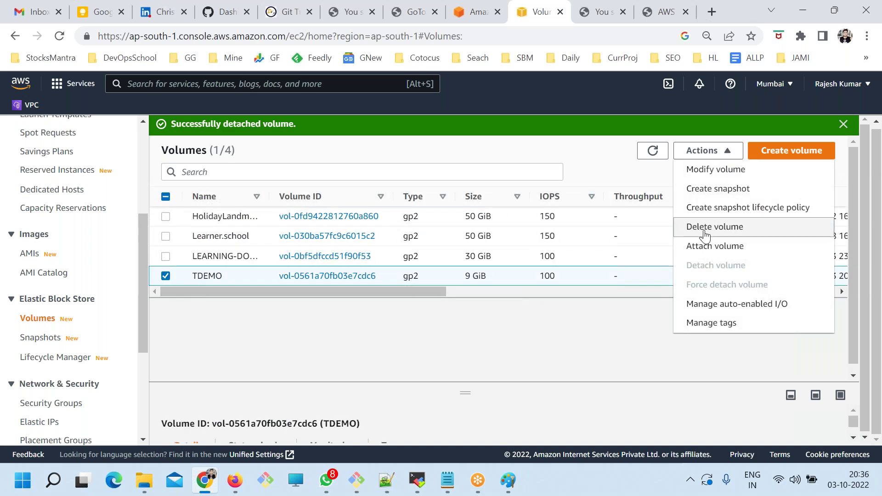
pyautogui.click(705, 227)
pyautogui.click(656, 345)
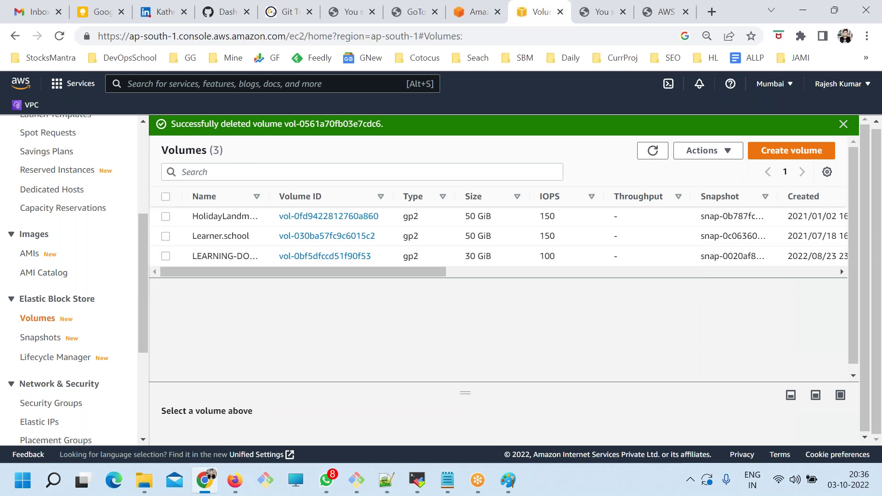
# Switch to Notepad, highlight the FILE storage line in the notes, and return to the AWS console.
pyautogui.hotkey('alt', 'Tab')
pyautogui.click(207, 225)
pyautogui.moveTo(345, 200); pyautogui.dragTo(11, 201)
pyautogui.hotkey('alt', 'Tab')
# Open the EFS service from the Storage category of the AWS services list.
pyautogui.click(67, 84)
pyautogui.scroll(-1, 294, 323)
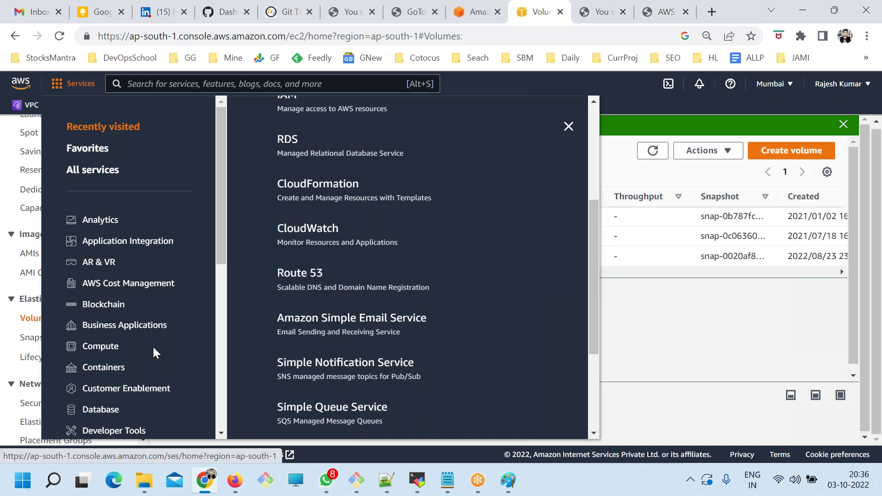
pyautogui.scroll(-4, 153, 345)
pyautogui.scroll(-3, 151, 367)
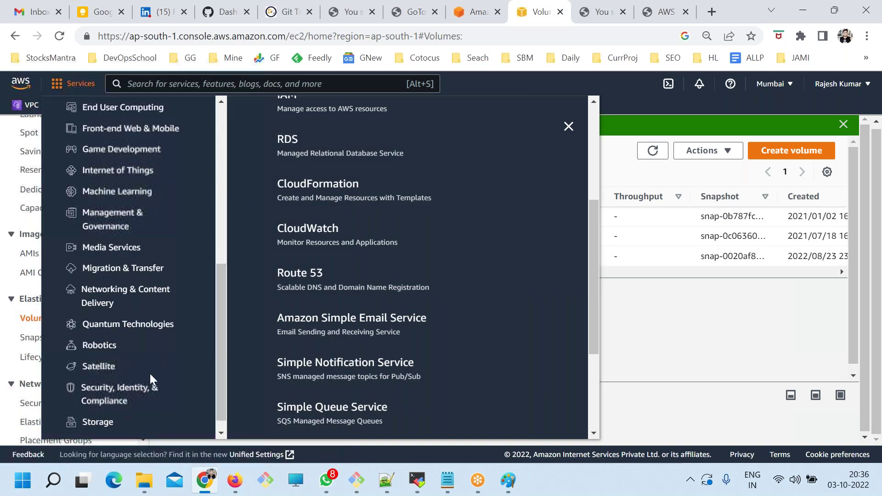
pyautogui.click(98, 412)
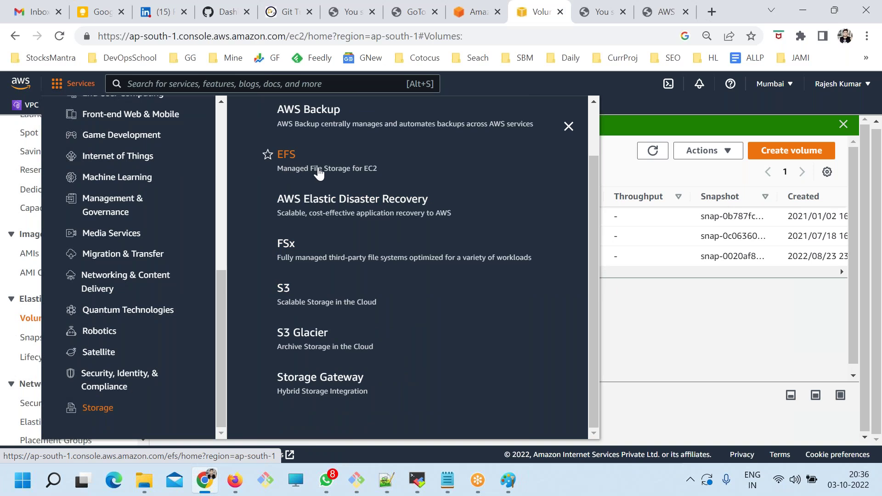
pyautogui.click(287, 156)
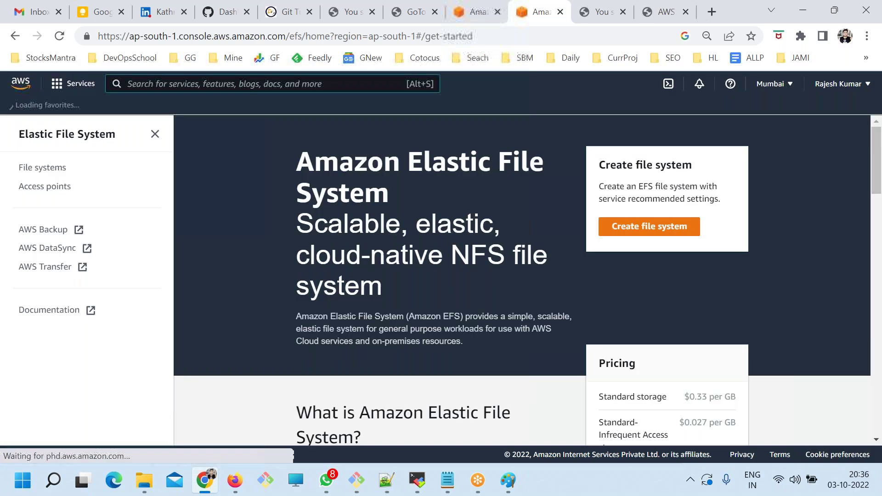
# Switch to Notepad and highlight the FILE and BLOCK storage sections in turn to compare them.
pyautogui.hotkey('alt', 'Tab')
pyautogui.click(196, 221)
pyautogui.moveTo(236, 232); pyautogui.dragTo(11, 184)
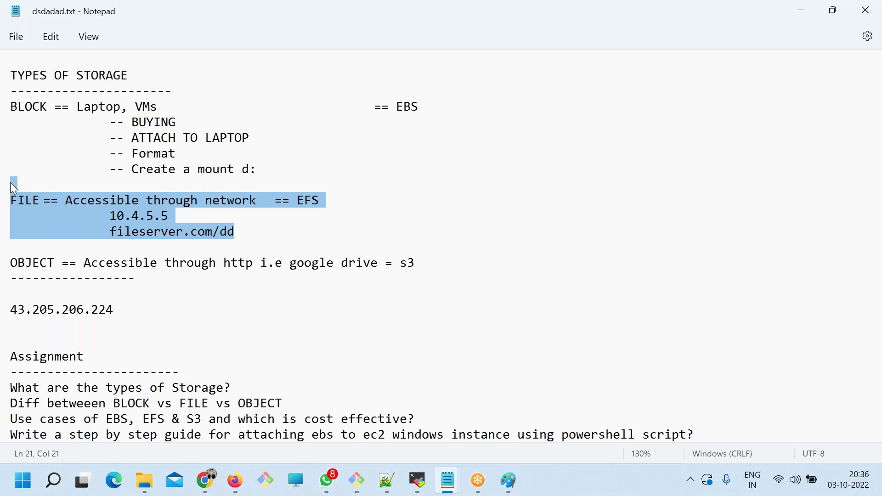
pyautogui.click(124, 169)
pyautogui.moveTo(260, 169); pyautogui.dragTo(8, 98)
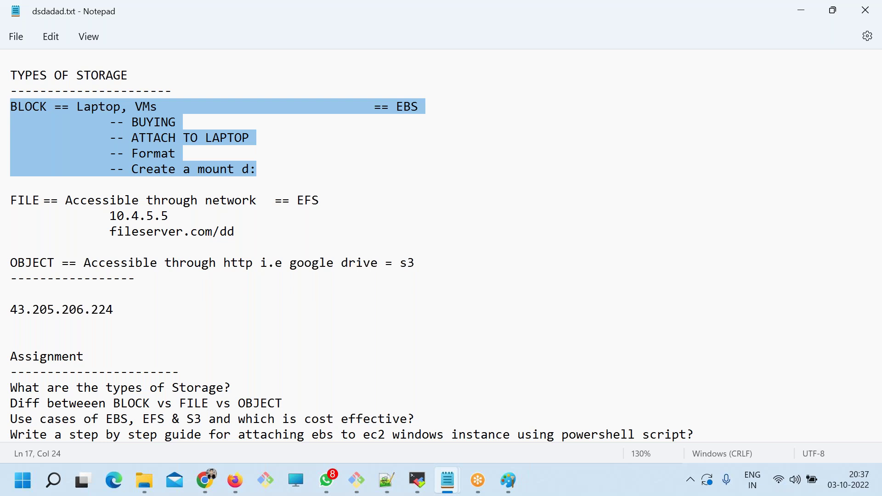
pyautogui.tripleClick(168, 198)
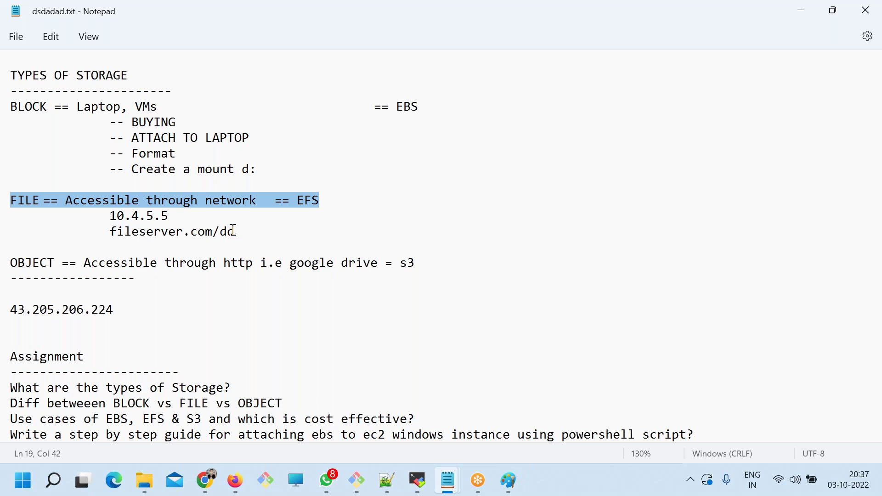
pyautogui.click(349, 252)
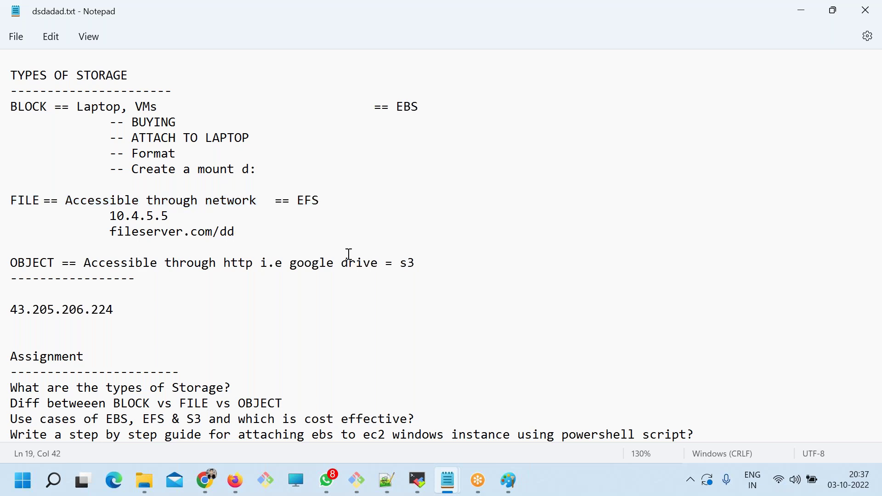
# Switch back to the Elastic File System page in Chrome and review its storage pricing per GB.
pyautogui.hotkey('alt', 'Tab')
pyautogui.scroll(-2, 417, 284)
pyautogui.scroll(2, 427, 267)
pyautogui.scroll(-4, 650, 297)
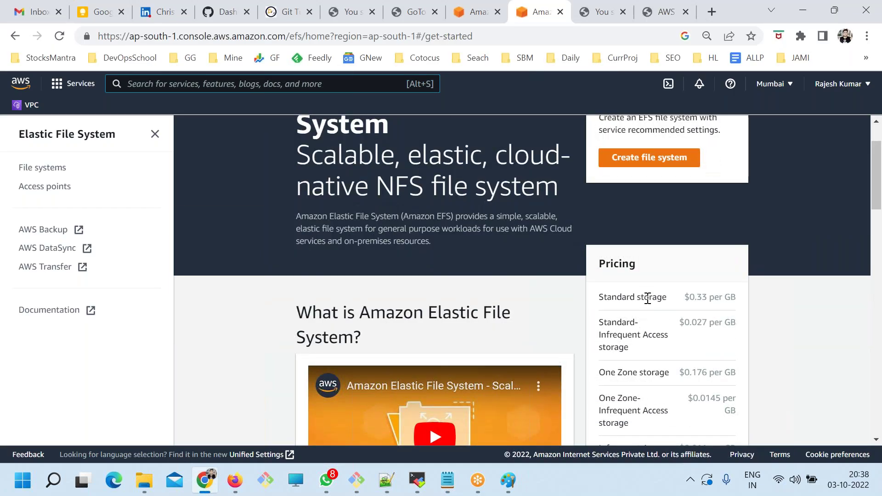
pyautogui.moveTo(650, 155); pyautogui.dragTo(710, 340)
pyautogui.scroll(4, 342, 257)
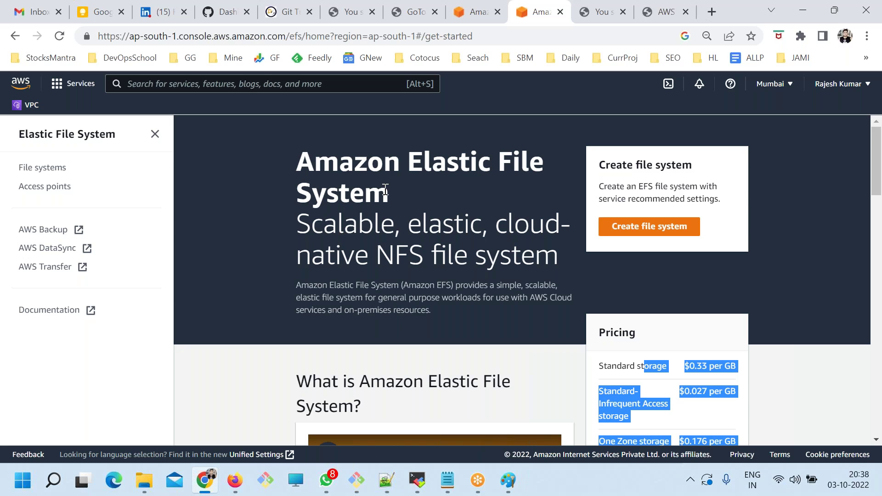
# Start creating an EFS file system with the recommended settings and name it aws-demo.
pyautogui.hotkey('ctrl', '-')
pyautogui.hotkey('ctrl', '-')
pyautogui.click(624, 209)
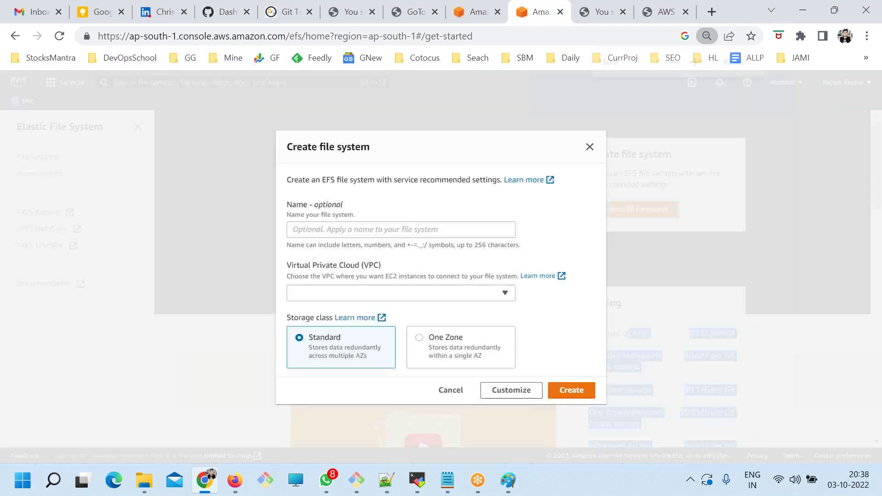
pyautogui.click(375, 219)
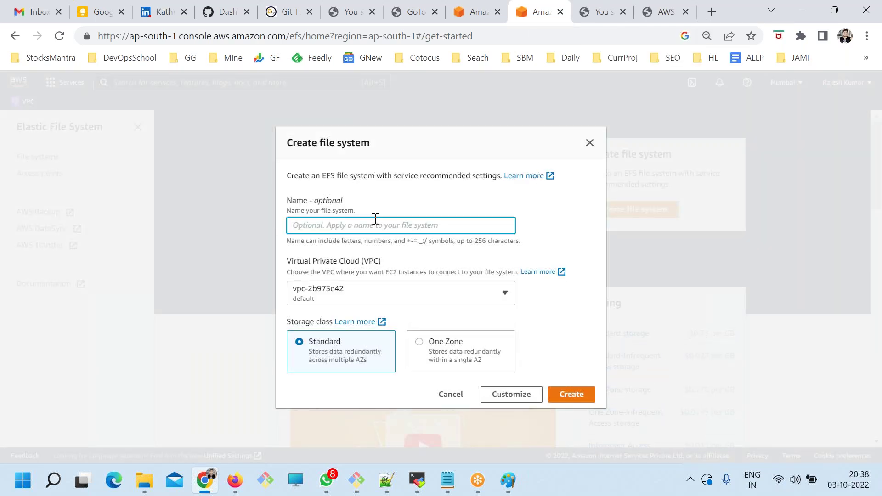
pyautogui.write('aws-demo')
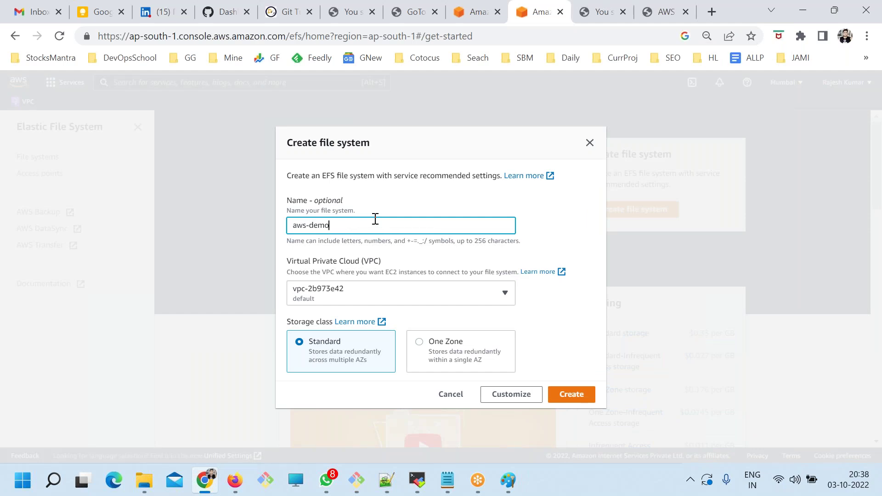
pyautogui.hotkey('ctrl', 'a')
pyautogui.click(347, 271)
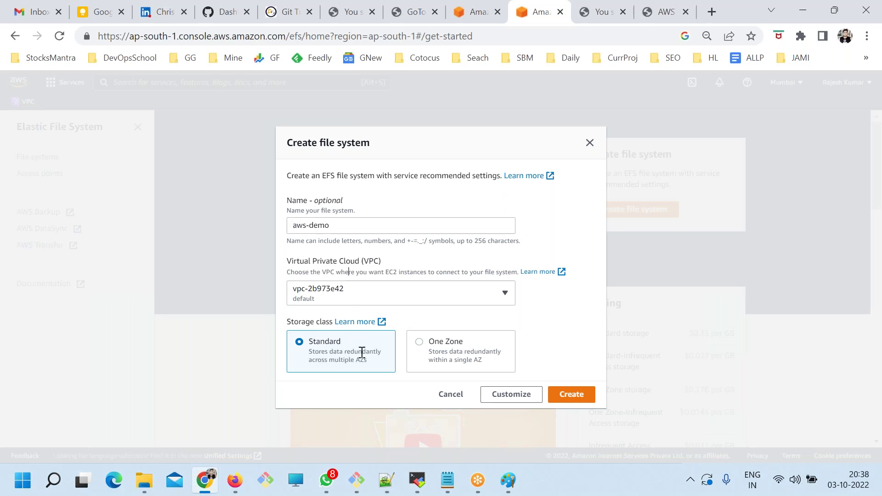
# Highlight the Standard and One Zone storage class descriptions to compare them, keeping Standard selected.
pyautogui.moveTo(310, 363); pyautogui.dragTo(366, 363)
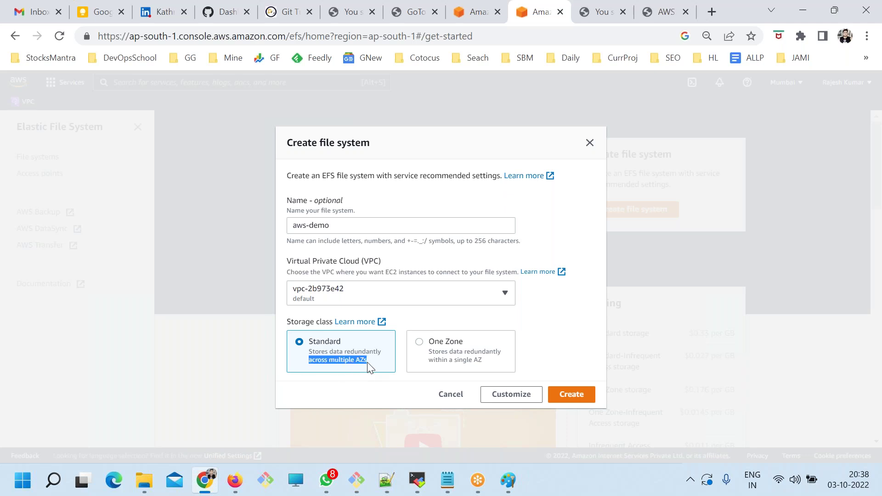
pyautogui.moveTo(486, 366); pyautogui.dragTo(409, 339)
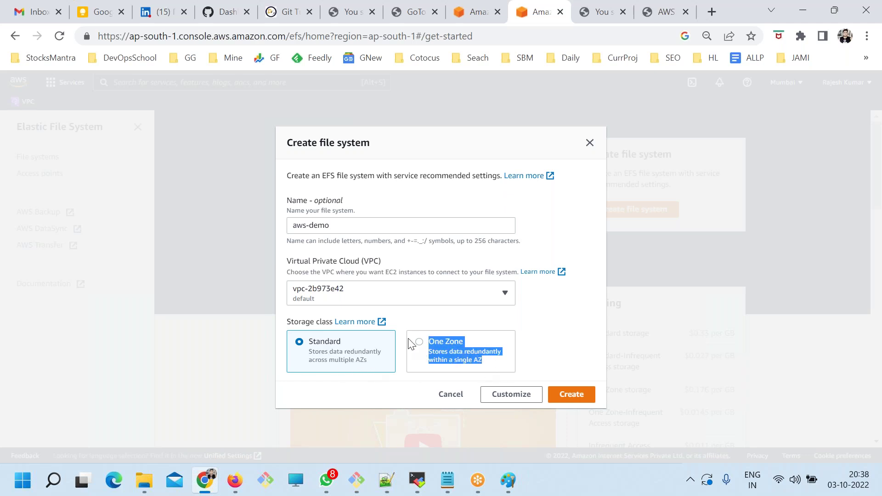
pyautogui.click(334, 357)
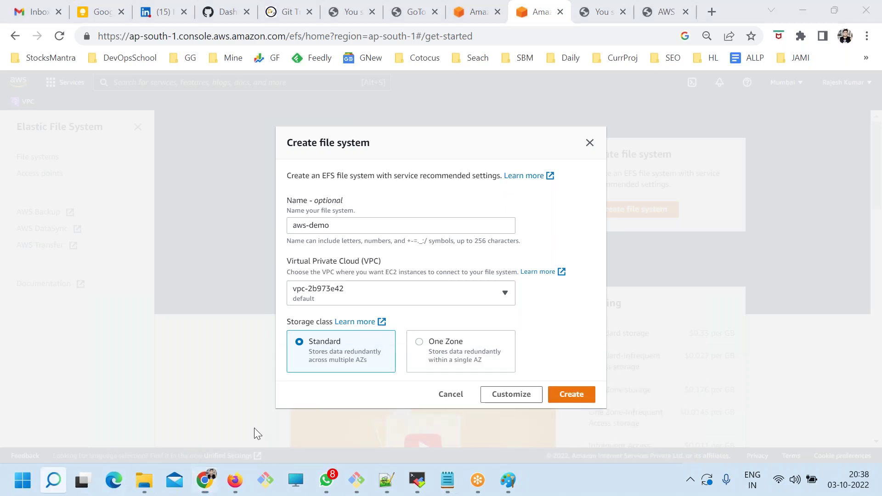
# Capture the Create file system dialog with Snipping Tool and maximize the Snipping Tool window.
pyautogui.click(53, 480)
pyautogui.click(97, 168)
pyautogui.click(102, 73)
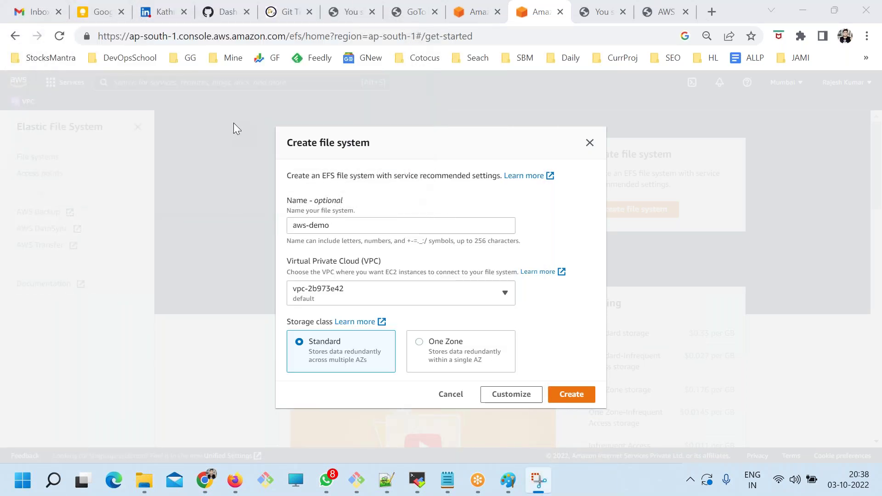
pyautogui.moveTo(257, 113); pyautogui.dragTo(625, 427)
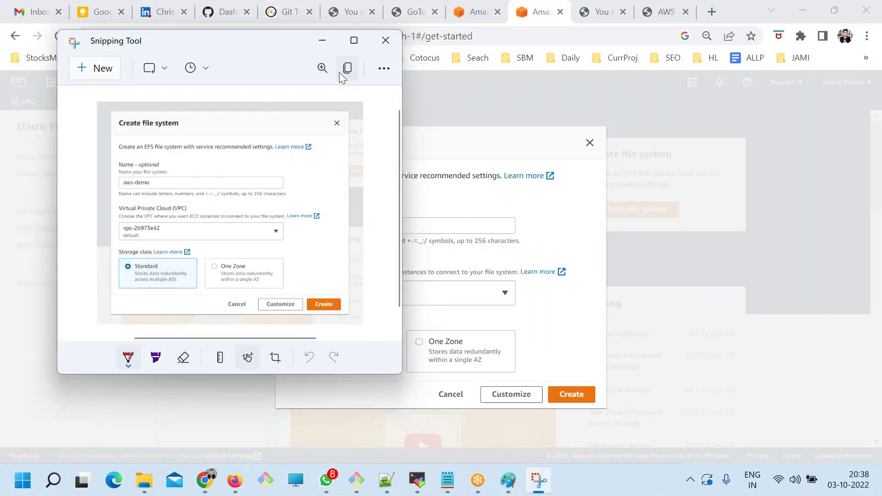
pyautogui.click(354, 41)
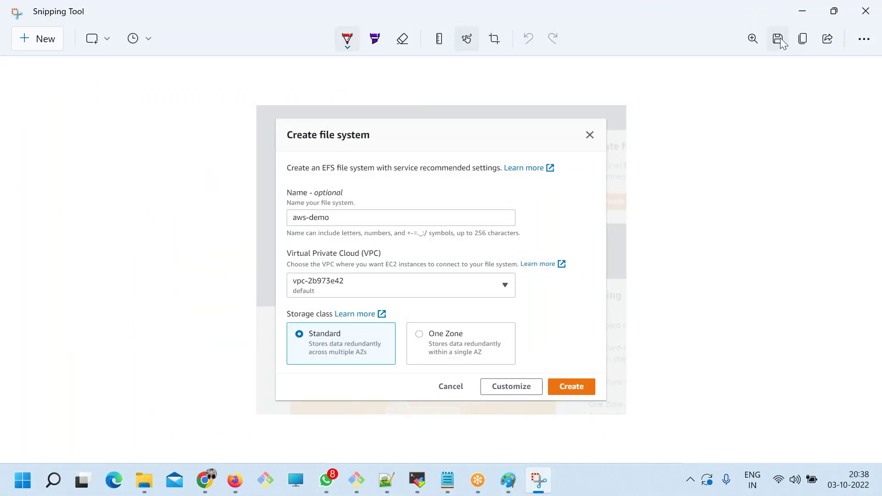
# Save the dialog screenshot to the Desktop as the JPG file aws-efs-1.
pyautogui.hotkey('ctrl', 's')
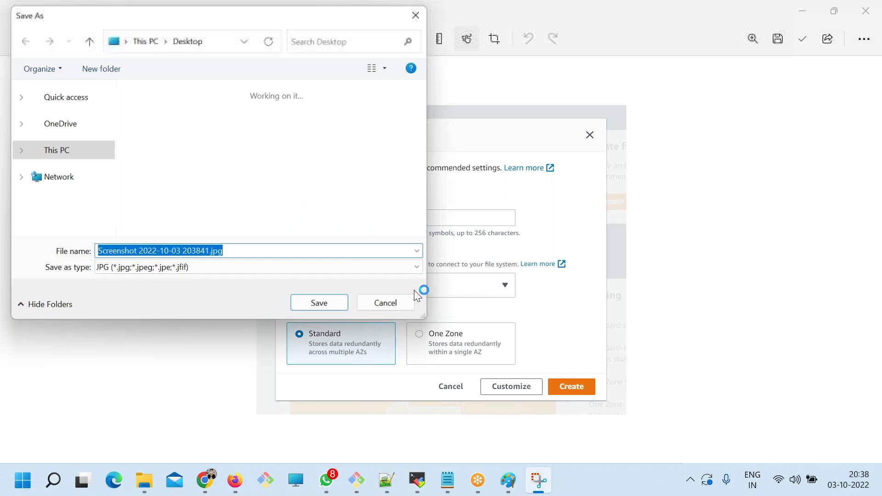
pyautogui.write('efs-1')
pyautogui.hotkey('ctrl', 'a')
pyautogui.click(97, 255)
pyautogui.write('aws-')
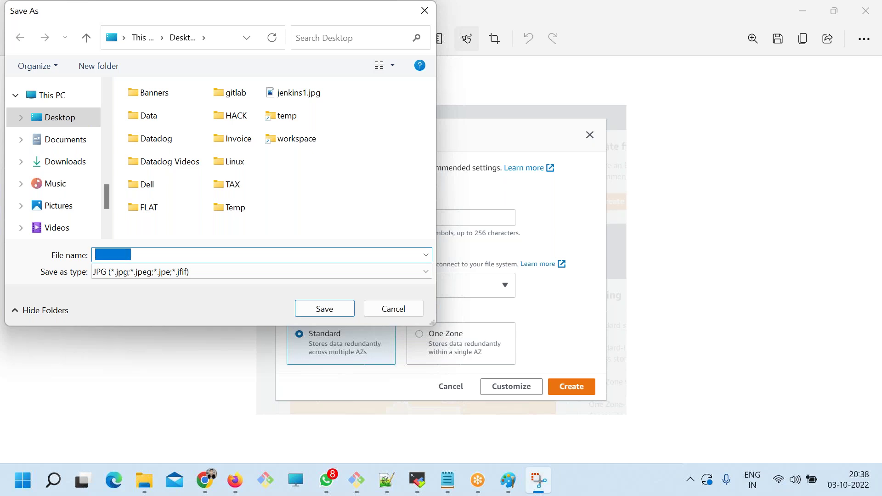
pyautogui.press('Return')
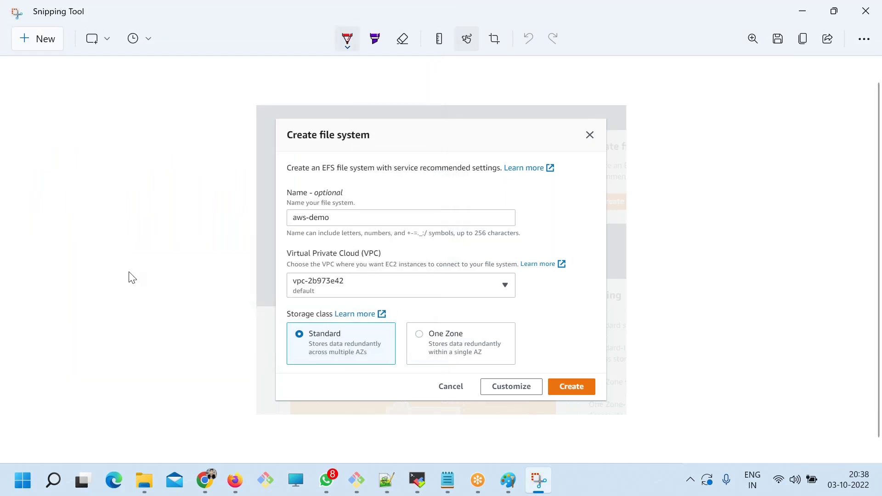
# Switch back to Chrome, create the aws-demo file system and dismiss the success notification.
pyautogui.click(207, 479)
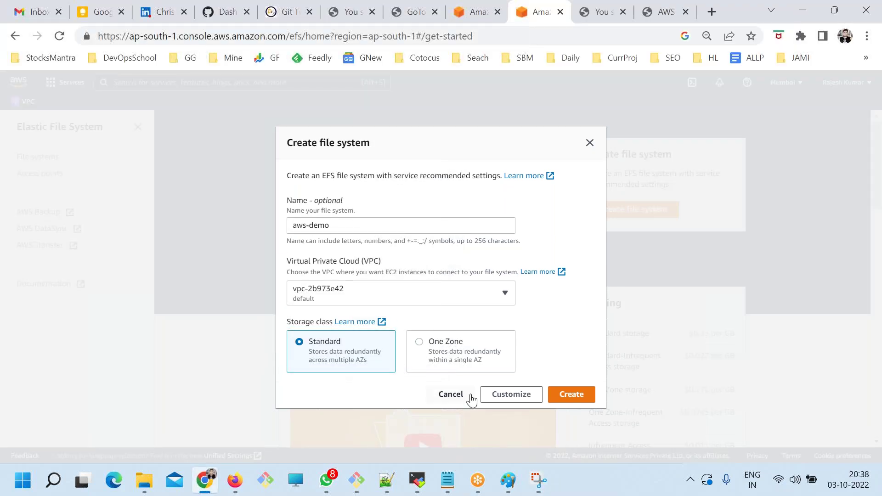
pyautogui.click(571, 395)
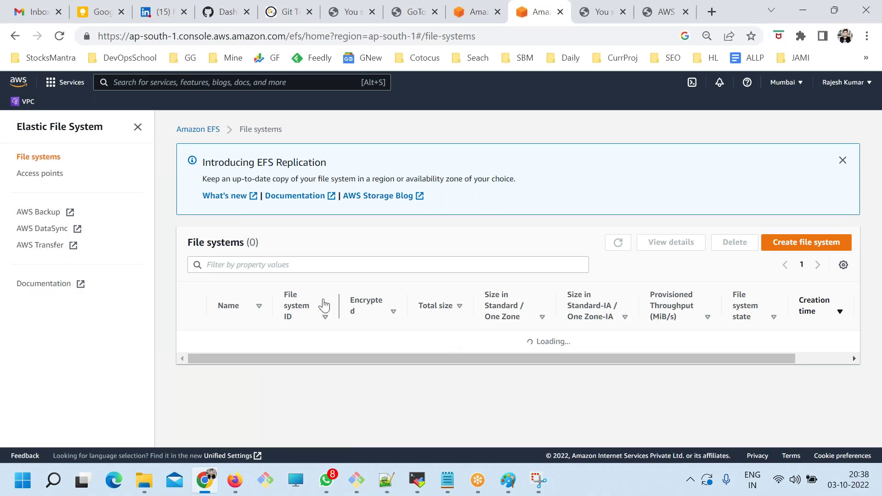
pyautogui.moveTo(323, 417); pyautogui.dragTo(353, 410)
pyautogui.moveTo(769, 400); pyautogui.dragTo(707, 410)
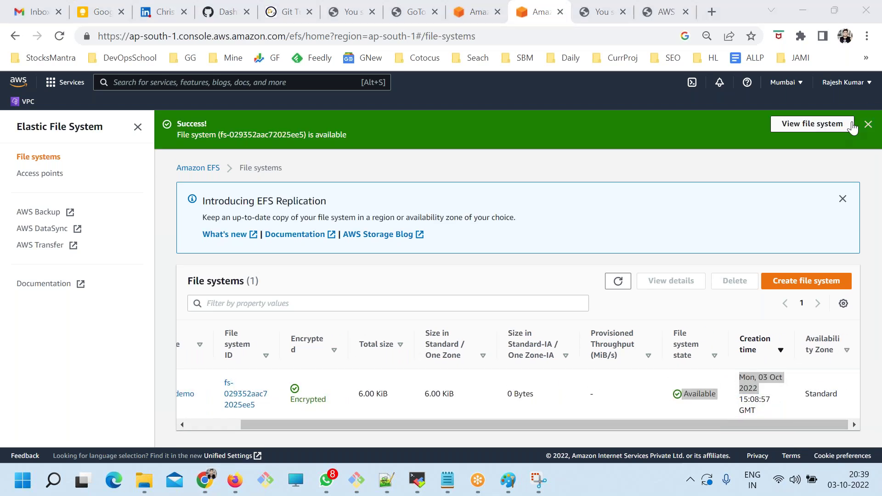
pyautogui.click(866, 124)
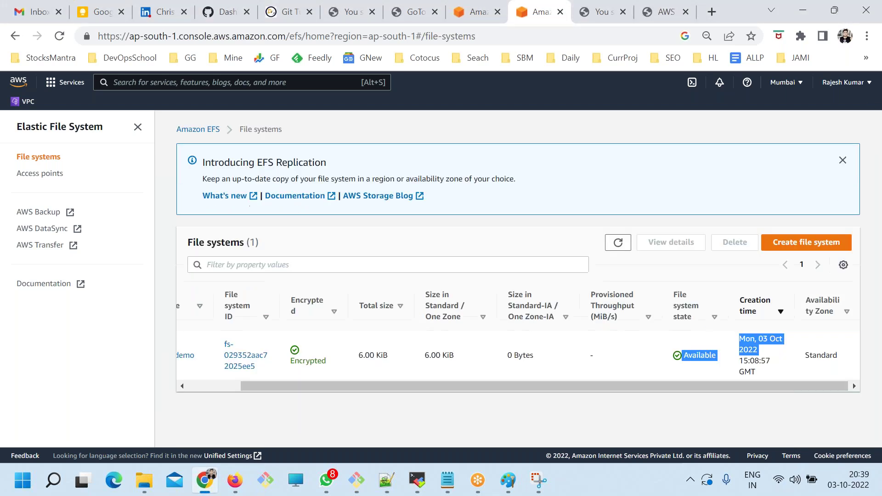
# Refresh the file systems list and check the state of the aws-demo file system.
pyautogui.click(618, 242)
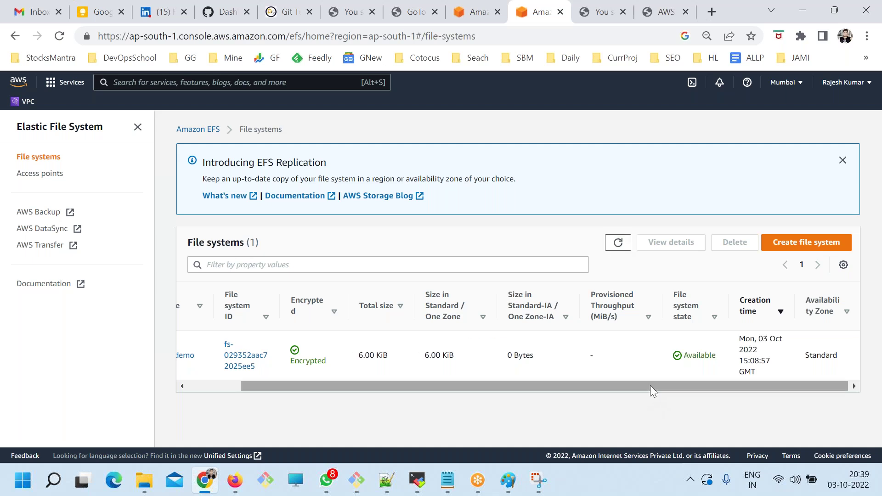
pyautogui.doubleClick(712, 355)
pyautogui.moveTo(289, 386); pyautogui.dragTo(236, 386)
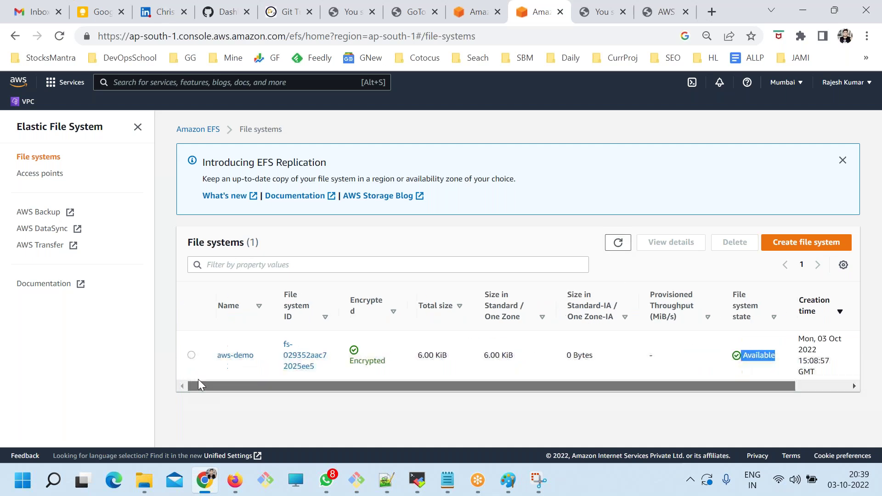
# Open the aws-demo file system's details and highlight its DNS name.
pyautogui.click(235, 356)
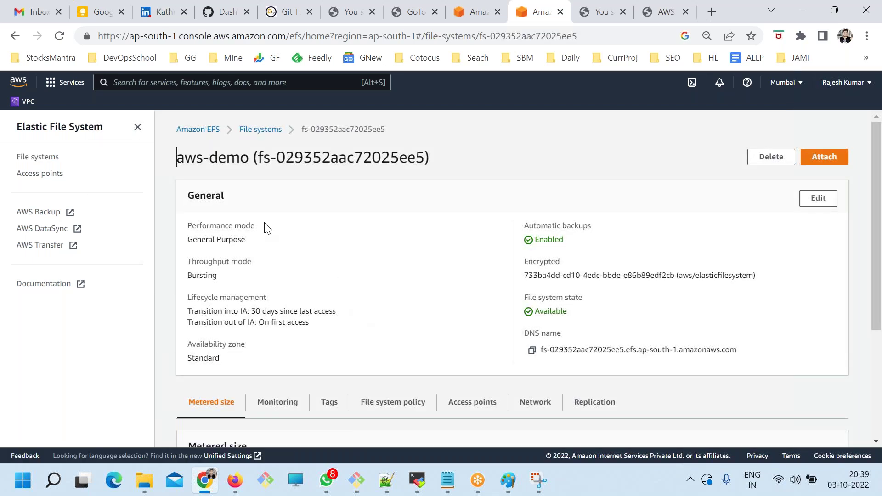
pyautogui.scroll(-1, 335, 237)
pyautogui.hotkey('ctrl', '-')
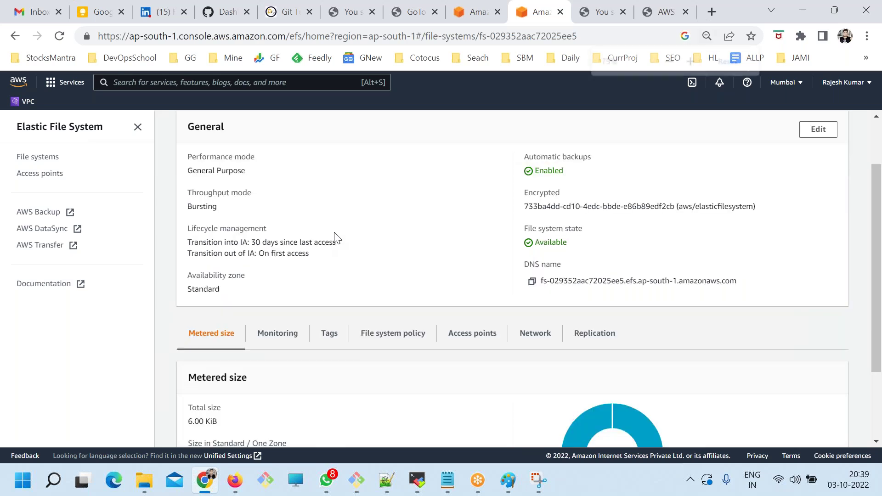
pyautogui.scroll(1, 334, 237)
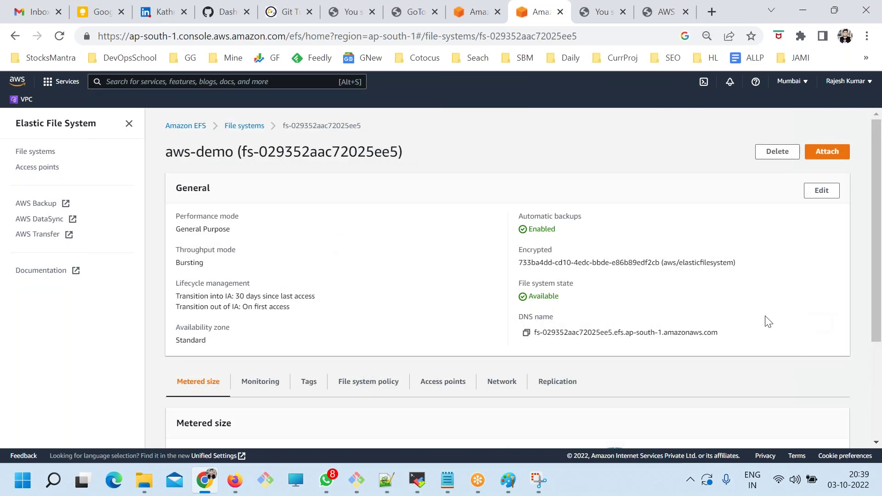
pyautogui.moveTo(730, 336); pyautogui.dragTo(528, 331)
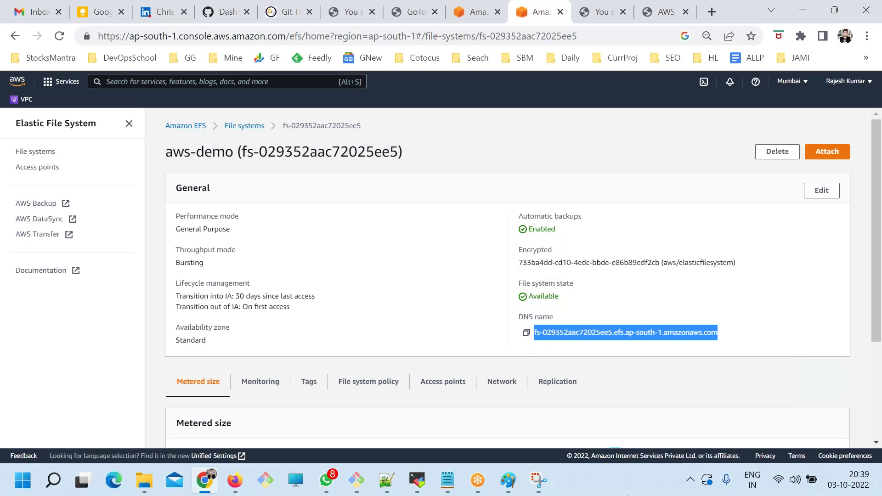
# Capture the aws-demo details page with Snipping Tool and circle the DNS name in red pen.
pyautogui.click(539, 480)
pyautogui.click(46, 36)
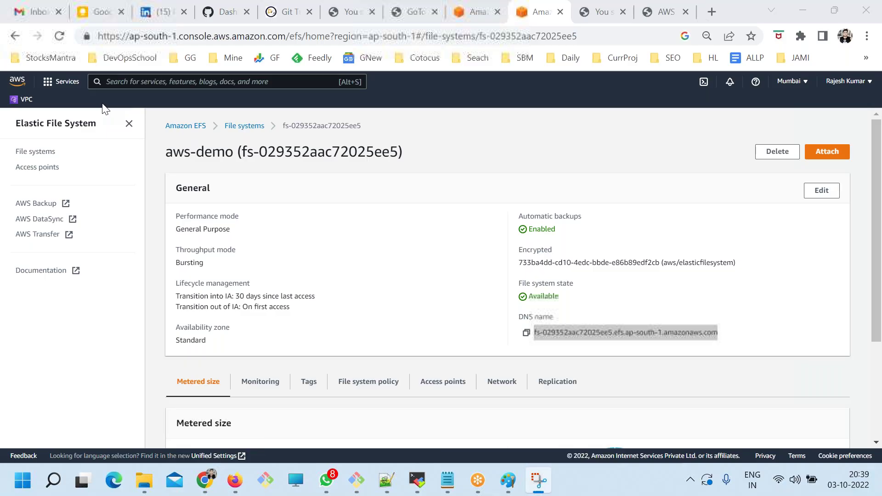
pyautogui.moveTo(20, 93); pyautogui.dragTo(816, 440)
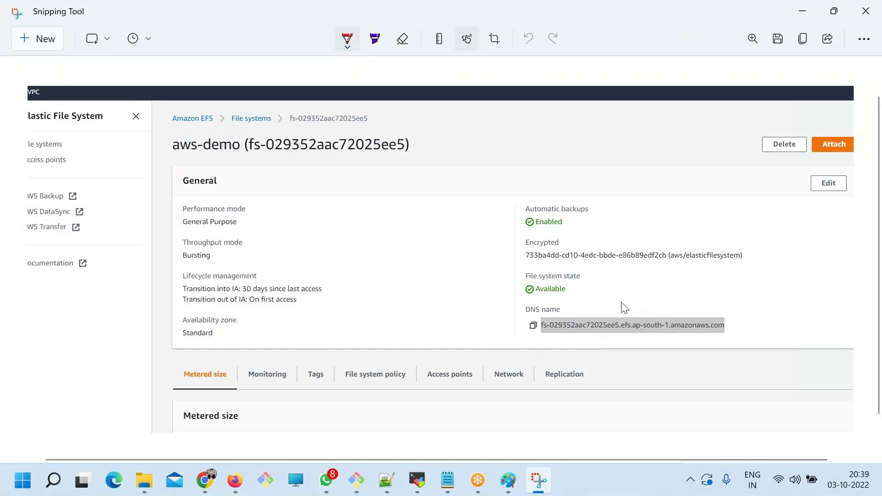
pyautogui.moveTo(624, 307)
pyautogui.mouseDown()
pyautogui.moveTo(508, 317)
pyautogui.moveTo(592, 348)
pyautogui.moveTo(742, 321)
pyautogui.moveTo(618, 300)
pyautogui.mouseUp()
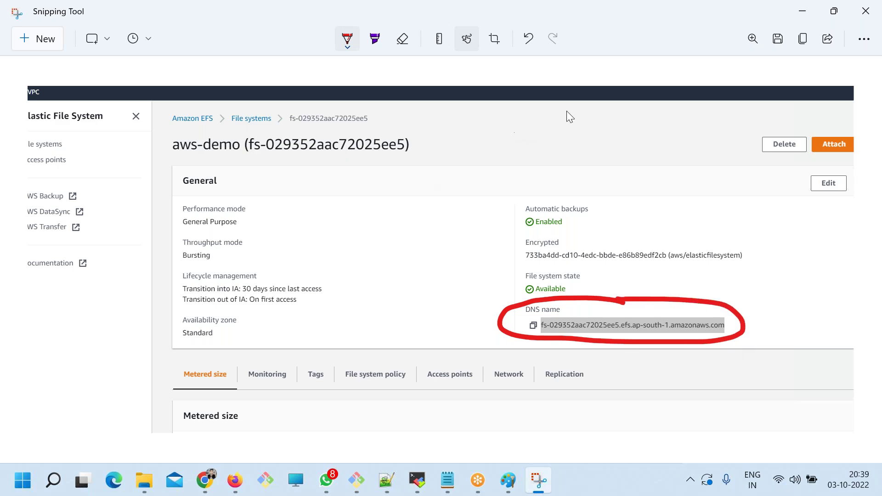
# Save the screenshot with the circled DNS name to the Desktop as the JPG file aws-efs-2.
pyautogui.hotkey('ctrl', 'c')
pyautogui.hotkey('alt', 'Tab')
pyautogui.hotkey('alt', 'Tab')
pyautogui.hotkey('ctrl', 's')
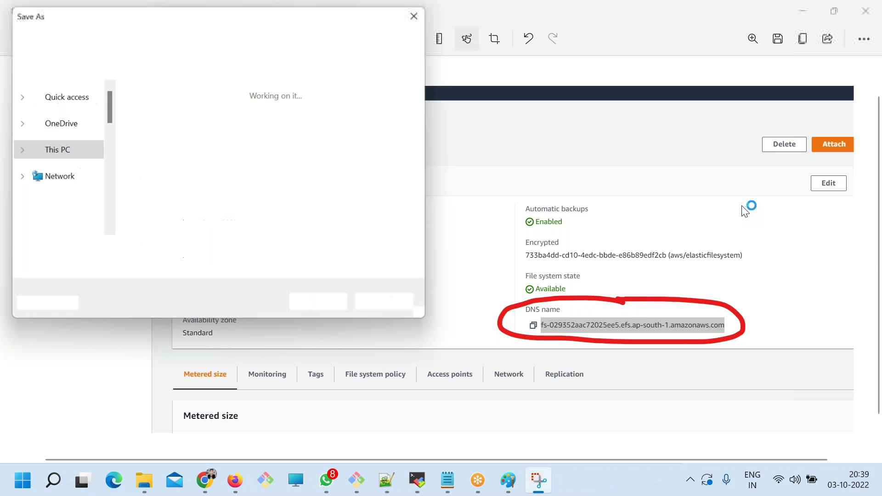
pyautogui.click(291, 95)
pyautogui.click(123, 260)
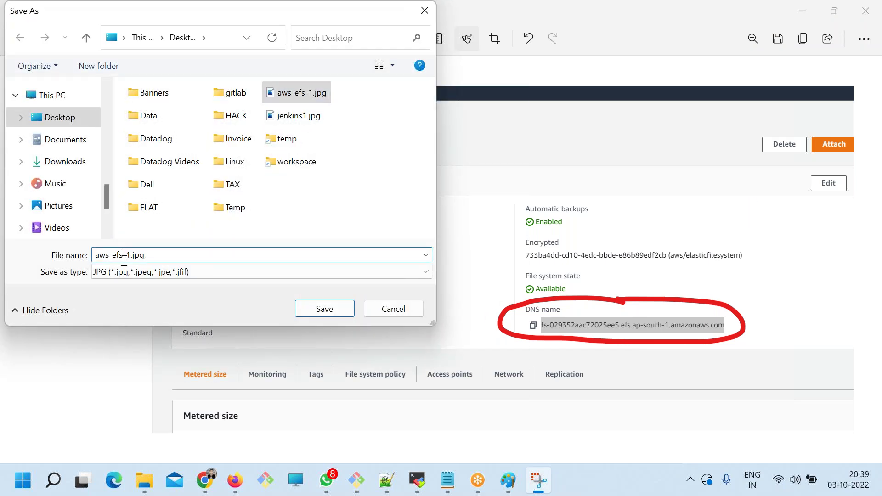
pyautogui.moveTo(128, 255); pyautogui.dragTo(164, 258)
pyautogui.write('2')
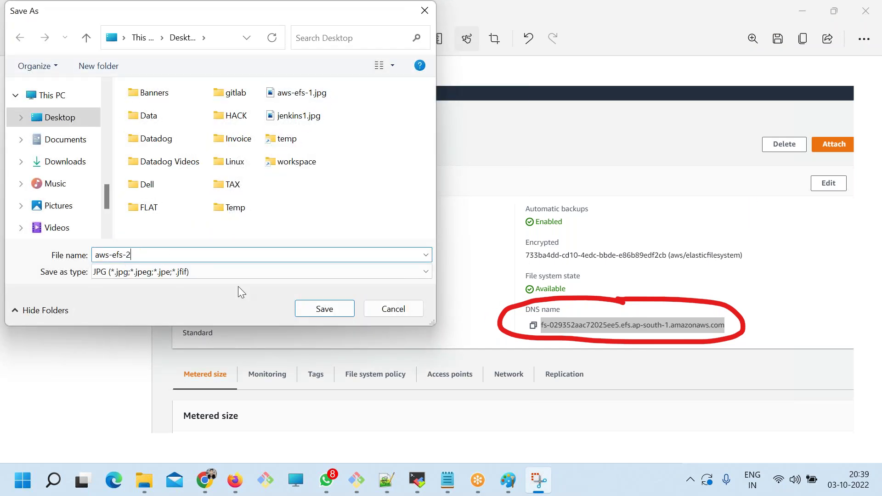
pyautogui.click(323, 307)
# Take another Snipping Tool capture of the aws-demo page in Chrome, circle the Delete and Attach buttons and add a red tick at Attach.
pyautogui.click(205, 480)
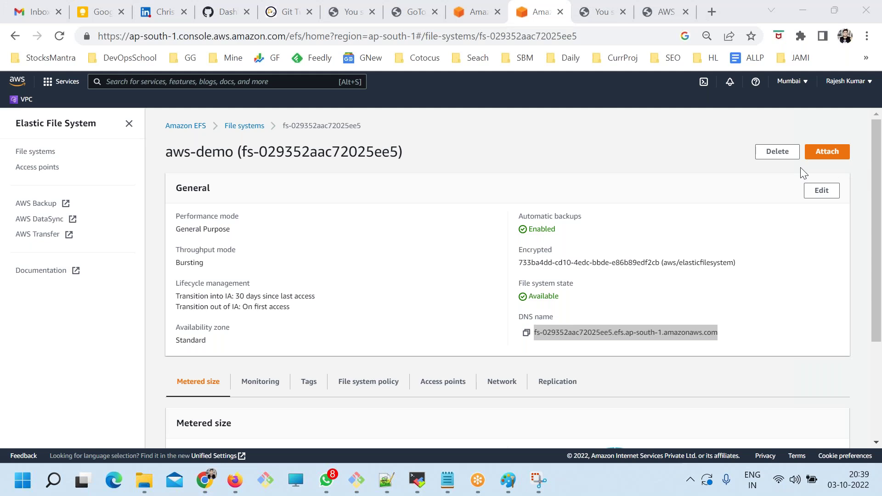
pyautogui.click(537, 481)
pyautogui.click(28, 40)
pyautogui.moveTo(167, 88); pyautogui.dragTo(871, 406)
pyautogui.moveTo(781, 137)
pyautogui.mouseDown()
pyautogui.moveTo(736, 143)
pyautogui.moveTo(792, 197)
pyautogui.moveTo(807, 154)
pyautogui.mouseUp()
pyautogui.moveTo(749, 151); pyautogui.dragTo(756, 150)
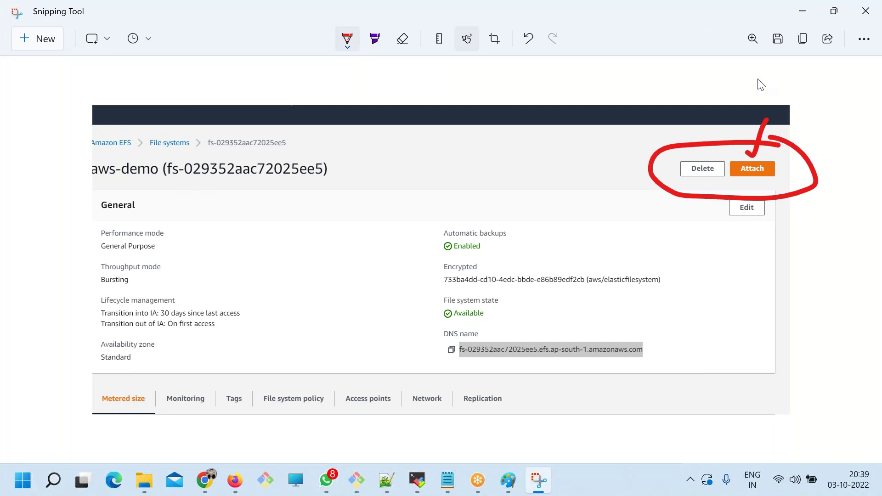
# Start saving the screenshot with the marked Attach button, using the existing aws-efs-2.jpg as the basis for its file name.
pyautogui.hotkey('ctrl', 's')
pyautogui.click(301, 115)
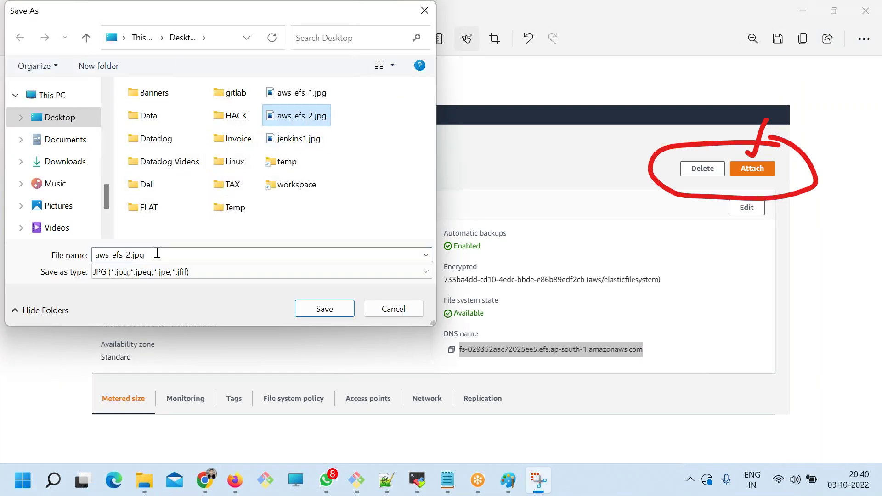
# Save the annotated file-system screenshot to the Desktop as a JPG named aws-efs-3.
pyautogui.moveTo(125, 255); pyautogui.dragTo(165, 256)
pyautogui.write('3')
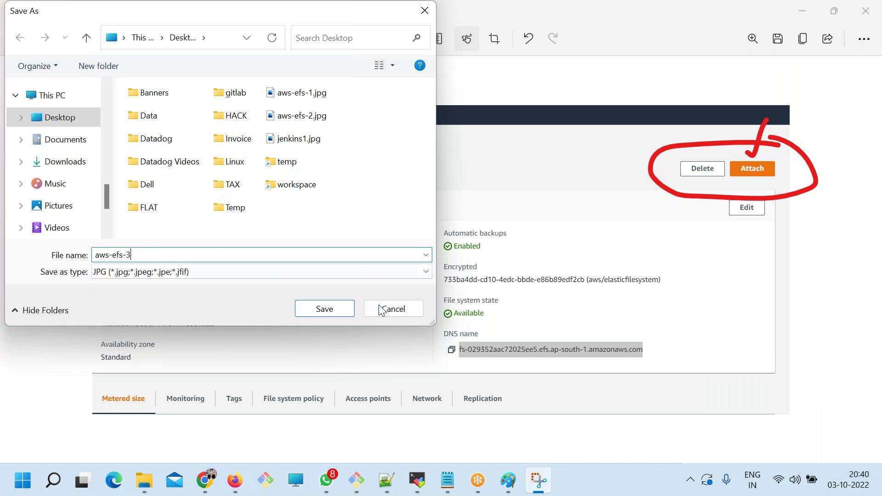
pyautogui.click(346, 307)
# Switch to Chrome, open the attach instructions for the aws-demo file system and highlight the EFS mount helper command.
pyautogui.click(205, 480)
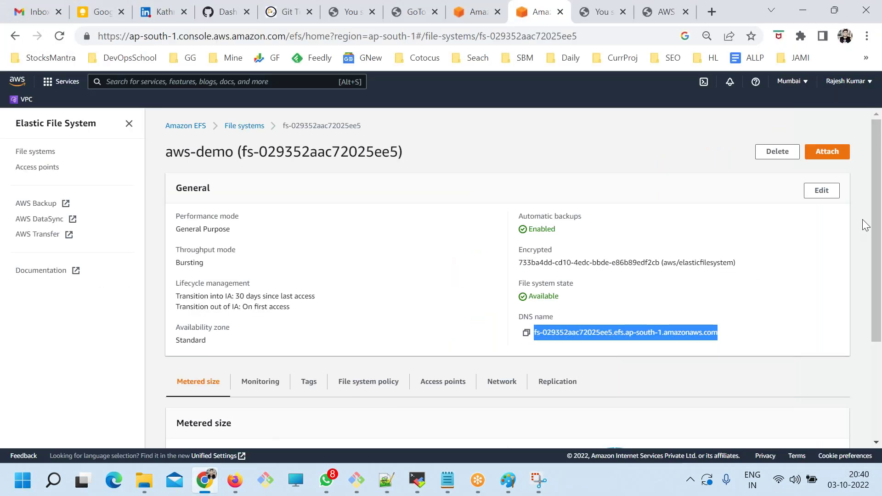
pyautogui.click(746, 303)
pyautogui.click(827, 153)
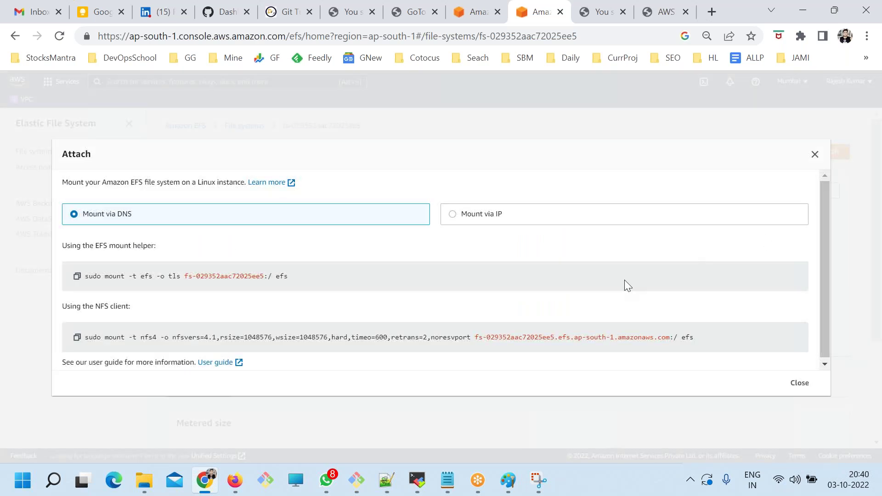
pyautogui.press('super+shift+s')
pyautogui.moveTo(87, 276); pyautogui.dragTo(316, 284)
pyautogui.click(329, 278)
# Examine the NFS client command under Mount via IP for availability zone ap-south-1a, and return to Mount via DNS.
pyautogui.click(482, 214)
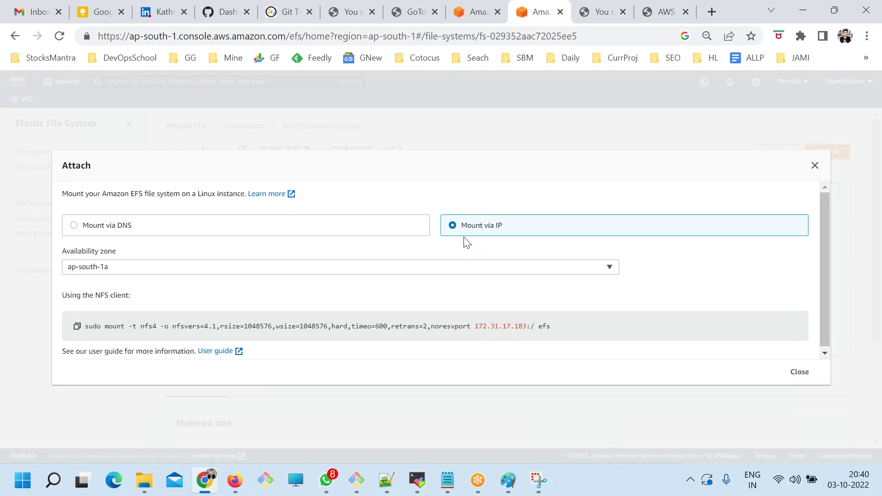
pyautogui.click(464, 267)
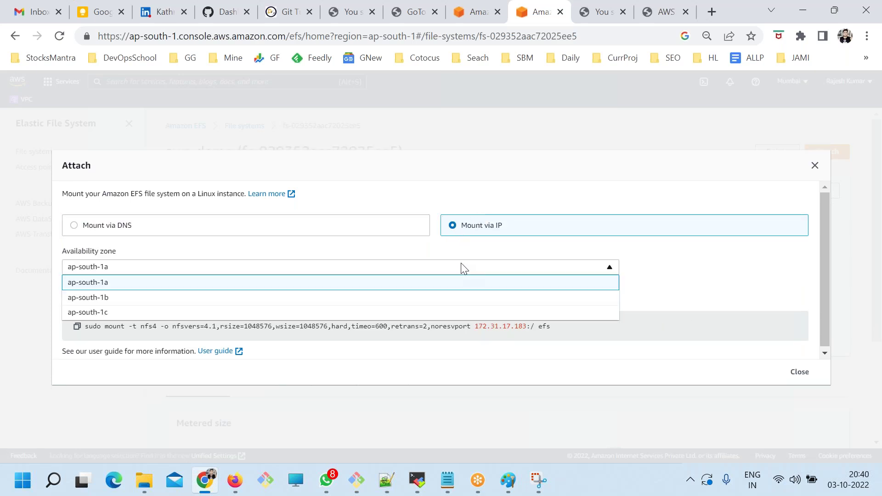
pyautogui.click(96, 282)
pyautogui.moveTo(571, 334); pyautogui.dragTo(84, 326)
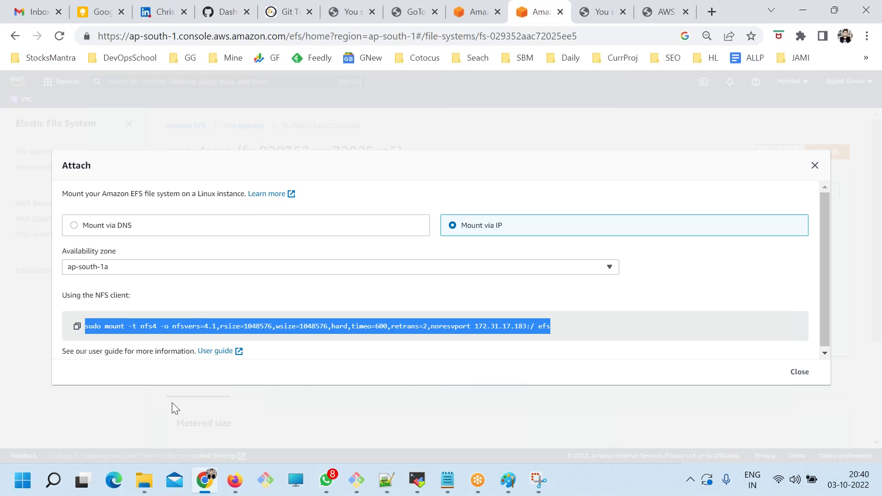
pyautogui.moveTo(475, 327); pyautogui.dragTo(491, 331)
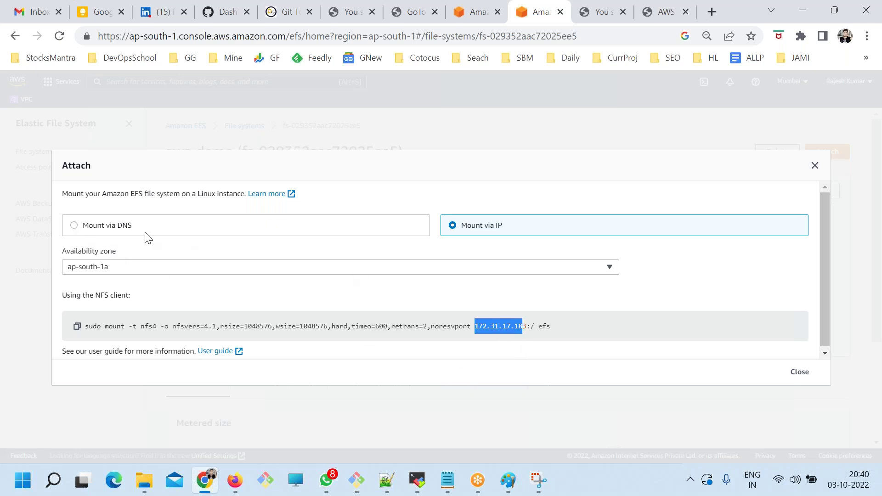
pyautogui.click(74, 225)
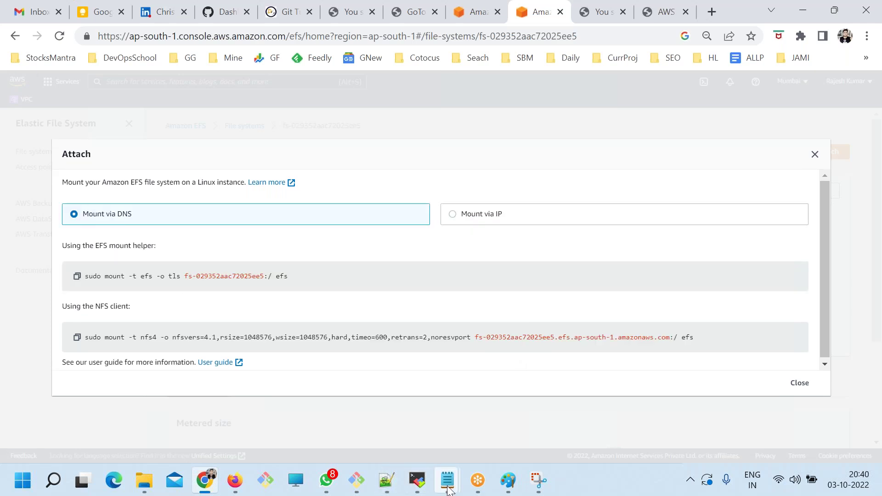
# Review the example IP and fileserver.com/dd lines under FILE storage in the dsdadad.txt notes in Notepad, and return to Chrome.
pyautogui.moveTo(447, 480)
pyautogui.click(462, 381)
pyautogui.moveTo(234, 231); pyautogui.dragTo(107, 217)
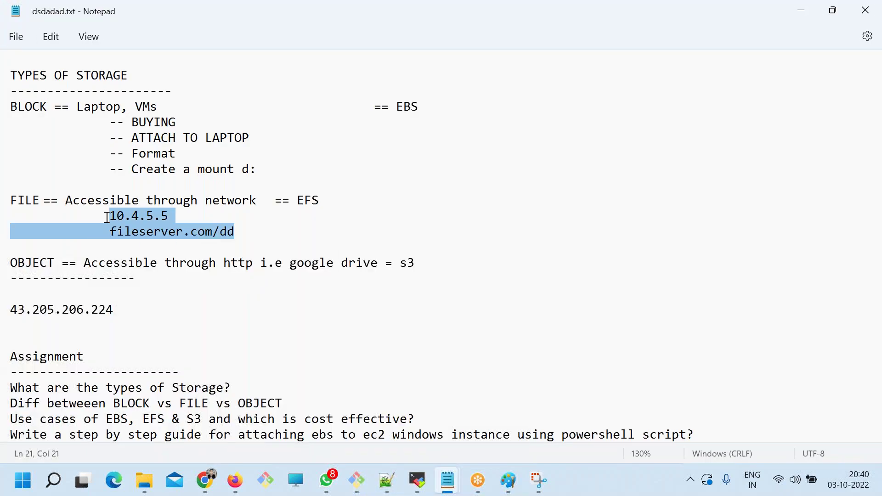
pyautogui.hotkey('alt', 'Tab')
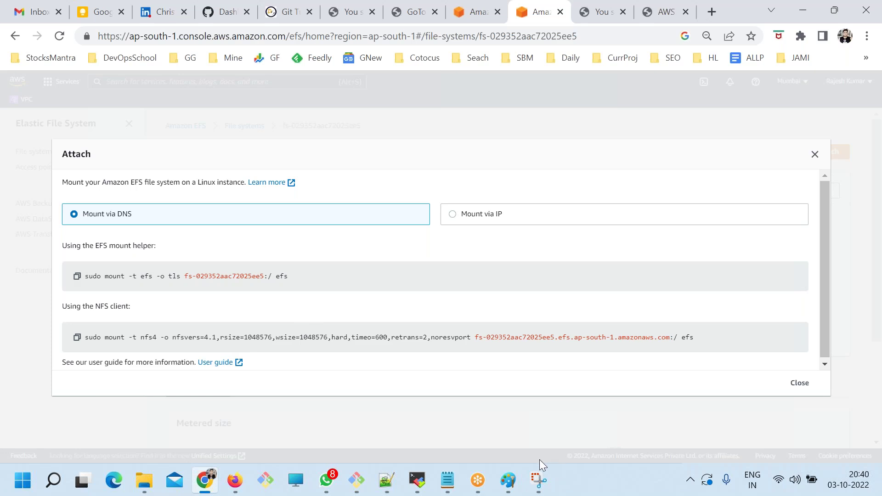
# Capture a rectangular snip of the whole Attach dialog with Snipping Tool.
pyautogui.click(538, 480)
pyautogui.click(30, 42)
pyautogui.moveTo(51, 129); pyautogui.dragTo(835, 425)
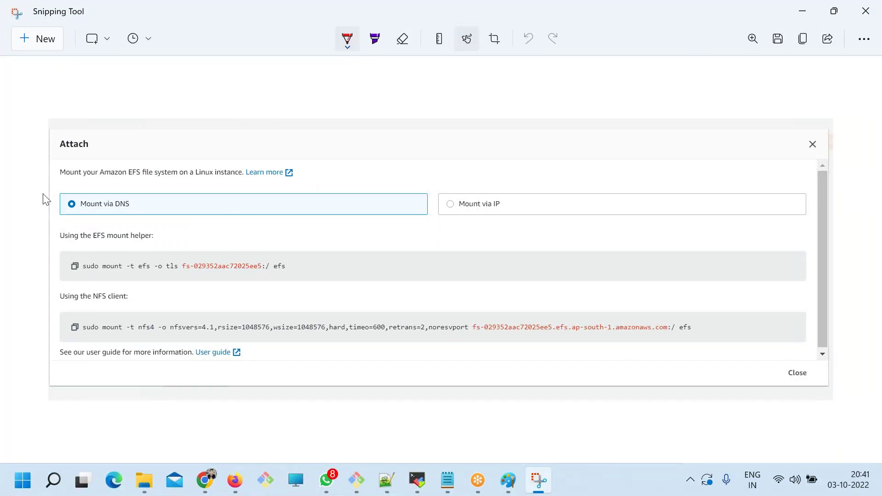
# Label Mount via DNS as 1, Mount via IP as 2, and the two mount commands as A and B in red pen.
pyautogui.moveTo(41, 193)
pyautogui.mouseDown()
pyautogui.moveTo(40, 217)
pyautogui.moveTo(33, 200)
pyautogui.mouseUp()
pyautogui.moveTo(33, 215); pyautogui.dragTo(46, 215)
pyautogui.moveTo(427, 175)
pyautogui.mouseDown()
pyautogui.moveTo(434, 161)
pyautogui.moveTo(433, 189)
pyautogui.moveTo(453, 185)
pyautogui.mouseUp()
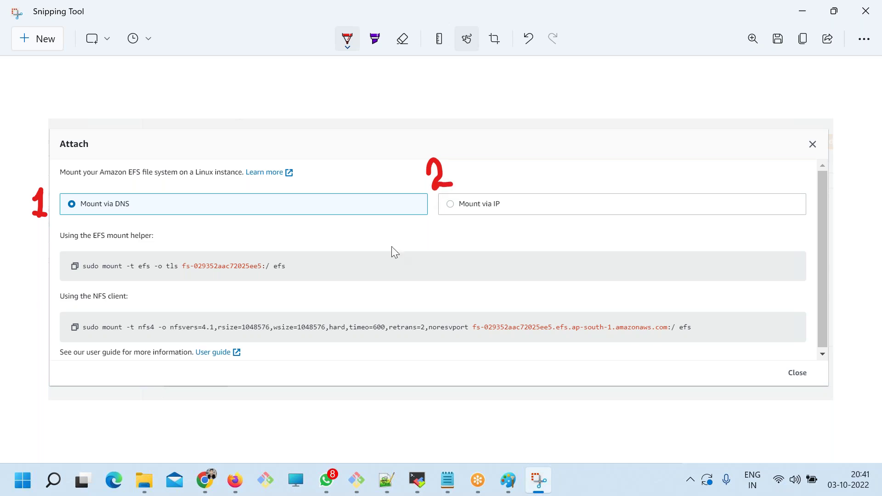
pyautogui.moveTo(39, 262); pyautogui.dragTo(38, 287)
pyautogui.moveTo(48, 258); pyautogui.dragTo(54, 277)
pyautogui.moveTo(38, 319)
pyautogui.mouseDown()
pyautogui.moveTo(40, 344)
pyautogui.moveTo(46, 320)
pyautogui.moveTo(44, 349)
pyautogui.mouseUp()
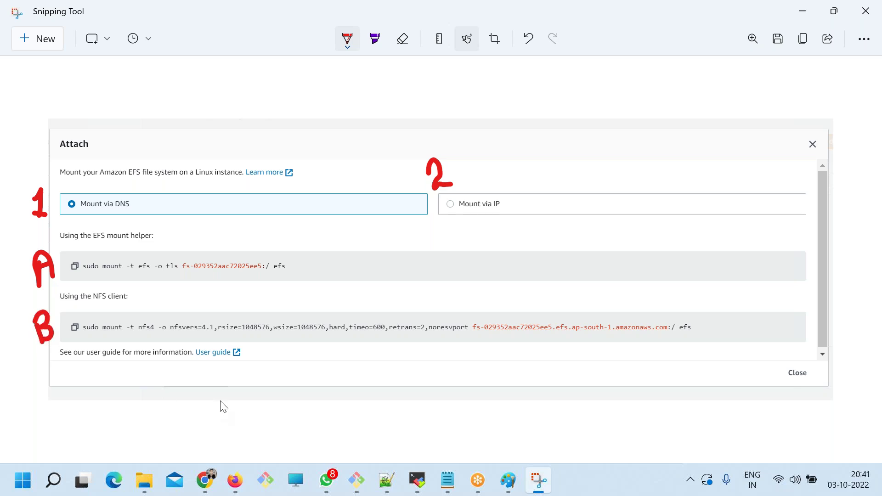
# Save the labelled Attach dialog snip to the Desktop as a JPG named aws-efs-4.
pyautogui.click(211, 486)
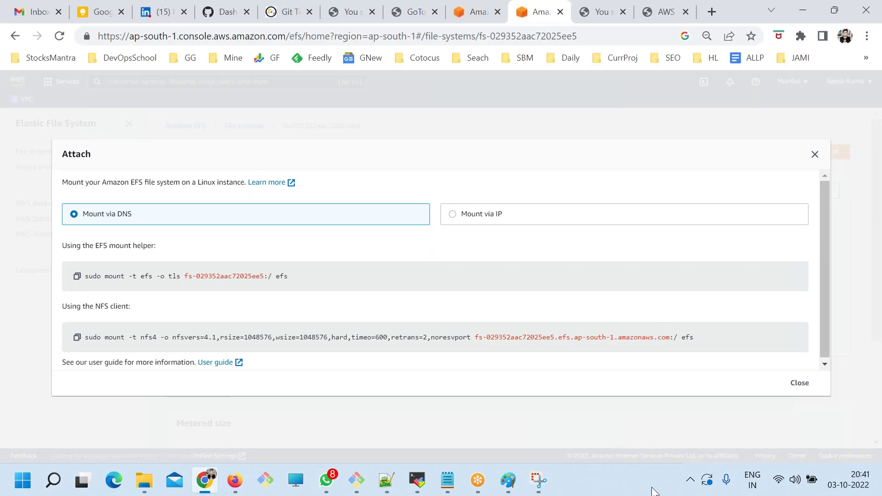
pyautogui.click(535, 487)
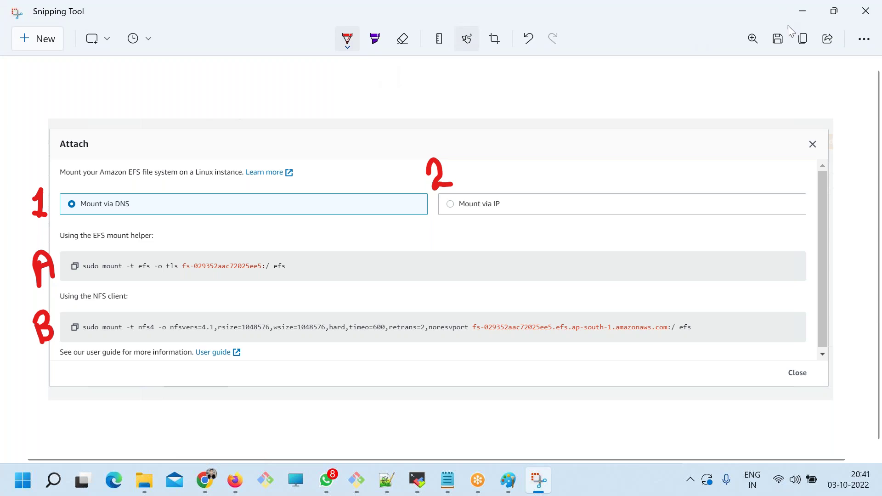
pyautogui.hotkey('ctrl', 's')
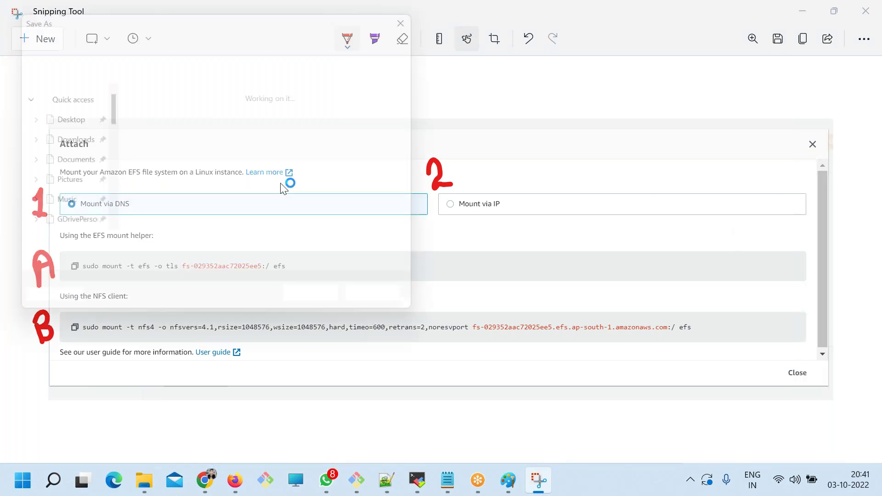
pyautogui.click(296, 138)
pyautogui.click(157, 260)
pyautogui.moveTo(128, 255); pyautogui.dragTo(192, 257)
pyautogui.write('4')
pyautogui.click(353, 310)
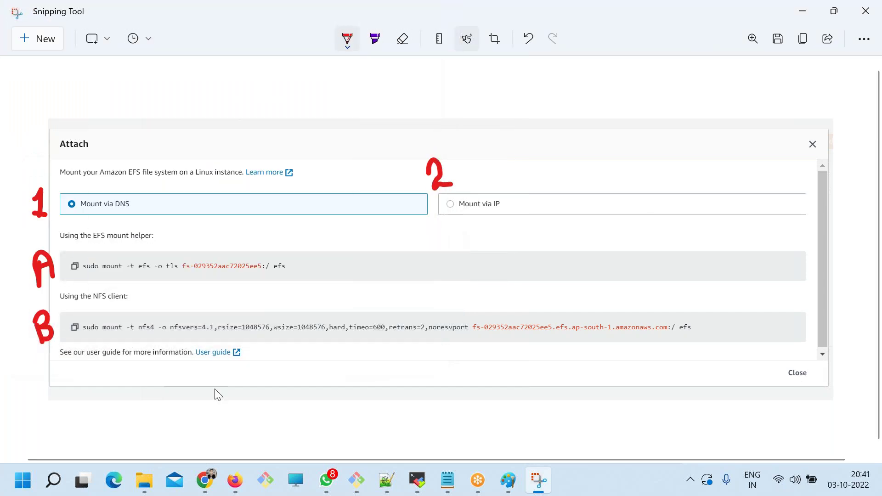
# Switch to Chrome and examine the EFS mount helper and NFS client mount commands by highlighting each one.
pyautogui.click(205, 480)
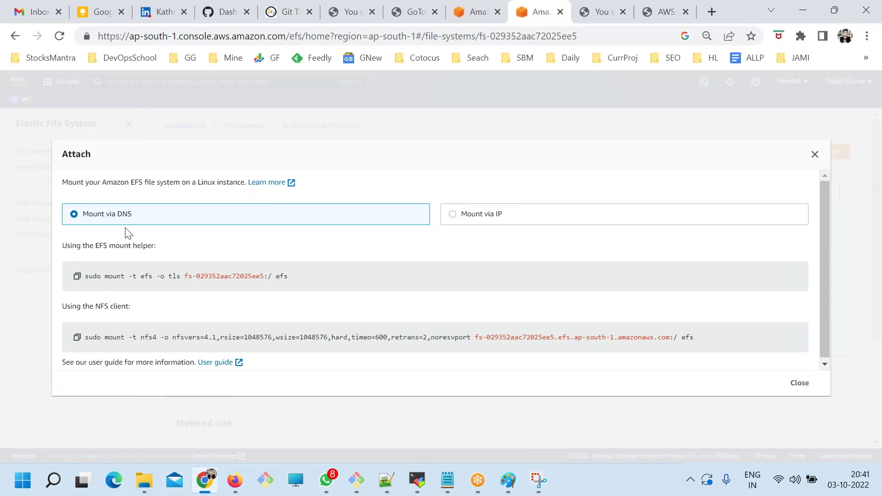
pyautogui.moveTo(349, 285); pyautogui.dragTo(125, 282)
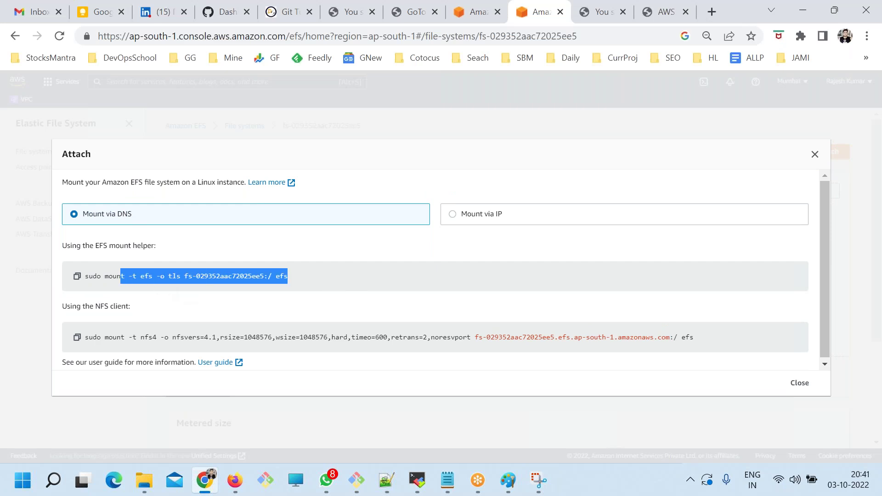
pyautogui.click(128, 272)
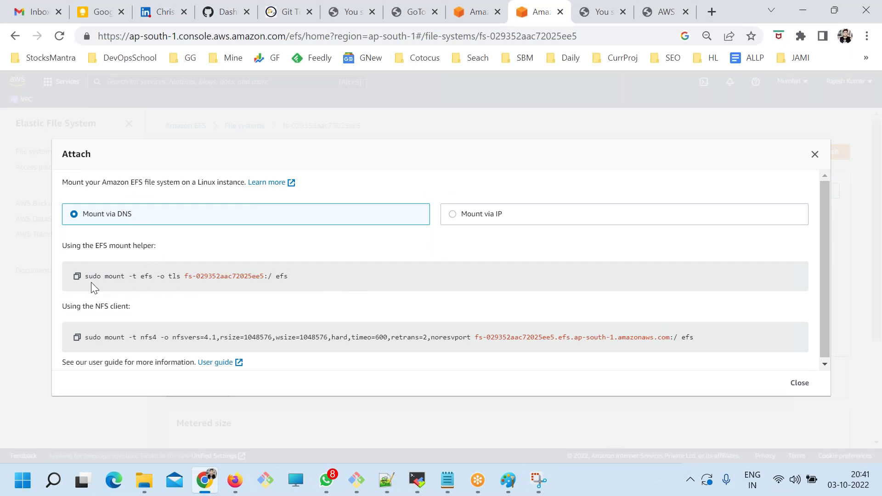
pyautogui.moveTo(88, 276); pyautogui.dragTo(285, 279)
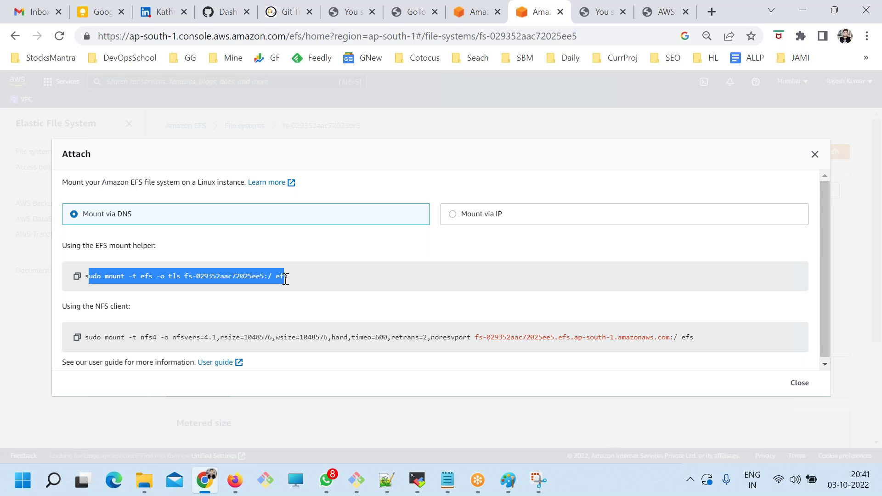
pyautogui.click(317, 283)
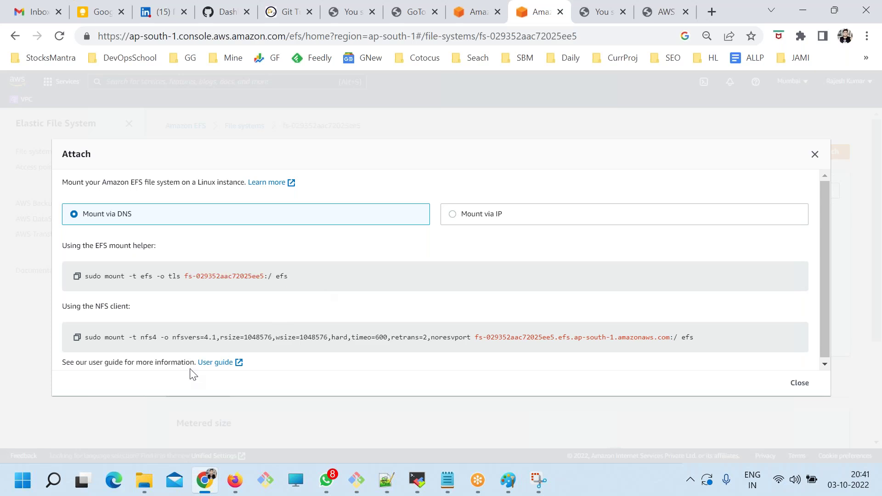
pyautogui.moveTo(105, 337); pyautogui.dragTo(691, 341)
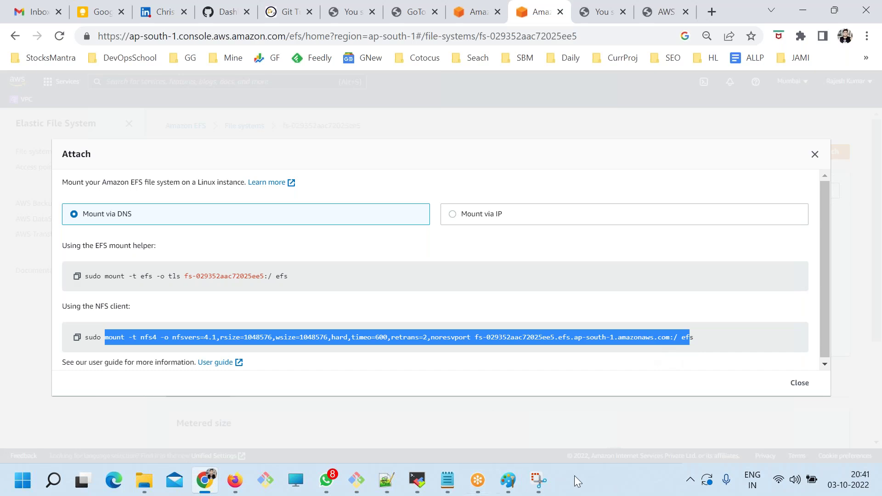
# Switch to Snipping Tool and circle the headings "Using the EFS mount helper:" and "Using the NFS client:" in red.
pyautogui.click(546, 478)
pyautogui.moveTo(117, 222)
pyautogui.mouseDown()
pyautogui.moveTo(65, 223)
pyautogui.moveTo(72, 247)
pyautogui.mouseUp()
pyautogui.moveTo(155, 248)
pyautogui.mouseDown()
pyautogui.moveTo(168, 232)
pyautogui.moveTo(89, 219)
pyautogui.mouseUp()
pyautogui.moveTo(98, 284)
pyautogui.mouseDown()
pyautogui.moveTo(69, 284)
pyautogui.moveTo(51, 298)
pyautogui.moveTo(134, 306)
pyautogui.moveTo(95, 284)
pyautogui.mouseUp()
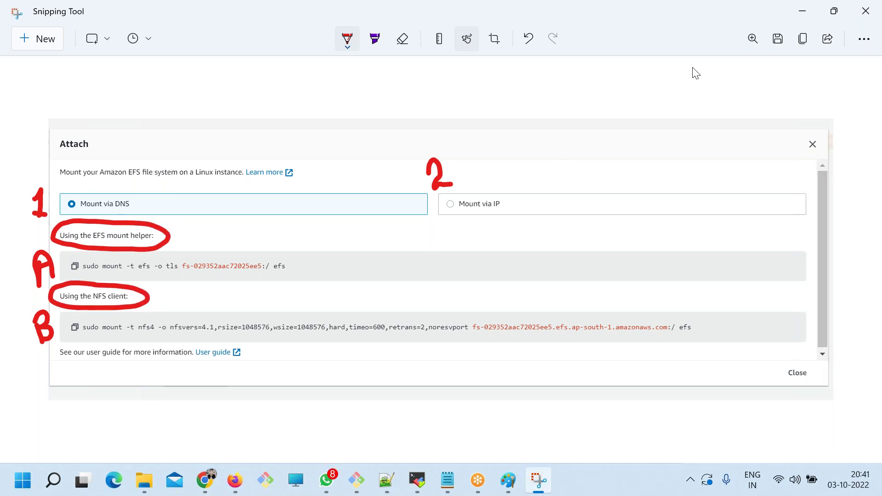
# Save the updated annotations over the existing aws-efs-4.jpg, accepting the replacement.
pyautogui.click(777, 40)
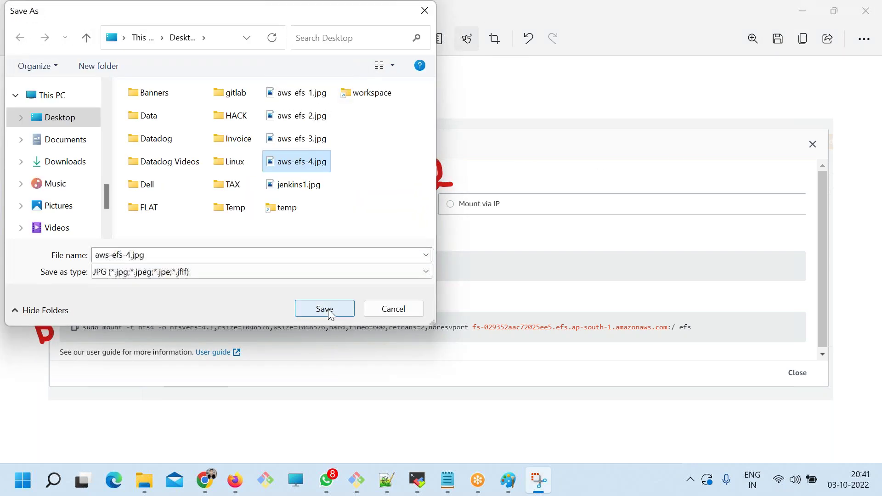
pyautogui.click(325, 309)
pyautogui.click(439, 302)
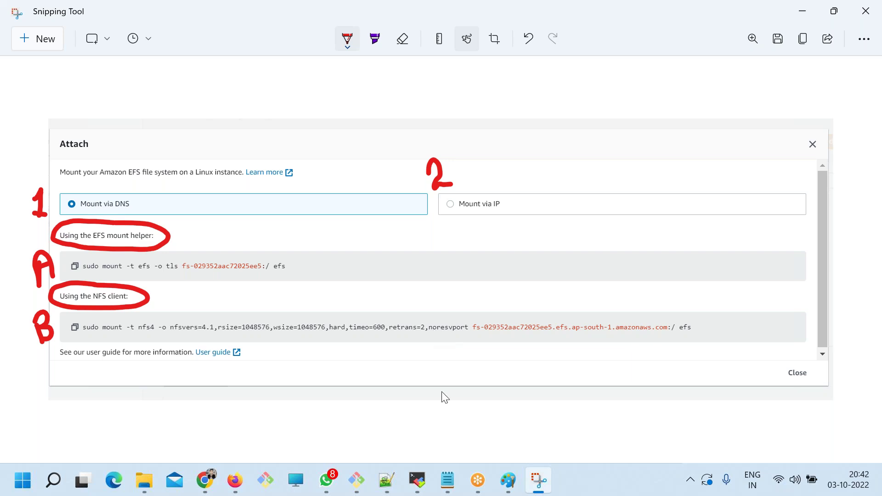
# In the server's terminal window, clear the screen and list the contents of /home/ubuntu.
pyautogui.moveTo(356, 480)
pyautogui.click(448, 429)
pyautogui.write('clear')
pyautogui.press('Return')
pyautogui.write('ls')
pyautogui.press('Return')
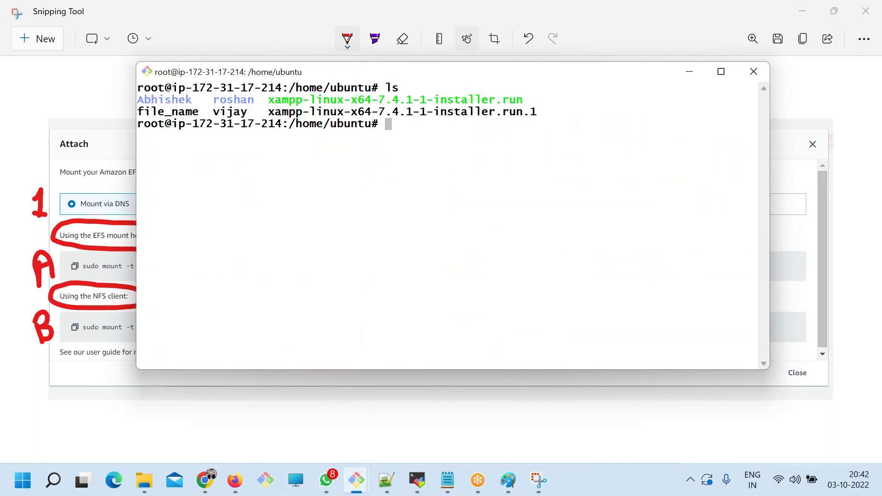
pyautogui.hotkey('alt', 'Tab')
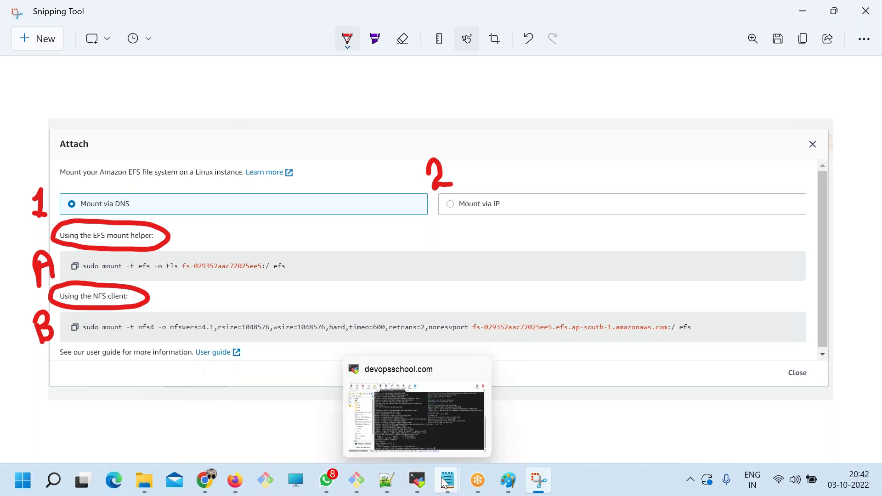
# In the dsdadad.txt notes in Notepad, add the line "How to install EFS Mount Helper?" below fileserver.com/dd, separated by a blank line.
pyautogui.moveTo(444, 482)
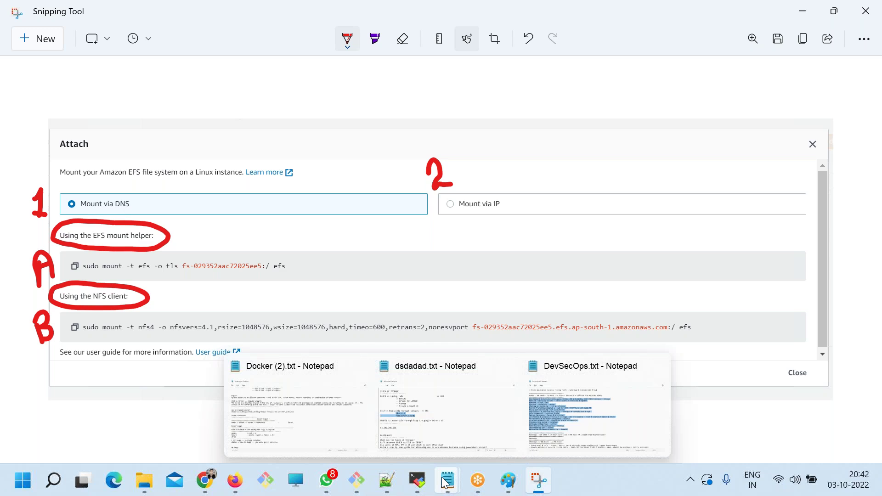
pyautogui.click(452, 409)
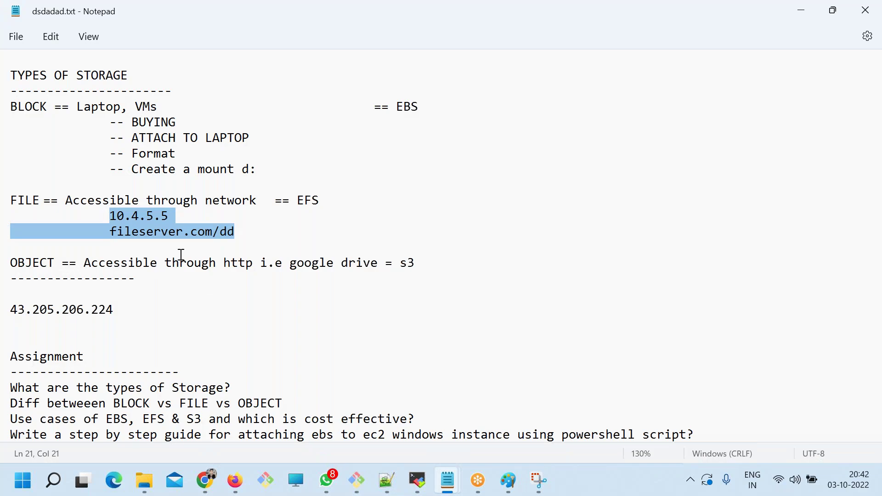
pyautogui.click(252, 223)
pyautogui.click(254, 227)
pyautogui.press('Return')
pyautogui.press('Return')
pyautogui.hotkey('alt', 'Tab')
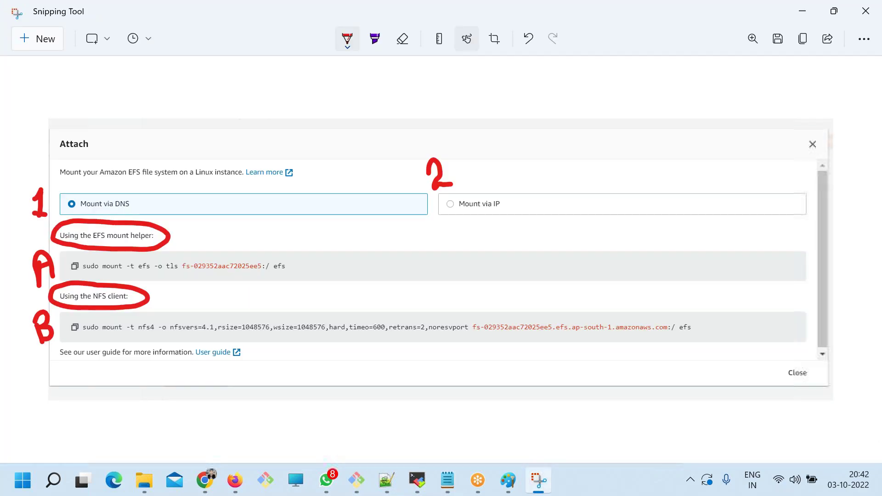
pyautogui.hotkey('alt', 'Tab')
pyautogui.write('How to insta')
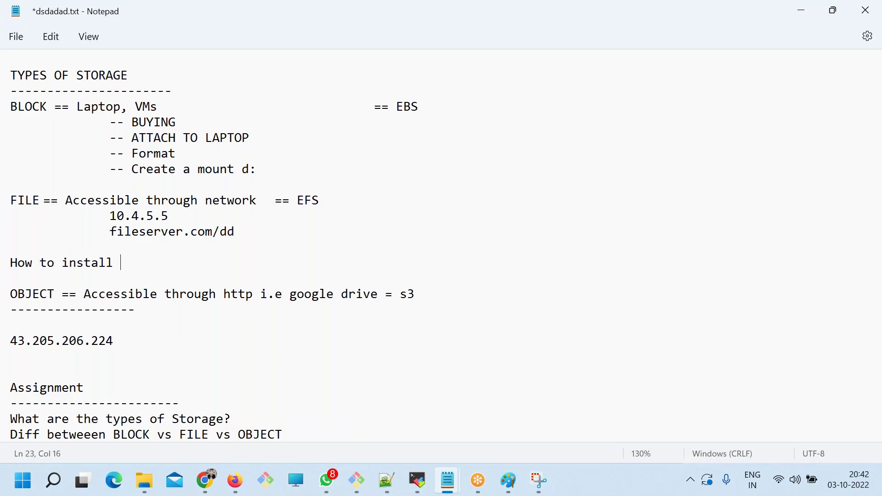
pyautogui.hotkey('alt', 'Tab')
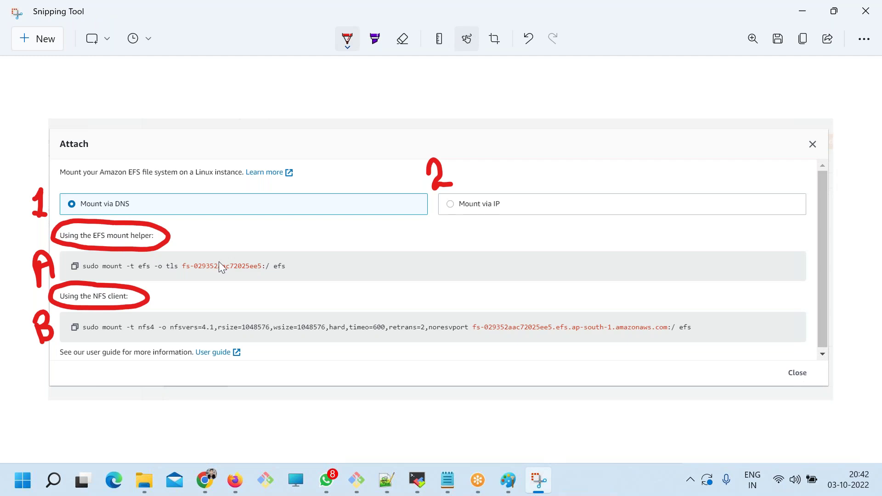
pyautogui.hotkey('alt', 'Tab')
pyautogui.write('ll EFS ')
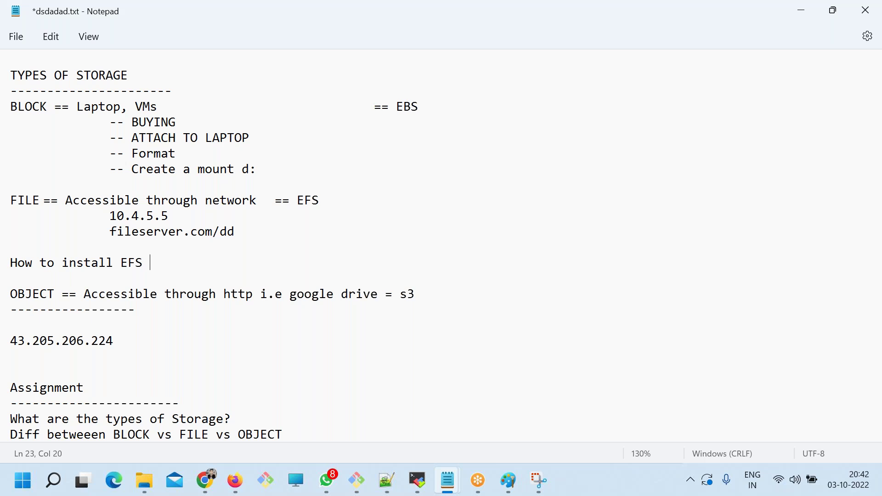
pyautogui.write('Mount Help')
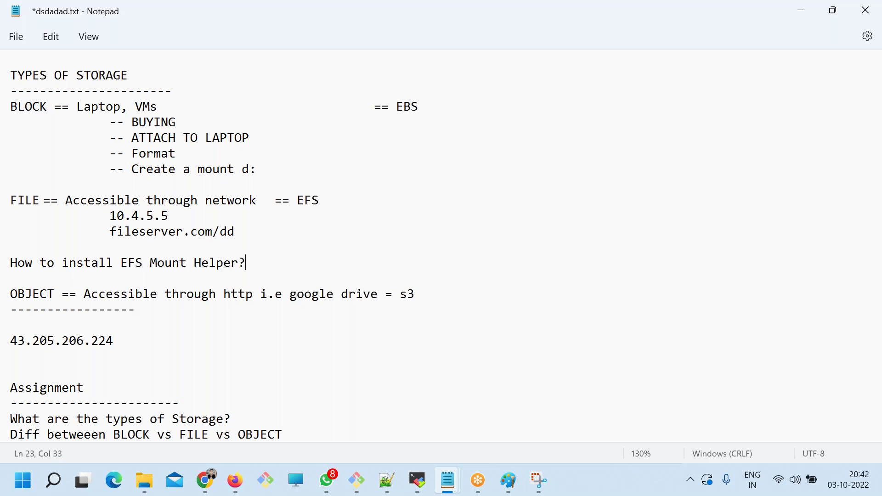
# Finish the question line with "Helper?", add blank lines below it, and insert "AWS" before "EFS Mount Helper?".
pyautogui.write('er?')
pyautogui.press('Return')
pyautogui.press('Return')
pyautogui.click(122, 262)
pyautogui.write('AWWS')
pyautogui.press('BackSpace')
pyautogui.press('BackSpace')
pyautogui.write('S')
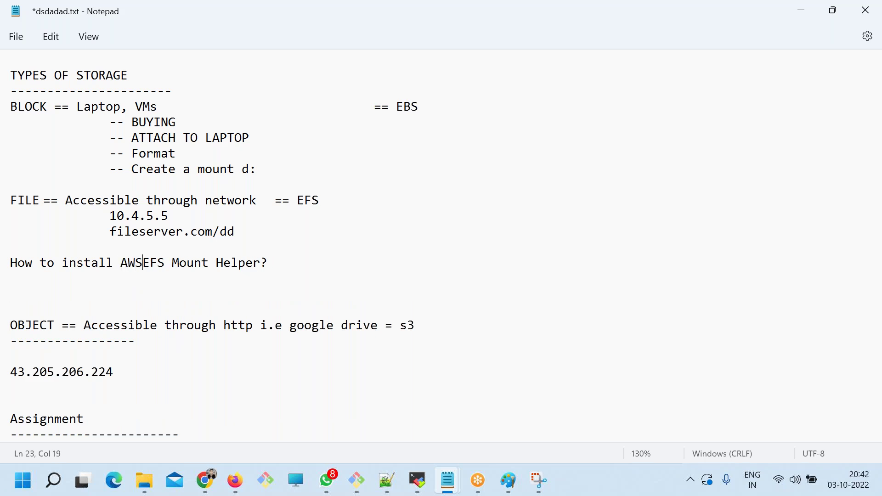
# Below the AWS EFS Mount Helper question, add a line reading "OR" followed by a copy of the question.
pyautogui.moveTo(304, 258); pyautogui.dragTo(8, 263)
pyautogui.hotkey('ctrl', 'c')
pyautogui.click(10, 278)
pyautogui.write('OR')
pyautogui.press('Return')
pyautogui.hotkey('ctrl', 'v')
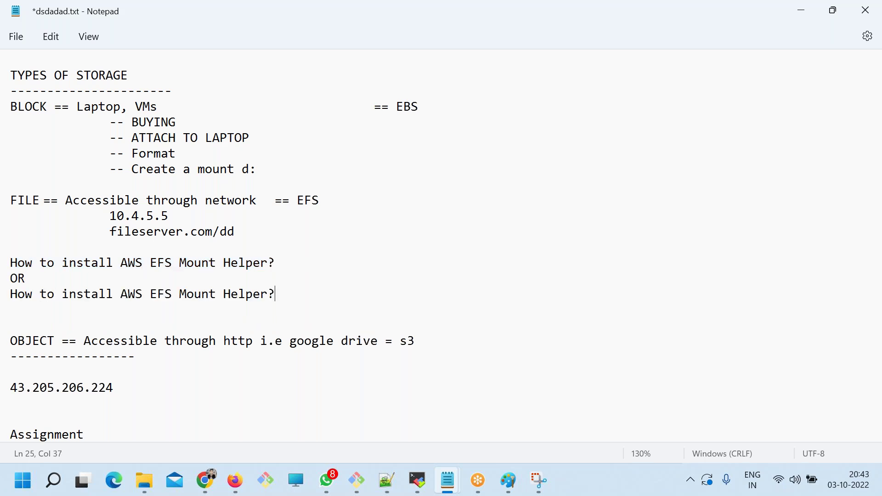
# Reword the duplicated question below OR to "How to install NFS Client Linux?".
pyautogui.hotkey('alt', 'Tab')
pyautogui.hotkey('alt', 'Tab')
pyautogui.moveTo(121, 294); pyautogui.dragTo(269, 294)
pyautogui.write('FLS')
pyautogui.press('BackSpace')
pyautogui.press('BackSpace')
pyautogui.press('BackSpace')
pyautogui.write('NS')
pyautogui.press('BackSpace')
pyautogui.write('D')
pyautogui.press('BackSpace')
pyautogui.write('FS Client in')
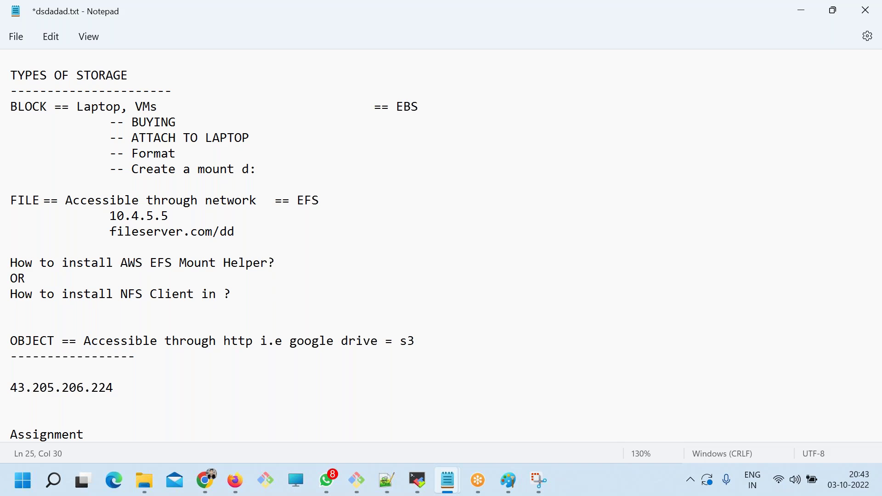
pyautogui.press('BackSpace')
pyautogui.press('BackSpace')
pyautogui.press('BackSpace')
pyautogui.write('Linux')
# Extend the NFS Client question with "& Windows" before the question mark and save the notes.
pyautogui.doubleClick(235, 289)
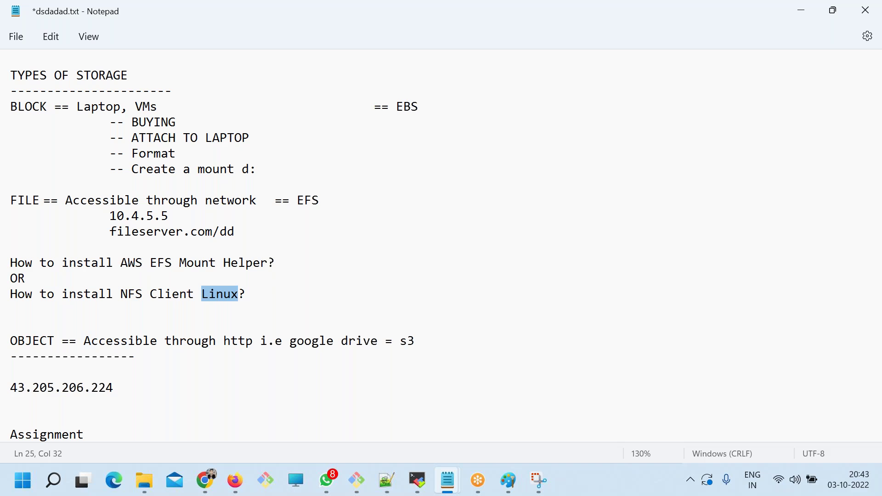
pyautogui.click(242, 294)
pyautogui.write('& Windows')
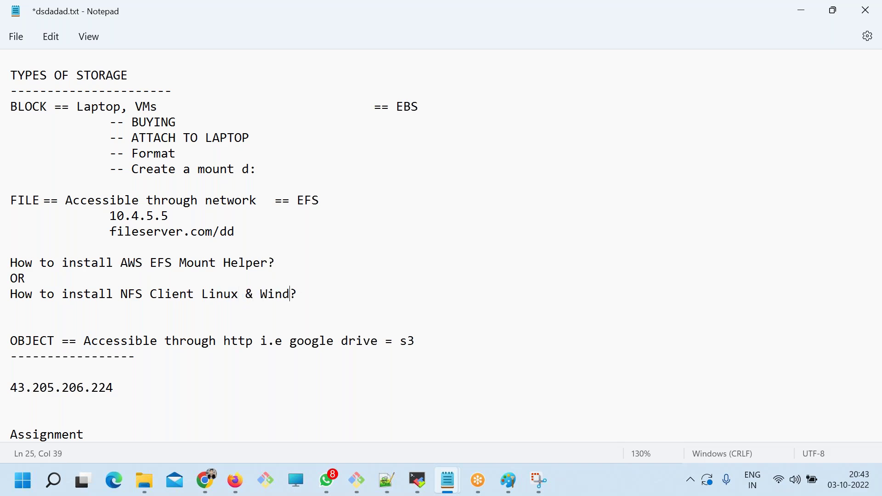
pyautogui.hotkey('ctrl', 's')
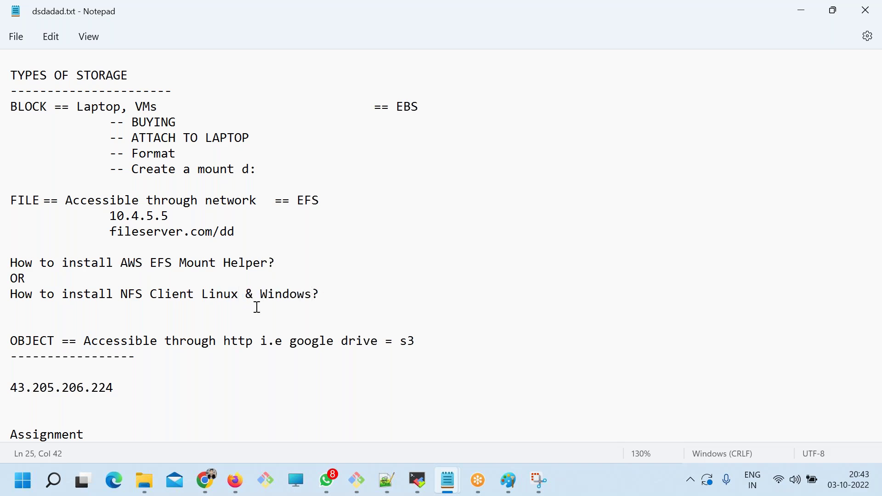
# Switch to Chrome and open the Attach dialog's User guide link in a new tab, bringing that tab forward.
pyautogui.hotkey('alt', 'Tab')
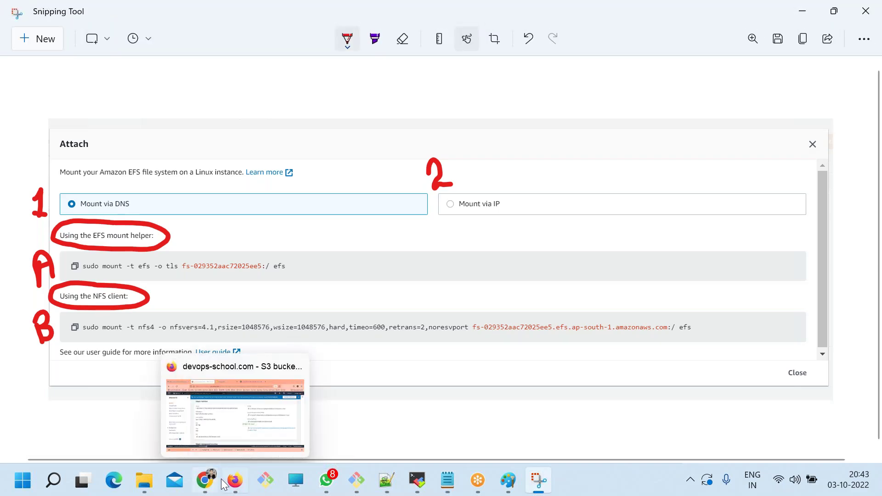
pyautogui.click(206, 480)
pyautogui.rightClick(209, 362)
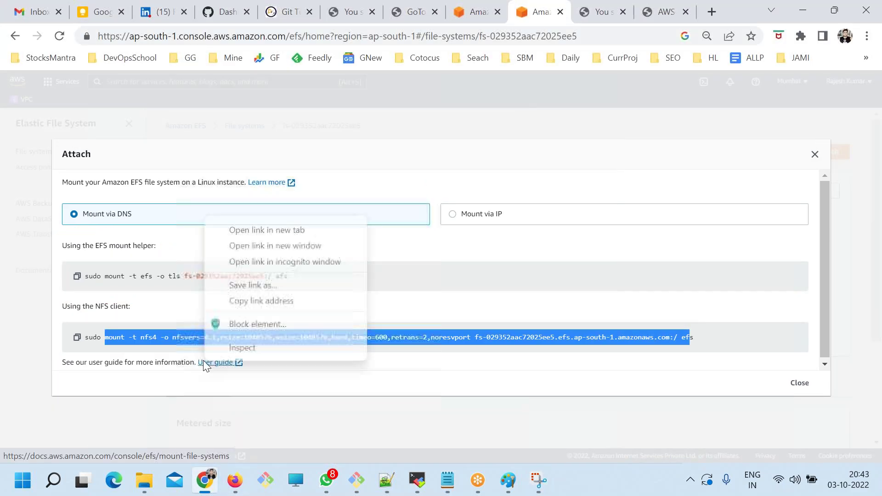
pyautogui.click(237, 229)
pyautogui.click(548, 15)
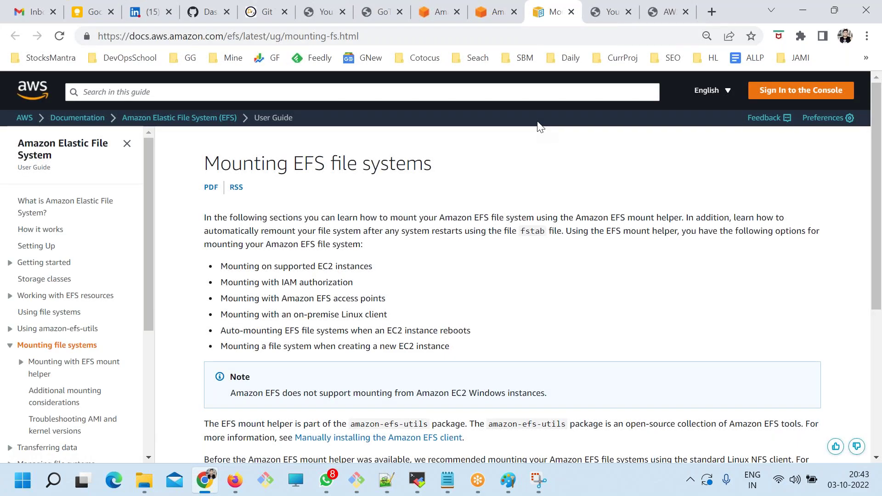
# Review the listed options for mounting EFS file systems and the topics further down the guide page.
pyautogui.scroll(-5, 386, 289)
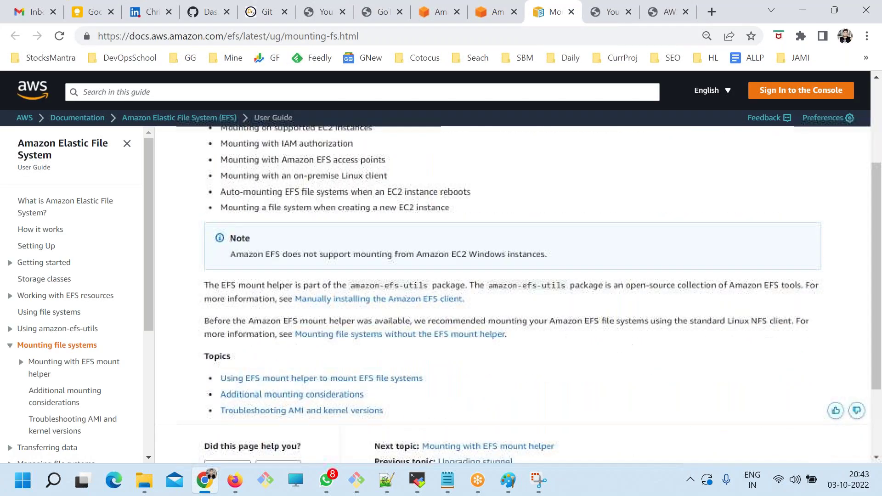
pyautogui.scroll(2, 321, 326)
pyautogui.scroll(3, 311, 321)
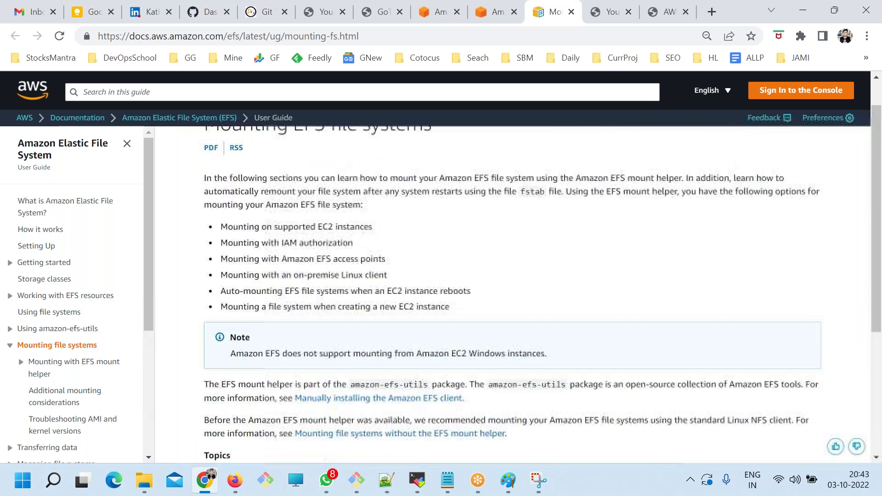
pyautogui.moveTo(266, 243); pyautogui.dragTo(327, 243)
pyautogui.moveTo(280, 258); pyautogui.dragTo(327, 258)
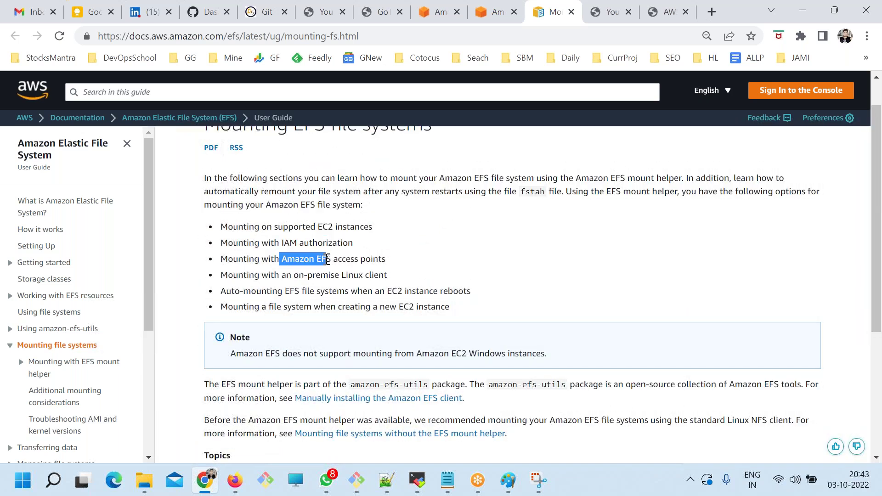
pyautogui.scroll(1, 274, 275)
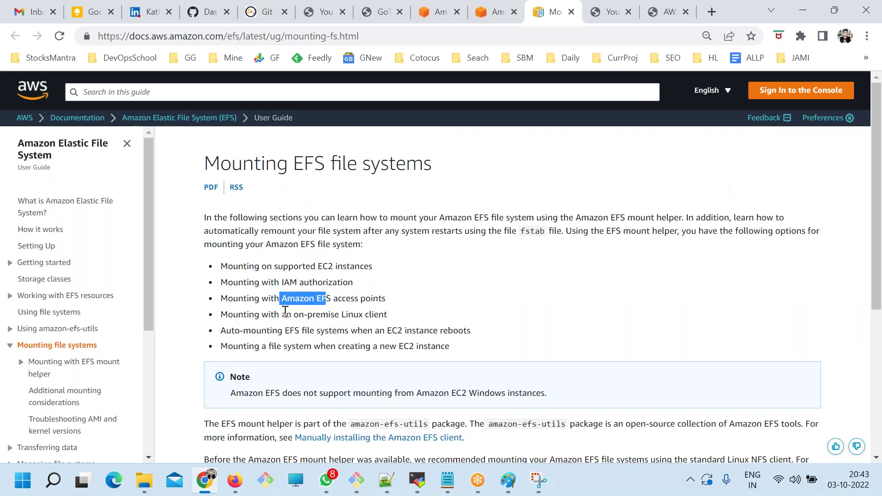
pyautogui.moveTo(225, 298); pyautogui.dragTo(338, 299)
pyautogui.moveTo(269, 314); pyautogui.dragTo(367, 314)
pyautogui.moveTo(283, 330); pyautogui.dragTo(351, 330)
pyautogui.scroll(-5, 380, 354)
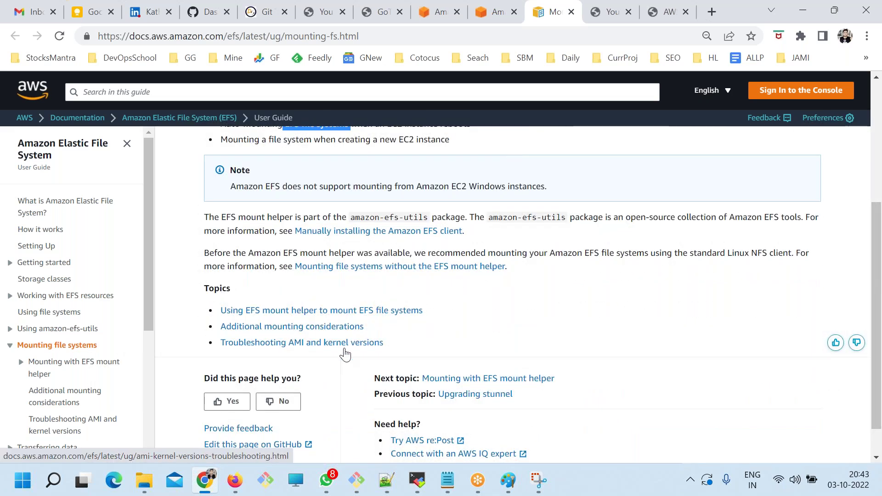
pyautogui.scroll(-1, 382, 380)
pyautogui.scroll(4, 387, 377)
pyautogui.scroll(-2, 411, 338)
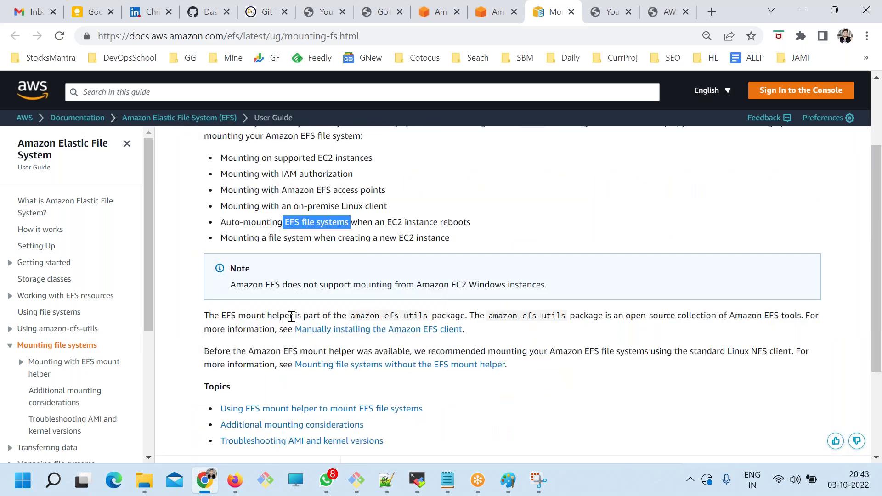
# Copy the two sentences describing the EFS mount helper and the amazon-efs-utils package from the guide page.
pyautogui.moveTo(207, 314); pyautogui.dragTo(464, 310)
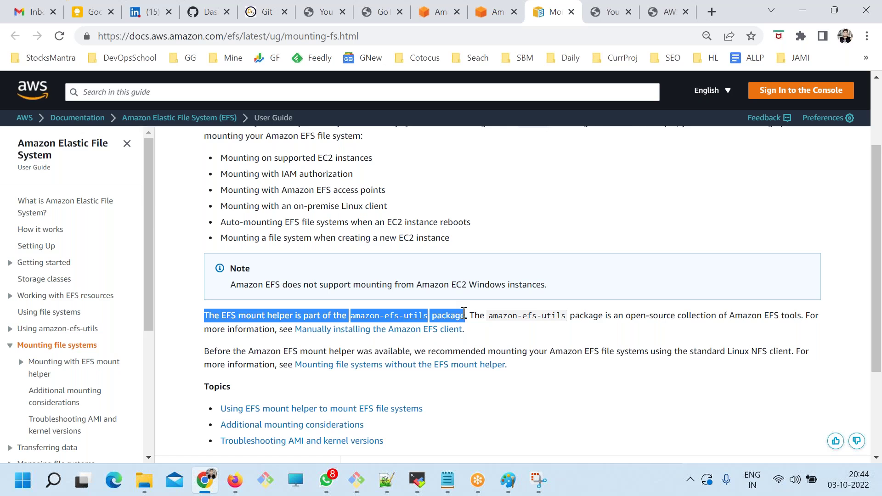
pyautogui.click(244, 327)
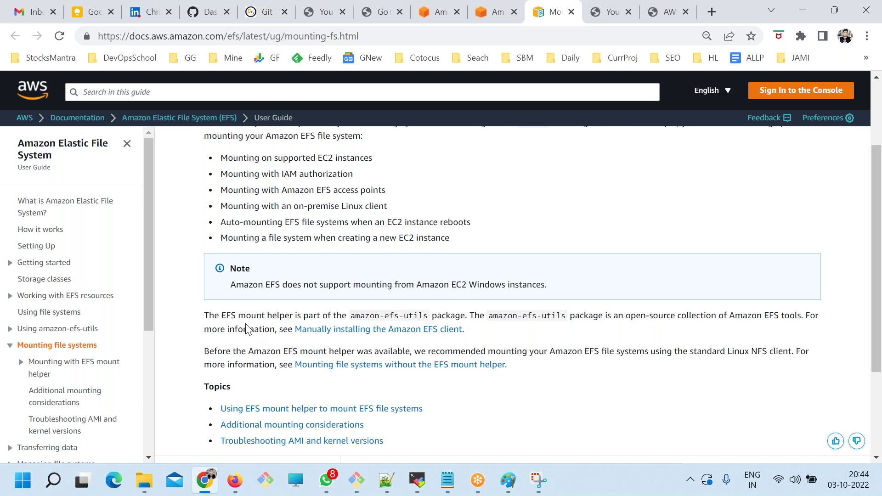
pyautogui.moveTo(428, 315); pyautogui.dragTo(353, 312)
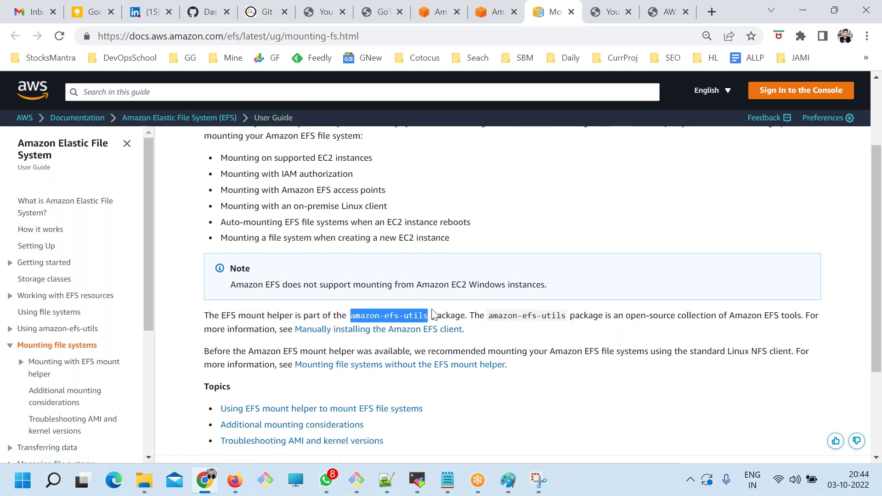
pyautogui.moveTo(493, 316); pyautogui.dragTo(550, 317)
pyautogui.moveTo(678, 316); pyautogui.dragTo(613, 317)
pyautogui.moveTo(789, 316); pyautogui.dragTo(743, 316)
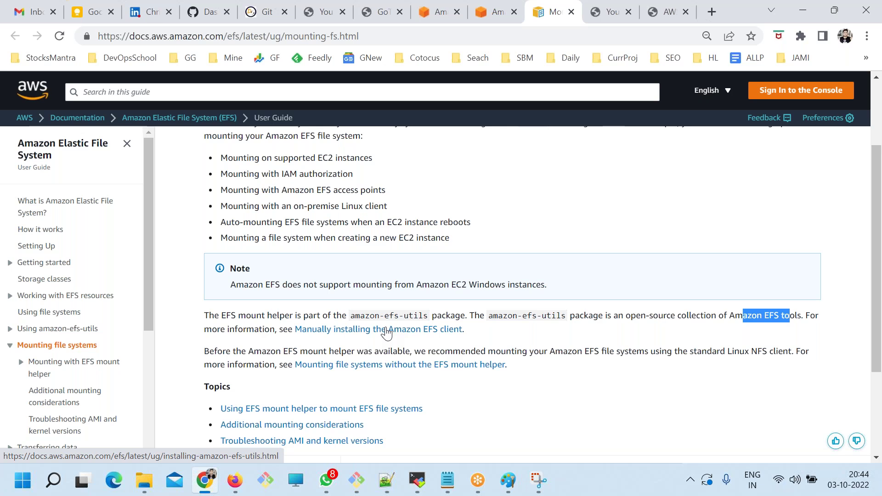
pyautogui.moveTo(204, 316); pyautogui.dragTo(276, 331)
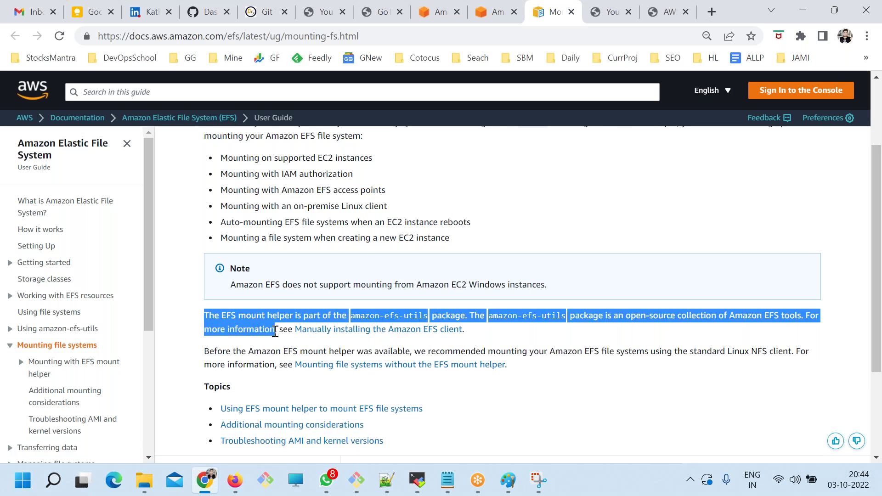
pyautogui.click(751, 333)
pyautogui.moveTo(819, 316); pyautogui.dragTo(191, 317)
pyautogui.hotkey('ctrl', 'c')
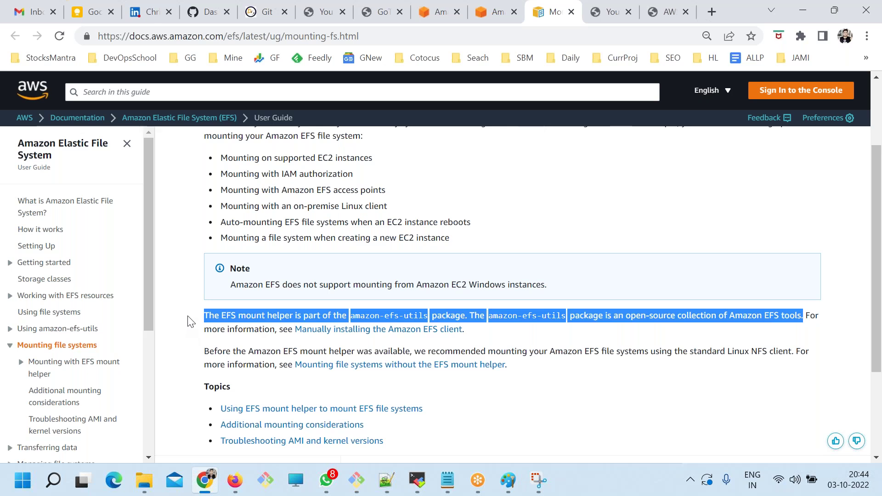
# Switch to the dsdadad.txt notes in Notepad and paste the copied sentences directly below "How to install AWS EFS Mount Helper?".
pyautogui.hotkey('alt', 'Tab')
pyautogui.moveTo(439, 476)
pyautogui.click(455, 416)
pyautogui.click(278, 264)
pyautogui.press('Return')
pyautogui.hotkey('ctrl', 'v')
# Return to Chrome and open the "Manually installing the Amazon EFS client" link in a new tab, bringing it forward.
pyautogui.hotkey('alt', 'Tab')
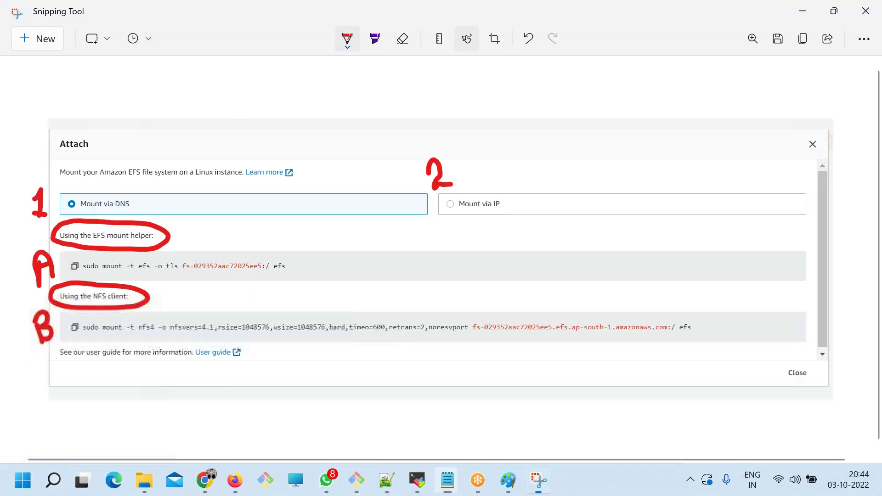
pyautogui.click(219, 473)
pyautogui.click(539, 340)
pyautogui.rightClick(445, 333)
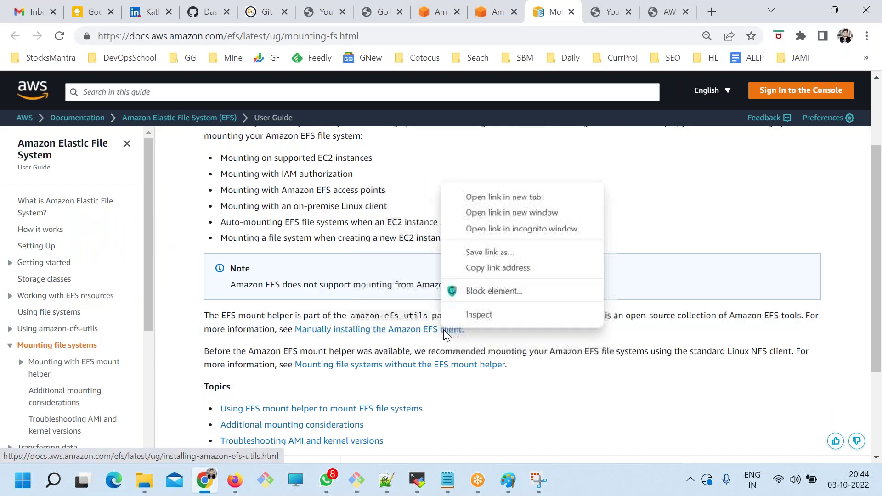
pyautogui.click(498, 197)
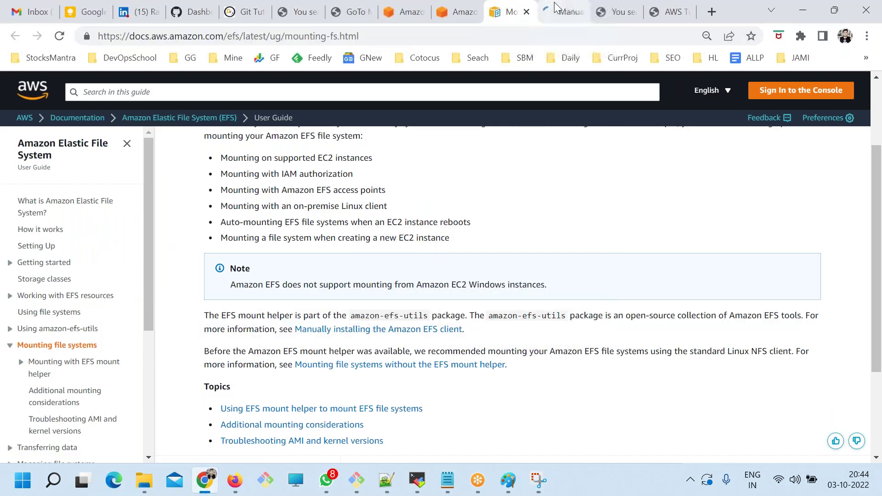
pyautogui.click(555, 8)
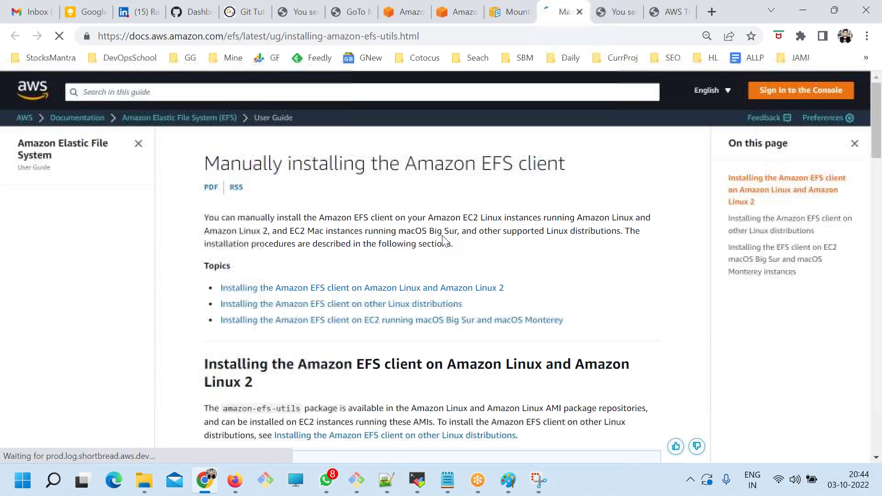
# Review the installation topics and copy the Amazon Linux command "sudo yum install -y amazon-efs-utils".
pyautogui.moveTo(505, 288); pyautogui.dragTo(363, 304)
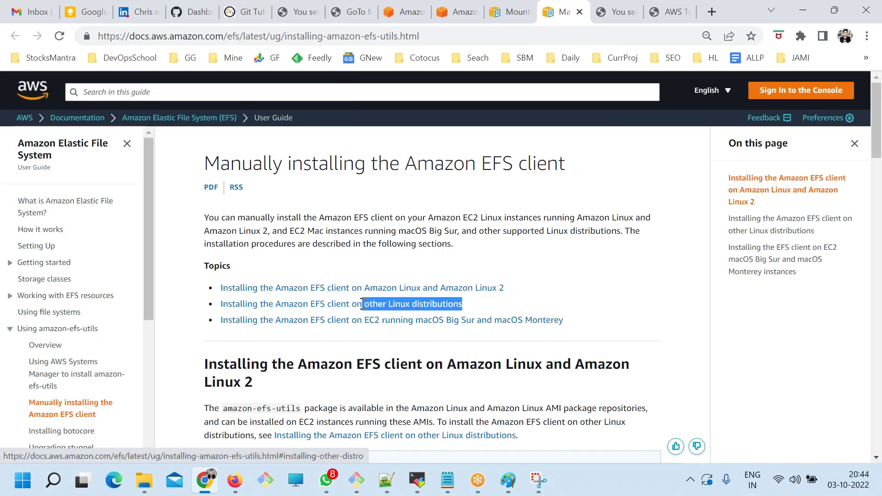
pyautogui.click(449, 354)
pyautogui.moveTo(577, 325); pyautogui.dragTo(466, 317)
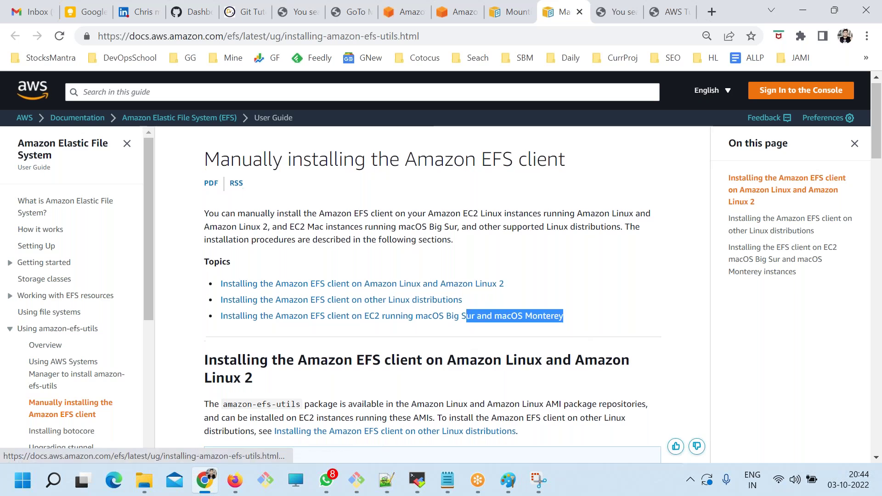
pyautogui.scroll(-3, 464, 345)
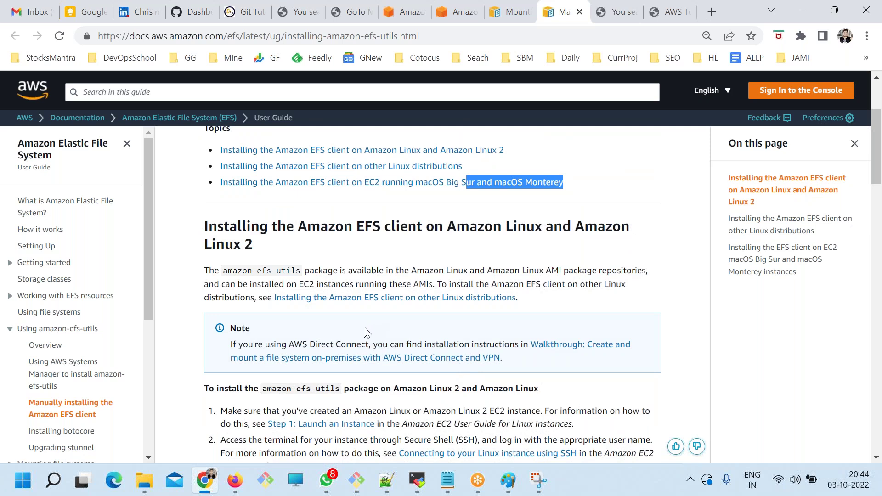
pyautogui.scroll(-3, 368, 333)
pyautogui.scroll(-2, 368, 365)
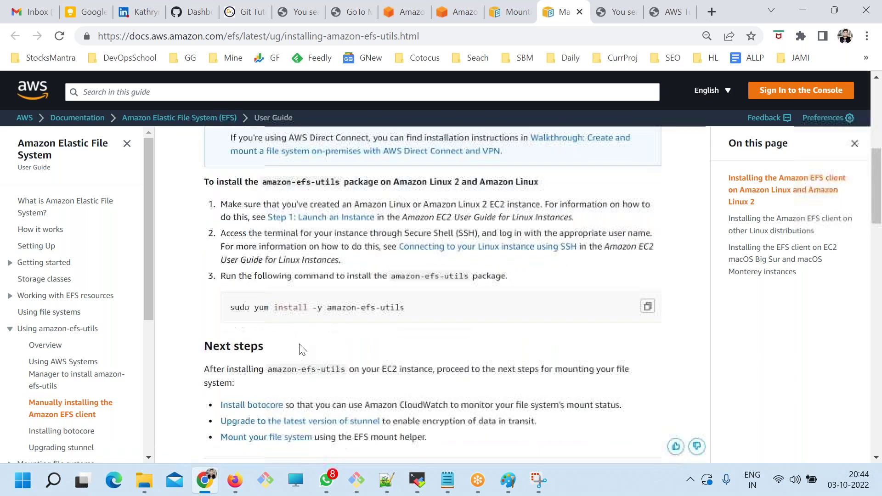
pyautogui.moveTo(237, 310); pyautogui.dragTo(425, 316)
pyautogui.hotkey('ctrl', 'c')
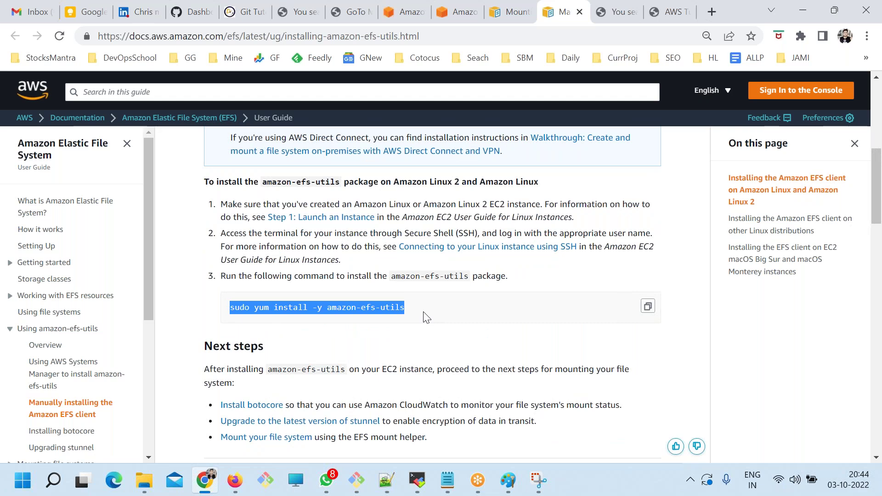
# In the dsdadad.txt notes in Notepad, paste "sudo yum install -y amazon-efs-utils" on a new line below the mount helper description.
pyautogui.hotkey('alt', 'Tab')
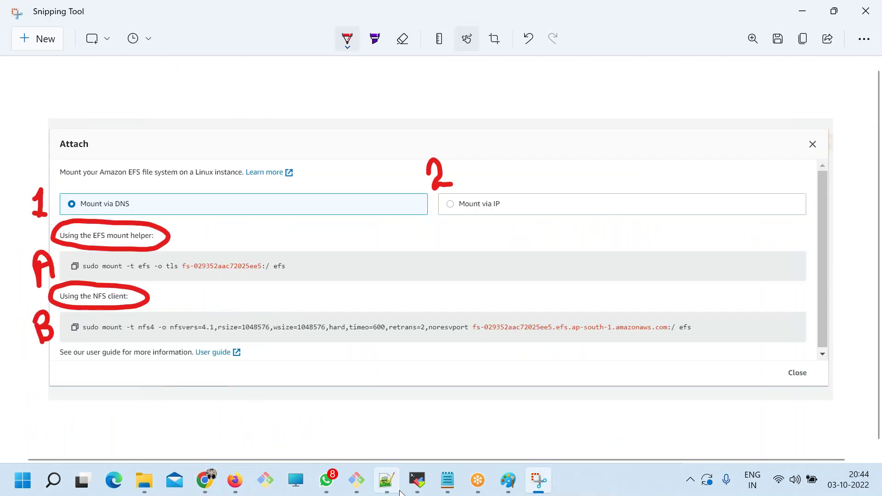
pyautogui.moveTo(445, 467)
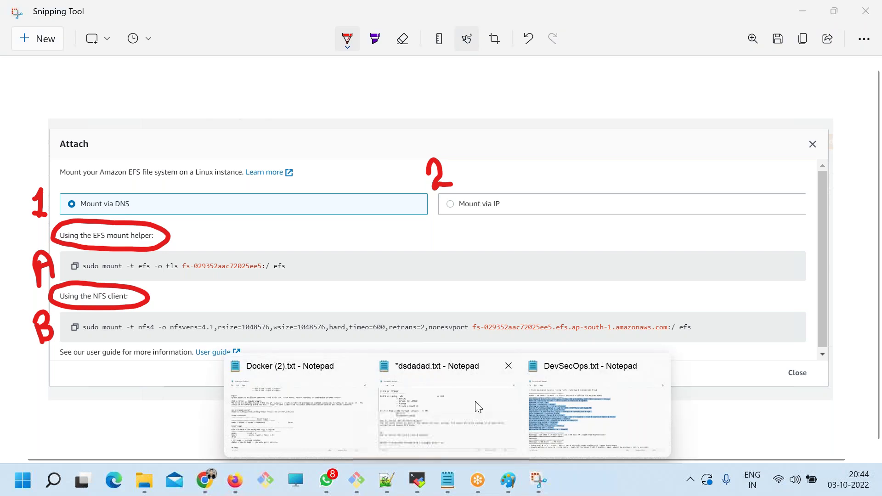
pyautogui.click(442, 409)
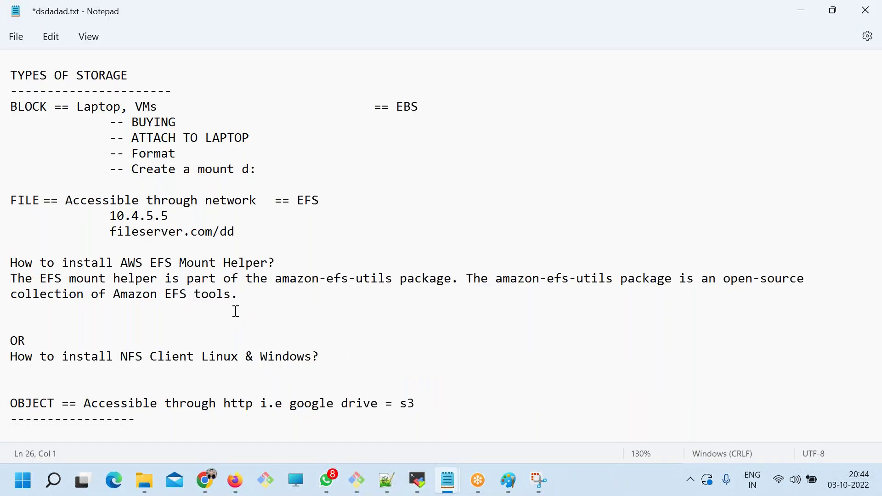
pyautogui.press('Return')
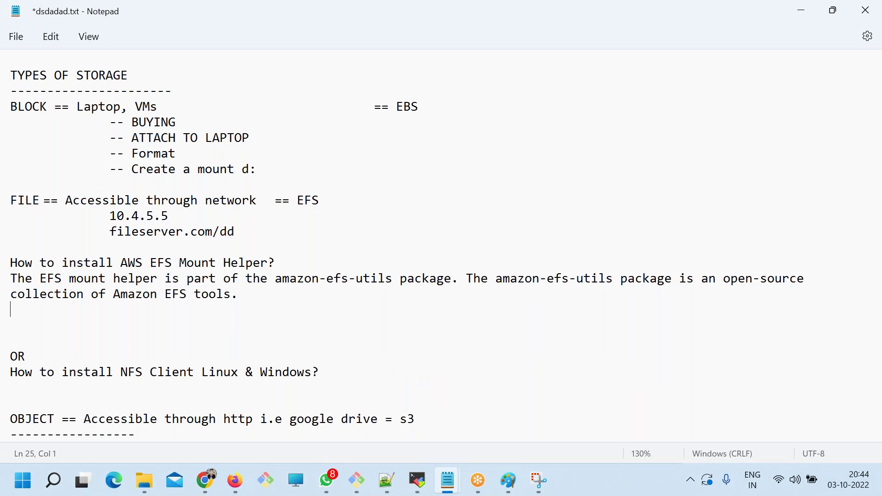
pyautogui.hotkey('ctrl', 'v')
pyautogui.press('Return')
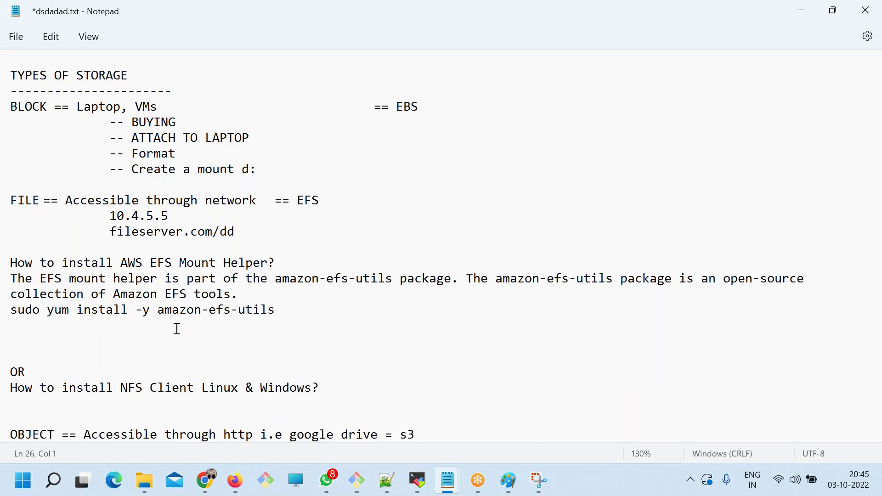
# Add the comment "# For Centos & RHEL" above the yum install command in the notes and prefix the command with "$".
pyautogui.moveTo(11, 325); pyautogui.dragTo(12, 313)
pyautogui.click(12, 311)
pyautogui.press('Return')
pyautogui.write('#')
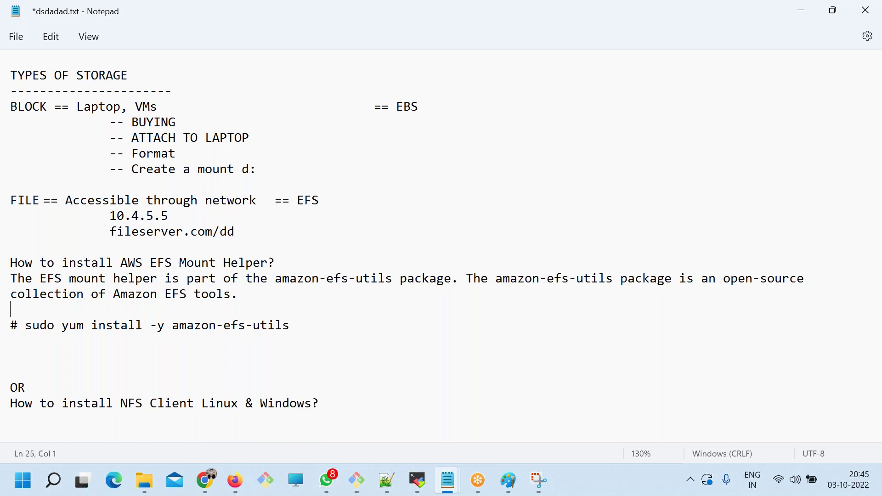
pyautogui.press('Return')
pyautogui.write('#')
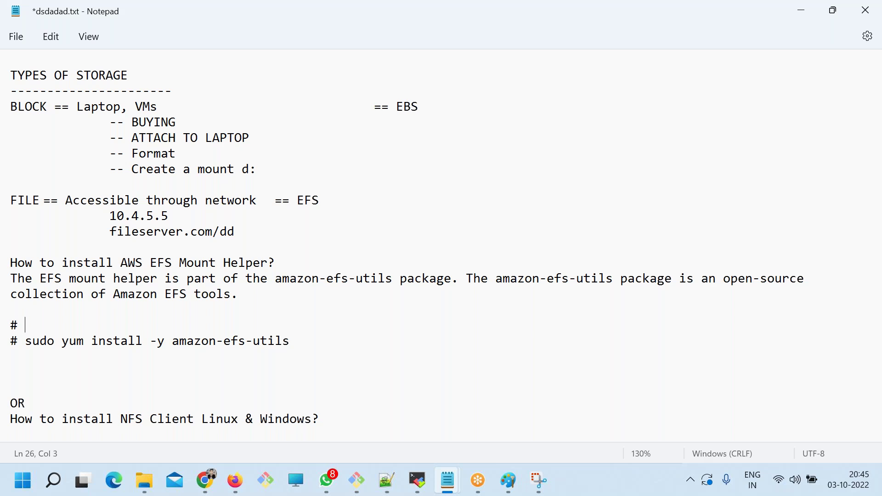
pyautogui.press('BackSpace')
pyautogui.press('BackSpace')
pyautogui.write('$')
pyautogui.press('Up')
pyautogui.write('For Centos & RHEL')
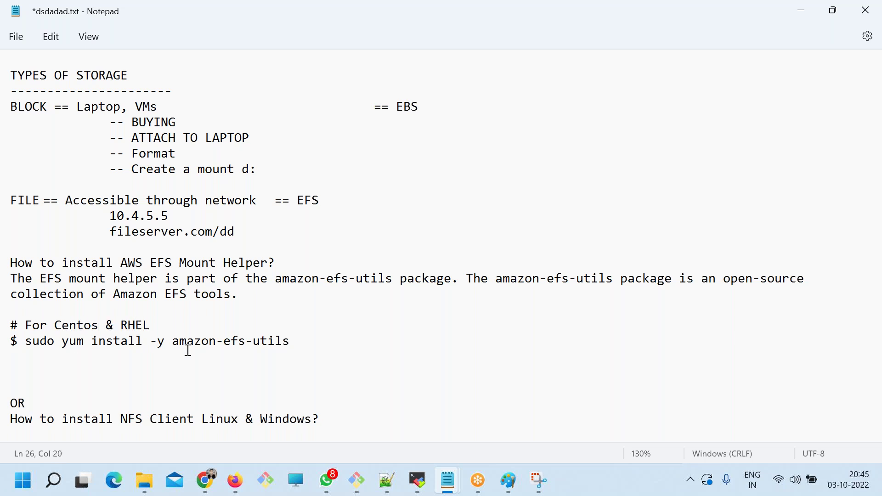
# Return to the Amazon EFS client guide in Chrome and expand the Debian package instructions for Ubuntu and Debian under other Linux distributions.
pyautogui.hotkey('alt', 'Tab')
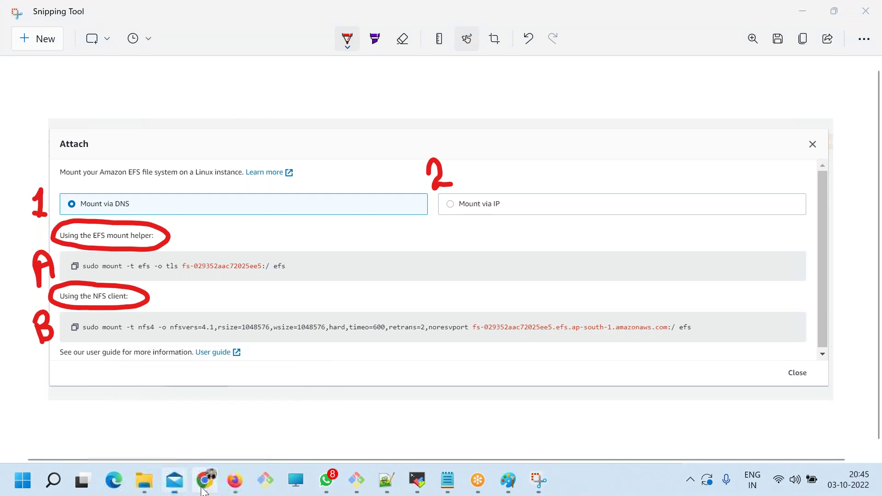
pyautogui.click(201, 487)
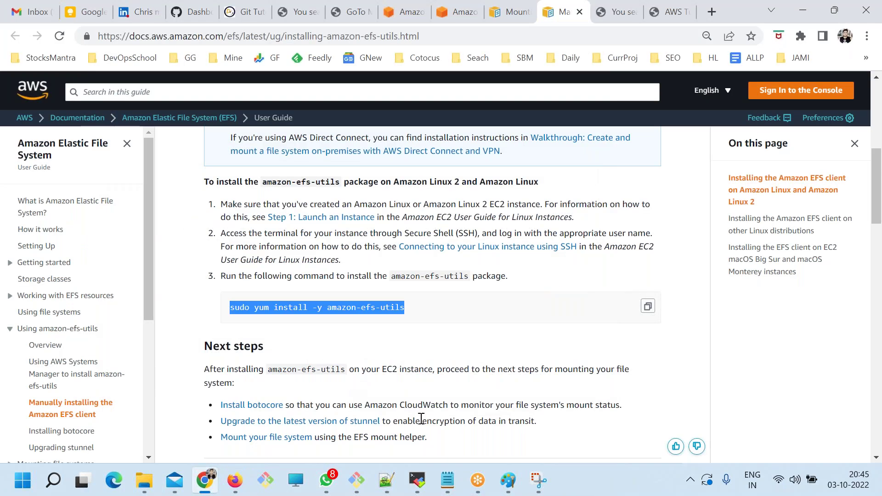
pyautogui.scroll(-5, 421, 416)
pyautogui.moveTo(478, 274); pyautogui.dragTo(518, 296)
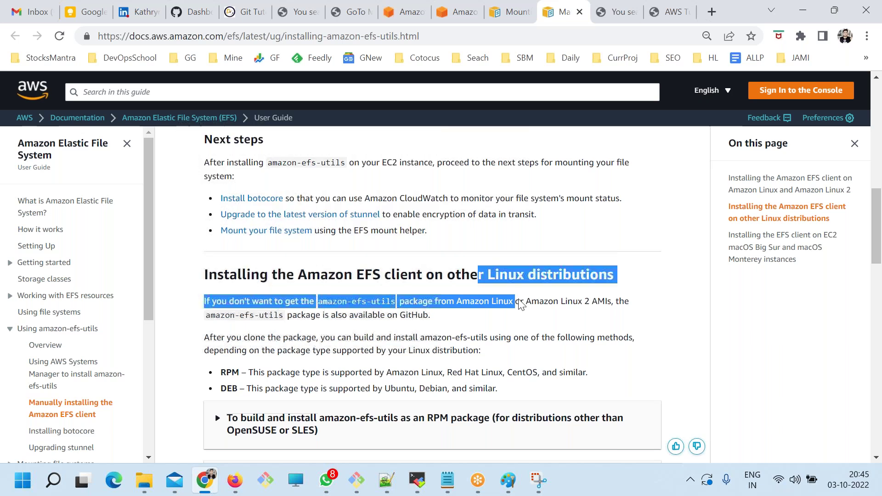
pyautogui.scroll(-5, 505, 321)
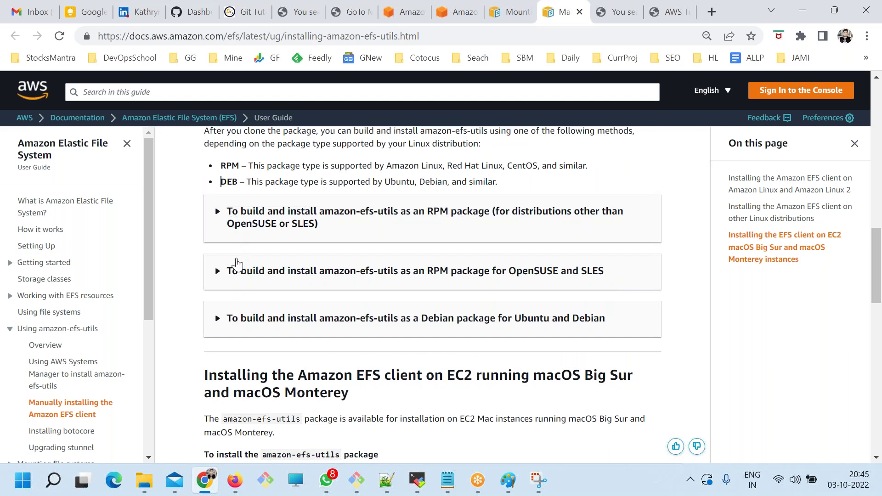
pyautogui.click(237, 269)
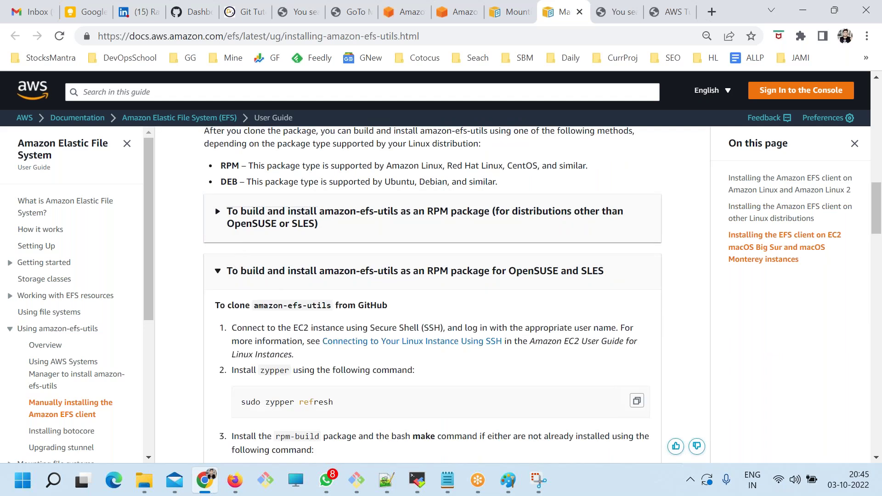
pyautogui.click(260, 271)
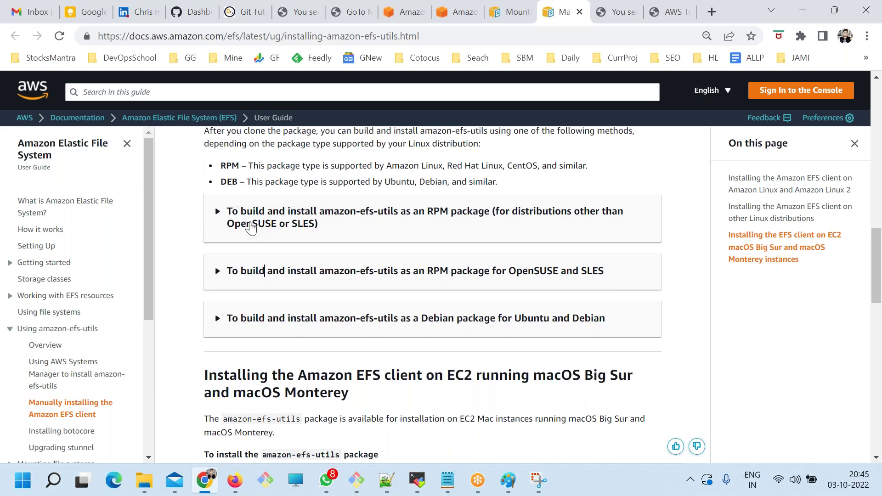
pyautogui.click(250, 225)
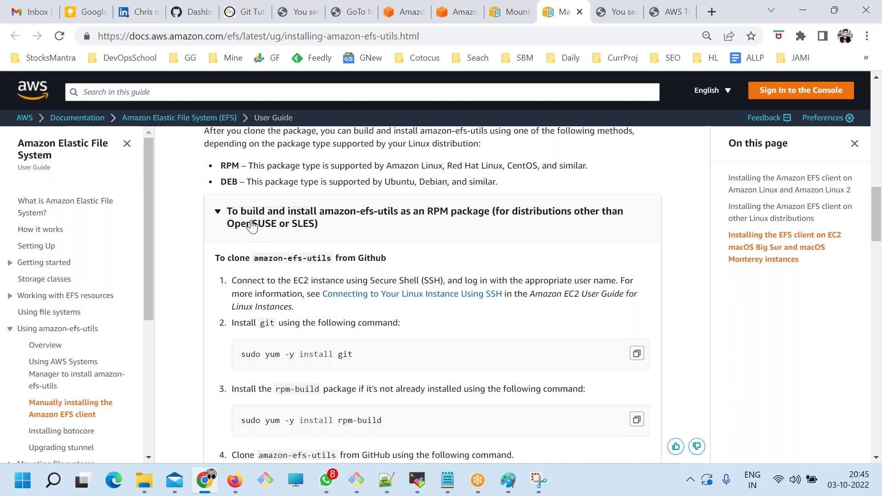
pyautogui.click(251, 225)
pyautogui.click(297, 318)
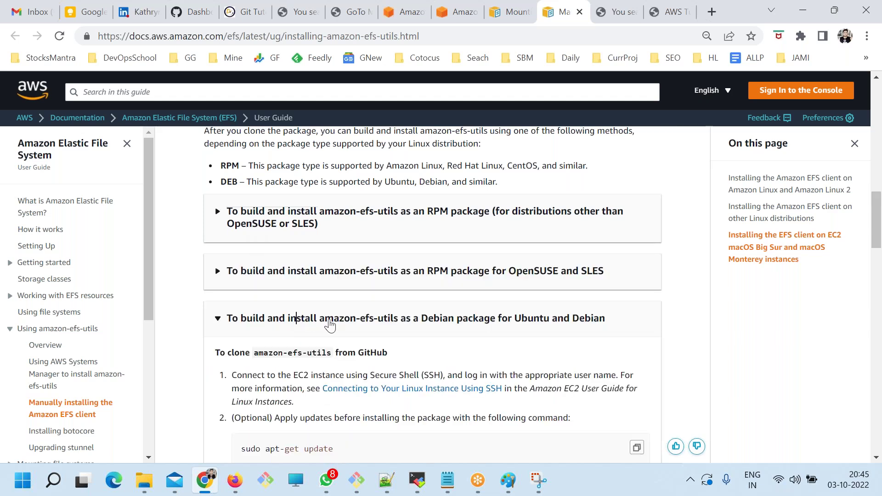
# Copy the "sudo apt-get update" command from the Debian instructions and switch to the dsdadad.txt notes in Notepad.
pyautogui.scroll(-3, 263, 329)
pyautogui.moveTo(242, 312); pyautogui.dragTo(356, 311)
pyautogui.press('super+3')
pyautogui.moveTo(449, 488)
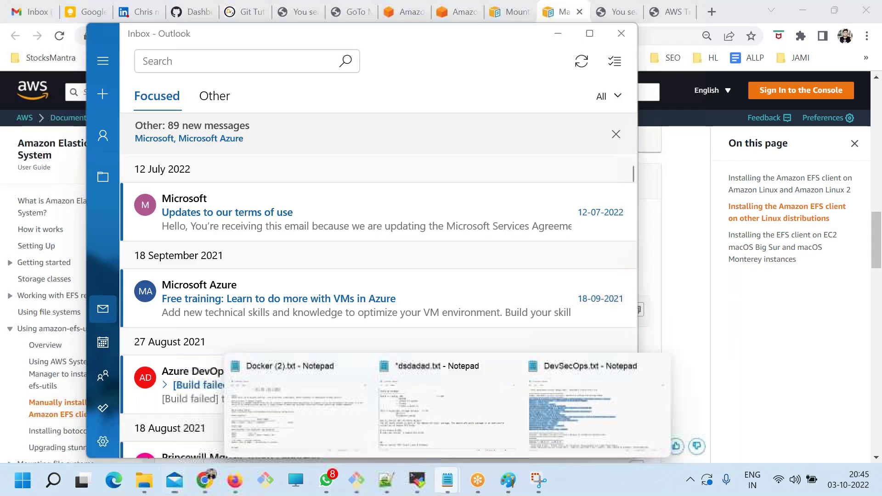
pyautogui.click(469, 421)
# Below the yum install command, add the comment "# For Ubuntu" followed by the line "$ sudo apt-get update".
pyautogui.click(303, 346)
pyautogui.press('Return')
pyautogui.press('Return')
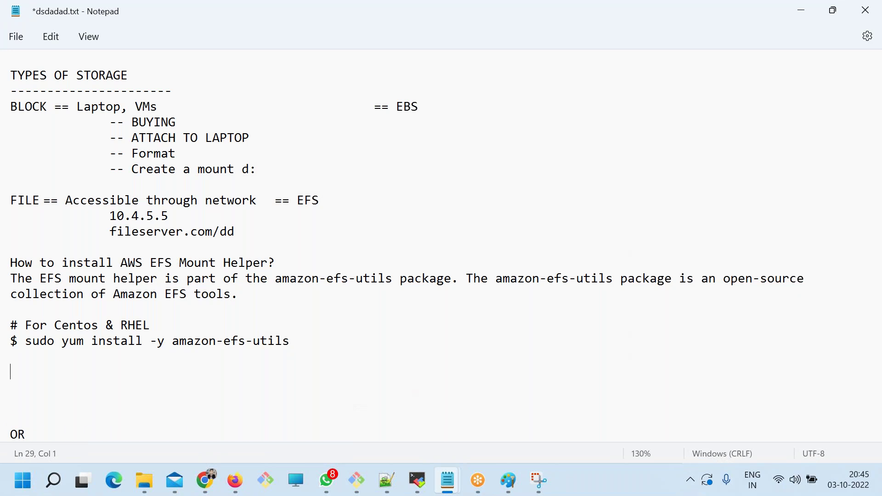
pyautogui.write('# For Ubuntu')
pyautogui.press('Return')
pyautogui.write('sudo apt-get update')
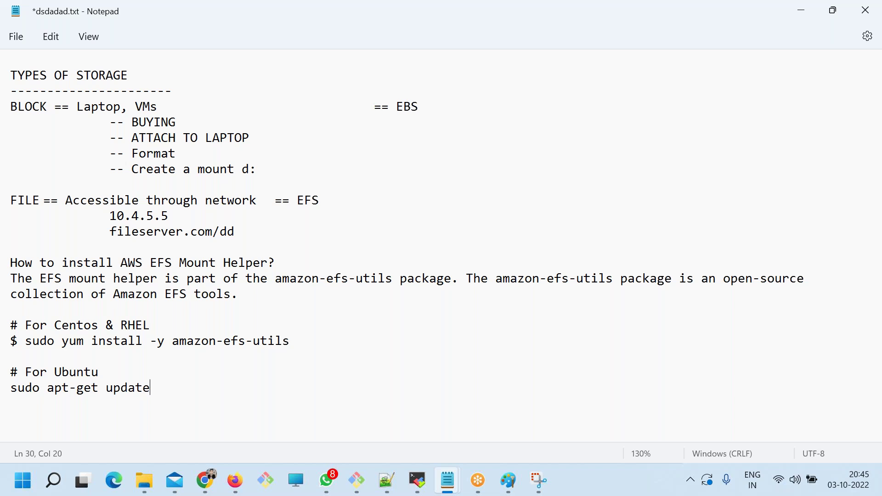
pyautogui.write('$')
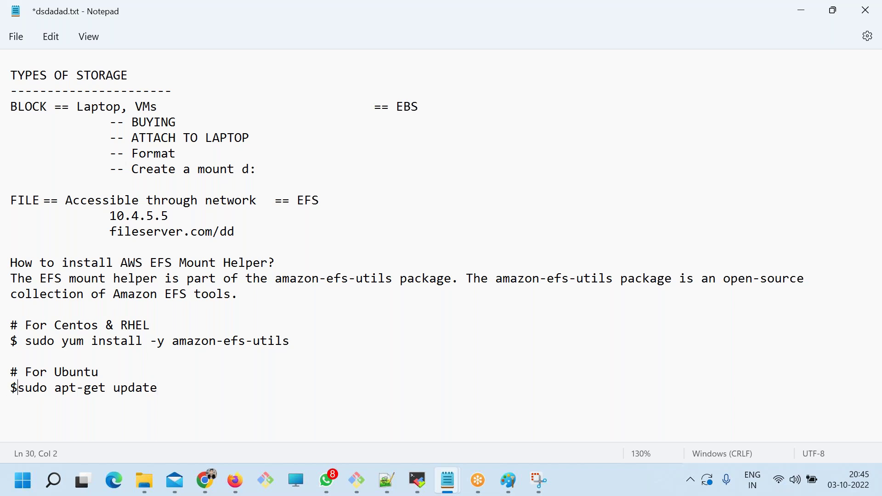
# Copy "sudo apt-get -y install git binutils" from the guide in Chrome and add it with a "$" prefix below the update command in Notepad.
pyautogui.click(174, 480)
pyautogui.click(205, 481)
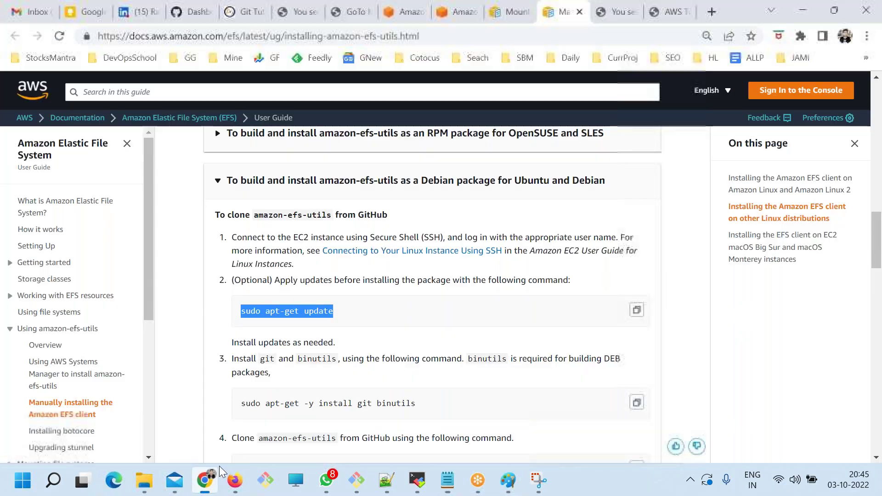
pyautogui.scroll(-3, 426, 270)
pyautogui.moveTo(423, 266); pyautogui.dragTo(241, 266)
pyautogui.hotkey('ctrl', 'c')
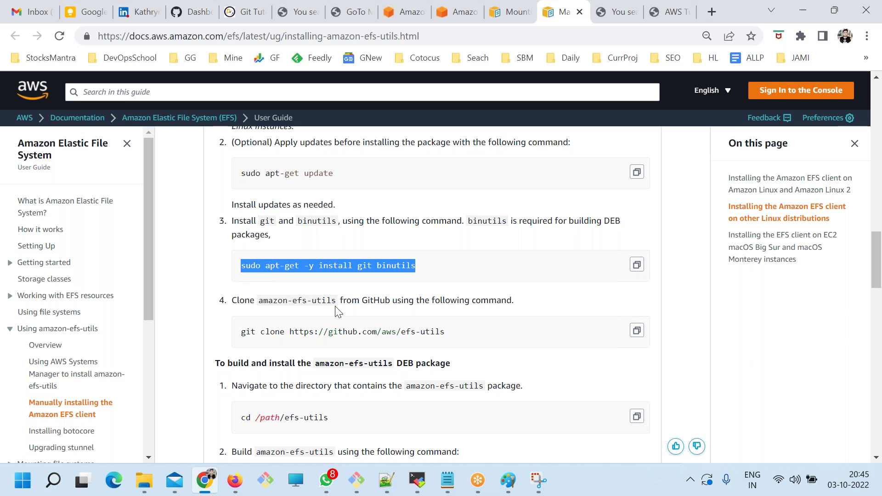
pyautogui.scroll(-2, 372, 391)
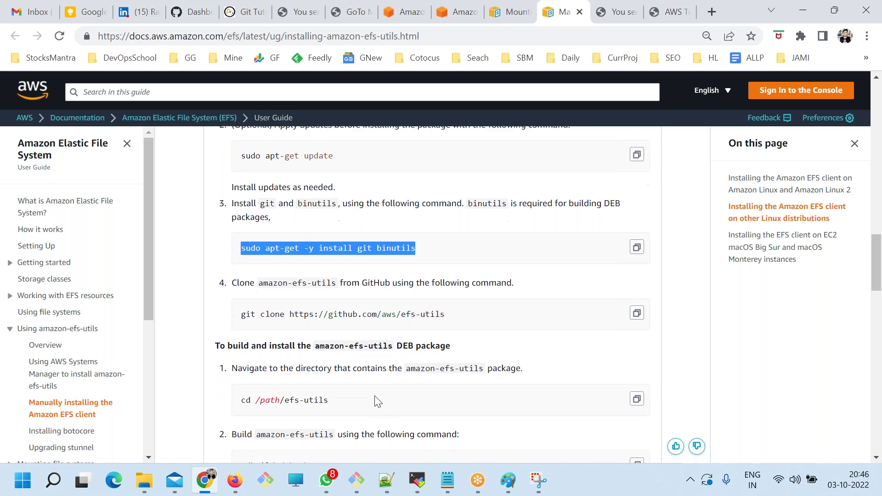
pyautogui.hotkey('alt', 'Tab')
pyautogui.press('Return')
pyautogui.write('$')
pyautogui.hotkey('ctrl', 'v')
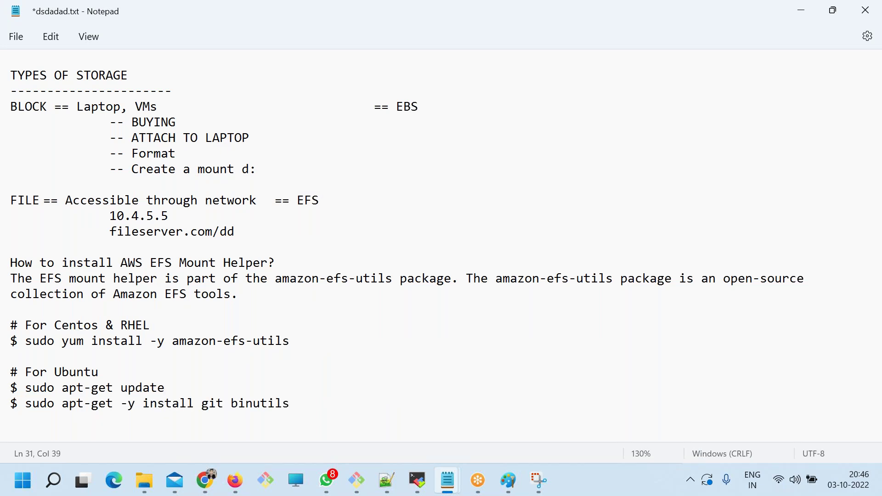
pyautogui.hotkey('alt', 'Tab')
pyautogui.click(337, 351)
pyautogui.doubleClick(313, 349)
pyautogui.moveTo(240, 263); pyautogui.dragTo(445, 262)
pyautogui.hotkey('ctrl', 'c')
pyautogui.hotkey('alt', 'Tab')
pyautogui.click(188, 385)
pyautogui.click(315, 403)
pyautogui.press('Return')
pyautogui.write('$')
pyautogui.hotkey('ctrl', 'v')
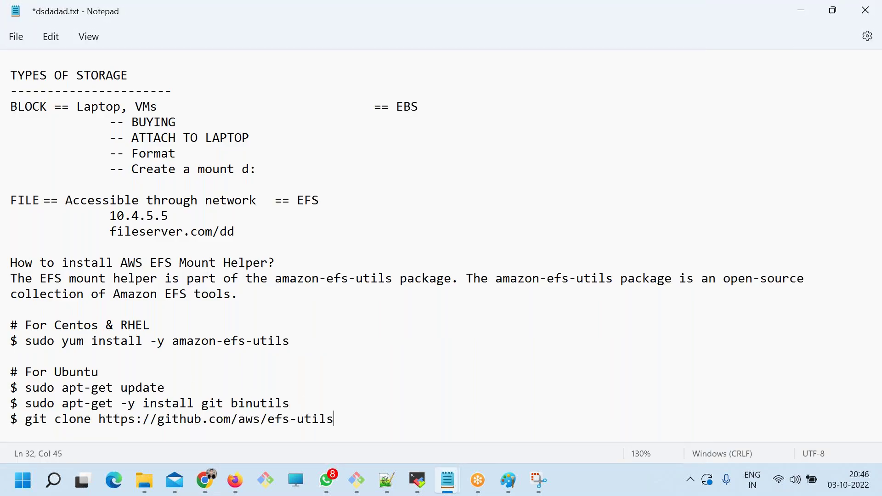
# Copy "cd /path/efs-utils" from the guide in Chrome and add it with a "$" prefix below the git clone line in Notepad.
pyautogui.hotkey('alt', 'Tab')
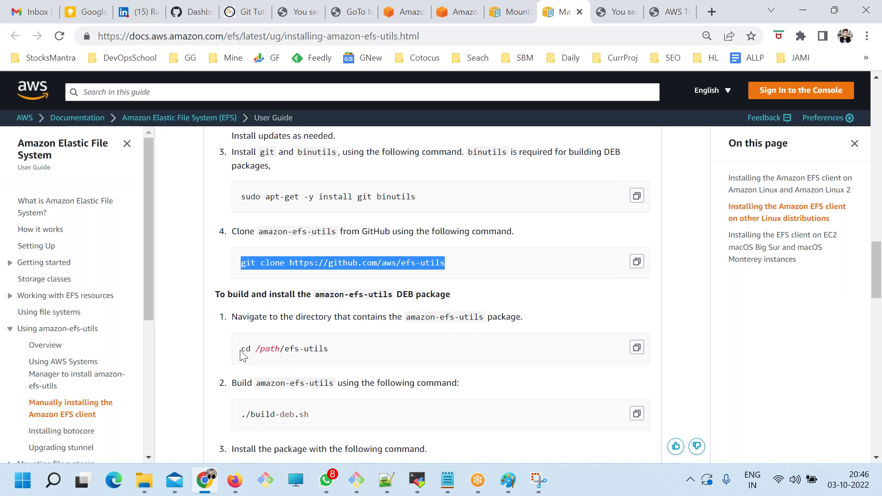
pyautogui.moveTo(242, 349)
pyautogui.mouseDown()
pyautogui.moveTo(356, 353)
pyautogui.moveTo(243, 351)
pyautogui.mouseUp()
pyautogui.hotkey('alt', 'Tab')
pyautogui.press('Return')
pyautogui.hotkey('ctrl', 'v')
# Copy "./build-deb.sh" from the guide in Chrome and add it with a "$" prefix below the cd line in Notepad.
pyautogui.hotkey('alt', 'Tab')
pyautogui.scroll(-1, 351, 384)
pyautogui.moveTo(310, 345); pyautogui.dragTo(238, 346)
pyautogui.hotkey('alt', 'Tab')
pyautogui.press('Return')
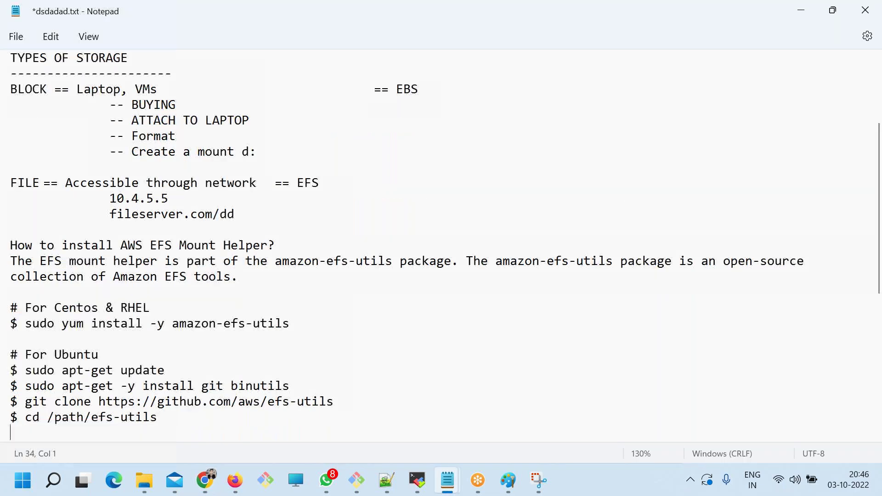
pyautogui.write('$')
pyautogui.hotkey('ctrl', 'v')
# Copy "sudo apt-get -y install ./build/amazon-efs-utils*deb" from the guide in Chrome and paste it below the build-deb.sh line in Notepad.
pyautogui.hotkey('alt', 'Tab')
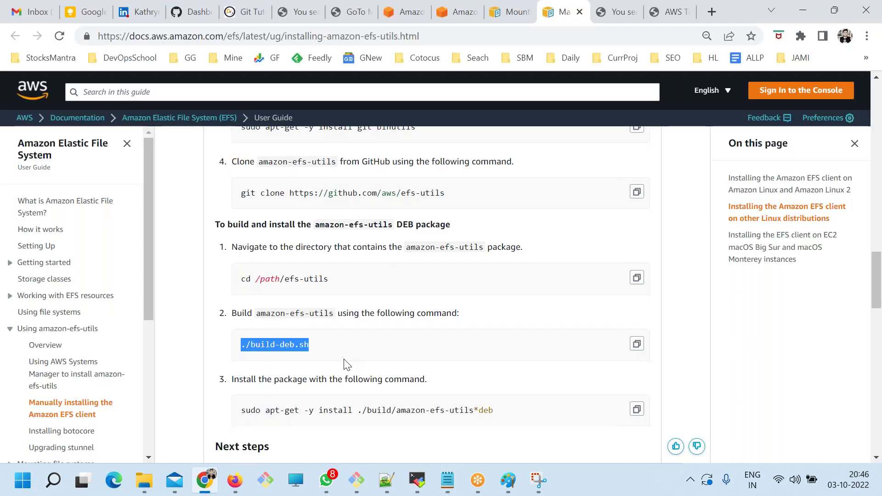
pyautogui.scroll(-1, 347, 363)
pyautogui.moveTo(238, 342); pyautogui.dragTo(507, 343)
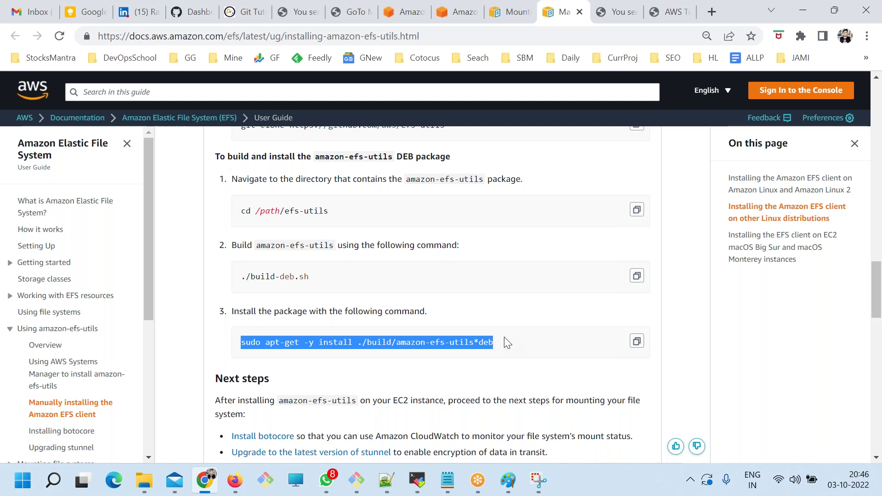
pyautogui.hotkey('alt', 'Tab')
pyautogui.press('Return')
pyautogui.hotkey('ctrl', 'v')
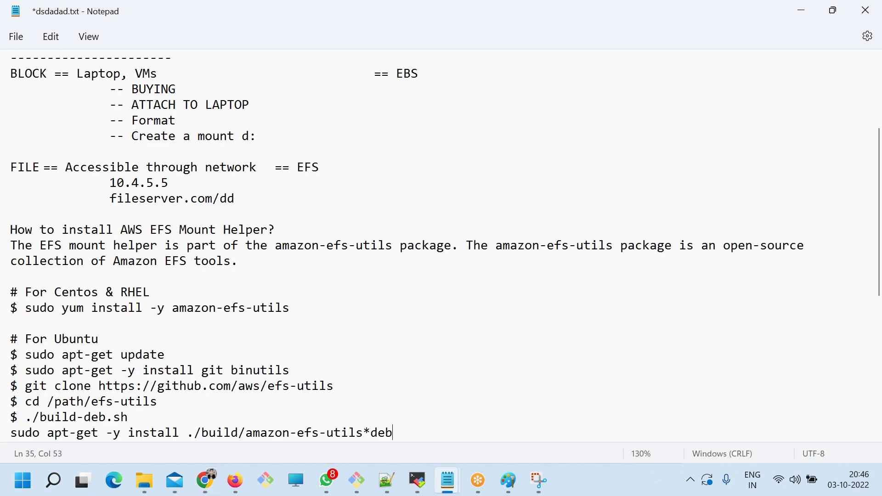
# Prefix the last Ubuntu install command with "$", save dsdadad.txt and review the finished mount helper instructions.
pyautogui.press('Home')
pyautogui.hotkey('shift', 'Down')
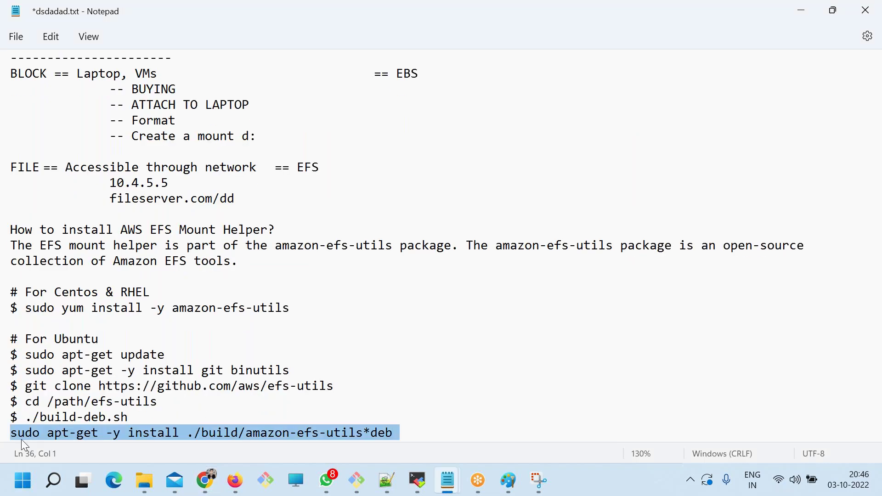
pyautogui.press('Up')
pyautogui.write('$')
pyautogui.hotkey('ctrl', 's')
pyautogui.scroll(-1, 130, 292)
pyautogui.moveTo(156, 182); pyautogui.dragTo(372, 387)
pyautogui.click(341, 362)
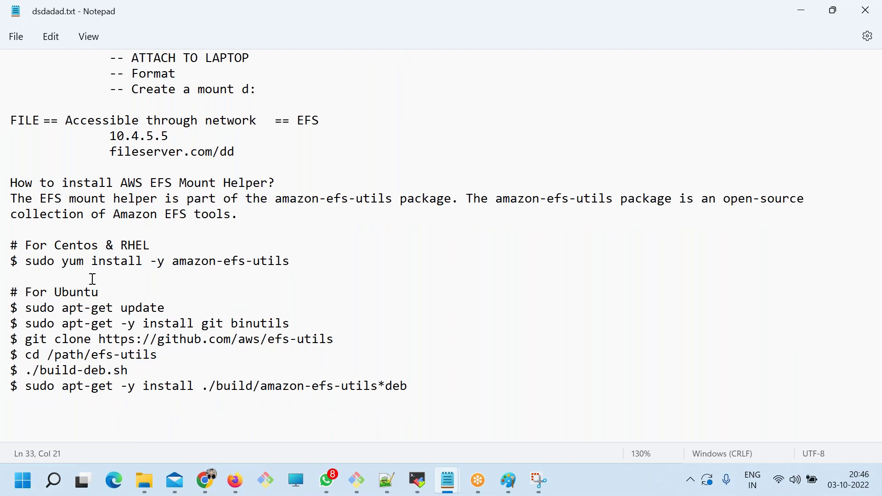
pyautogui.moveTo(101, 276); pyautogui.dragTo(347, 376)
# Copy "sudo apt-get update" from the notes, switch to the root Ubuntu server terminal, clear it and run the command.
pyautogui.moveTo(179, 313); pyautogui.dragTo(25, 308)
pyautogui.moveTo(418, 488)
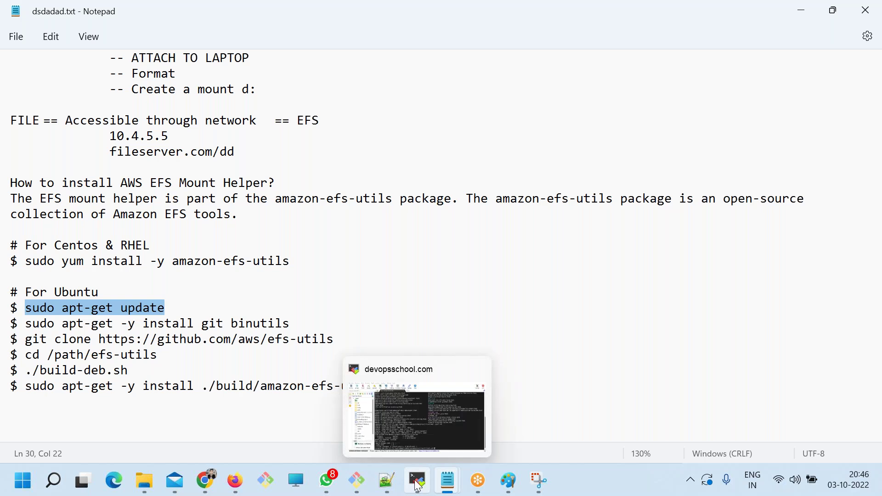
pyautogui.moveTo(357, 483)
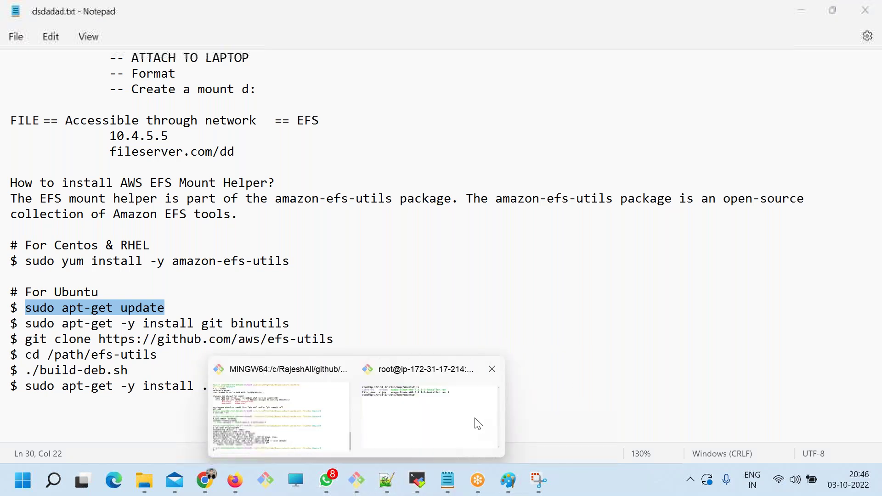
pyautogui.click(479, 425)
pyautogui.write('clear')
pyautogui.press('Return')
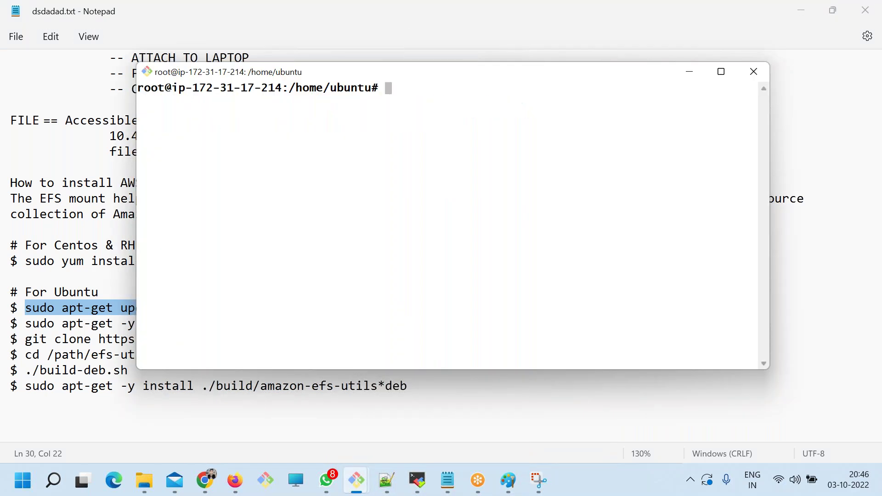
pyautogui.rightClick(403, 185)
pyautogui.click(439, 230)
pyautogui.press('Return')
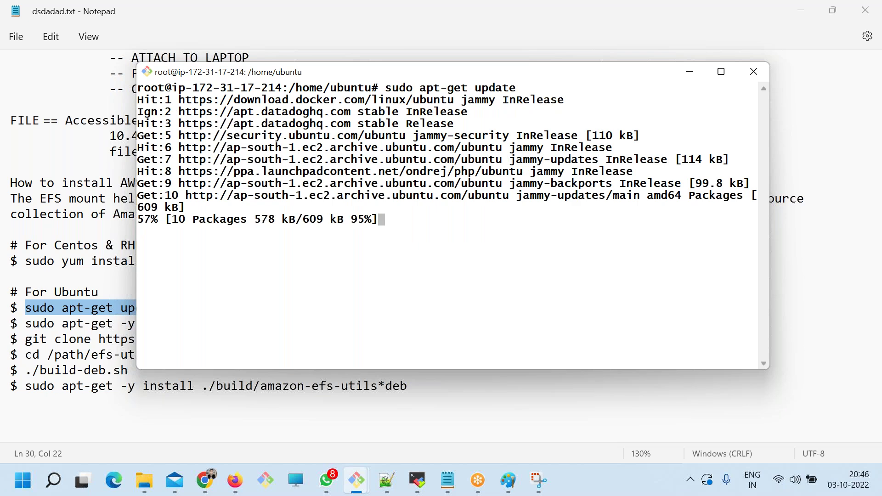
# Copy "sudo apt-get -y install git binutils" from the notes, enlarge the terminal window and run the command there.
pyautogui.click(55, 323)
pyautogui.moveTo(291, 324); pyautogui.dragTo(38, 324)
pyautogui.hotkey('alt', 'Tab')
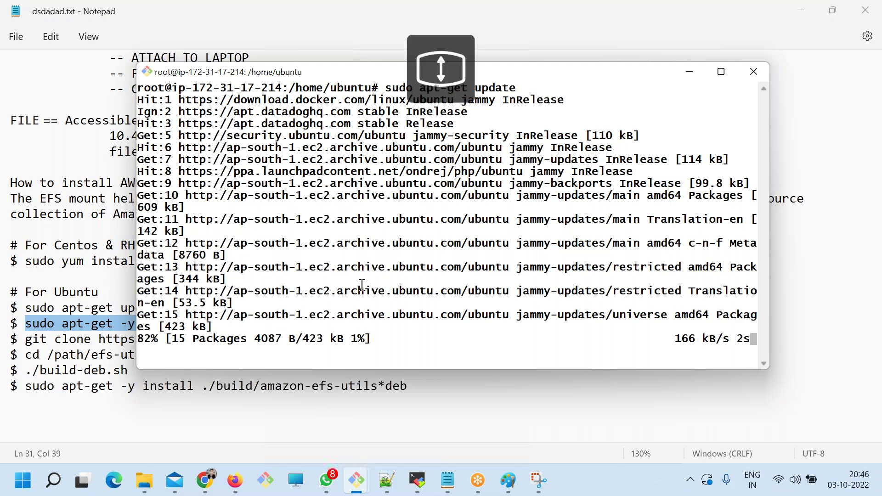
pyautogui.moveTo(295, 75); pyautogui.dragTo(245, 55)
pyautogui.moveTo(723, 234); pyautogui.dragTo(804, 232)
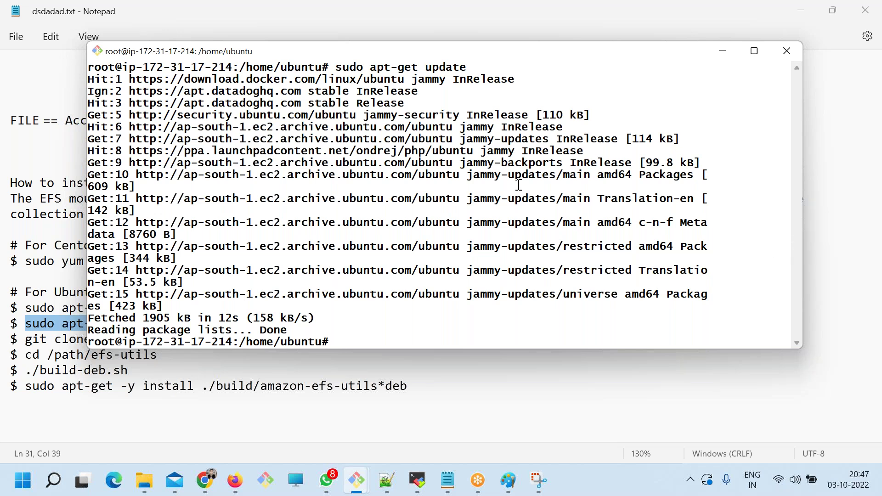
pyautogui.rightClick(517, 184)
pyautogui.click(572, 239)
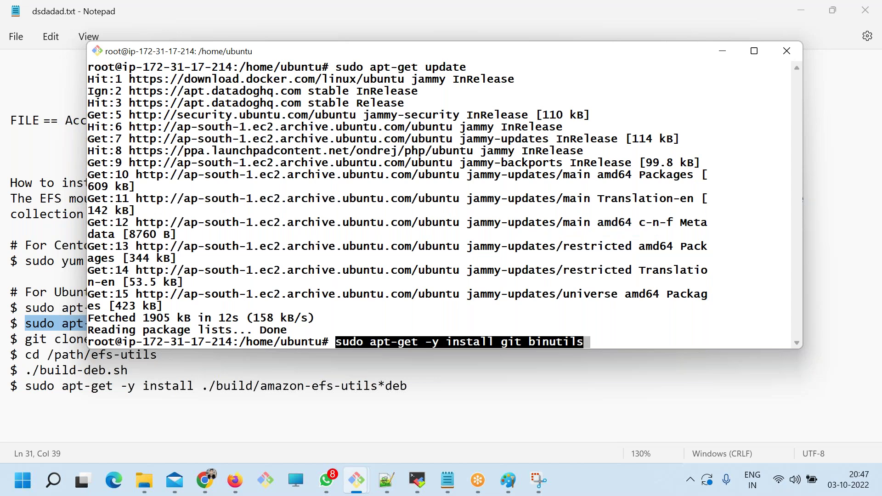
pyautogui.press('Return')
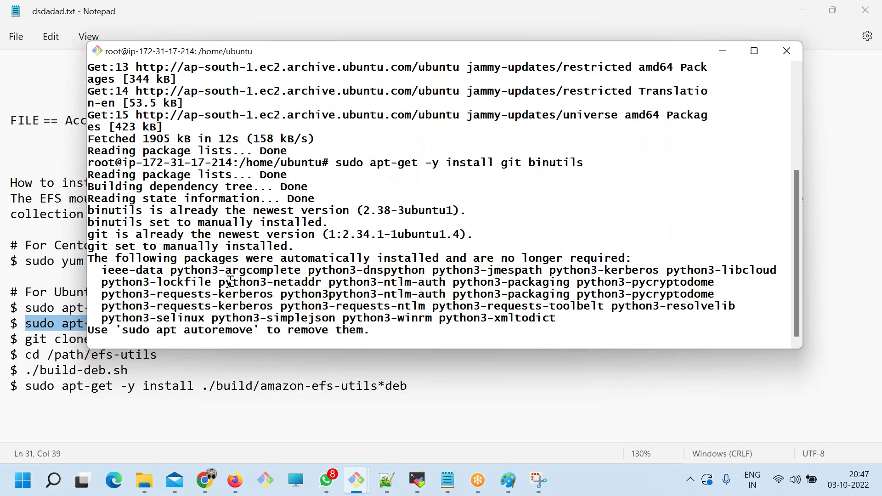
pyautogui.hotkey('alt', 'Tab')
pyautogui.moveTo(25, 339); pyautogui.dragTo(358, 340)
pyautogui.hotkey('ctrl', 'c')
pyautogui.hotkey('alt', 'Tab')
pyautogui.rightClick(336, 231)
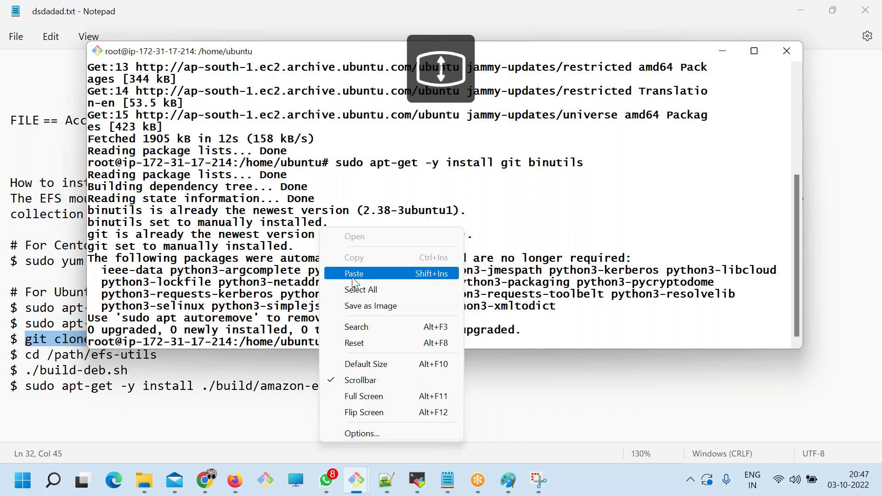
pyautogui.click(367, 274)
pyautogui.press('Return')
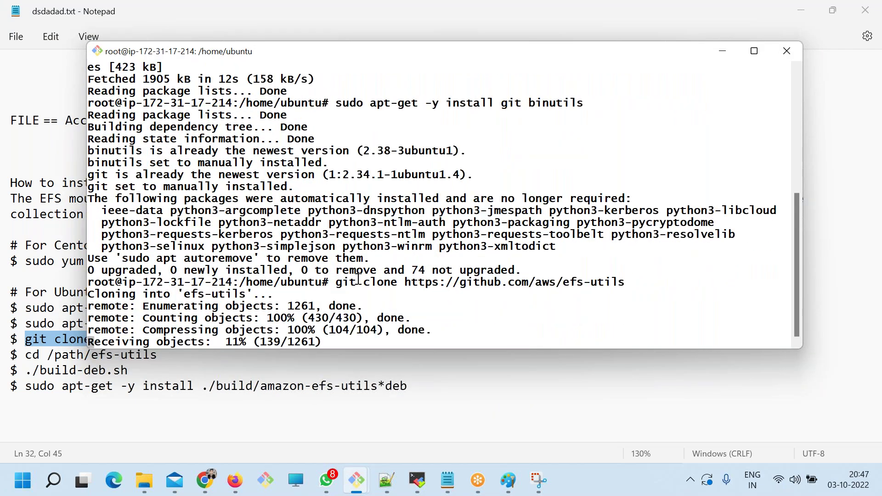
# Change into the cloned efs-utils directory in the server terminal.
pyautogui.hotkey('alt', 'Tab')
pyautogui.hotkey('alt', 'Tab')
pyautogui.write('cd c')
pyautogui.press('BackSpace')
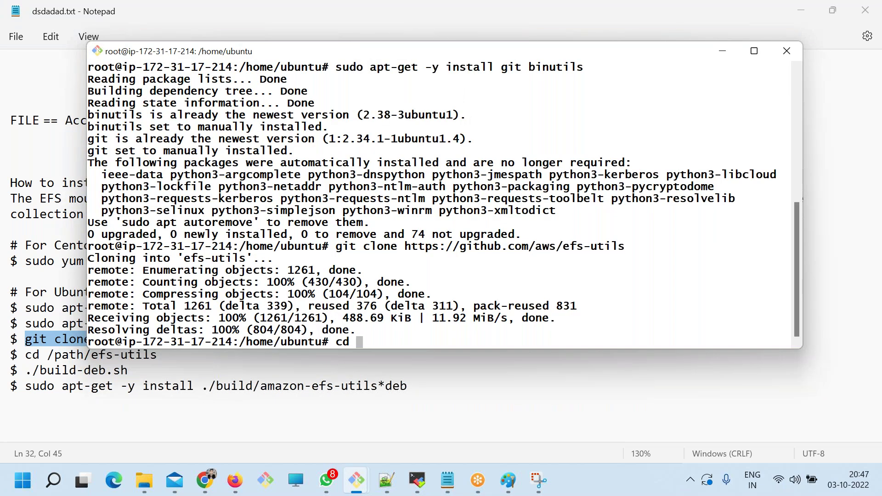
pyautogui.write('e')
pyautogui.press('Tab')
pyautogui.press('Return')
# Copy the directory name efs-utils from the terminal and replace the path in the notes' cd line, making it "cd efs-utils".
pyautogui.doubleClick(387, 329)
pyautogui.hotkey('alt', 'Tab')
pyautogui.moveTo(164, 364)
pyautogui.mouseDown()
pyautogui.moveTo(48, 356)
pyautogui.moveTo(174, 360)
pyautogui.mouseUp()
pyautogui.hotkey('ctrl', 'v')
pyautogui.hotkey('alt', 'Tab')
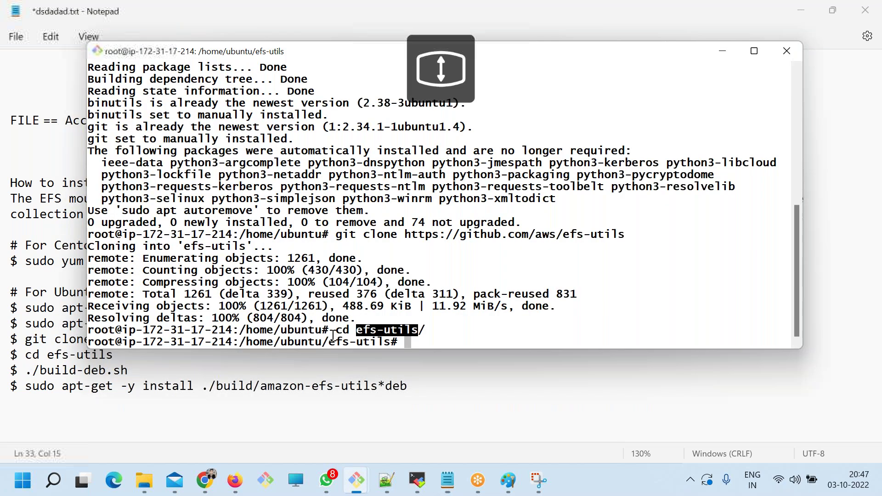
# Copy "./build-deb.sh" from the notes, list the efs-utils directory in the terminal and run the build script there.
pyautogui.hotkey('alt', 'Tab')
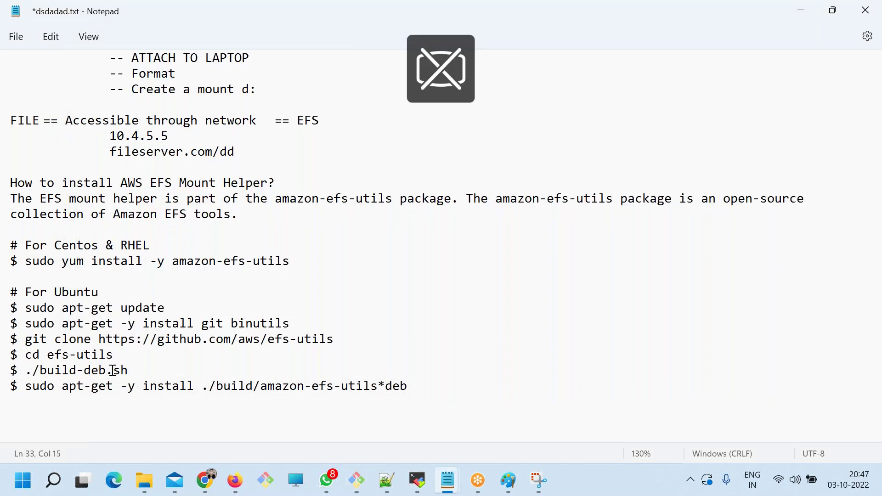
pyautogui.moveTo(129, 371); pyautogui.dragTo(25, 371)
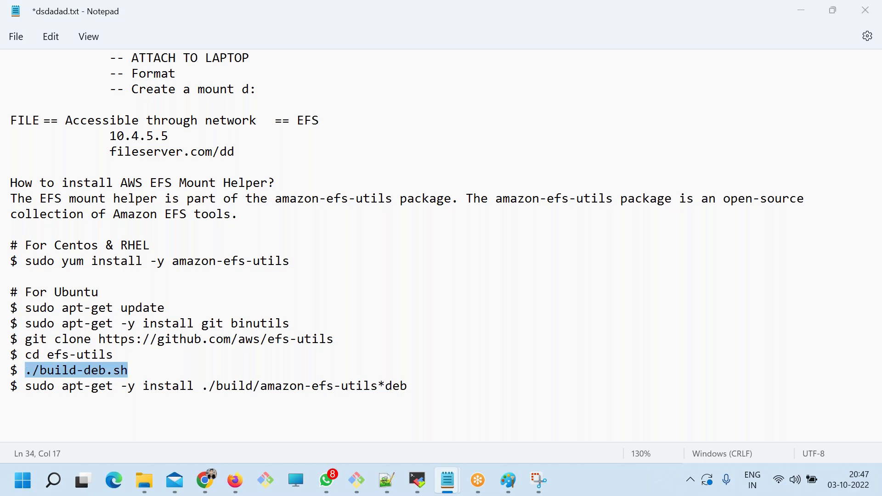
pyautogui.hotkey('alt', 'Tab')
pyautogui.scroll(-1, 525, 253)
pyautogui.rightClick(525, 253)
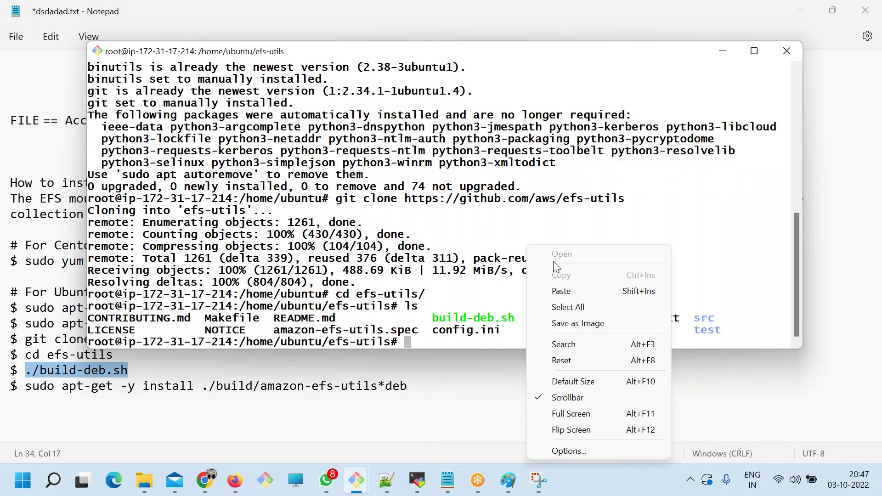
pyautogui.click(565, 290)
pyautogui.press('Return')
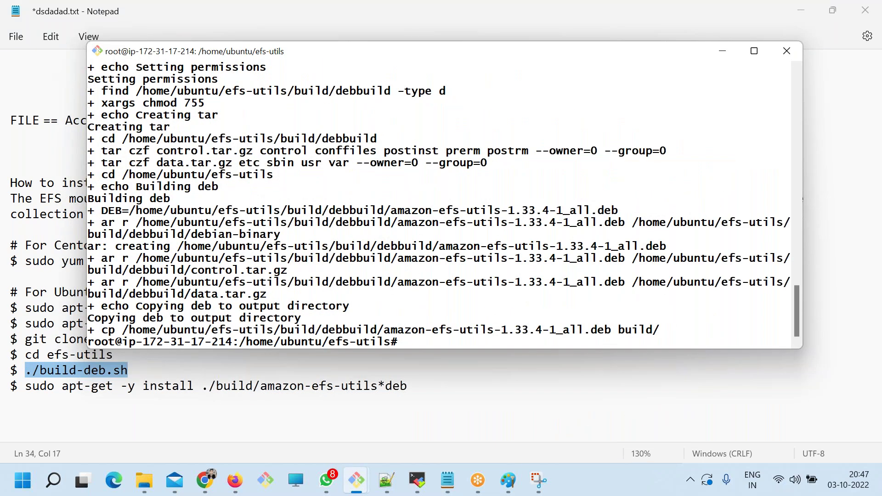
# Copy "apt-get -y install ./build/amazon-efs-utils*deb" from the notes and run it in the server terminal.
pyautogui.hotkey('alt', 'Tab')
pyautogui.moveTo(416, 386); pyautogui.dragTo(63, 389)
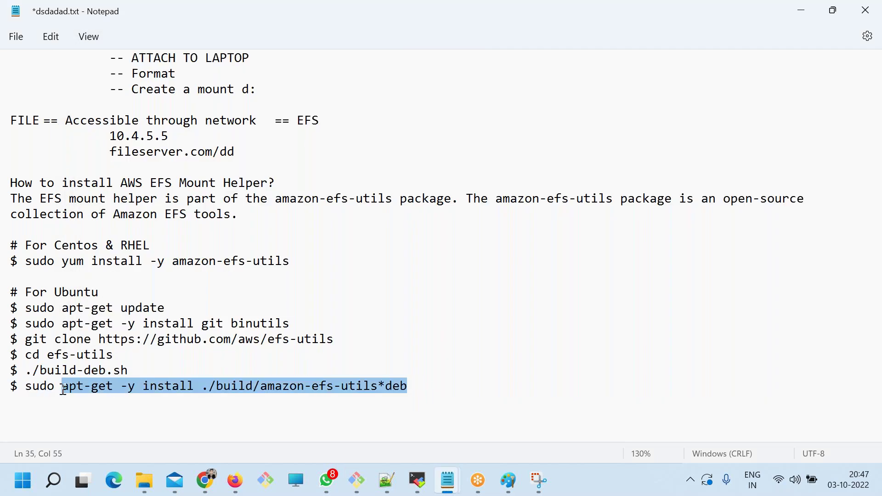
pyautogui.hotkey('alt', 'Tab')
pyautogui.rightClick(311, 189)
pyautogui.click(336, 232)
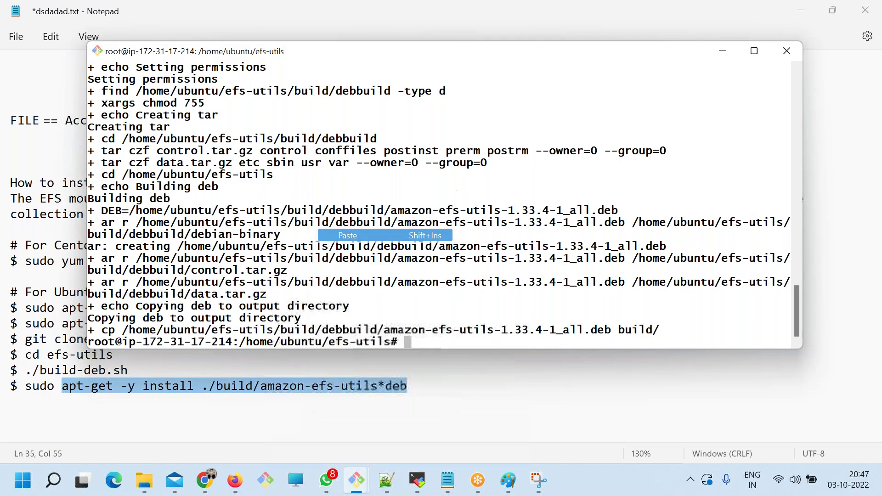
pyautogui.press('Return')
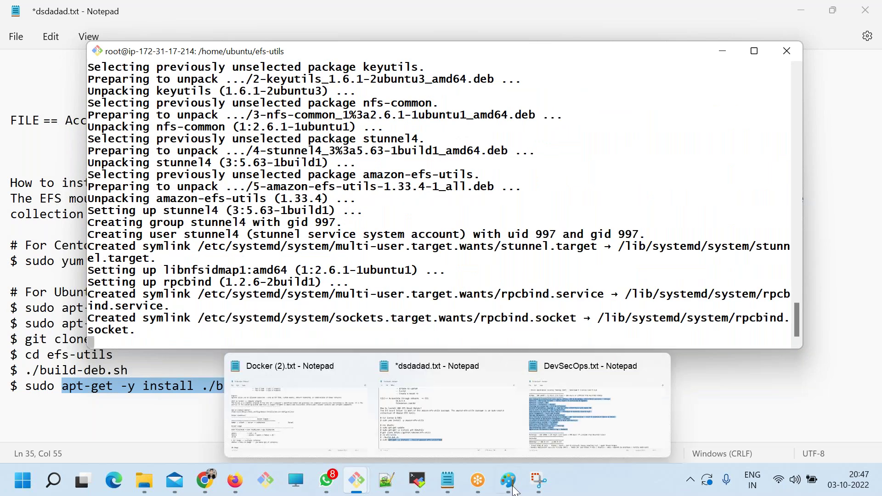
# Check the EFS Attach snip in Snipping Tool, then save dsdadad.txt in Notepad and go back to Chrome.
pyautogui.click(539, 480)
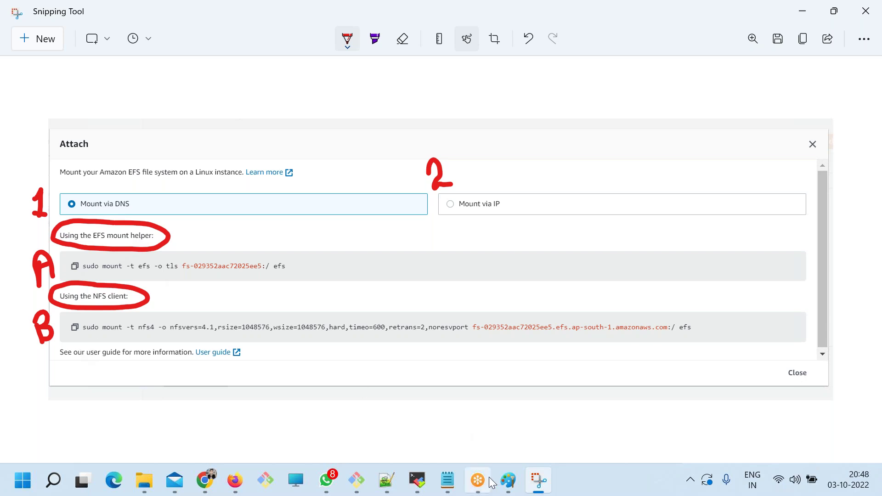
pyautogui.click(448, 480)
pyautogui.click(445, 404)
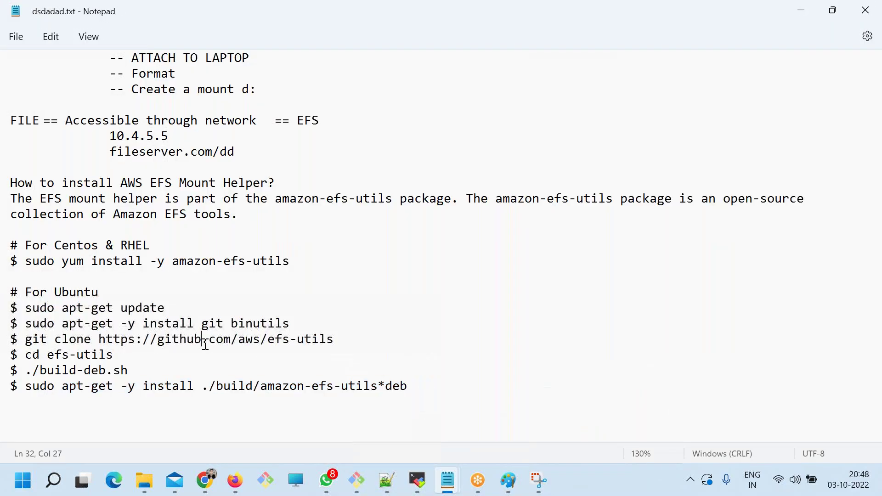
pyautogui.click(205, 480)
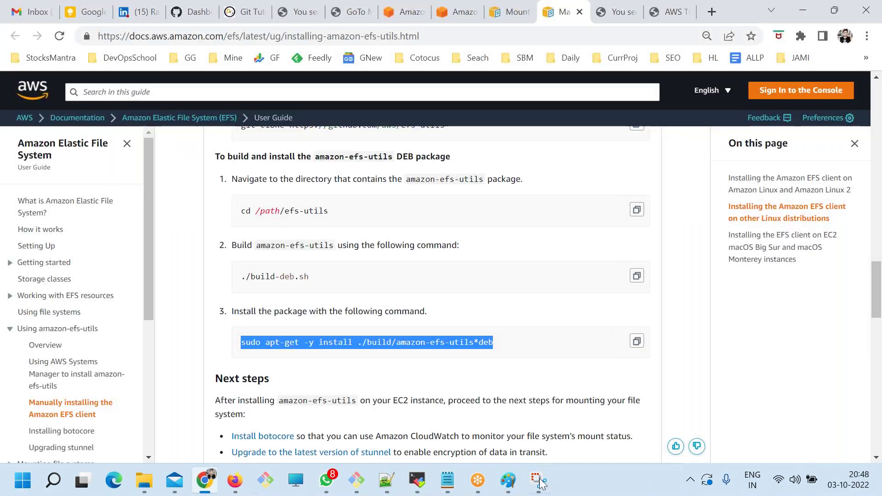
# Return to the server terminal, acknowledge the pending kernel upgrade notice and accept the preselected services for restart.
pyautogui.moveTo(391, 489)
pyautogui.click(356, 480)
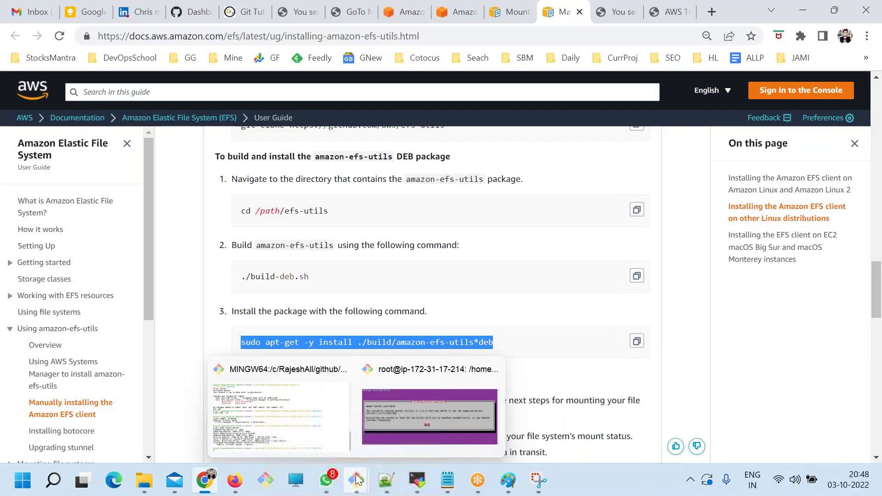
pyautogui.click(466, 423)
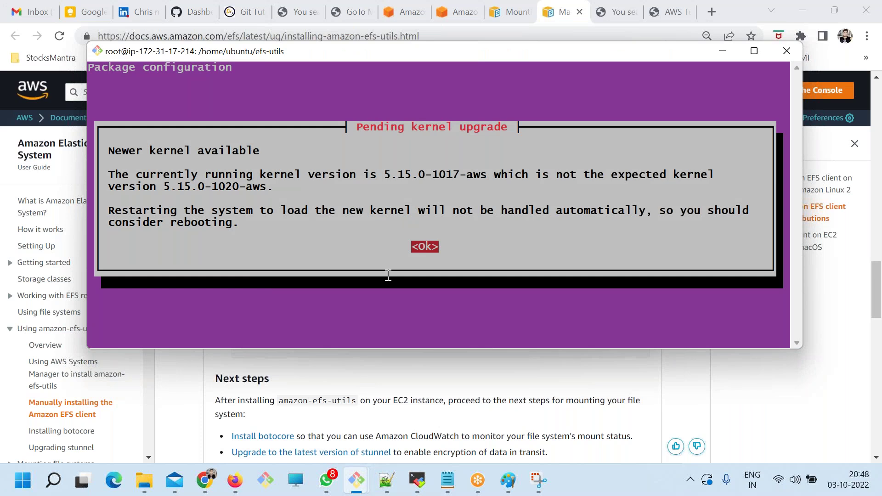
pyautogui.press('Return')
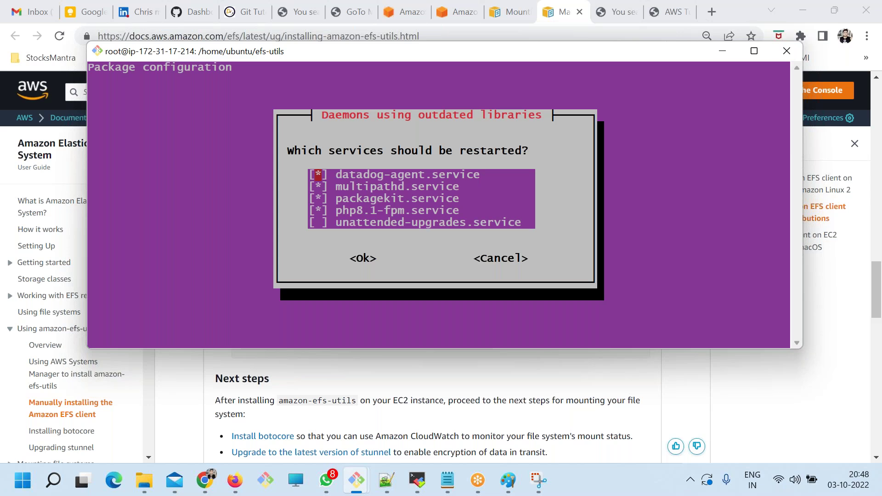
pyautogui.press('Tab')
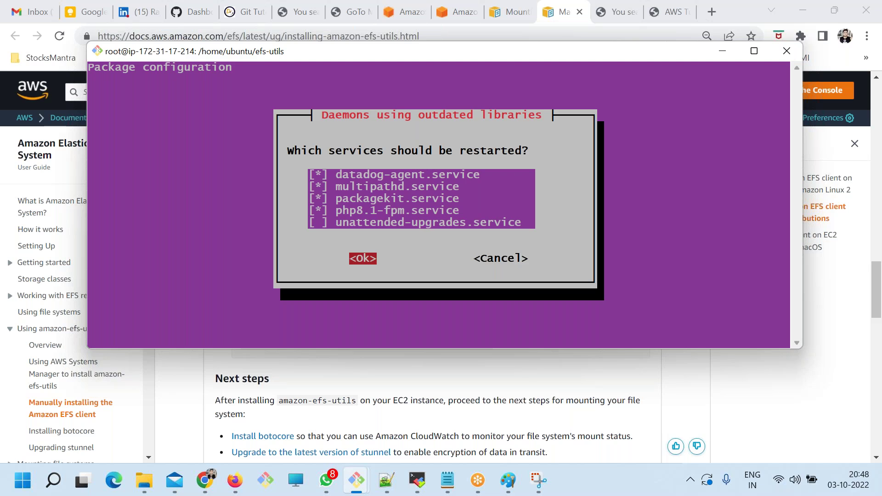
pyautogui.press('Return')
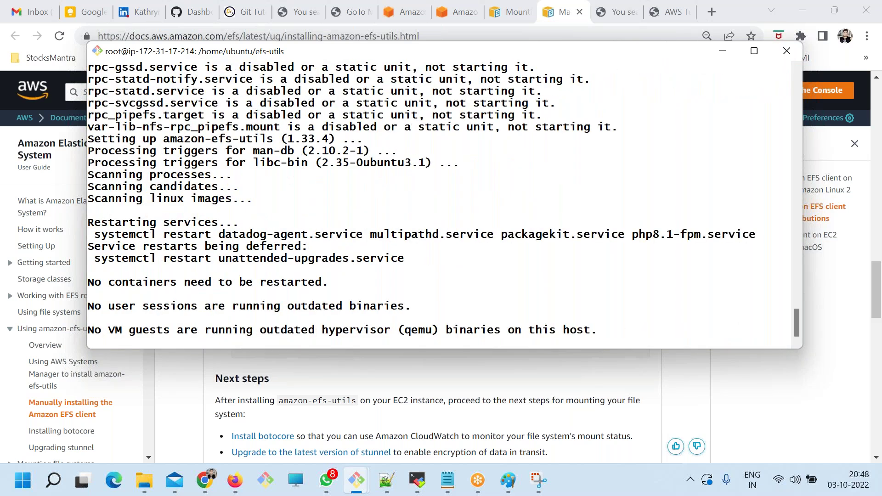
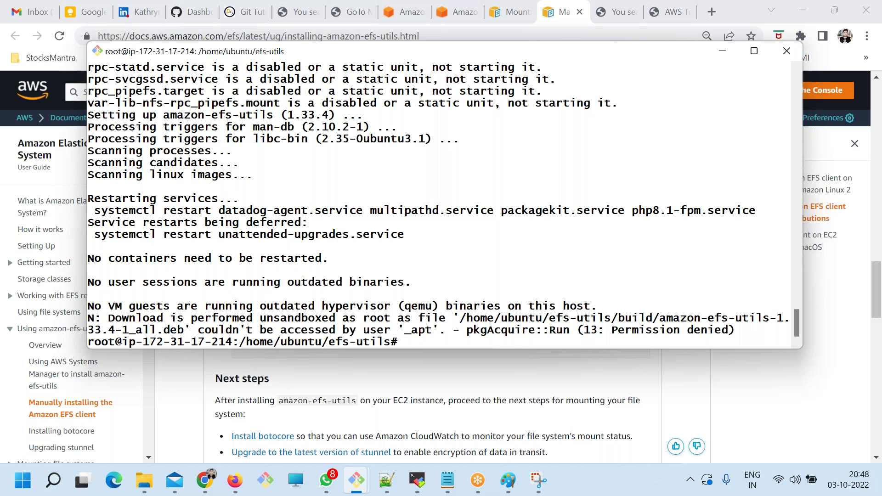
# Read the Next steps section for mounting the file system in Chrome's amazon-efs-utils installation guide.
pyautogui.hotkey('alt', 'Tab')
pyautogui.scroll(-3, 328, 340)
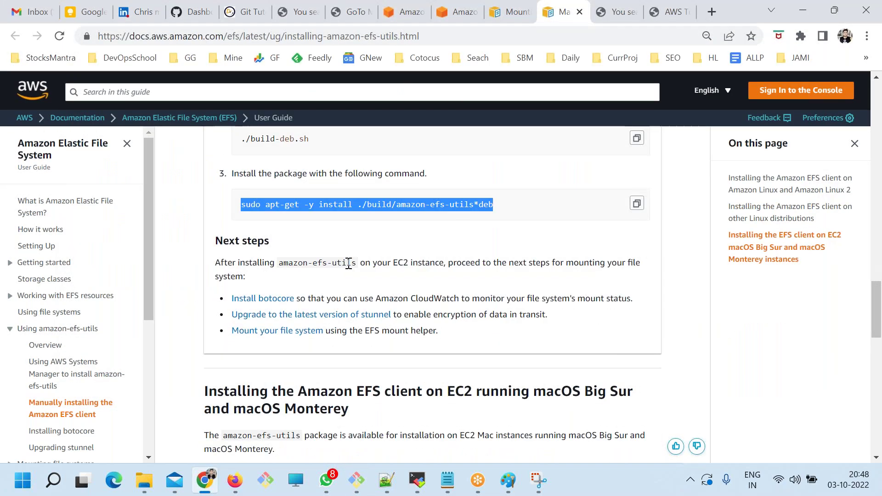
pyautogui.moveTo(485, 264); pyautogui.dragTo(552, 263)
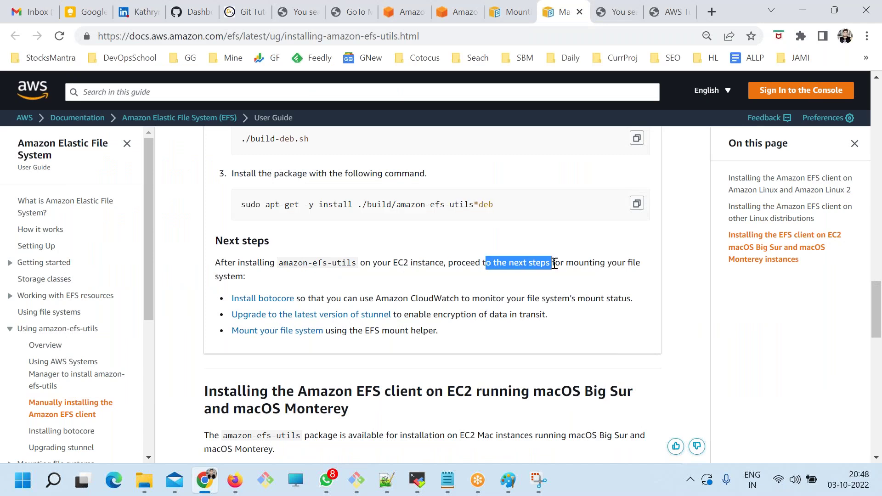
pyautogui.scroll(-1, 365, 286)
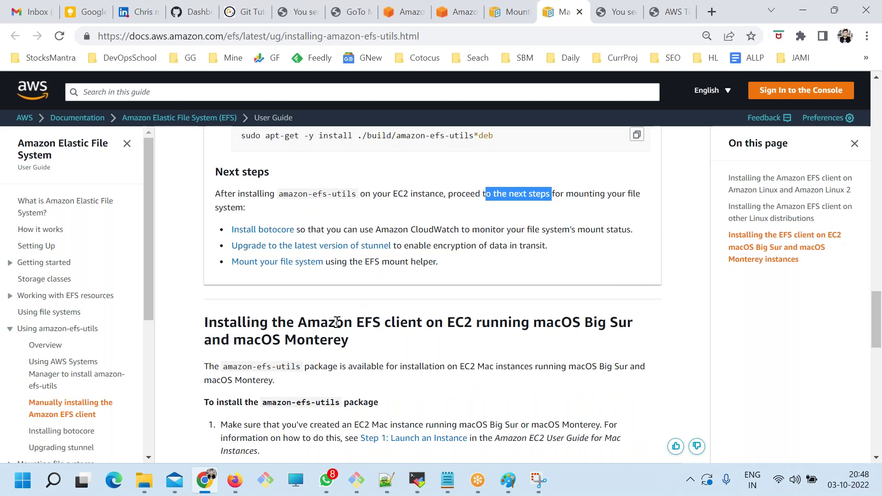
pyautogui.scroll(1, 338, 322)
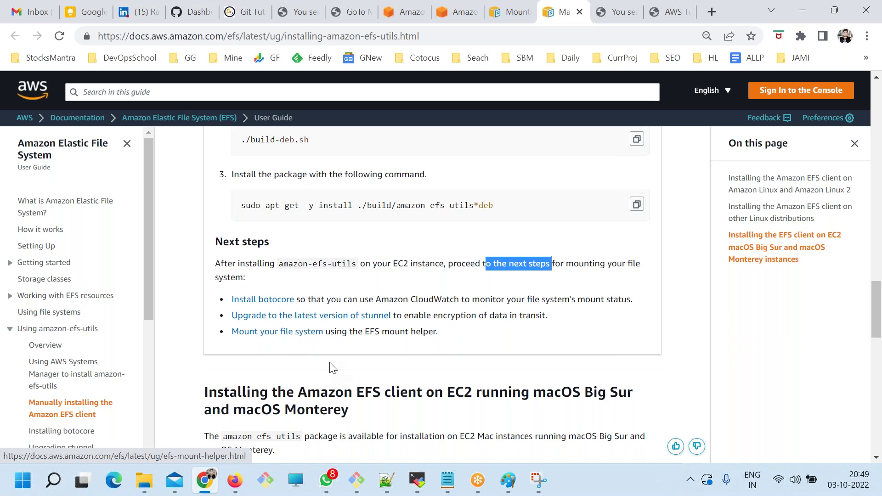
pyautogui.scroll(15, 330, 366)
# Search the EFS mounting file systems page for "nfs" and read the paragraph on the standard Linux NFS client.
pyautogui.click(501, 12)
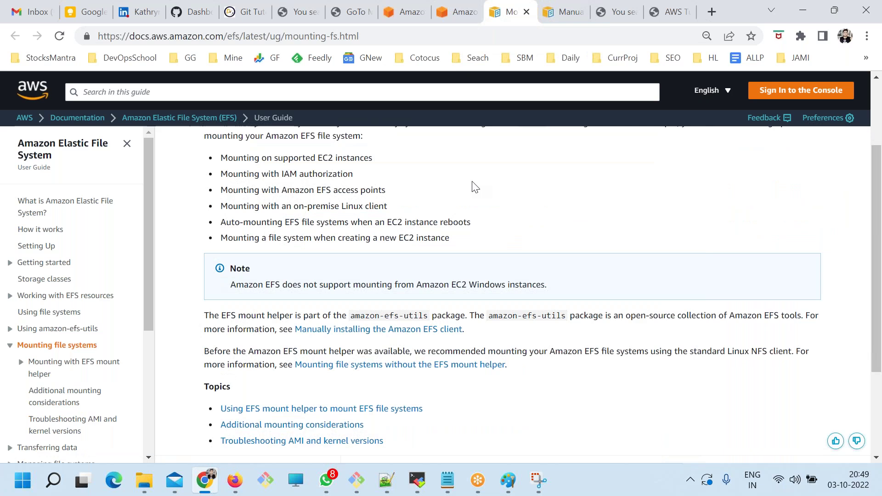
pyautogui.scroll(-3, 445, 354)
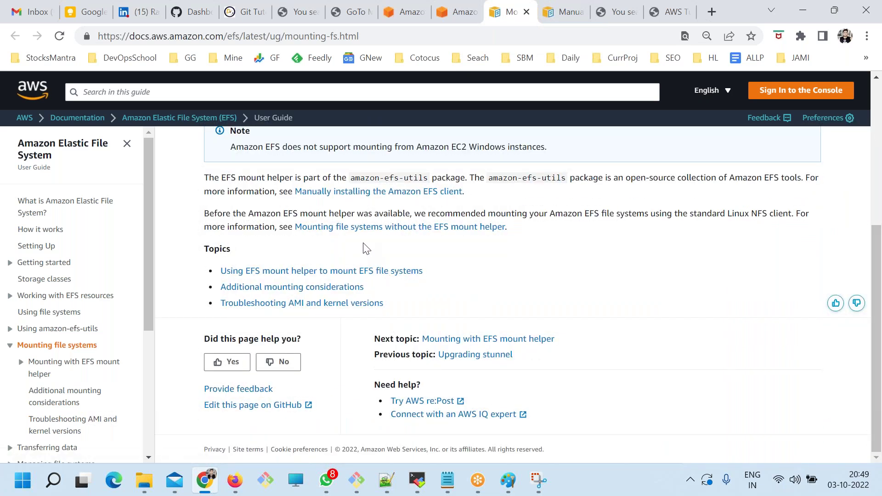
pyautogui.hotkey('ctrl', 'f')
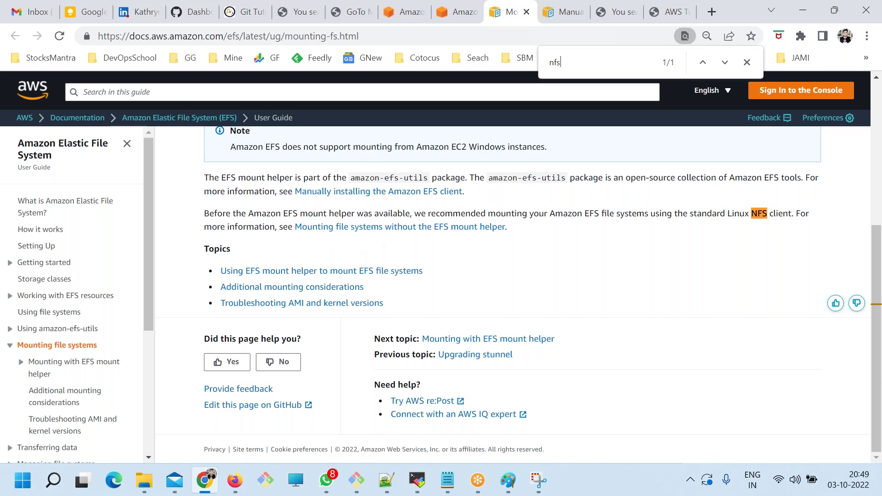
pyautogui.write('nfs')
pyautogui.moveTo(488, 213); pyautogui.dragTo(605, 213)
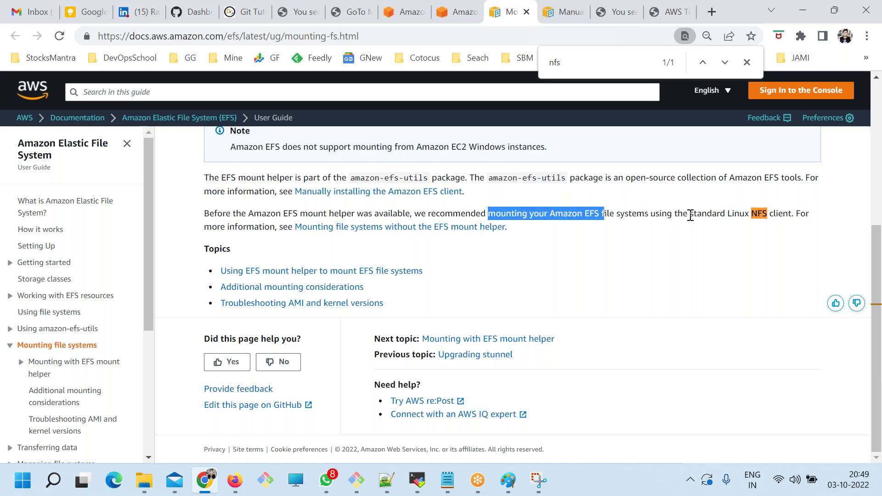
pyautogui.click(690, 214)
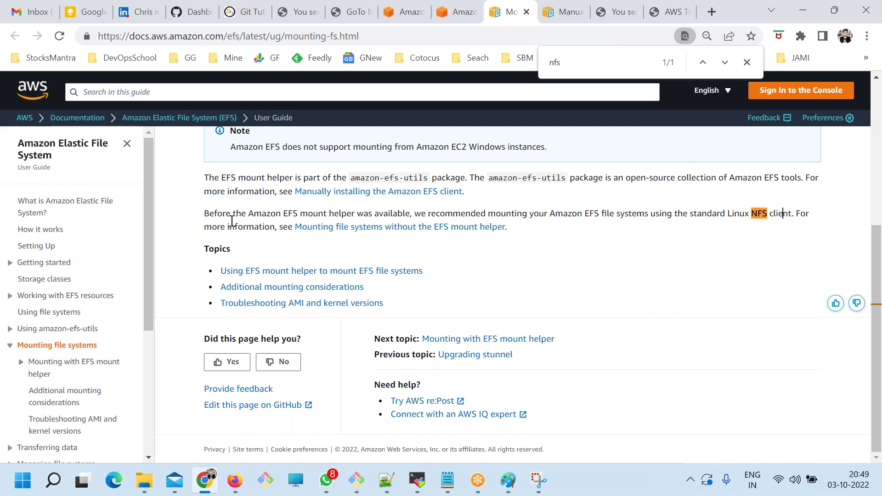
pyautogui.moveTo(261, 215); pyautogui.dragTo(309, 214)
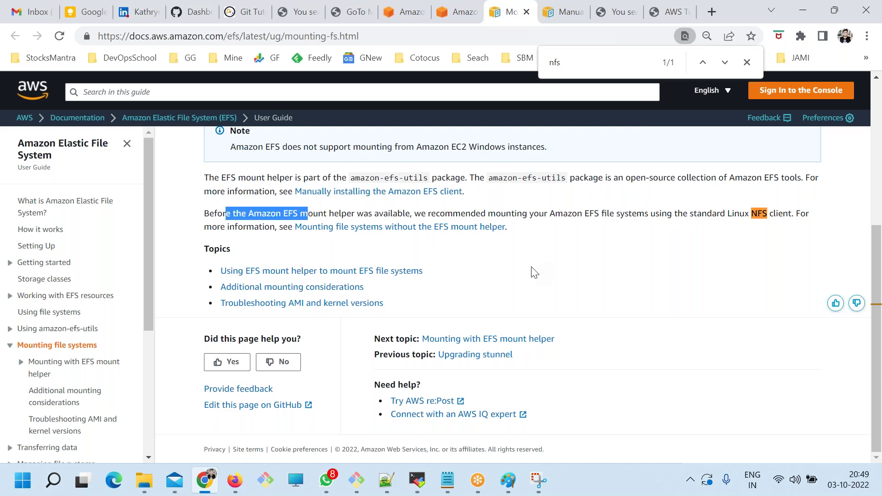
pyautogui.hotkey('ctrl', 'f')
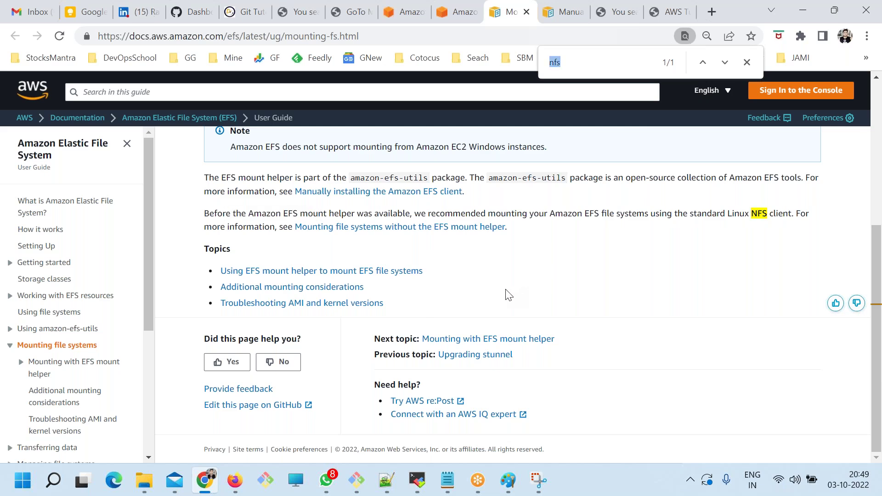
# Open devopsschool.com/blog in a new browser tab.
pyautogui.click(711, 12)
pyautogui.write('devopsschool.com/blog')
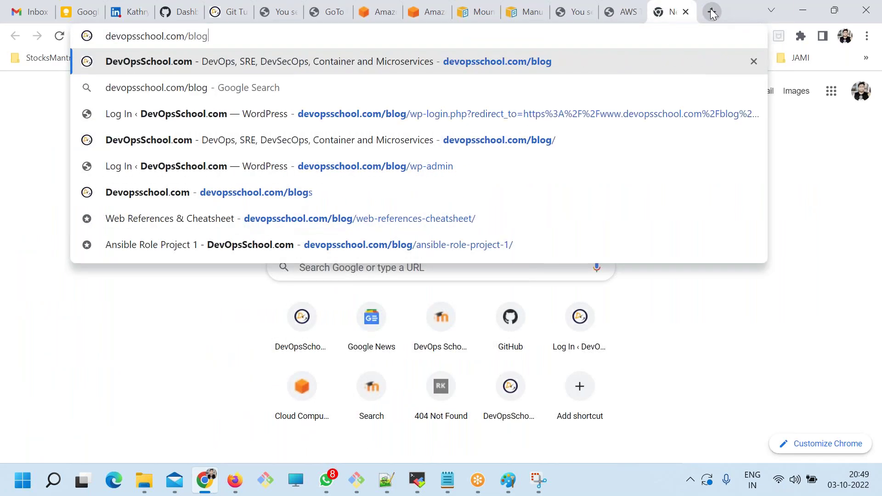
pyautogui.press('Return')
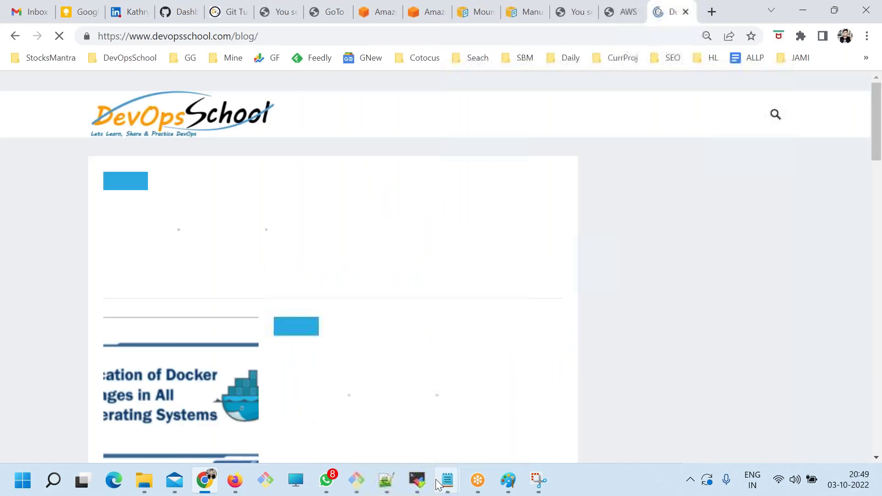
# Switch to dsdadad.txt in Notepad and review the notes from the mount helper heading to the NFS client heading.
pyautogui.moveTo(441, 482)
pyautogui.click(409, 414)
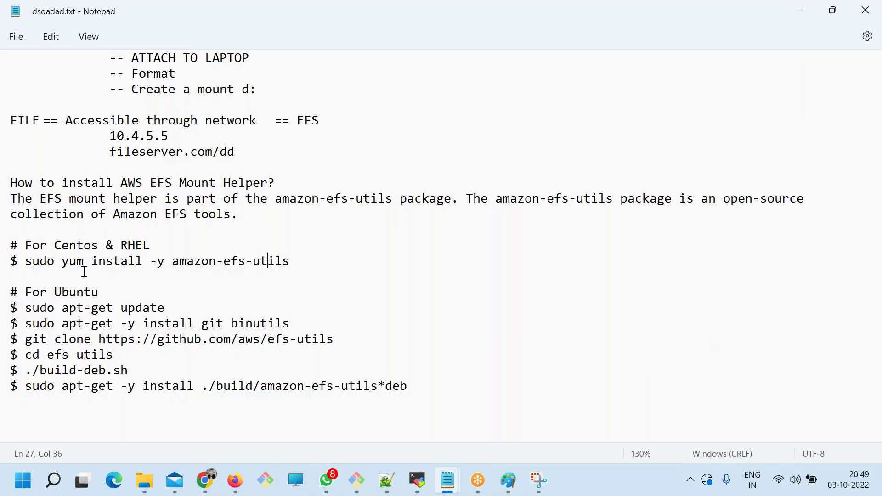
pyautogui.moveTo(43, 186); pyautogui.dragTo(207, 214)
pyautogui.click(268, 183)
pyautogui.scroll(-4, 295, 201)
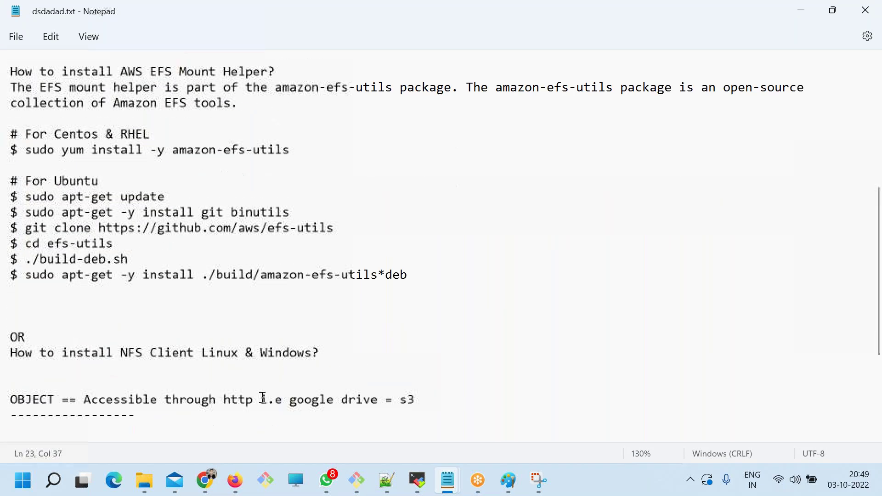
# Switch from the notes to the DevOpsSchool blog in Chrome and search its posts for "nfs".
pyautogui.moveTo(335, 277); pyautogui.dragTo(8, 277)
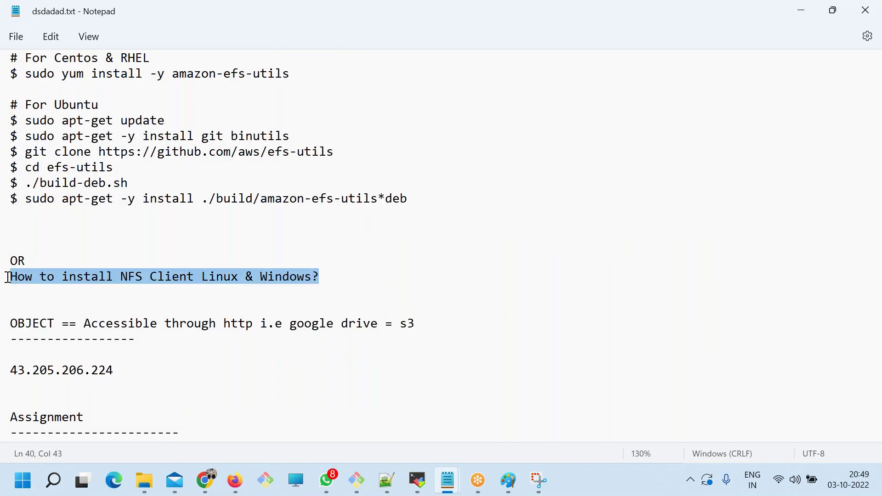
pyautogui.click(243, 281)
pyautogui.doubleClick(237, 278)
pyautogui.hotkey('alt', 'Tab')
pyautogui.click(663, 185)
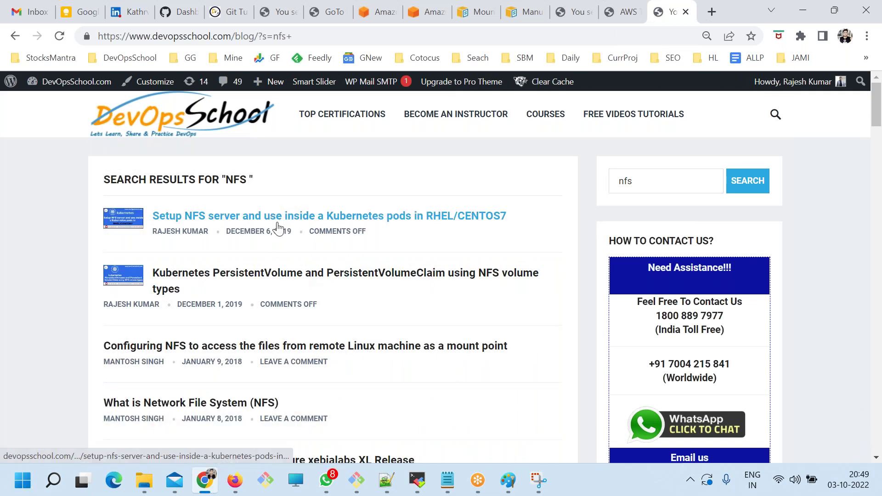
pyautogui.scroll(-1, 333, 246)
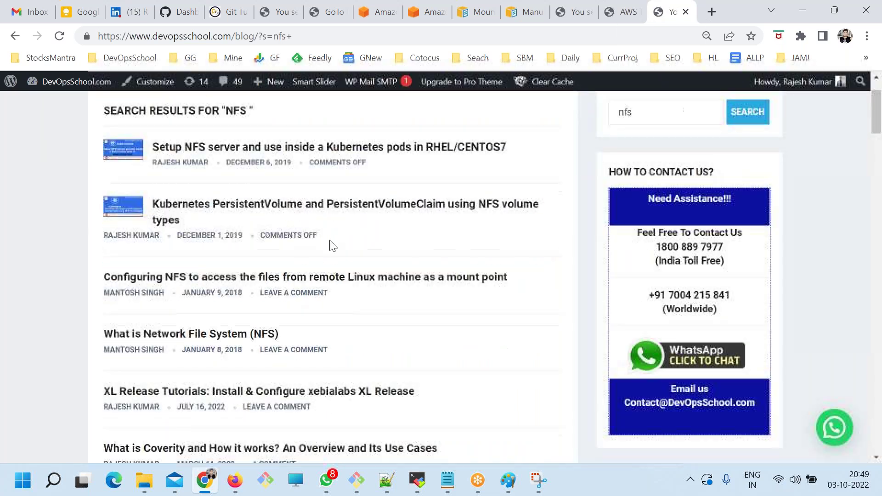
pyautogui.rightClick(303, 150)
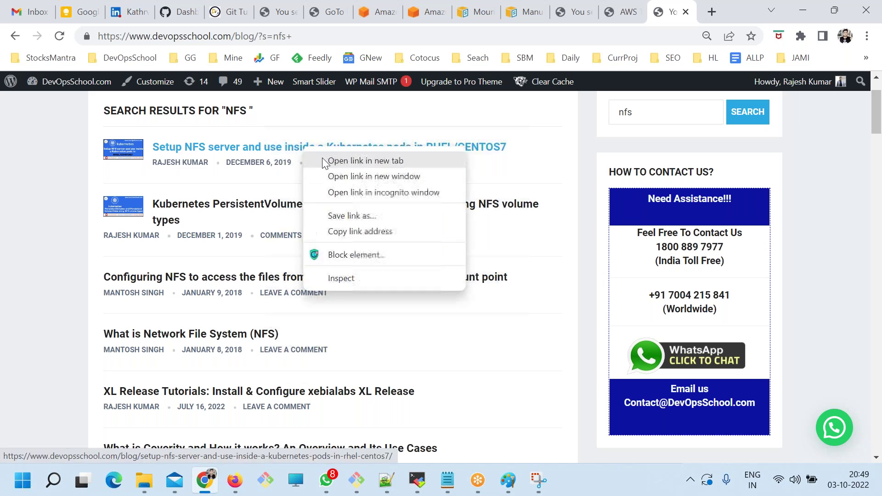
# Search the DevOpsSchool blog for "nfs client" and look through the listed posts.
pyautogui.click(642, 119)
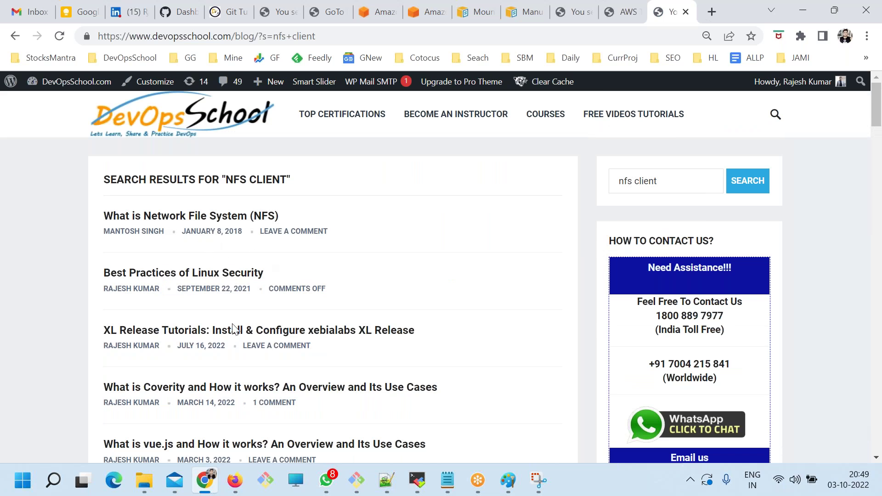
pyautogui.scroll(-2, 271, 372)
pyautogui.scroll(-4, 360, 400)
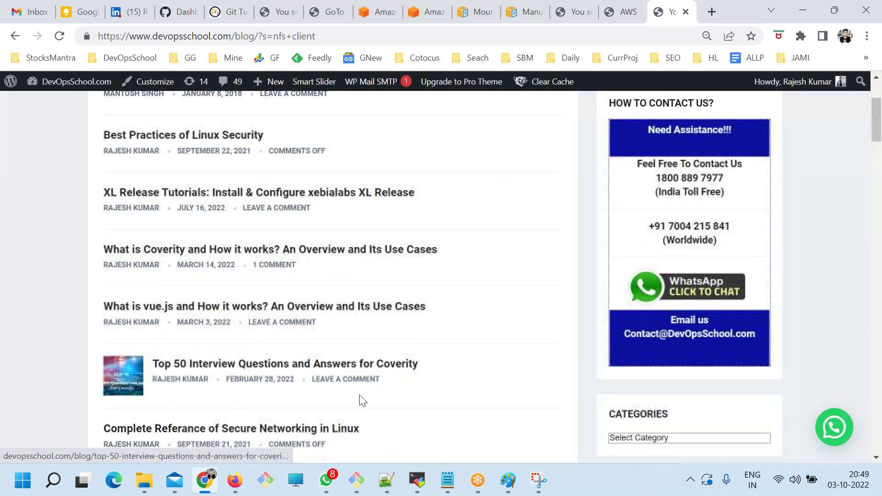
pyautogui.scroll(5, 513, 324)
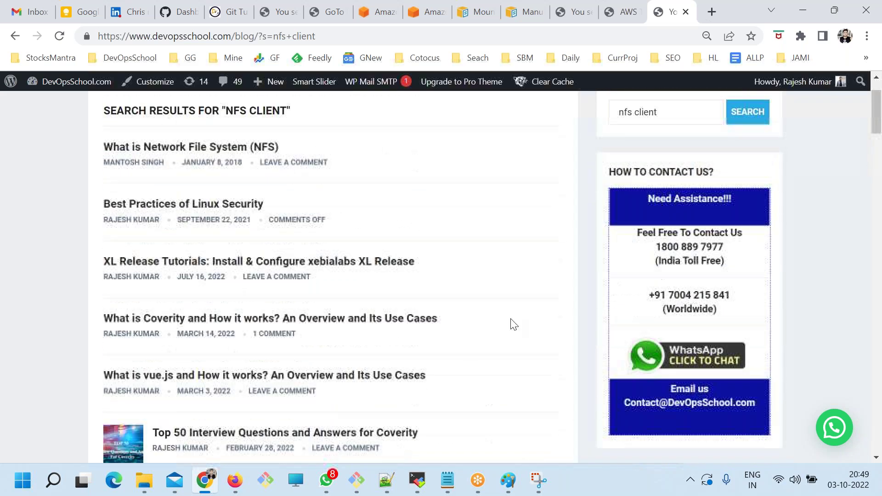
# Open the blog post on setting up an NFS server inside Kubernetes pods in RHEL/CENTOS7 and read its installation commands.
pyautogui.doubleClick(637, 112)
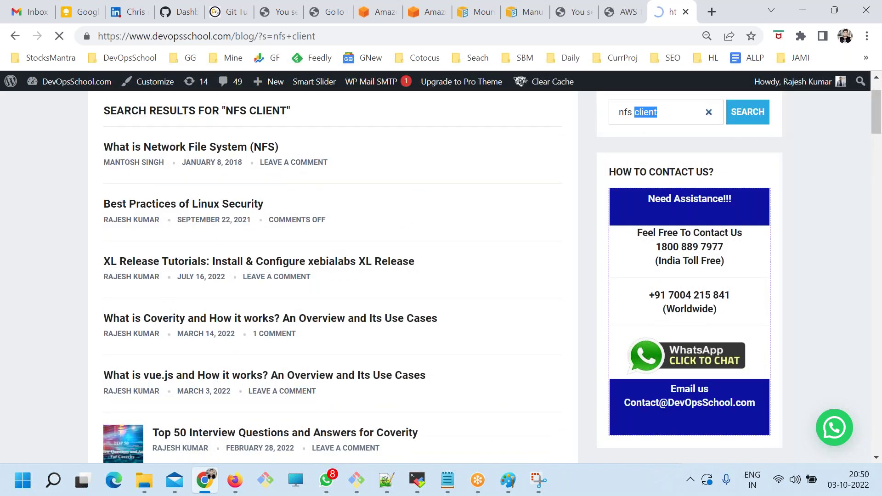
pyautogui.doubleClick(646, 184)
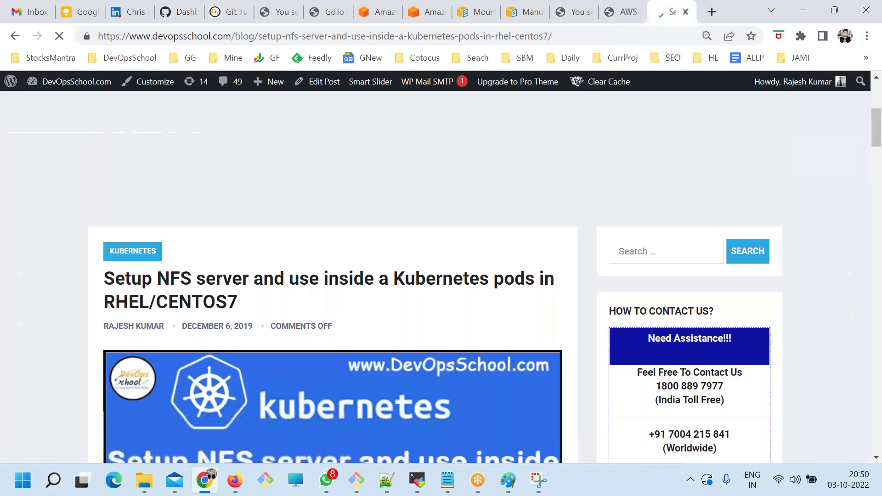
pyautogui.scroll(-10, 258, 303)
pyautogui.moveTo(147, 159); pyautogui.dragTo(248, 270)
pyautogui.scroll(-5, 271, 322)
pyautogui.scroll(5, 281, 340)
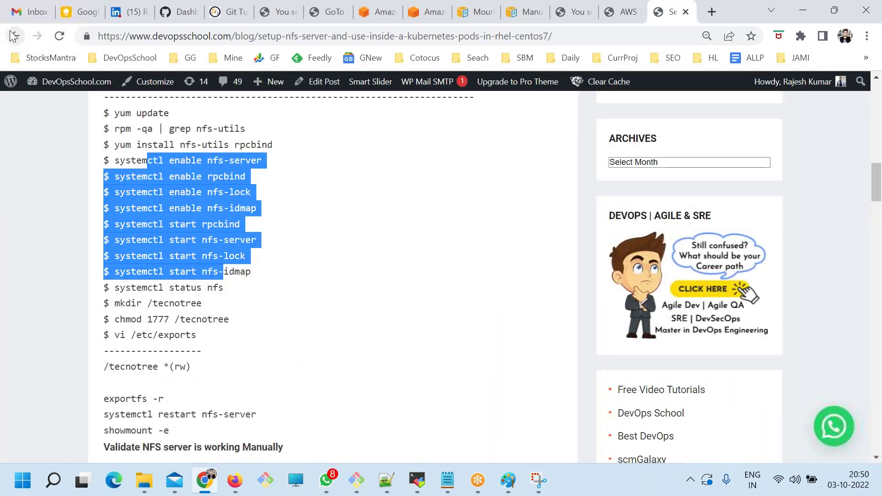
pyautogui.hotkey('alt', 'Left')
# Search Google for "install nfs client on ubuntu" in a new browser tab.
pyautogui.click(711, 13)
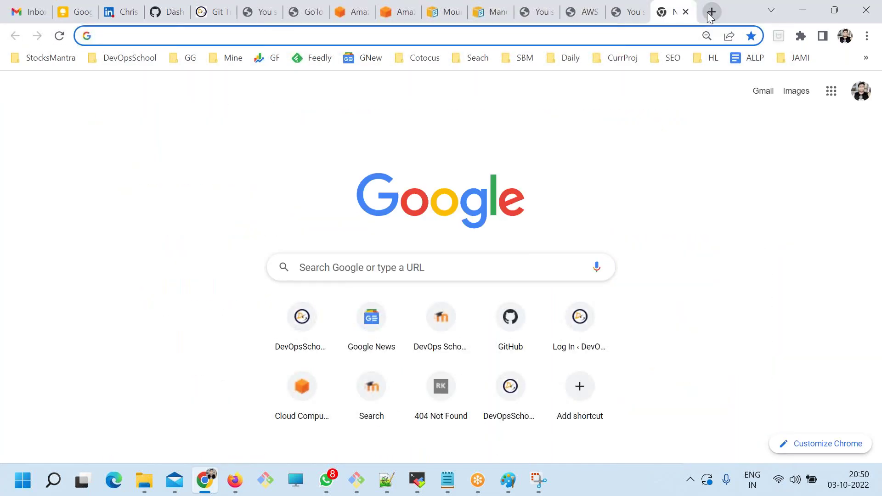
pyautogui.write('install nf')
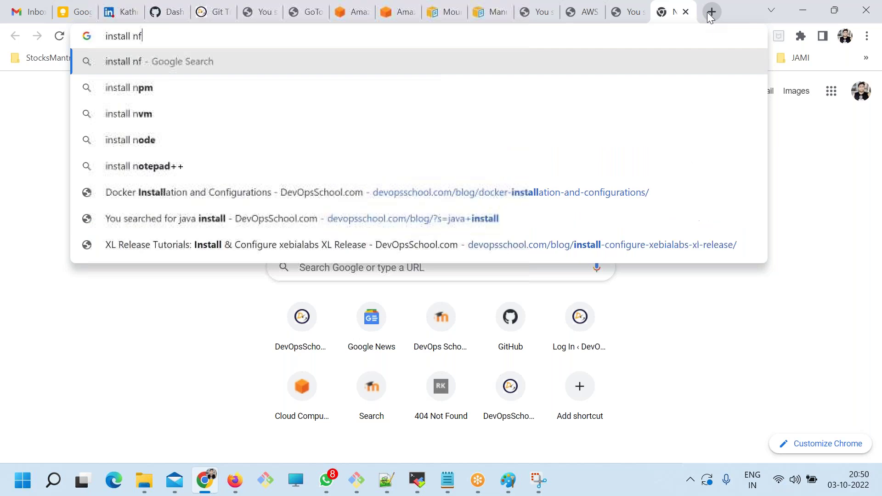
pyautogui.write('s client for')
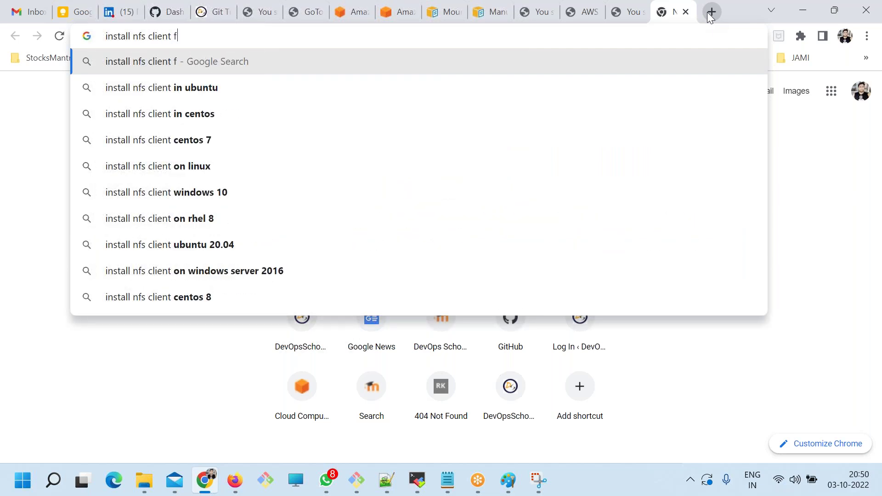
pyautogui.press('Down')
pyautogui.press('Down')
pyautogui.press('Return')
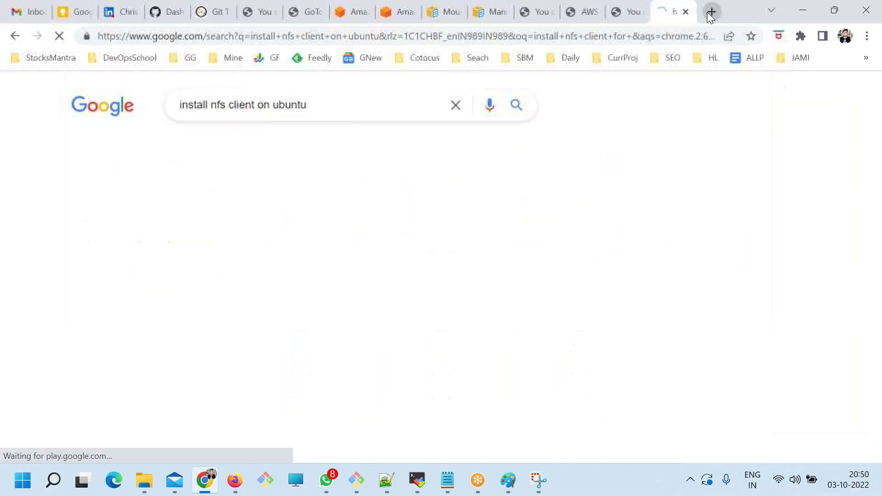
# Open the Tecmint result on installing and configuring an NFS server on Ubuntu 18.04 in a new tab.
pyautogui.scroll(-4, 227, 230)
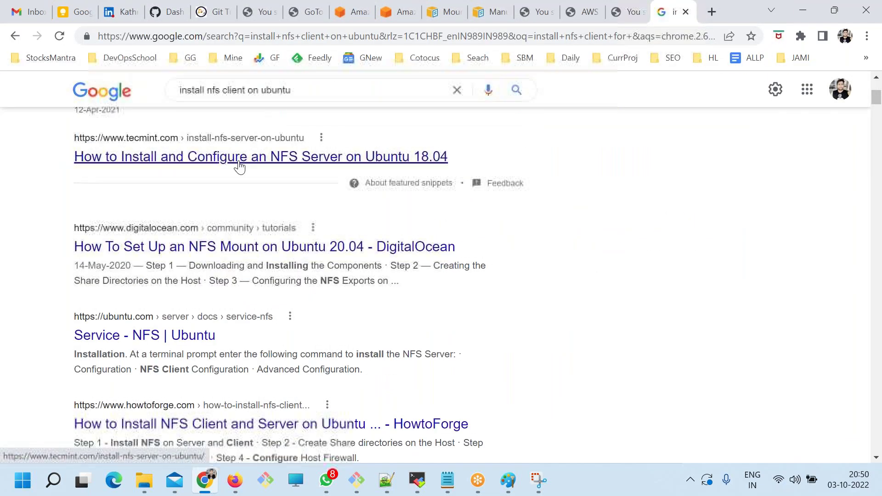
pyautogui.rightClick(240, 162)
pyautogui.click(301, 171)
pyautogui.click(662, 11)
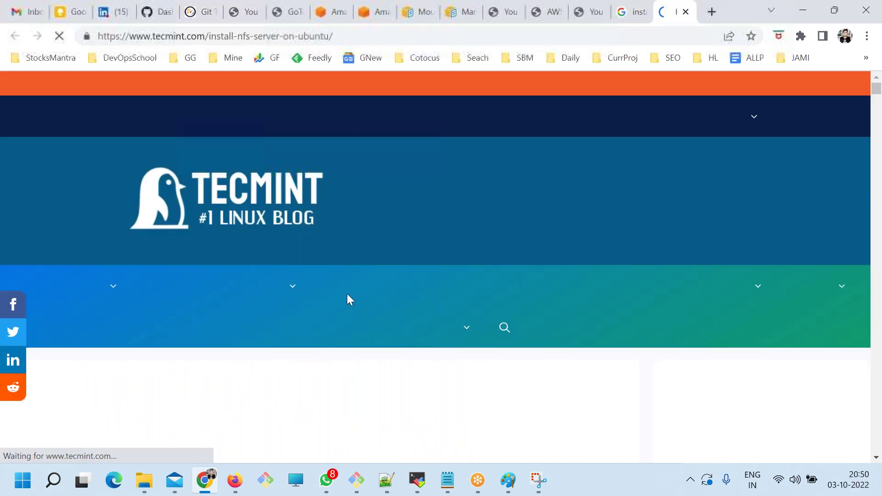
# Copy the "sudo apt update" command from the Tecmint article into the notes under the NFS client heading, prefixed with $.
pyautogui.scroll(-5, 219, 322)
pyautogui.scroll(-6, 220, 319)
pyautogui.scroll(4, 197, 305)
pyautogui.moveTo(64, 216); pyautogui.dragTo(211, 238)
pyautogui.hotkey('ctrl', 'c')
pyautogui.hotkey('alt', 'Tab')
pyautogui.scroll(-2, 173, 311)
pyautogui.click(40, 203)
pyautogui.write('$')
pyautogui.hotkey('ctrl', 'v')
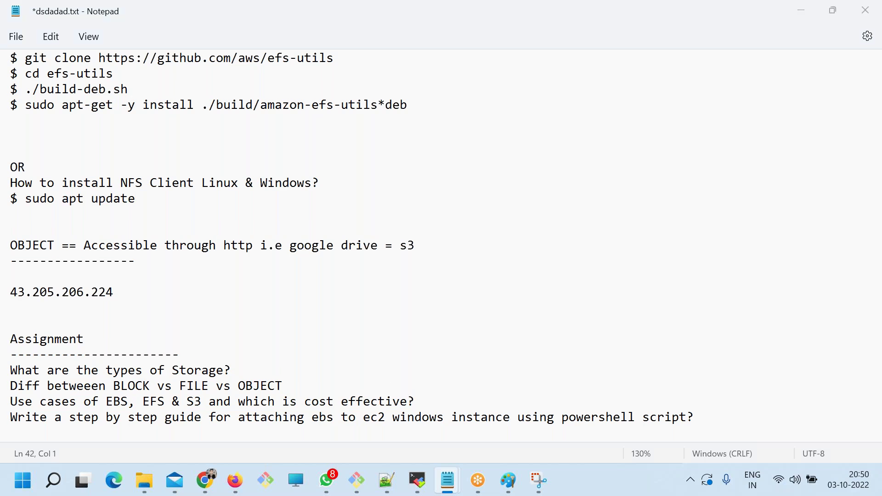
# Add the article's "sudo apt install nfs-kernel-server" command to the notes on the line below the update command.
pyautogui.hotkey('alt', 'Tab')
pyautogui.moveTo(293, 283); pyautogui.dragTo(63, 285)
pyautogui.hotkey('ctrl', 'c')
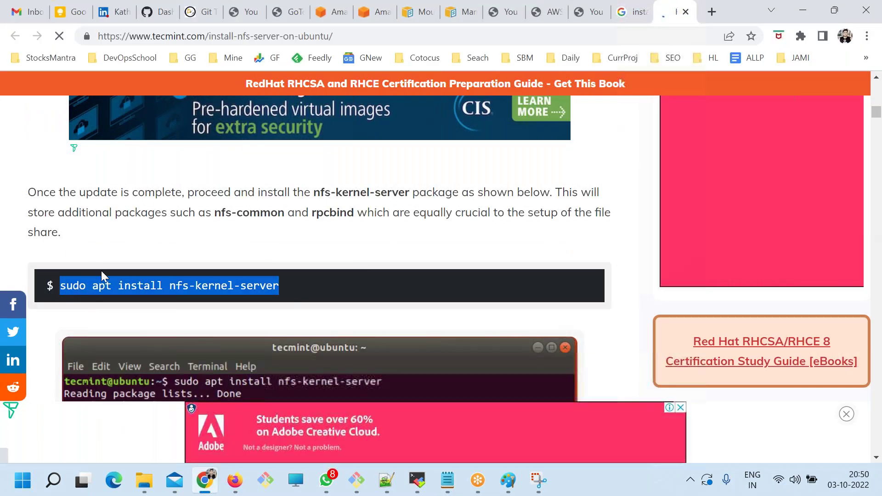
pyautogui.hotkey('alt', 'Tab')
pyautogui.write('$')
pyautogui.hotkey('ctrl', 'v')
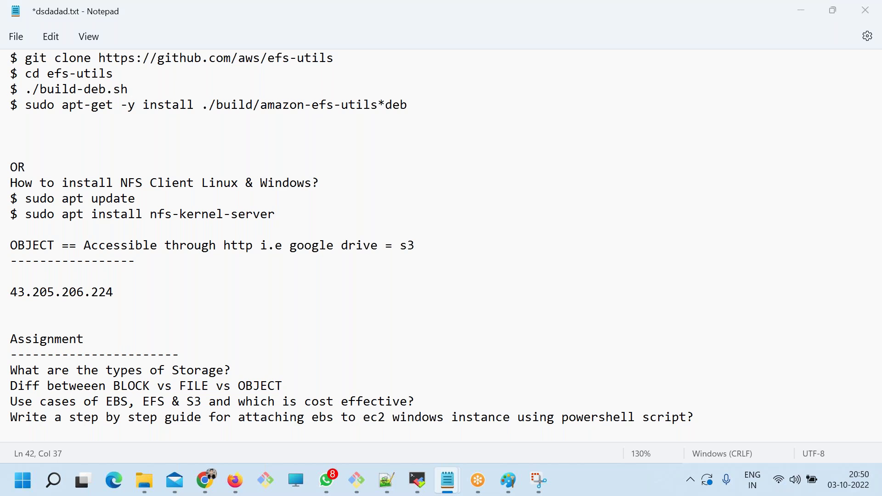
# Reread the Tecmint article's NFS Kernel Server installation step and the commands for creating the NFS share directory.
pyautogui.hotkey('alt', 'Tab')
pyautogui.click(202, 305)
pyautogui.scroll(5, 209, 315)
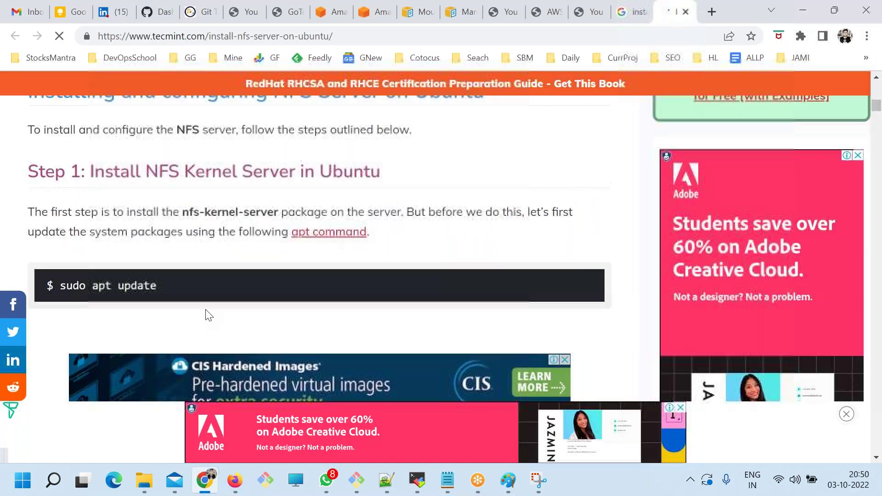
pyautogui.moveTo(289, 171); pyautogui.dragTo(314, 171)
pyautogui.scroll(-6, 257, 287)
pyautogui.scroll(-12, 258, 288)
pyautogui.scroll(6, 240, 291)
pyautogui.moveTo(207, 208); pyautogui.dragTo(309, 309)
pyautogui.scroll(-10, 307, 302)
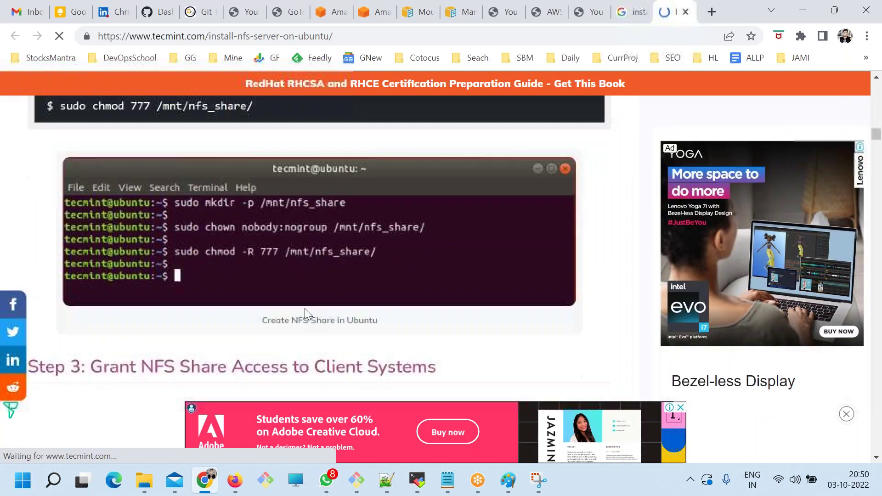
# Read the article's steps on granting clients share access, exporting the NFS share directory and allowing access through the firewall.
pyautogui.scroll(-5, 304, 307)
pyautogui.moveTo(262, 141); pyautogui.dragTo(325, 143)
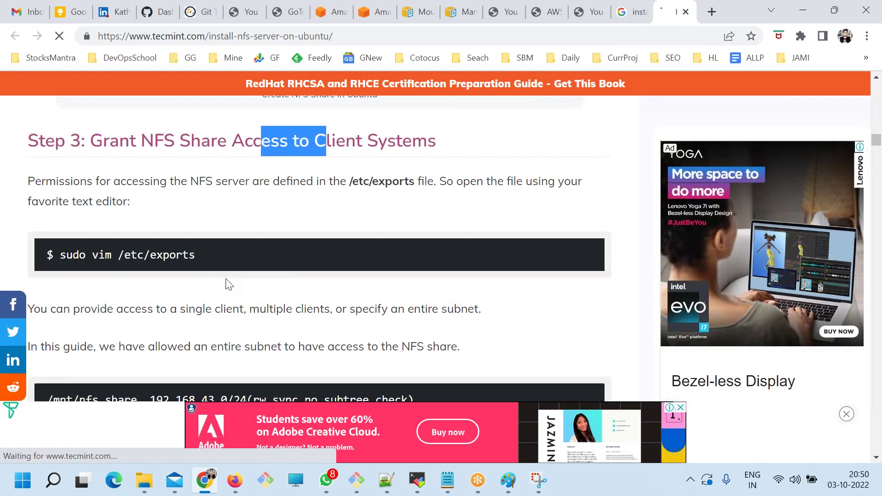
pyautogui.scroll(-15, 228, 284)
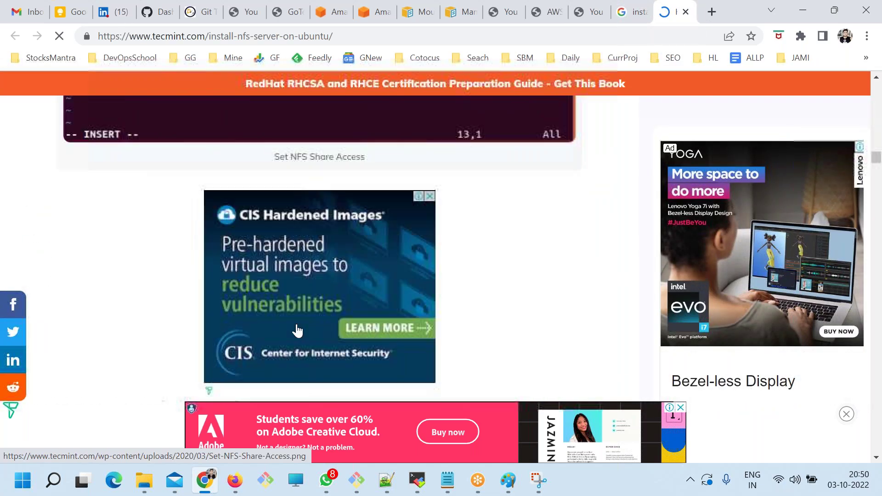
pyautogui.scroll(-9, 297, 331)
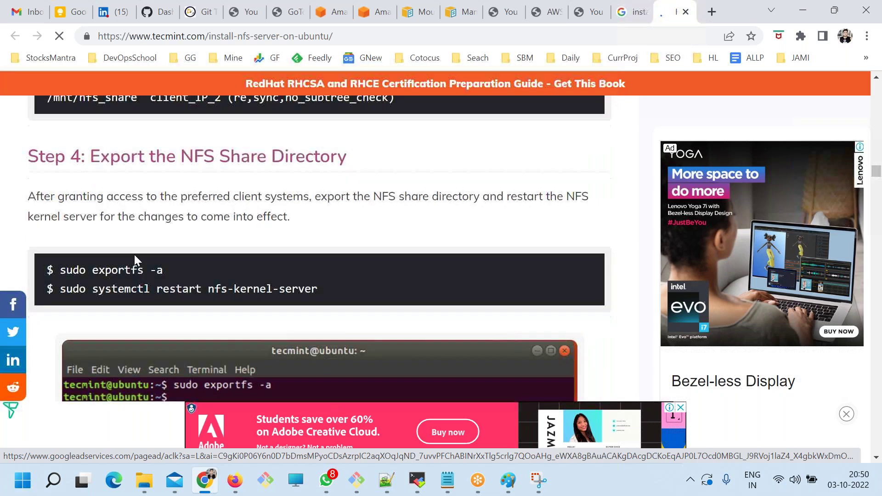
pyautogui.scroll(-5, 135, 260)
pyautogui.moveTo(158, 257); pyautogui.dragTo(318, 259)
pyautogui.scroll(-7, 299, 293)
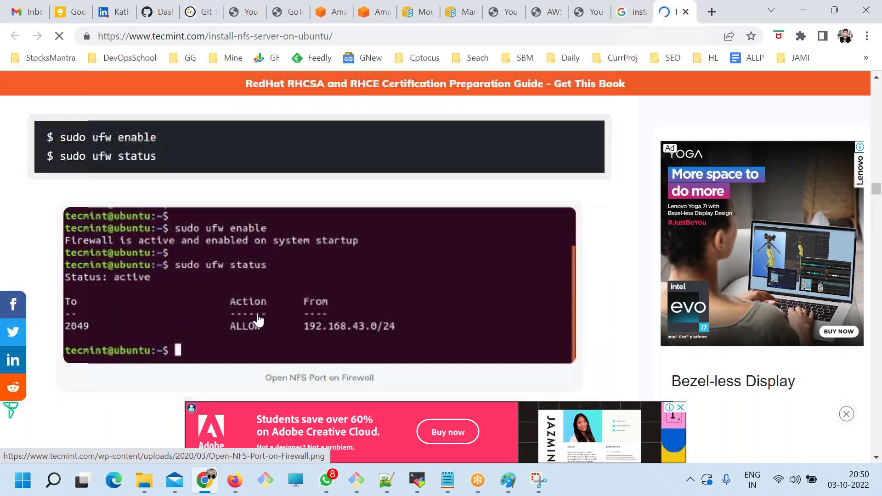
# Replace the nfs-kernel-server command in the notes with "sudo apt install nfs-common" from the article's NFS client section.
pyautogui.scroll(-5, 259, 320)
pyautogui.moveTo(200, 199); pyautogui.dragTo(317, 199)
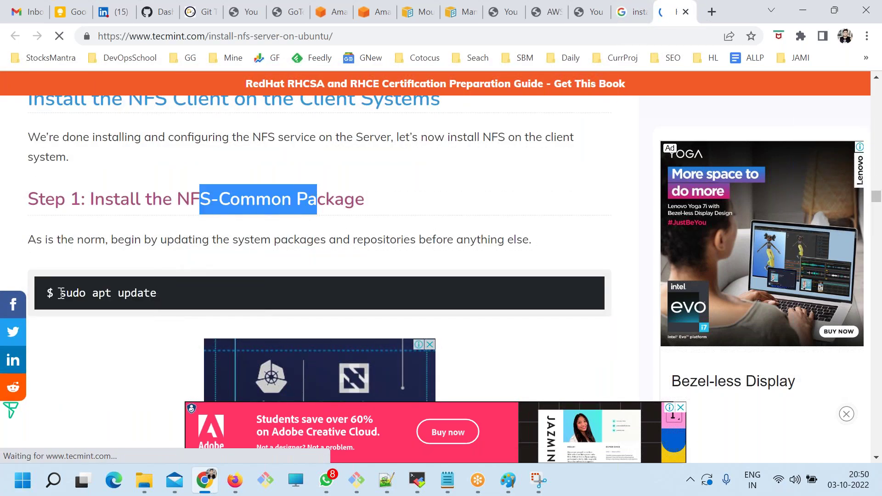
pyautogui.scroll(2, 95, 284)
pyautogui.scroll(-9, 115, 197)
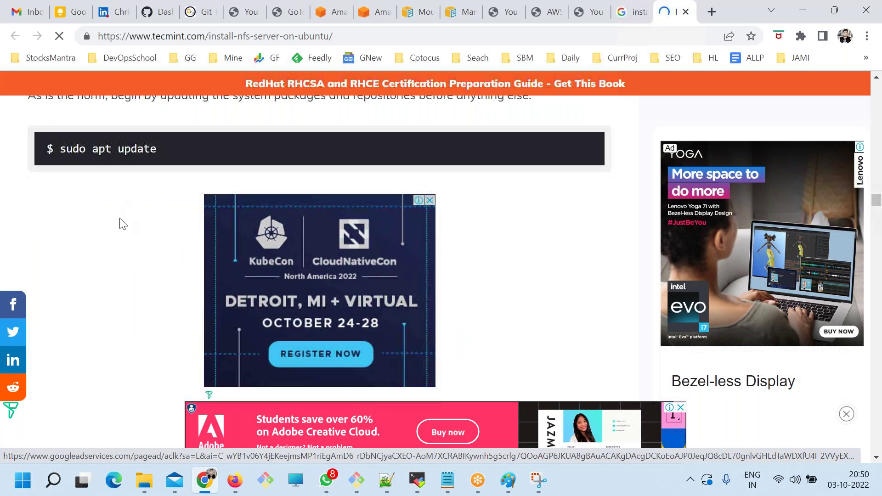
pyautogui.moveTo(62, 263); pyautogui.dragTo(252, 268)
pyautogui.hotkey('ctrl', 'c')
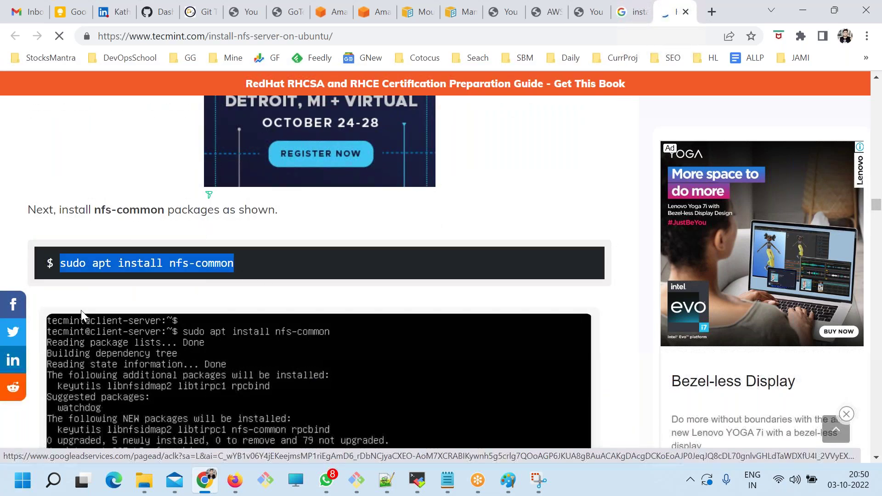
pyautogui.hotkey('alt', 'Tab')
pyautogui.click(24, 214)
pyautogui.hotkey('shift', 'End')
pyautogui.hotkey('ctrl', 'v')
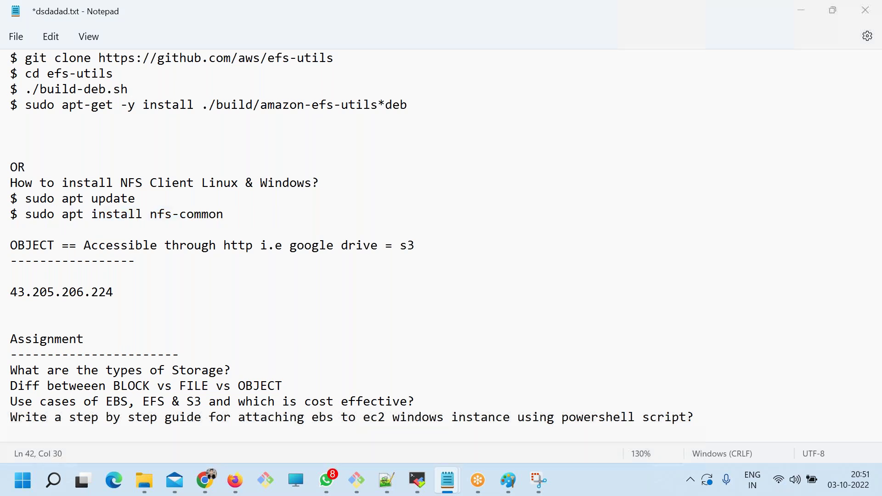
# Check the article's command for creating an NFS mount point on the client and return to the notes.
pyautogui.hotkey('alt', 'Tab')
pyautogui.scroll(-7, 212, 285)
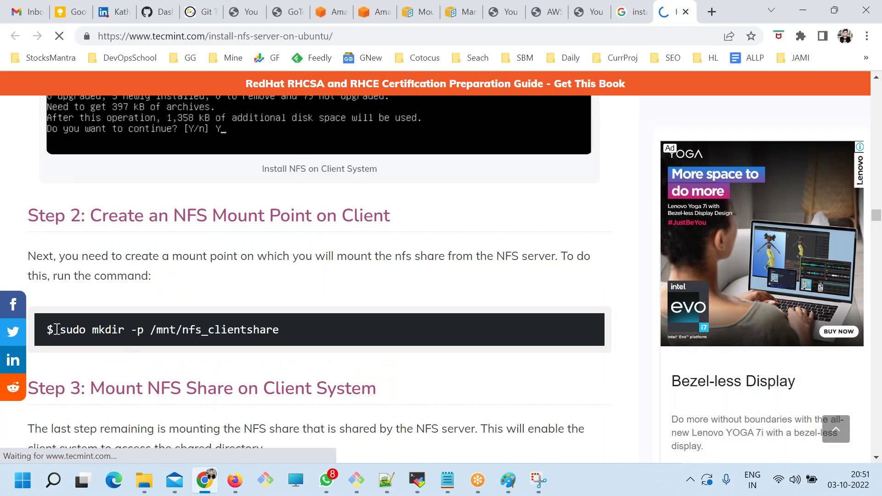
pyautogui.moveTo(63, 329); pyautogui.dragTo(349, 330)
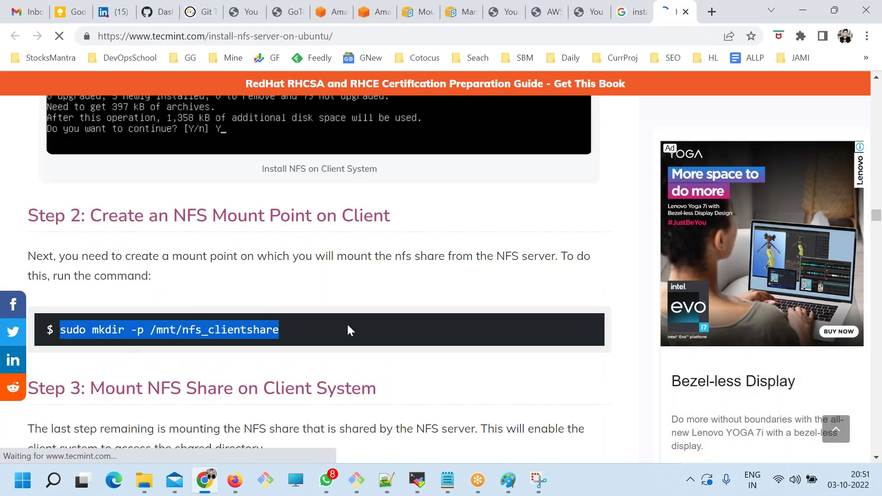
pyautogui.hotkey('alt', 'Tab')
pyautogui.click(182, 225)
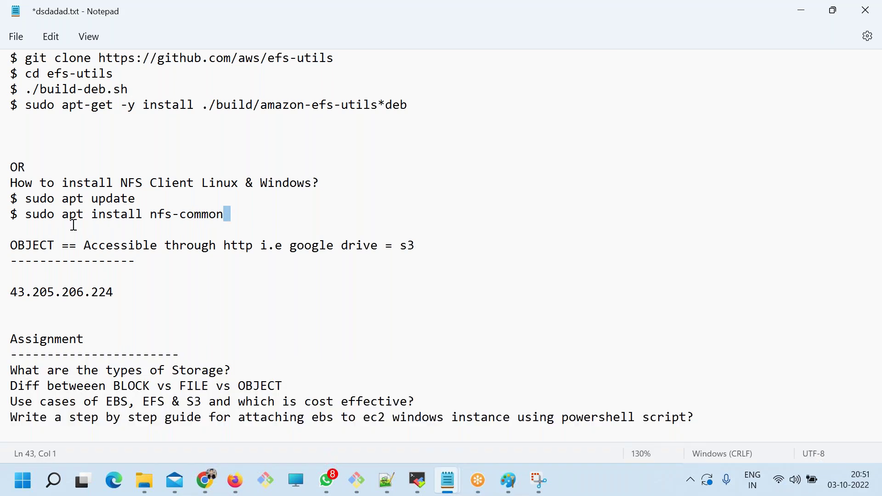
# Copy "sudo apt install nfs-common" from the notes and run it in the cleared Ubuntu server terminal.
pyautogui.moveTo(224, 216); pyautogui.dragTo(30, 217)
pyautogui.press('super+c')
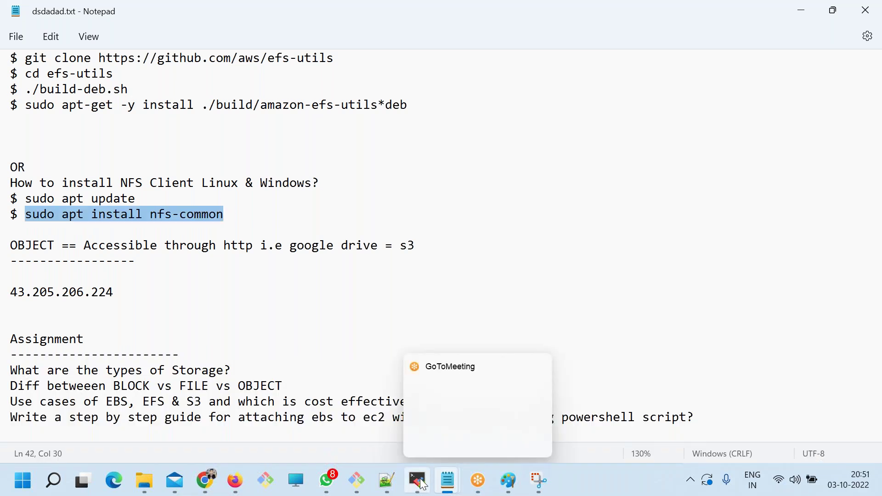
pyautogui.click(419, 478)
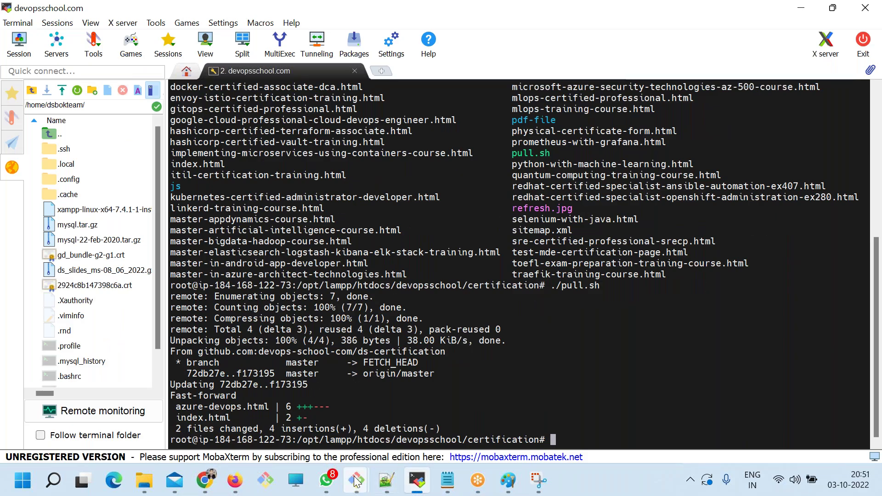
pyautogui.moveTo(357, 480)
pyautogui.click(405, 409)
pyautogui.write('ckea')
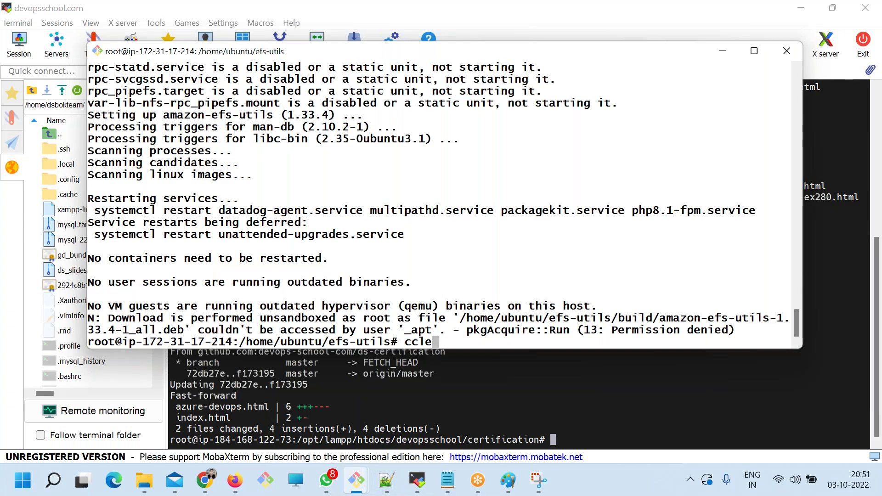
pyautogui.write('ear')
pyautogui.press('Return')
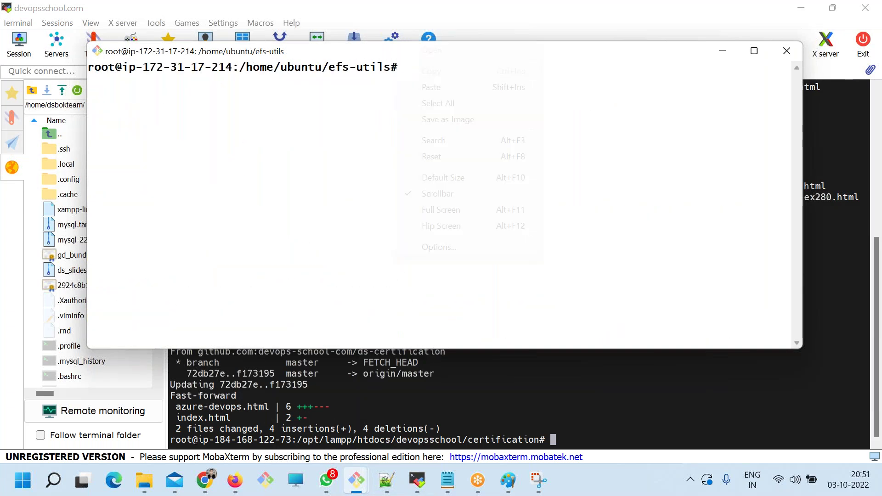
pyautogui.rightClick(399, 60)
pyautogui.click(434, 85)
pyautogui.press('Return')
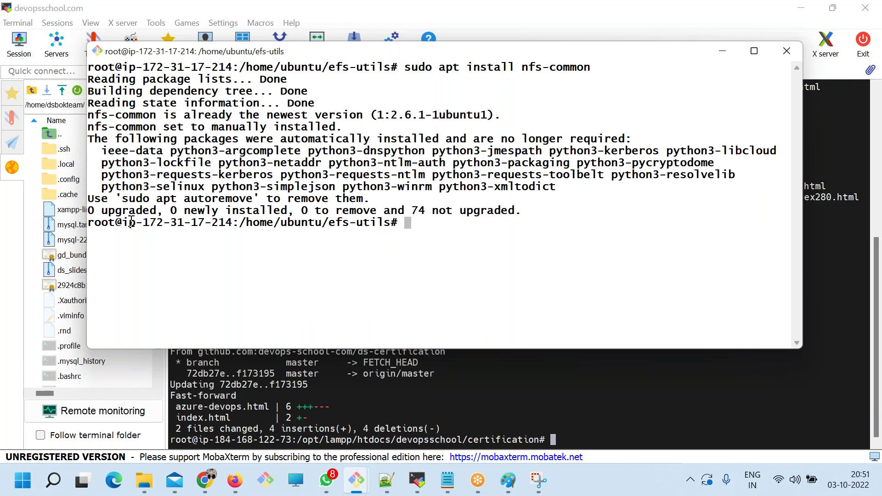
# Review the terminal output of the nfs-common installation, including the list of automatically installed packages.
pyautogui.moveTo(117, 216); pyautogui.dragTo(206, 212)
pyautogui.moveTo(190, 129); pyautogui.dragTo(335, 202)
pyautogui.doubleClick(398, 114)
pyautogui.moveTo(240, 127); pyautogui.dragTo(357, 187)
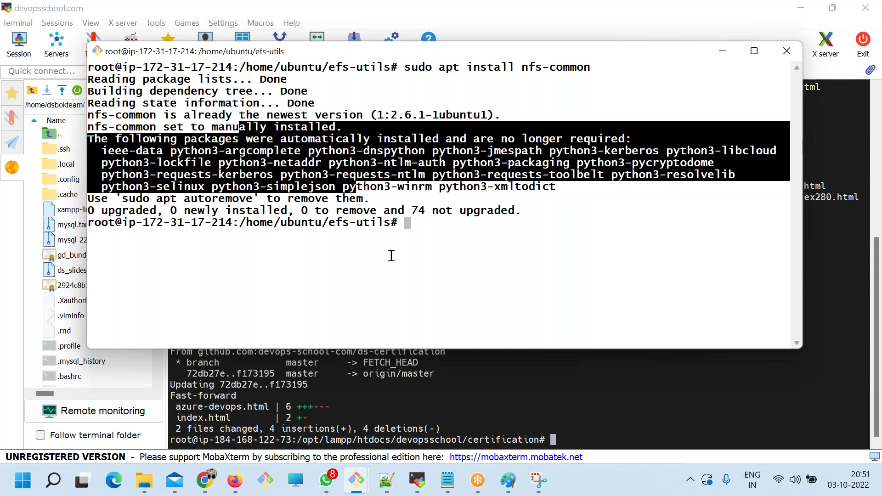
# Return to the notes and compare the documented installation methods with the annotated Attach dialog screenshot.
pyautogui.click(417, 480)
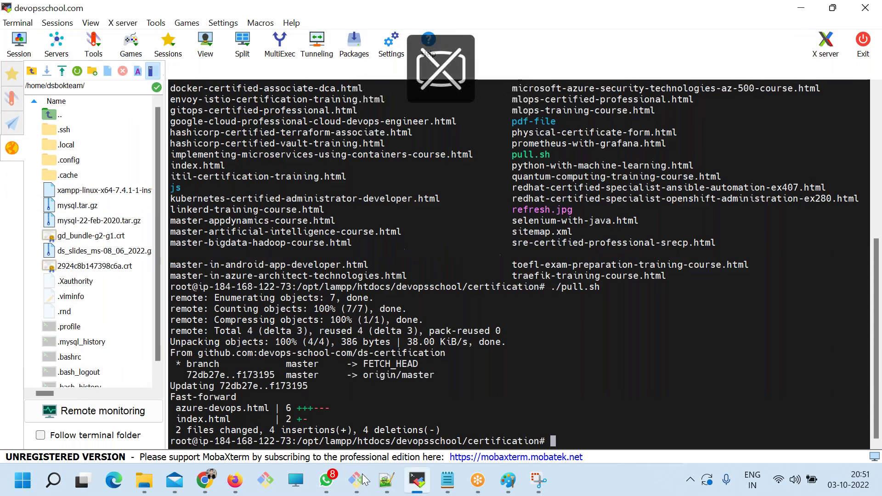
pyautogui.moveTo(448, 482)
pyautogui.click(459, 413)
pyautogui.click(312, 313)
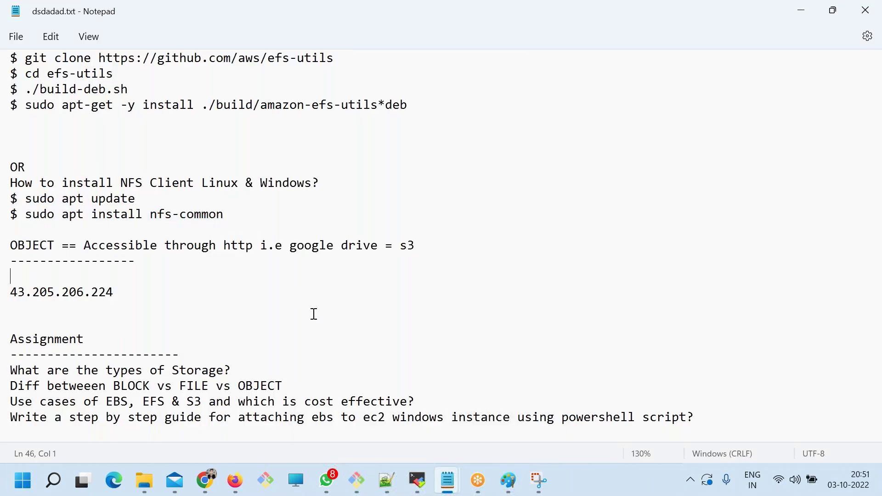
pyautogui.scroll(3, 312, 313)
pyautogui.scroll(1, 312, 313)
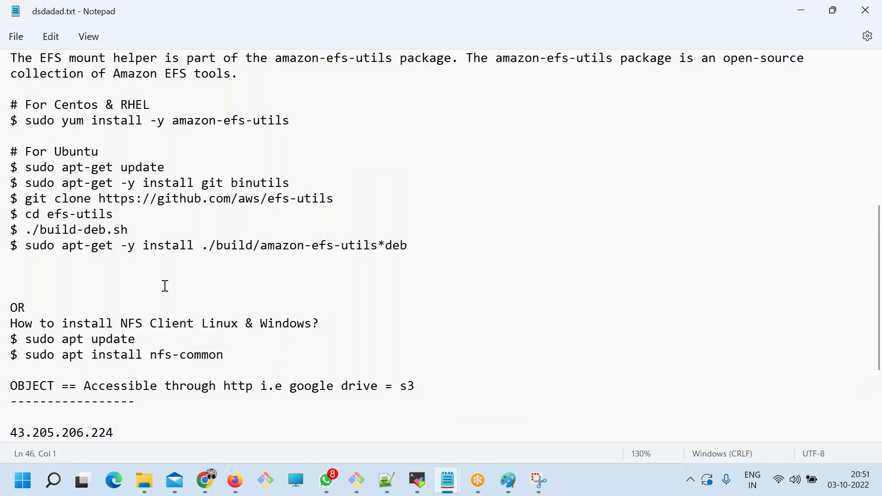
pyautogui.click(539, 480)
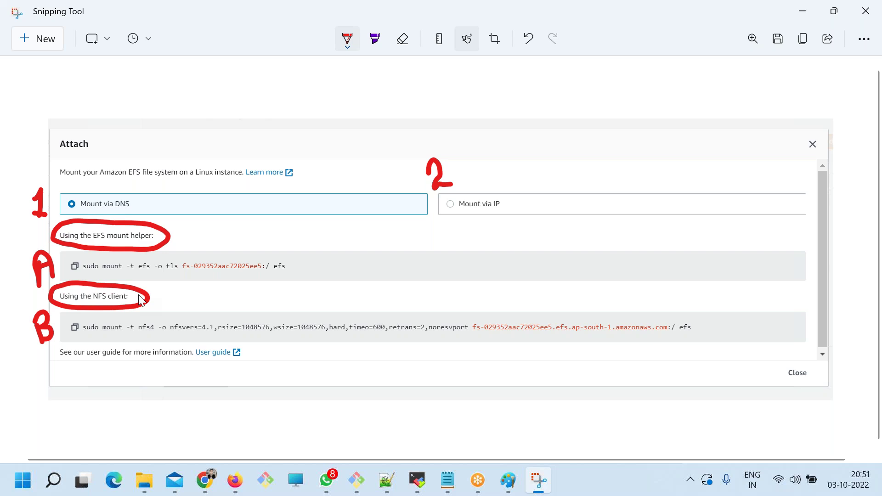
pyautogui.hotkey('alt', 'Tab')
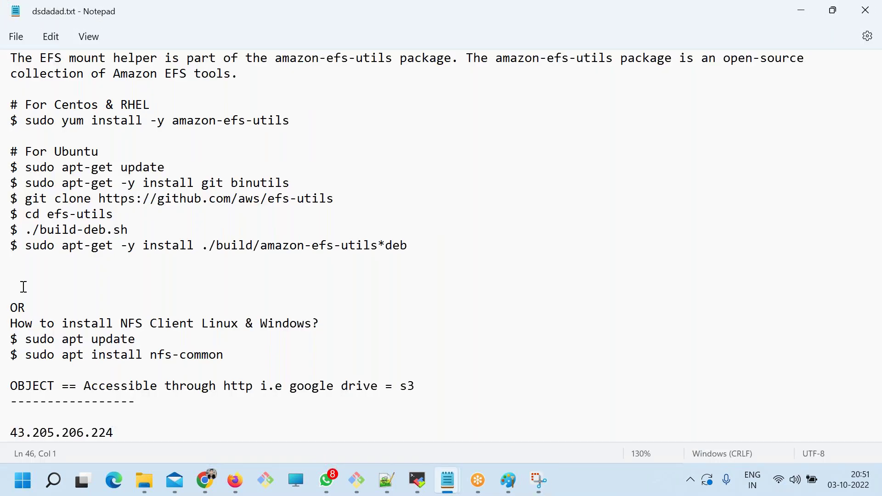
# Remove the surplus blank lines above "OR" in the notes and save the file.
pyautogui.press('Left')
pyautogui.press('BackSpace')
pyautogui.press('BackSpace')
pyautogui.press('BackSpace')
pyautogui.hotkey('ctrl', 's')
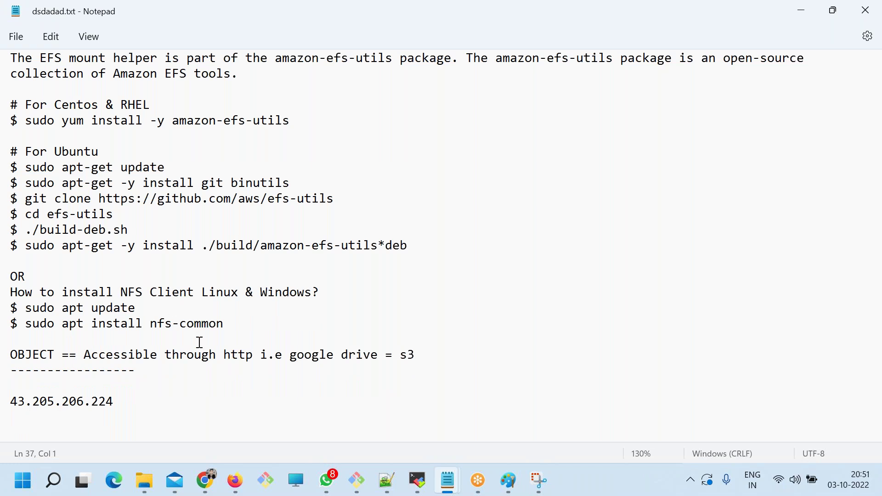
# Copy the NFS client mount command for mounting via DNS from the EFS console's Attach dialog in Chrome.
pyautogui.click(206, 480)
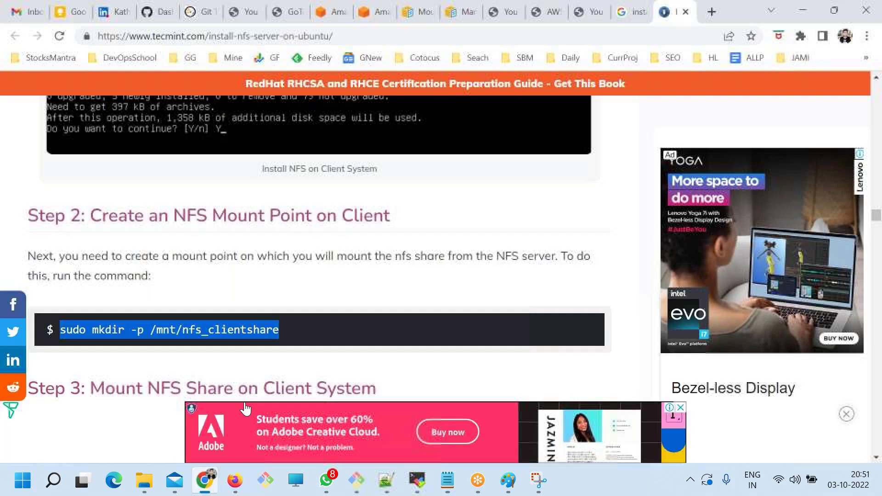
pyautogui.click(373, 12)
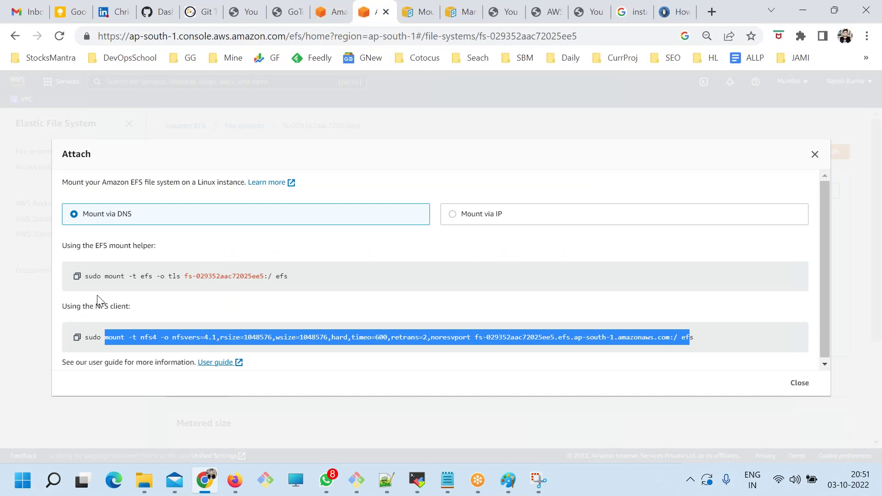
pyautogui.click(241, 279)
pyautogui.moveTo(285, 276); pyautogui.dragTo(204, 275)
pyautogui.moveTo(708, 344); pyautogui.dragTo(87, 337)
pyautogui.hotkey('ctrl', 'c')
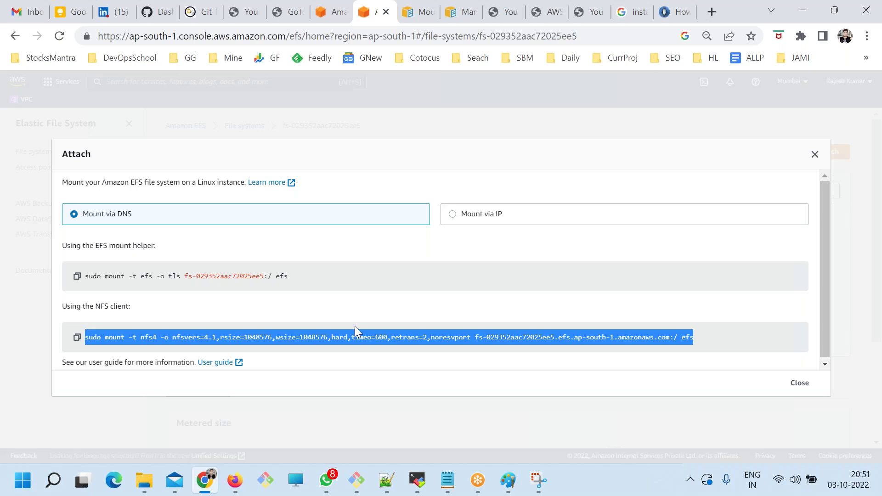
# Paste the NFS client mount command below "sudo apt install nfs-common" in the notes and save the file.
pyautogui.hotkey('alt', 'Tab')
pyautogui.scroll(-2, 285, 325)
pyautogui.click(271, 231)
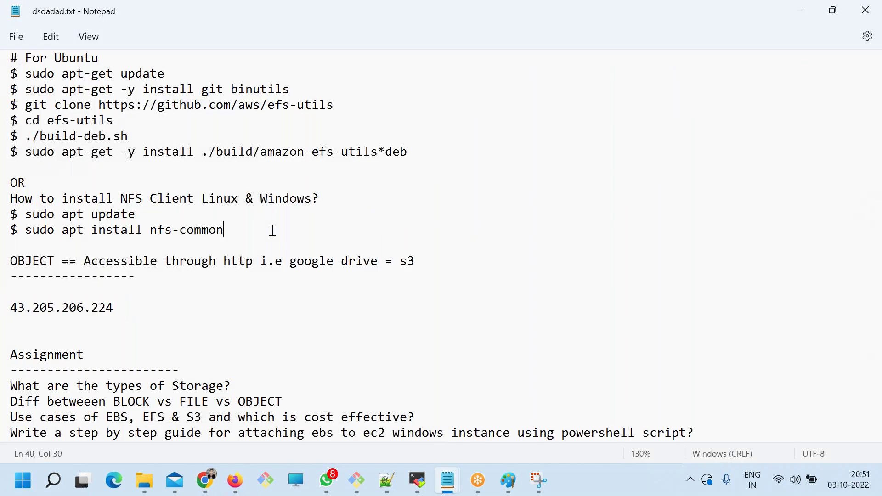
pyautogui.press('Return')
pyautogui.press('Return')
pyautogui.hotkey('ctrl', 'v')
pyautogui.hotkey('ctrl', 's')
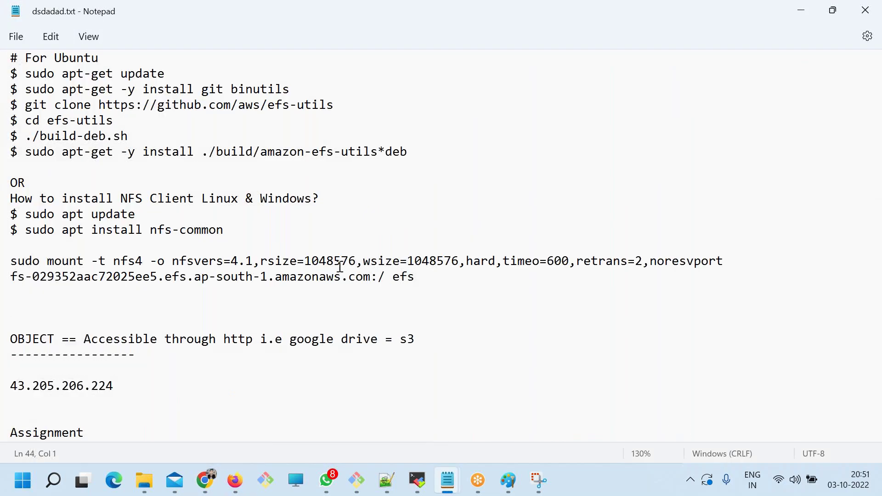
# Examine the pasted mount command's nfs4 type, options, file system DNS name and efs mount point.
pyautogui.moveTo(115, 262); pyautogui.dragTo(141, 261)
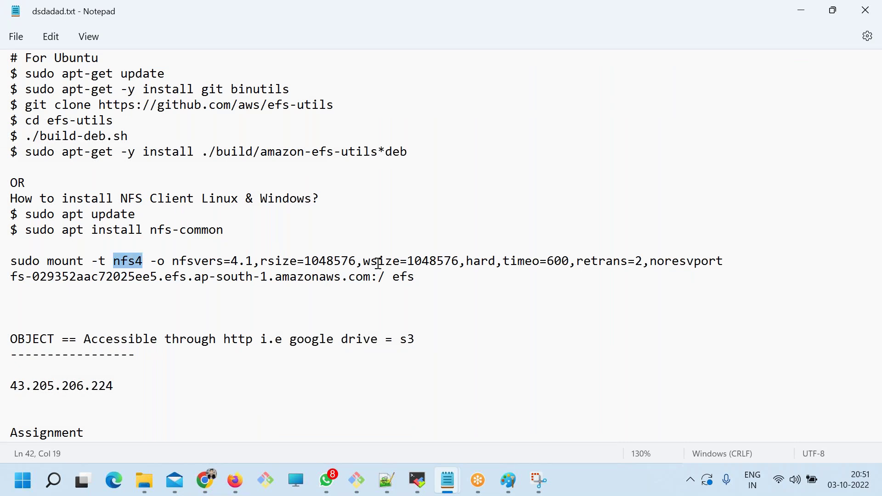
pyautogui.moveTo(66, 264); pyautogui.dragTo(393, 280)
pyautogui.click(418, 282)
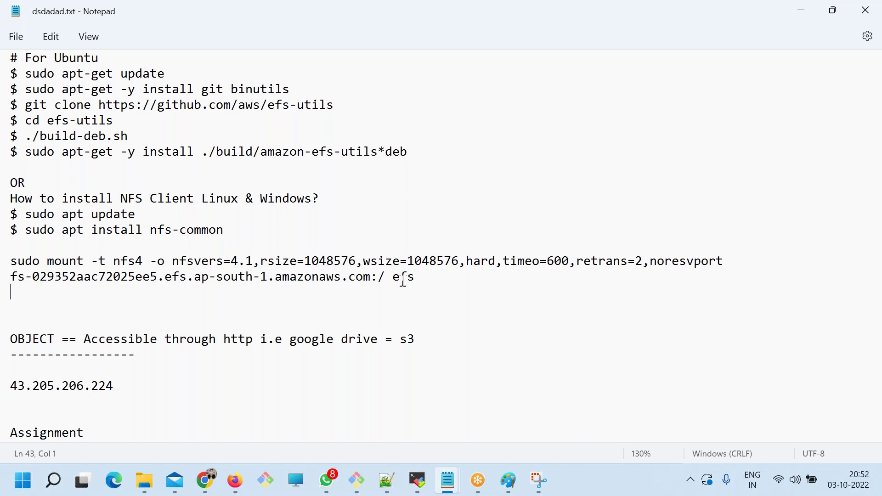
pyautogui.moveTo(414, 277); pyautogui.dragTo(396, 277)
pyautogui.click(427, 281)
pyautogui.hotkey('alt', 'Tab')
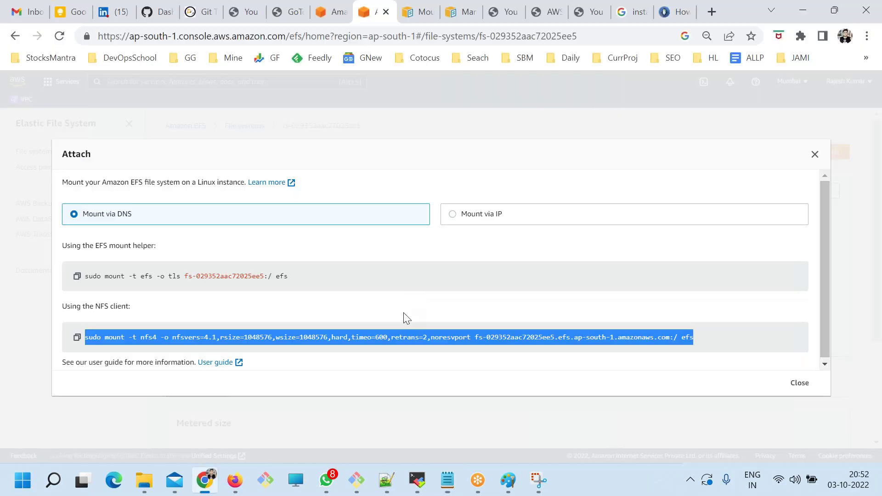
pyautogui.hotkey('alt', 'Tab')
# Try to mount the EFS file system on efs by running the notes' NFS mount command in the server's efs-utils directory.
pyautogui.moveTo(415, 277); pyautogui.dragTo(4, 268)
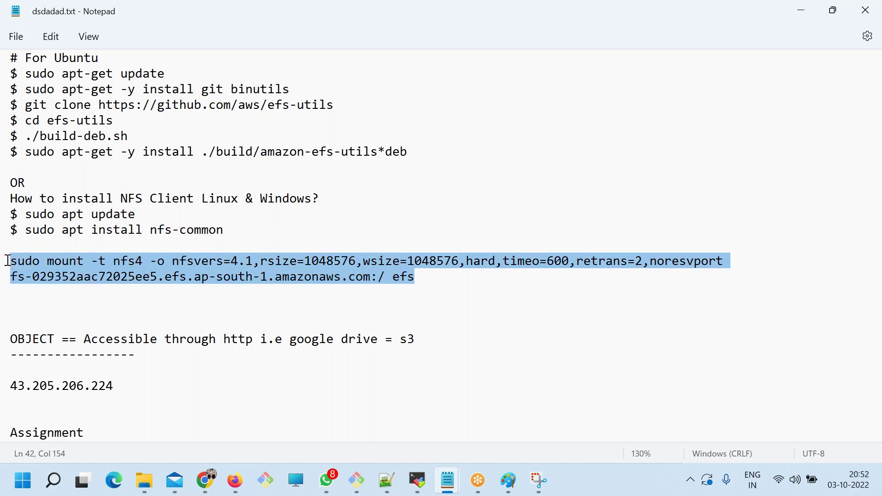
pyautogui.click(416, 484)
pyautogui.moveTo(357, 480)
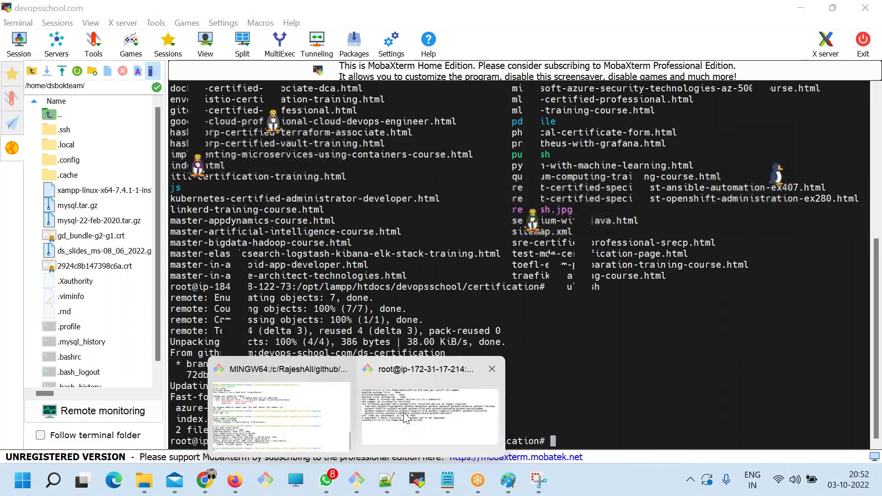
pyautogui.click(403, 412)
pyautogui.write('ar')
pyautogui.press('Return')
pyautogui.rightClick(278, 110)
pyautogui.click(323, 156)
pyautogui.press('Return')
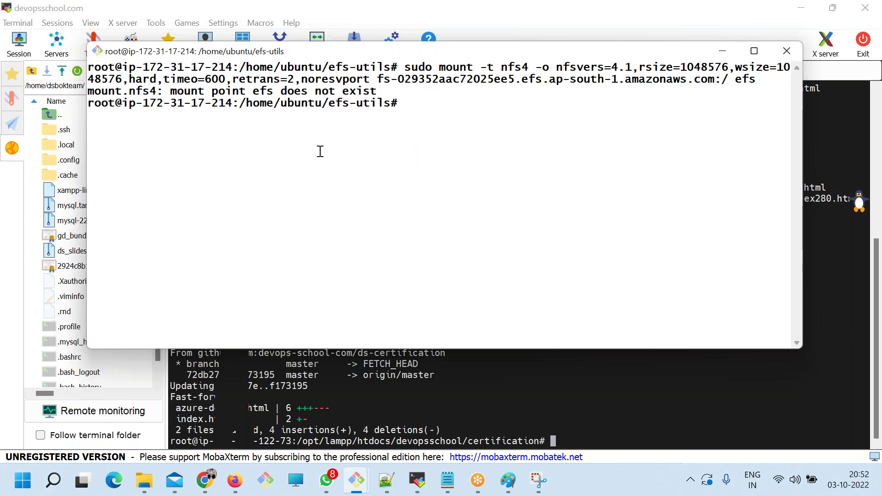
# Create an efs directory under / on the server and rerun the NFS mount command from there.
pyautogui.write('cd /')
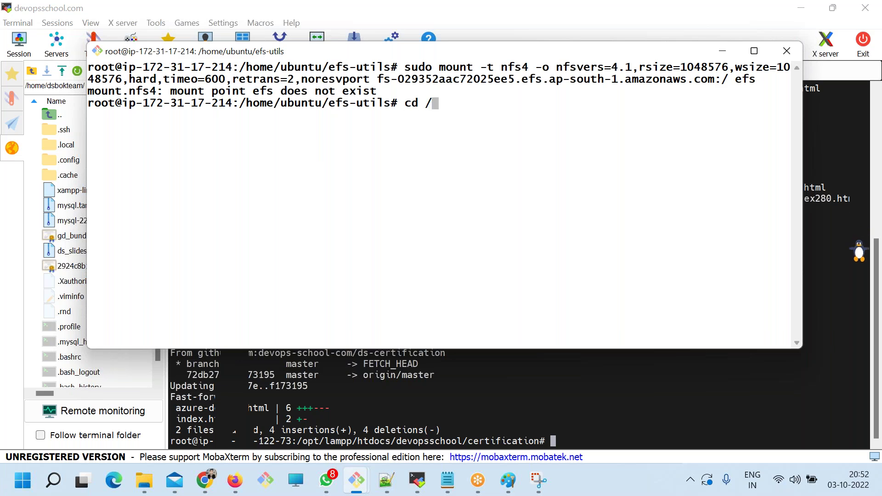
pyautogui.press('Return')
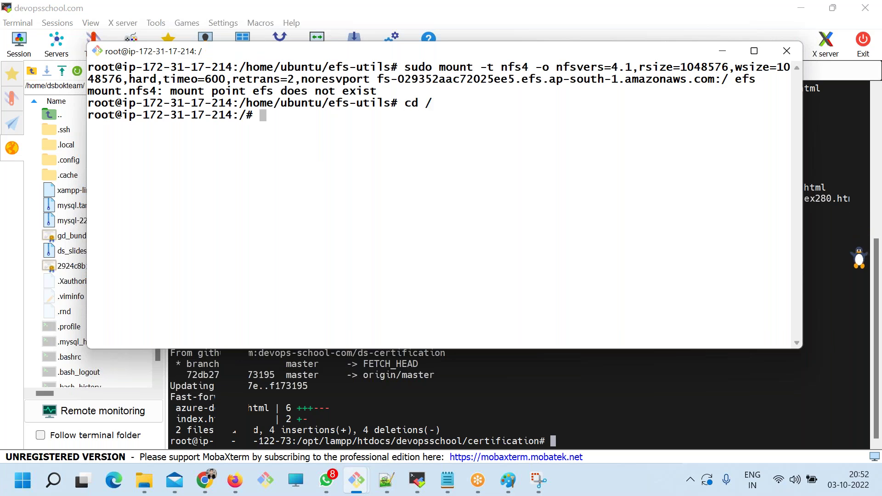
pyautogui.write('mkdir efs')
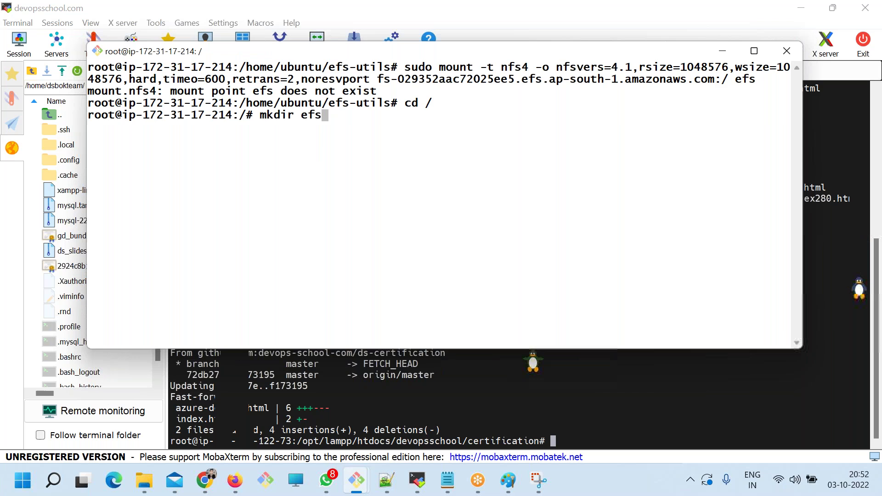
pyautogui.press('Return')
pyautogui.press('Up')
pyautogui.press('Up')
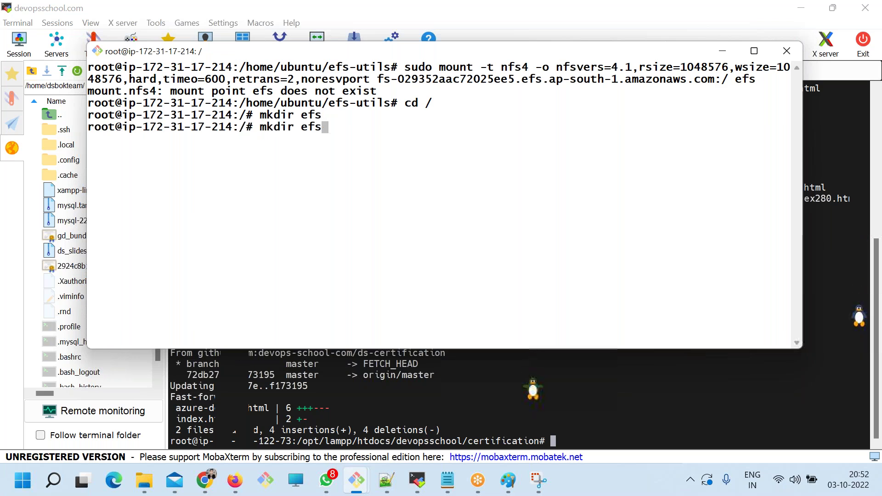
pyautogui.press('Return')
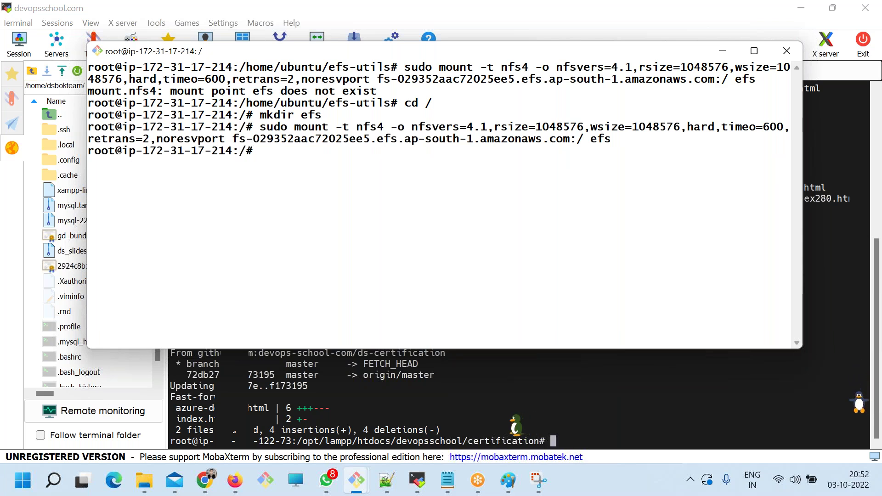
# List the server's mounted file systems with "df -kh" and check the EFS entry.
pyautogui.write('df')
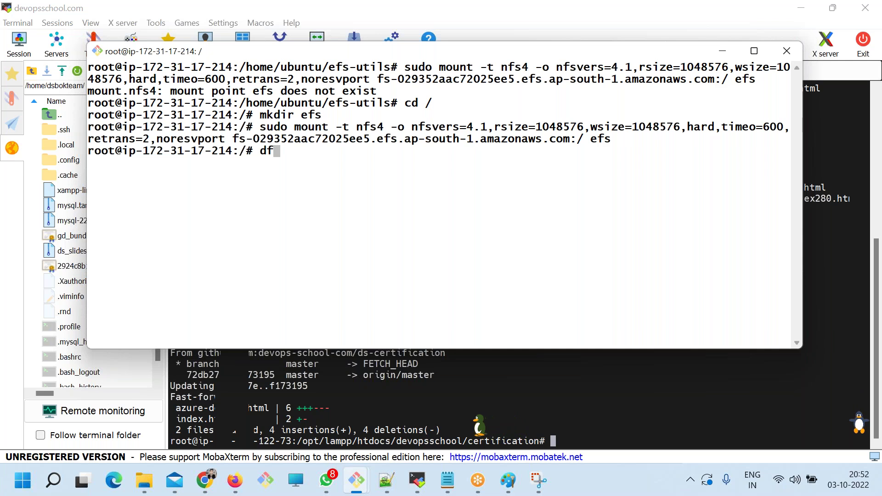
pyautogui.write(' -ls')
pyautogui.press('BackSpace')
pyautogui.press('BackSpace')
pyautogui.write('kh')
pyautogui.press('Return')
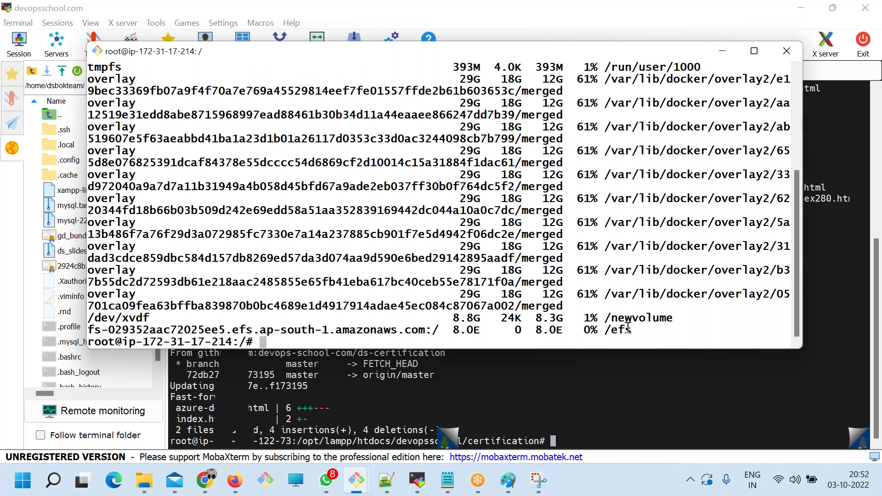
pyautogui.moveTo(625, 330); pyautogui.dragTo(65, 342)
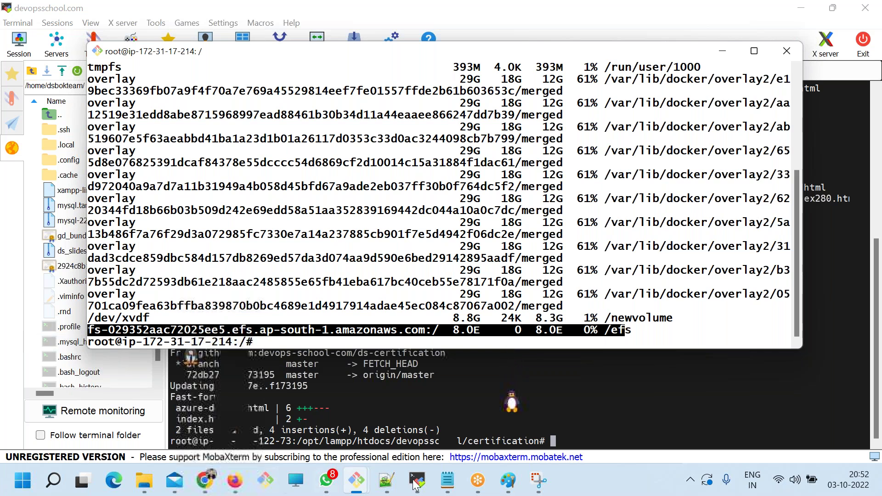
# Recheck the annotated Attach screenshot, then return to the server terminal and list the contents of /etc/.
pyautogui.click(538, 480)
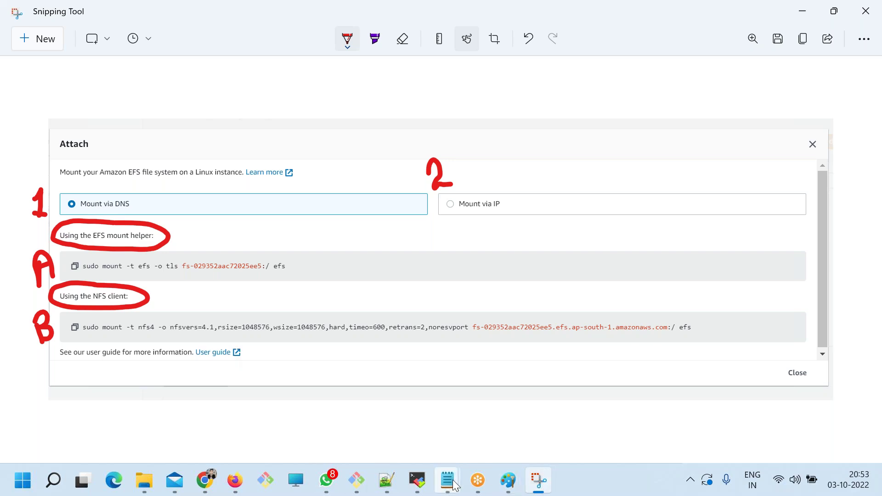
pyautogui.moveTo(357, 480)
pyautogui.click(390, 411)
pyautogui.write('cd /etc/')
pyautogui.press('Return')
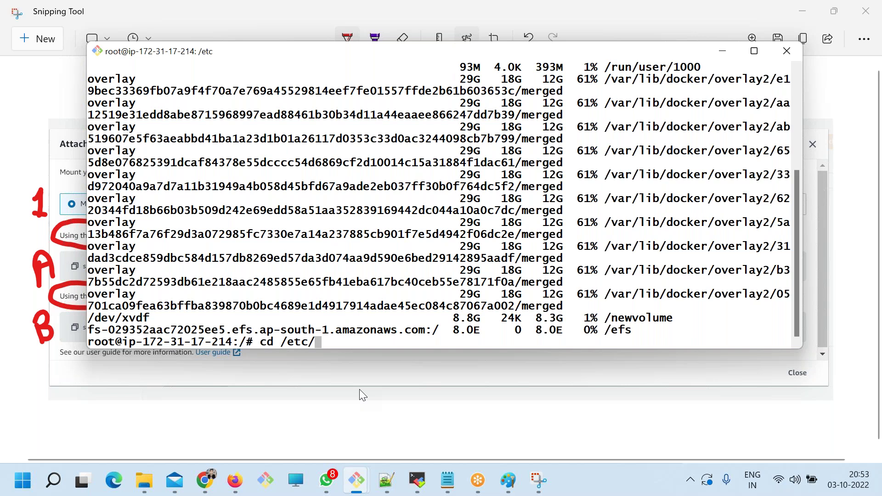
pyautogui.write('ls')
pyautogui.press('Return')
# Change to the /efs directory and list its contents in a cleared terminal.
pyautogui.write('cd /efs')
pyautogui.press('Return')
pyautogui.write('ls')
pyautogui.press('Return')
pyautogui.write('clear')
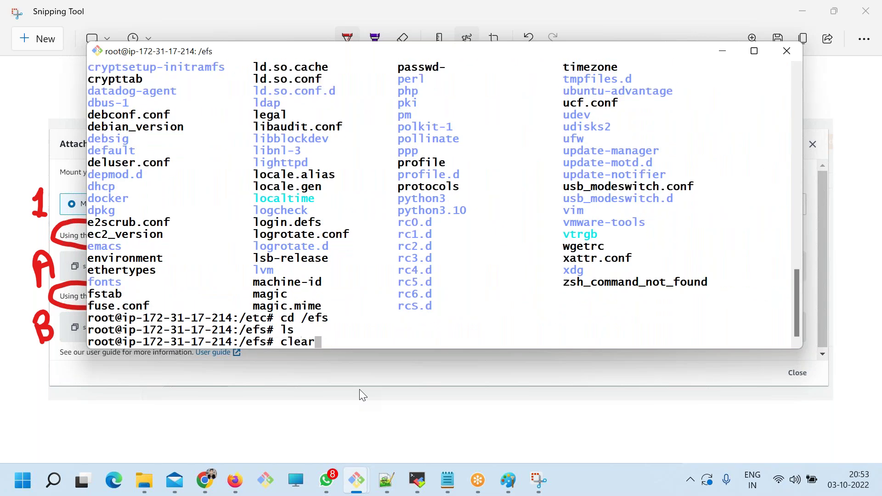
pyautogui.press('Return')
pyautogui.write('ls')
pyautogui.press('Return')
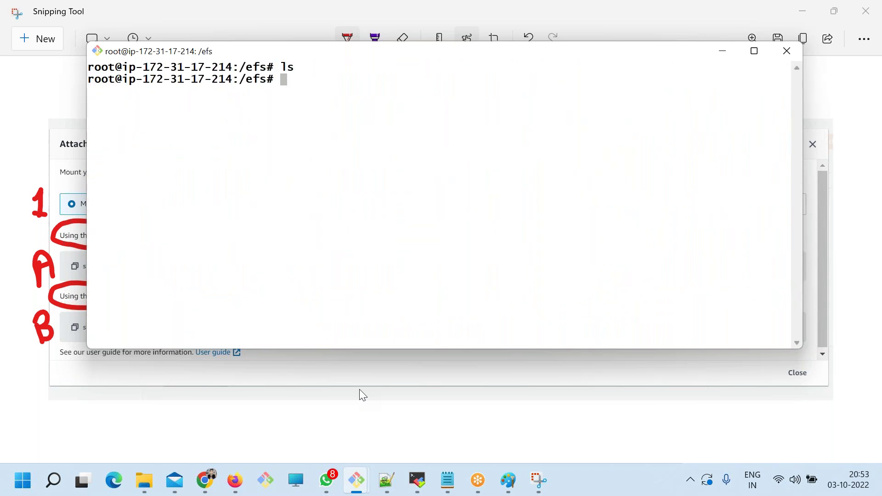
# Switch to the dsdadad.txt notes and review the storage use-case assignment question plus the EFS mount helper and NFS client commands.
pyautogui.click(449, 477)
pyautogui.moveTo(440, 468)
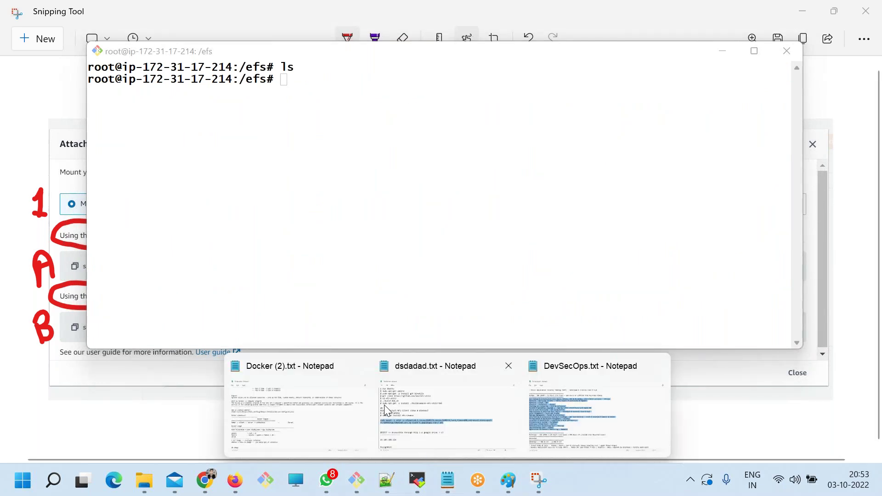
pyautogui.click(382, 407)
pyautogui.scroll(-3, 265, 370)
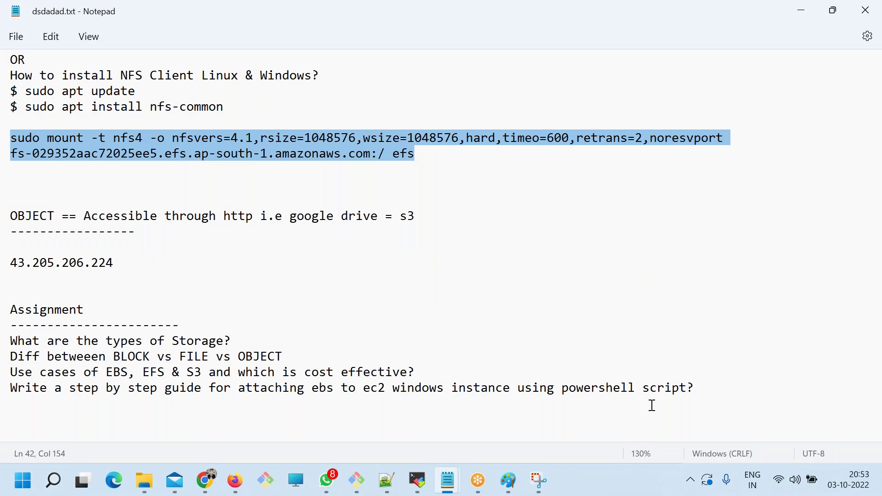
pyautogui.click(492, 371)
pyautogui.moveTo(491, 371); pyautogui.dragTo(9, 373)
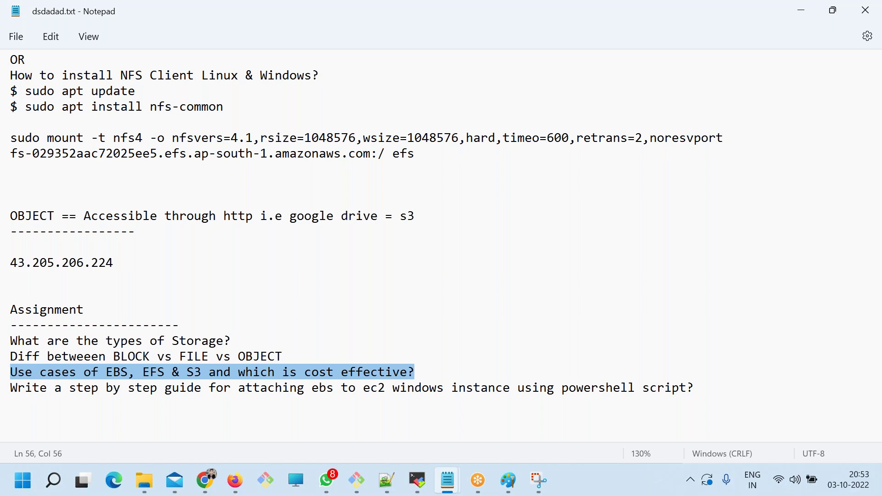
pyautogui.scroll(3, 53, 276)
pyautogui.click(132, 259)
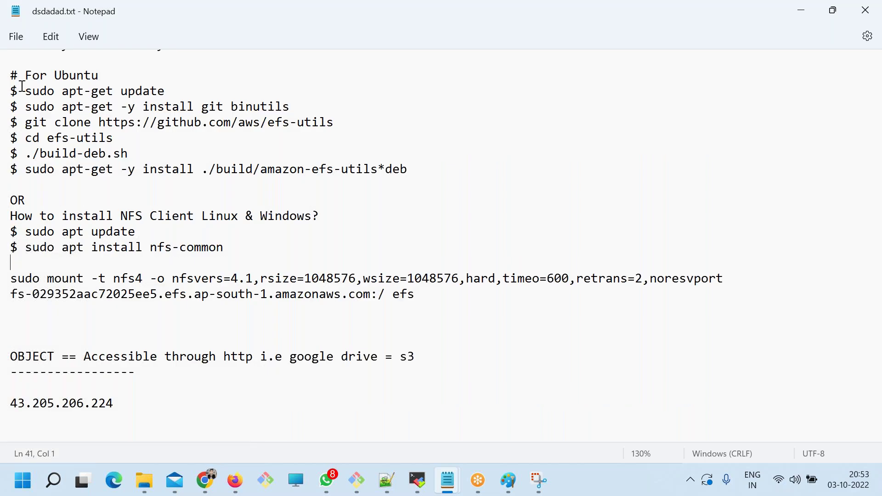
pyautogui.moveTo(305, 181); pyautogui.dragTo(7, 89)
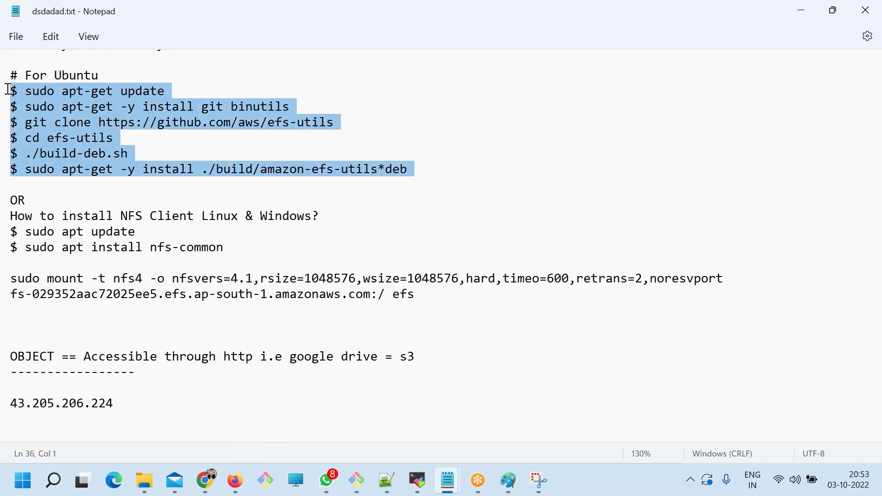
pyautogui.click(176, 189)
pyautogui.moveTo(34, 211); pyautogui.dragTo(236, 244)
pyautogui.click(427, 278)
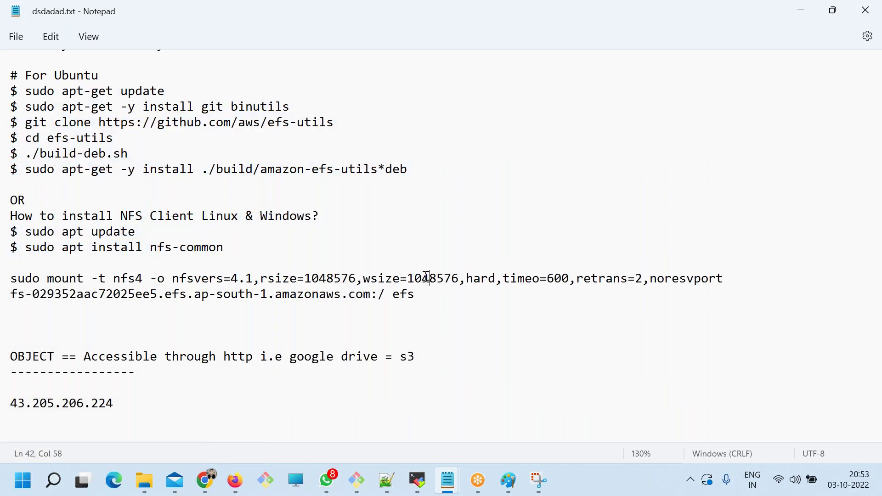
# Add the commands "$ cd /" and "$ mkdir efs" to the notes directly above the NFS mount command.
pyautogui.click(137, 263)
pyautogui.write('$')
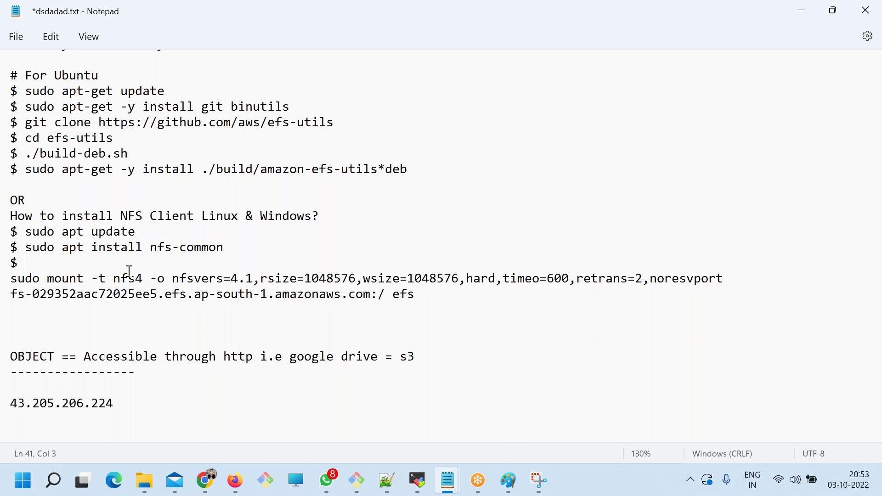
pyautogui.write('cd /')
pyautogui.press('Return')
pyautogui.write('$ mkdir')
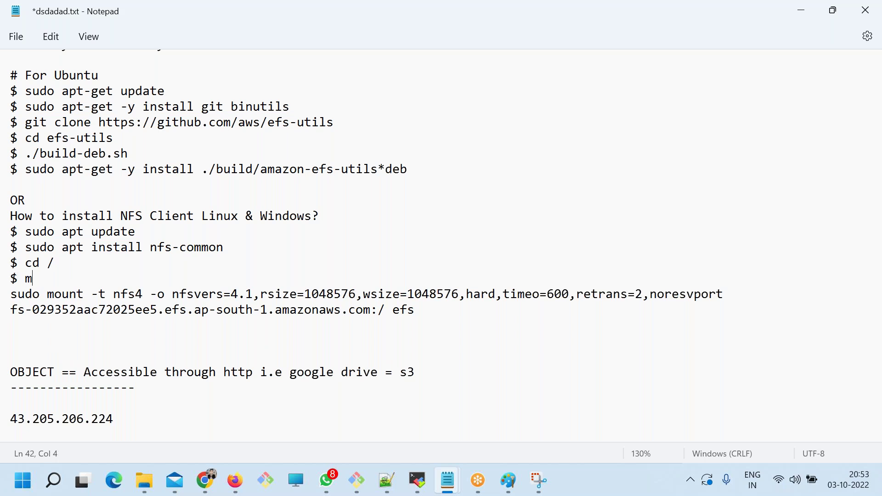
pyautogui.doubleClick(404, 309)
pyautogui.hotkey('ctrl', 'c')
pyautogui.click(119, 280)
pyautogui.hotkey('ctrl', 'v')
# Prefix the NFS mount command with "$", save the notes, and shorten the heading to "How to install NFS Client Linux?".
pyautogui.write('$')
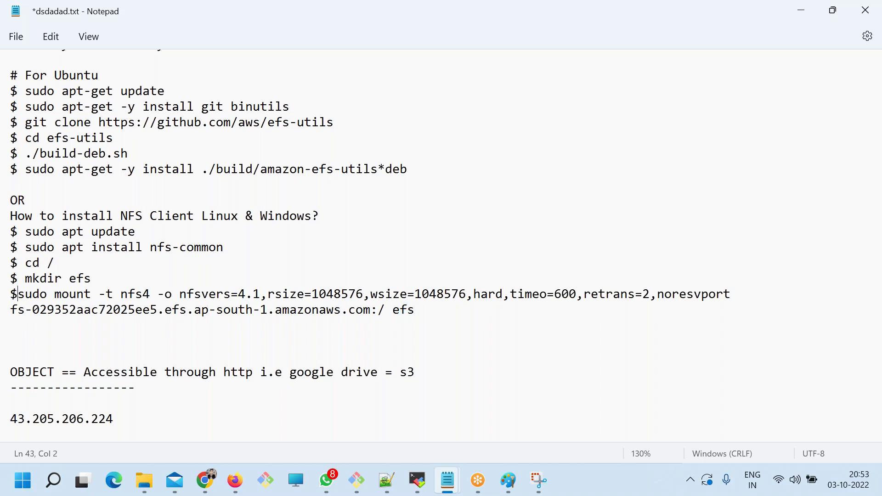
pyautogui.hotkey('ctrl', 's')
pyautogui.moveTo(440, 335); pyautogui.dragTo(8, 226)
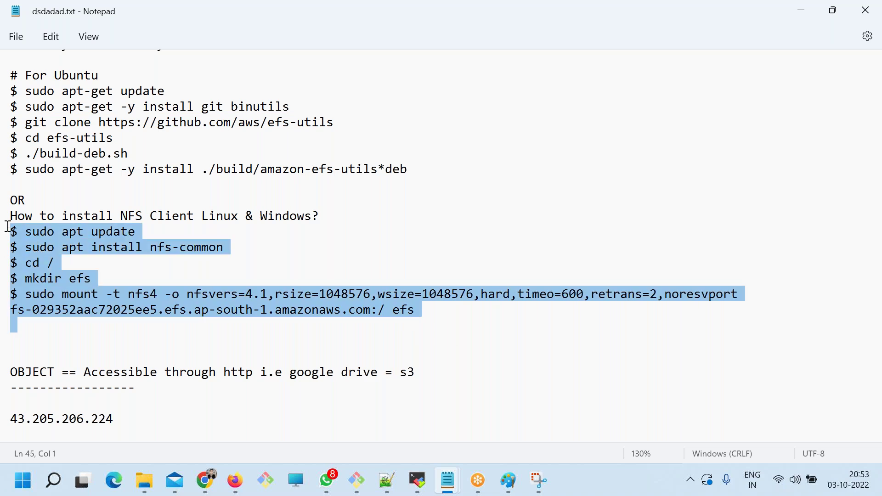
pyautogui.click(202, 228)
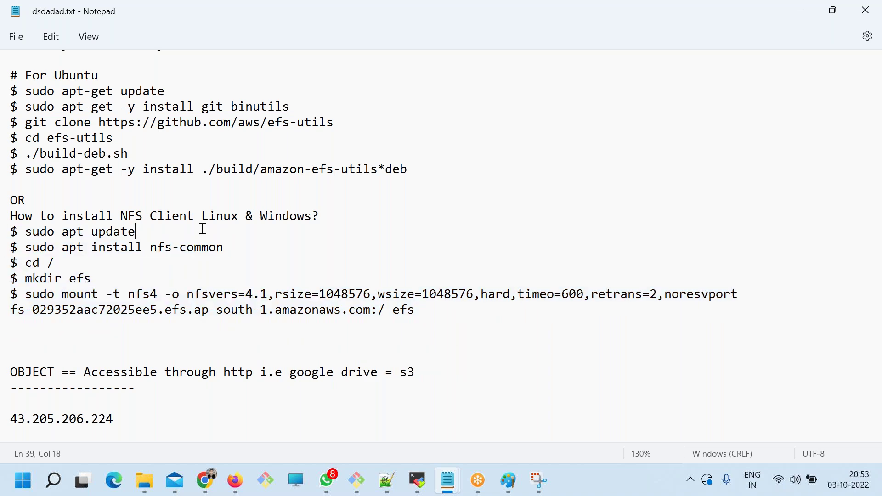
pyautogui.moveTo(312, 218); pyautogui.dragTo(240, 218)
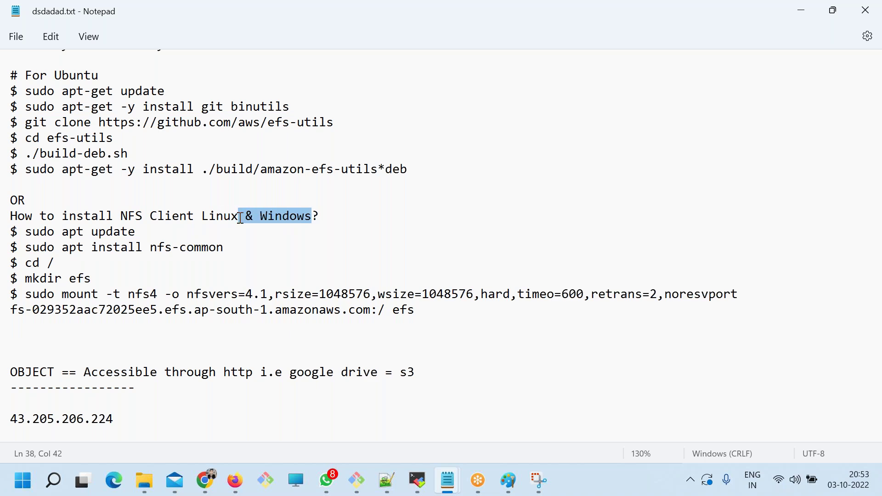
pyautogui.press('BackSpace')
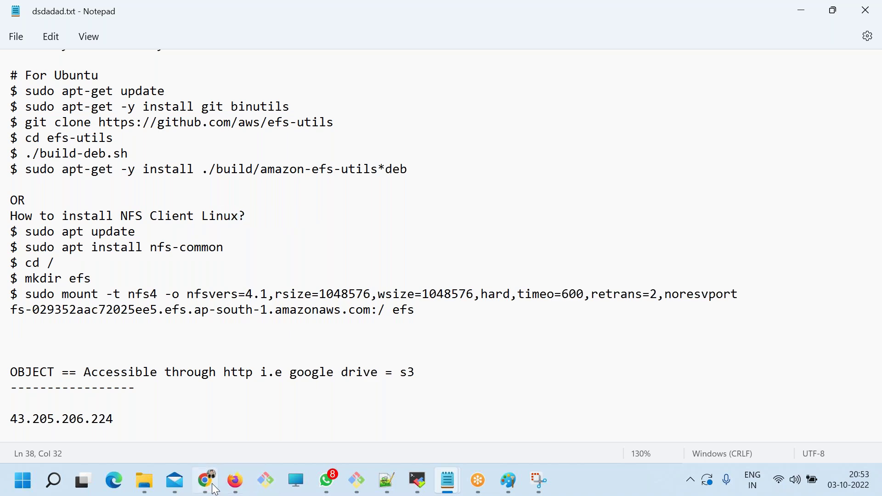
# Switch to the EFS console in Chrome and close the Attach instructions of the aws-demo file system.
pyautogui.click(206, 481)
pyautogui.click(359, 390)
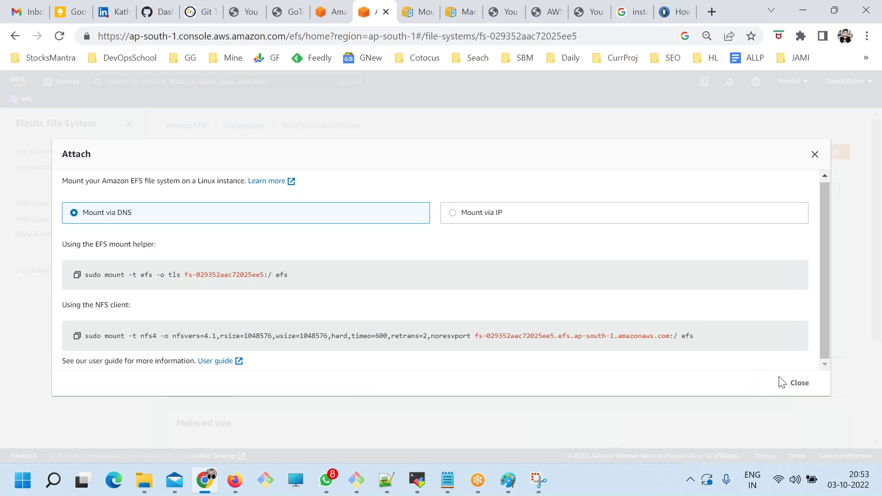
pyautogui.scroll(1, 657, 356)
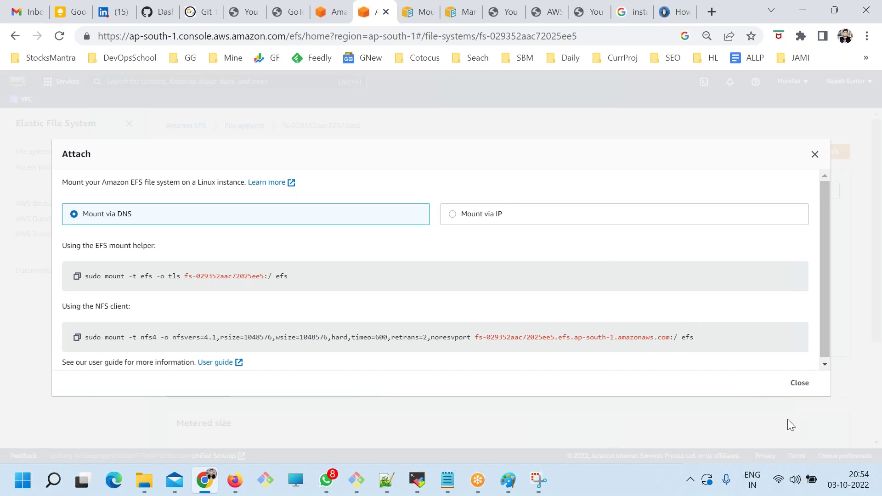
pyautogui.click(799, 384)
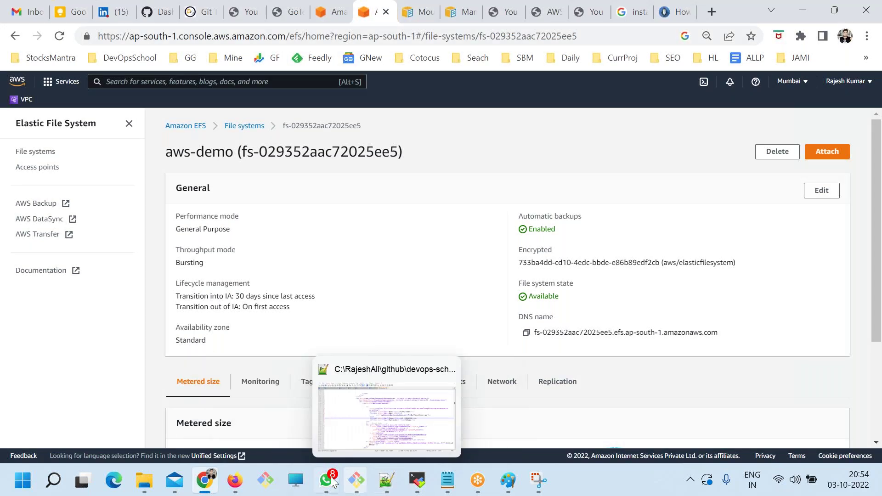
# Return to the dsdadad.txt notes and review the Ubuntu efs-utils installation commands and the NFS client commands.
pyautogui.moveTo(448, 485)
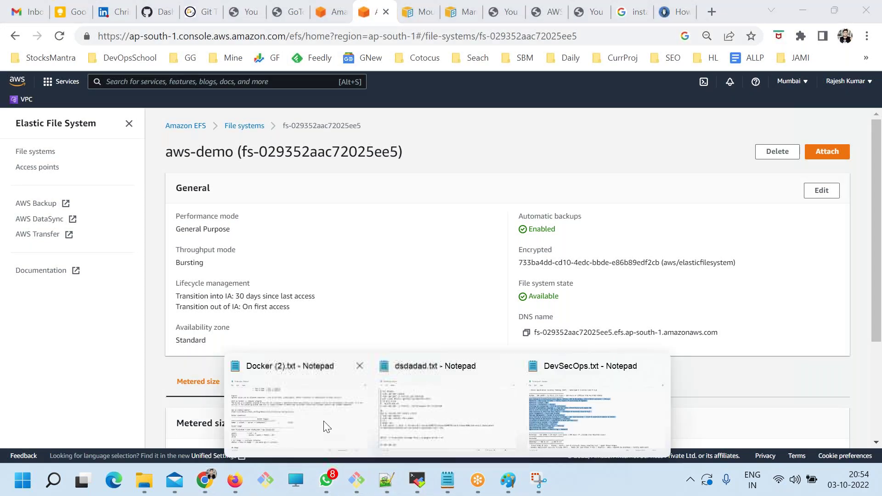
pyautogui.click(323, 420)
pyautogui.scroll(2, 181, 231)
pyautogui.moveTo(223, 263); pyautogui.dragTo(72, 186)
pyautogui.click(234, 250)
pyautogui.moveTo(335, 216); pyautogui.dragTo(269, 216)
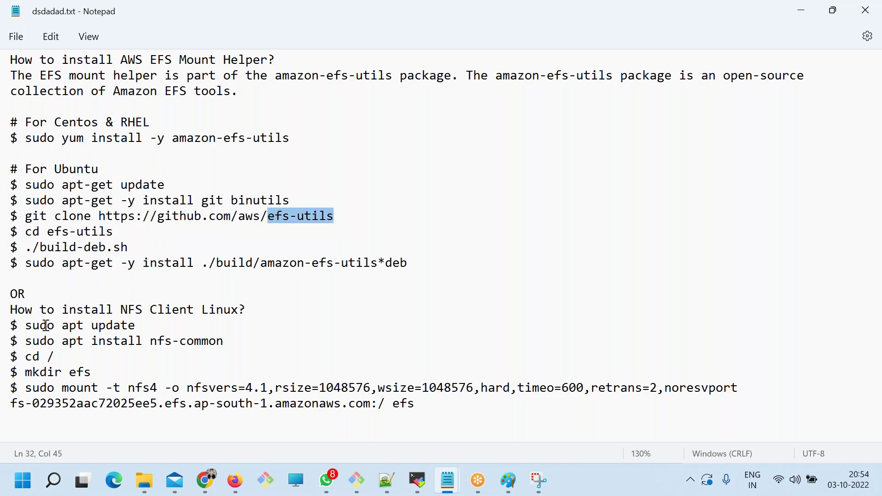
pyautogui.moveTo(51, 331); pyautogui.dragTo(99, 368)
pyautogui.click(210, 358)
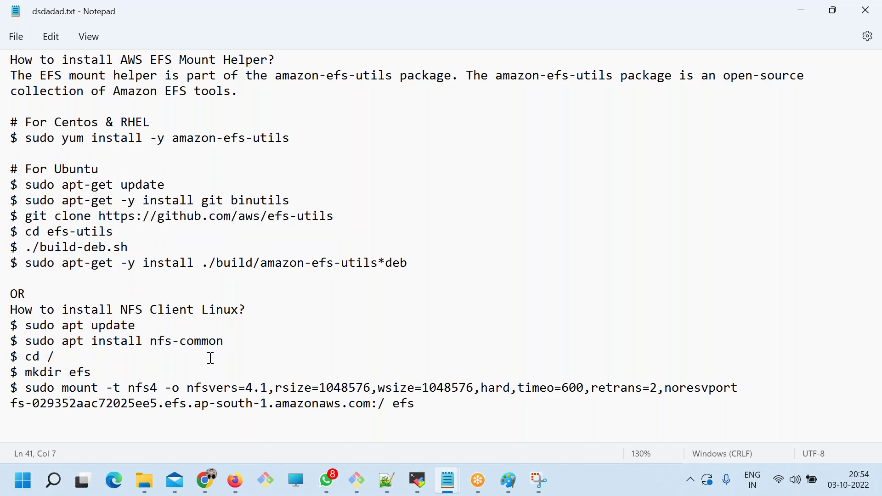
# Delete the aws-demo file system in the EFS console, confirming with its ID fs-029352aac72025ee5.
pyautogui.click(206, 480)
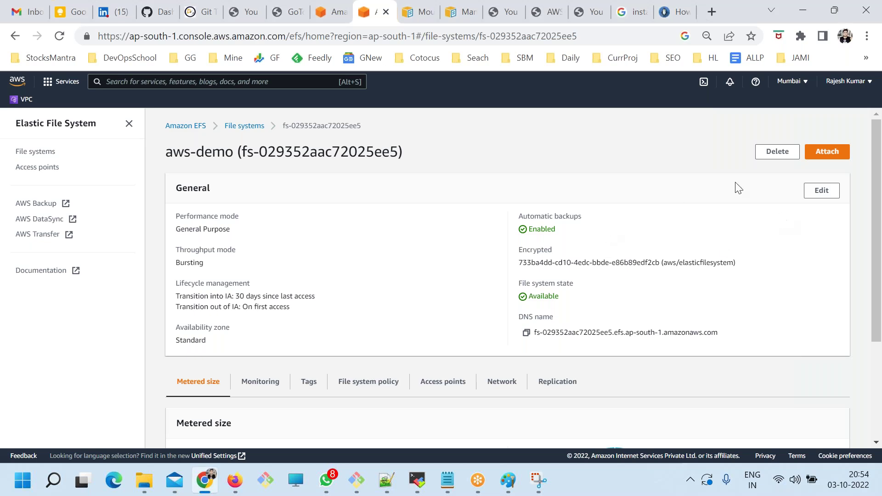
pyautogui.click(770, 159)
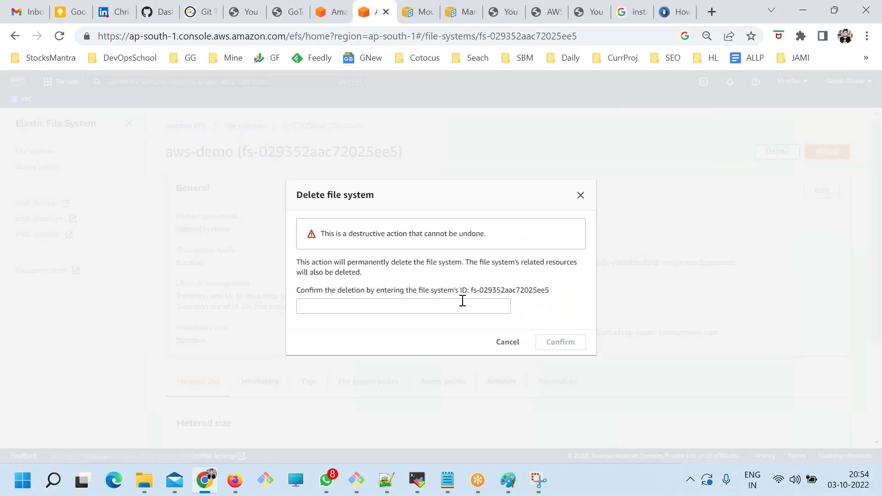
pyautogui.moveTo(472, 294); pyautogui.dragTo(551, 297)
pyautogui.hotkey('ctrl', 'c')
pyautogui.click(443, 301)
pyautogui.hotkey('ctrl', 'v')
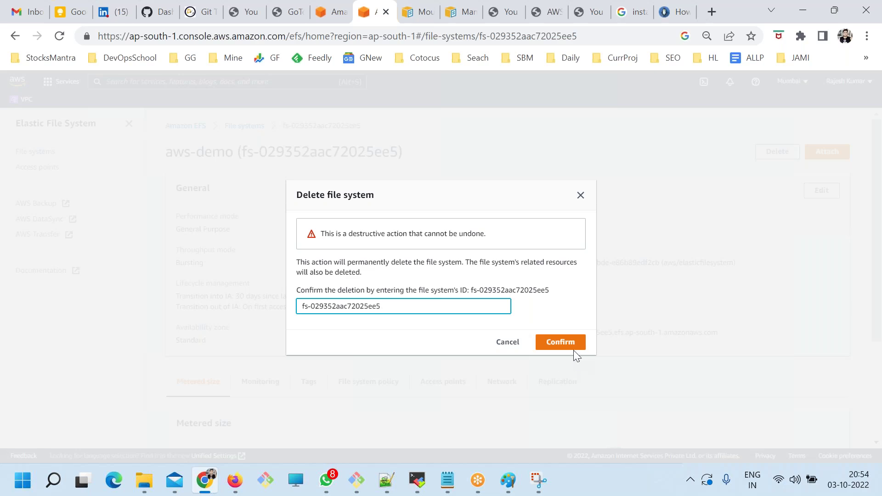
pyautogui.click(545, 342)
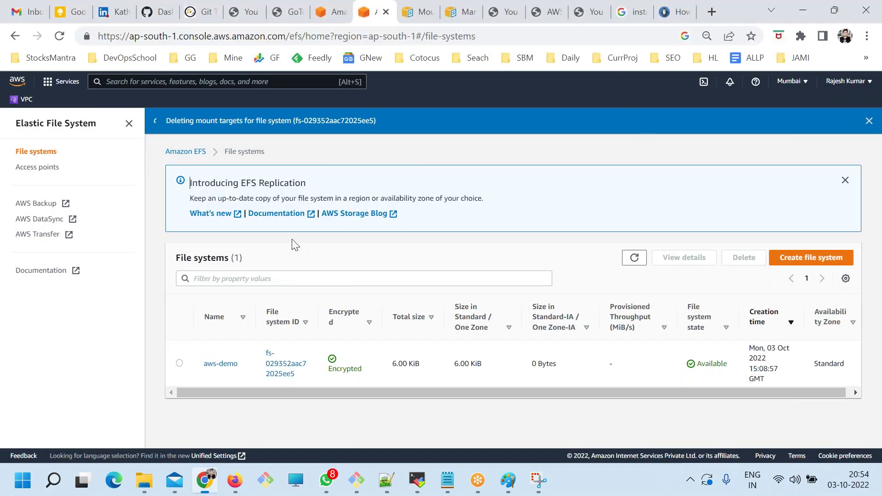
# Go back to the dsdadad.txt notes and review the BLOCK (EBS) and FILE (EFS) entries under the types of storage.
pyautogui.moveTo(447, 481)
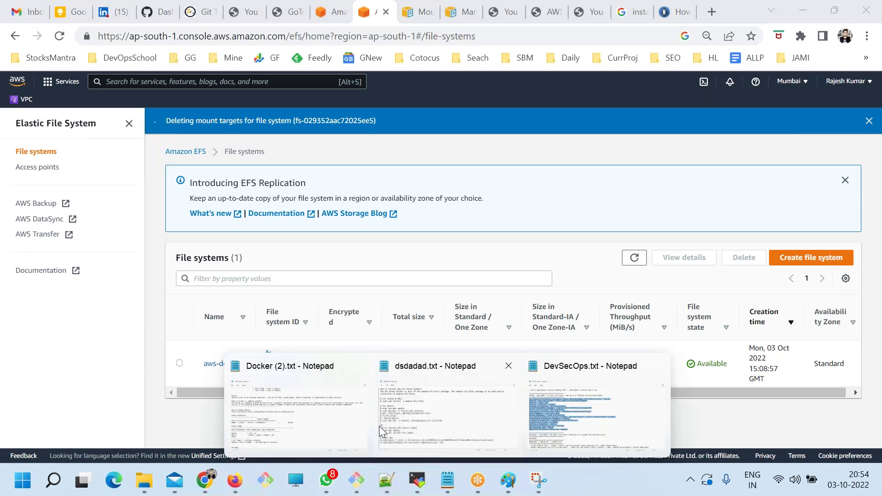
pyautogui.click(429, 428)
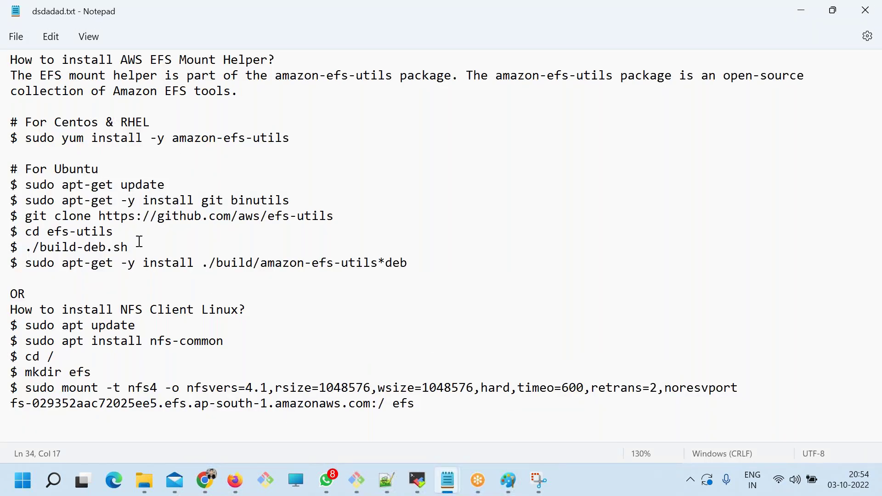
pyautogui.scroll(-4, 138, 248)
pyautogui.scroll(10, 138, 250)
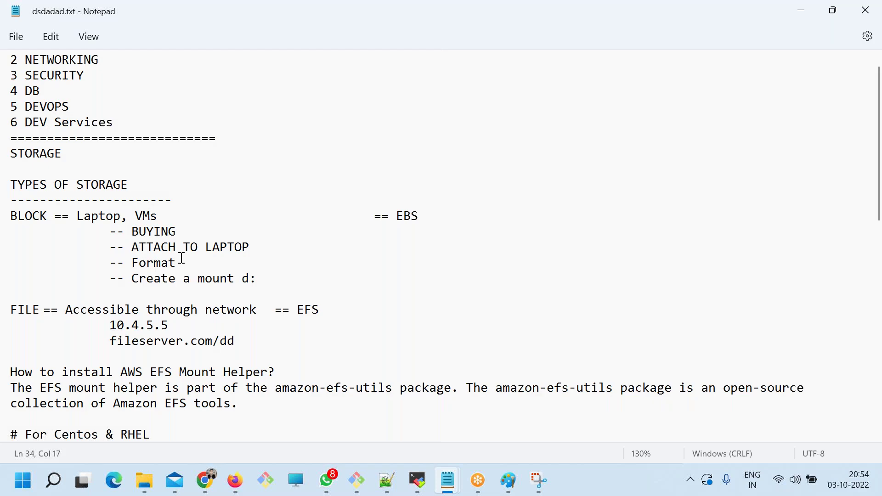
pyautogui.moveTo(11, 216); pyautogui.dragTo(220, 278)
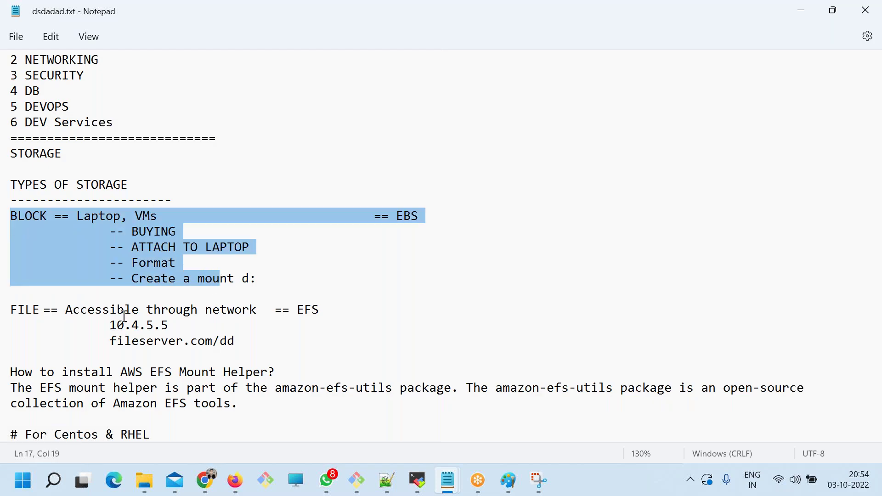
pyautogui.moveTo(65, 310); pyautogui.dragTo(190, 341)
pyautogui.scroll(-1, 203, 347)
pyautogui.scroll(2, 203, 346)
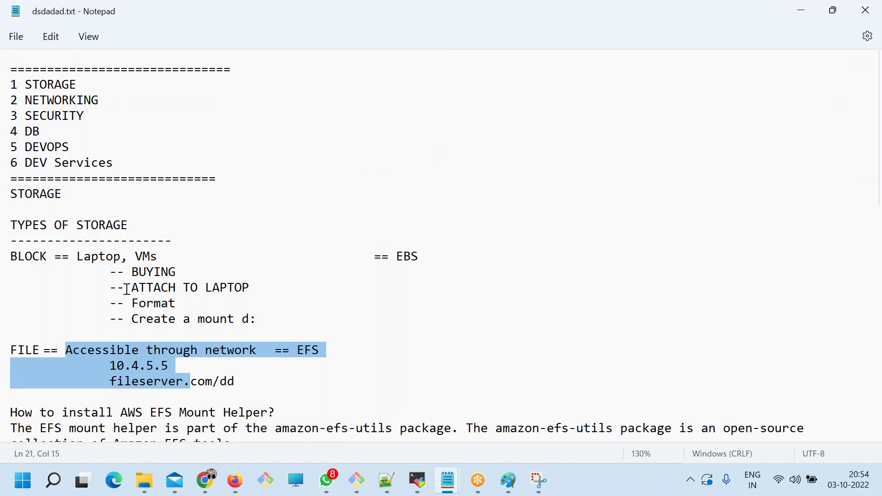
pyautogui.click(52, 227)
pyautogui.scroll(-3, 115, 284)
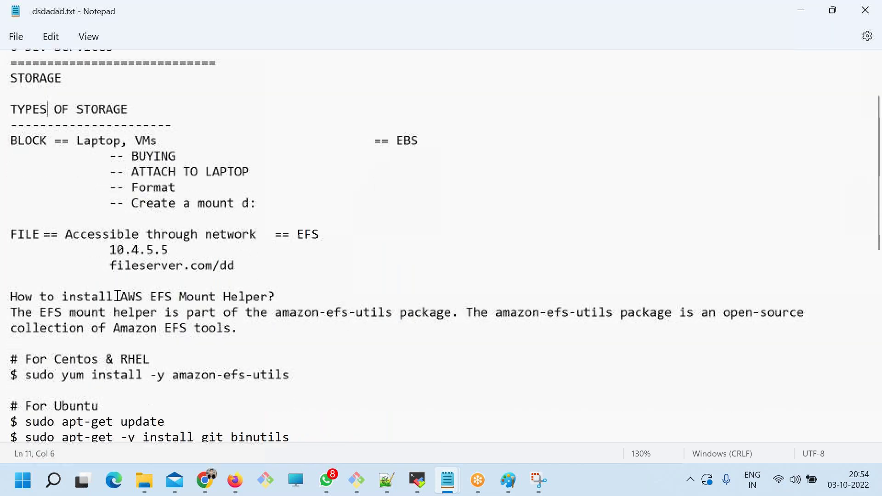
# Find and highlight the OBJECT storage entry for s3 in the notes.
pyautogui.scroll(-10, 197, 308)
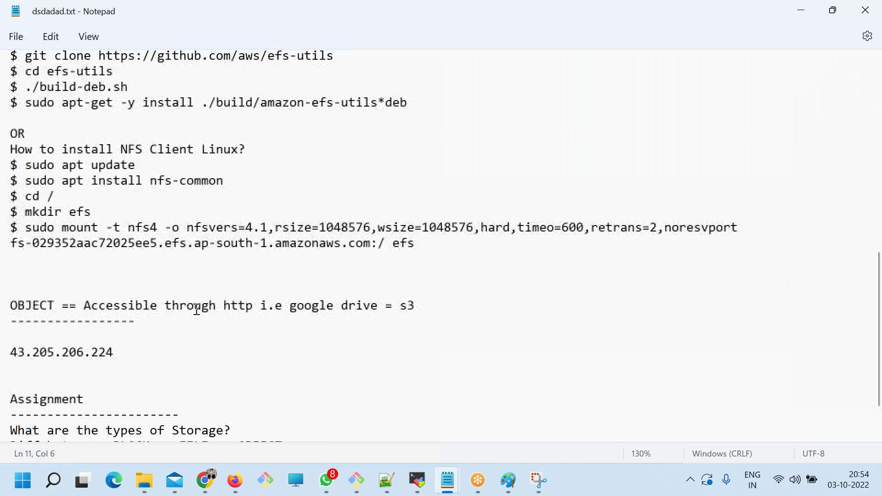
pyautogui.moveTo(239, 225); pyautogui.dragTo(8, 204)
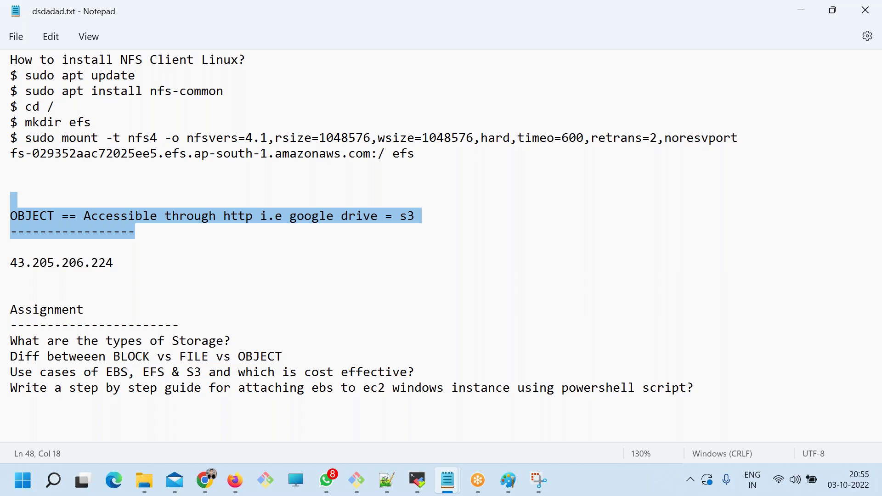
pyautogui.click(147, 232)
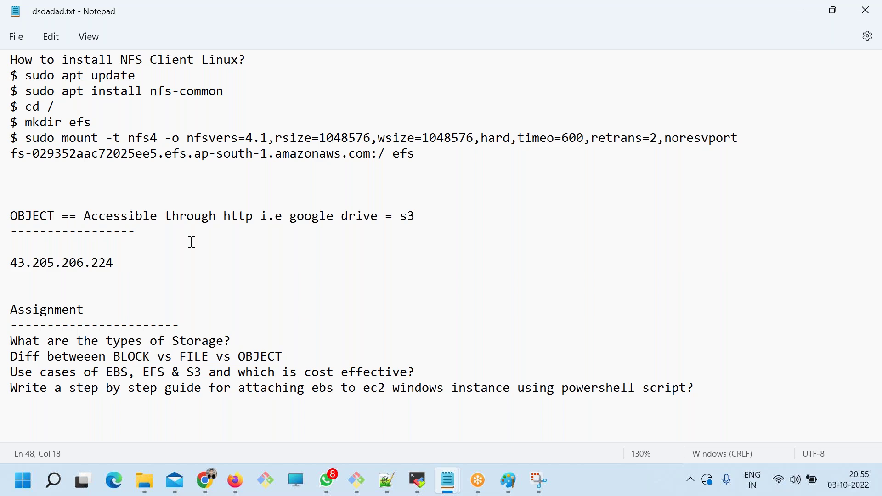
pyautogui.keyDown('shift'); pyautogui.click(10, 184); pyautogui.keyUp('shift')
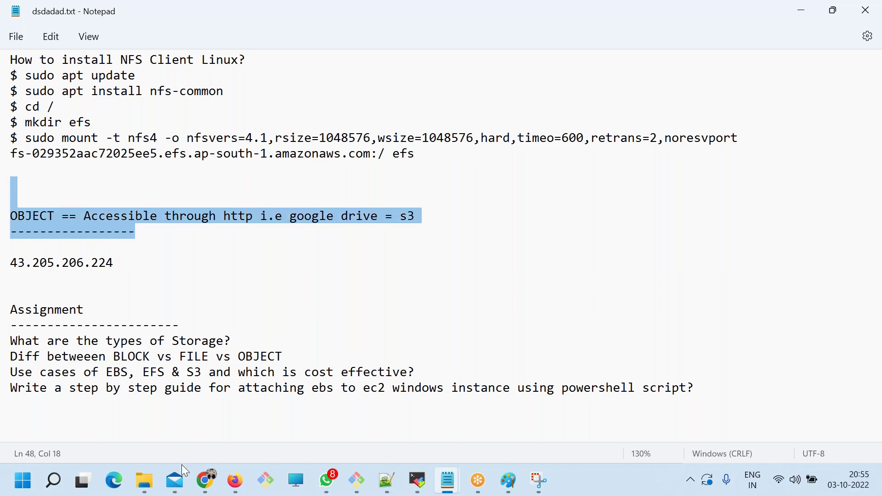
# Switch to the AWS console in the browser, search for s3 and open the S3 bucket list.
pyautogui.click(205, 480)
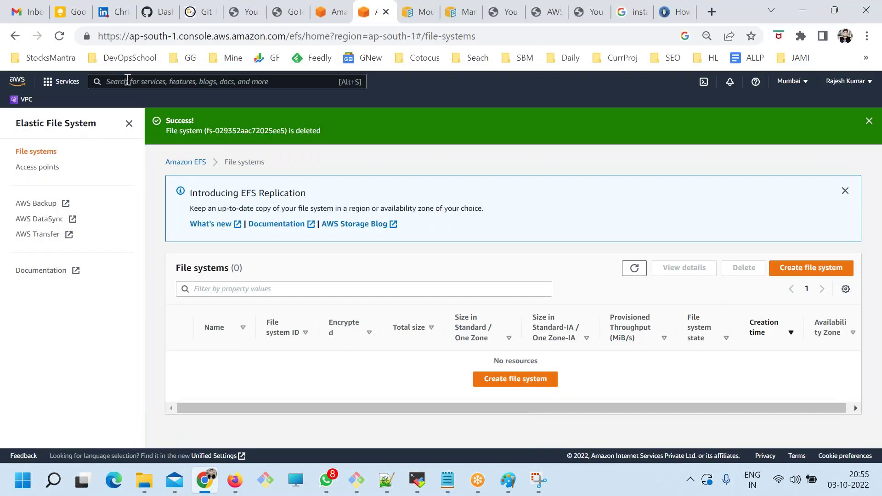
pyautogui.write('s3')
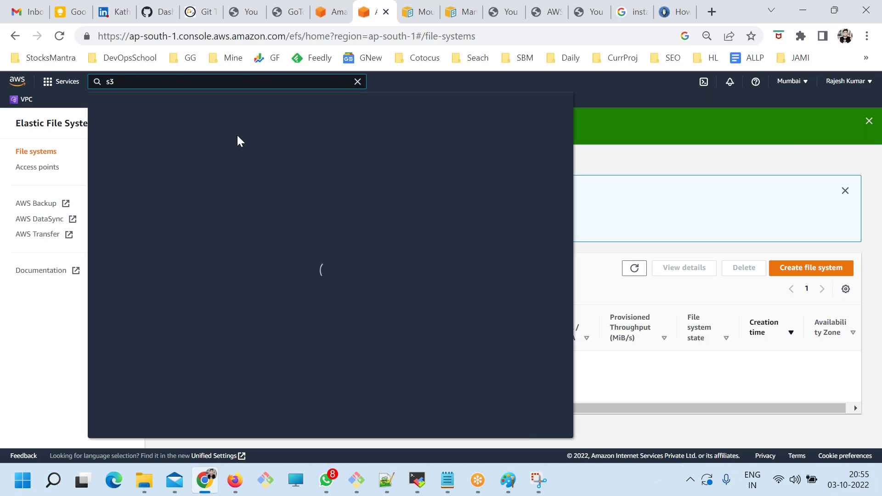
pyautogui.click(248, 169)
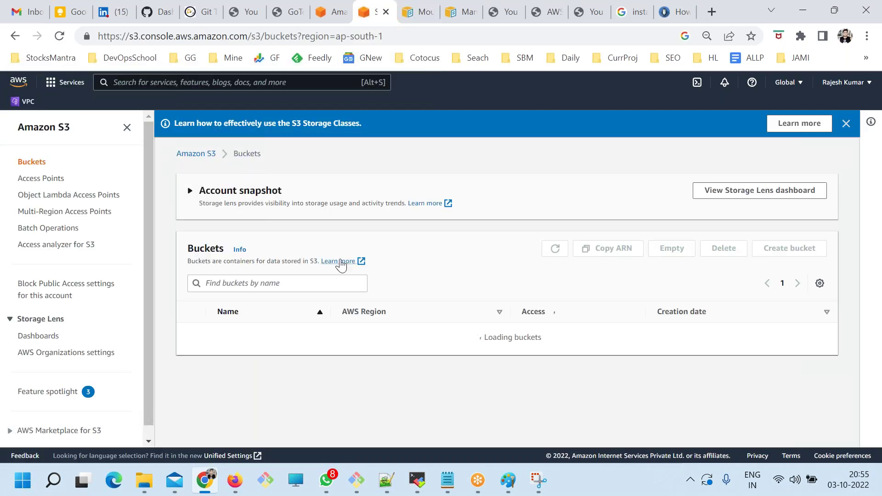
pyautogui.scroll(-1, 278, 296)
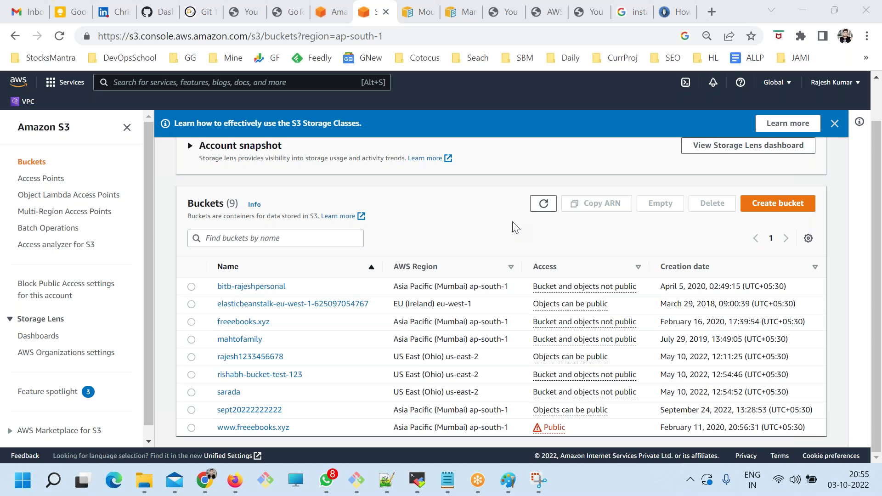
# Start a new bucket named rajeshdemo and look at the AWS Region choices, keeping Asia Pacific (Mumbai) ap-south-1.
pyautogui.click(767, 201)
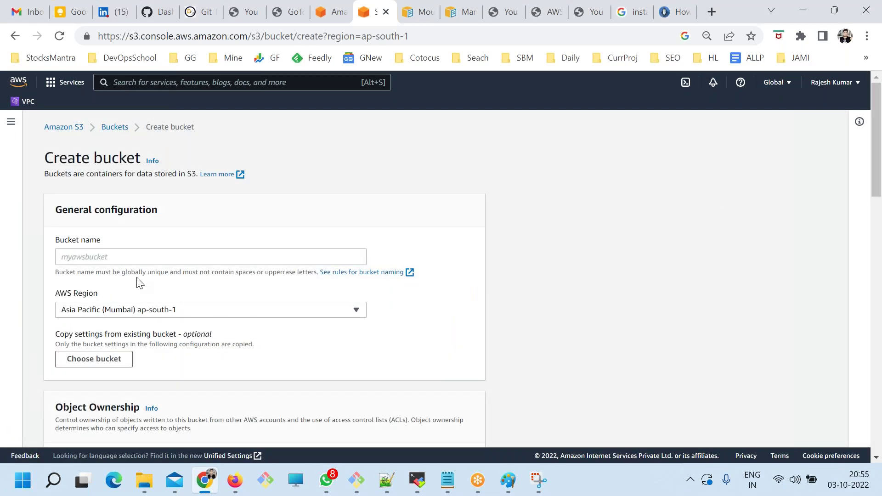
pyautogui.click(93, 255)
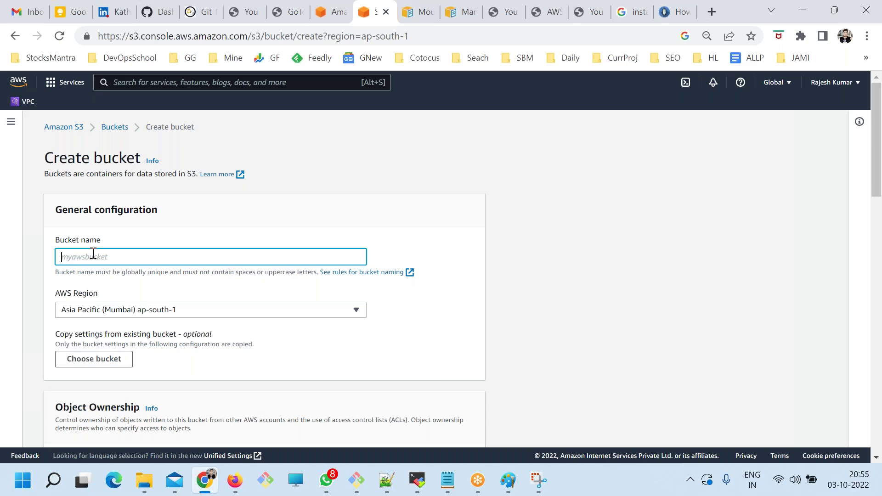
pyautogui.write('rajeshdemo')
pyautogui.doubleClick(101, 258)
pyautogui.click(137, 311)
pyautogui.click(138, 311)
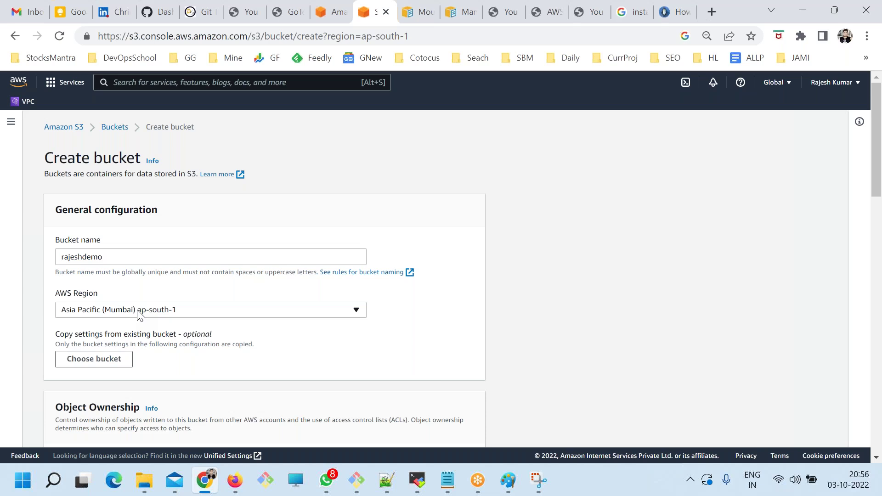
pyautogui.click(168, 314)
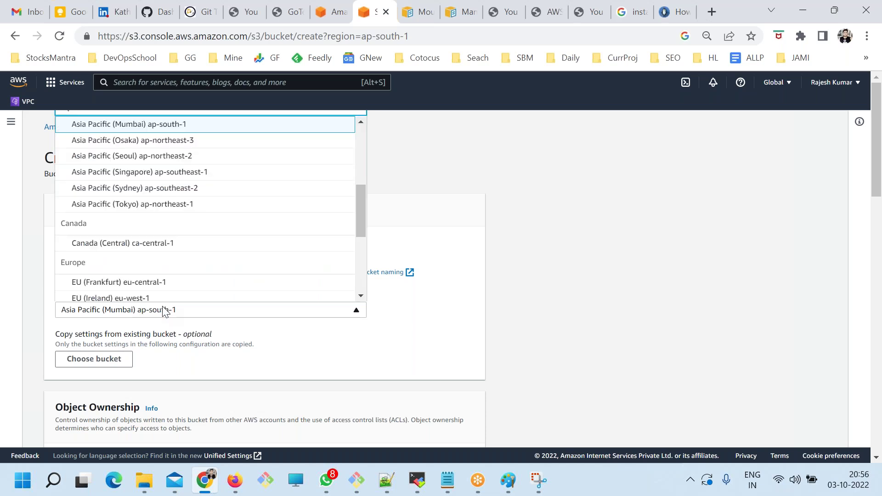
pyautogui.click(167, 313)
# Review the object ownership and public access settings, then try to create the bucket with the default options.
pyautogui.scroll(-5, 224, 358)
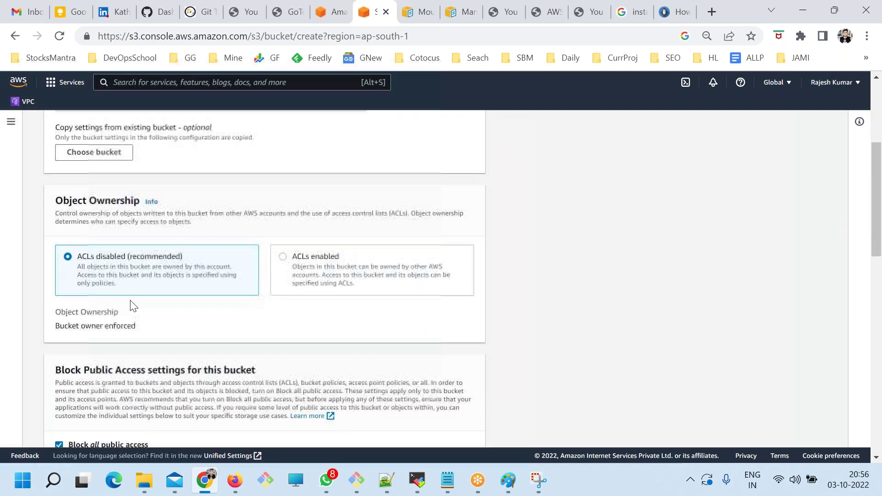
pyautogui.scroll(-8, 225, 276)
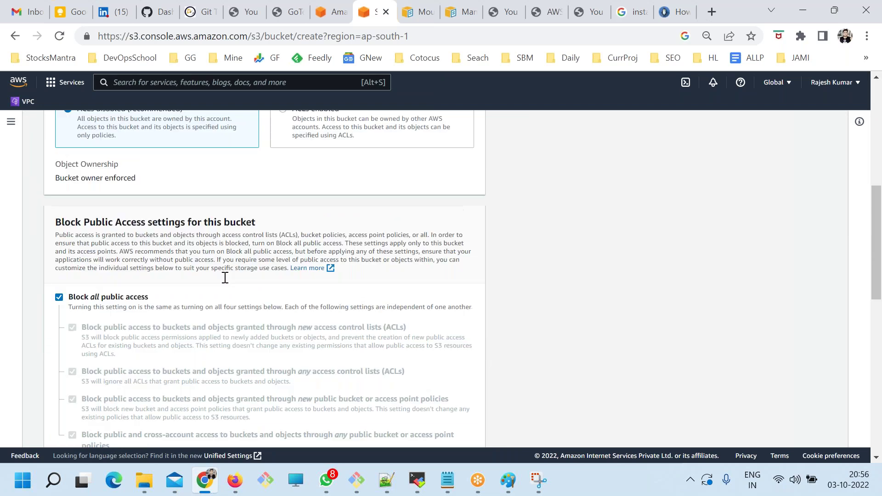
pyautogui.scroll(-5, 225, 278)
pyautogui.scroll(20, 225, 278)
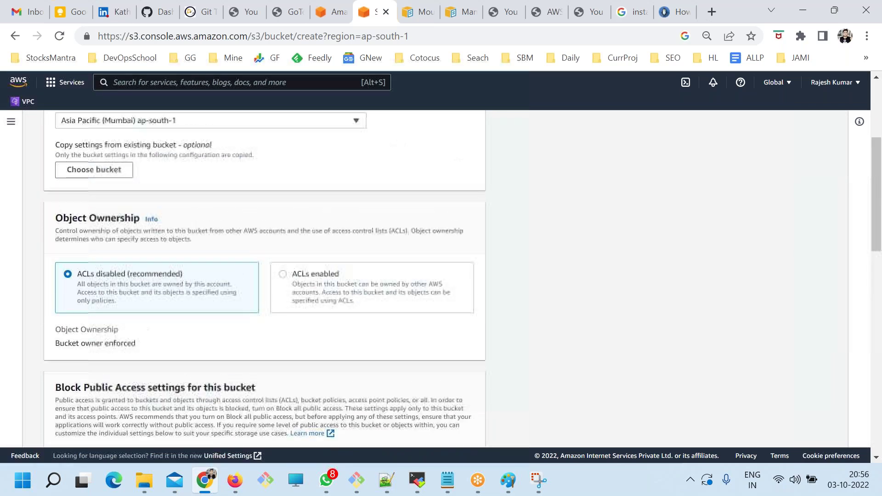
pyautogui.scroll(-15, 264, 276)
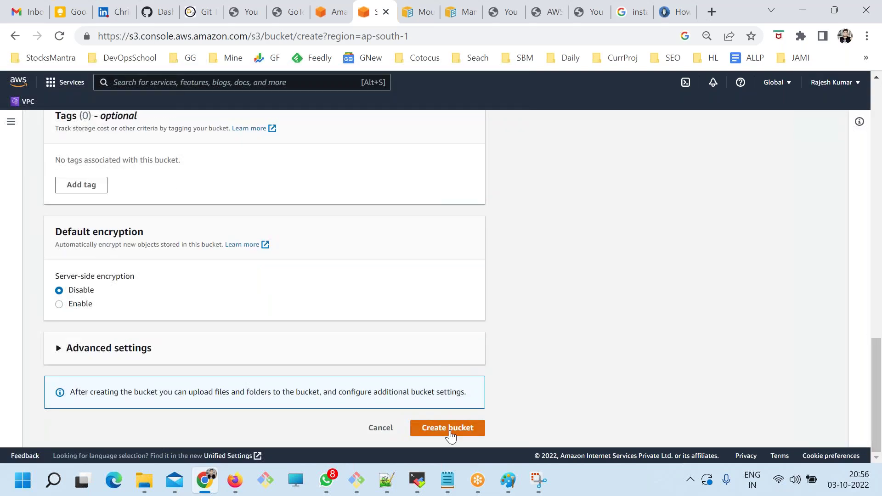
pyautogui.click(450, 432)
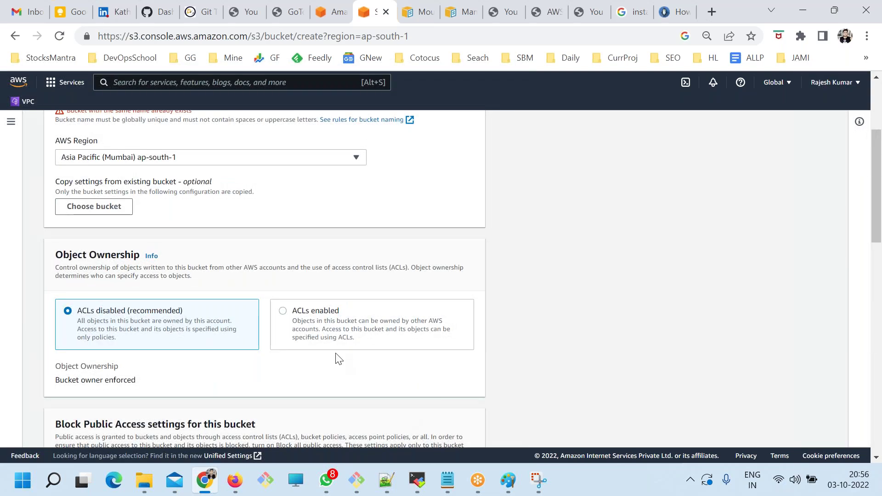
# Change the bucket name to rajeshdemo33333333 and create the bucket with the default settings.
pyautogui.click(117, 235)
pyautogui.doubleClick(116, 234)
pyautogui.click(144, 231)
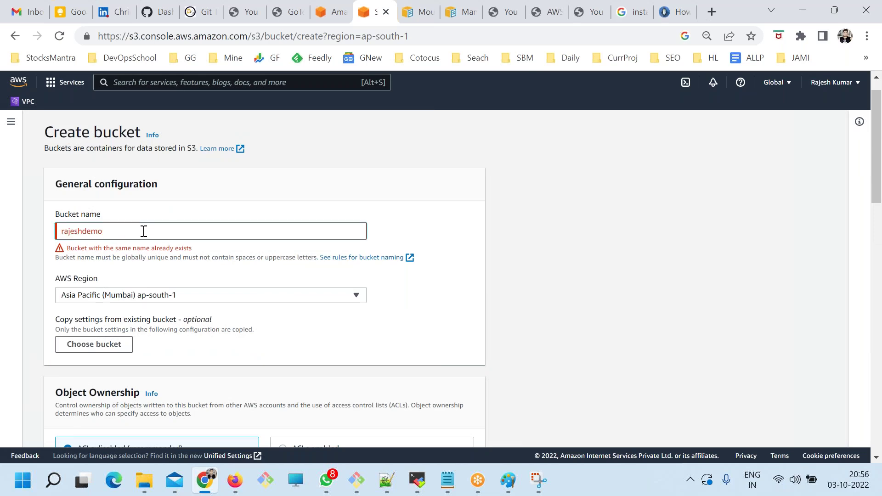
pyautogui.write('33333333')
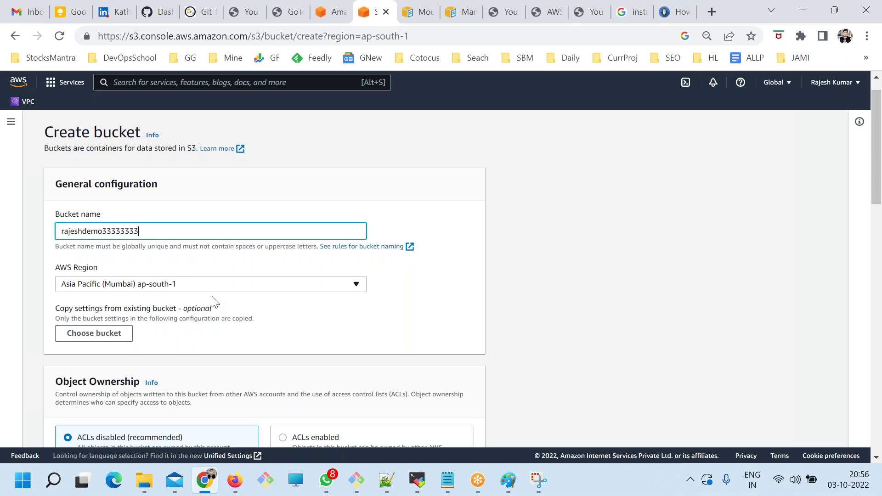
pyautogui.doubleClick(113, 231)
pyautogui.scroll(-15, 240, 309)
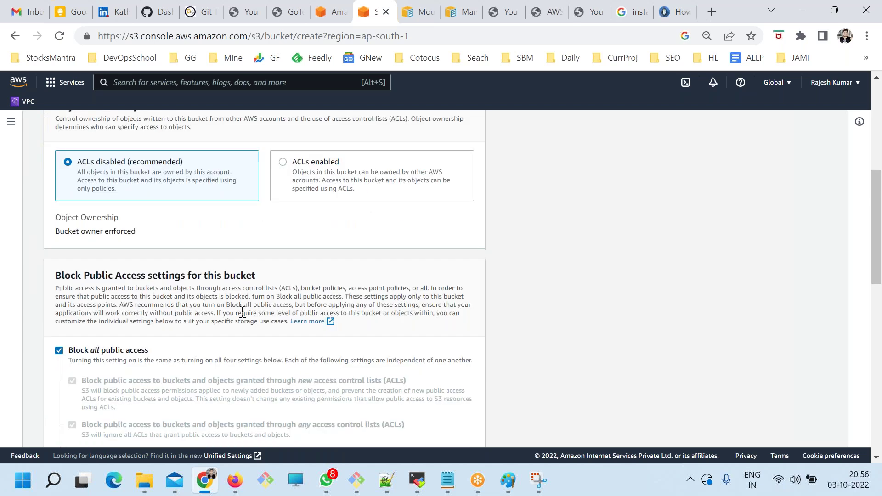
pyautogui.click(442, 423)
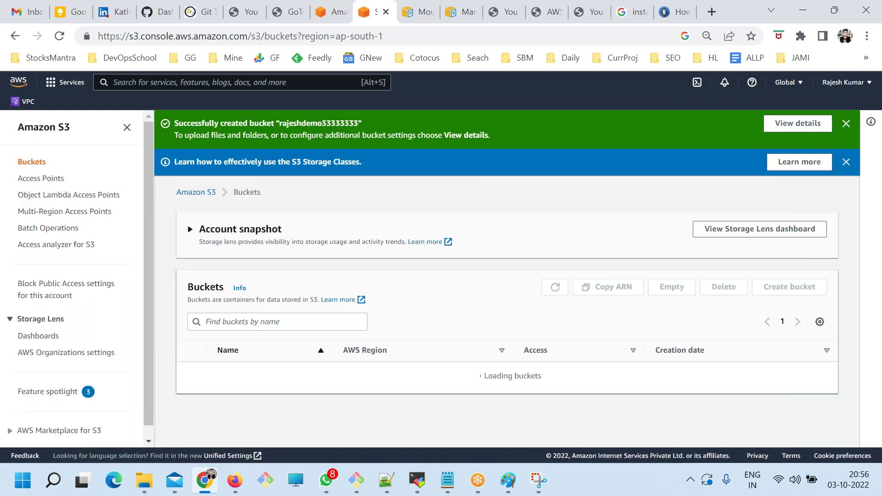
# Open the rajeshdemo33333333 bucket to view its objects and return to the bucket list.
pyautogui.scroll(-2, 329, 374)
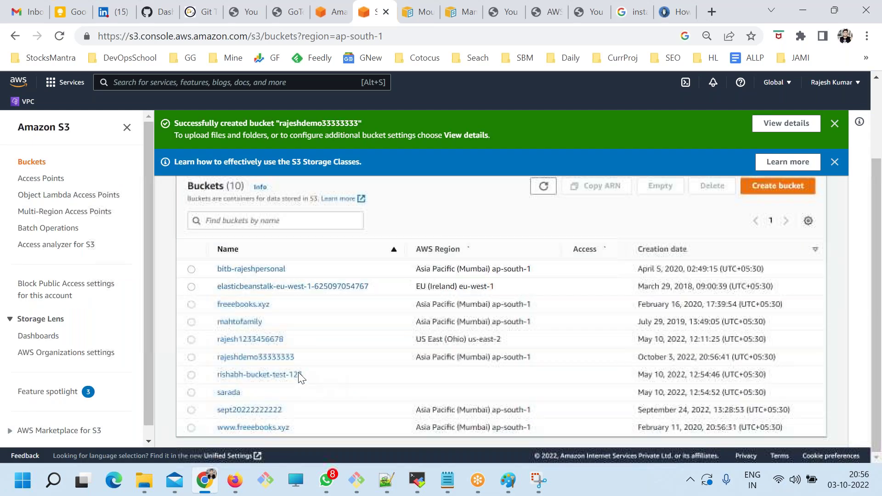
pyautogui.click(254, 358)
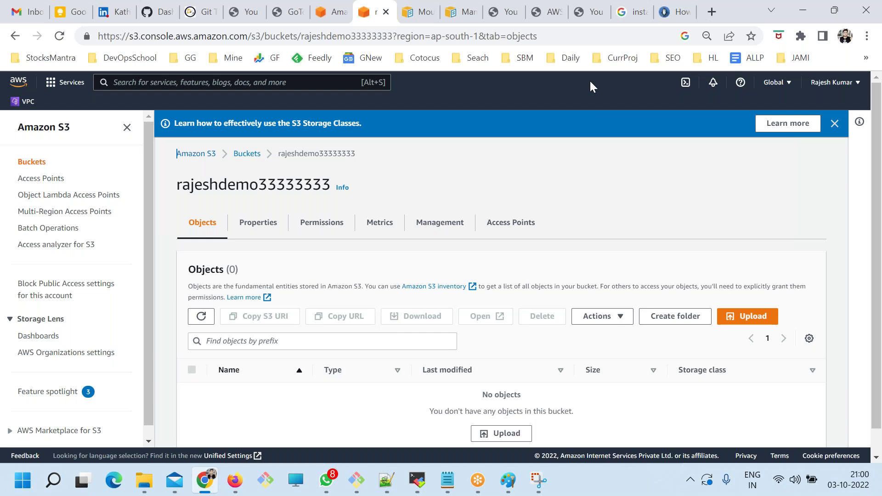
pyautogui.click(247, 156)
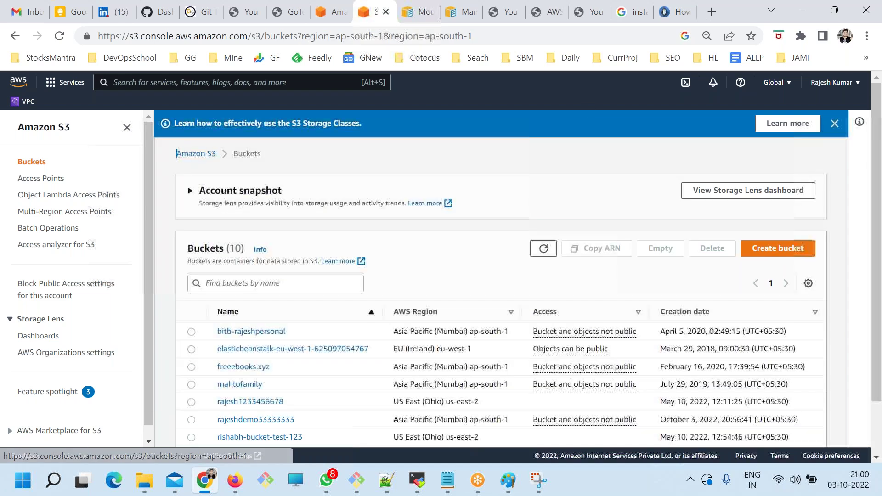
pyautogui.scroll(-2, 376, 356)
pyautogui.moveTo(297, 430); pyautogui.dragTo(216, 428)
pyautogui.hotkey('ctrl', 'c')
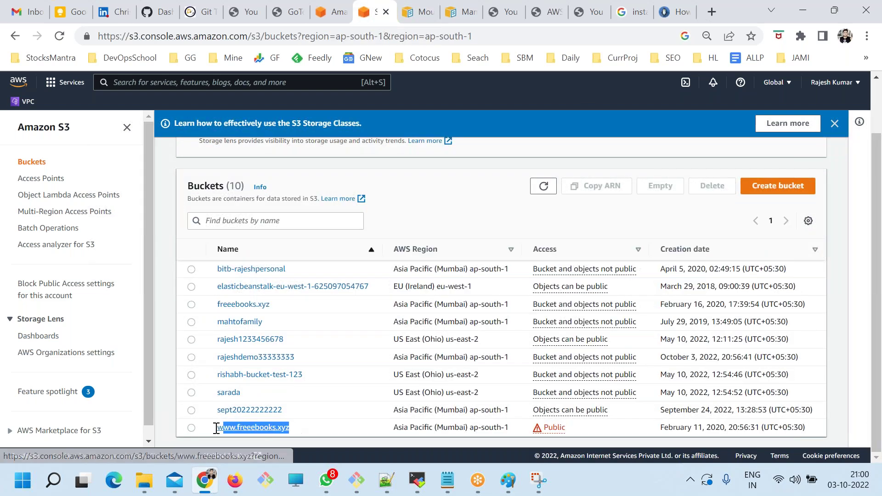
pyautogui.click(712, 12)
pyautogui.hotkey('ctrl', 'v')
pyautogui.press('Return')
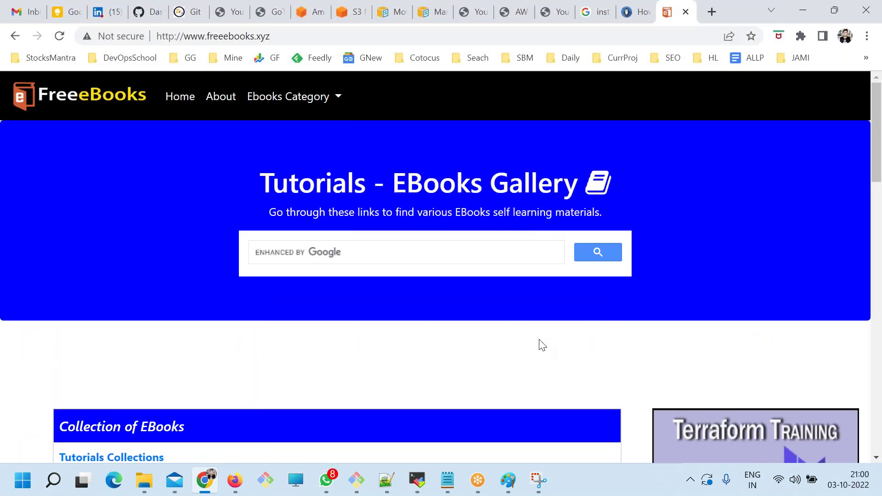
pyautogui.scroll(-3, 324, 184)
pyautogui.scroll(-4, 337, 280)
pyautogui.scroll(6, 338, 279)
pyautogui.scroll(-6, 337, 279)
pyautogui.scroll(6, 337, 279)
pyautogui.scroll(2, 339, 285)
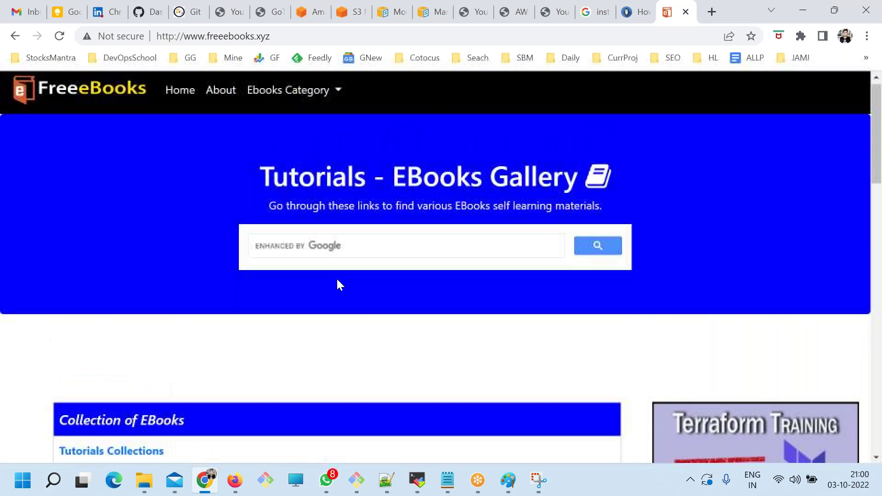
pyautogui.click(351, 11)
pyautogui.click(313, 12)
pyautogui.click(357, 11)
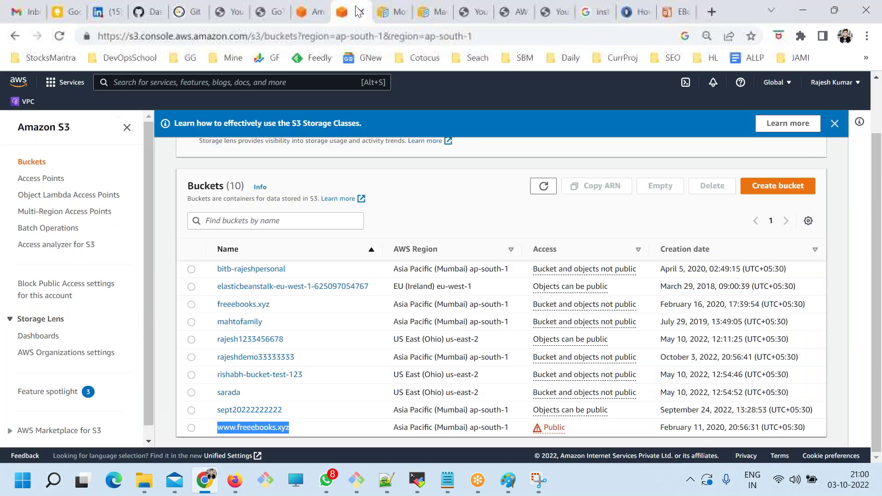
pyautogui.click(253, 427)
pyautogui.scroll(-4, 527, 301)
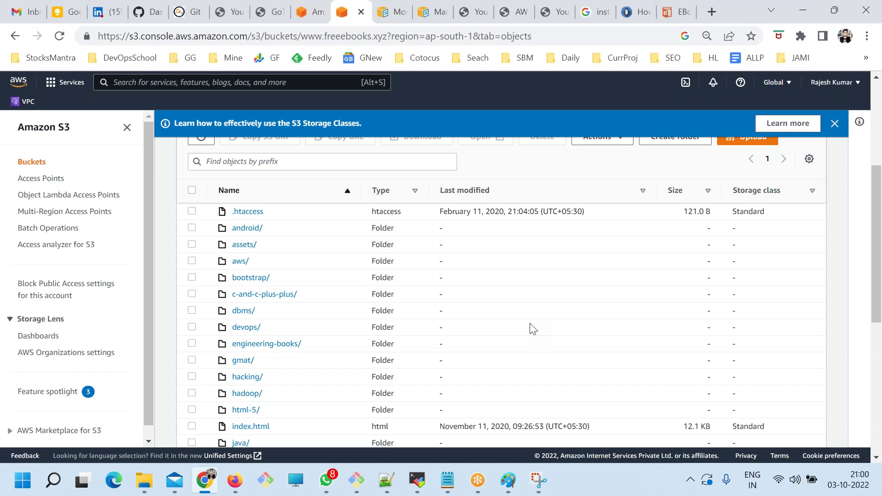
# Switch to the dsdadad.txt notes and add the line "Create a domain" at the end of the Assignment list.
pyautogui.moveTo(445, 480)
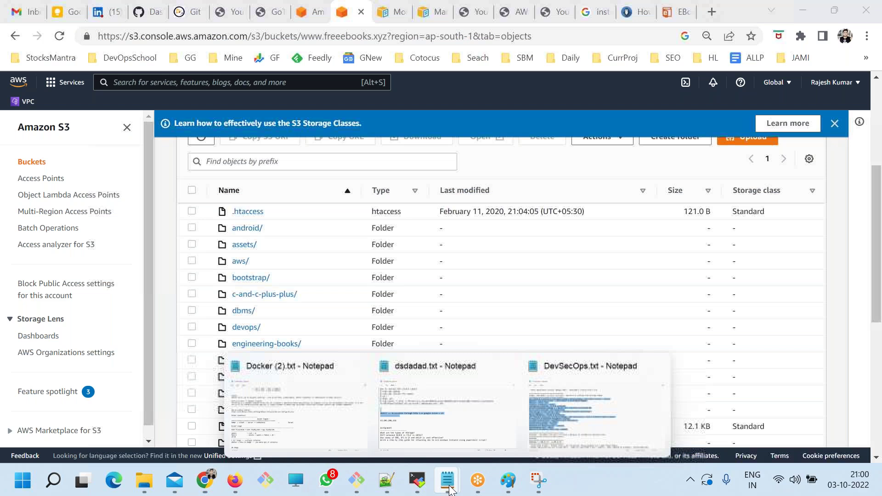
pyautogui.click(499, 439)
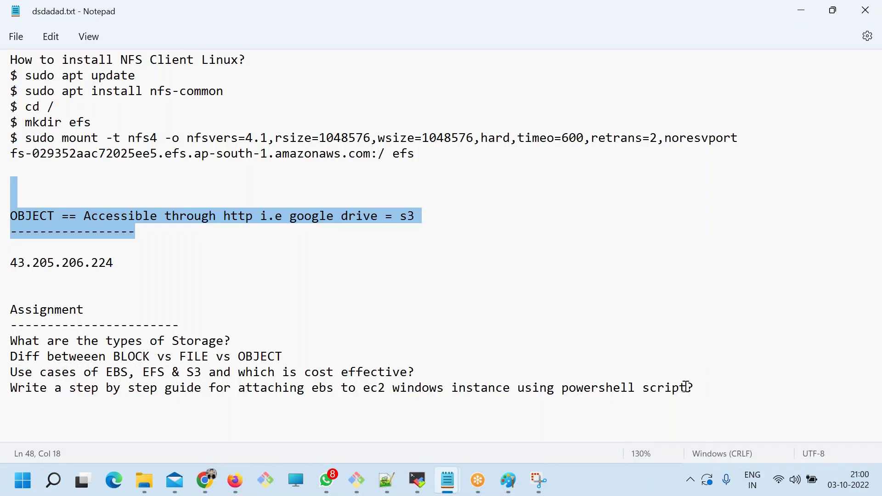
pyautogui.click(720, 385)
pyautogui.press('Return')
pyautogui.hotkey('ctrl', 's')
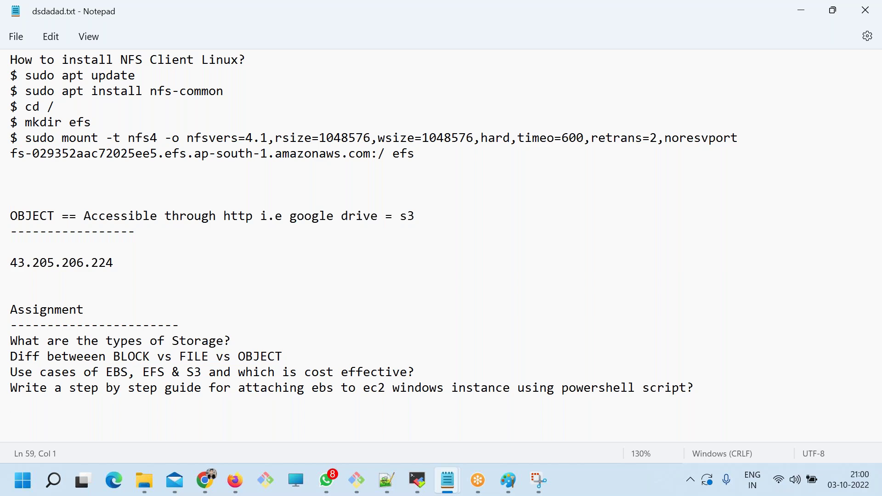
pyautogui.write('C')
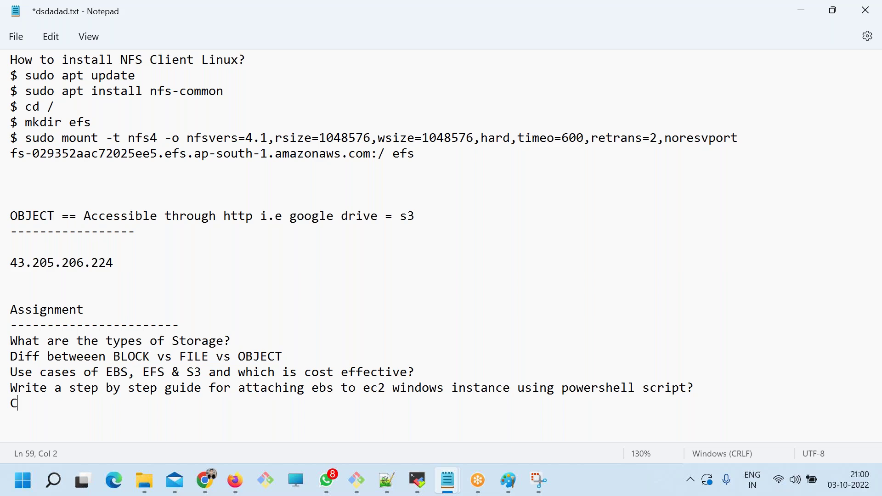
pyautogui.write('reate a domain')
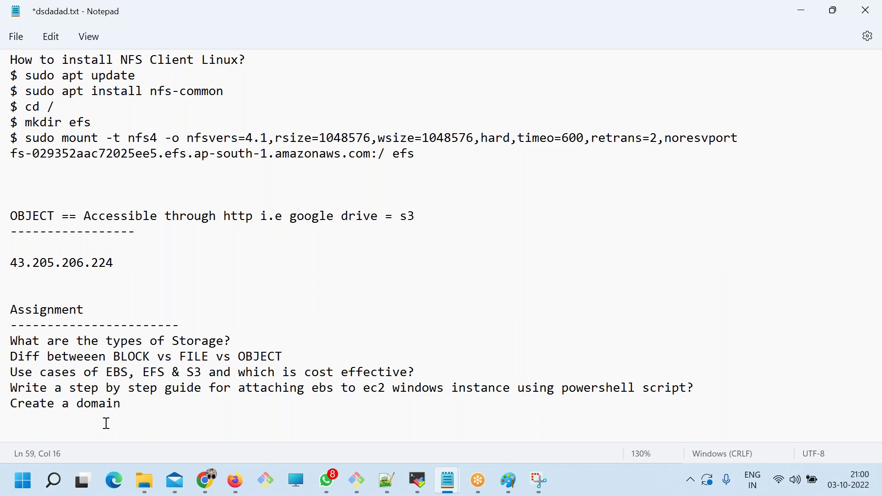
# Reword the last assignment line in the notes to "Buy a domain at AWS".
pyautogui.doubleClick(34, 404)
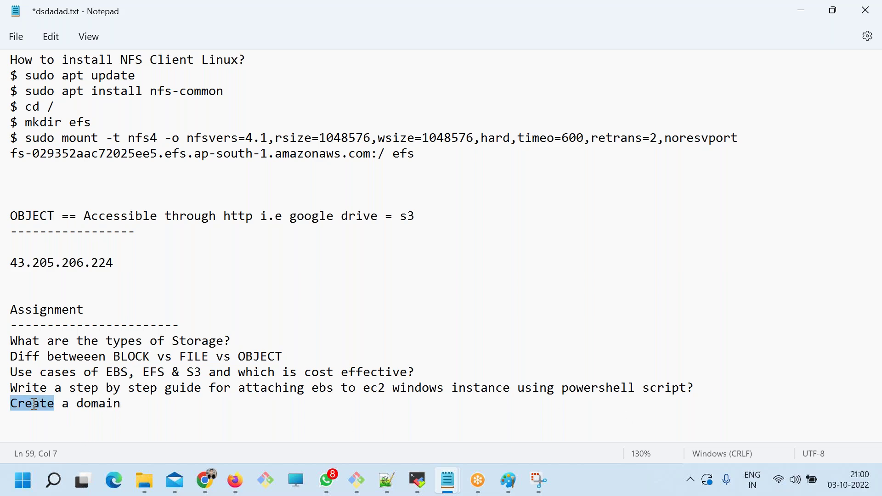
pyautogui.press('BackSpace')
pyautogui.write('Buy')
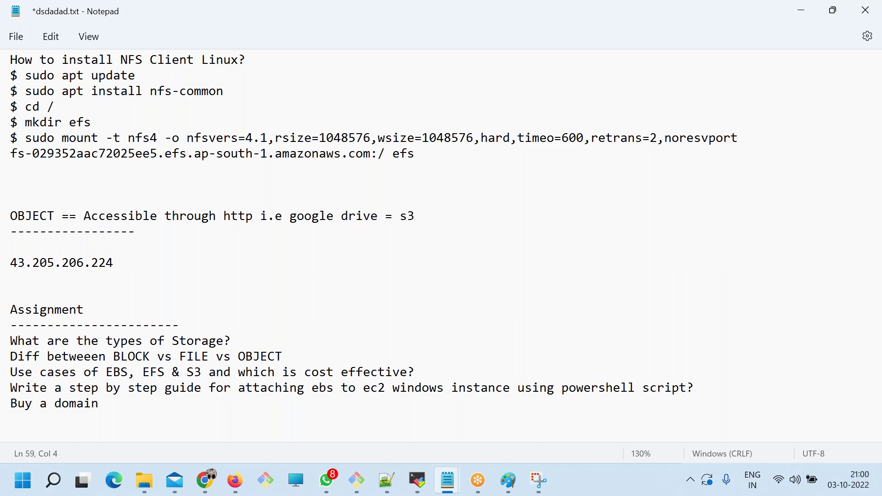
pyautogui.click(120, 407)
pyautogui.write('at AWS')
# Switch to Chrome and load the home page of the trainer's personal website in a new tab.
pyautogui.click(205, 481)
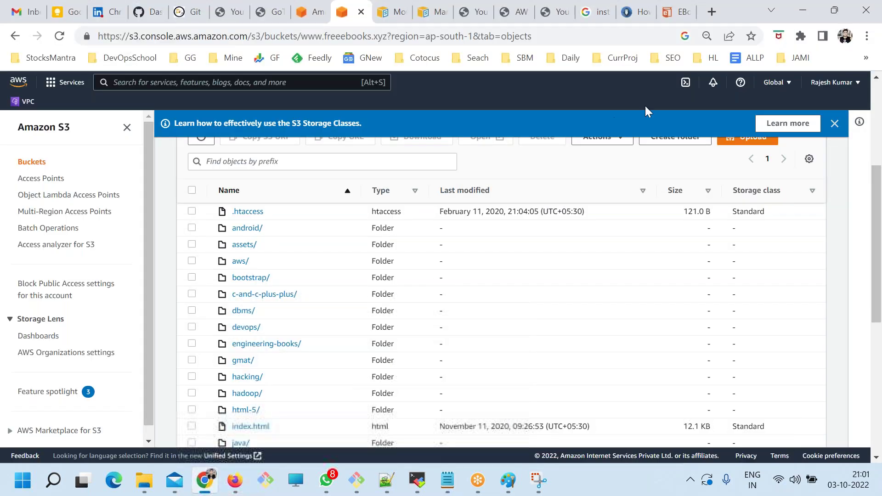
pyautogui.click(712, 11)
pyautogui.write('rajeshkumar.xyz/calender')
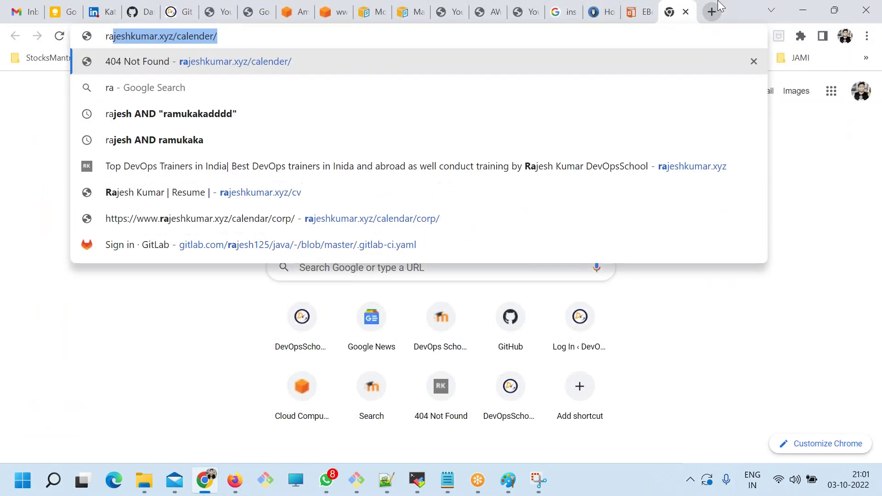
pyautogui.press('BackSpace')
pyautogui.press('BackSpace')
pyautogui.press('BackSpace')
pyautogui.press('BackSpace')
pyautogui.press('BackSpace')
pyautogui.press('BackSpace')
pyautogui.press('BackSpace')
pyautogui.press('BackSpace')
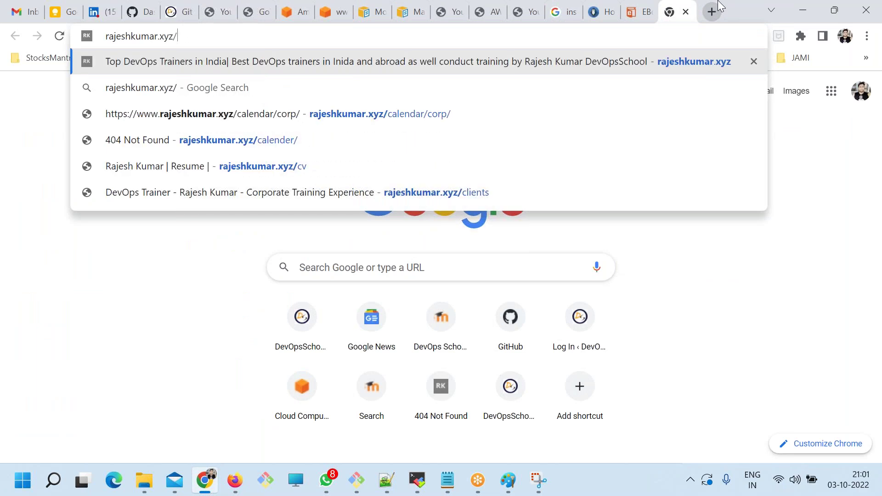
# Return to the dsdadad.txt notes and extend the last assignment line with "and develop one static website".
pyautogui.hotkey('alt', 'Tab')
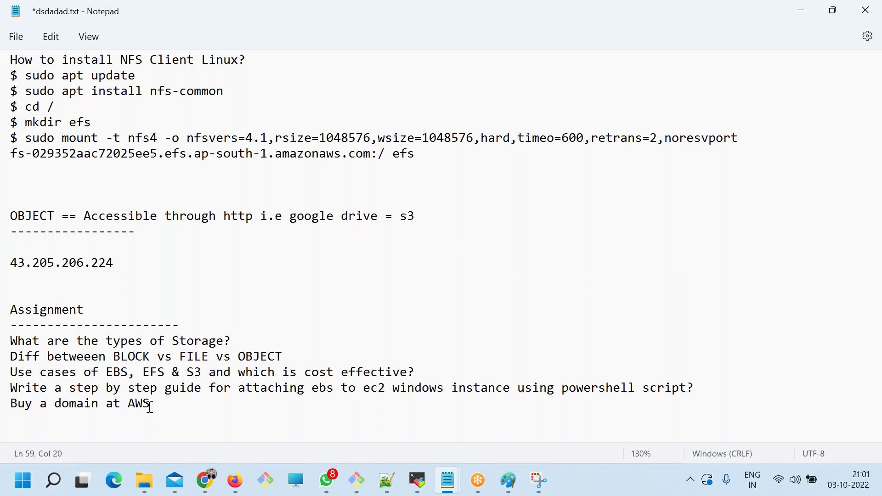
pyautogui.write('adn dve')
pyautogui.press('BackSpace')
pyautogui.press('BackSpace')
pyautogui.press('BackSpace')
pyautogui.press('BackSpace')
pyautogui.press('BackSpace')
pyautogui.press('BackSpace')
pyautogui.write('nde')
pyautogui.press('BackSpace')
pyautogui.write('develo')
pyautogui.write('per')
pyautogui.press('BackSpace')
pyautogui.press('BackSpace')
pyautogui.write('one staui')
pyautogui.press('BackSpace')
pyautogui.press('BackSpace')
pyautogui.write('tic websites')
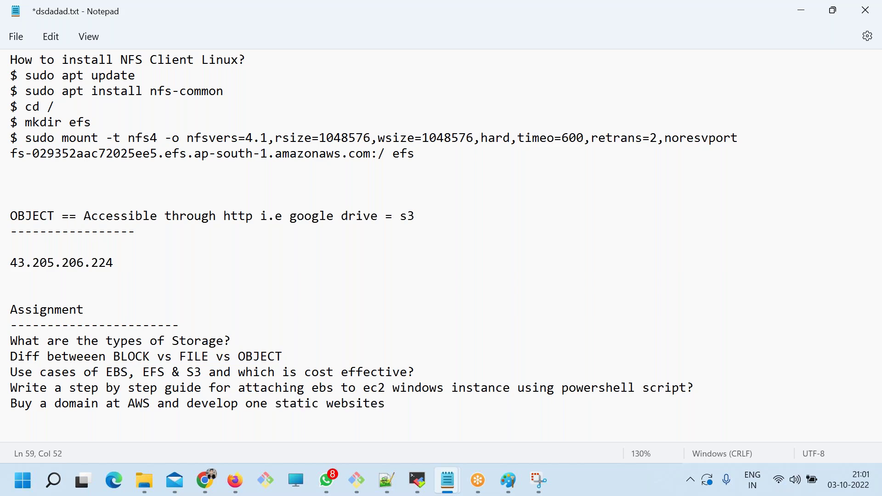
pyautogui.press('BackSpace')
# Append "of your CV and then host at S3" to the last assignment line and save the notes.
pyautogui.write('fo')
pyautogui.press('BackSpace')
pyautogui.press('BackSpace')
pyautogui.write('of your CV')
pyautogui.write('and trhen')
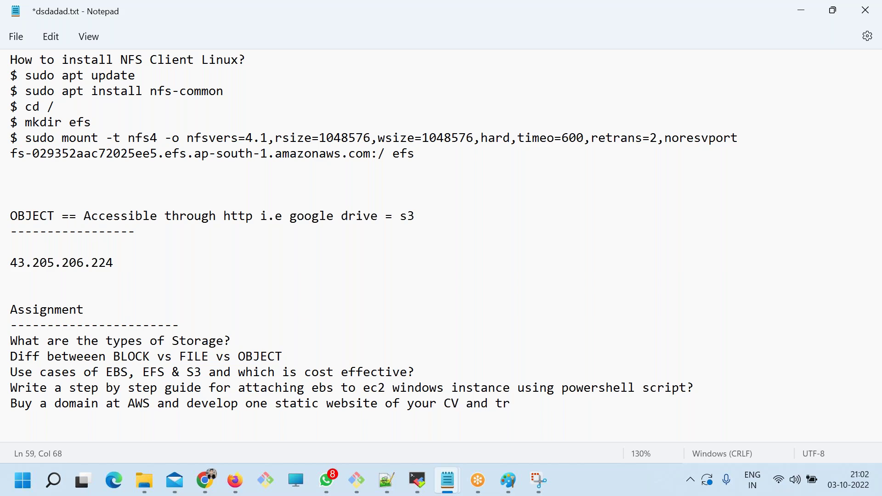
pyautogui.press('BackSpace')
pyautogui.press('BackSpace')
pyautogui.press('BackSpace')
pyautogui.press('BackSpace')
pyautogui.write('hen host at S3')
pyautogui.press('BackSpace')
pyautogui.write('34')
pyautogui.press('BackSpace')
pyautogui.hotkey('ctrl', 's')
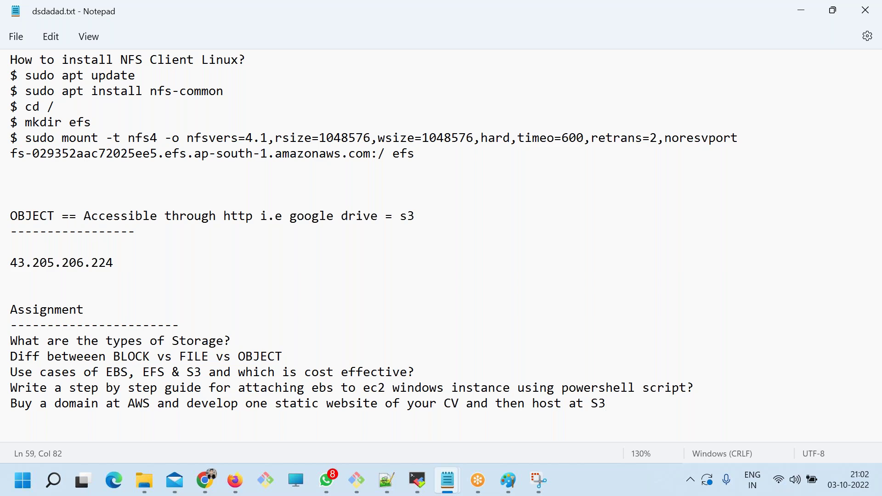
# Begin the last assignment line with "Step by Step guide for" and replace the "and" before "develop" with "&".
pyautogui.click(12, 404)
pyautogui.write('Step by Step ')
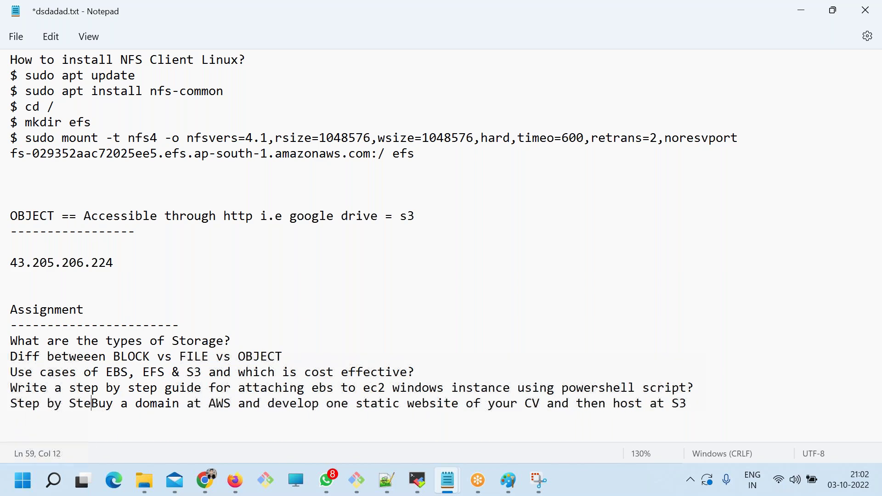
pyautogui.write('guide for')
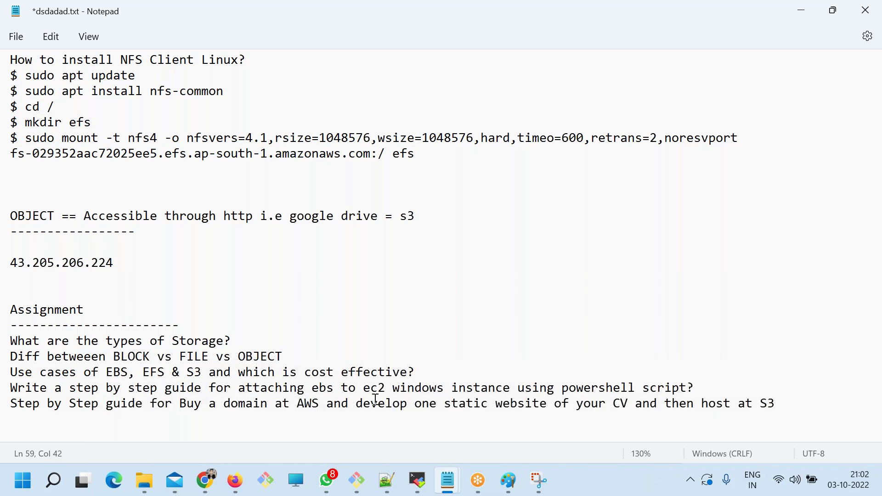
pyautogui.doubleClick(333, 404)
pyautogui.write('&')
# Reword "static website of your CV" to "static CV website" in the last assignment line.
pyautogui.click(473, 404)
pyautogui.doubleClick(496, 406)
pyautogui.press('Right')
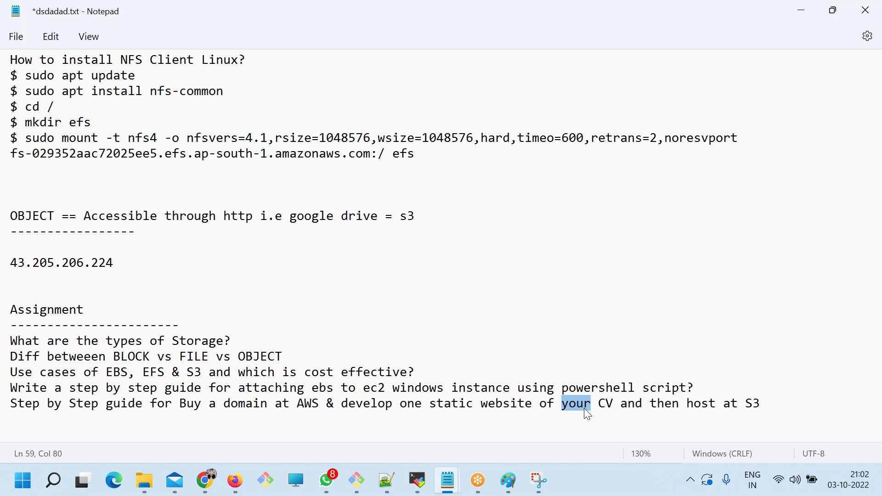
pyautogui.doubleClick(605, 405)
pyautogui.press('BackSpace')
pyautogui.click(432, 403)
pyautogui.click(481, 404)
pyautogui.write('CV')
pyautogui.click(585, 404)
pyautogui.moveTo(623, 404); pyautogui.dragTo(570, 405)
pyautogui.press('BackSpace')
pyautogui.press('BackSpace')
pyautogui.press('BackSpace')
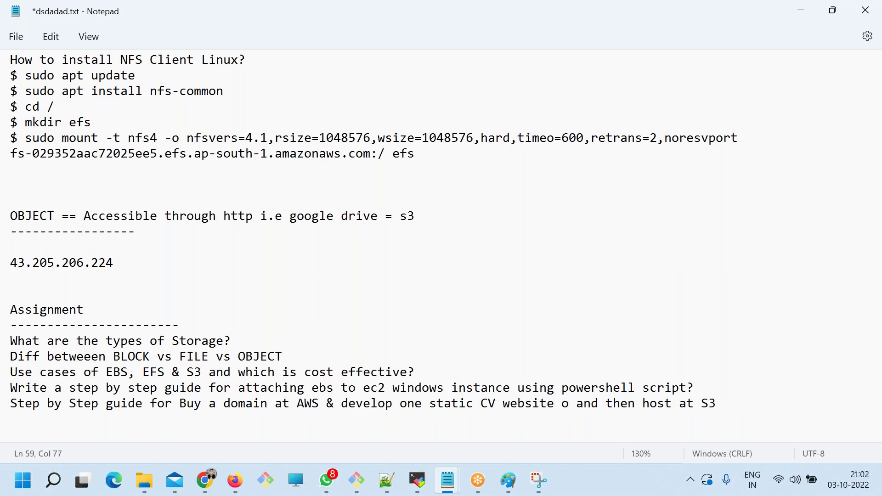
# Remove the word "then" from the last assignment line, insert "aws" before "S3" and save the notes.
pyautogui.moveTo(702, 404); pyautogui.dragTo(630, 404)
pyautogui.doubleClick(612, 404)
pyautogui.press('BackSpace')
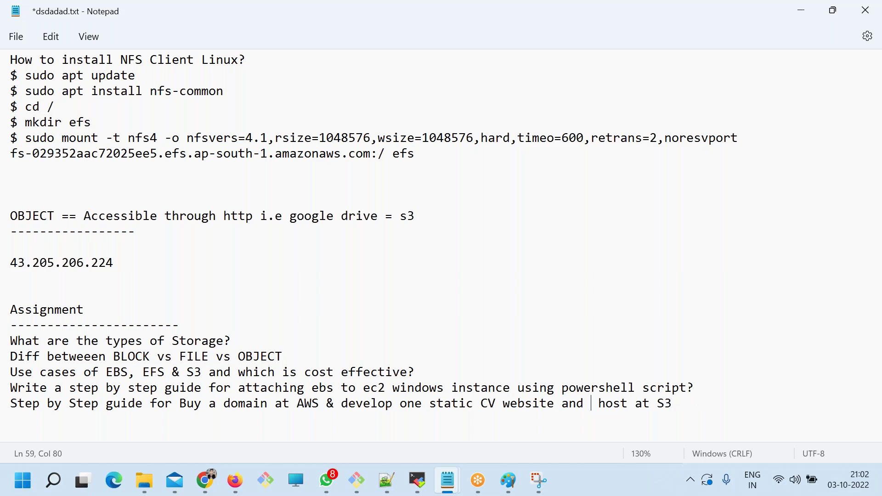
pyautogui.click(661, 404)
pyautogui.write('aws')
pyautogui.click(598, 403)
pyautogui.press('BackSpace')
pyautogui.press('BackSpace')
pyautogui.hotkey('ctrl', 's')
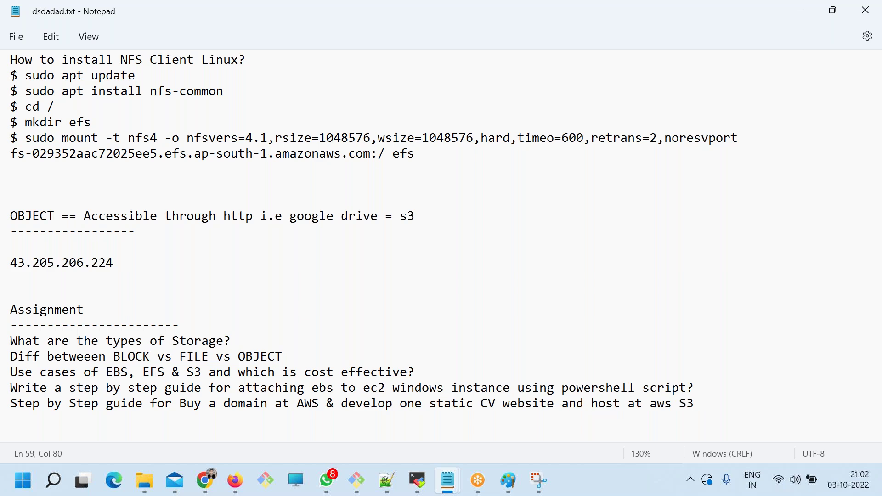
# Insert "Route53" after "AWS" in the last assignment line and save the notes.
pyautogui.moveTo(706, 402); pyautogui.dragTo(8, 400)
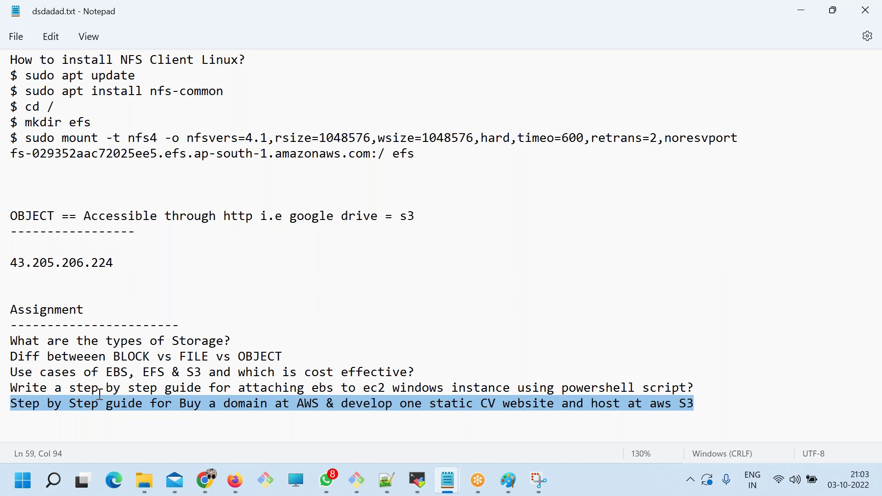
pyautogui.click(160, 410)
pyautogui.click(319, 404)
pyautogui.write('Route')
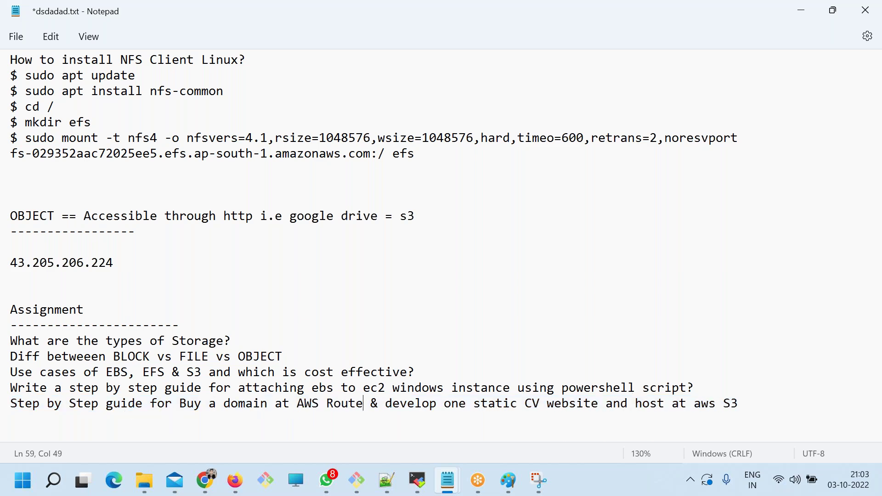
pyautogui.write('53')
pyautogui.hotkey('ctrl', 's')
pyautogui.scroll(-1, 525, 407)
pyautogui.moveTo(764, 393); pyautogui.dragTo(34, 327)
pyautogui.click(194, 271)
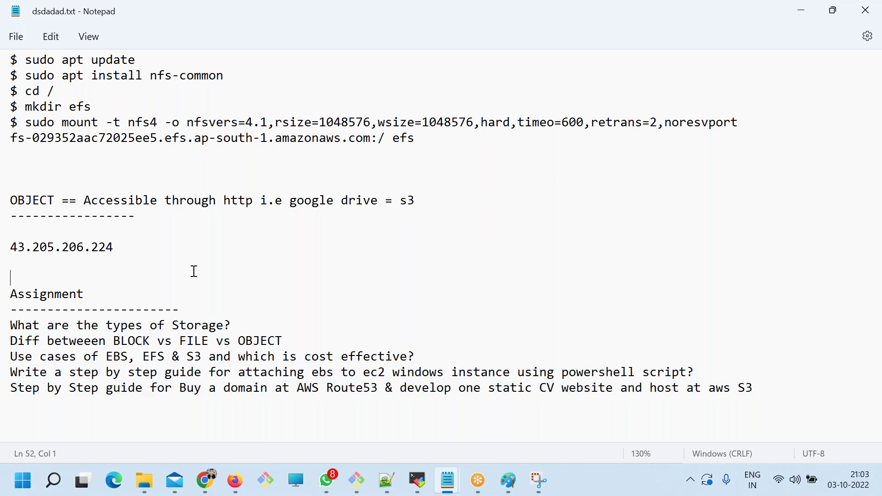
# Return to the S3 bucket list in Chrome, open the bucket whose name ends in demo33333333 and start an upload.
pyautogui.click(205, 480)
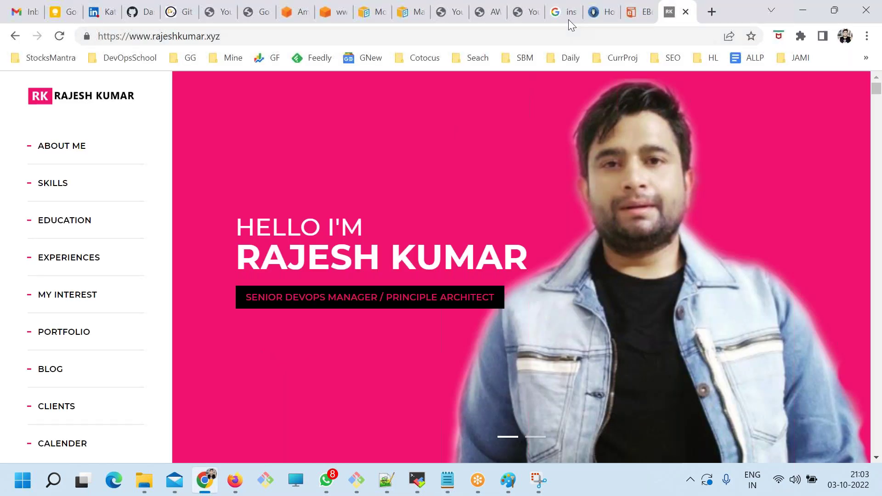
pyautogui.click(323, 13)
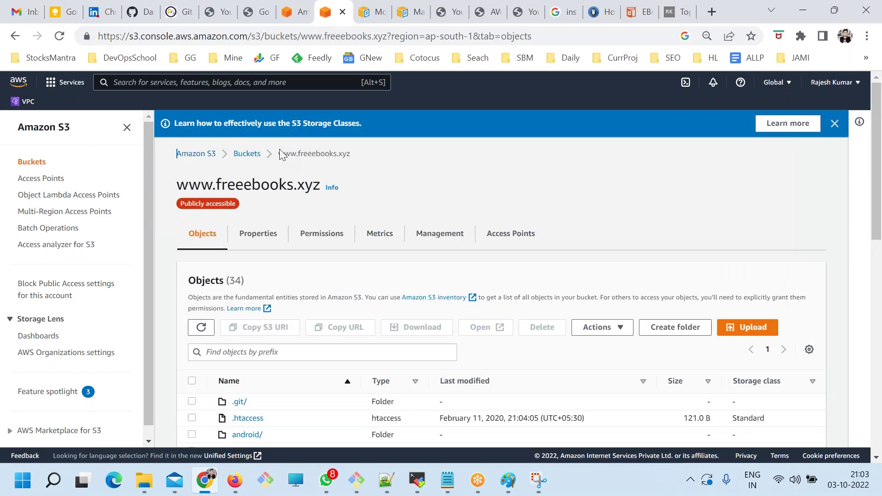
pyautogui.click(246, 153)
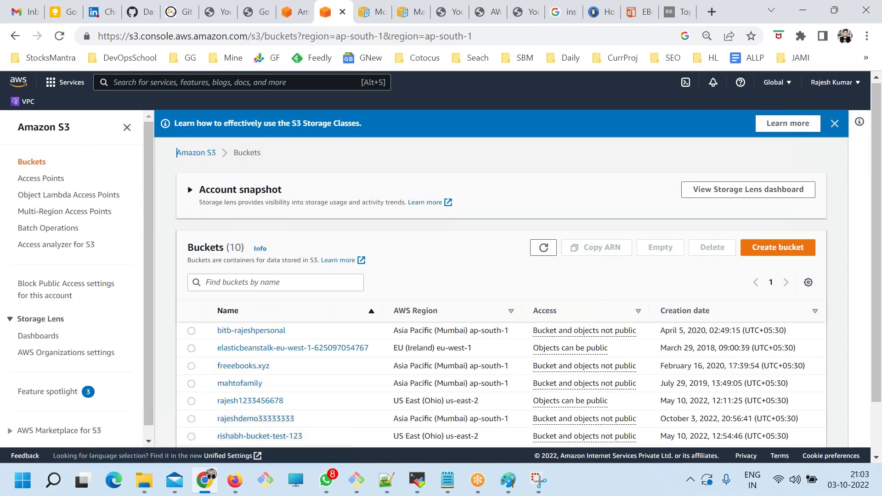
pyautogui.click(281, 363)
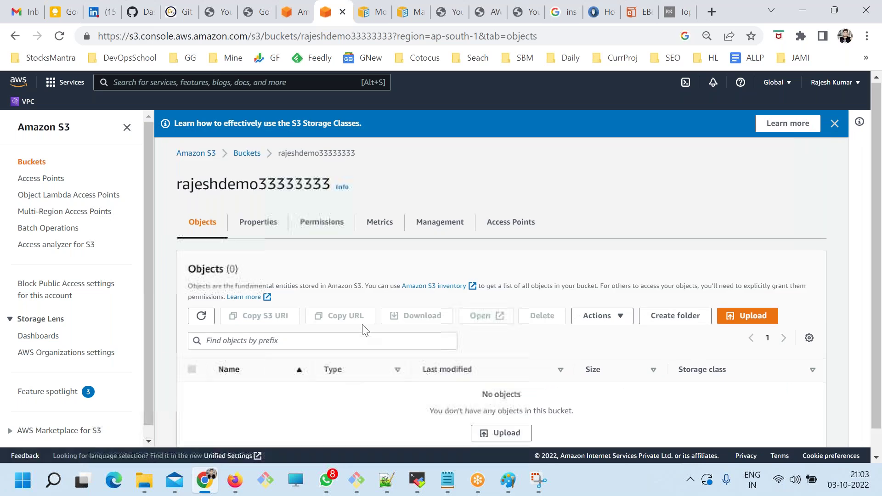
pyautogui.scroll(-1, 364, 331)
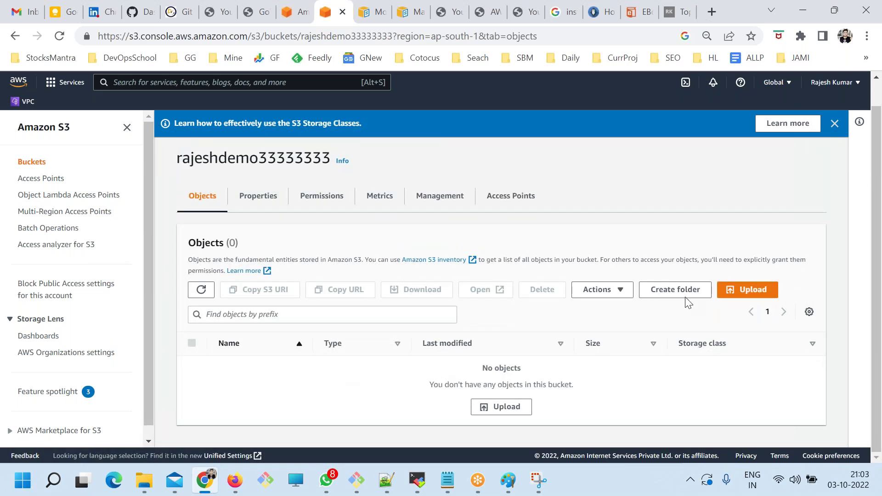
pyautogui.click(734, 299)
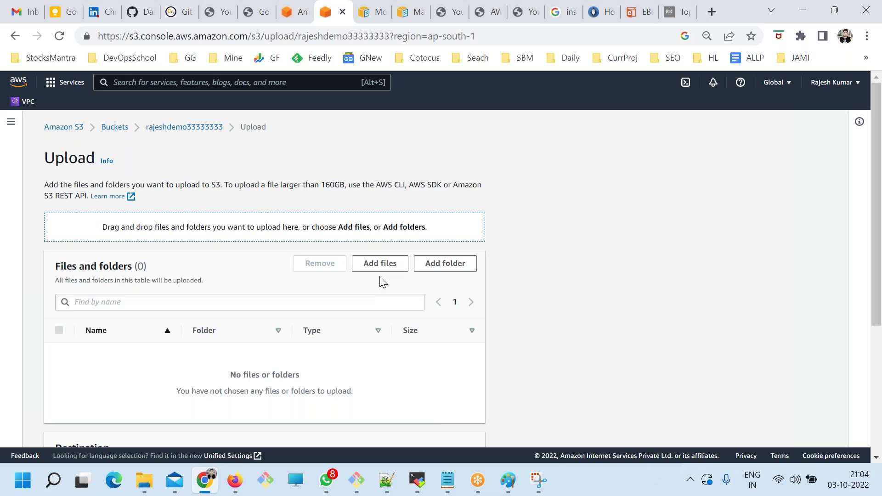
# Start adding files to the upload, browse to the Downloads folder and show its contents in Details view.
pyautogui.click(386, 268)
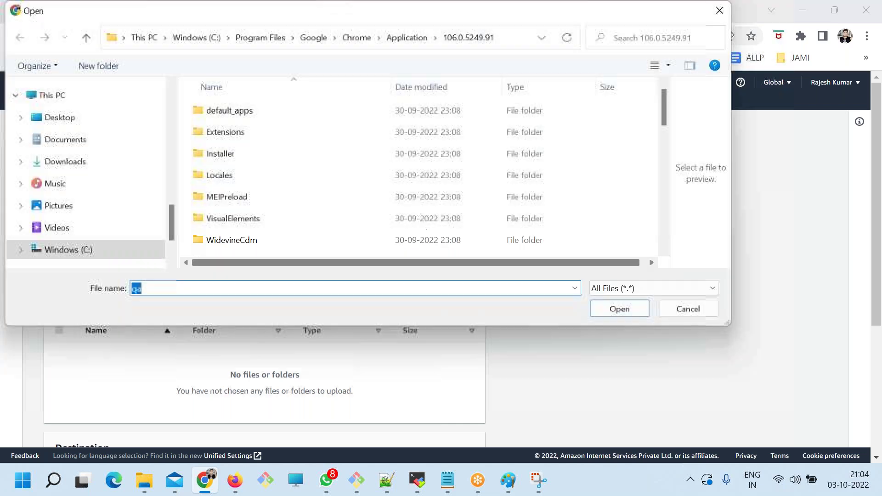
pyautogui.scroll(10, 170, 147)
pyautogui.scroll(3, 170, 147)
pyautogui.click(82, 120)
pyautogui.click(83, 137)
pyautogui.scroll(-5, 436, 230)
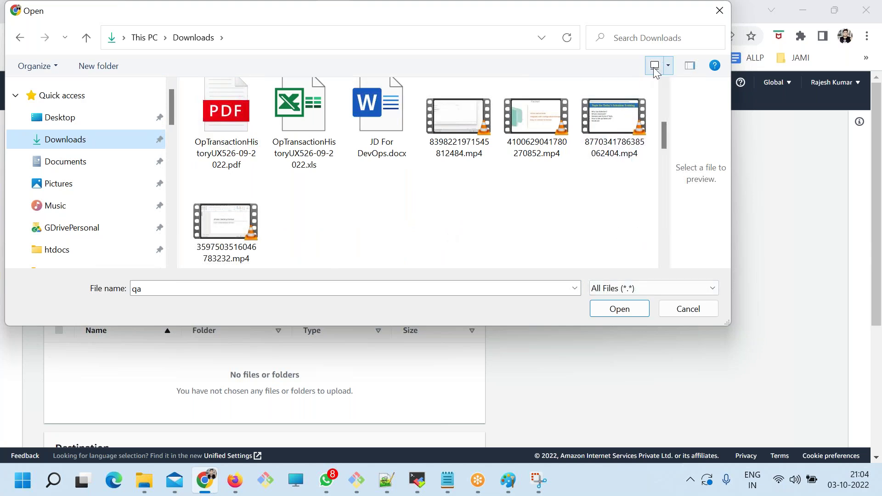
pyautogui.click(668, 66)
pyautogui.click(703, 180)
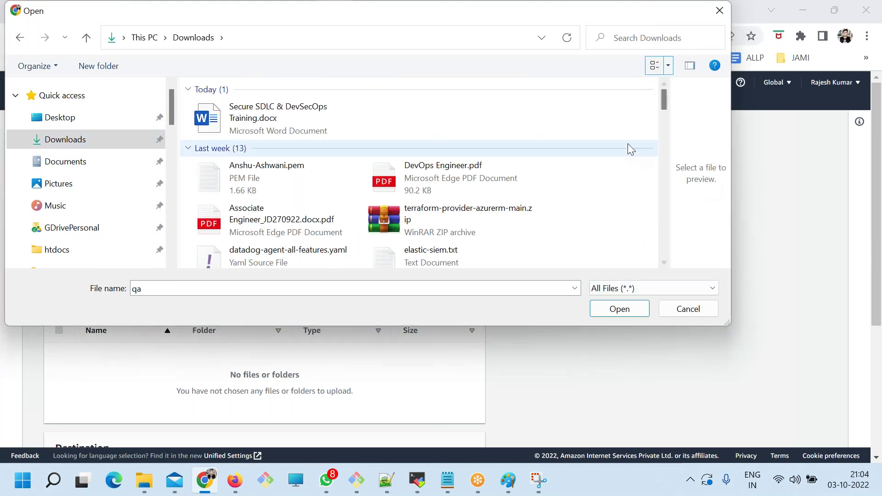
pyautogui.click(664, 65)
pyautogui.click(706, 110)
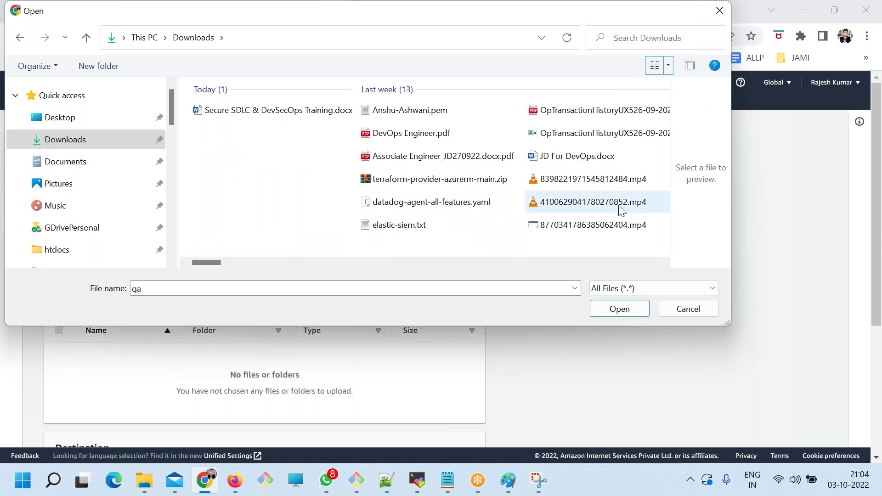
pyautogui.click(275, 262)
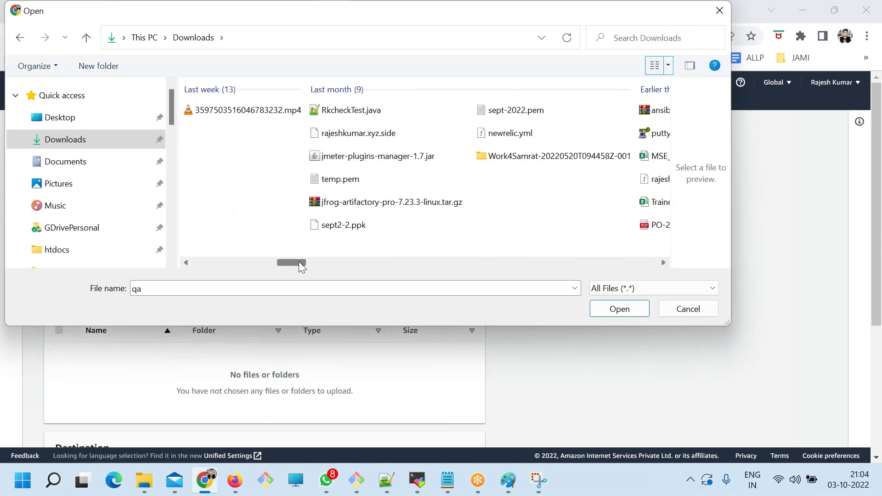
pyautogui.click(668, 65)
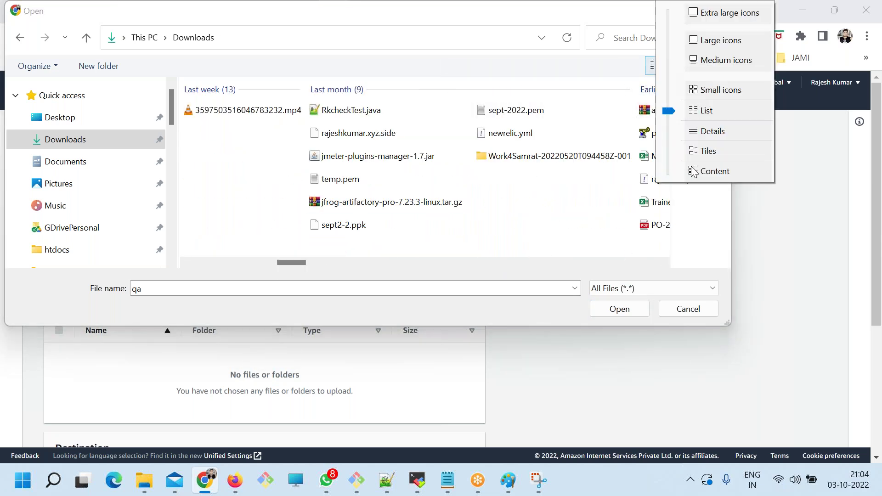
pyautogui.click(712, 133)
# Add DevOps Engineer.pdf from the Downloads folder to the bucket's upload list.
pyautogui.scroll(-4, 505, 225)
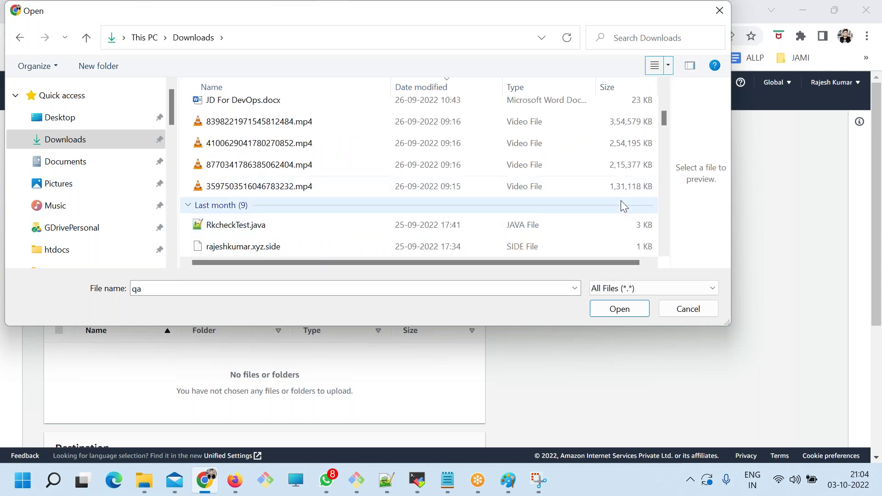
pyautogui.scroll(-4, 621, 202)
pyautogui.scroll(-3, 631, 230)
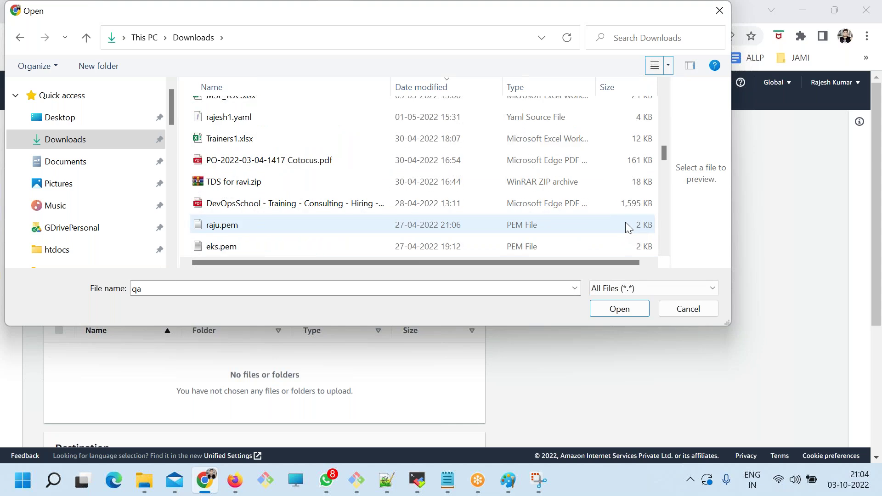
pyautogui.scroll(7, 634, 202)
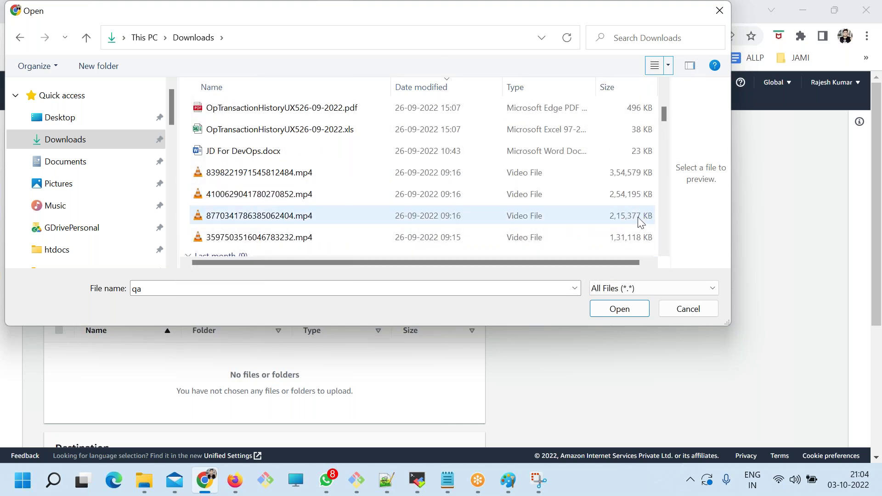
pyautogui.scroll(1, 639, 205)
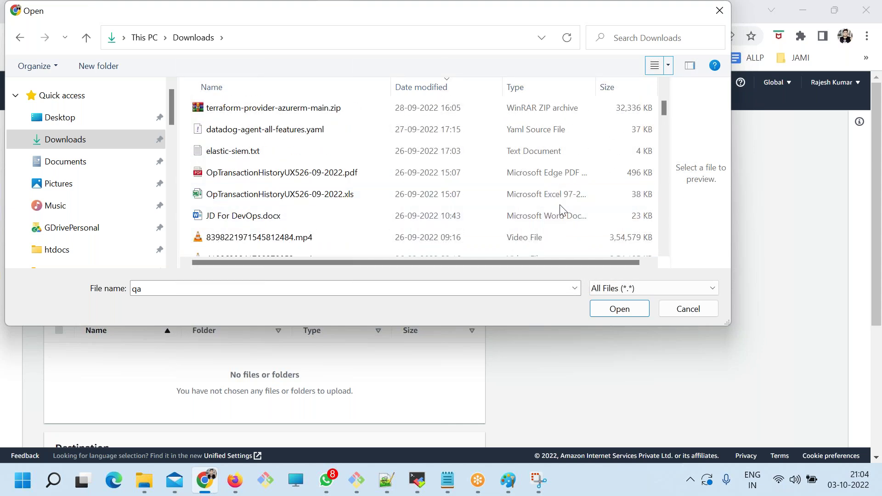
pyautogui.scroll(-2, 565, 206)
pyautogui.scroll(-2, 570, 212)
pyautogui.scroll(3, 569, 211)
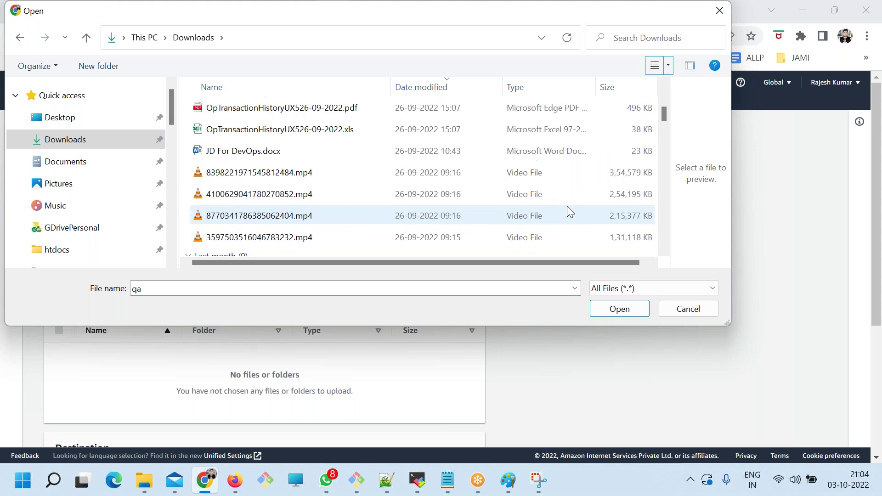
pyautogui.click(255, 131)
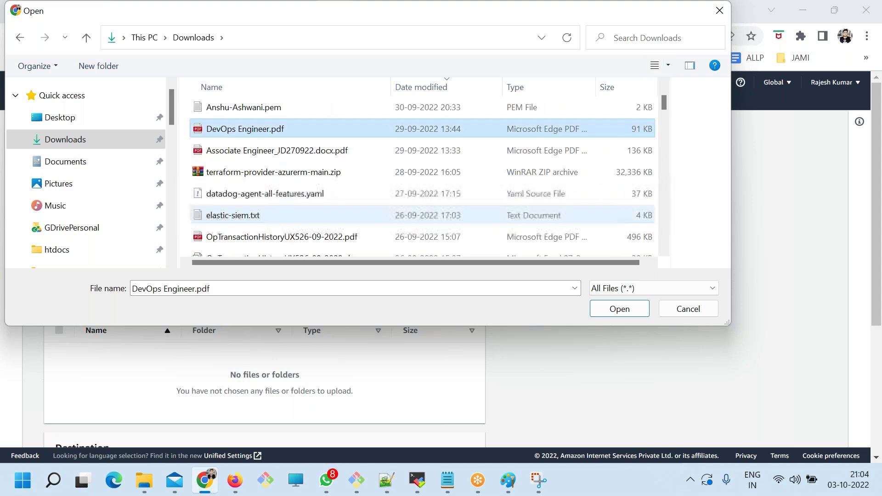
pyautogui.click(620, 310)
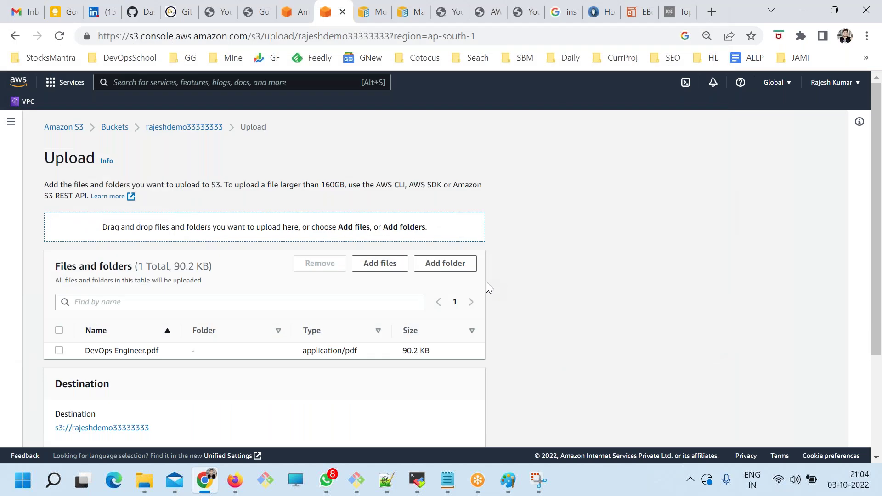
# Upload the listed DevOps Engineer.pdf to the bucket and review the upload status.
pyautogui.scroll(-3, 486, 282)
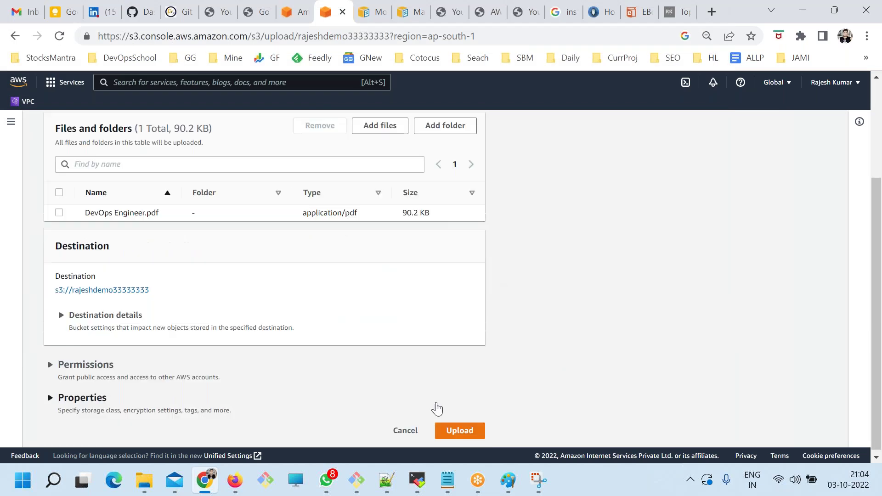
pyautogui.click(460, 431)
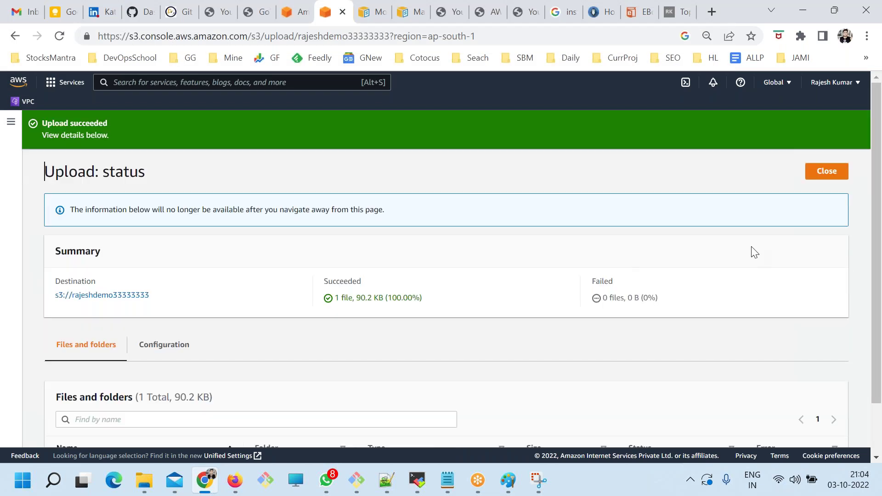
pyautogui.click(881, 112)
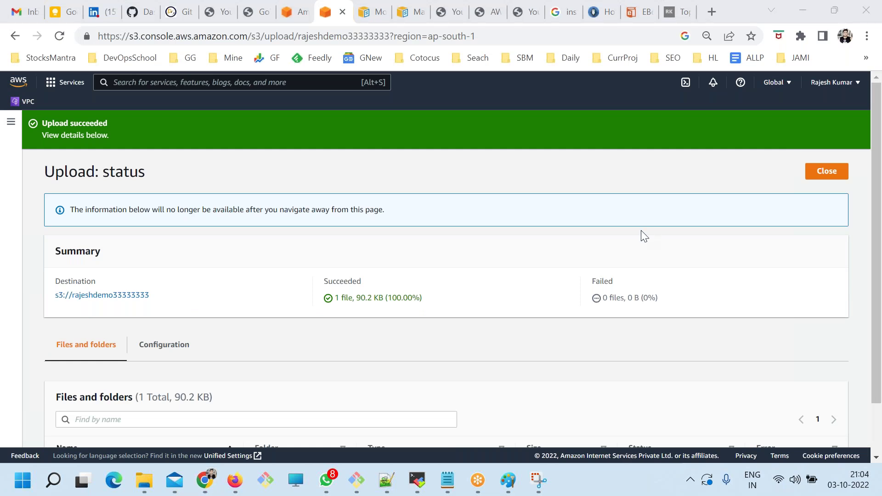
pyautogui.scroll(-2, 611, 258)
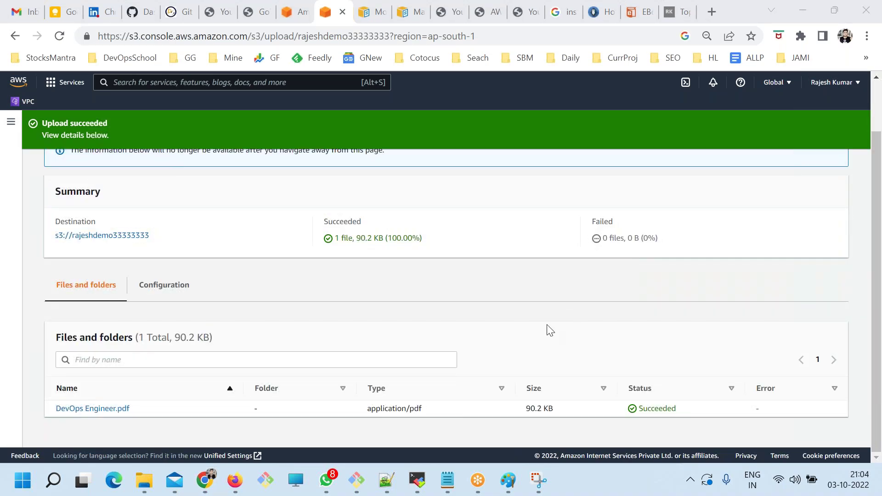
# Open the details page of the uploaded DevOps Engineer.pdf and copy its object URL.
pyautogui.click(66, 388)
pyautogui.click(79, 408)
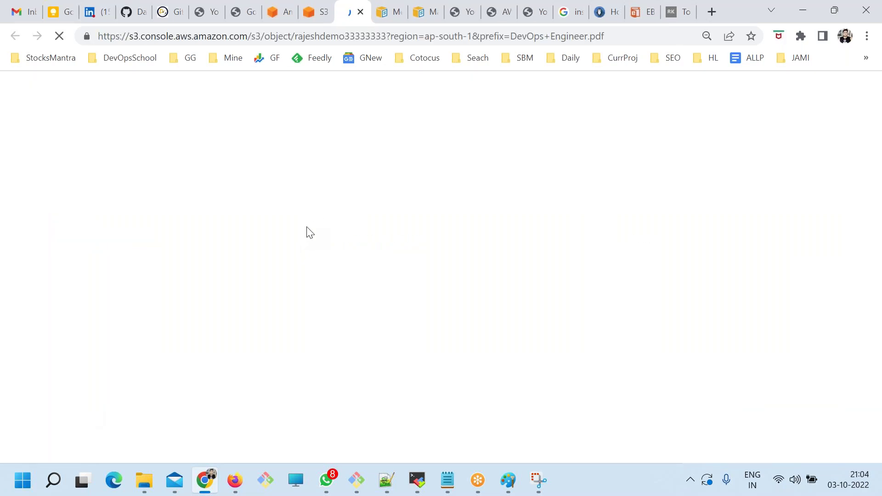
pyautogui.click(264, 36)
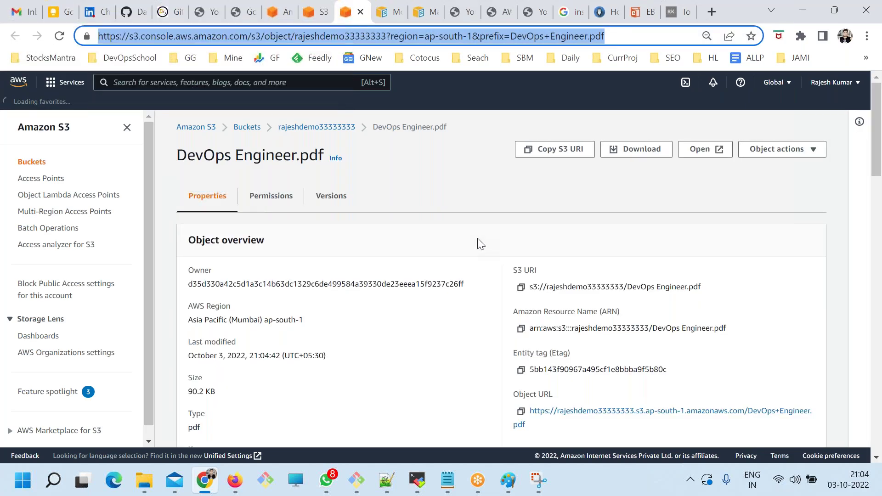
pyautogui.scroll(-3, 514, 355)
pyautogui.click(520, 273)
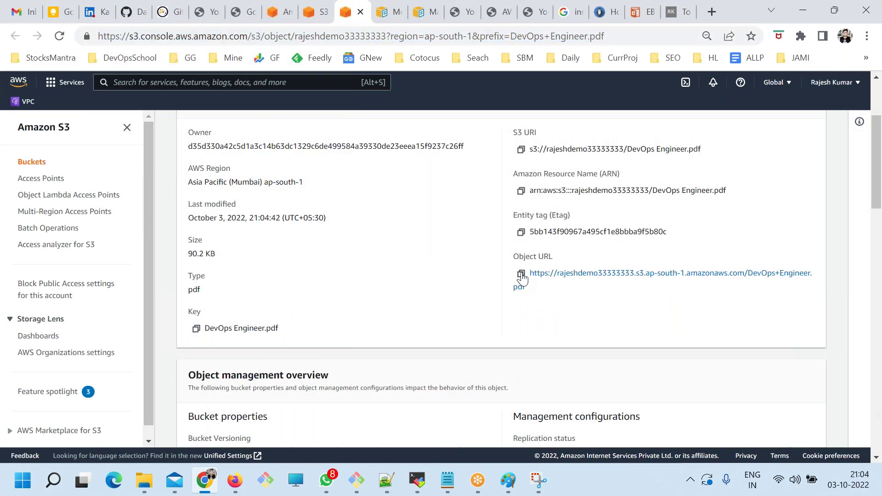
pyautogui.click(430, 38)
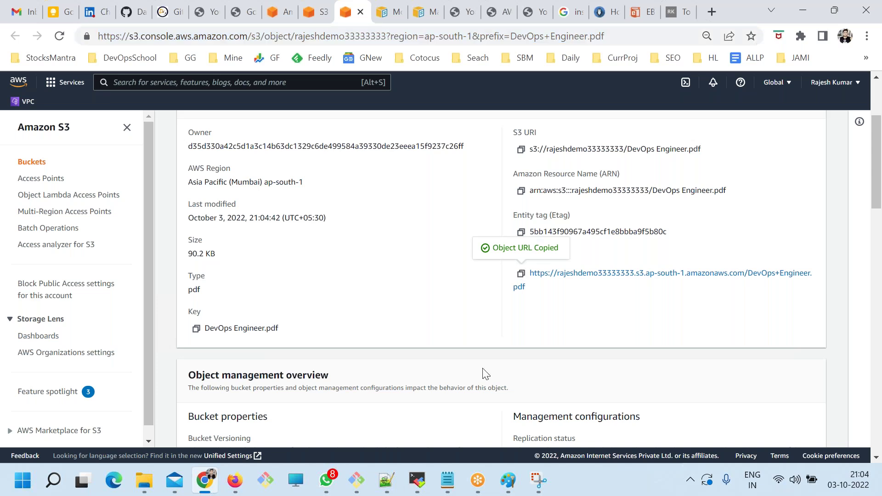
# Switch to Notepad and paste the object URL above the Assignment heading, followed by blank lines.
pyautogui.click(448, 480)
pyautogui.click(415, 426)
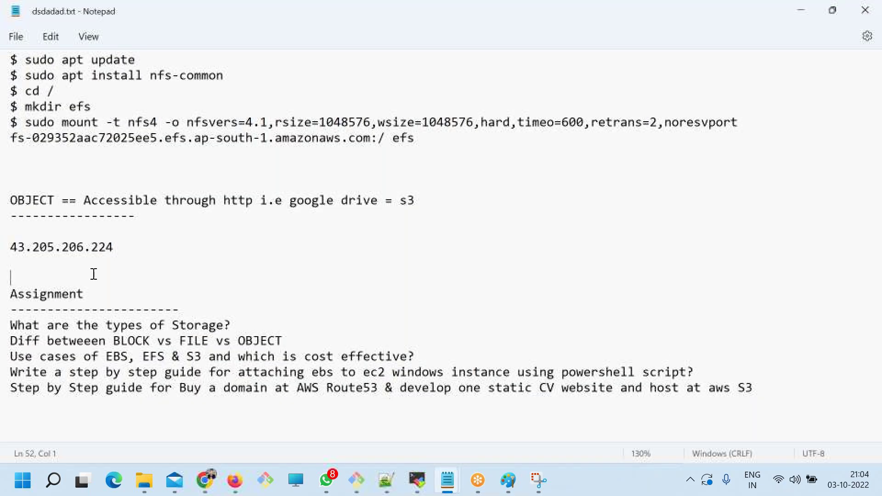
pyautogui.hotkey('ctrl', 'v')
pyautogui.press('Return')
pyautogui.press('Return')
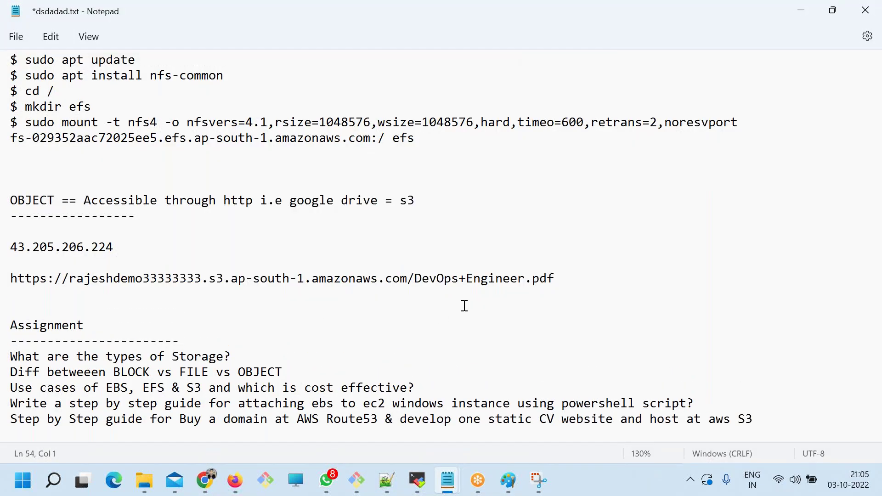
# Open the DevOps Engineer.pdf object URL in a new Chrome tab, enlarge the page and highlight the response message.
pyautogui.moveTo(554, 278); pyautogui.dragTo(10, 278)
pyautogui.click(206, 480)
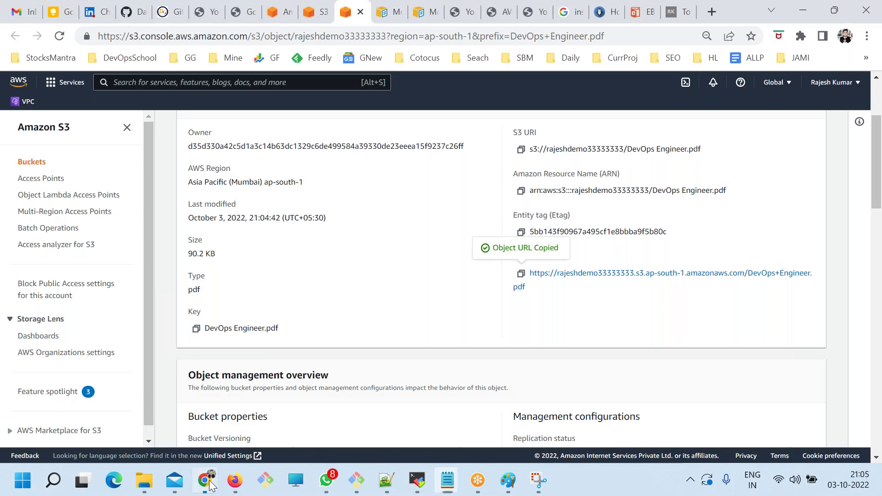
pyautogui.click(711, 12)
pyautogui.hotkey('ctrl', 'v')
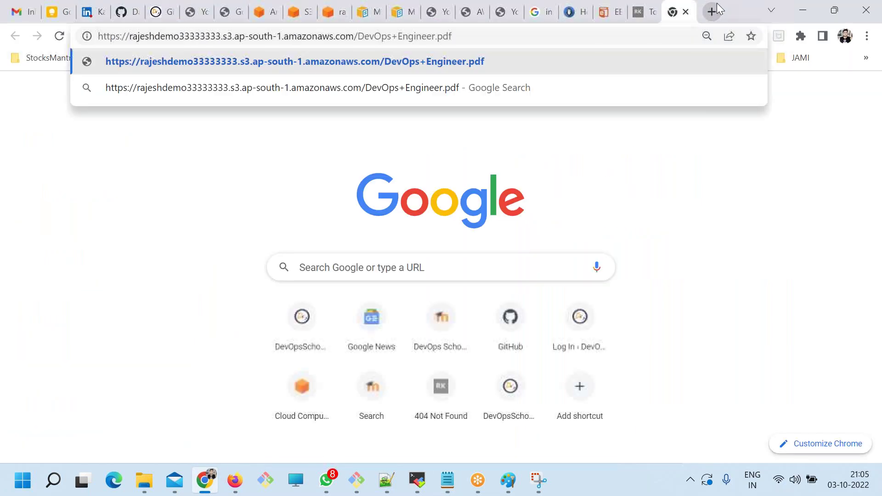
pyautogui.press('Return')
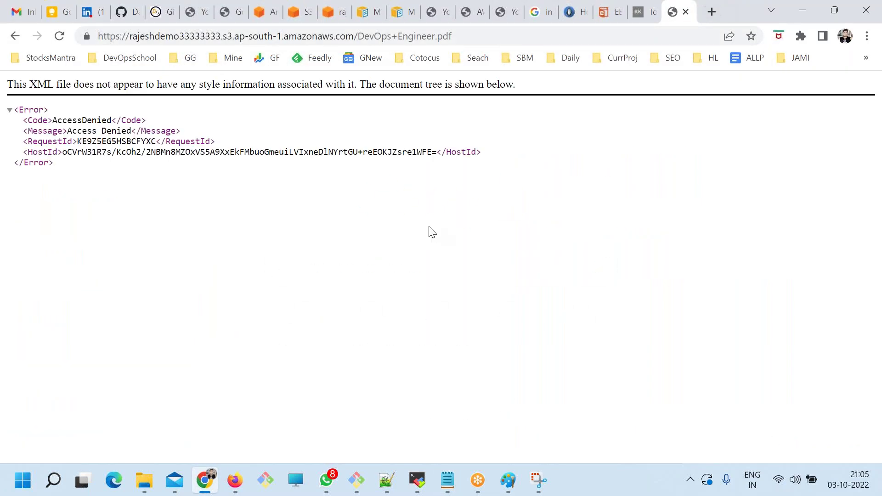
pyautogui.scroll(4, 435, 231)
pyautogui.moveTo(134, 199); pyautogui.dragTo(284, 202)
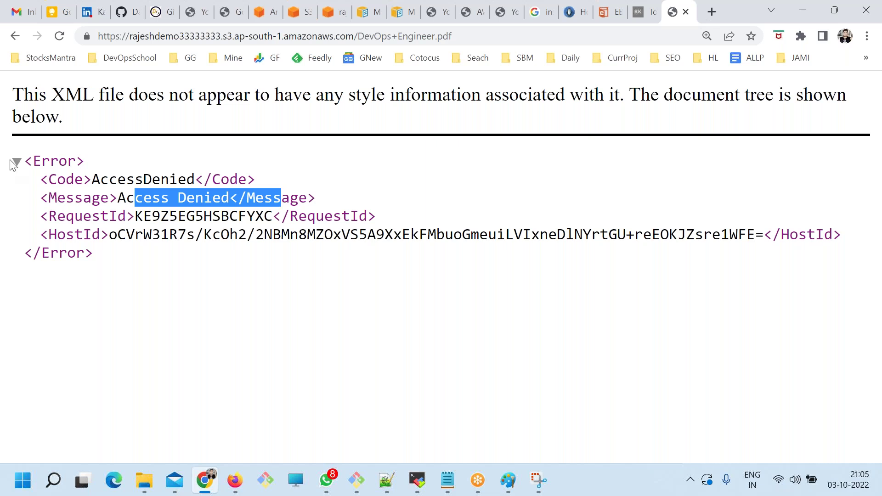
# Return to the upload status page, close it to reach the bucket's object list and set the page zoom to 80%.
pyautogui.click(299, 11)
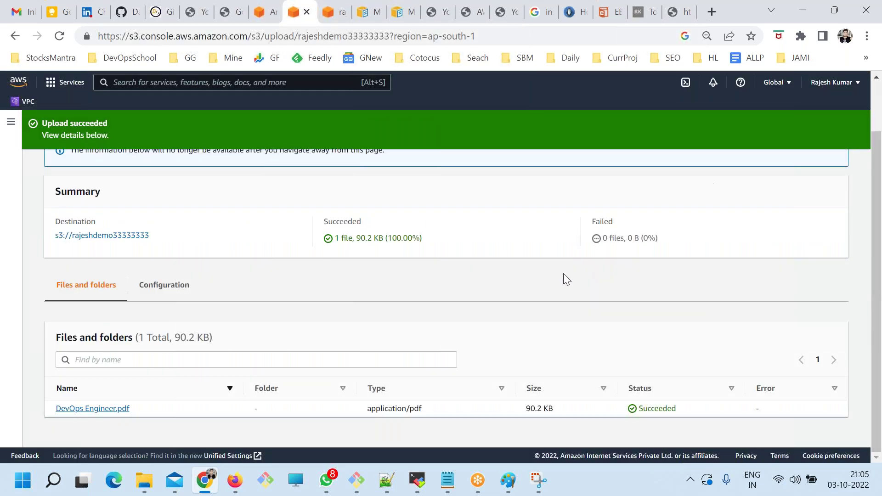
pyautogui.hotkey('ctrl', '-')
pyautogui.hotkey('ctrl', '-')
pyautogui.hotkey('ctrl', '-')
pyautogui.hotkey('ctrl', '-')
pyautogui.click(867, 96)
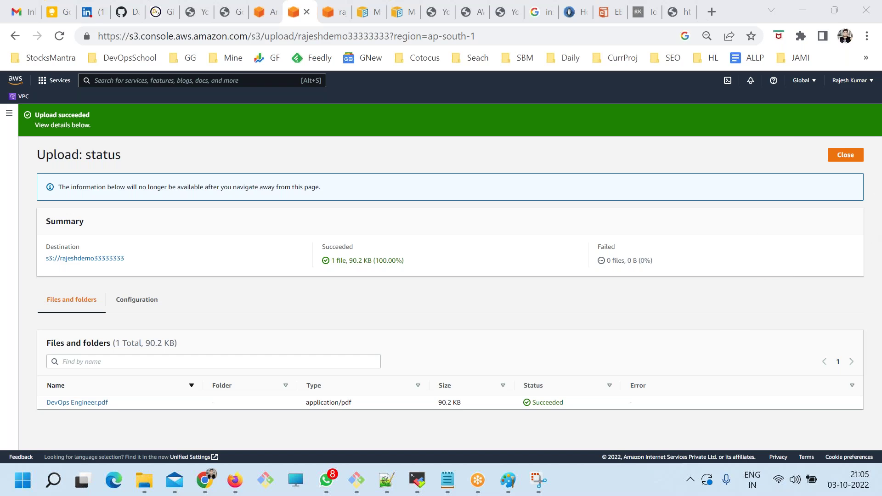
pyautogui.click(846, 157)
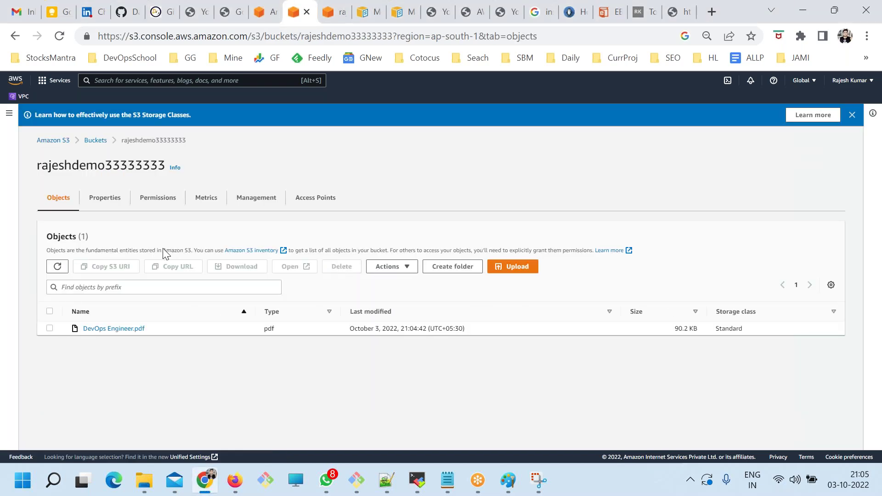
pyautogui.hotkey('ctrl', '+')
pyautogui.hotkey('ctrl', '+')
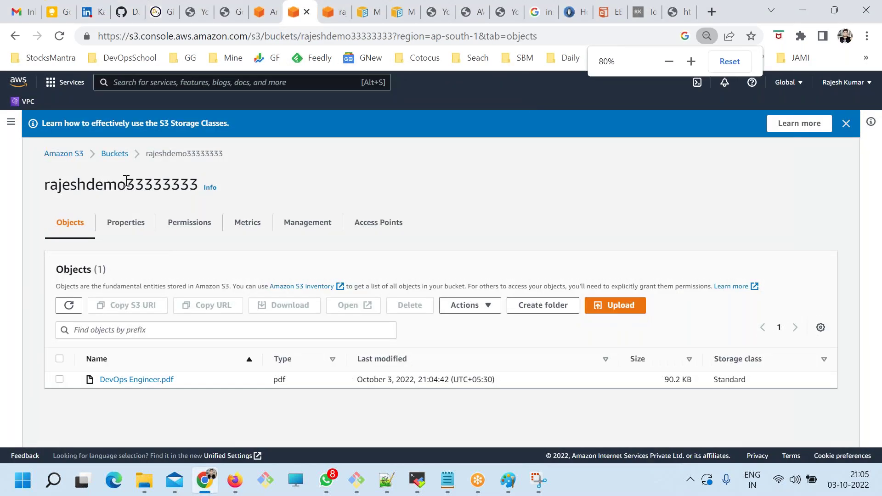
# Turn off Block all public access in the bucket's permissions and save the change, entering "confirm" to approve it.
pyautogui.click(193, 225)
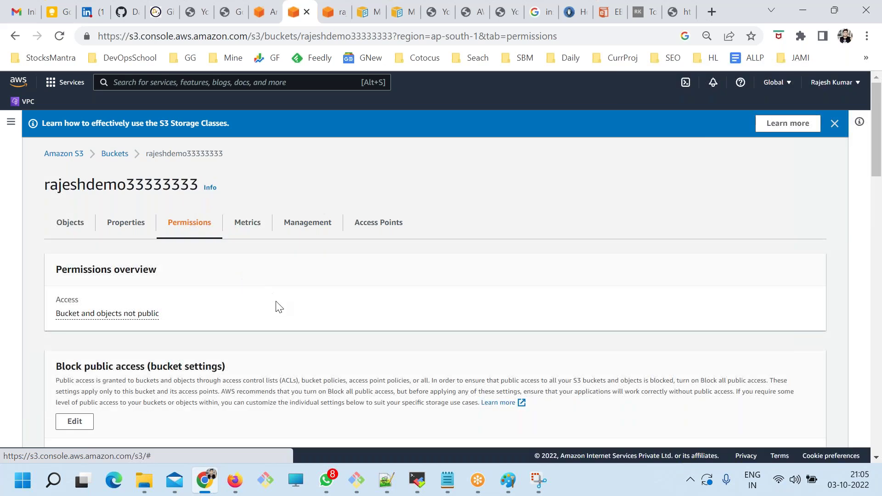
pyautogui.scroll(-3, 272, 303)
pyautogui.scroll(-3, 257, 303)
pyautogui.scroll(2, 202, 262)
pyautogui.click(71, 216)
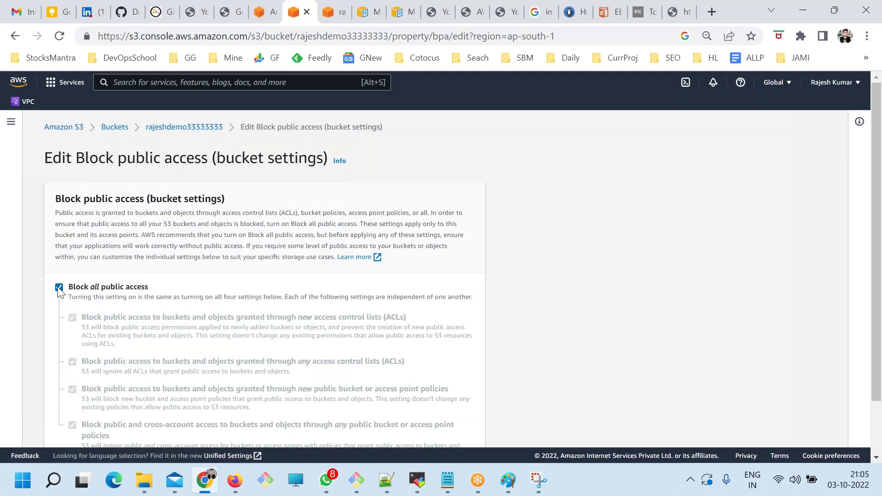
pyautogui.click(58, 288)
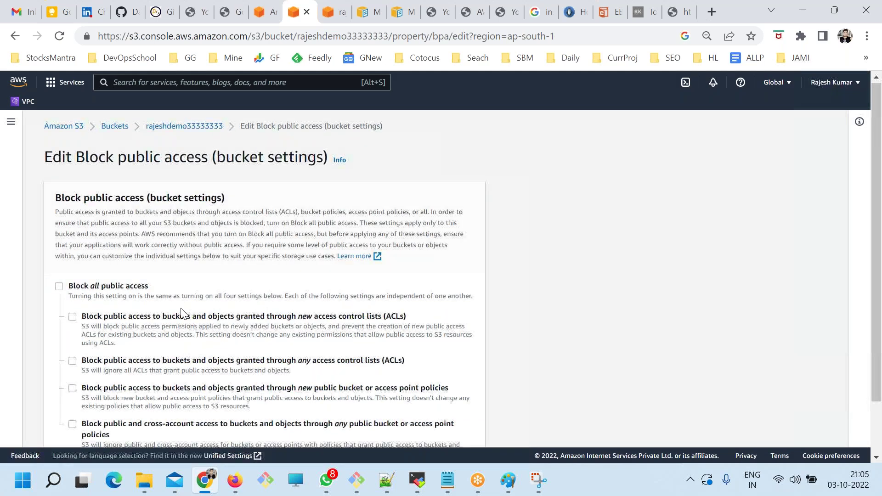
pyautogui.scroll(-2, 179, 304)
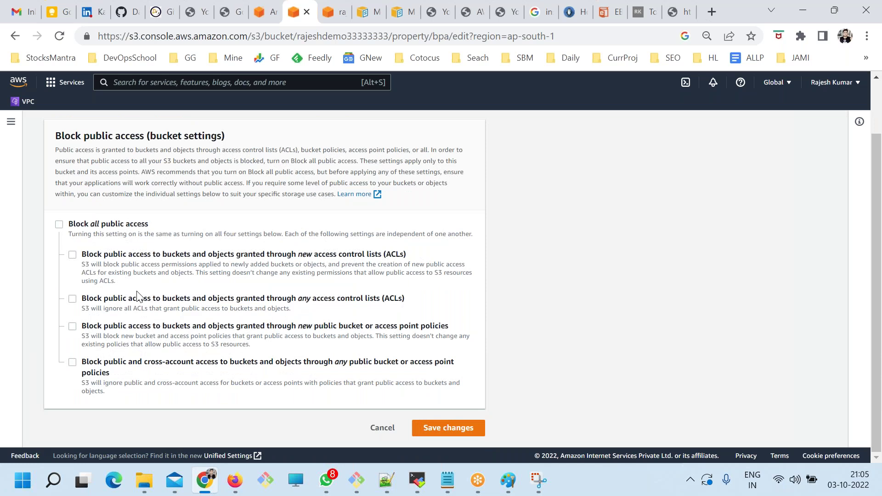
pyautogui.click(443, 428)
pyautogui.click(338, 307)
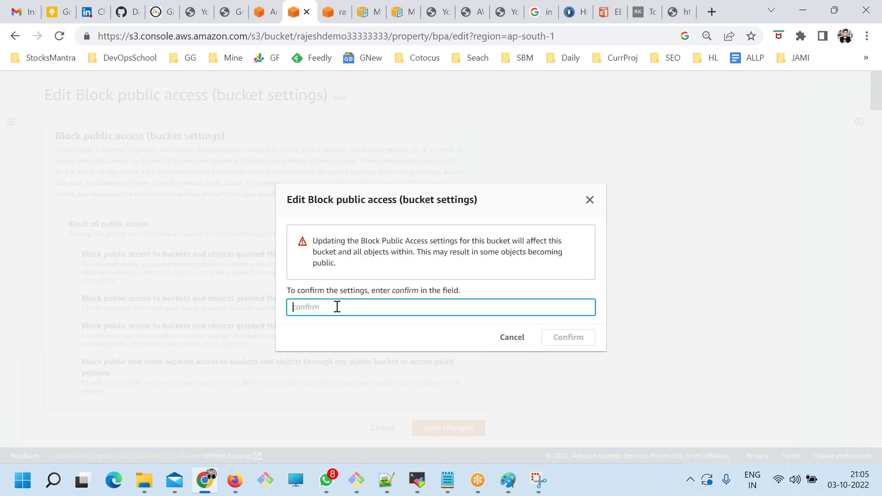
pyautogui.write('confirm')
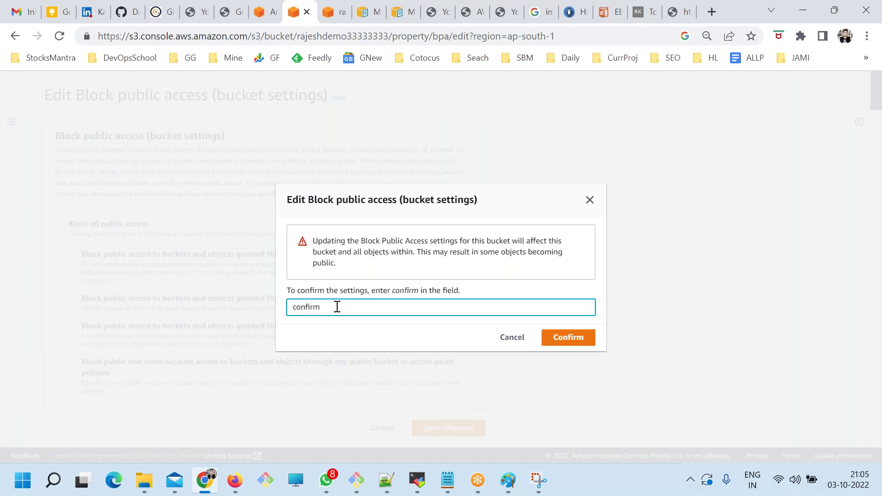
pyautogui.click(557, 337)
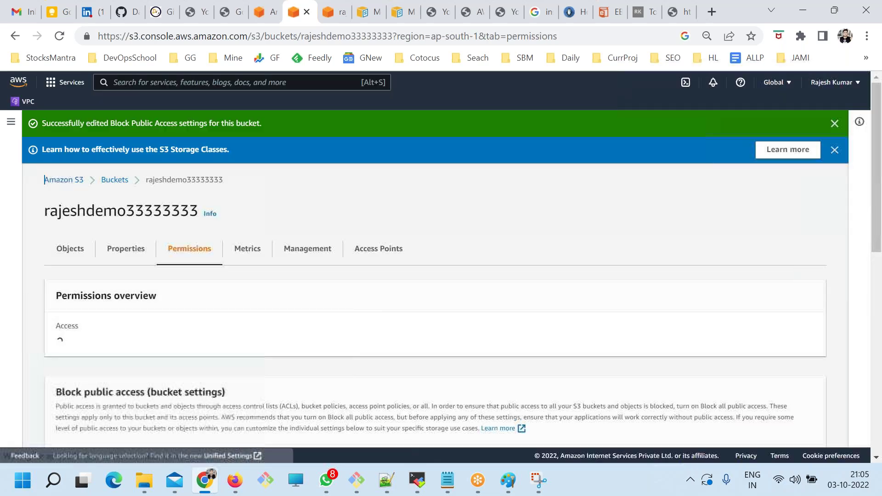
# Reload the DevOps Engineer.pdf object URL to test public access to the file.
pyautogui.click(677, 12)
pyautogui.click(449, 35)
pyautogui.press('Return')
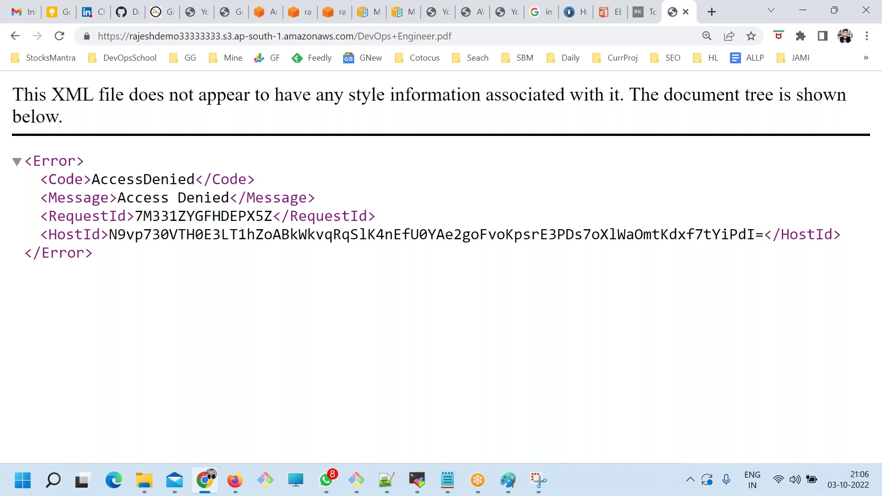
# Open DevOps Engineer.pdf from the bucket's object list, check which object actions it offers and close the list of actions.
pyautogui.click(404, 12)
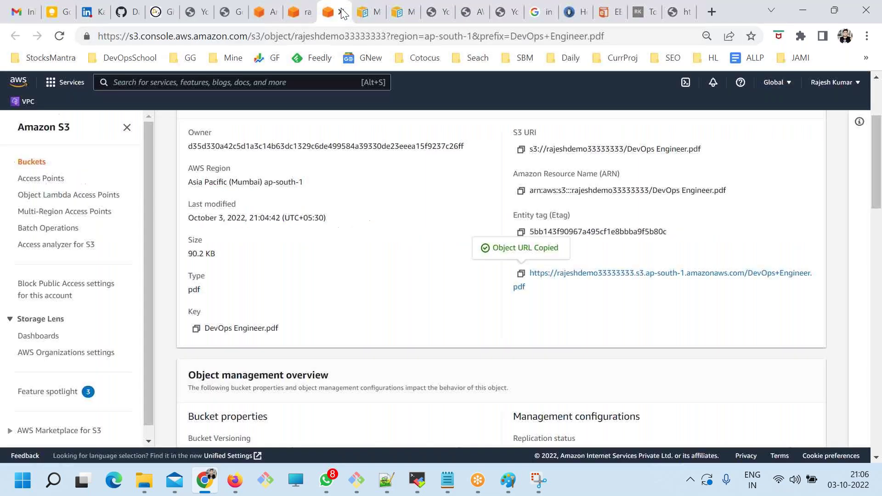
pyautogui.click(298, 11)
pyautogui.scroll(-5, 321, 248)
pyautogui.scroll(5, 156, 242)
pyautogui.click(76, 247)
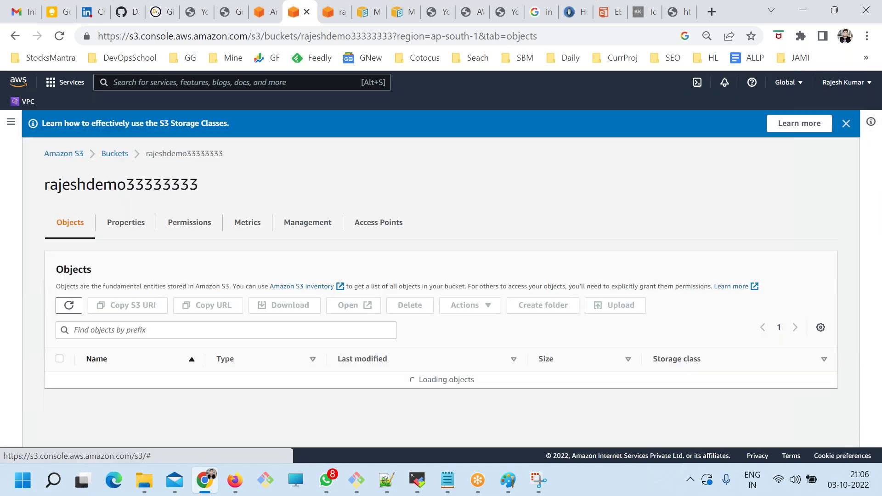
pyautogui.click(148, 380)
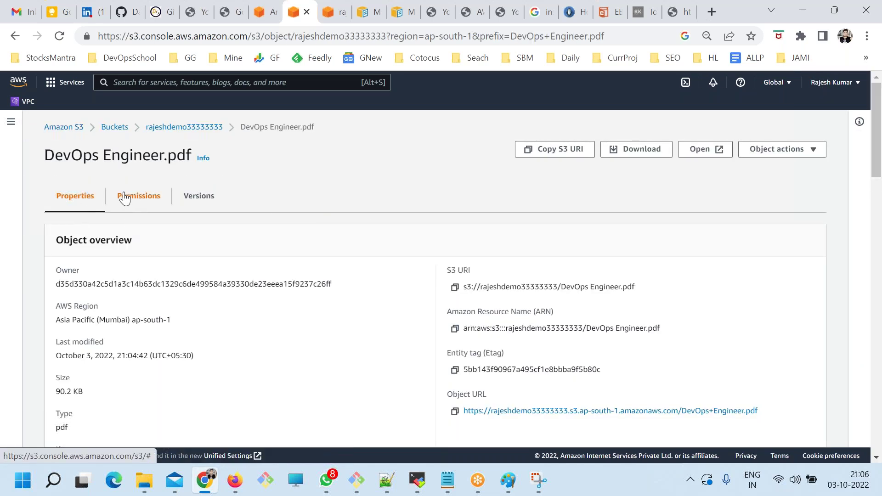
pyautogui.click(764, 151)
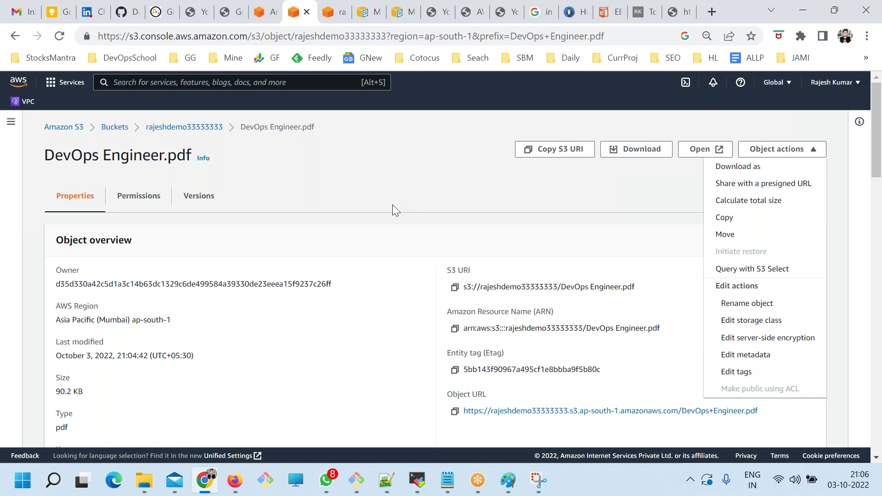
pyautogui.click(184, 127)
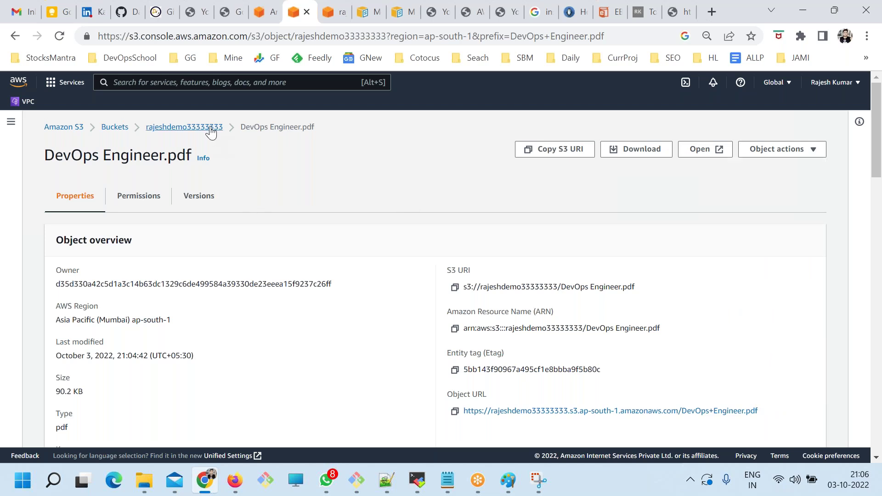
# Review the demo bucket's permissions, covering public access blocking, bucket policy, Object Ownership and the access control list.
pyautogui.click(178, 226)
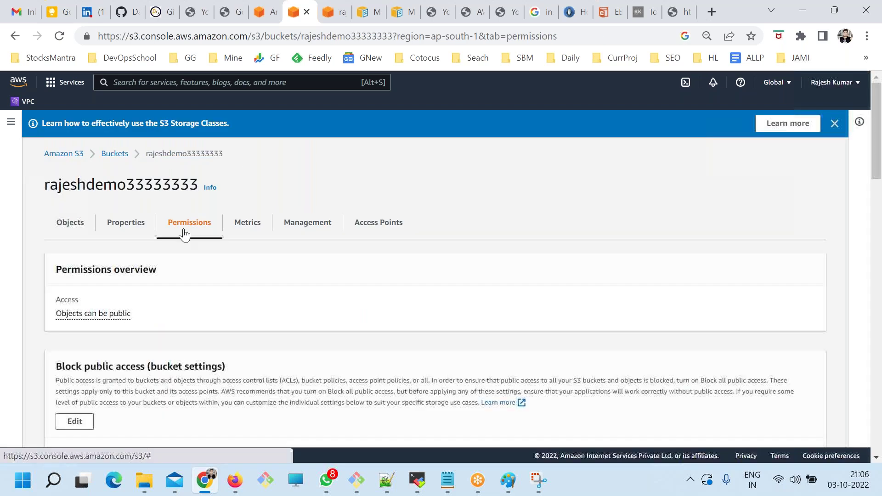
pyautogui.scroll(-5, 299, 340)
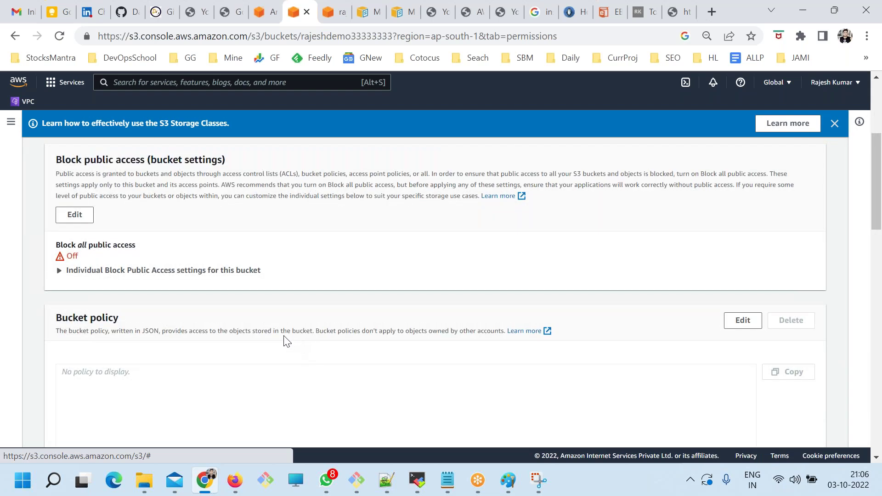
pyautogui.scroll(1, 245, 340)
pyautogui.scroll(4, 250, 366)
pyautogui.scroll(-6, 261, 367)
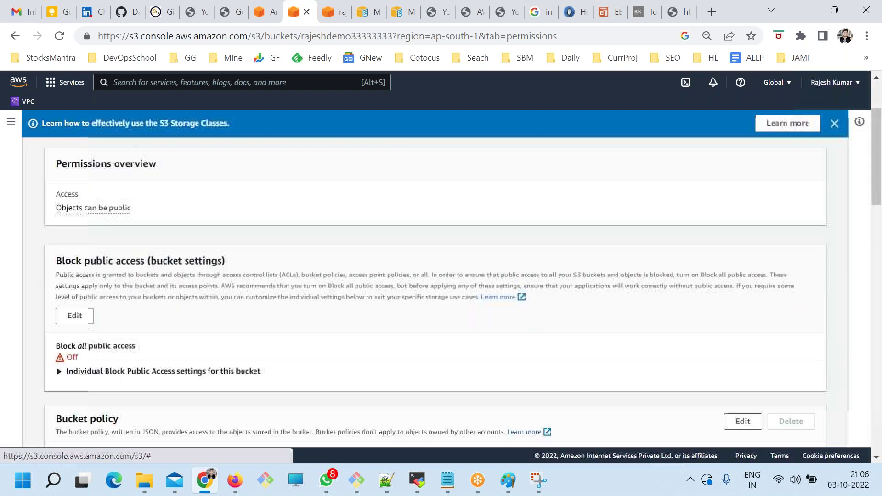
pyautogui.scroll(4, 274, 371)
pyautogui.scroll(2, 170, 253)
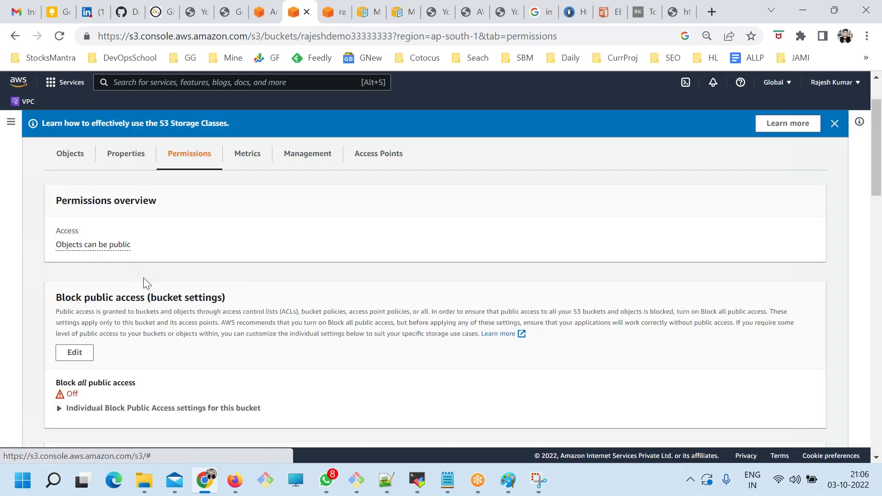
pyautogui.scroll(-5, 234, 377)
pyautogui.scroll(-7, 235, 375)
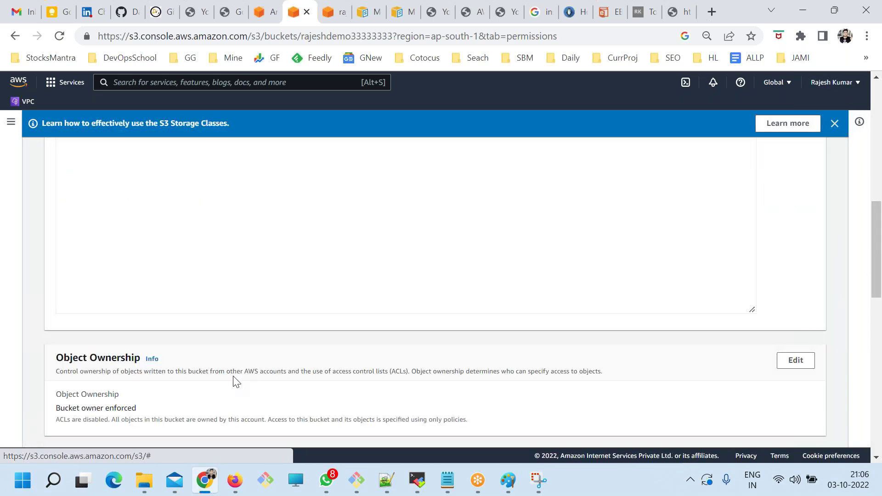
pyautogui.moveTo(60, 270); pyautogui.dragTo(138, 271)
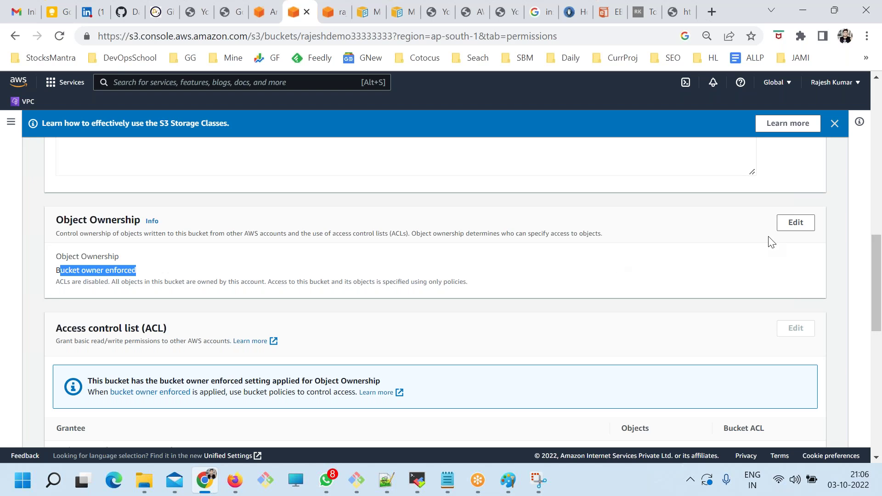
pyautogui.scroll(-2, 529, 349)
pyautogui.scroll(2, 102, 299)
pyautogui.moveTo(76, 259); pyautogui.dragTo(164, 259)
pyautogui.moveTo(81, 200); pyautogui.dragTo(129, 202)
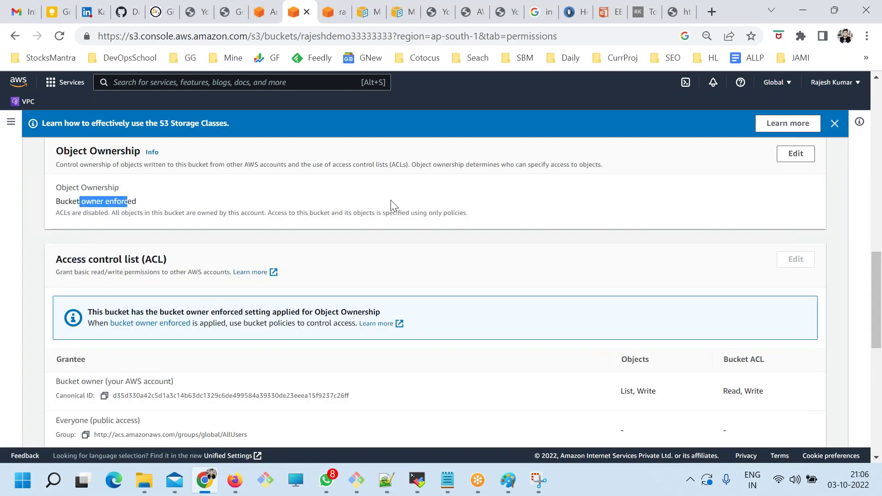
# Set the bucket's Object Ownership to ACLs enabled with Bucket owner preferred, acknowledge that ACLs will be restored, and save the changes.
pyautogui.click(795, 154)
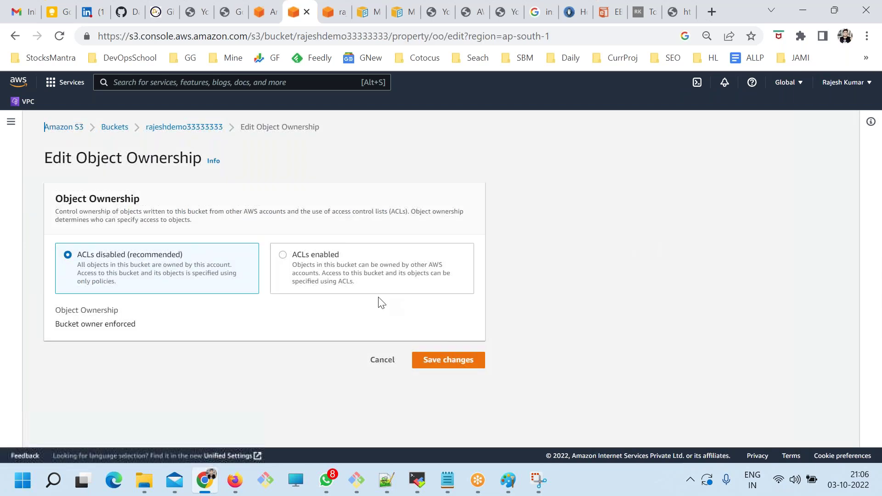
pyautogui.doubleClick(162, 255)
pyautogui.click(284, 256)
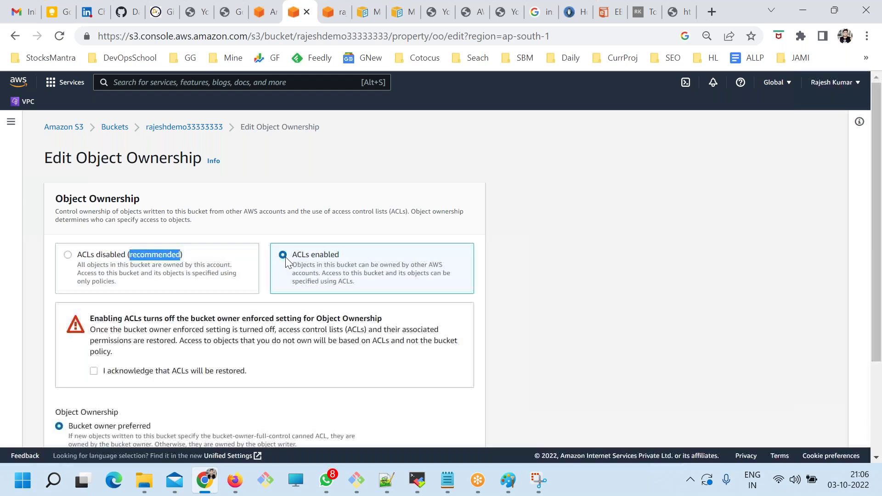
pyautogui.scroll(-2, 193, 336)
pyautogui.click(94, 302)
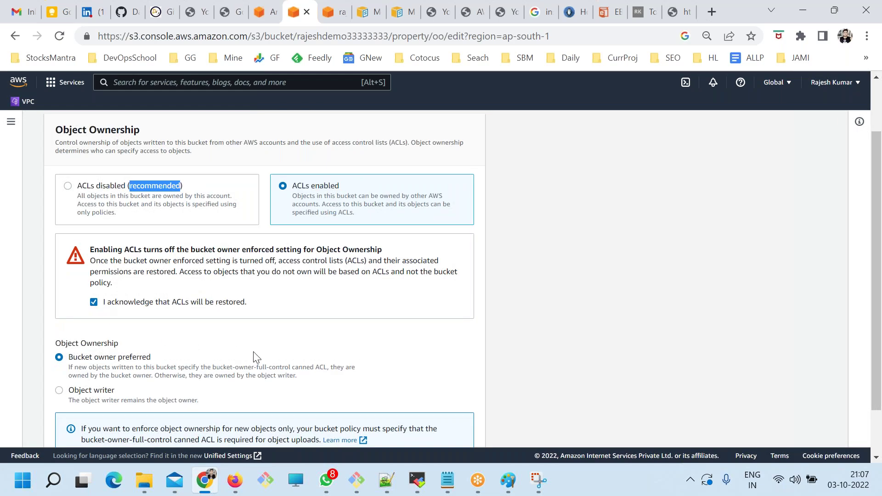
pyautogui.scroll(-2, 252, 360)
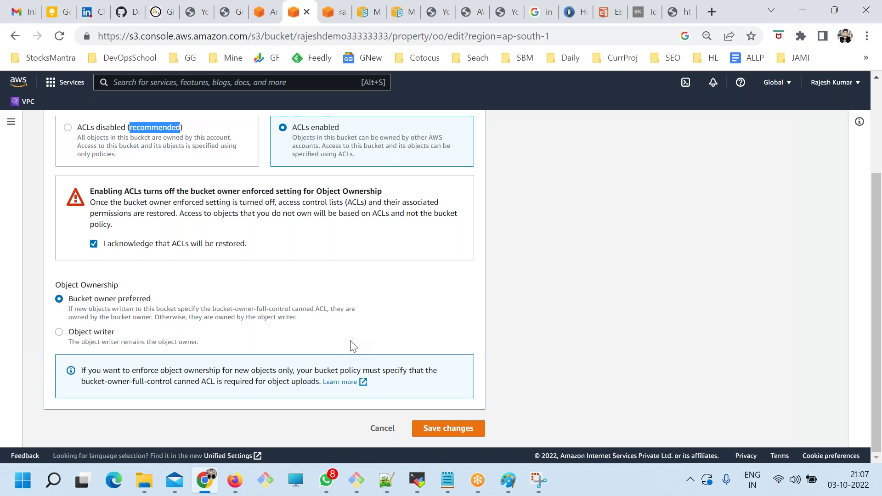
pyautogui.click(449, 429)
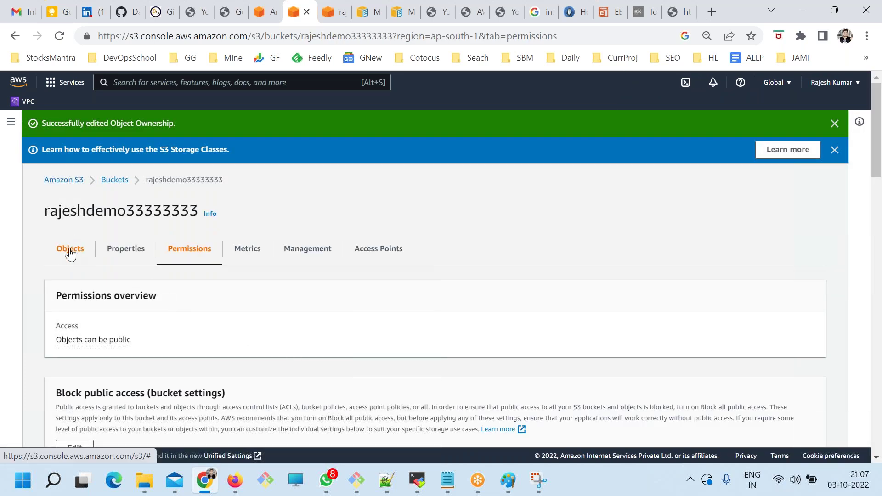
# Open DevOps Engineer.pdf from the bucket's objects and check which object actions are available for it.
pyautogui.click(67, 248)
pyautogui.click(121, 380)
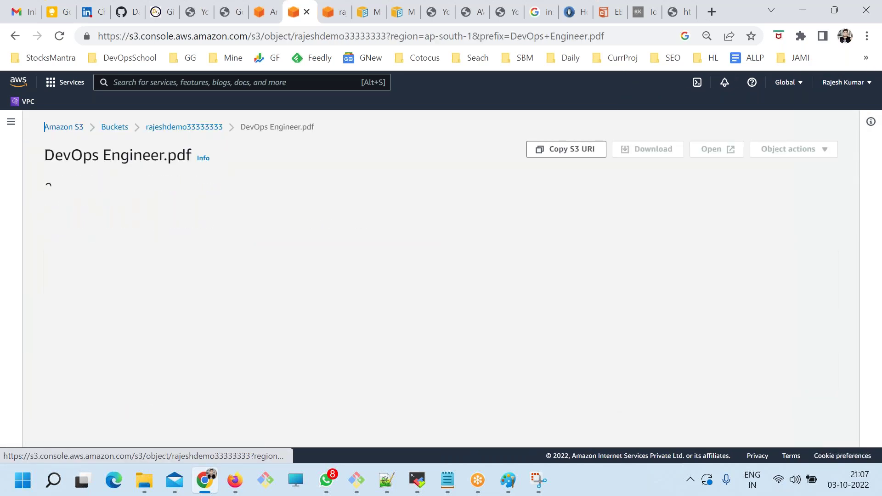
pyautogui.click(750, 154)
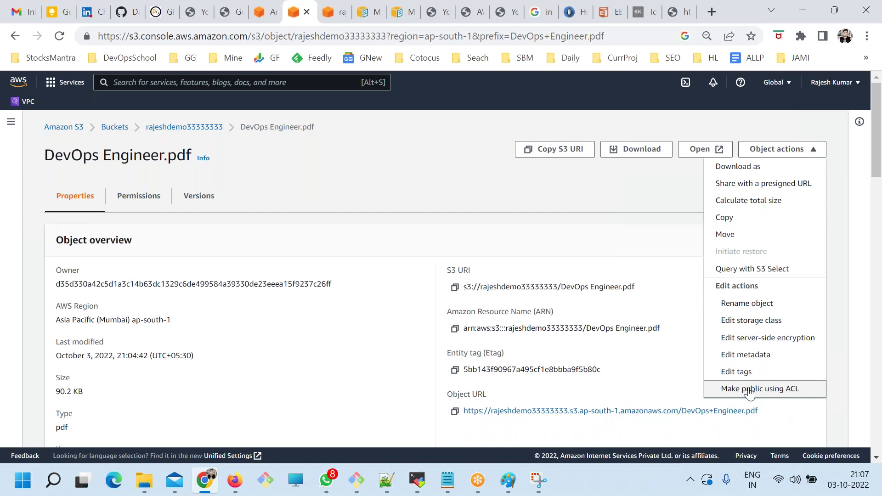
pyautogui.click(349, 202)
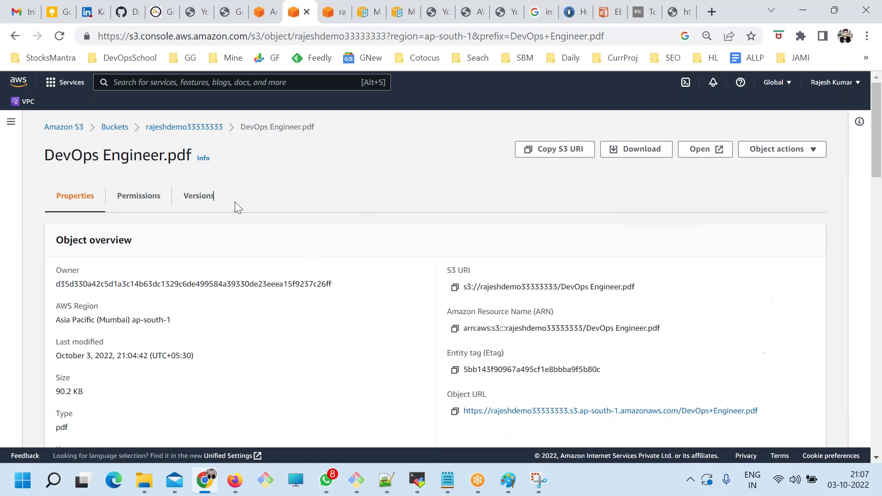
# Examine the access control list of DevOps Engineer.pdf and its editable grantee permissions, and return to the object's page without changes.
pyautogui.click(140, 201)
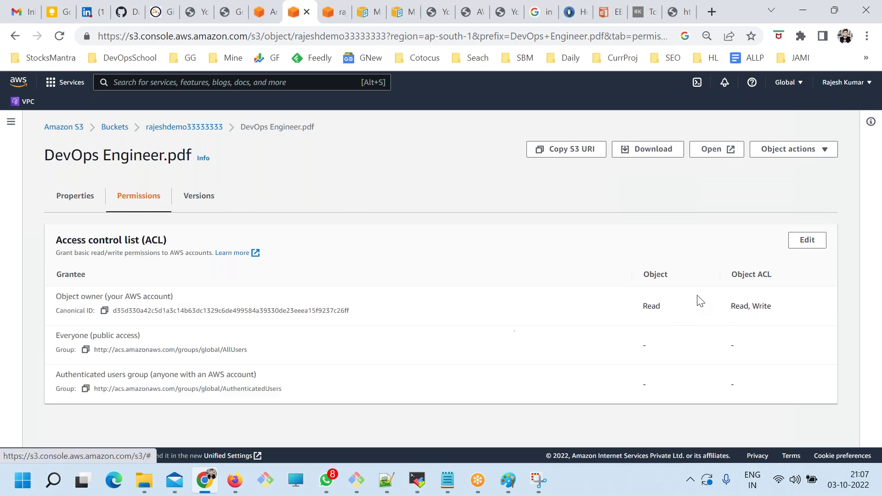
pyautogui.click(798, 244)
pyautogui.scroll(-3, 291, 354)
pyautogui.scroll(1, 295, 357)
pyautogui.scroll(2, 295, 357)
pyautogui.scroll(-3, 286, 357)
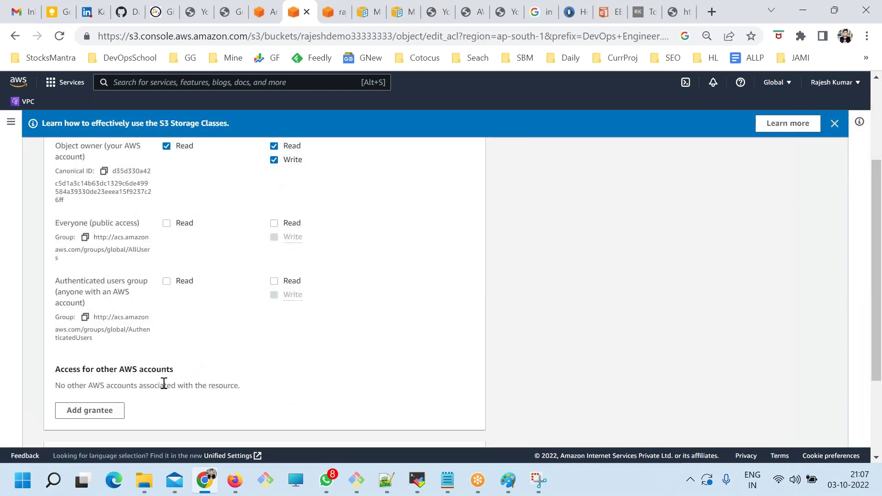
pyautogui.scroll(3, 160, 387)
pyautogui.click(289, 155)
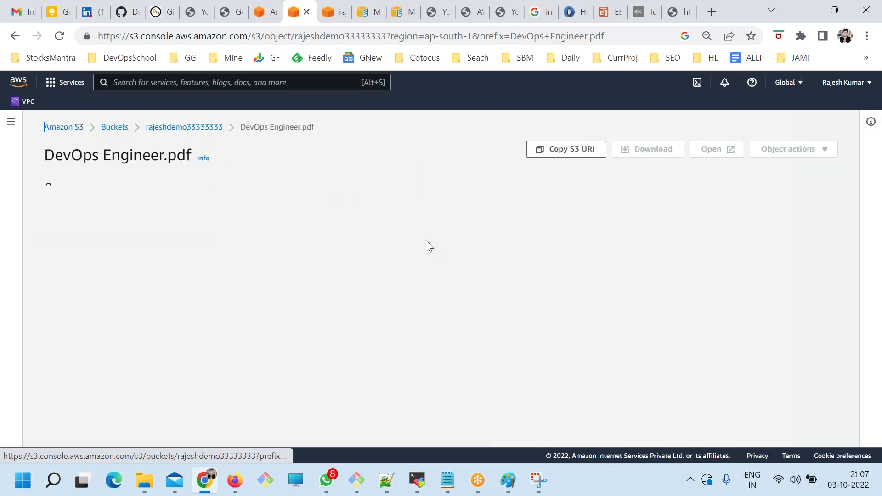
# Make DevOps Engineer.pdf public using its ACL.
pyautogui.click(743, 155)
pyautogui.scroll(-2, 693, 392)
pyautogui.click(735, 322)
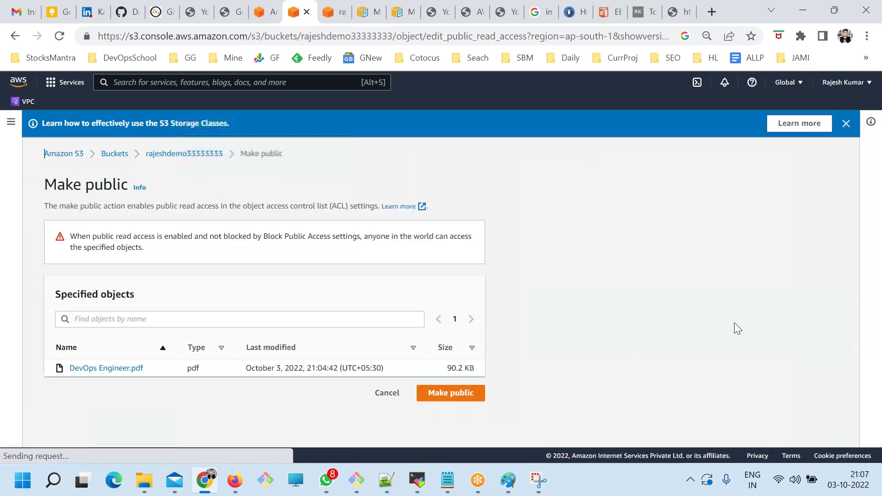
pyautogui.click(435, 398)
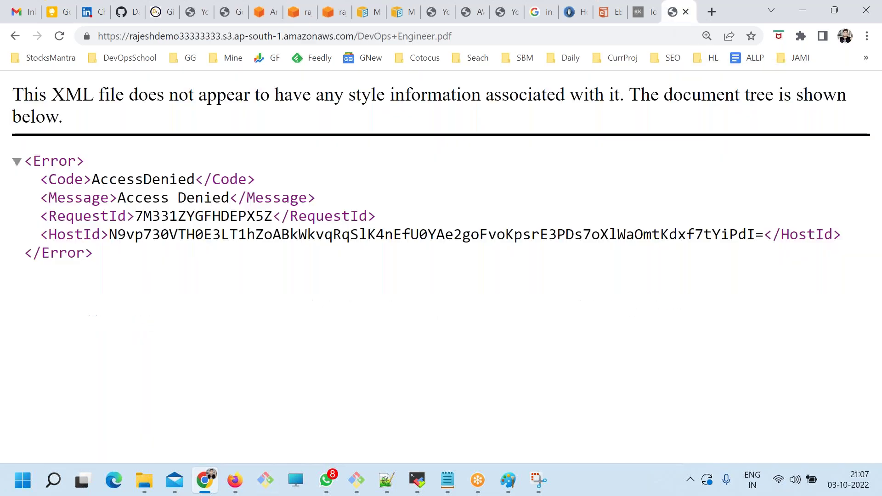
# Reload the object URL of DevOps Engineer.pdf to test public access, and compare its https address with the link in the Notepad notes.
pyautogui.click(682, 12)
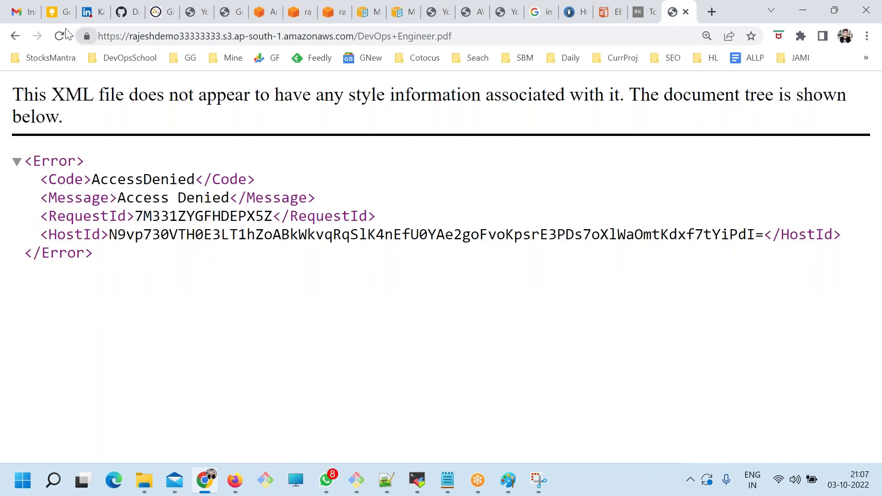
pyautogui.click(61, 37)
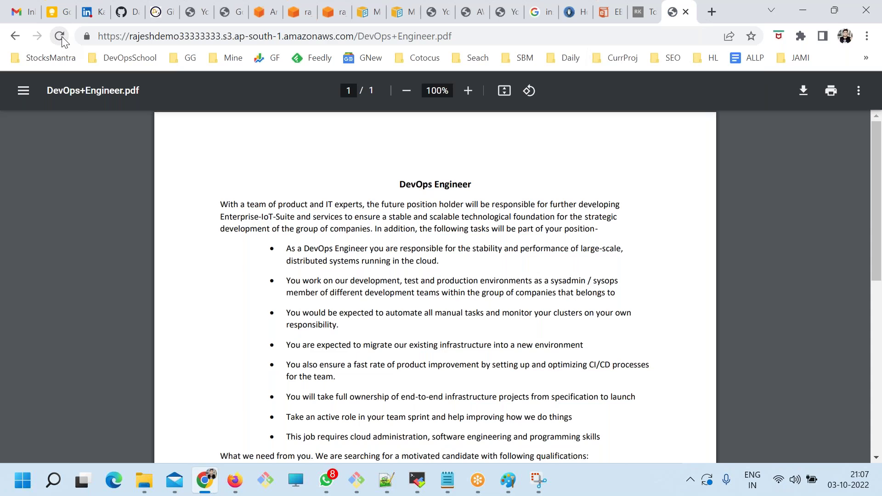
pyautogui.click(169, 36)
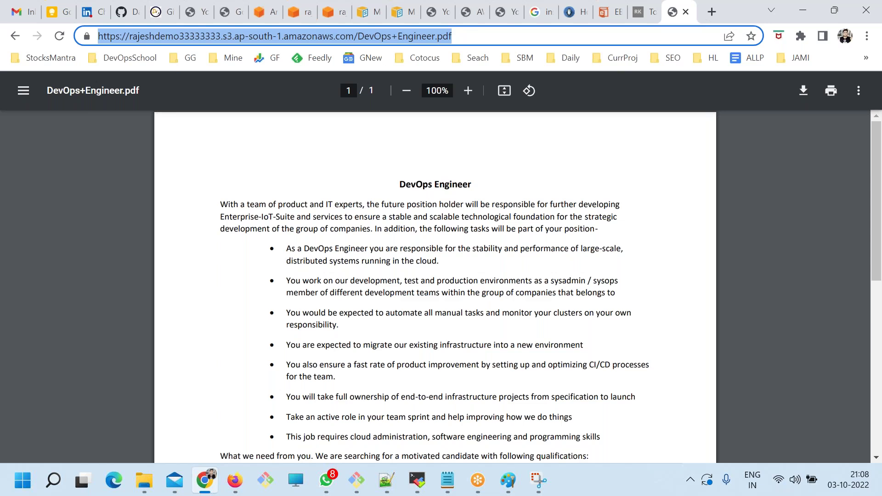
pyautogui.doubleClick(113, 37)
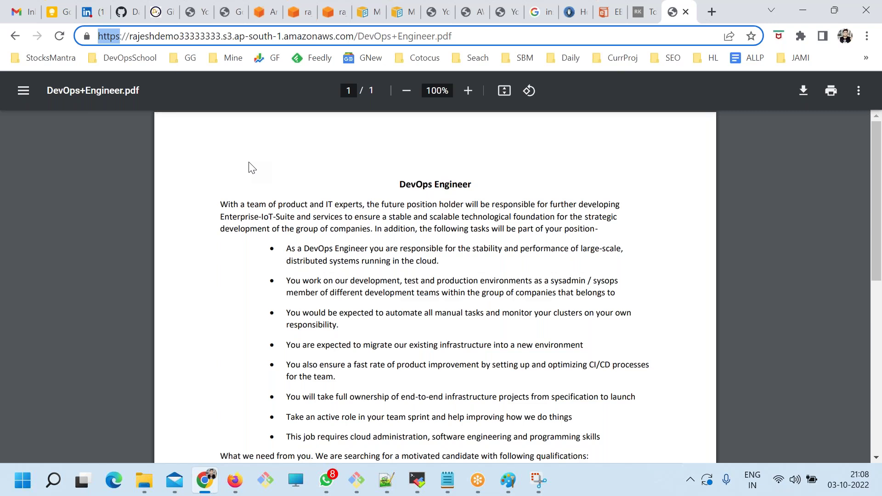
pyautogui.hotkey('alt', 'Tab')
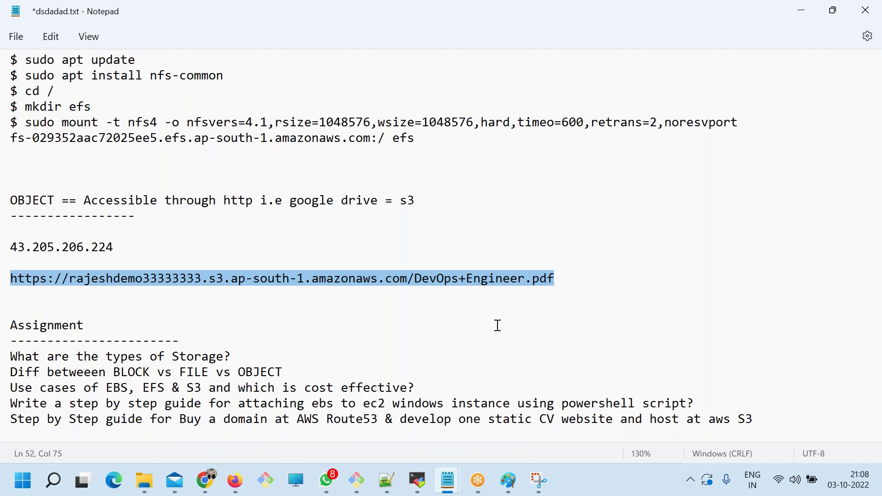
pyautogui.click(212, 491)
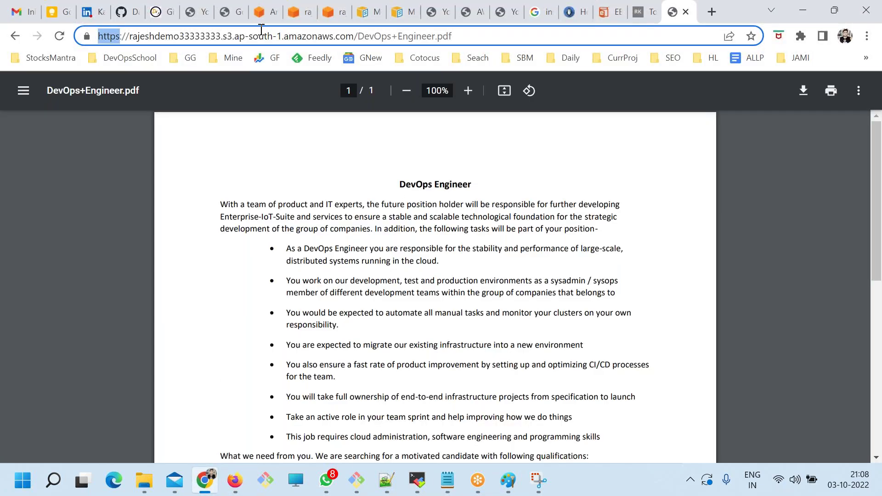
# Close the public access status report in the S3 console and return to the bucket's object list.
pyautogui.click(299, 12)
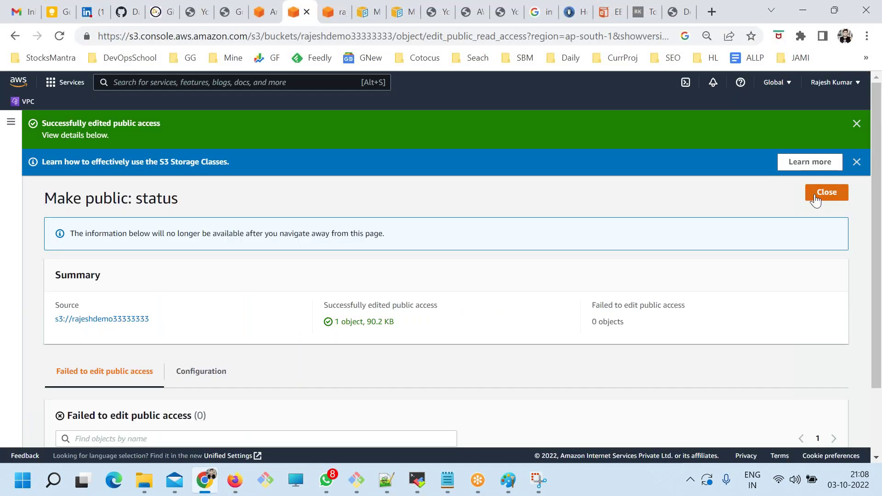
pyautogui.click(817, 195)
pyautogui.click(184, 128)
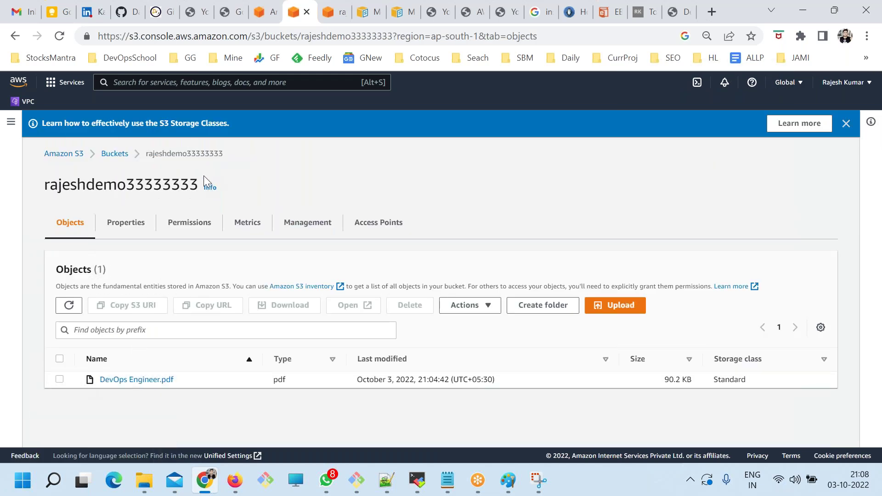
# Delete DevOps Engineer.pdf from the bucket, confirming with the text "permanently delete", and close the deletion report.
pyautogui.click(59, 379)
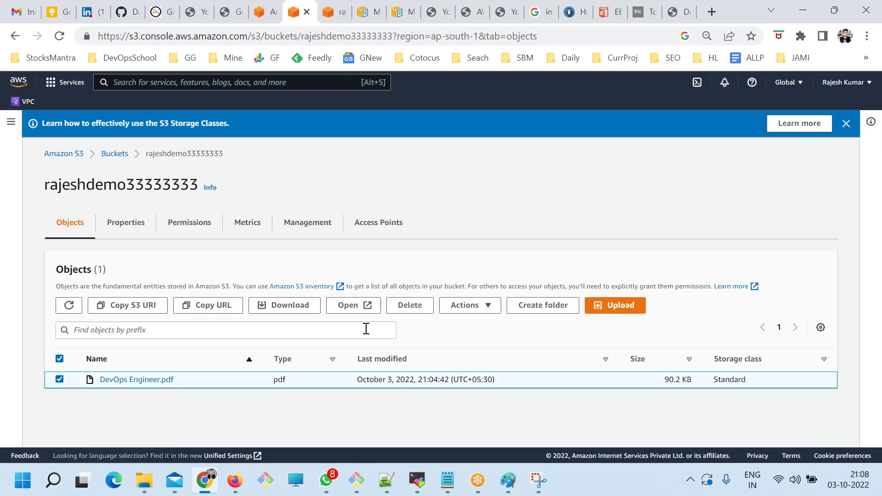
pyautogui.click(409, 305)
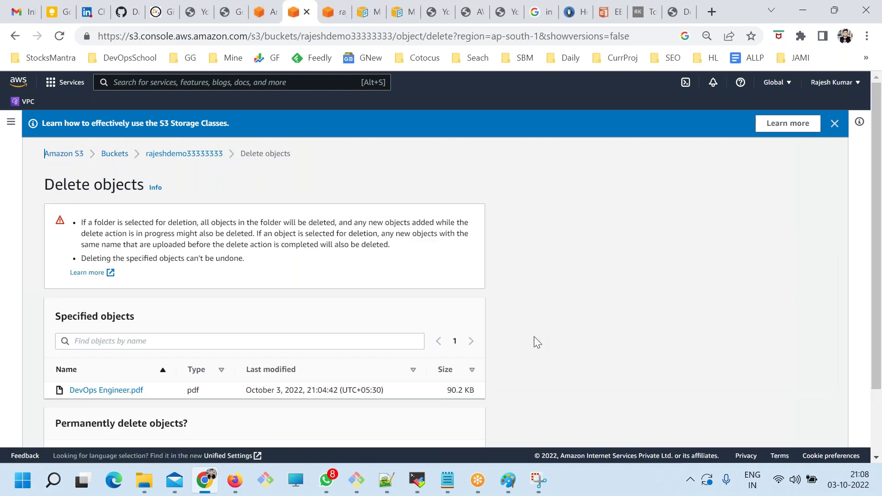
pyautogui.click(184, 342)
pyautogui.scroll(-2, 214, 358)
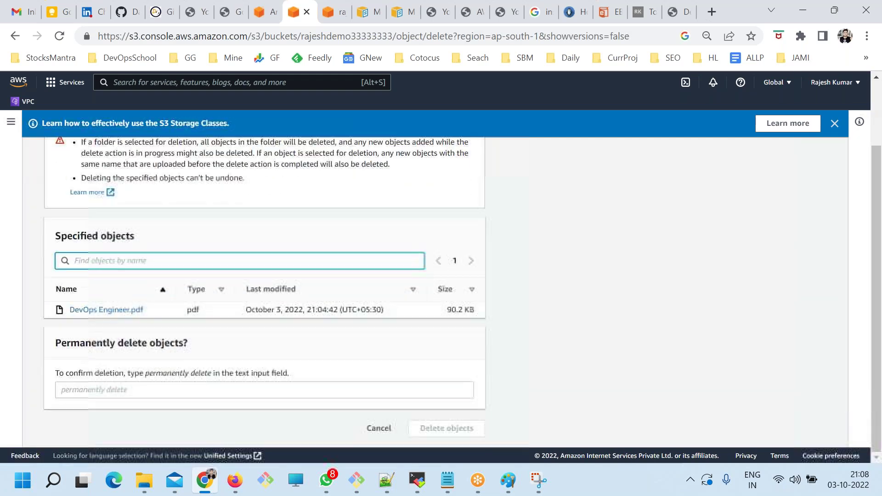
pyautogui.moveTo(145, 373); pyautogui.dragTo(212, 376)
pyautogui.hotkey('ctrl', 'c')
pyautogui.click(161, 392)
pyautogui.hotkey('ctrl', 'v')
pyautogui.click(450, 428)
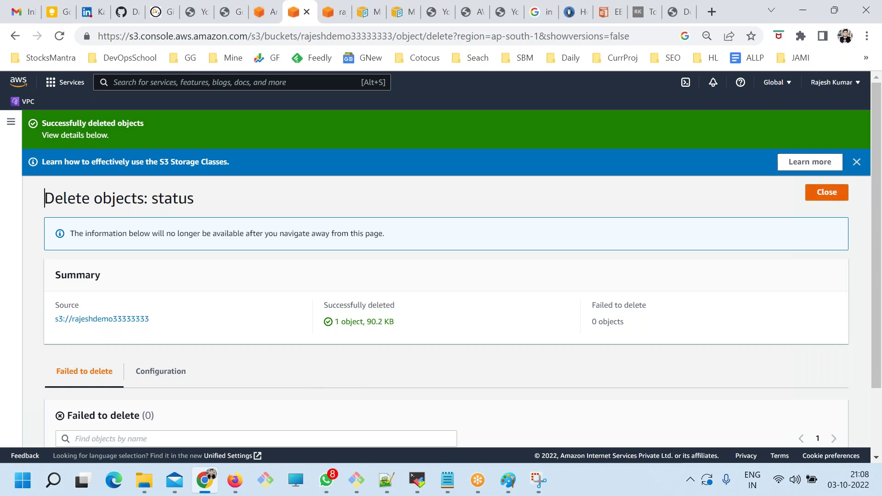
pyautogui.click(826, 196)
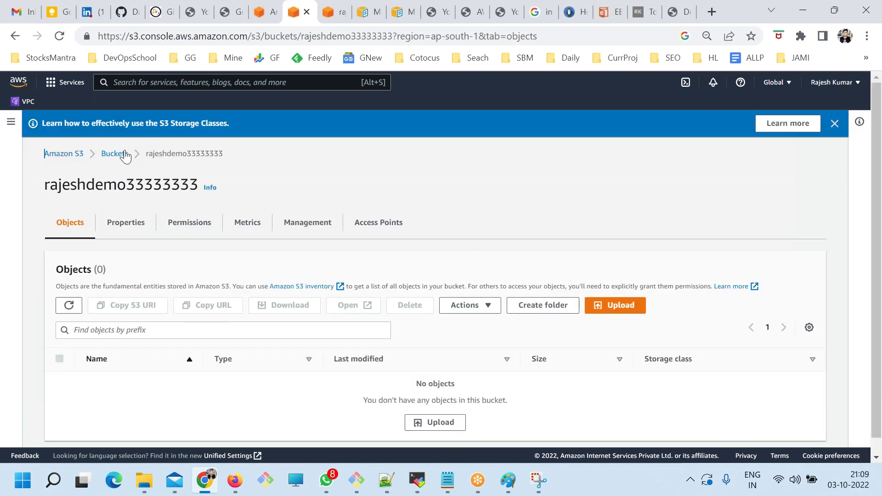
# Return to the S3 bucket list and delete the emptied demo bucket, confirming with its full name.
pyautogui.click(117, 154)
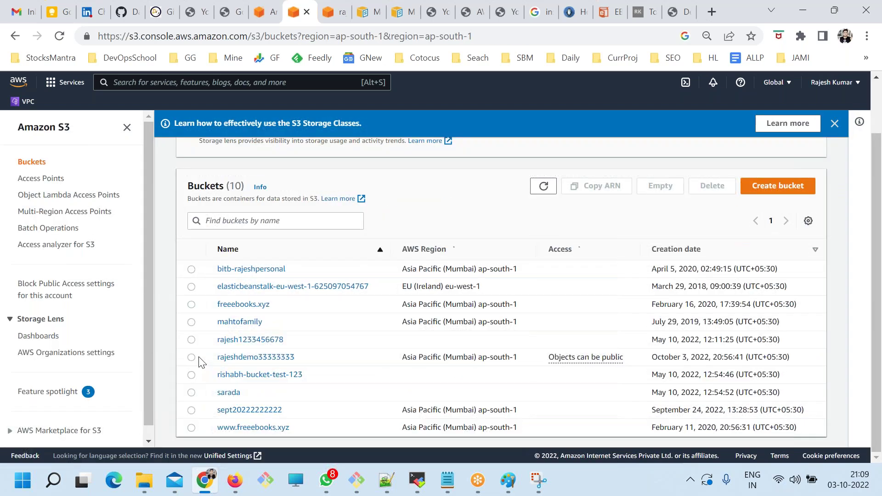
pyautogui.click(256, 362)
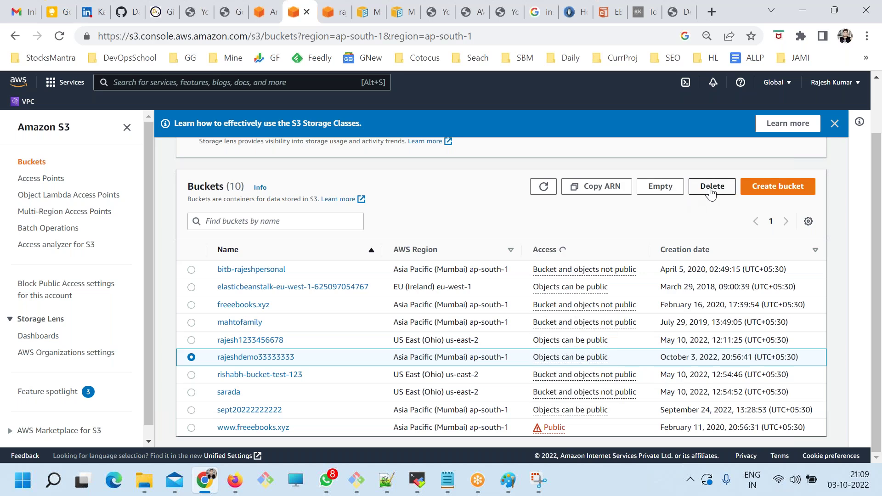
pyautogui.click(712, 186)
pyautogui.doubleClick(214, 264)
pyautogui.hotkey('ctrl', 'c')
pyautogui.click(160, 307)
pyautogui.hotkey('ctrl', 'v')
pyautogui.click(439, 363)
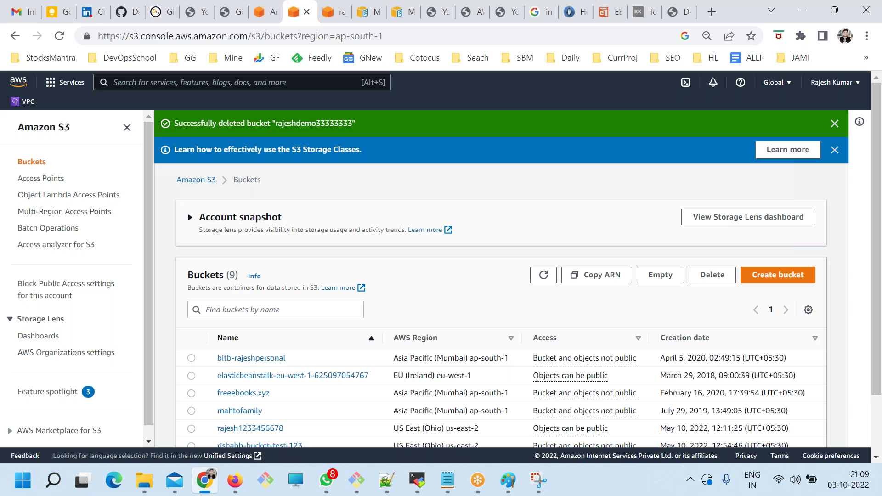
# Switch to the Notepad notes, add a blank line above and below "2 NETWORKING" in the topic list, save, and highlight that heading.
pyautogui.hotkey('alt', 'Tab')
pyautogui.click(272, 319)
pyautogui.hotkey('ctrl', 's')
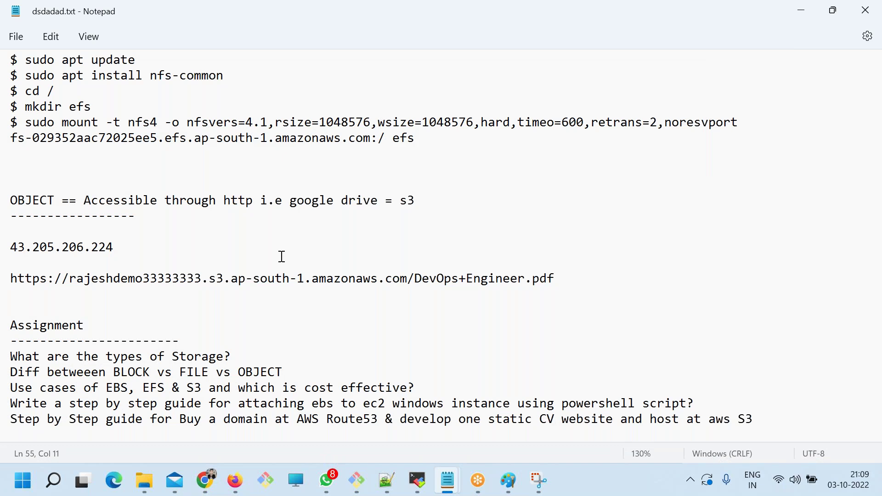
pyautogui.scroll(6, 281, 256)
pyautogui.scroll(7, 277, 371)
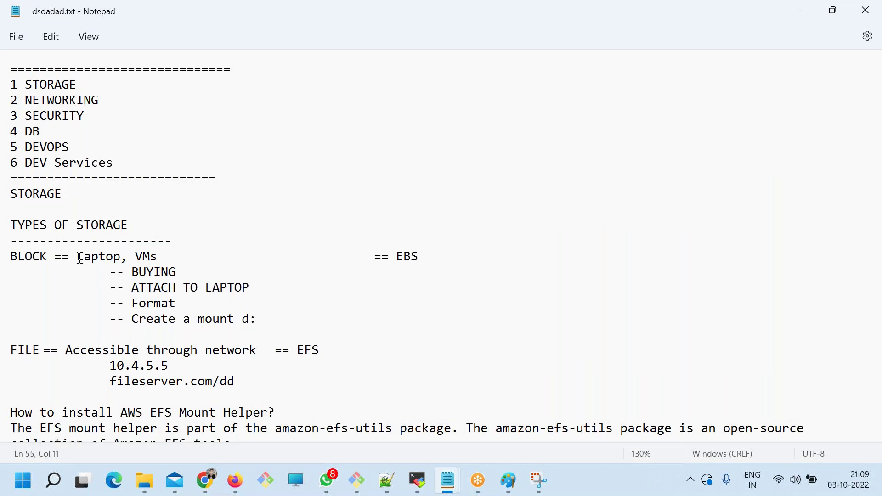
pyautogui.click(114, 97)
pyautogui.press('Return')
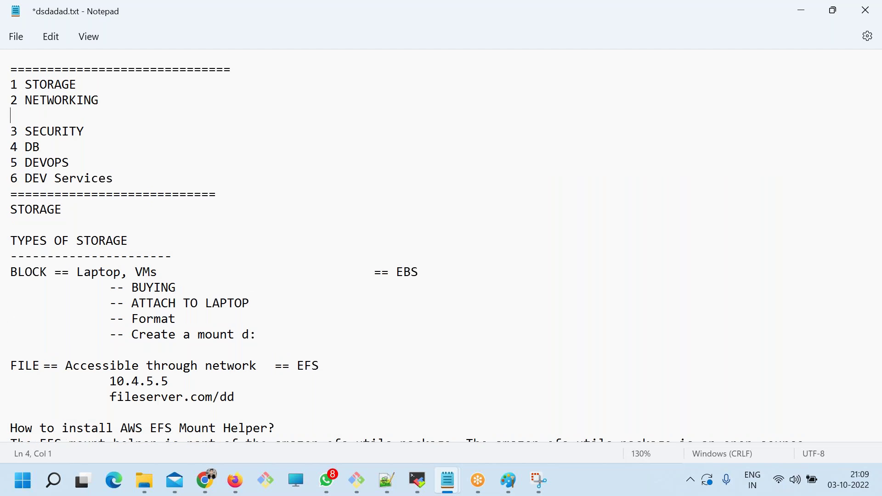
pyautogui.press('Return')
pyautogui.hotkey('ctrl', 's')
pyautogui.moveTo(99, 116); pyautogui.dragTo(9, 116)
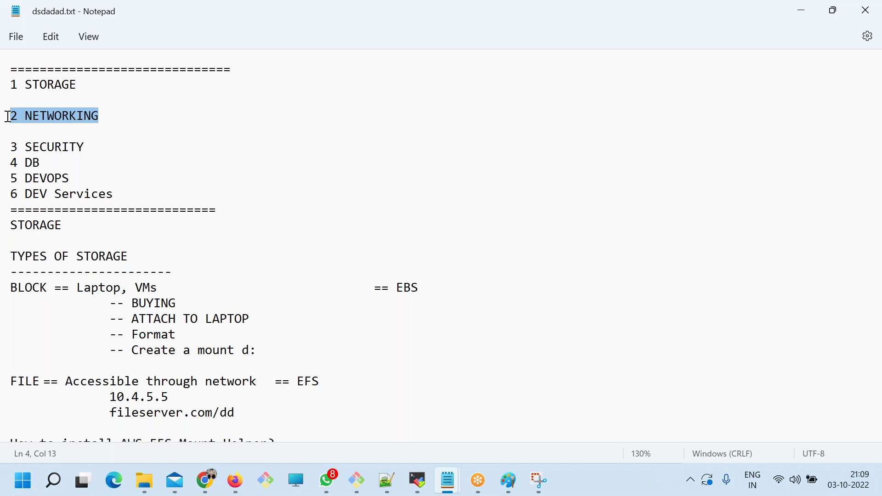
# Switch to Paint, clear the old drawing, and draw a red rounded rectangle about 1278 × 488 px.
pyautogui.click(508, 481)
pyautogui.hotkey('ctrl', 'a')
pyautogui.press('Delete')
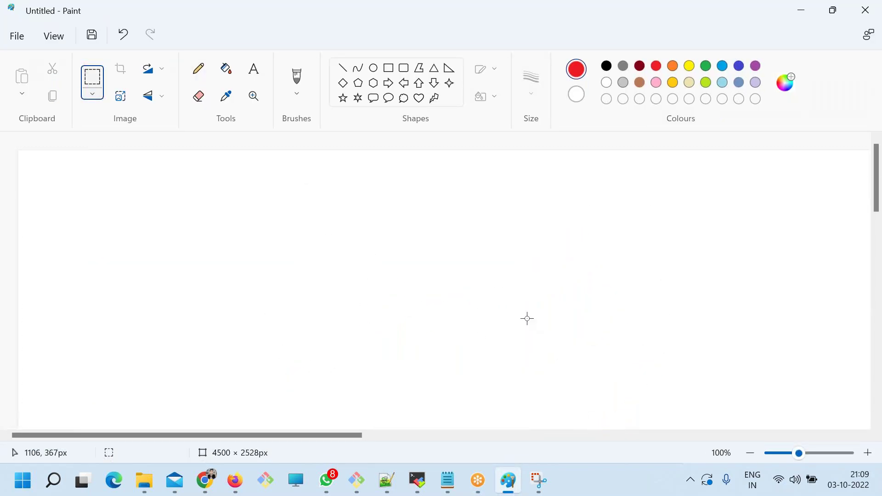
pyautogui.click(373, 67)
pyautogui.click(403, 68)
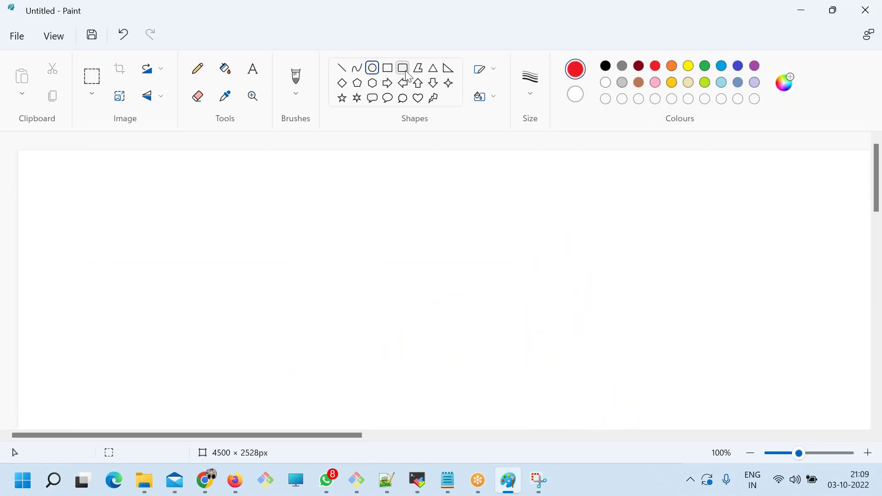
pyautogui.moveTo(134, 172); pyautogui.dragTo(720, 395)
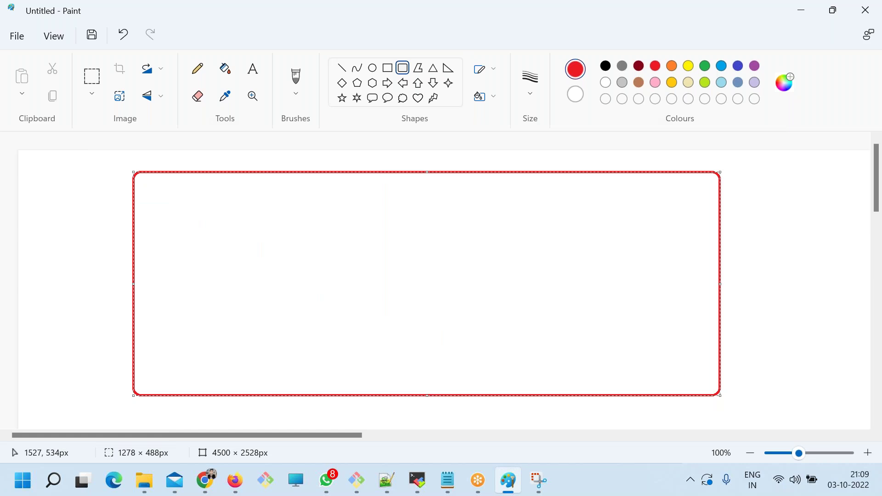
# Draw a red box about 105 × 95 px in the upper-left corner of the rounded frame and place a copy beside it.
pyautogui.click(387, 68)
pyautogui.moveTo(164, 187); pyautogui.dragTo(213, 231)
pyautogui.click(92, 77)
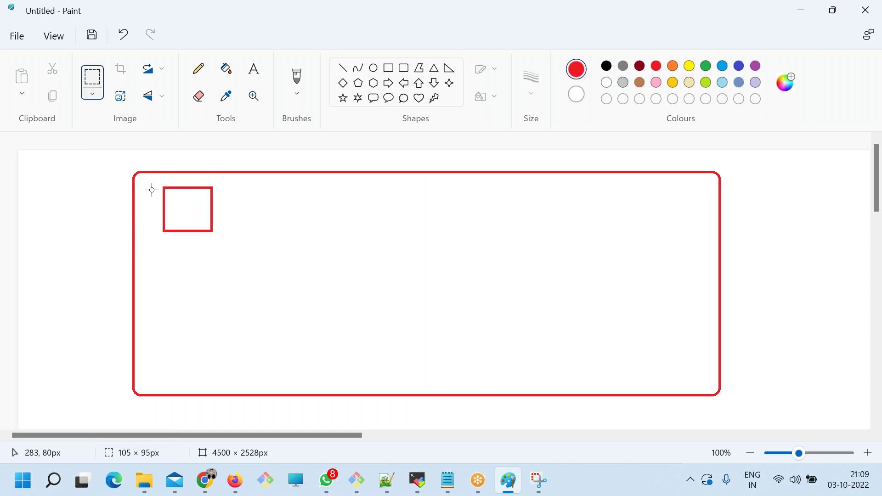
pyautogui.moveTo(153, 185); pyautogui.dragTo(221, 237)
pyautogui.hotkey('ctrl', 'c')
pyautogui.hotkey('ctrl', 'v')
pyautogui.moveTo(55, 166); pyautogui.dragTo(254, 200)
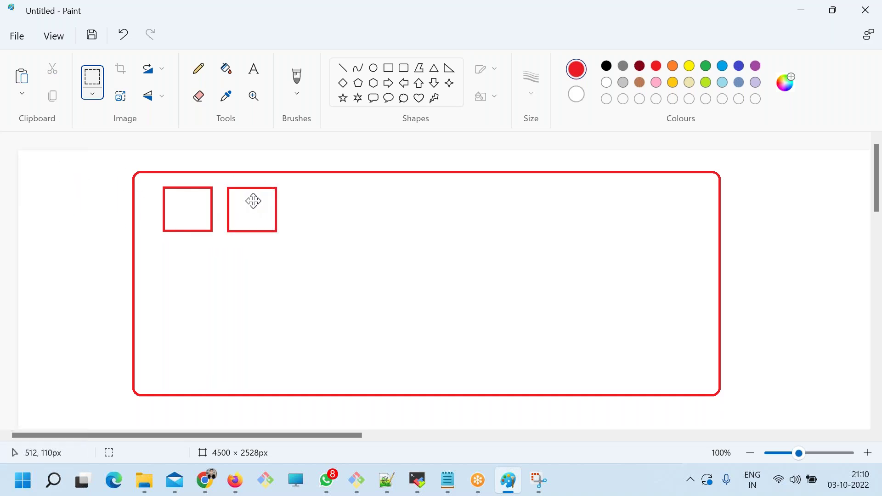
# Paste six more copies of the small red box to complete a row of eight inside the frame.
pyautogui.hotkey('ctrl', 'v')
pyautogui.moveTo(60, 162); pyautogui.dragTo(331, 197)
pyautogui.hotkey('ctrl', 'v')
pyautogui.moveTo(63, 175); pyautogui.dragTo(386, 215)
pyautogui.hotkey('ctrl', 'v')
pyautogui.moveTo(51, 168); pyautogui.dragTo(459, 201)
pyautogui.hotkey('ctrl', 'v')
pyautogui.moveTo(58, 170); pyautogui.dragTo(524, 202)
pyautogui.hotkey('ctrl', 'v')
pyautogui.moveTo(46, 174); pyautogui.dragTo(594, 206)
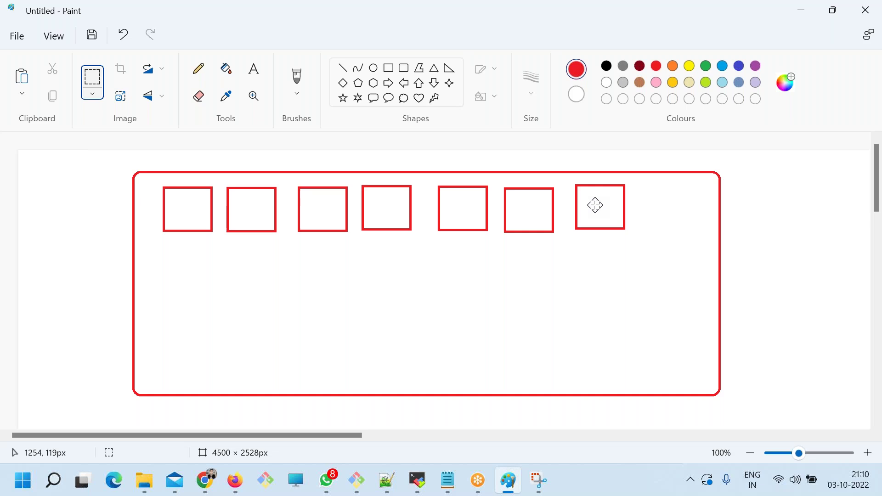
pyautogui.hotkey('ctrl', 'v')
pyautogui.moveTo(40, 176); pyautogui.dragTo(658, 211)
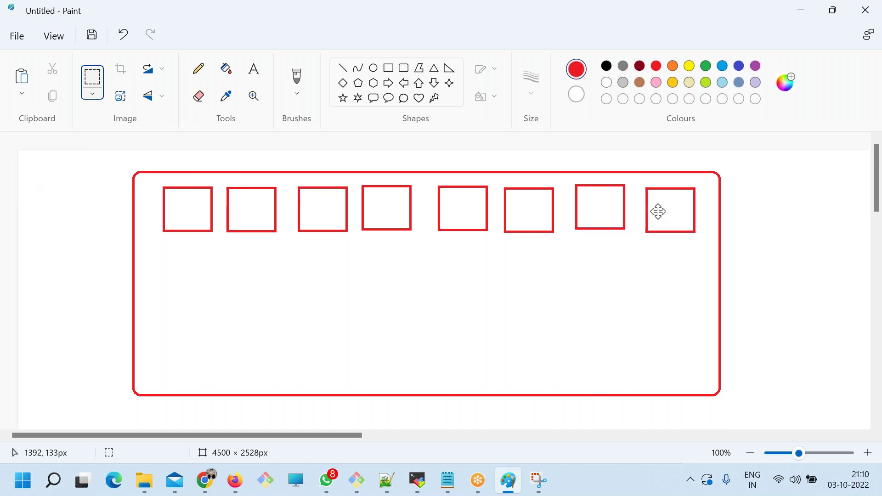
# Duplicate the whole row of eight boxes twice below the first row to form a three-row grid.
pyautogui.moveTo(155, 180); pyautogui.dragTo(703, 246)
pyautogui.hotkey('ctrl', 'c')
pyautogui.hotkey('ctrl', 'v')
pyautogui.moveTo(130, 197); pyautogui.dragTo(222, 296)
pyautogui.keyDown('ctrl'); pyautogui.moveTo(198, 275); pyautogui.dragTo(197, 335); pyautogui.keyUp('ctrl')
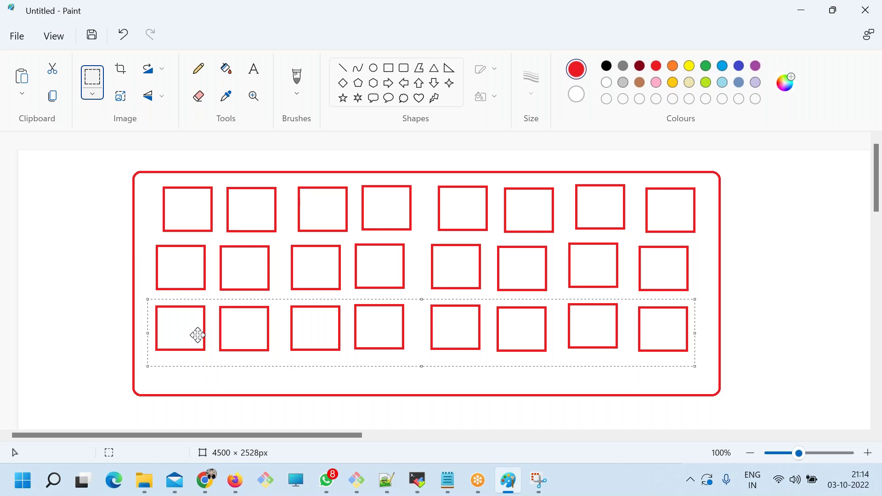
pyautogui.click(61, 221)
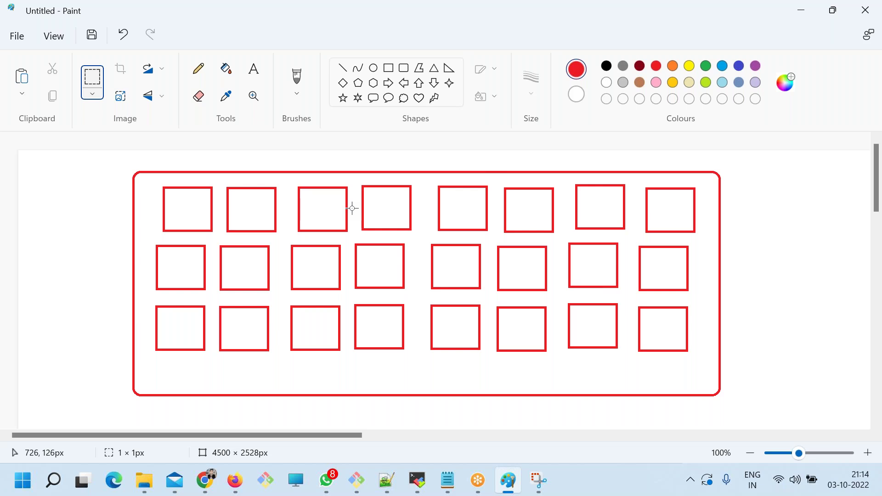
# Outline the first three columns of boxes freehand with a thicker green pencil.
pyautogui.click(253, 70)
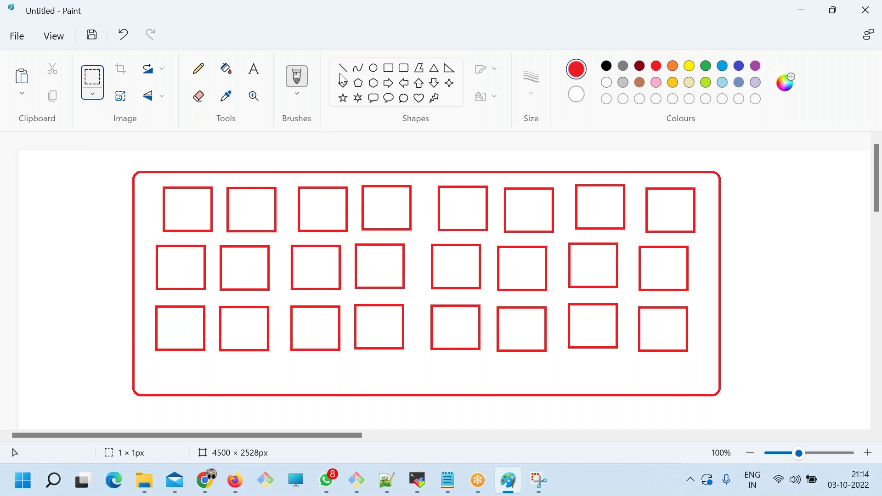
pyautogui.click(197, 69)
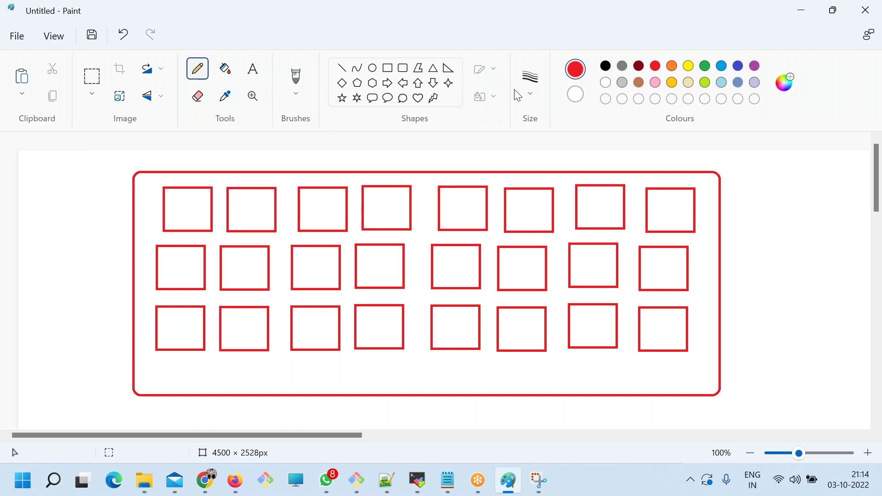
pyautogui.click(530, 82)
pyautogui.click(550, 212)
pyautogui.moveTo(147, 179); pyautogui.dragTo(143, 304)
pyautogui.click(704, 67)
pyautogui.hotkey('ctrl', 'z')
pyautogui.moveTo(152, 181)
pyautogui.mouseDown()
pyautogui.moveTo(140, 345)
pyautogui.moveTo(192, 377)
pyautogui.moveTo(214, 330)
pyautogui.moveTo(221, 208)
pyautogui.moveTo(193, 170)
pyautogui.moveTo(168, 171)
pyautogui.moveTo(296, 181)
pyautogui.moveTo(283, 315)
pyautogui.moveTo(179, 364)
pyautogui.mouseUp()
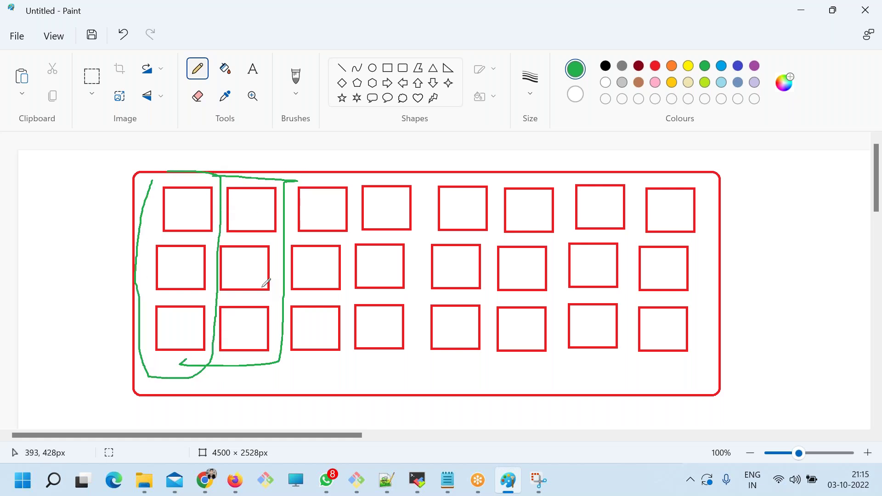
pyautogui.moveTo(290, 172)
pyautogui.mouseDown()
pyautogui.moveTo(334, 176)
pyautogui.moveTo(355, 349)
pyautogui.moveTo(279, 349)
pyautogui.mouseUp()
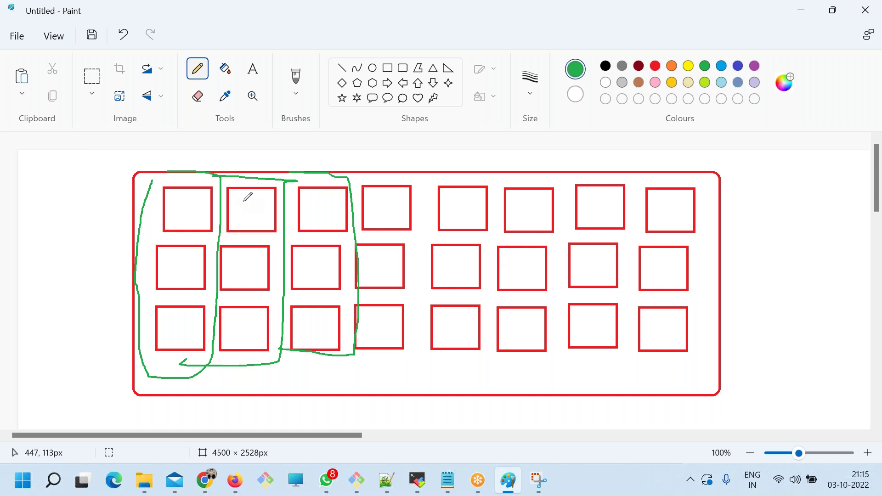
# Draw green freehand loops around each column of boxes across to the eighth column.
pyautogui.moveTo(213, 172)
pyautogui.mouseDown()
pyautogui.moveTo(203, 397)
pyautogui.moveTo(125, 207)
pyautogui.moveTo(208, 159)
pyautogui.moveTo(223, 351)
pyautogui.moveTo(276, 366)
pyautogui.mouseUp()
pyautogui.moveTo(294, 177)
pyautogui.mouseDown()
pyautogui.moveTo(257, 151)
pyautogui.moveTo(281, 278)
pyautogui.moveTo(359, 281)
pyautogui.moveTo(323, 170)
pyautogui.mouseUp()
pyautogui.moveTo(391, 169)
pyautogui.mouseDown()
pyautogui.moveTo(398, 370)
pyautogui.moveTo(402, 148)
pyautogui.moveTo(431, 324)
pyautogui.moveTo(487, 305)
pyautogui.mouseUp()
pyautogui.moveTo(489, 255); pyautogui.dragTo(441, 158)
pyautogui.moveTo(516, 162)
pyautogui.mouseDown()
pyautogui.moveTo(492, 356)
pyautogui.moveTo(549, 151)
pyautogui.moveTo(531, 153)
pyautogui.mouseUp()
pyautogui.moveTo(618, 158)
pyautogui.mouseDown()
pyautogui.moveTo(573, 176)
pyautogui.moveTo(643, 247)
pyautogui.moveTo(617, 174)
pyautogui.moveTo(722, 281)
pyautogui.moveTo(664, 183)
pyautogui.mouseUp()
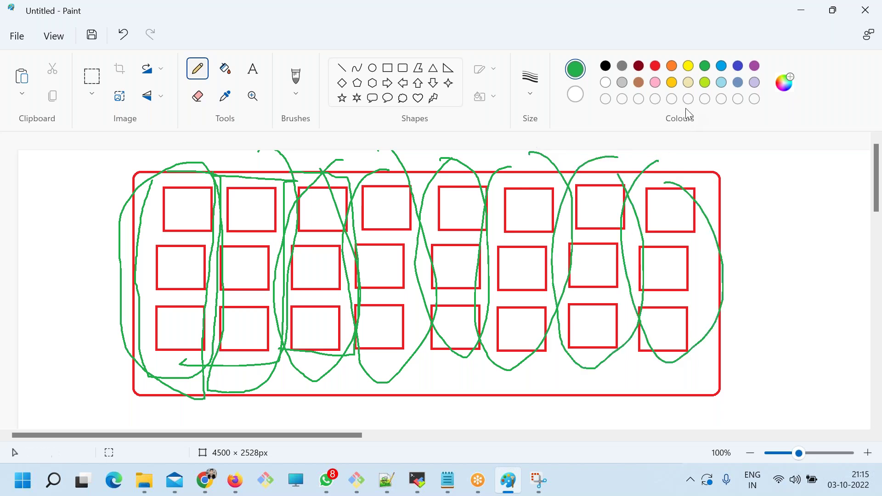
# Draw green arrows between the first column's boxes, plus a red arrow to the second column and a red loop around that column.
pyautogui.moveTo(187, 216)
pyautogui.mouseDown()
pyautogui.moveTo(174, 254)
pyautogui.moveTo(190, 256)
pyautogui.mouseUp()
pyautogui.moveTo(179, 325)
pyautogui.mouseDown()
pyautogui.moveTo(168, 283)
pyautogui.moveTo(195, 285)
pyautogui.mouseUp()
pyautogui.click(655, 66)
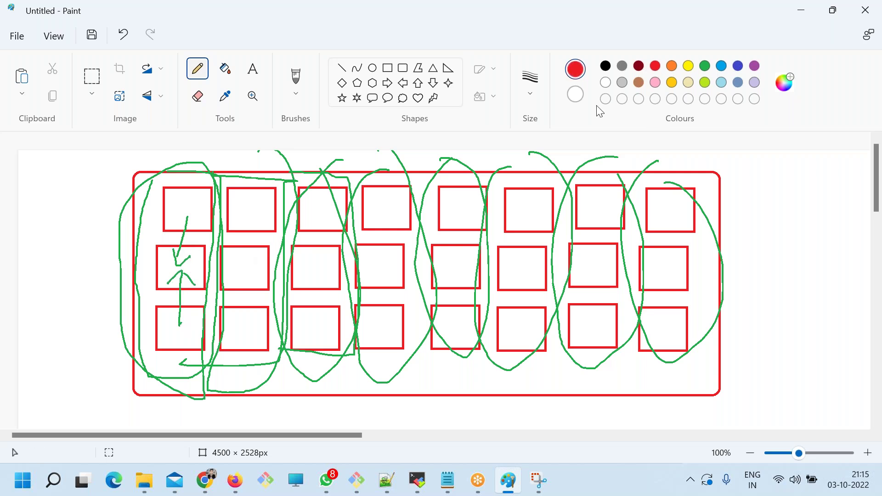
pyautogui.moveTo(187, 207)
pyautogui.mouseDown()
pyautogui.moveTo(253, 209)
pyautogui.moveTo(247, 219)
pyautogui.mouseUp()
pyautogui.moveTo(212, 171)
pyautogui.mouseDown()
pyautogui.moveTo(209, 270)
pyautogui.moveTo(228, 192)
pyautogui.moveTo(210, 369)
pyautogui.moveTo(291, 278)
pyautogui.moveTo(282, 168)
pyautogui.moveTo(241, 168)
pyautogui.mouseUp()
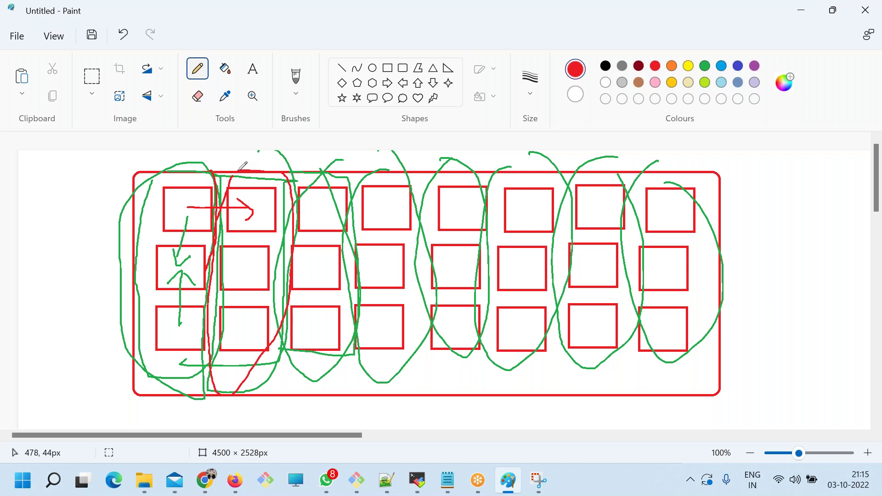
# Mark the first five columns with short dark red pencil strokes at their upper ends.
pyautogui.click(639, 65)
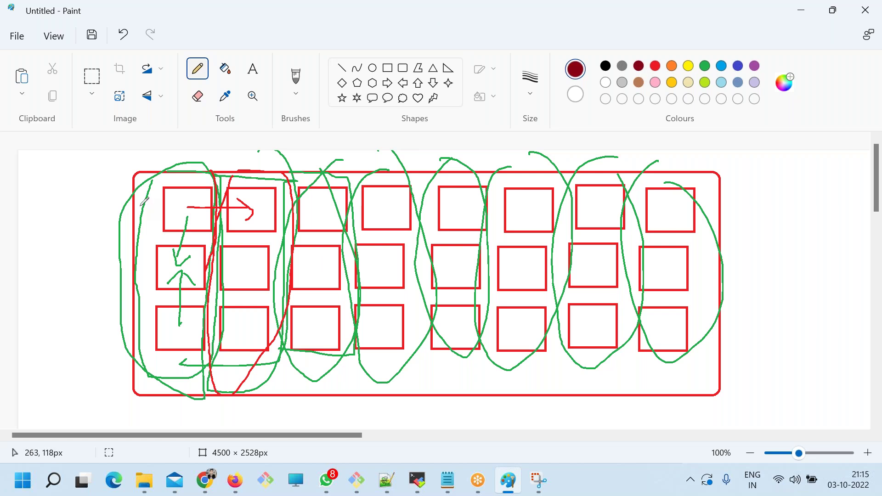
pyautogui.moveTo(148, 210); pyautogui.dragTo(107, 189)
pyautogui.moveTo(271, 197); pyautogui.dragTo(266, 153)
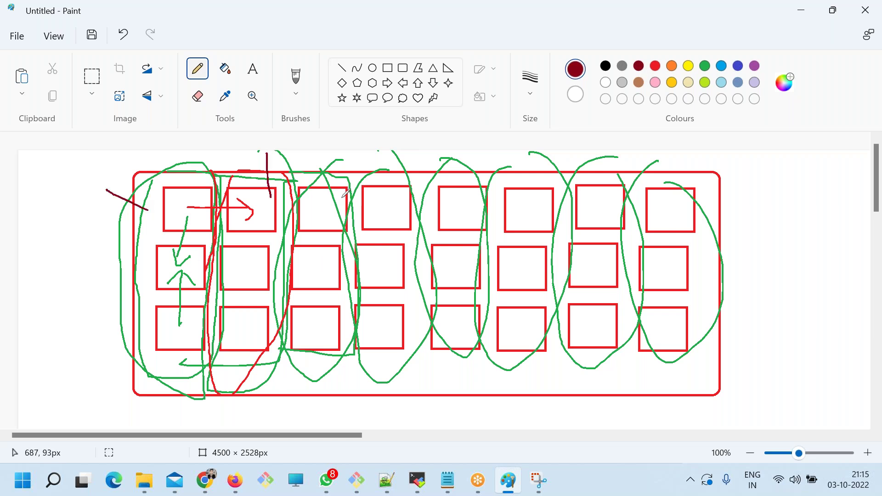
pyautogui.moveTo(332, 178); pyautogui.dragTo(340, 151)
pyautogui.moveTo(392, 198); pyautogui.dragTo(396, 151)
pyautogui.click(465, 190)
pyautogui.moveTo(467, 183); pyautogui.dragTo(485, 151)
# Loop the first column's boxes in dark red and handwrite the label "VPC" with underlining strokes beside it.
pyautogui.moveTo(192, 203)
pyautogui.mouseDown()
pyautogui.moveTo(151, 304)
pyautogui.moveTo(195, 249)
pyautogui.moveTo(158, 239)
pyautogui.moveTo(160, 324)
pyautogui.mouseUp()
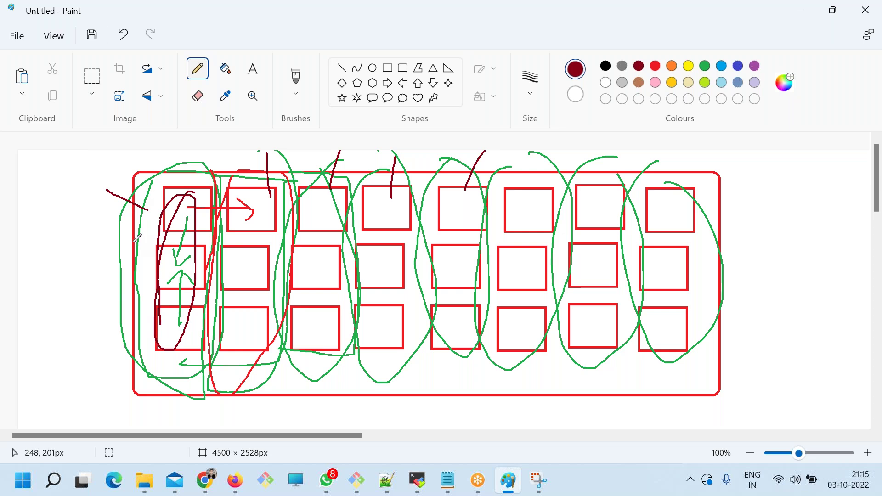
pyautogui.moveTo(128, 252); pyautogui.dragTo(78, 228)
pyautogui.moveTo(47, 196)
pyautogui.mouseDown()
pyautogui.moveTo(56, 229)
pyautogui.moveTo(69, 185)
pyautogui.moveTo(85, 228)
pyautogui.mouseUp()
pyautogui.moveTo(85, 178); pyautogui.dragTo(87, 191)
pyautogui.moveTo(107, 171)
pyautogui.mouseDown()
pyautogui.moveTo(104, 180)
pyautogui.moveTo(121, 191)
pyautogui.mouseUp()
pyautogui.moveTo(57, 239); pyautogui.dragTo(121, 205)
pyautogui.moveTo(84, 246); pyautogui.dragTo(125, 227)
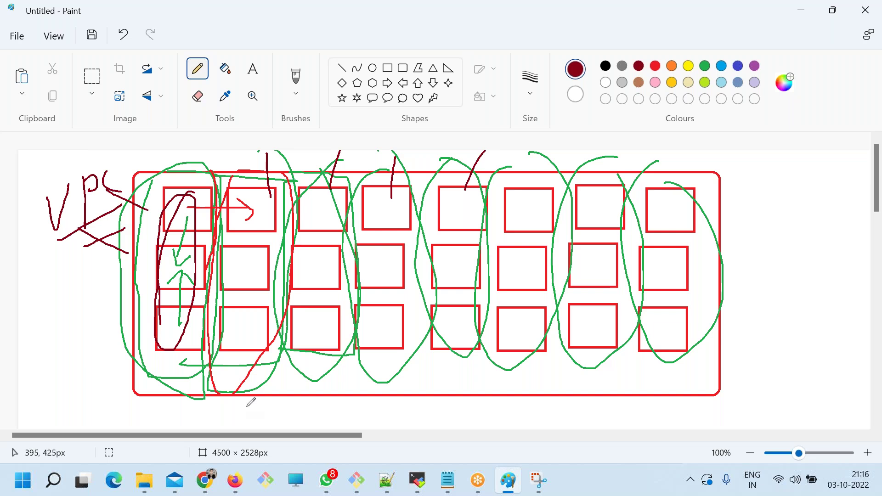
# Switch to dsdadad.txt in Notepad, add an indented "VPC" line under "2 NETWORKING", save the file, and highlight the new entry.
pyautogui.click(446, 481)
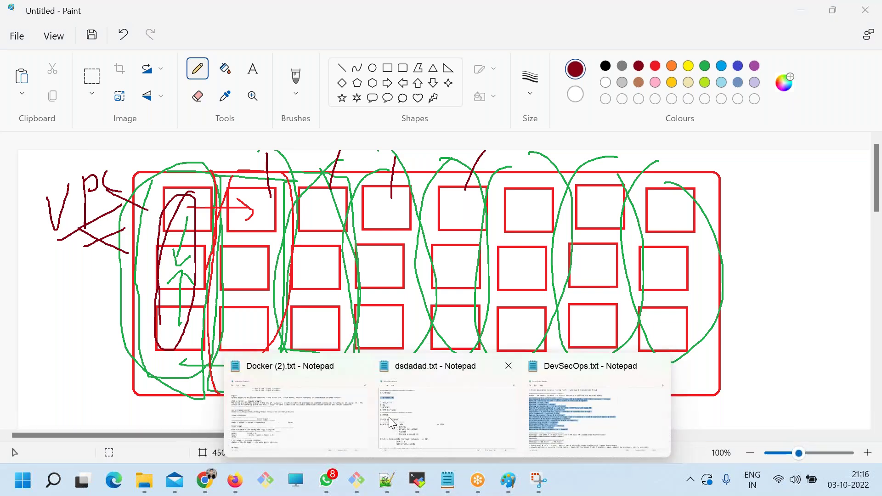
pyautogui.click(388, 423)
pyautogui.click(173, 209)
pyautogui.click(126, 126)
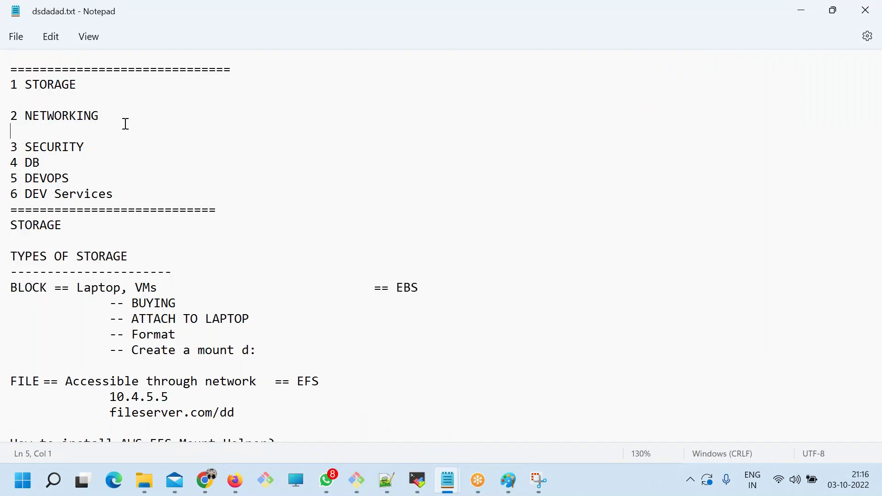
pyautogui.write('VPC')
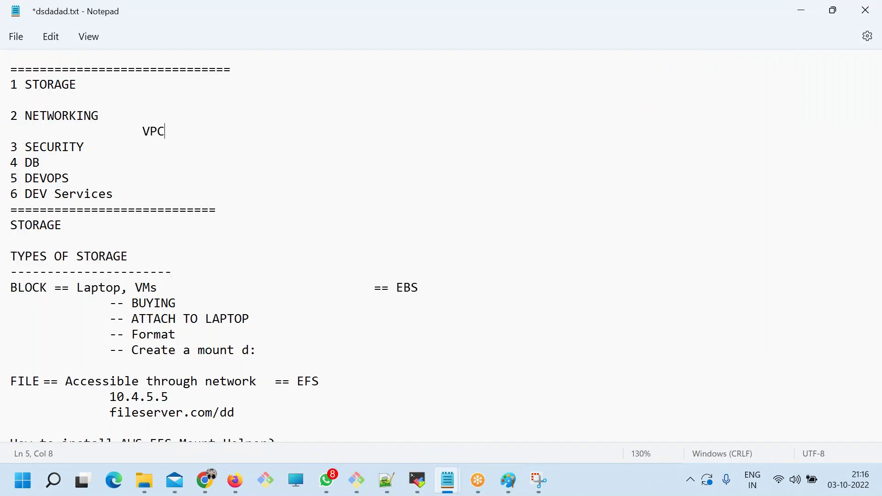
pyautogui.press('Return')
pyautogui.hotkey('ctrl', 's')
pyautogui.moveTo(174, 130); pyautogui.dragTo(139, 127)
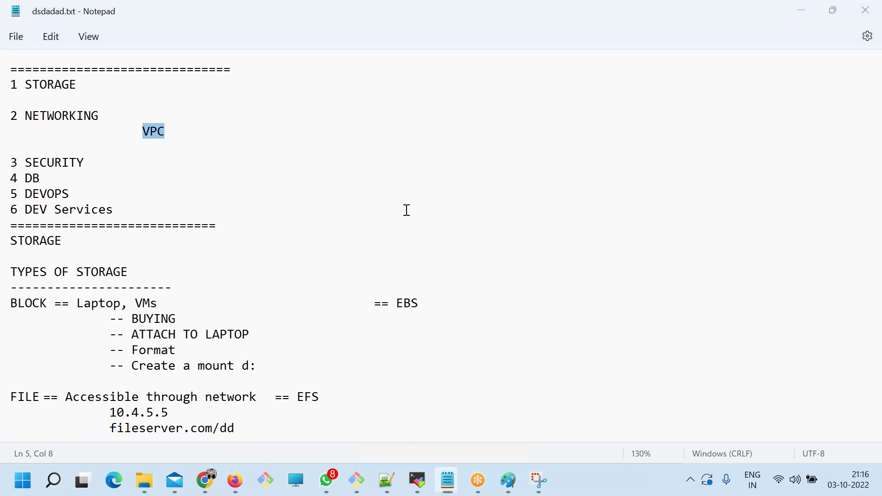
# Launch a new Paint window with a blank canvas, checking back against the Notepad notes.
pyautogui.press('super+r')
pyautogui.press('Return')
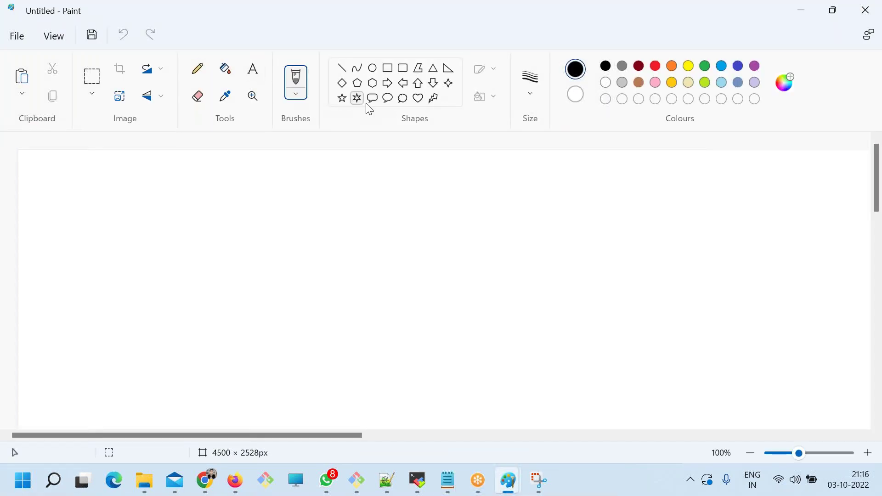
pyautogui.click(386, 73)
pyautogui.hotkey('alt', 'Tab')
pyautogui.click(167, 122)
pyautogui.hotkey('alt', 'Tab')
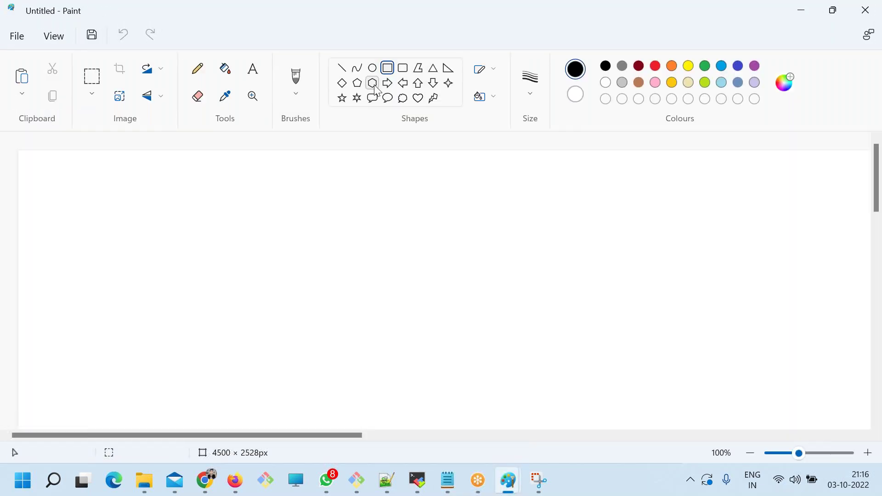
pyautogui.hotkey('alt', 'Tab')
pyautogui.hotkey('alt', 'Tab')
# Pencil a large black frame with a smaller rectangle inside using a thicker line, and set the drawing colour to red.
pyautogui.click(208, 69)
pyautogui.moveTo(130, 175)
pyautogui.mouseDown()
pyautogui.moveTo(121, 367)
pyautogui.moveTo(235, 394)
pyautogui.mouseUp()
pyautogui.click(530, 82)
pyautogui.click(544, 217)
pyautogui.moveTo(118, 178)
pyautogui.mouseDown()
pyautogui.moveTo(409, 426)
pyautogui.moveTo(742, 405)
pyautogui.moveTo(711, 174)
pyautogui.moveTo(126, 176)
pyautogui.mouseUp()
pyautogui.moveTo(268, 220)
pyautogui.mouseDown()
pyautogui.moveTo(265, 296)
pyautogui.moveTo(510, 379)
pyautogui.moveTo(649, 239)
pyautogui.moveTo(350, 218)
pyautogui.moveTo(259, 222)
pyautogui.mouseUp()
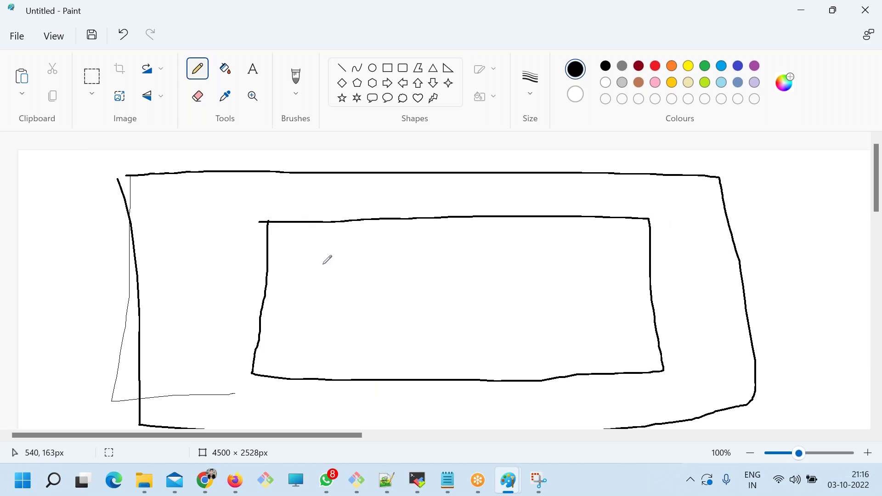
pyautogui.click(655, 66)
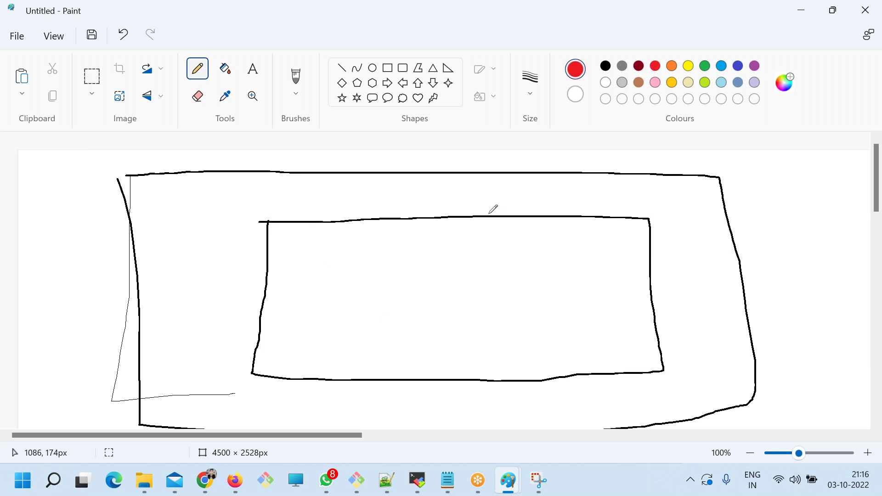
# Split the inner rectangle with a red vertical line and handwrite an "S" with a short stroke above it in each half.
pyautogui.moveTo(462, 216); pyautogui.dragTo(450, 376)
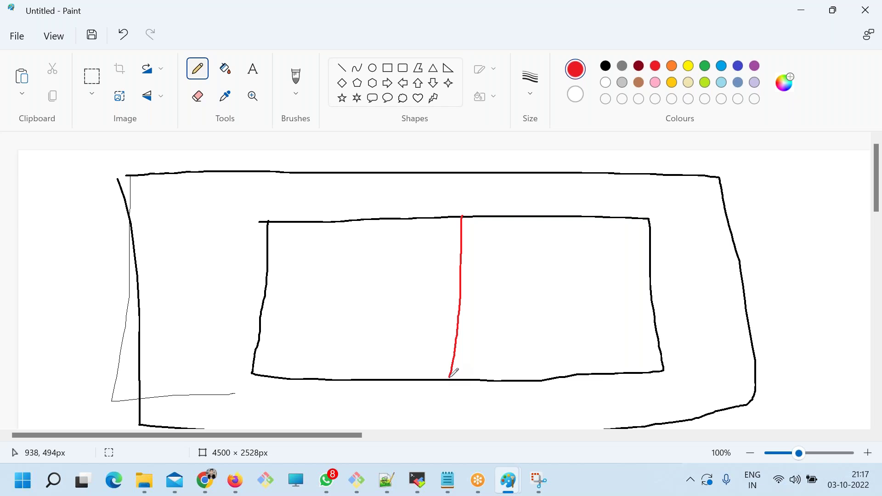
pyautogui.moveTo(353, 286)
pyautogui.mouseDown()
pyautogui.moveTo(338, 297)
pyautogui.moveTo(331, 324)
pyautogui.mouseUp()
pyautogui.moveTo(558, 273)
pyautogui.mouseDown()
pyautogui.moveTo(544, 299)
pyautogui.moveTo(518, 309)
pyautogui.mouseUp()
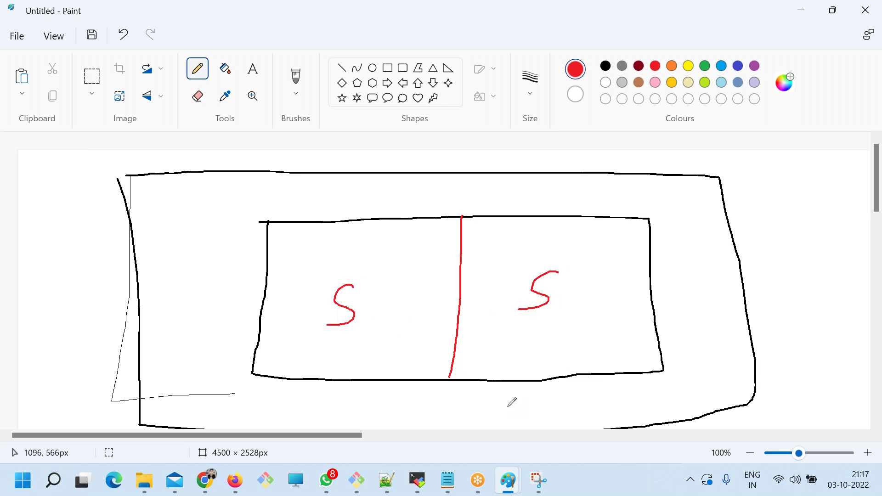
pyautogui.moveTo(339, 263); pyautogui.dragTo(344, 286)
pyautogui.moveTo(546, 277); pyautogui.dragTo(541, 250)
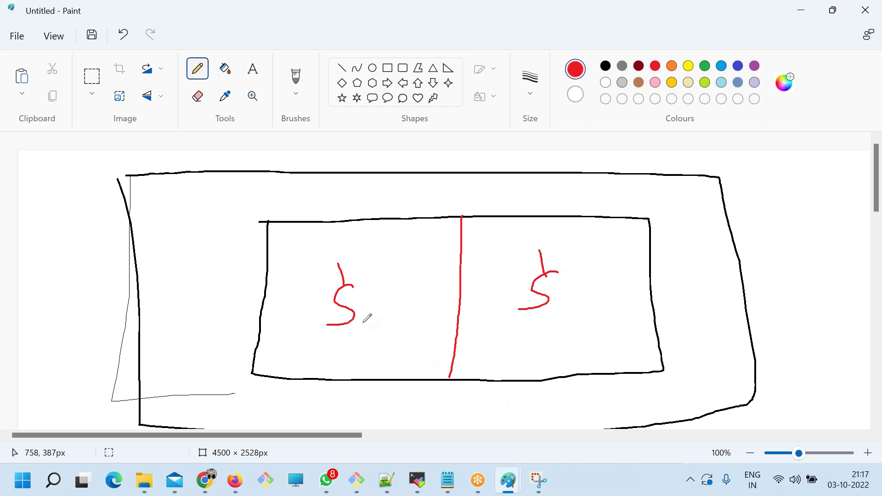
# Outline the inner rectangle in red, circle both S marks, and draw another shape in each half joined by lines across the divider.
pyautogui.moveTo(418, 221)
pyautogui.mouseDown()
pyautogui.moveTo(308, 220)
pyautogui.moveTo(270, 232)
pyautogui.moveTo(248, 375)
pyautogui.moveTo(555, 379)
pyautogui.moveTo(671, 361)
pyautogui.moveTo(652, 205)
pyautogui.moveTo(394, 220)
pyautogui.mouseUp()
pyautogui.moveTo(344, 277)
pyautogui.mouseDown()
pyautogui.moveTo(359, 302)
pyautogui.moveTo(359, 288)
pyautogui.mouseUp()
pyautogui.moveTo(554, 263); pyautogui.dragTo(567, 261)
pyautogui.moveTo(372, 270)
pyautogui.mouseDown()
pyautogui.moveTo(420, 289)
pyautogui.moveTo(384, 279)
pyautogui.mouseUp()
pyautogui.moveTo(534, 322)
pyautogui.mouseDown()
pyautogui.moveTo(575, 319)
pyautogui.moveTo(553, 331)
pyautogui.mouseUp()
pyautogui.moveTo(545, 342); pyautogui.dragTo(549, 344)
pyautogui.moveTo(499, 326)
pyautogui.mouseDown()
pyautogui.moveTo(390, 293)
pyautogui.moveTo(474, 298)
pyautogui.moveTo(484, 317)
pyautogui.mouseUp()
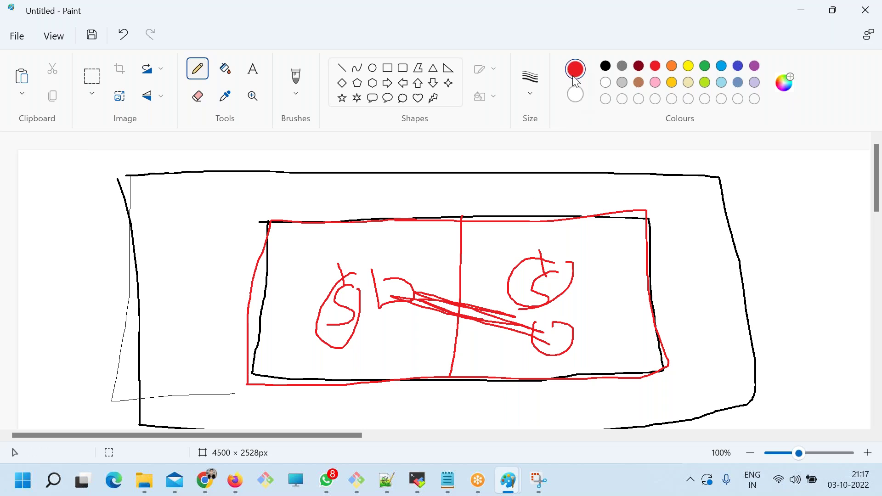
# Retrace the inner rectangle in red and draw a long arrow from outside the frame to its upper-left corner.
pyautogui.moveTo(281, 222)
pyautogui.mouseDown()
pyautogui.moveTo(257, 347)
pyautogui.moveTo(514, 385)
pyautogui.moveTo(669, 315)
pyautogui.moveTo(624, 212)
pyautogui.moveTo(356, 228)
pyautogui.mouseUp()
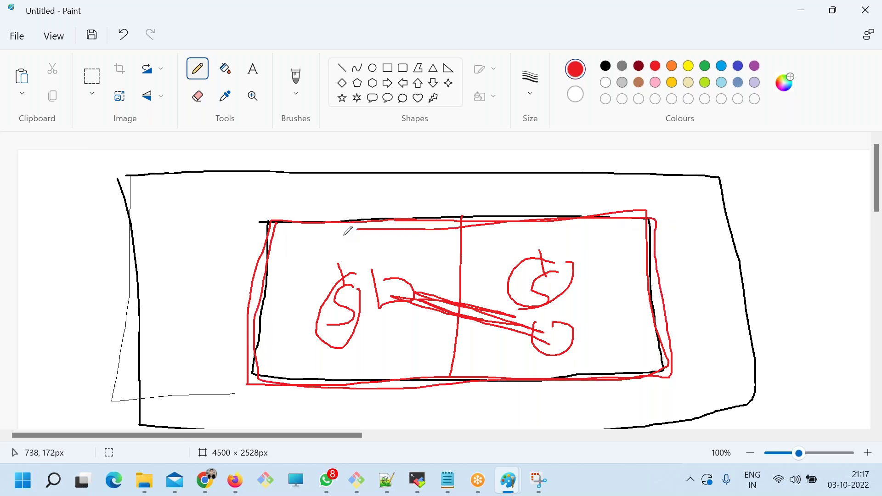
pyautogui.moveTo(46, 156)
pyautogui.mouseDown()
pyautogui.moveTo(283, 245)
pyautogui.moveTo(226, 253)
pyautogui.mouseUp()
pyautogui.moveTo(245, 210); pyautogui.dragTo(230, 250)
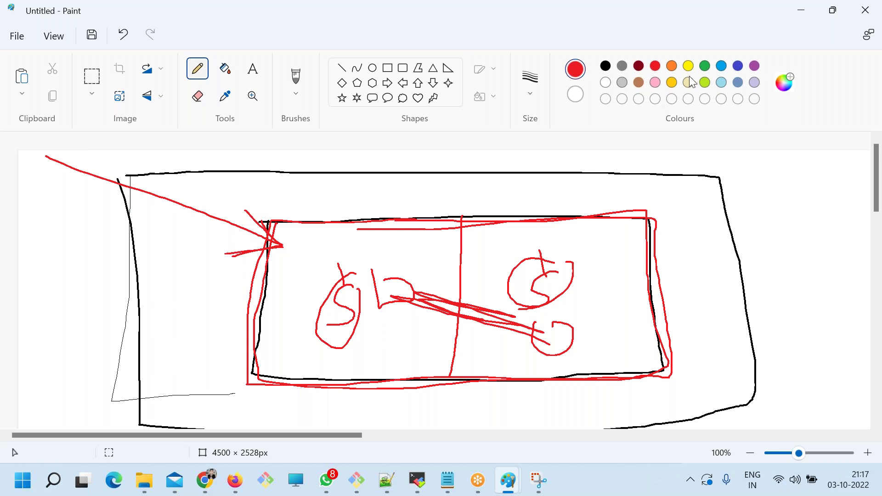
# Handwrite "IGW" in green inside an oval above the inner rectangle and draw an arrow from it down to the left S.
pyautogui.click(704, 66)
pyautogui.moveTo(277, 188)
pyautogui.mouseDown()
pyautogui.moveTo(275, 223)
pyautogui.moveTo(277, 202)
pyautogui.moveTo(316, 212)
pyautogui.moveTo(340, 202)
pyautogui.moveTo(271, 188)
pyautogui.moveTo(370, 209)
pyautogui.moveTo(305, 176)
pyautogui.moveTo(255, 214)
pyautogui.moveTo(376, 201)
pyautogui.moveTo(342, 182)
pyautogui.mouseUp()
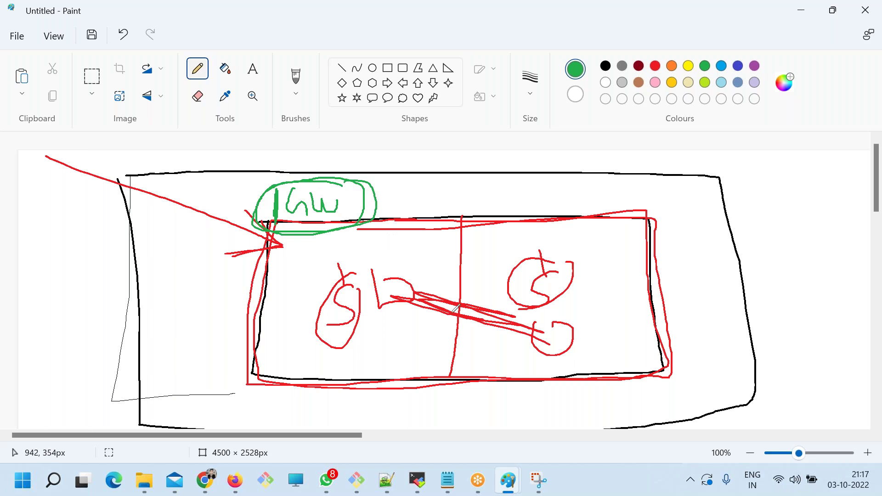
pyautogui.moveTo(328, 224)
pyautogui.mouseDown()
pyautogui.moveTo(352, 300)
pyautogui.moveTo(358, 285)
pyautogui.mouseUp()
pyautogui.moveTo(362, 212)
pyautogui.mouseDown()
pyautogui.moveTo(502, 295)
pyautogui.moveTo(518, 329)
pyautogui.moveTo(547, 317)
pyautogui.mouseUp()
pyautogui.moveTo(379, 356); pyautogui.dragTo(408, 335)
pyautogui.moveTo(464, 359); pyautogui.dragTo(490, 334)
pyautogui.hotkey('ctrl', 'z')
pyautogui.moveTo(496, 276)
pyautogui.mouseDown()
pyautogui.moveTo(479, 309)
pyautogui.moveTo(506, 304)
pyautogui.mouseUp()
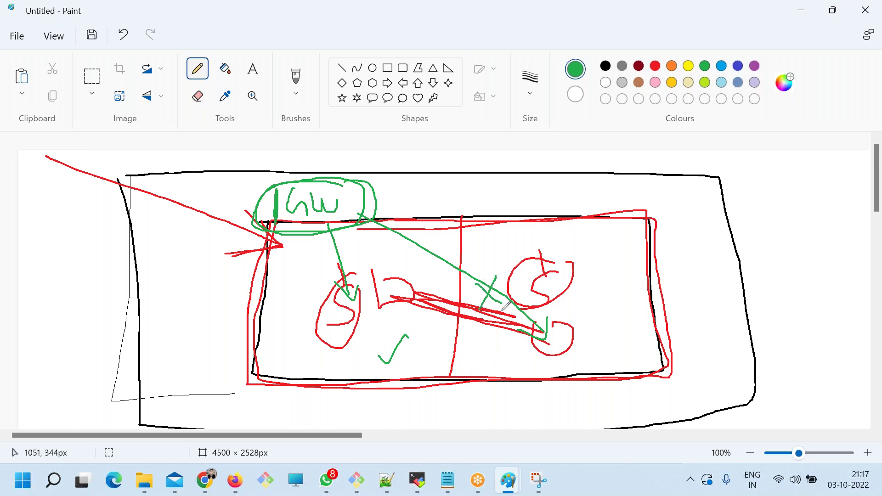
pyautogui.hotkey('ctrl', 'z')
pyautogui.hotkey('ctrl', 'z')
pyautogui.hotkey('ctrl', 'z')
pyautogui.hotkey('ctrl', 'z')
pyautogui.hotkey('ctrl', 'z')
# Handwrite a looped "RT" in green beside the IGW label and circle it in indigo.
pyautogui.moveTo(348, 227)
pyautogui.mouseDown()
pyautogui.moveTo(349, 249)
pyautogui.moveTo(361, 224)
pyautogui.moveTo(379, 249)
pyautogui.mouseUp()
pyautogui.moveTo(380, 219)
pyautogui.mouseDown()
pyautogui.moveTo(408, 206)
pyautogui.moveTo(349, 220)
pyautogui.moveTo(407, 227)
pyautogui.moveTo(399, 202)
pyautogui.moveTo(325, 233)
pyautogui.moveTo(416, 232)
pyautogui.moveTo(386, 205)
pyautogui.mouseUp()
pyautogui.click(738, 66)
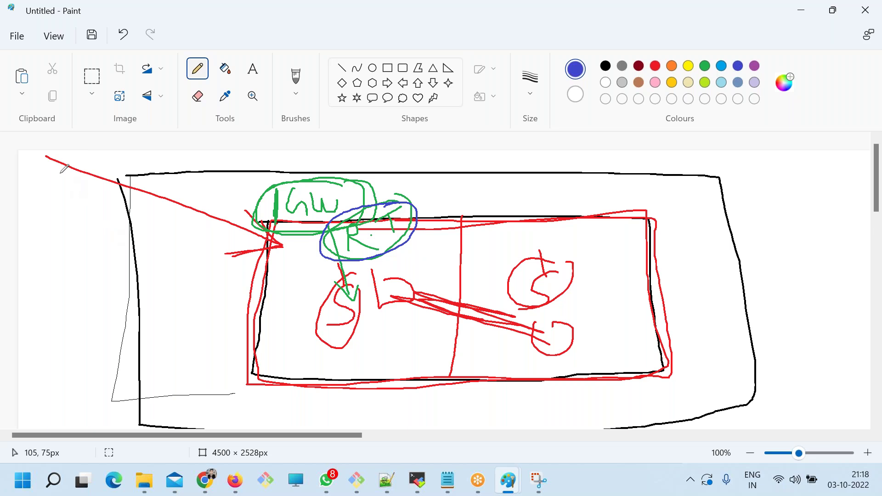
# Draw indigo arrows from outside the frame to IGW, on to RT and across to the right S, and mark that last path.
pyautogui.moveTo(50, 163)
pyautogui.mouseDown()
pyautogui.moveTo(267, 204)
pyautogui.moveTo(225, 225)
pyautogui.mouseUp()
pyautogui.moveTo(299, 193)
pyautogui.mouseDown()
pyautogui.moveTo(317, 219)
pyautogui.moveTo(294, 187)
pyautogui.moveTo(344, 229)
pyautogui.moveTo(327, 219)
pyautogui.moveTo(351, 227)
pyautogui.moveTo(395, 208)
pyautogui.mouseUp()
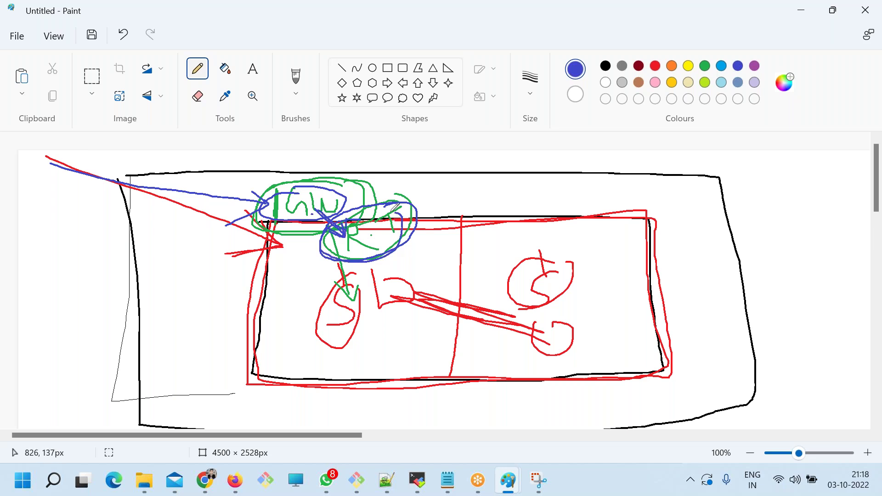
pyautogui.moveTo(355, 244)
pyautogui.mouseDown()
pyautogui.moveTo(376, 289)
pyautogui.moveTo(508, 282)
pyautogui.mouseUp()
pyautogui.moveTo(494, 256)
pyautogui.mouseDown()
pyautogui.moveTo(500, 270)
pyautogui.moveTo(482, 295)
pyautogui.mouseUp()
pyautogui.moveTo(455, 249); pyautogui.dragTo(434, 281)
pyautogui.moveTo(418, 250); pyautogui.dragTo(441, 282)
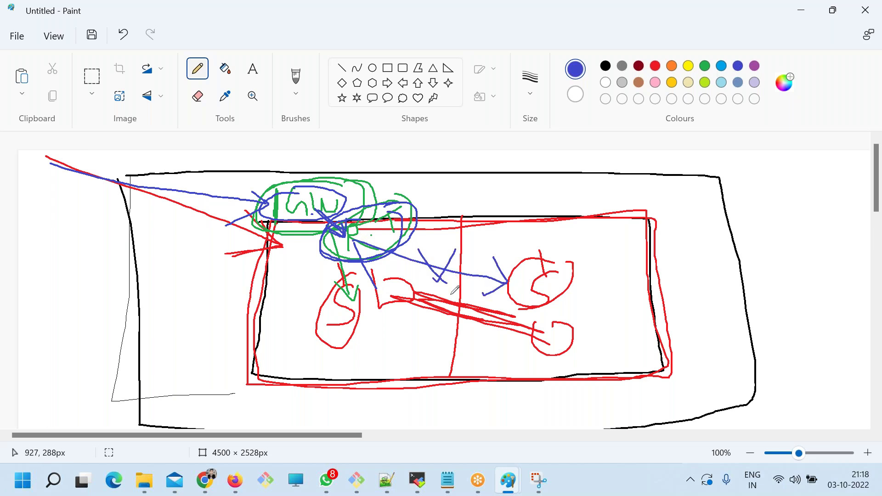
# Frame the right half in indigo with a leader to a "Pvt Ne" label, and lead a line from the left half to a "Pub" label.
pyautogui.moveTo(532, 238)
pyautogui.mouseDown()
pyautogui.moveTo(473, 239)
pyautogui.moveTo(471, 350)
pyautogui.moveTo(623, 355)
pyautogui.moveTo(611, 232)
pyautogui.moveTo(471, 230)
pyautogui.moveTo(464, 332)
pyautogui.moveTo(572, 338)
pyautogui.mouseUp()
pyautogui.moveTo(572, 253)
pyautogui.mouseDown()
pyautogui.moveTo(609, 174)
pyautogui.moveTo(618, 198)
pyautogui.moveTo(628, 164)
pyautogui.moveTo(634, 179)
pyautogui.moveTo(659, 182)
pyautogui.moveTo(665, 166)
pyautogui.moveTo(689, 180)
pyautogui.mouseUp()
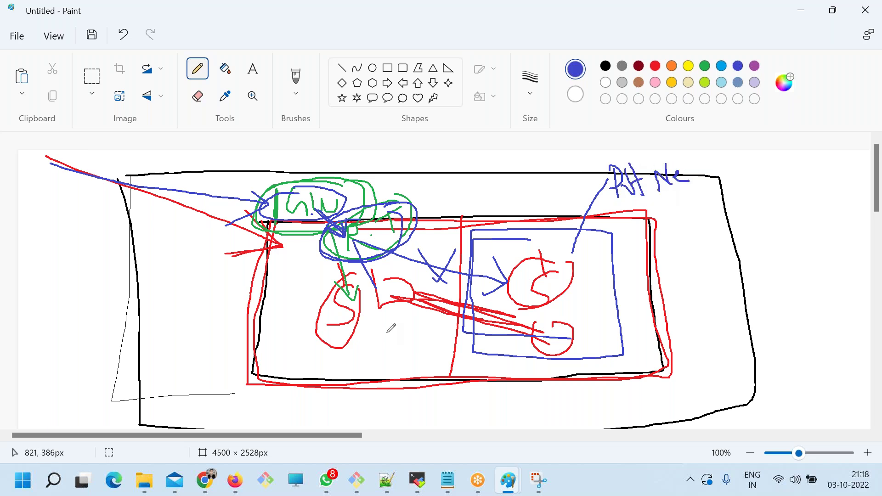
pyautogui.moveTo(368, 242)
pyautogui.mouseDown()
pyautogui.moveTo(397, 288)
pyautogui.moveTo(173, 366)
pyautogui.mouseUp()
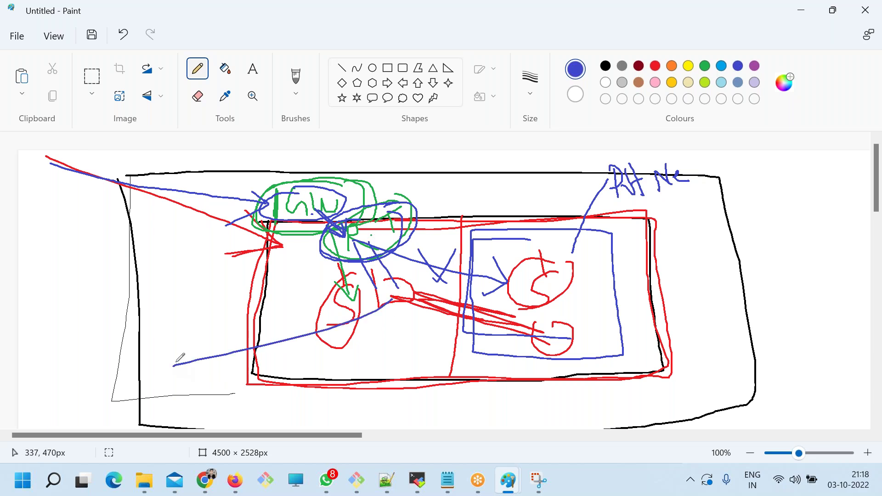
pyautogui.moveTo(131, 339)
pyautogui.mouseDown()
pyautogui.moveTo(124, 375)
pyautogui.moveTo(133, 356)
pyautogui.moveTo(159, 361)
pyautogui.mouseUp()
pyautogui.moveTo(156, 325)
pyautogui.mouseDown()
pyautogui.moveTo(161, 361)
pyautogui.moveTo(195, 341)
pyautogui.mouseUp()
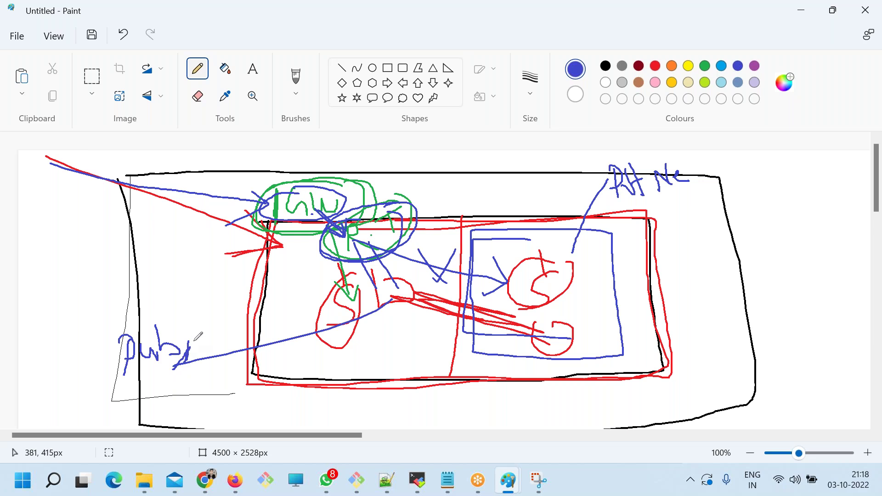
# Circle the second shape in each half in indigo and connect the two with a line across the divider.
pyautogui.moveTo(633, 227); pyautogui.dragTo(664, 204)
pyautogui.moveTo(540, 321); pyautogui.dragTo(554, 320)
pyautogui.moveTo(387, 273)
pyautogui.mouseDown()
pyautogui.moveTo(383, 314)
pyautogui.moveTo(415, 305)
pyautogui.moveTo(565, 333)
pyautogui.moveTo(549, 360)
pyautogui.moveTo(563, 321)
pyautogui.mouseUp()
pyautogui.moveTo(390, 289); pyautogui.dragTo(400, 312)
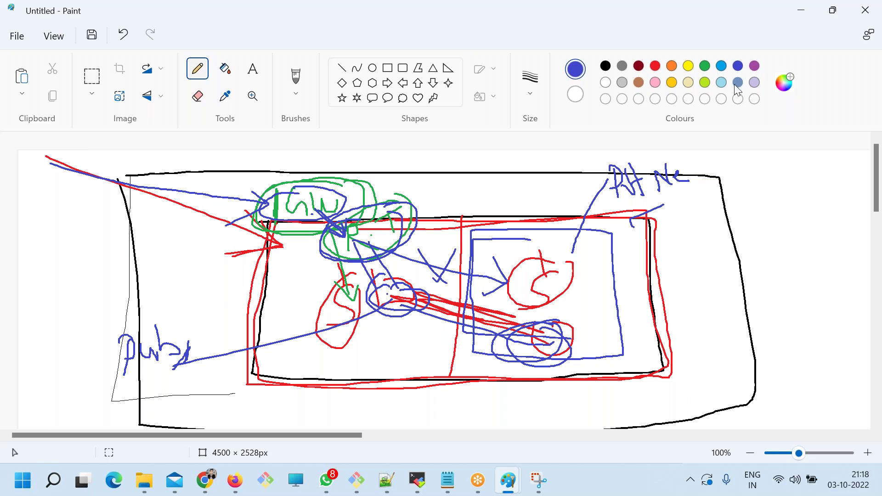
# Draw a light blue box labelled "W" in the left half and one labelled "D" at the right edge of the inner rectangle.
pyautogui.click(721, 66)
pyautogui.moveTo(381, 326)
pyautogui.mouseDown()
pyautogui.moveTo(443, 354)
pyautogui.moveTo(388, 324)
pyautogui.mouseUp()
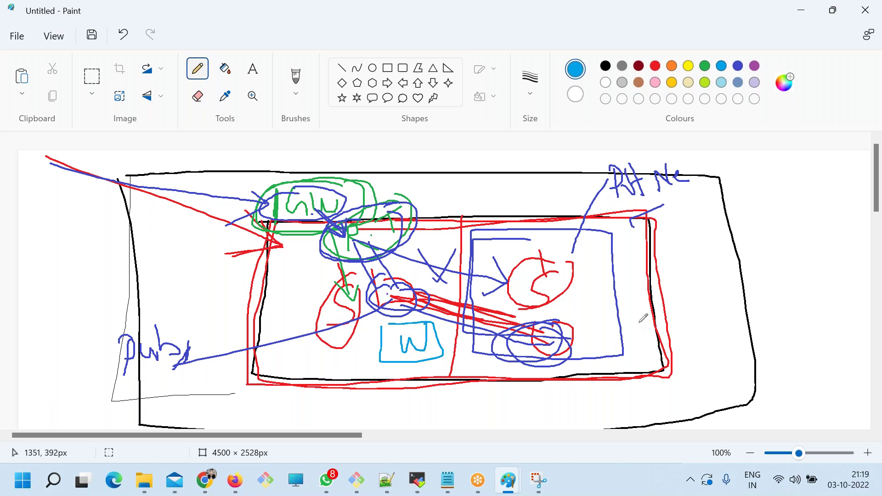
pyautogui.moveTo(623, 278)
pyautogui.mouseDown()
pyautogui.moveTo(644, 321)
pyautogui.moveTo(636, 269)
pyautogui.moveTo(625, 318)
pyautogui.mouseUp()
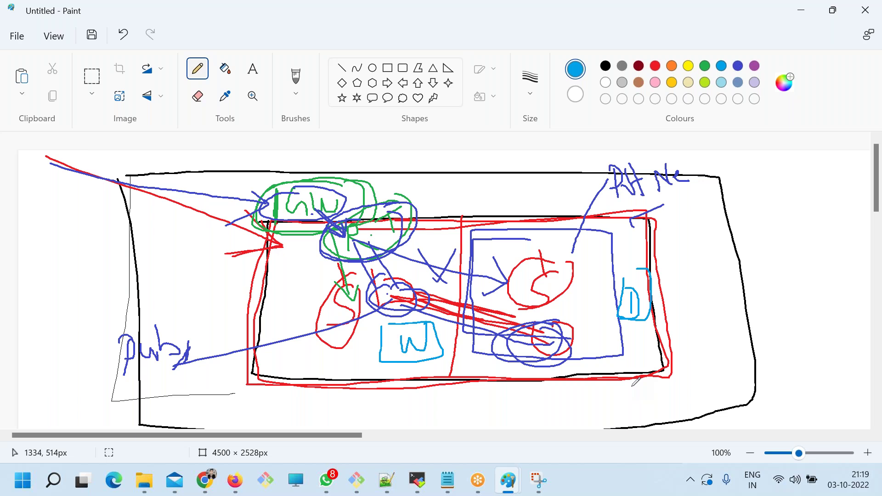
pyautogui.moveTo(639, 271)
pyautogui.mouseDown()
pyautogui.moveTo(625, 317)
pyautogui.moveTo(648, 322)
pyautogui.moveTo(625, 270)
pyautogui.mouseUp()
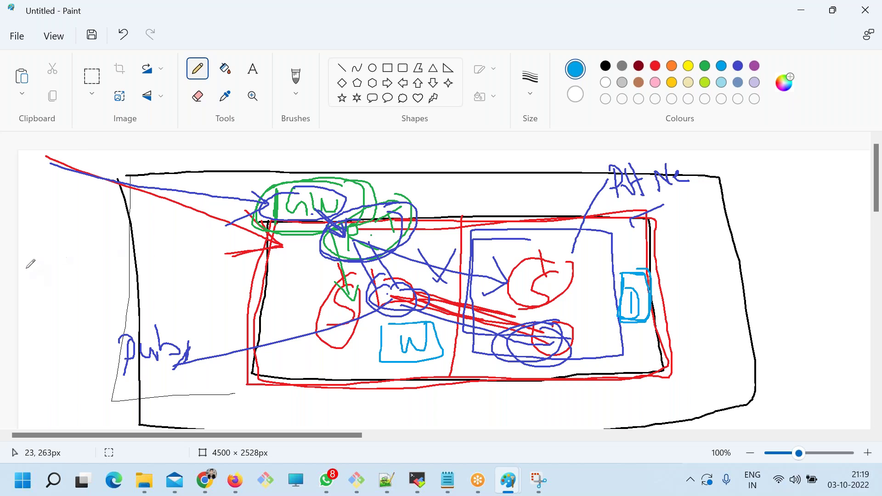
# Handwrite a light blue "W → P → D" flow with letters above it outside the frame, adding red arrows and loops around its parts.
pyautogui.moveTo(26, 256)
pyautogui.mouseDown()
pyautogui.moveTo(50, 271)
pyautogui.moveTo(65, 239)
pyautogui.moveTo(80, 256)
pyautogui.moveTo(66, 226)
pyautogui.moveTo(73, 214)
pyautogui.moveTo(99, 244)
pyautogui.moveTo(110, 240)
pyautogui.moveTo(109, 251)
pyautogui.mouseUp()
pyautogui.moveTo(105, 207)
pyautogui.mouseDown()
pyautogui.moveTo(104, 221)
pyautogui.moveTo(94, 199)
pyautogui.mouseUp()
pyautogui.click(655, 67)
pyautogui.moveTo(38, 360)
pyautogui.mouseDown()
pyautogui.moveTo(27, 331)
pyautogui.moveTo(29, 278)
pyautogui.moveTo(42, 273)
pyautogui.moveTo(41, 292)
pyautogui.mouseUp()
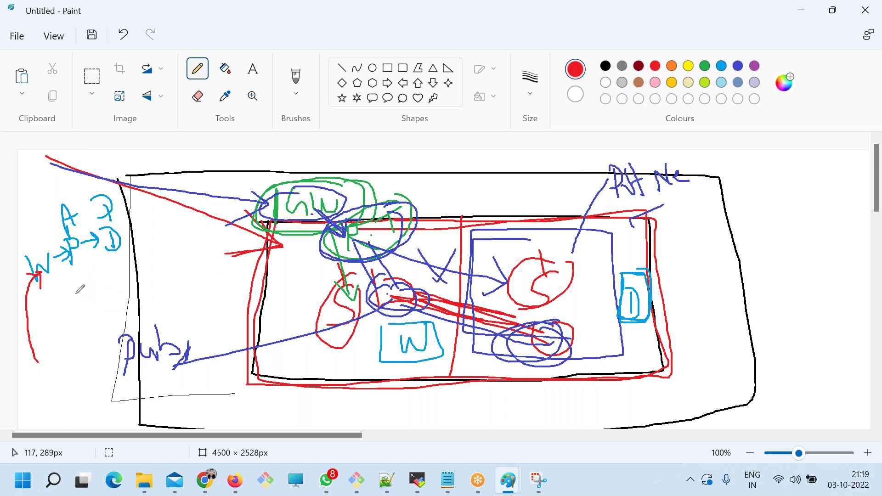
pyautogui.moveTo(45, 284)
pyautogui.mouseDown()
pyautogui.moveTo(72, 284)
pyautogui.moveTo(81, 254)
pyautogui.moveTo(91, 262)
pyautogui.mouseUp()
pyautogui.moveTo(47, 224); pyautogui.dragTo(65, 207)
pyautogui.moveTo(52, 238)
pyautogui.mouseDown()
pyautogui.moveTo(37, 245)
pyautogui.moveTo(32, 282)
pyautogui.moveTo(43, 282)
pyautogui.mouseUp()
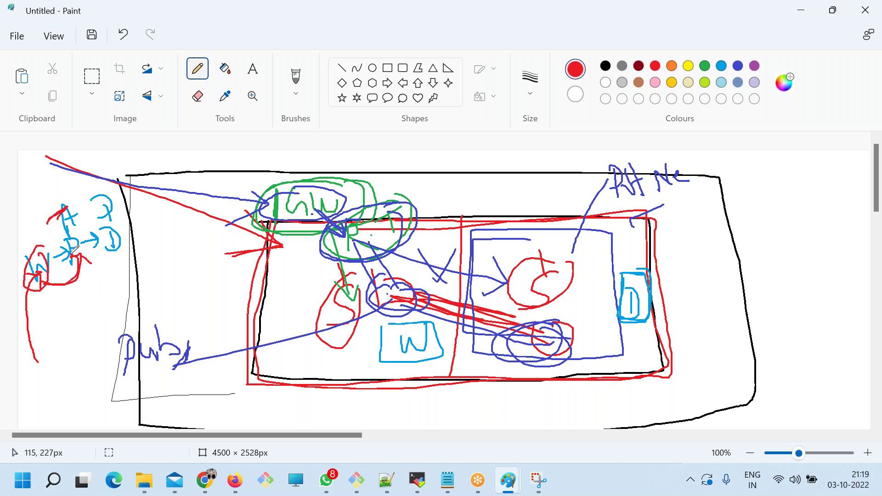
pyautogui.moveTo(81, 252)
pyautogui.mouseDown()
pyautogui.moveTo(105, 271)
pyautogui.moveTo(112, 231)
pyautogui.mouseUp()
pyautogui.moveTo(53, 212)
pyautogui.mouseDown()
pyautogui.moveTo(73, 278)
pyautogui.moveTo(81, 206)
pyautogui.moveTo(95, 245)
pyautogui.moveTo(105, 229)
pyautogui.mouseUp()
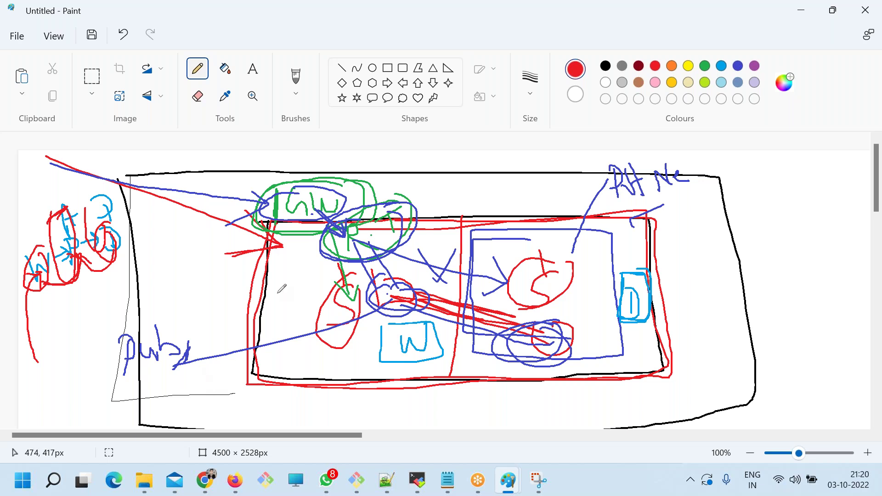
# Sketch a light blue box beside the left S and a partial one beside the circled shape in the right half.
pyautogui.click(722, 68)
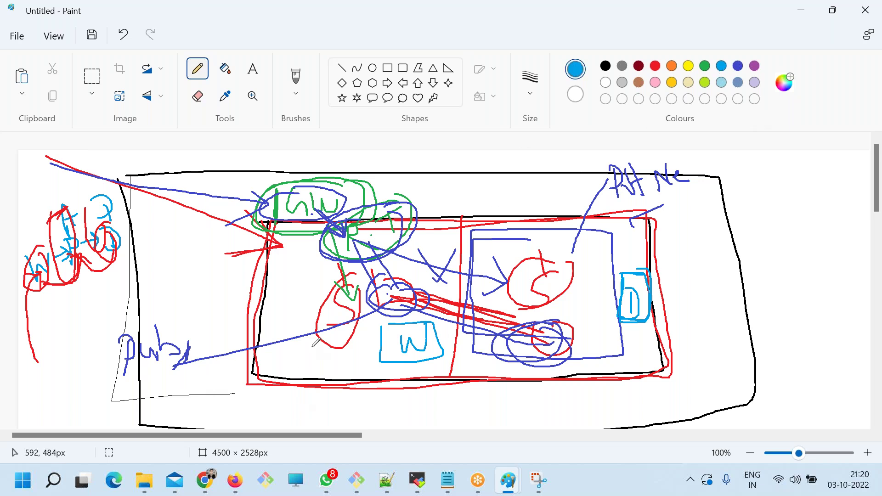
pyautogui.moveTo(282, 282)
pyautogui.mouseDown()
pyautogui.moveTo(329, 298)
pyautogui.moveTo(289, 289)
pyautogui.mouseUp()
pyautogui.moveTo(556, 296)
pyautogui.mouseDown()
pyautogui.moveTo(573, 300)
pyautogui.moveTo(561, 324)
pyautogui.mouseUp()
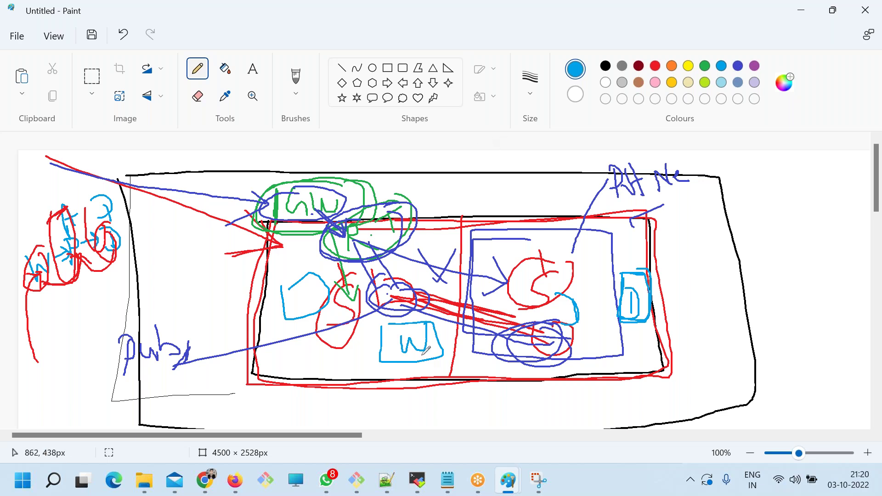
# Switch to dsdadad.txt in Notepad and add an indented "SUBNET" line under "VPC".
pyautogui.click(449, 464)
pyautogui.click(451, 455)
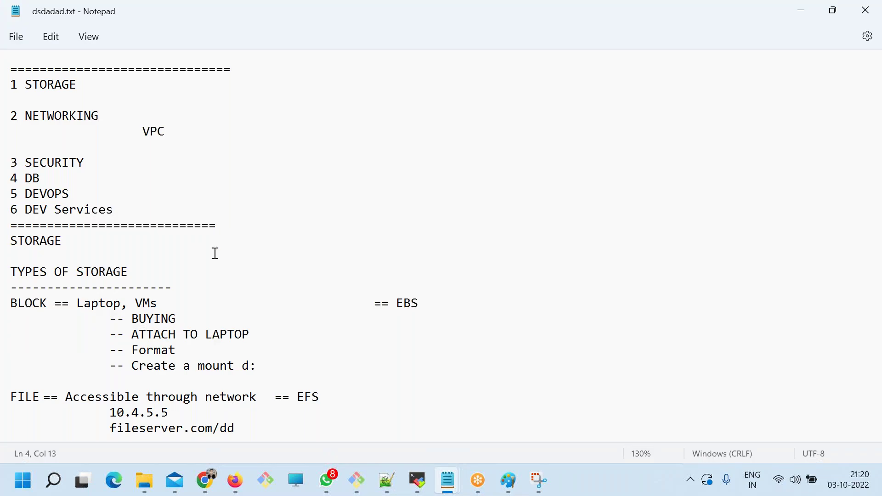
pyautogui.click(196, 134)
pyautogui.press('Return')
pyautogui.press('Tab')
pyautogui.press('Tab')
pyautogui.press('Tab')
pyautogui.press('Tab')
pyautogui.press('Tab')
pyautogui.write('SUBNET')
# Add a "ROUTE TABLE" line below "SUBNET" at the same indent.
pyautogui.press('Return')
pyautogui.press('Tab')
pyautogui.press('Tab')
pyautogui.press('Tab')
pyautogui.press('Tab')
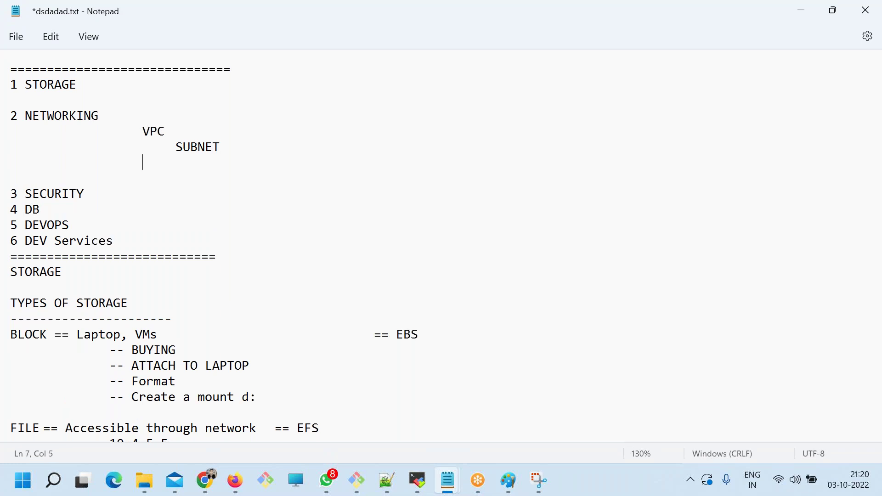
pyautogui.press('Tab')
pyautogui.write('ROUTE TABLE')
# Add an "IGW" line below "ROUTE TABLE", save the file, and highlight the VPC entries.
pyautogui.press('Return')
pyautogui.press('Tab')
pyautogui.press('Tab')
pyautogui.press('Tab')
pyautogui.press('Tab')
pyautogui.press('Tab')
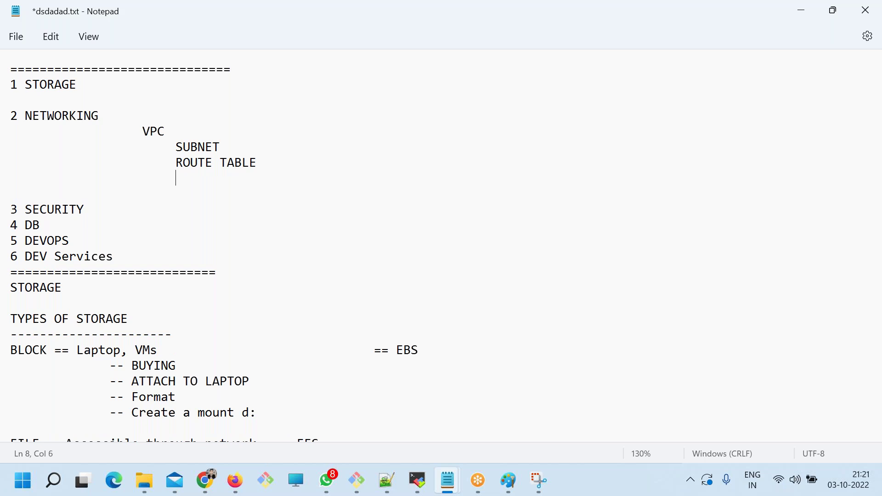
pyautogui.write('IGW')
pyautogui.hotkey('ctrl', 's')
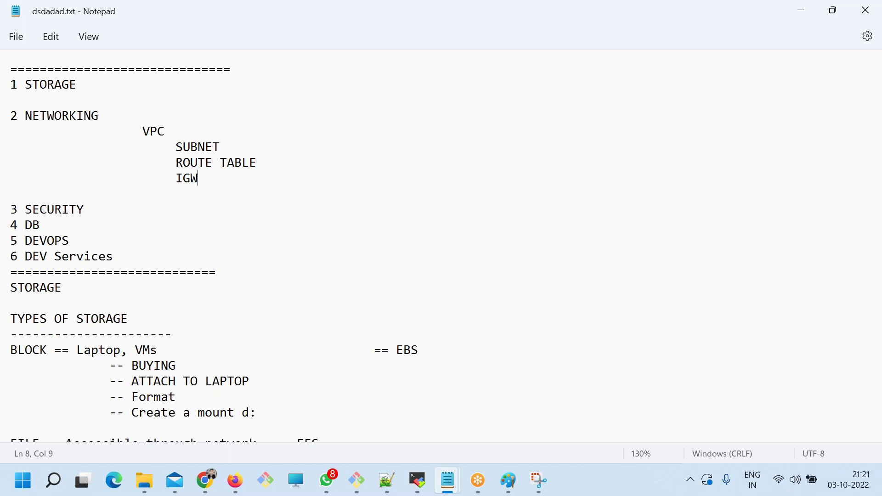
pyautogui.moveTo(233, 180); pyautogui.dragTo(116, 113)
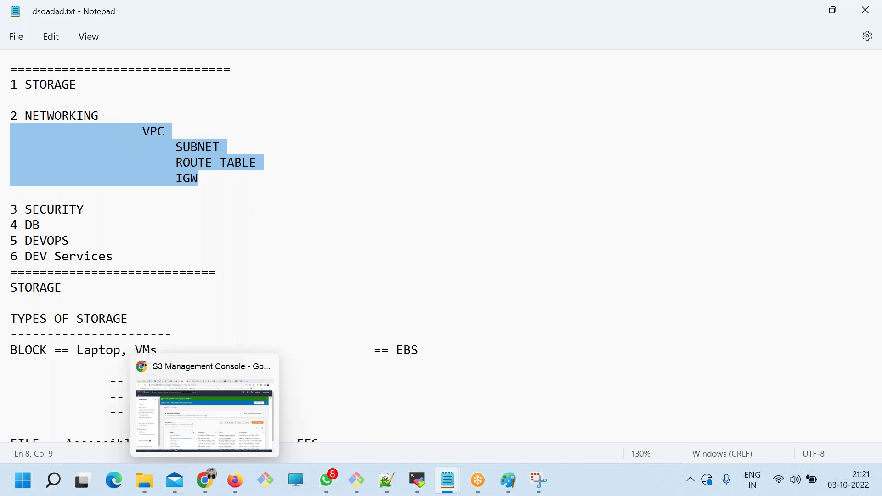
# Switch to the AWS console in Chrome, search the services for "vpc" and open the VPC service.
pyautogui.click(206, 490)
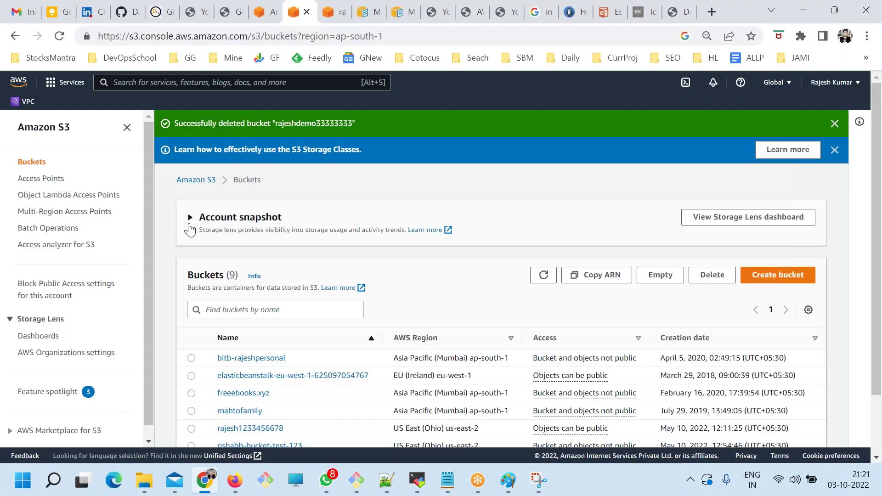
pyautogui.click(112, 82)
pyautogui.write('vpc')
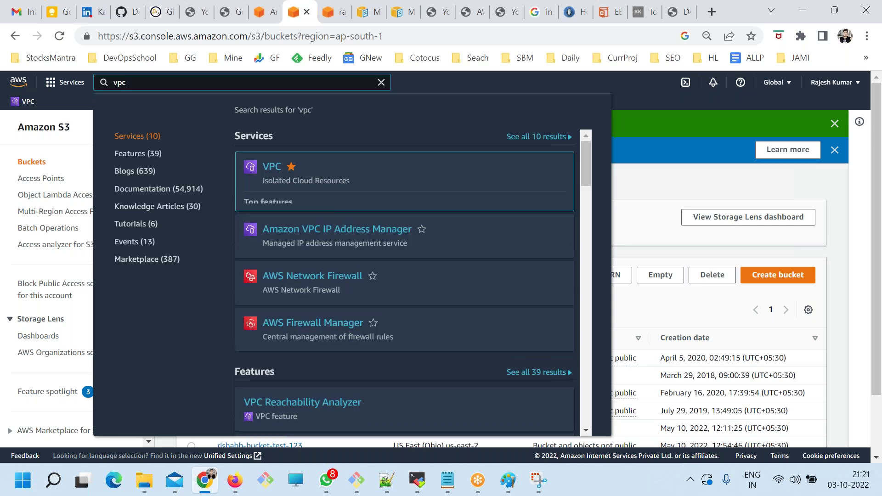
pyautogui.click(274, 170)
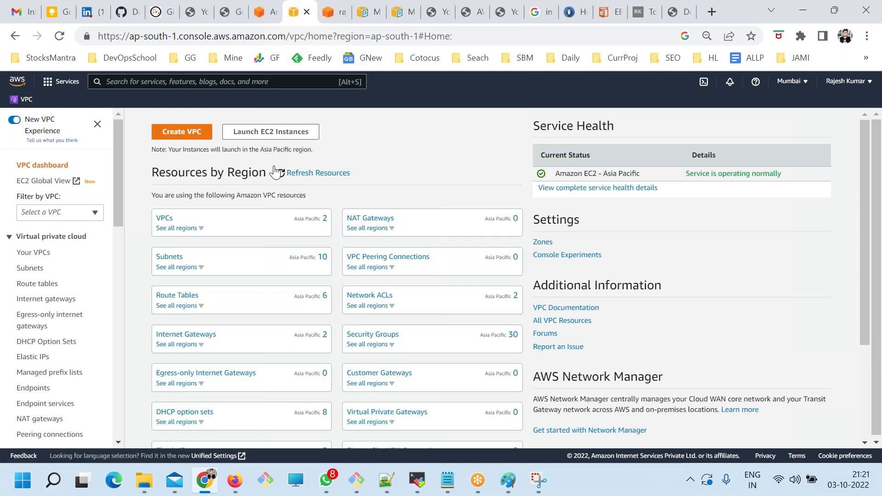
# Switch back to the Notepad notes and review the VPC, SUBNET, ROUTE TABLE and IGW entries by highlighting them.
pyautogui.hotkey('alt', 'Tab')
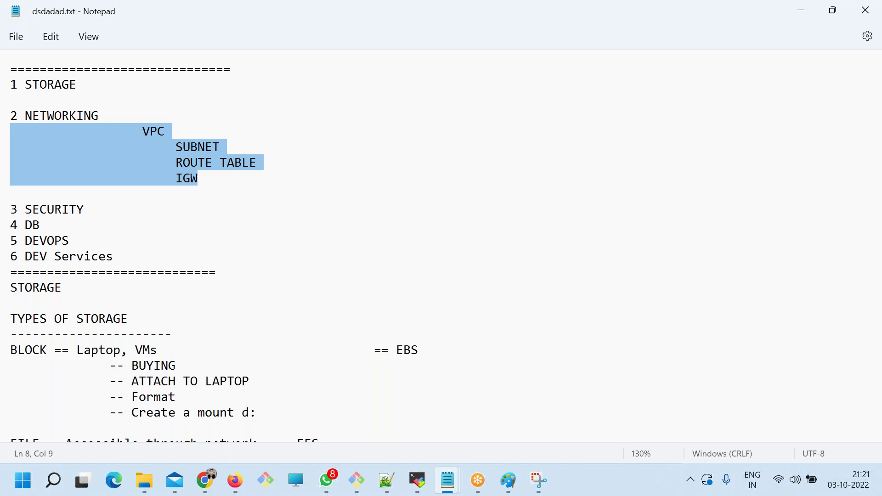
pyautogui.hotkey('alt', 'Tab')
pyautogui.hotkey('alt', 'Tab')
pyautogui.click(228, 186)
pyautogui.moveTo(228, 186); pyautogui.dragTo(94, 135)
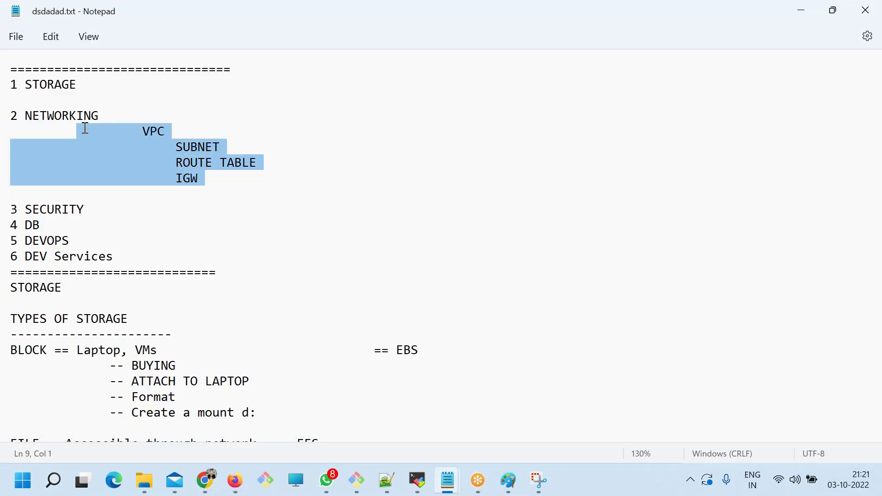
pyautogui.click(198, 168)
# Return to the VPC dashboard in Chrome and open the list of VPCs.
pyautogui.hotkey('alt', 'Tab')
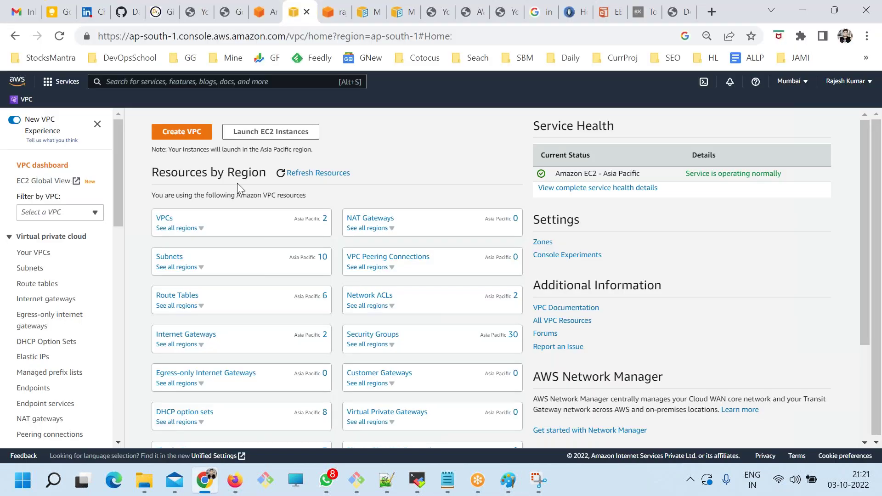
pyautogui.click(161, 219)
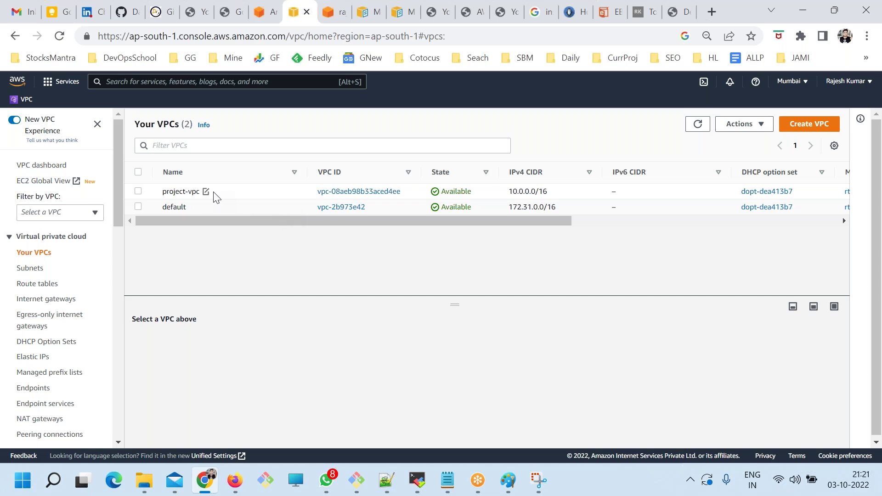
# Delete project-vpc together with its associated resources, confirming the deletion with "delete".
pyautogui.click(138, 191)
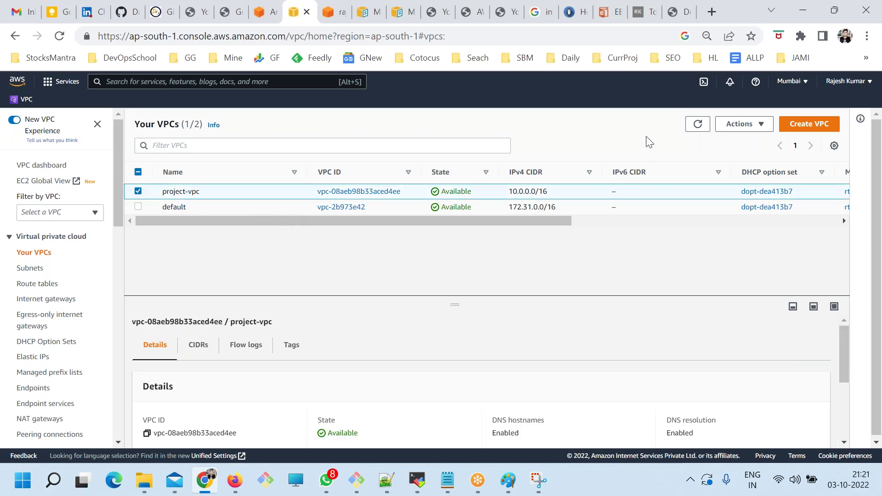
pyautogui.click(744, 124)
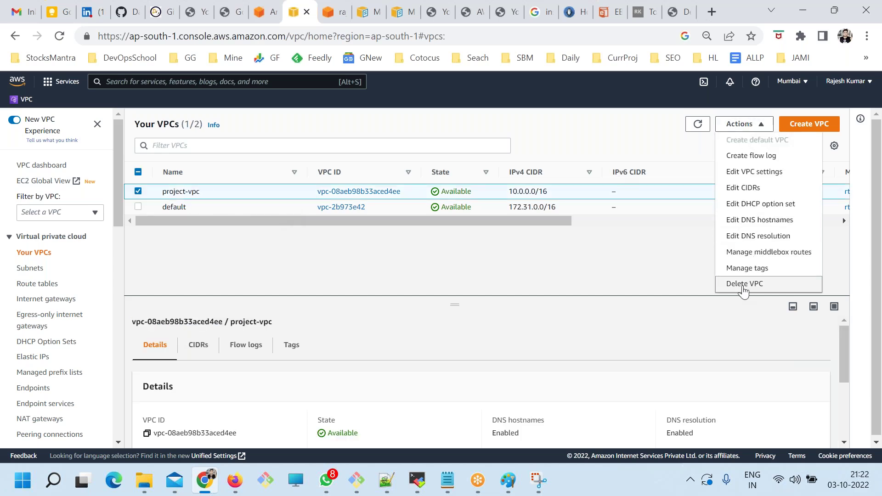
pyautogui.click(744, 284)
pyautogui.scroll(-1, 359, 396)
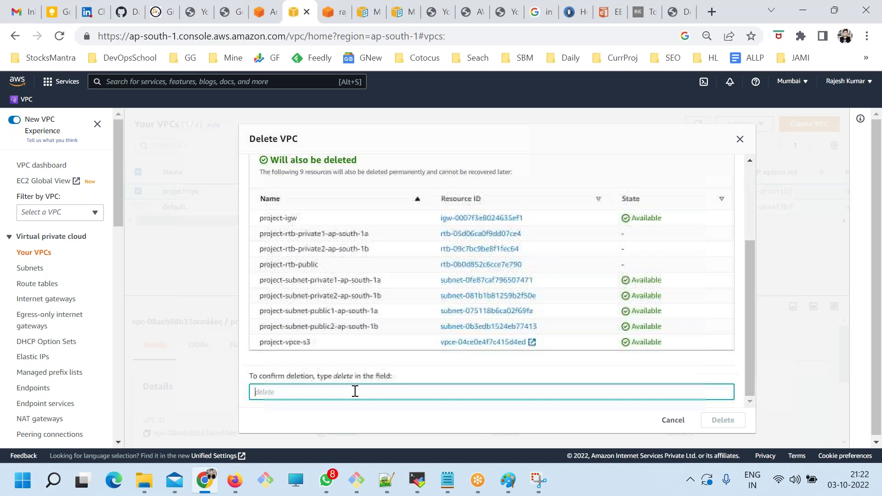
pyautogui.write('delete')
pyautogui.click(723, 421)
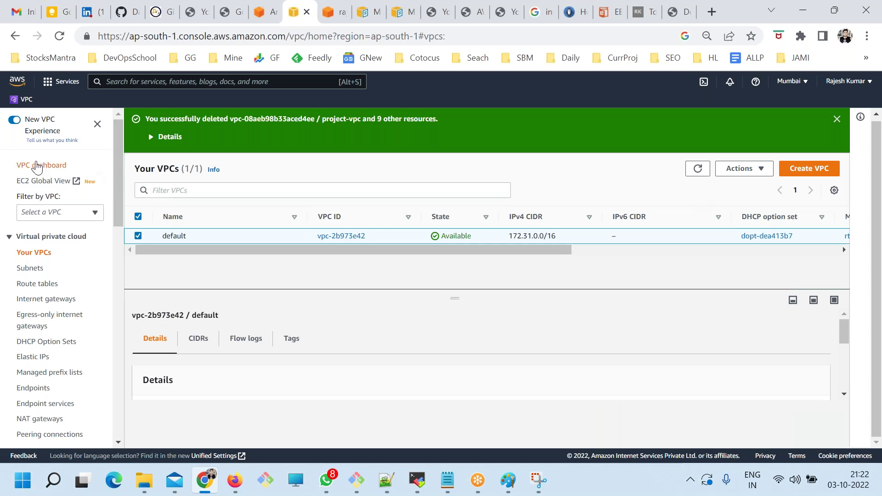
# Go back to the VPC dashboard and start creating a new VPC, showing the "VPC and more" resource settings.
pyautogui.click(36, 166)
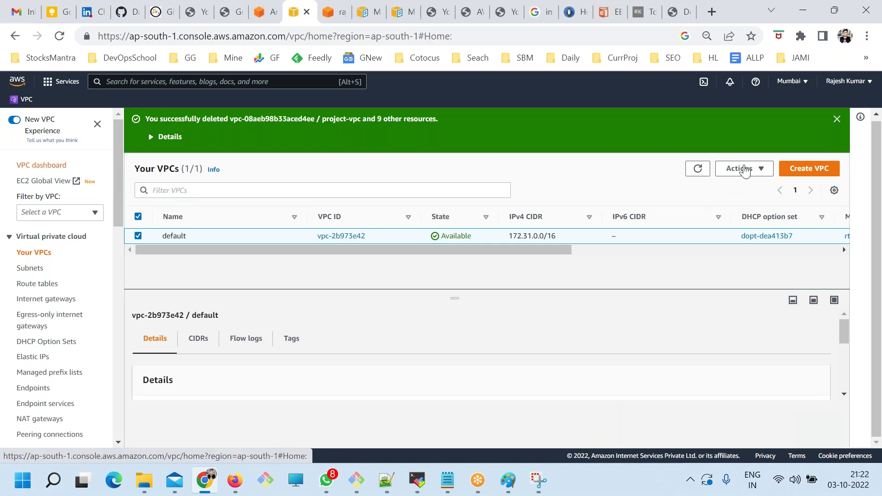
pyautogui.click(202, 180)
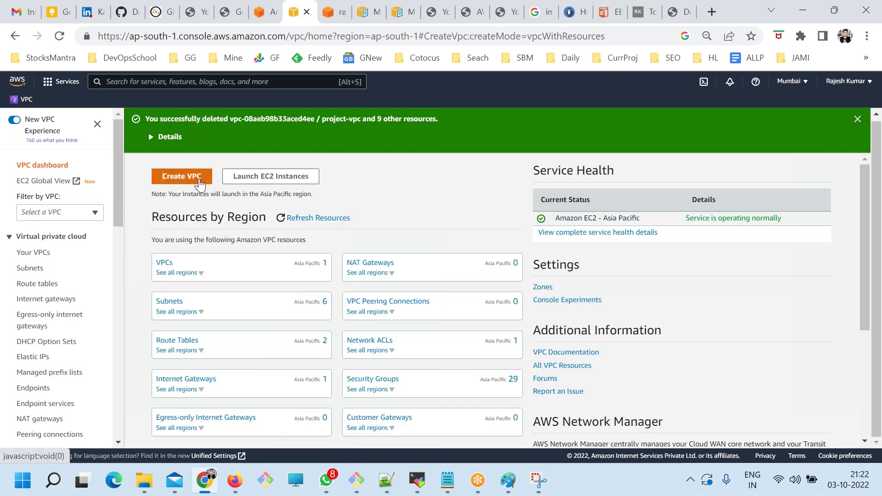
pyautogui.scroll(-3, 274, 269)
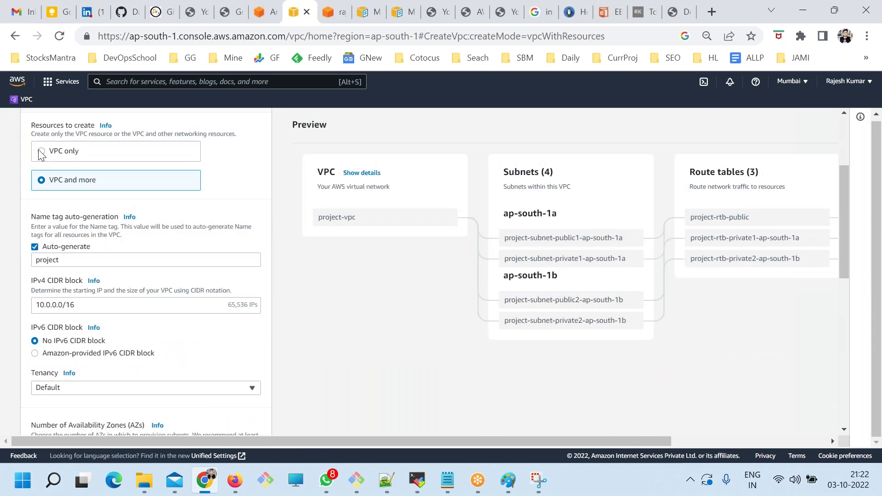
# Switch to the Notepad notes, highlight the VPC, SUBNET, ROUTE TABLE and IGW entries, and return to the VPC creation form in Chrome.
pyautogui.hotkey('alt', 'Tab')
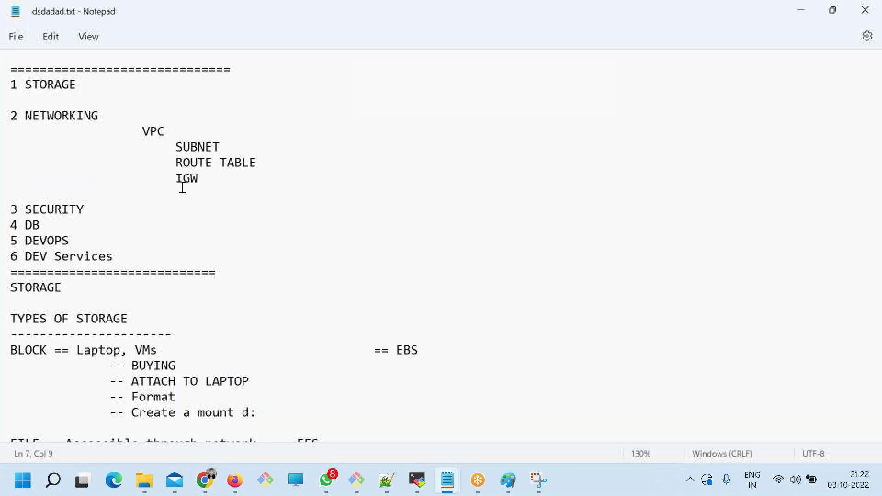
pyautogui.moveTo(198, 179); pyautogui.dragTo(118, 130)
pyautogui.hotkey('alt', 'Tab')
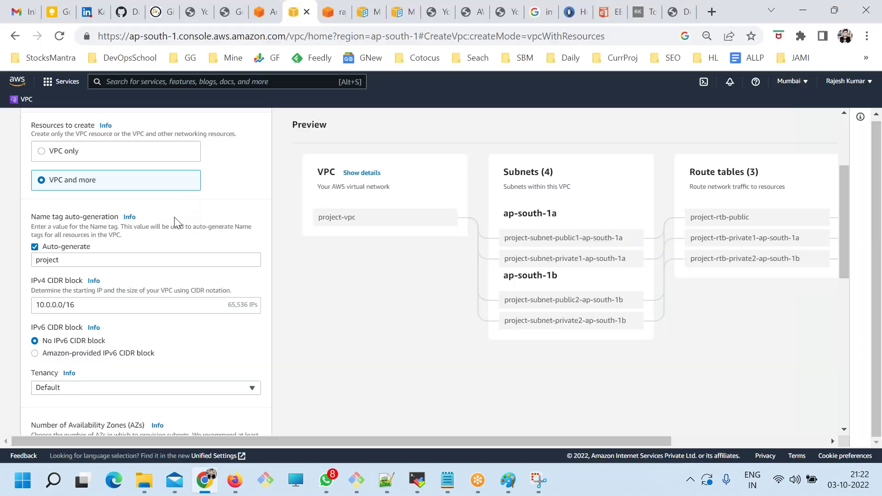
# Examine the new VPC's resource preview and its settings for name tag, availability zones, public and private subnets, NAT gateways and endpoints.
pyautogui.hotkey('ctrl', '-')
pyautogui.hotkey('ctrl', '-')
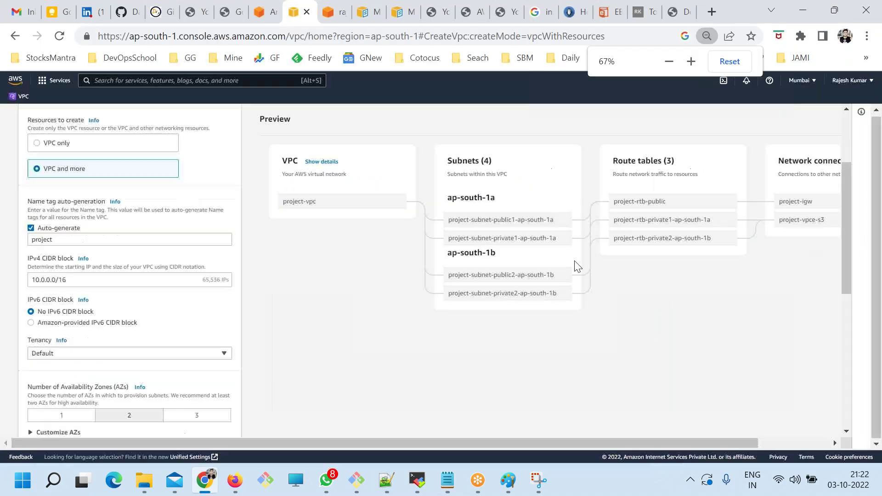
pyautogui.hotkey('ctrl', '+')
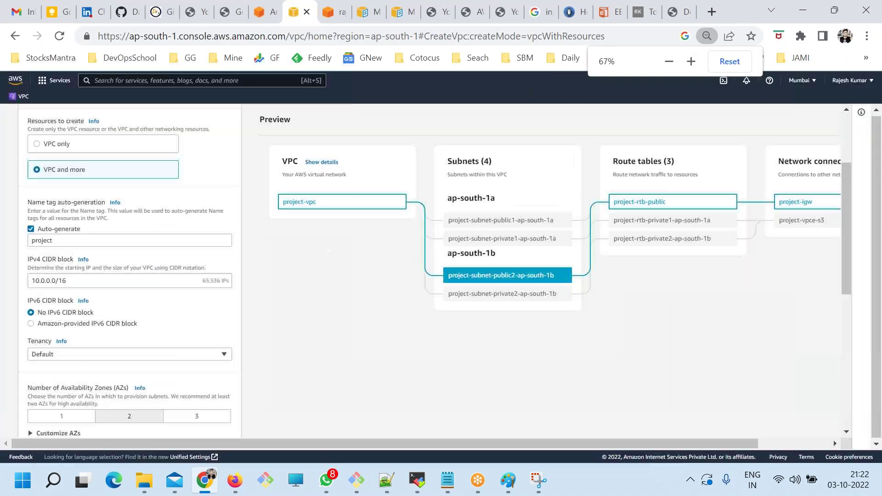
pyautogui.click(47, 241)
pyautogui.doubleClick(48, 240)
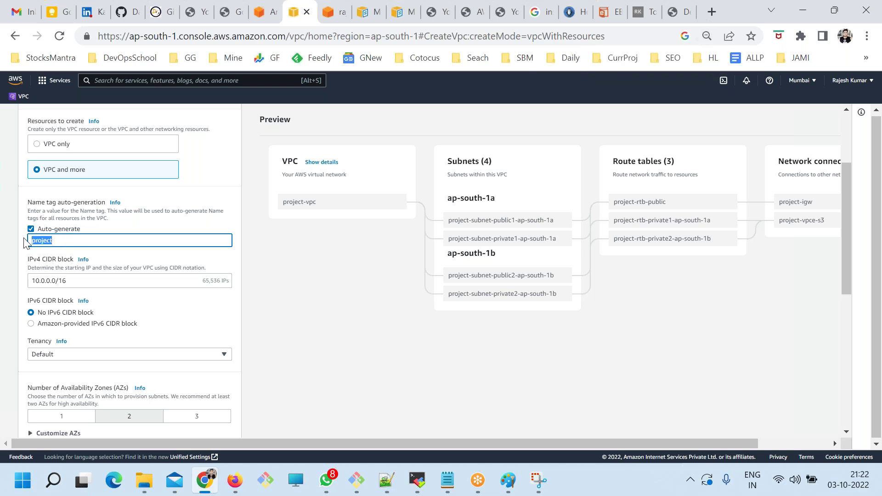
pyautogui.scroll(-2, 149, 315)
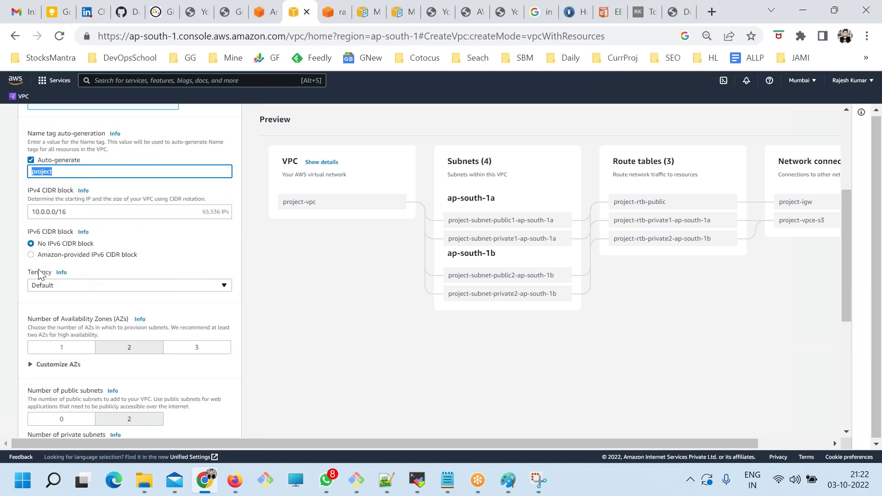
pyautogui.scroll(-1, 155, 331)
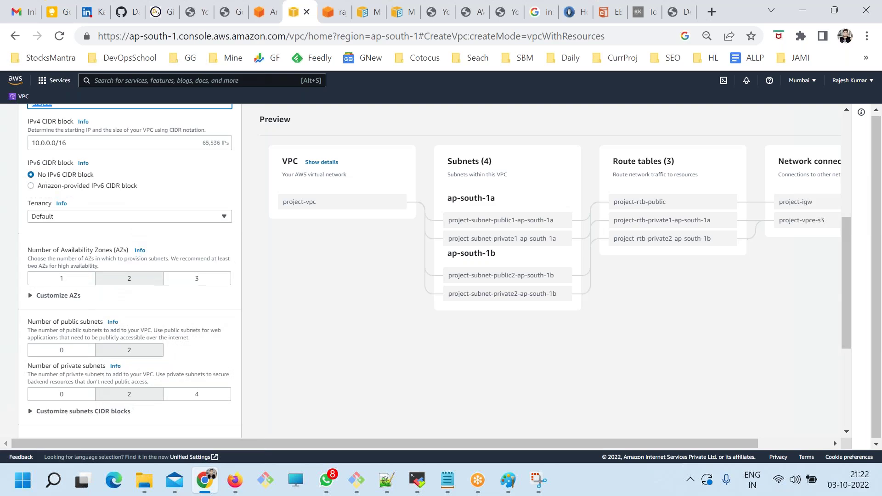
pyautogui.moveTo(129, 250); pyautogui.dragTo(32, 251)
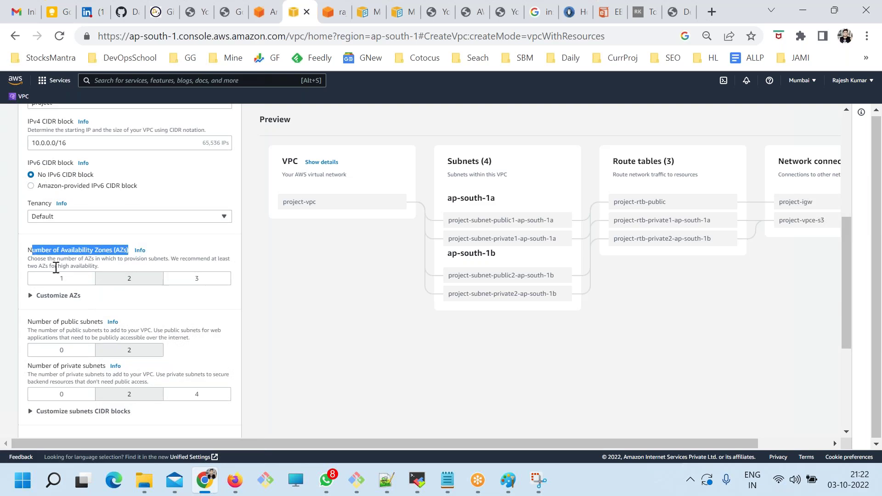
pyautogui.scroll(-1, 132, 296)
pyautogui.moveTo(95, 257); pyautogui.dragTo(60, 249)
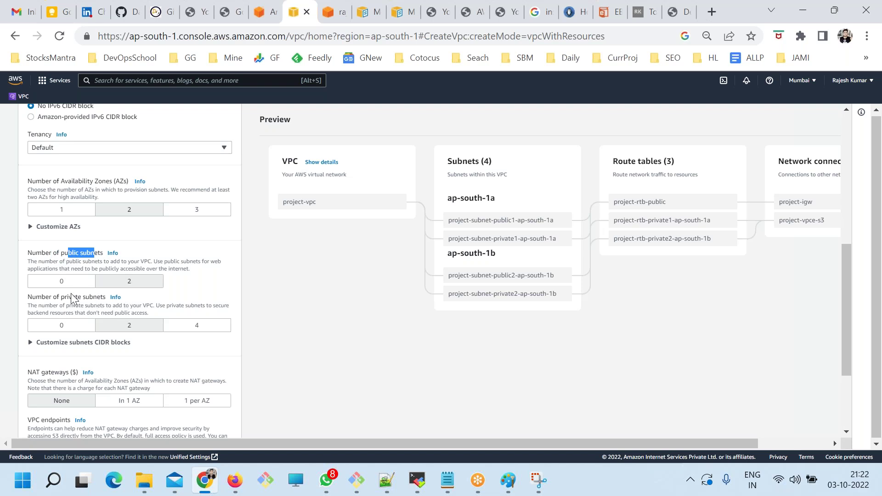
pyautogui.moveTo(72, 297); pyautogui.dragTo(94, 299)
pyautogui.scroll(-1, 95, 304)
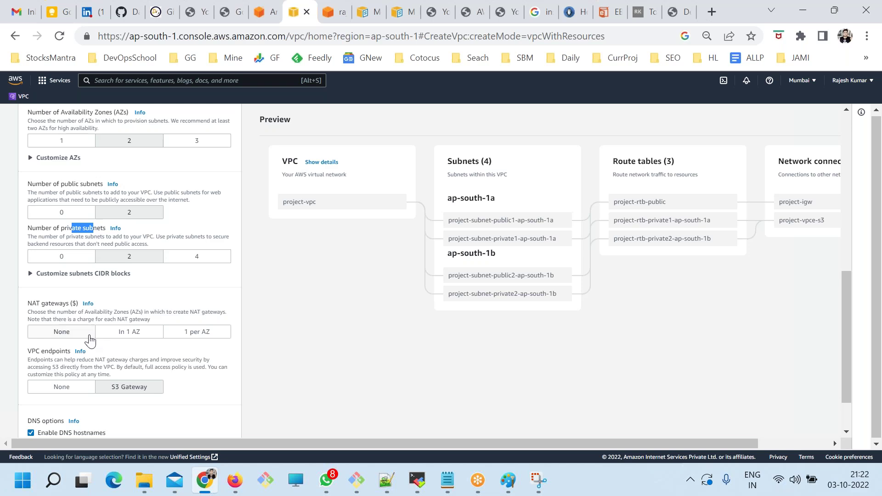
pyautogui.scroll(-1, 87, 338)
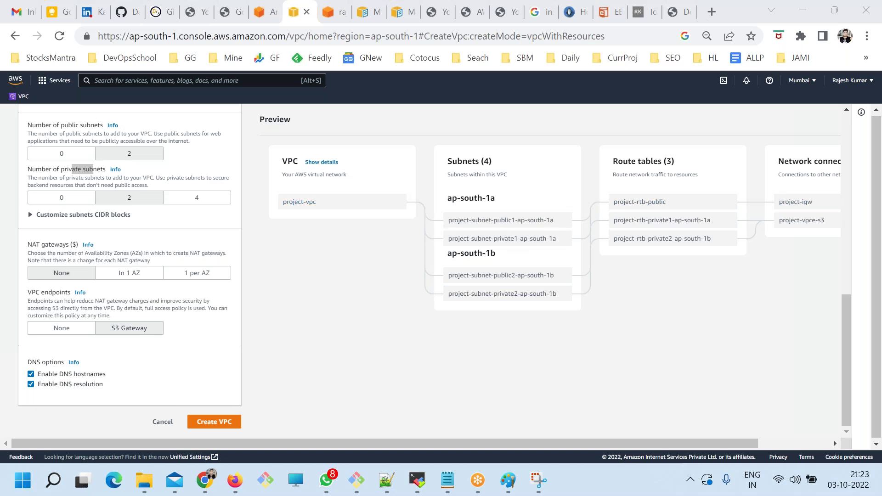
# Create the VPC with the default "VPC and more" settings and open its details page.
pyautogui.moveTo(531, 442); pyautogui.dragTo(616, 442)
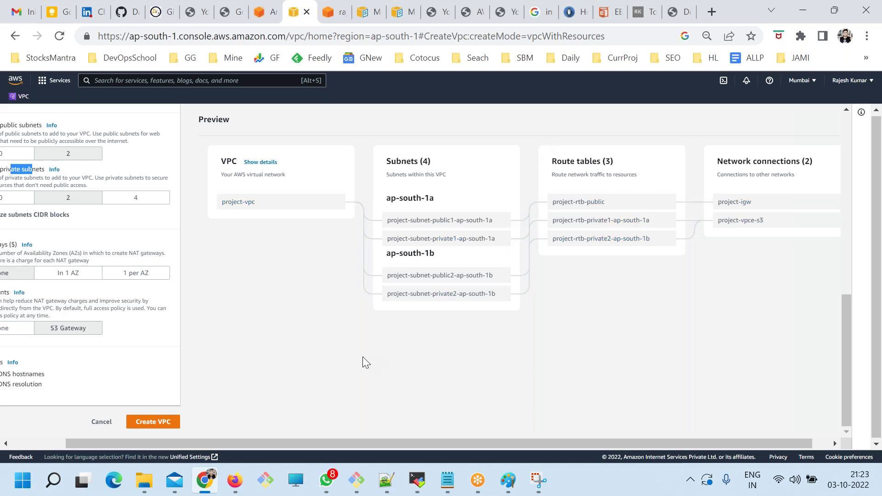
pyautogui.click(156, 421)
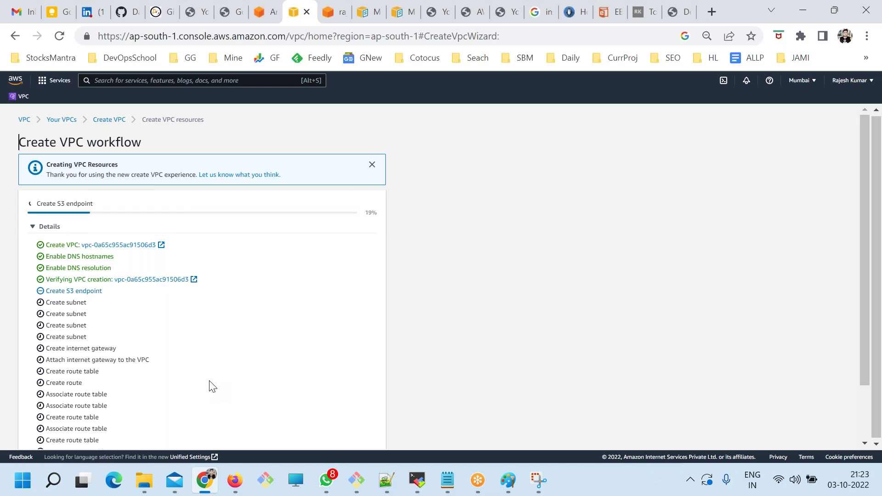
pyautogui.scroll(-3, 304, 344)
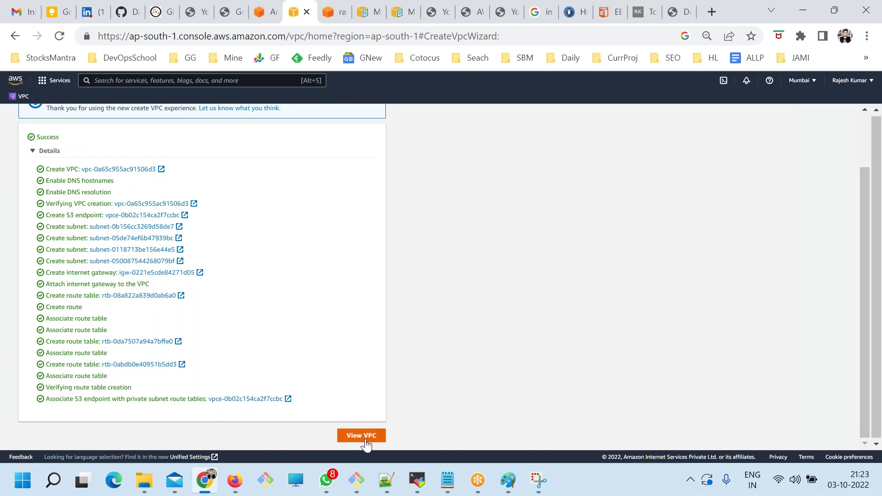
pyautogui.click(362, 436)
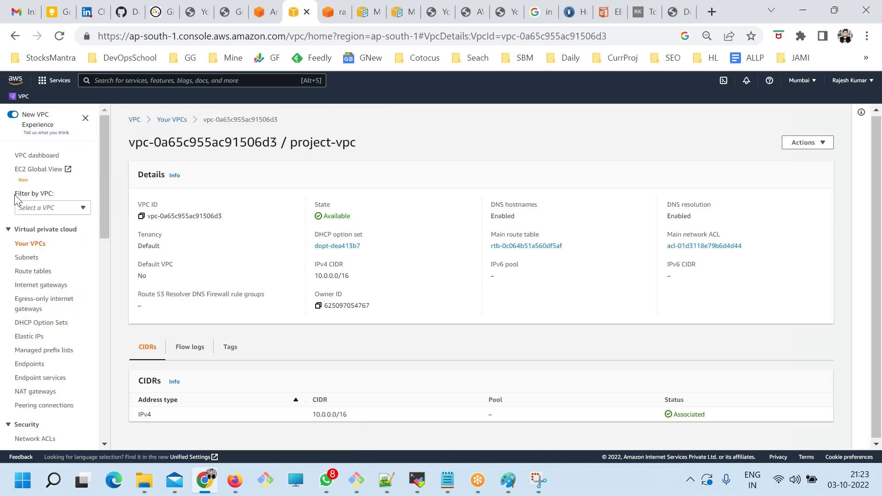
# Recheck the VPC, SUBNET, ROUTE TABLE and IGW entries in the Notepad notes, and come back to the new VPC's details in Chrome.
pyautogui.hotkey('alt', 'Tab')
pyautogui.moveTo(215, 175); pyautogui.dragTo(86, 121)
pyautogui.click(252, 179)
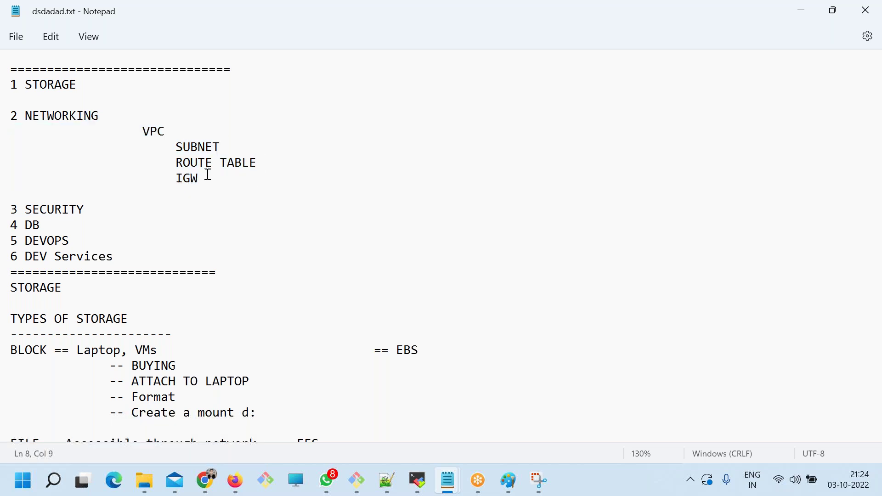
pyautogui.hotkey('alt', 'Tab')
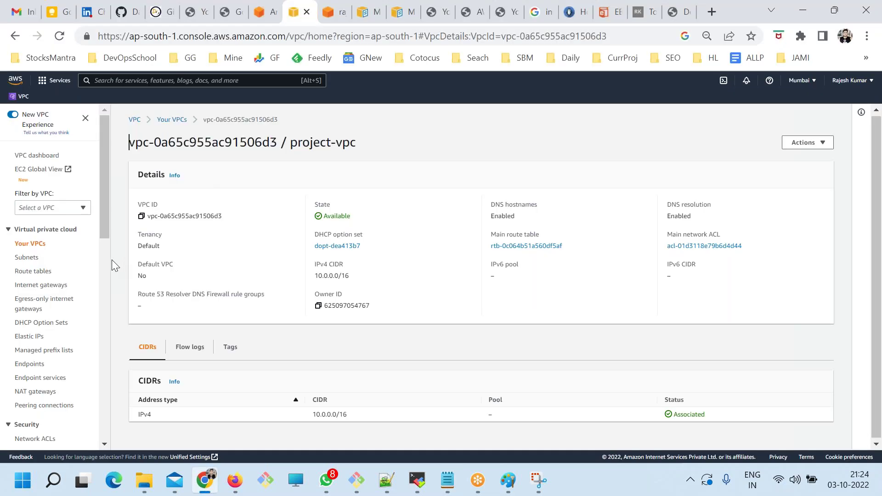
# Open the EC2 service, start launching an instance, and opt out to the old launch experience.
pyautogui.click(58, 85)
pyautogui.click(213, 252)
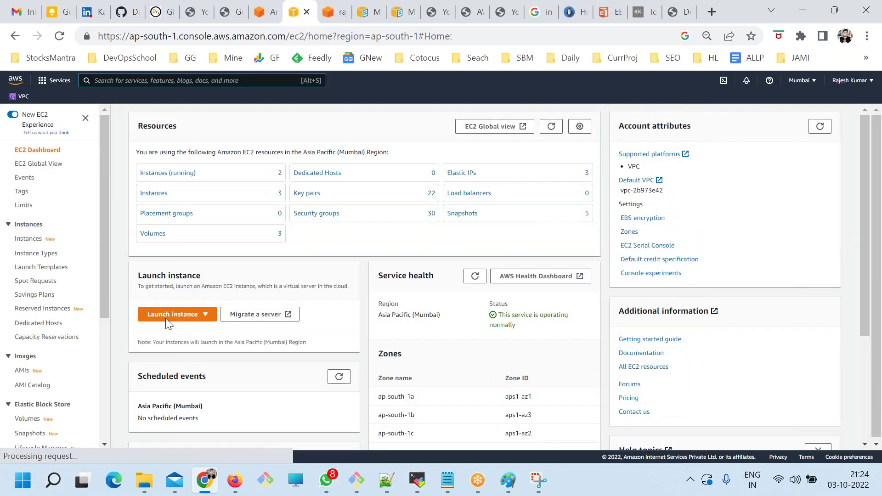
pyautogui.click(165, 315)
pyautogui.click(169, 329)
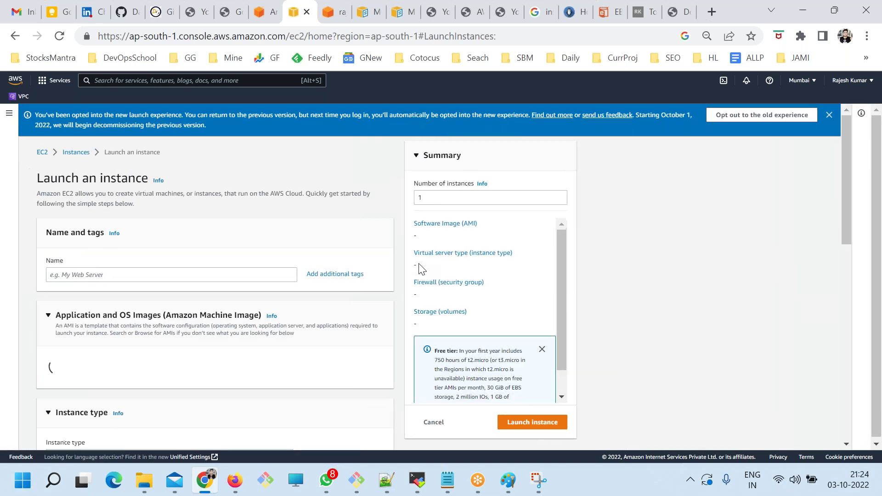
pyautogui.click(753, 114)
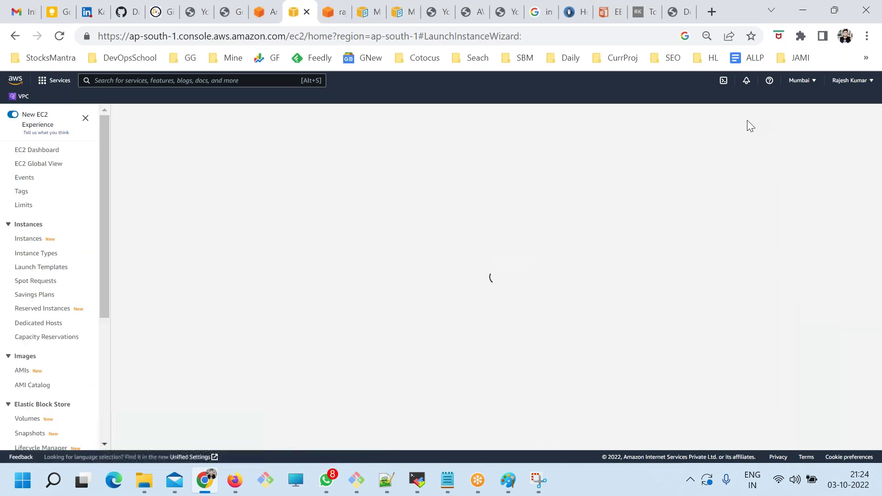
# Choose the Amazon Linux 2 AMI (Kernel 5.10), keep the t2.micro instance type, and proceed to the instance details configuration.
pyautogui.hotkey('ctrl', '+')
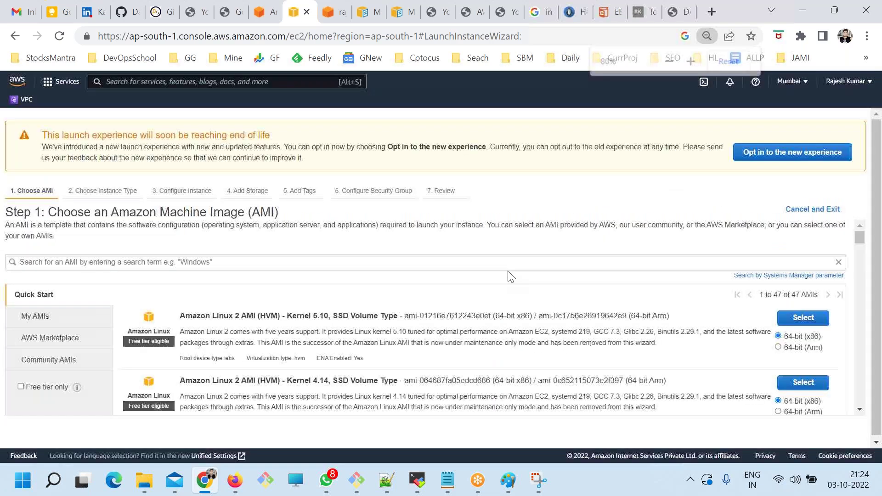
pyautogui.scroll(-5, 549, 307)
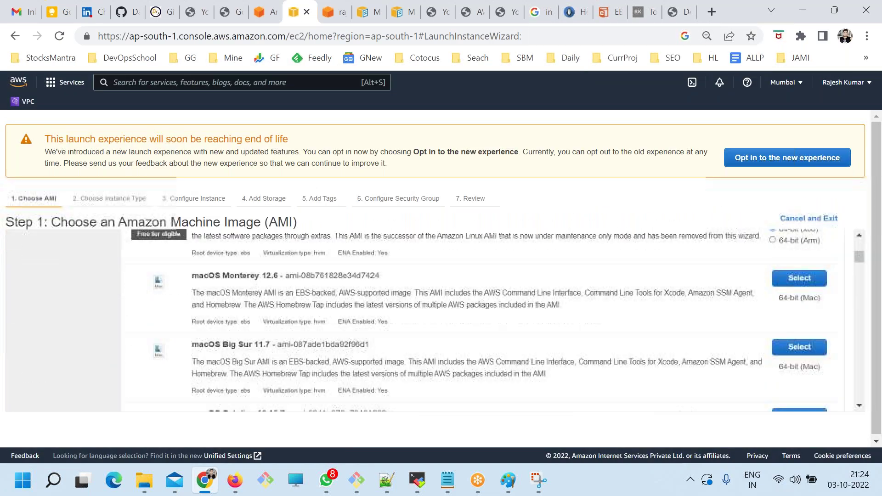
pyautogui.scroll(6, 759, 320)
pyautogui.click(799, 335)
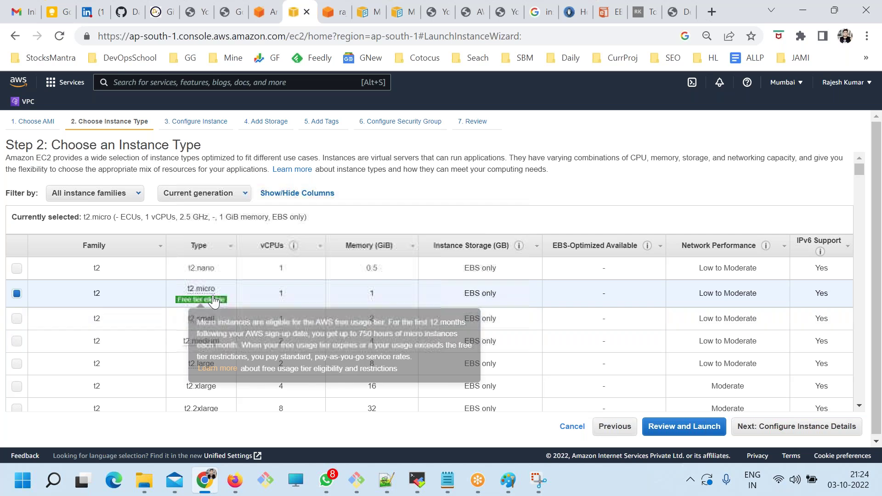
pyautogui.click(796, 426)
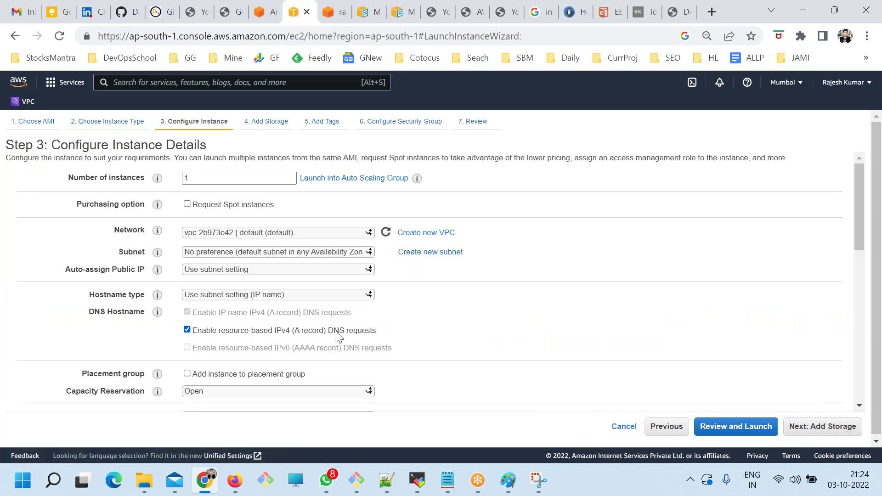
# Point out the Network and Subnet settings and set the instance's network to project-vpc.
pyautogui.hotkey('ctrl', '+')
pyautogui.hotkey('ctrl', '+')
pyautogui.moveTo(142, 285); pyautogui.dragTo(177, 313)
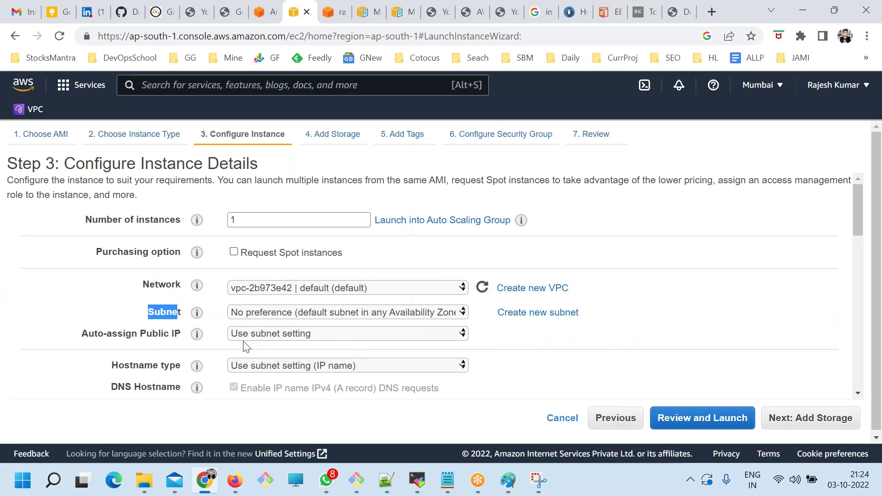
pyautogui.click(284, 292)
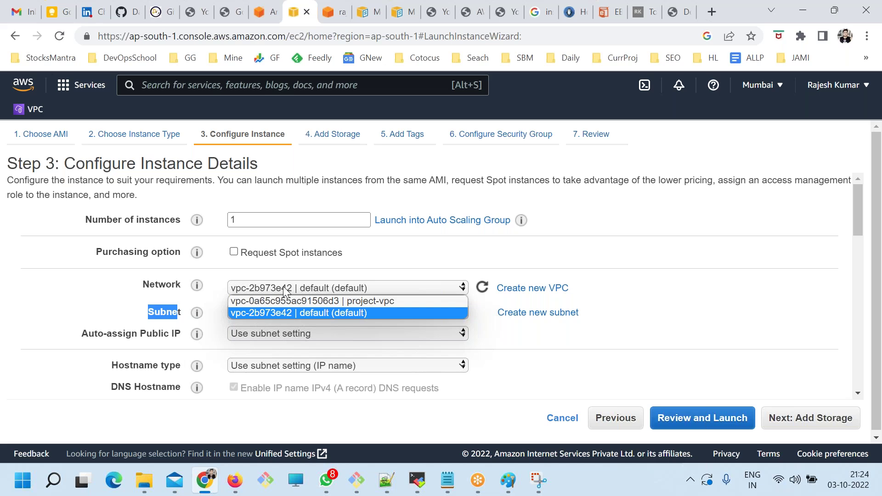
pyautogui.click(309, 302)
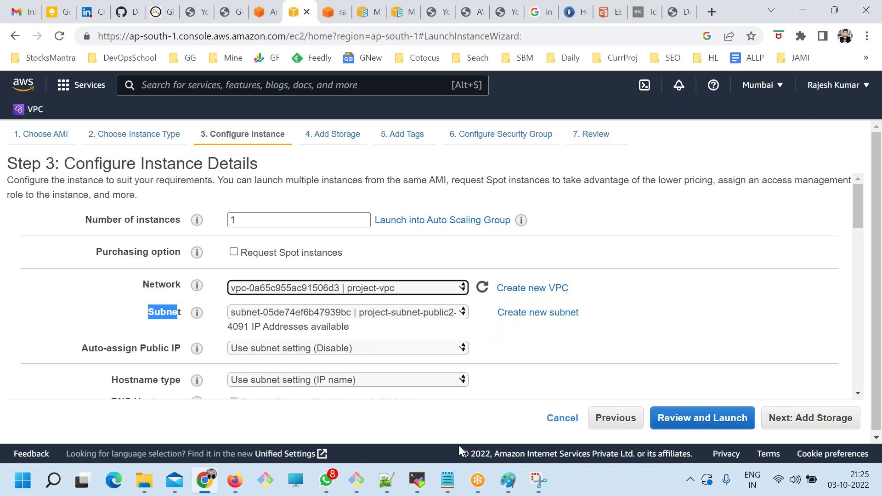
# Switch to the VPC network diagram in Paint and go over its subnets with freehand strokes.
pyautogui.click(508, 480)
pyautogui.click(602, 431)
pyautogui.click(505, 479)
pyautogui.click(412, 412)
pyautogui.moveTo(201, 162)
pyautogui.mouseDown()
pyautogui.moveTo(164, 191)
pyautogui.moveTo(193, 338)
pyautogui.mouseUp()
pyautogui.moveTo(246, 177)
pyautogui.mouseDown()
pyautogui.moveTo(216, 308)
pyautogui.moveTo(284, 355)
pyautogui.moveTo(237, 177)
pyautogui.mouseUp()
pyautogui.moveTo(297, 174)
pyautogui.mouseDown()
pyautogui.moveTo(339, 232)
pyautogui.moveTo(266, 183)
pyautogui.mouseUp()
pyautogui.moveTo(186, 251)
pyautogui.mouseDown()
pyautogui.moveTo(173, 275)
pyautogui.moveTo(182, 263)
pyautogui.moveTo(184, 278)
pyautogui.moveTo(180, 262)
pyautogui.mouseUp()
pyautogui.moveTo(238, 263)
pyautogui.mouseDown()
pyautogui.moveTo(233, 279)
pyautogui.moveTo(242, 272)
pyautogui.mouseUp()
pyautogui.moveTo(307, 285)
pyautogui.mouseDown()
pyautogui.moveTo(313, 257)
pyautogui.moveTo(326, 267)
pyautogui.mouseUp()
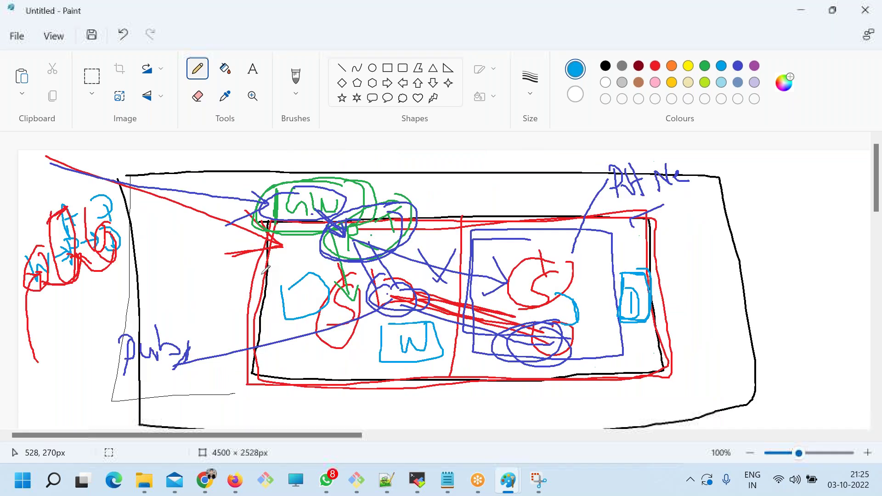
# Return to the instance configuration in Chrome, point out the Network and Subnet settings, and review the available subnet options without changing the selection.
pyautogui.click(205, 480)
pyautogui.moveTo(114, 310); pyautogui.dragTo(148, 282)
pyautogui.click(147, 283)
pyautogui.doubleClick(166, 312)
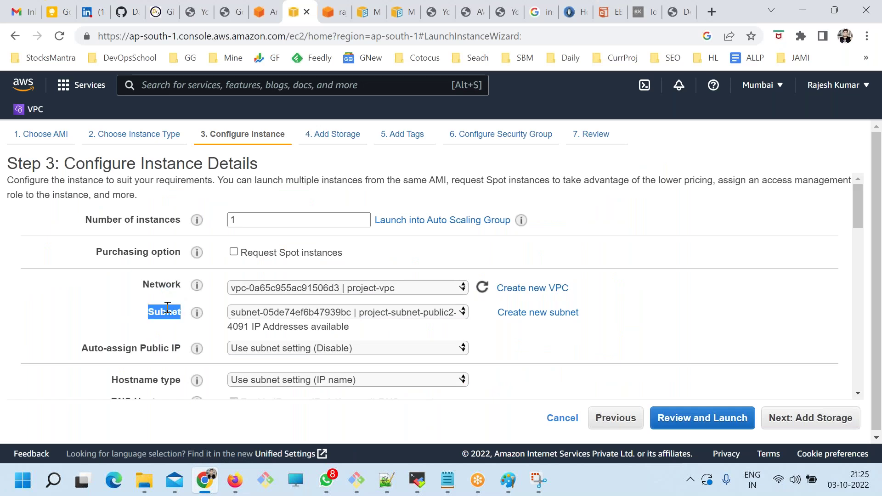
pyautogui.click(282, 314)
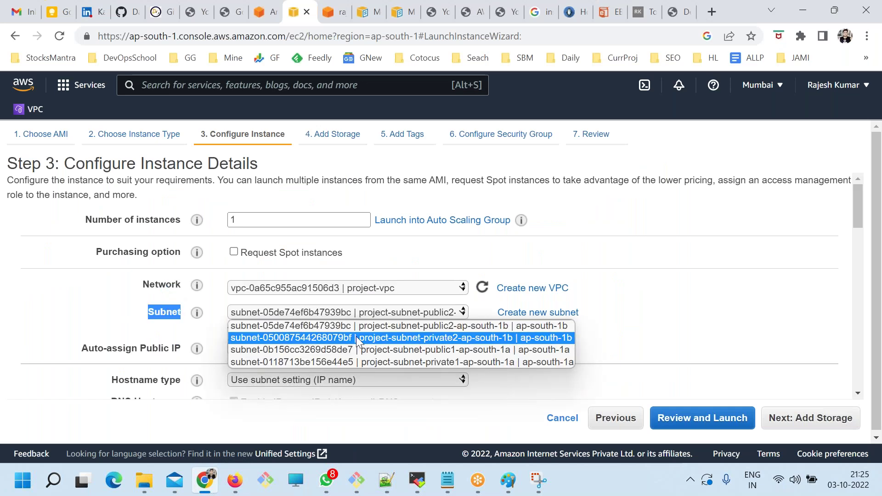
pyautogui.click(133, 352)
pyautogui.scroll(-1, 158, 349)
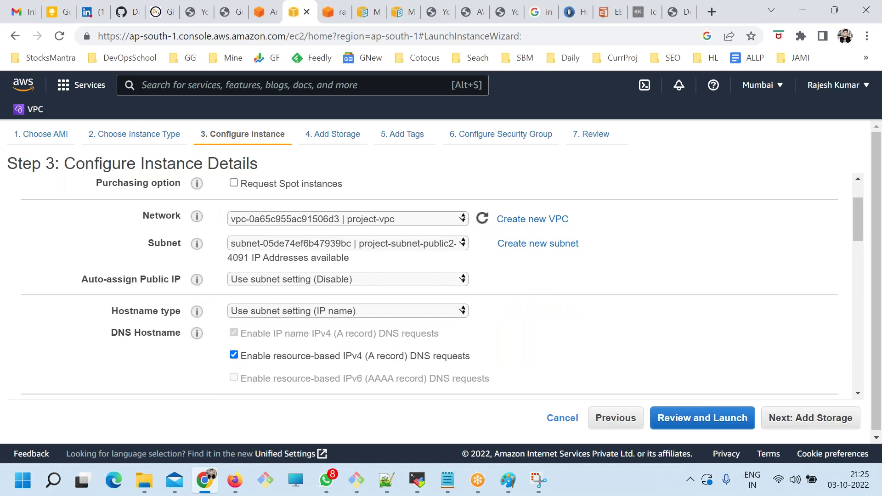
# Search the AWS console for vpc, open the VPC service's list of VPCs, and dismiss the welcome message.
pyautogui.click(447, 480)
pyautogui.click(179, 80)
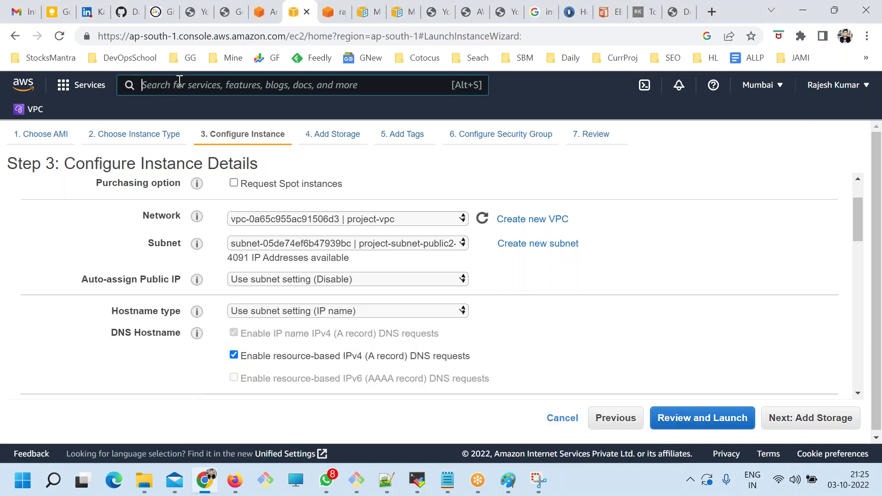
pyautogui.write('vpc')
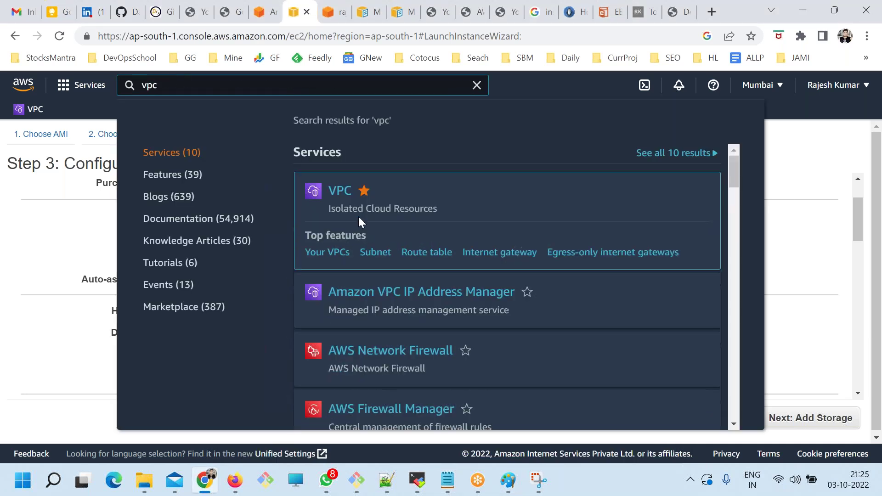
pyautogui.press('Return')
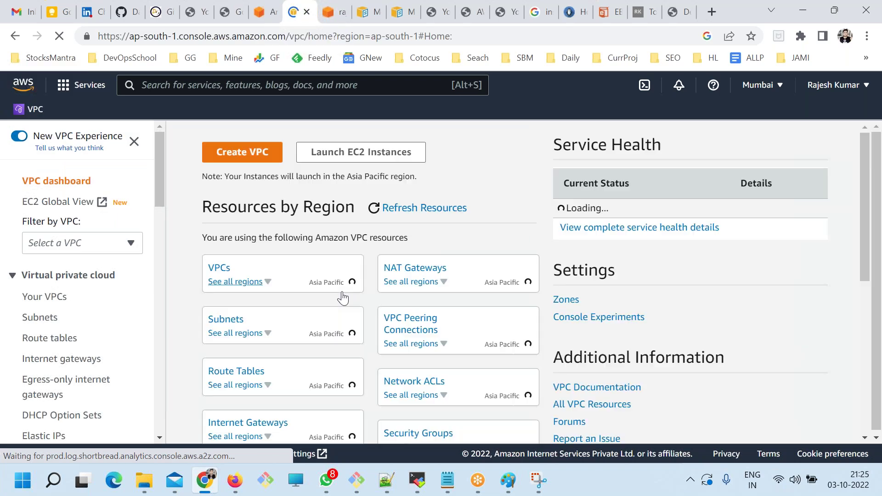
pyautogui.click(221, 269)
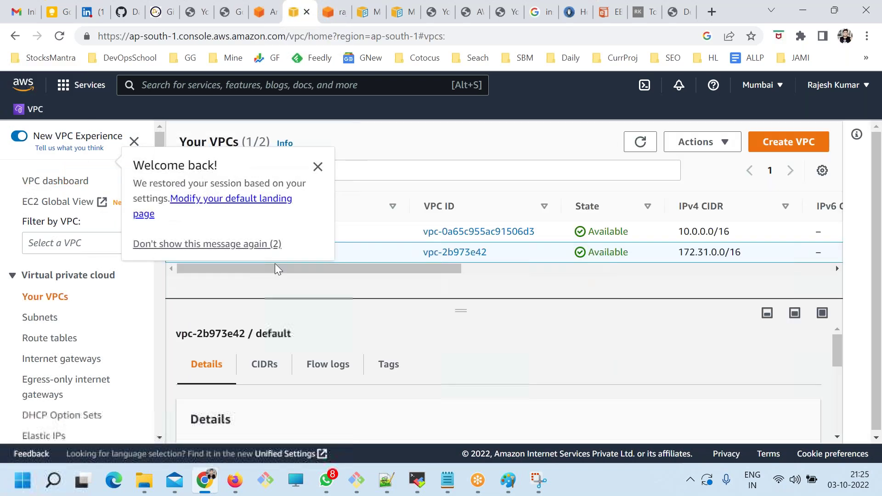
pyautogui.click(318, 168)
# Delete project-vpc together with its related resources, confirming the deletion with the word delete.
pyautogui.click(183, 252)
pyautogui.click(184, 231)
pyautogui.click(707, 148)
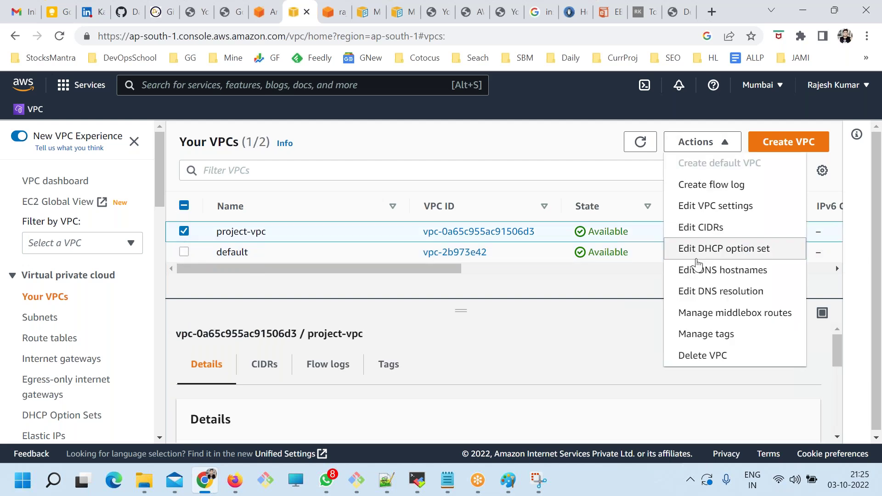
pyautogui.click(702, 355)
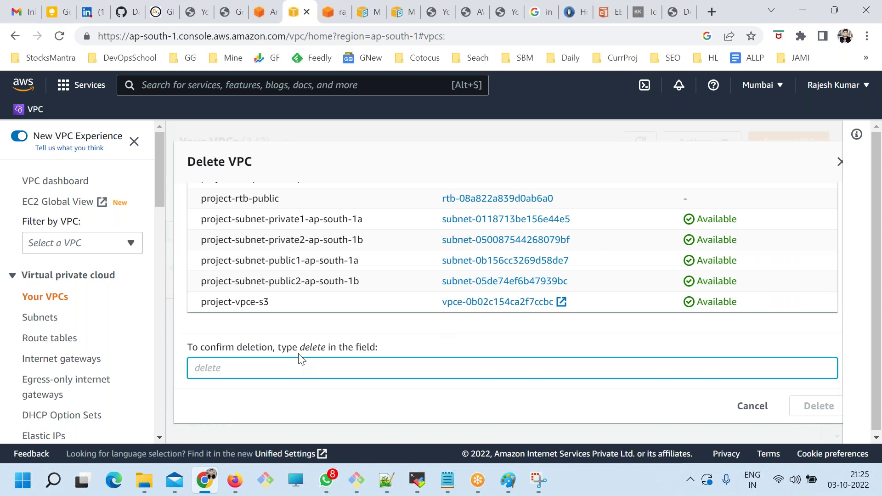
pyautogui.click(241, 371)
pyautogui.write('delete')
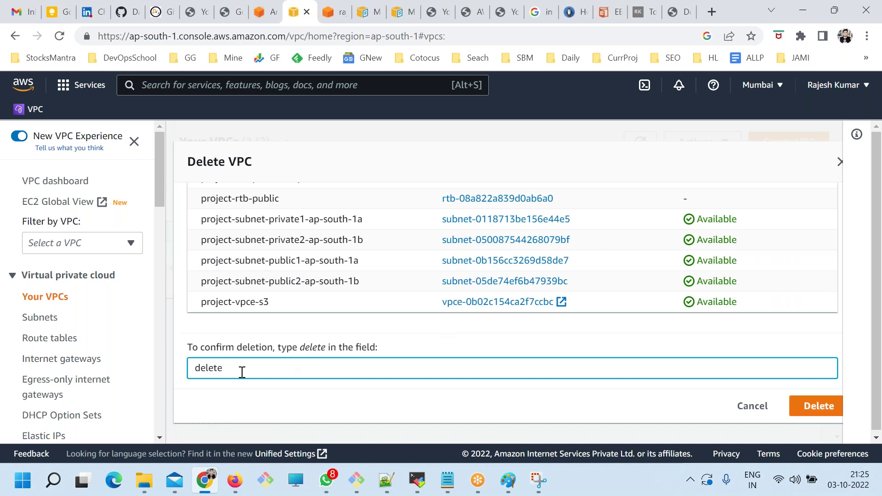
pyautogui.click(822, 407)
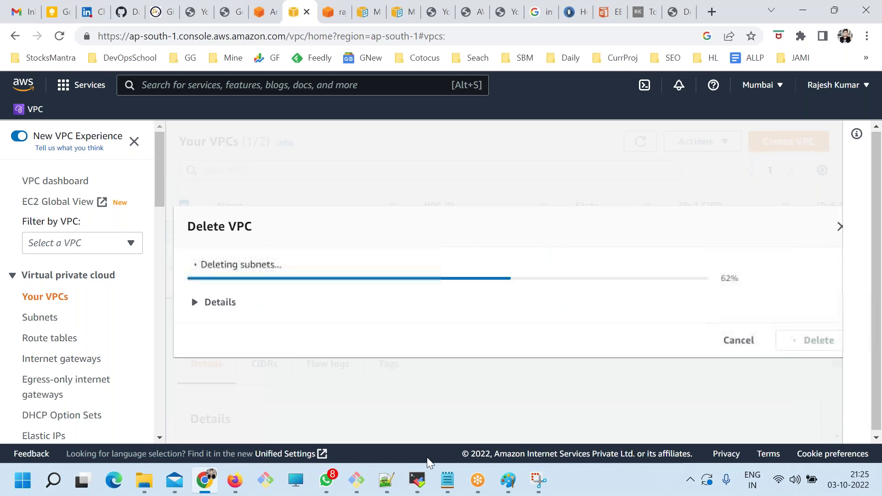
# Add "What is VPC, Subnet, Routetable and Internet gateway?" to the end of the Assignment list in the dsdadad.txt notes and save.
pyautogui.moveTo(447, 480)
pyautogui.click(470, 409)
pyautogui.scroll(-15, 449, 350)
pyautogui.click(762, 388)
pyautogui.press('Return')
pyautogui.write('What ')
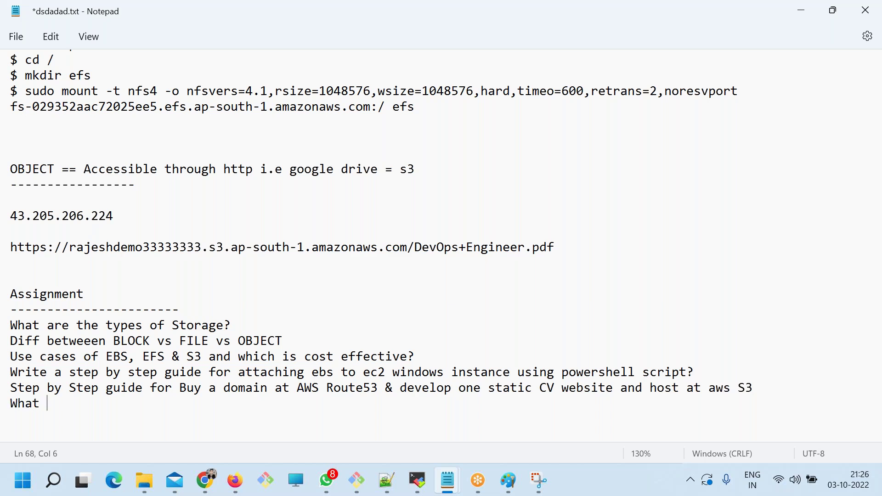
pyautogui.write('is VPC, Subnet, Route')
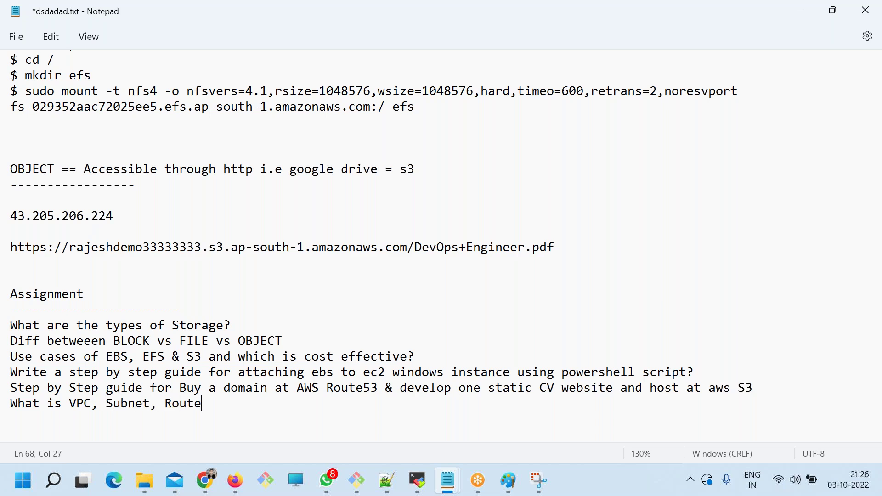
pyautogui.write('table and Inter')
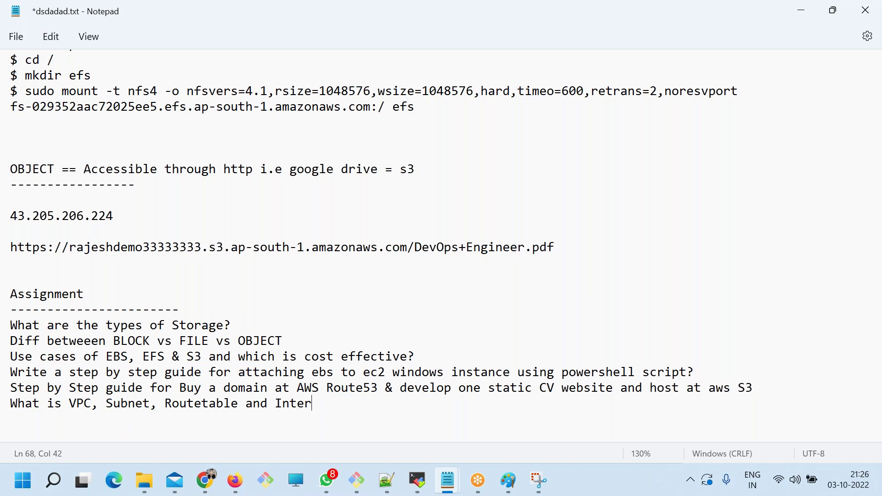
pyautogui.write('net gateway')
pyautogui.hotkey('ctrl', 's')
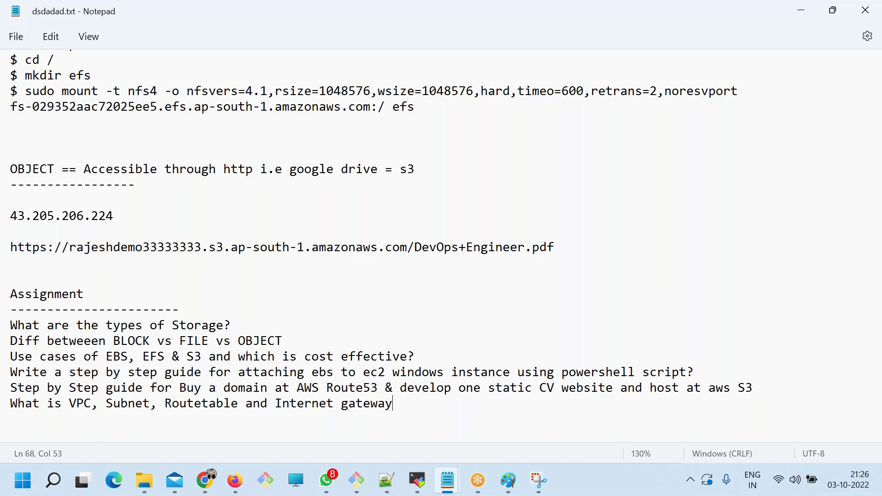
pyautogui.write('?')
pyautogui.hotkey('ctrl', 's')
# Point out the whole Assignment list and the VPC, Subnet, Routetable and Internet gateway terms in its last question.
pyautogui.moveTo(400, 403); pyautogui.dragTo(10, 294)
pyautogui.click(92, 403)
pyautogui.moveTo(69, 404); pyautogui.dragTo(389, 403)
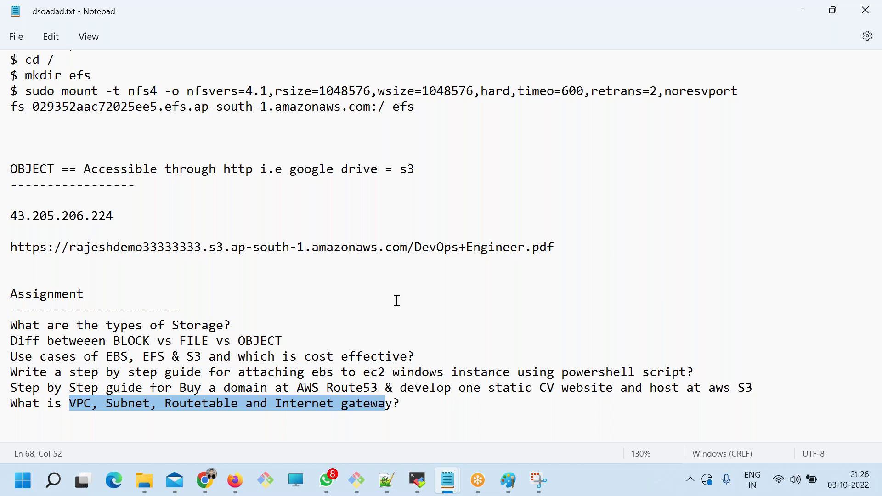
pyautogui.click(221, 382)
# Return to the AWS console in Chrome and review the VPC dashboard and the list of remaining VPCs.
pyautogui.hotkey('alt', 'Tab')
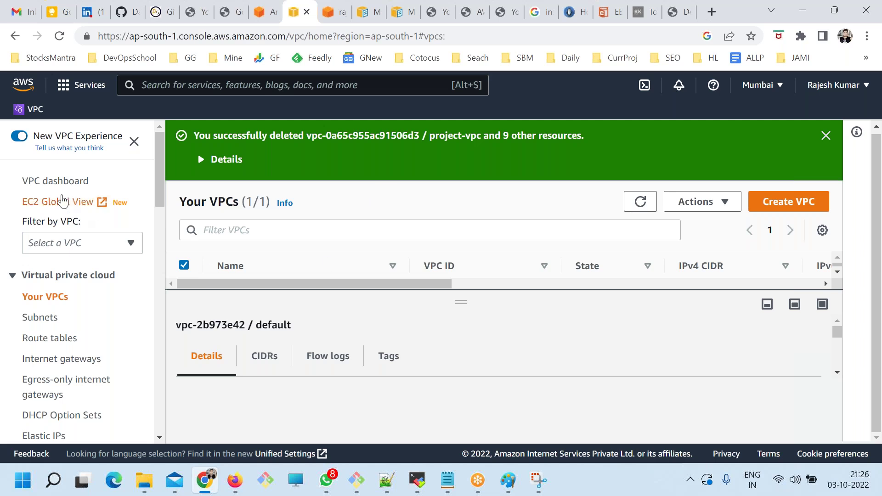
pyautogui.click(53, 184)
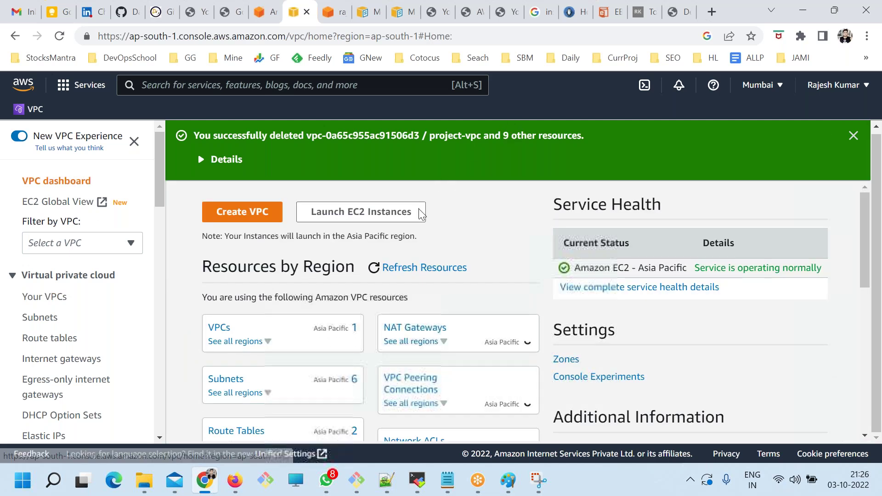
pyautogui.click(219, 328)
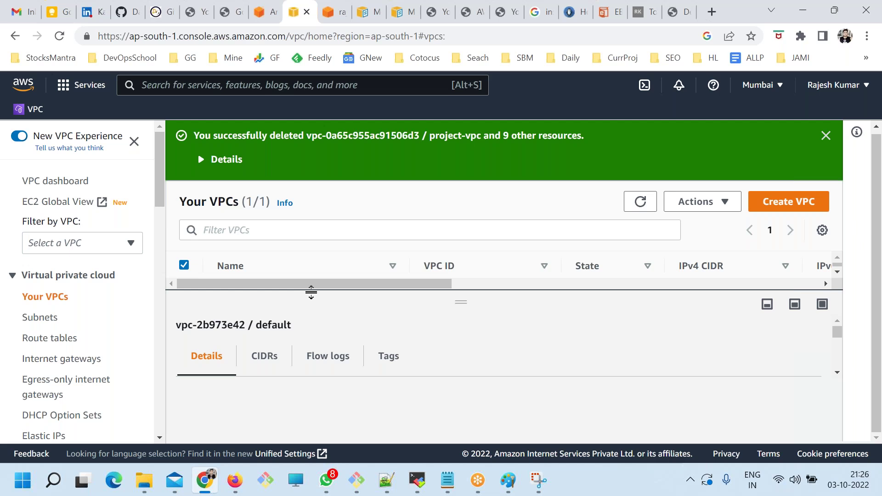
pyautogui.click(42, 184)
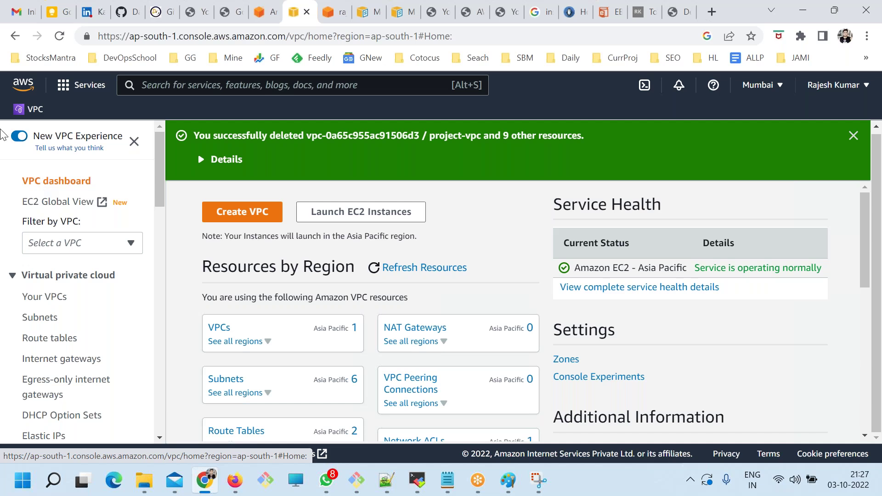
# Highlight the assignment questions in the Notepad notes and come back to the VPC dashboard in Chrome.
pyautogui.hotkey('alt', 'Tab')
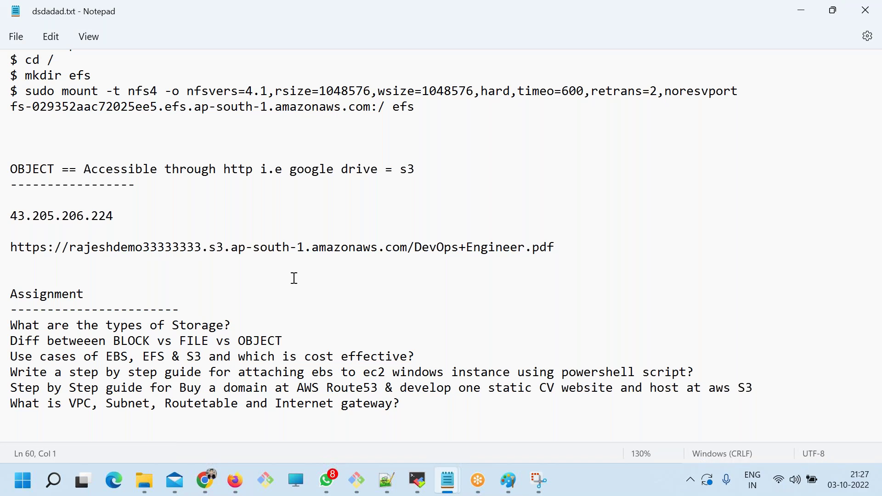
pyautogui.moveTo(400, 403); pyautogui.dragTo(8, 328)
pyautogui.hotkey('alt', 'Tab')
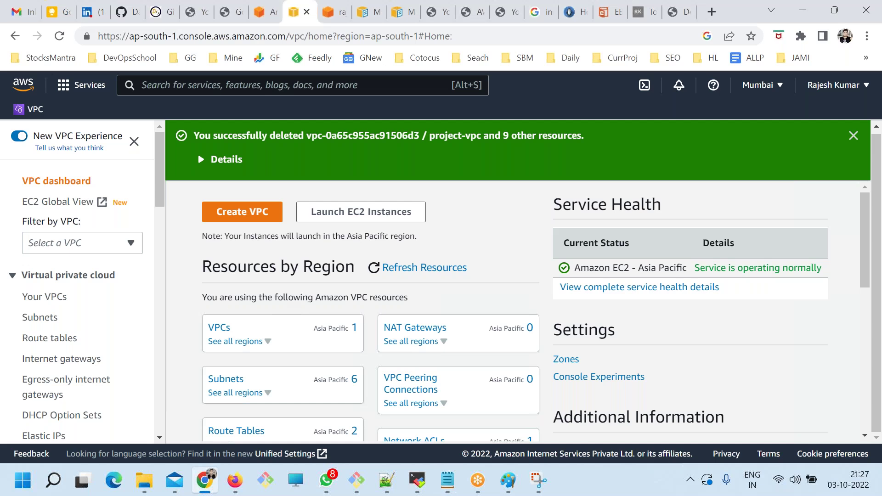
# Switch to the dsdadad.txt notes in Notepad, insert an indented blank line below "3 SECURITY" in the topic list, and save.
pyautogui.moveTo(448, 480)
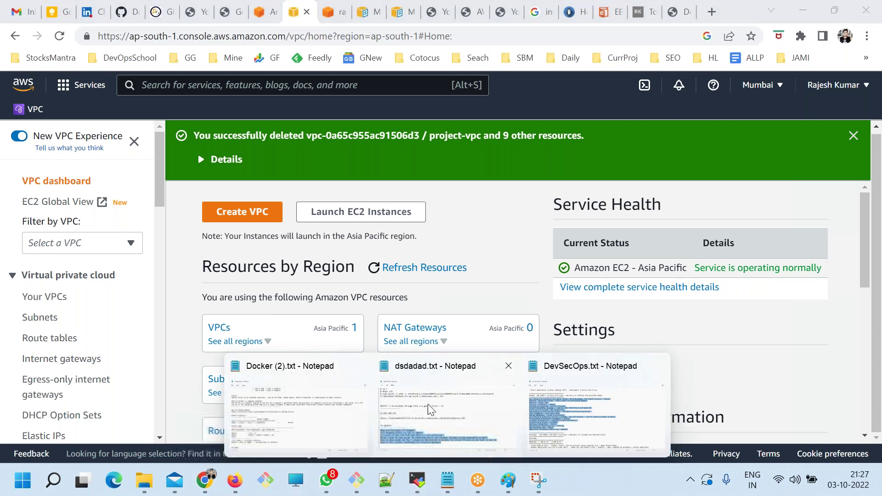
pyautogui.click(410, 396)
pyautogui.scroll(15, 288, 296)
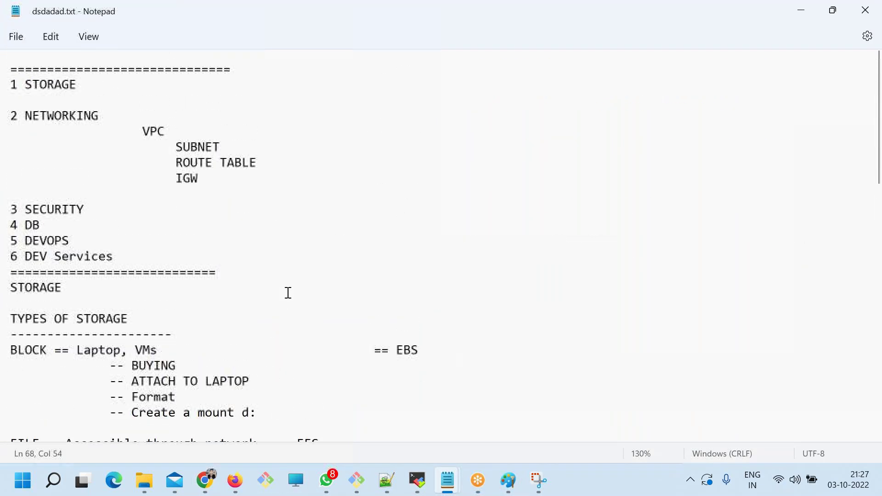
pyautogui.click(99, 210)
pyautogui.press('Return')
pyautogui.press('Tab')
pyautogui.press('Tab')
pyautogui.press('Tab')
pyautogui.press('Tab')
pyautogui.hotkey('ctrl', 's')
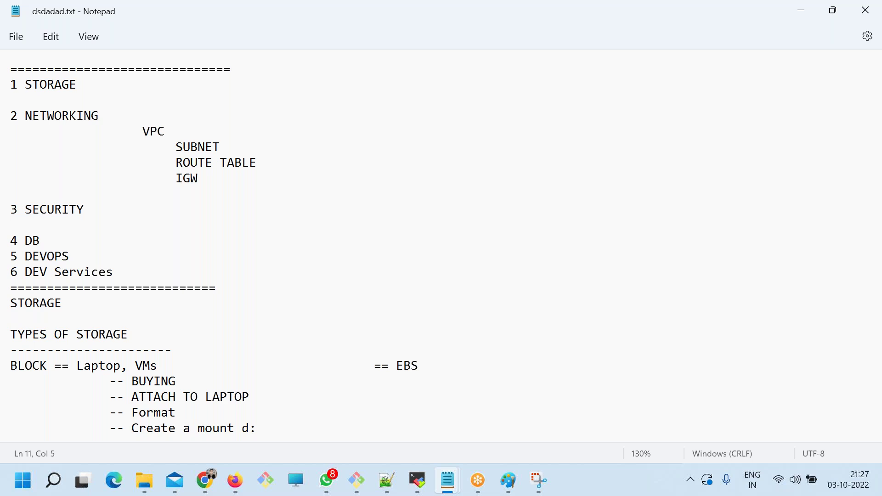
# Add "IAM -" beside the "3 SECURITY" topic, aligned with the VPC entry, and save the notes.
pyautogui.press('Up')
pyautogui.press('Tab')
pyautogui.press('Tab')
pyautogui.write('O')
pyautogui.press('BackSpace')
pyautogui.press('BackSpace')
pyautogui.press('Tab')
pyautogui.write('IAM')
pyautogui.hotkey('ctrl', 's')
pyautogui.write('-')
pyautogui.hotkey('ctrl', 's')
# Add the question "How to secure AWS account?" after the IAM entry.
pyautogui.write('How to set')
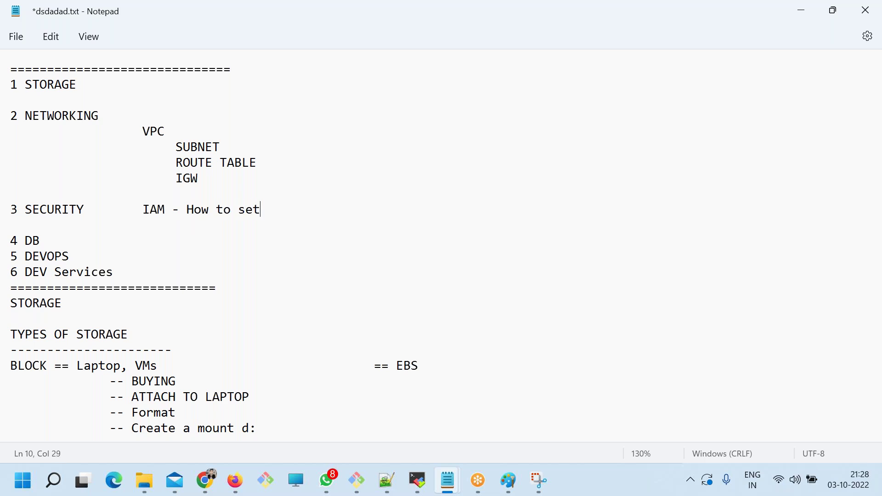
pyautogui.press('BackSpace')
pyautogui.write('curre')
pyautogui.press('BackSpace')
pyautogui.press('BackSpace')
pyautogui.write('e AW')
pyautogui.press('BackSpace')
pyautogui.write('AWS account?')
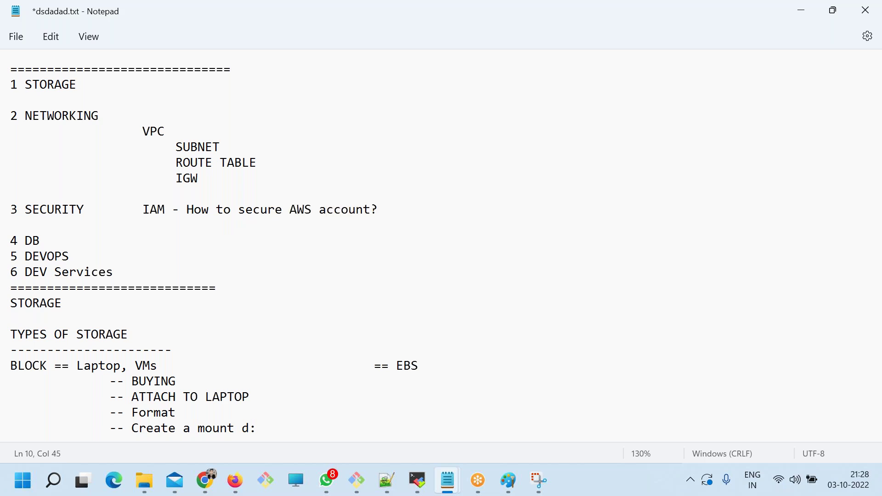
# Add the question "How to share ur AWS account with others?" to the IAM line and save the notes.
pyautogui.write(' How to sha')
pyautogui.write('te')
pyautogui.press('BackSpace')
pyautogui.press('BackSpace')
pyautogui.write('re ')
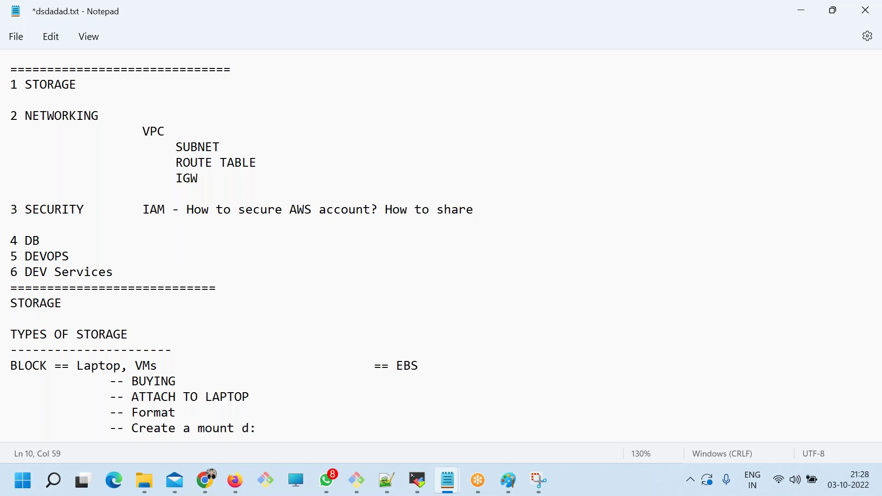
pyautogui.write('ur AWS account ')
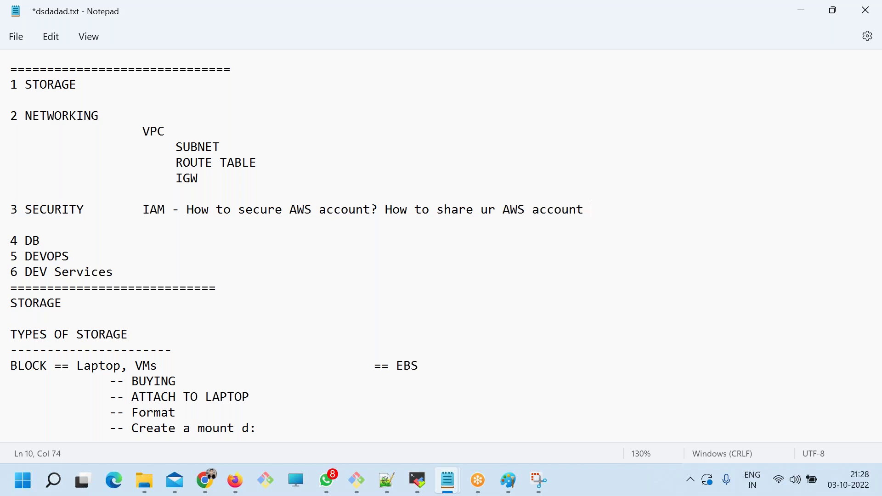
pyautogui.write('with others?')
pyautogui.hotkey('ctrl', 's')
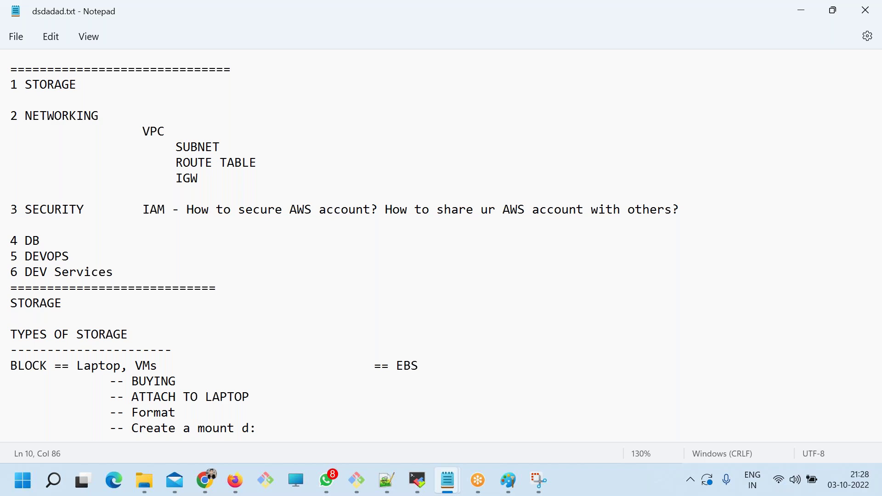
# Point out IAM in the notes, switch to the AWS console in Chrome, search for iam, and open the IAM service.
pyautogui.moveTo(173, 209); pyautogui.dragTo(143, 214)
pyautogui.click(205, 481)
pyautogui.click(146, 85)
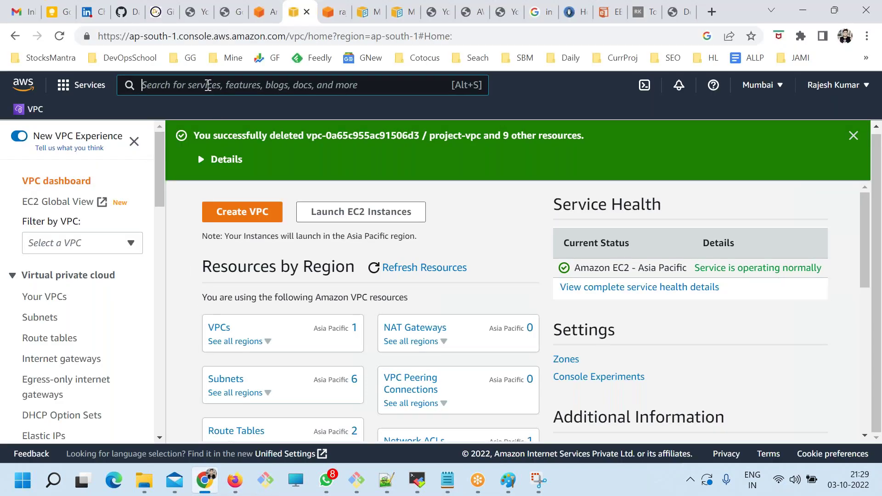
pyautogui.write('iam')
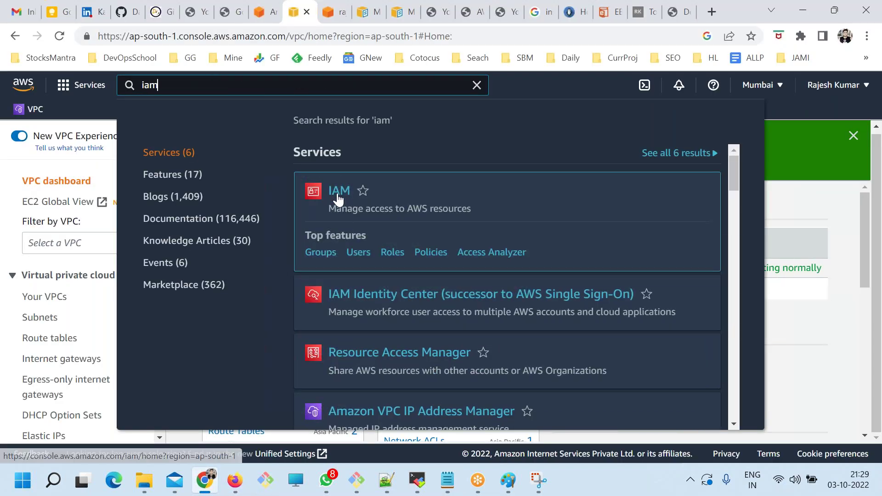
pyautogui.click(339, 198)
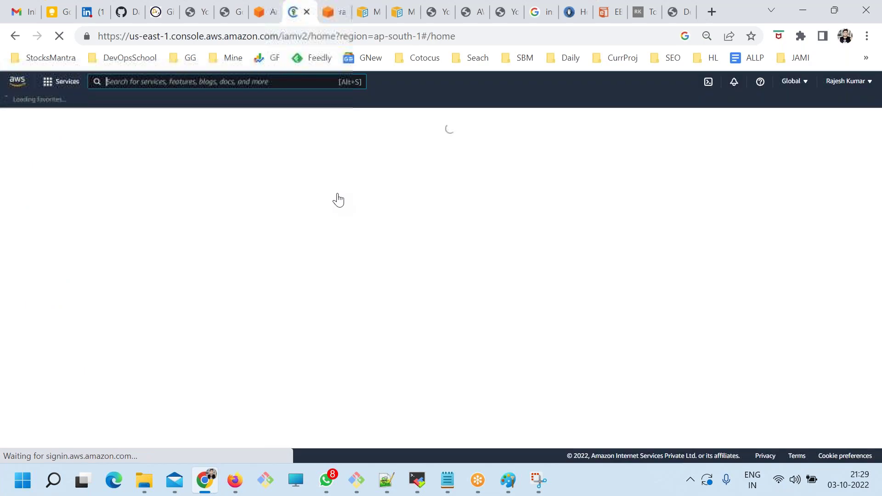
# Open a new blank canvas in Paint.
pyautogui.press('super+r')
pyautogui.press('Escape')
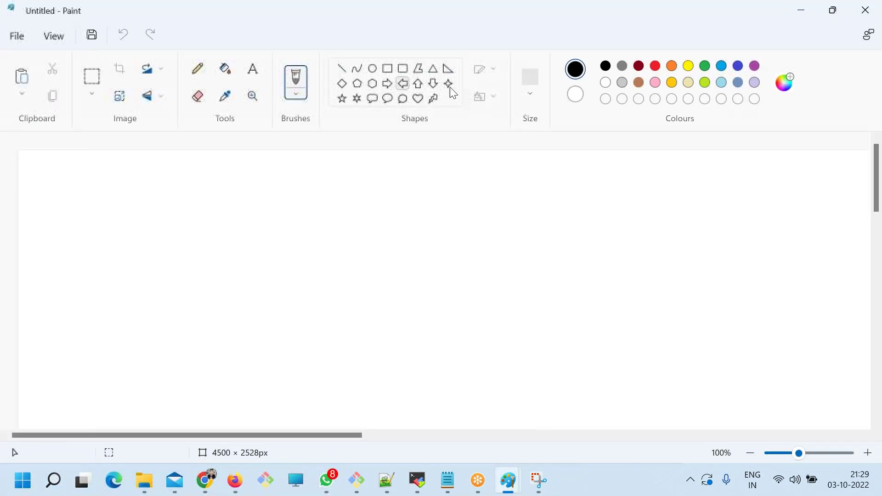
# Sketch a column of short red pencil lines on the canvas to represent a list of AWS policies.
pyautogui.click(655, 66)
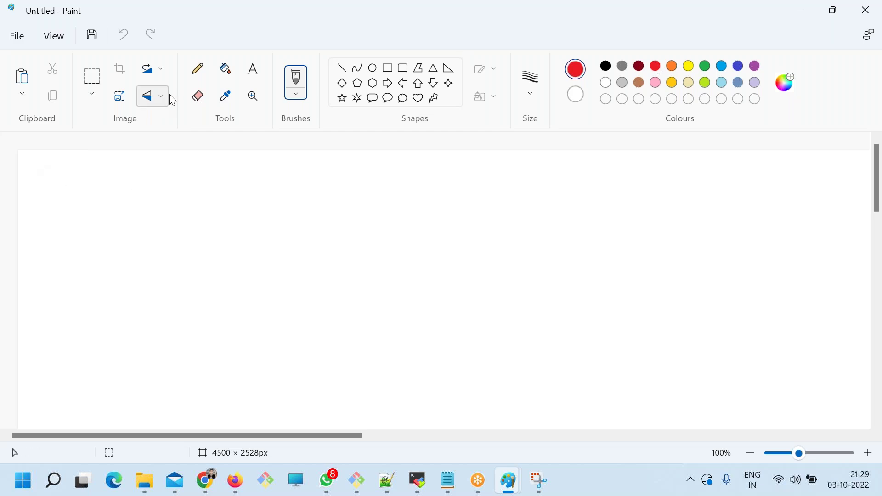
pyautogui.click(198, 68)
pyautogui.moveTo(30, 181); pyautogui.dragTo(82, 180)
pyautogui.moveTo(35, 199); pyautogui.dragTo(79, 198)
pyautogui.moveTo(36, 219); pyautogui.dragTo(85, 219)
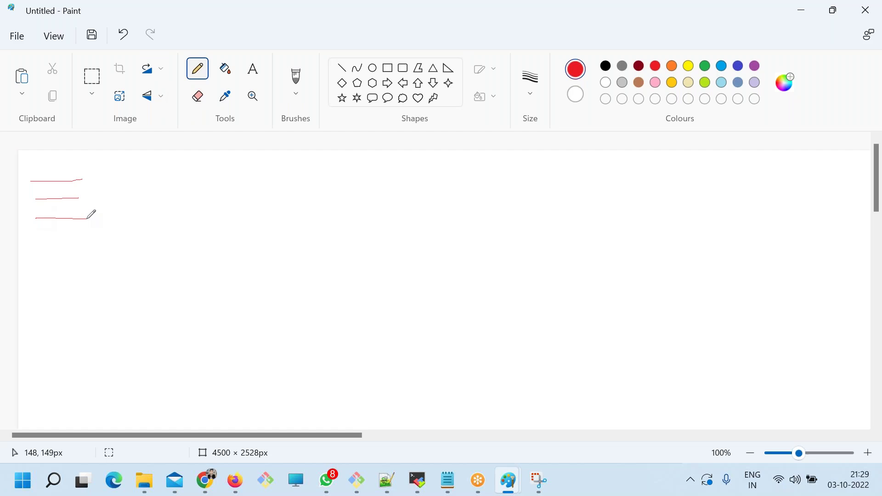
pyautogui.moveTo(35, 235)
pyautogui.mouseDown()
pyautogui.moveTo(102, 239)
pyautogui.moveTo(90, 262)
pyautogui.mouseUp()
pyautogui.moveTo(100, 277); pyautogui.dragTo(61, 276)
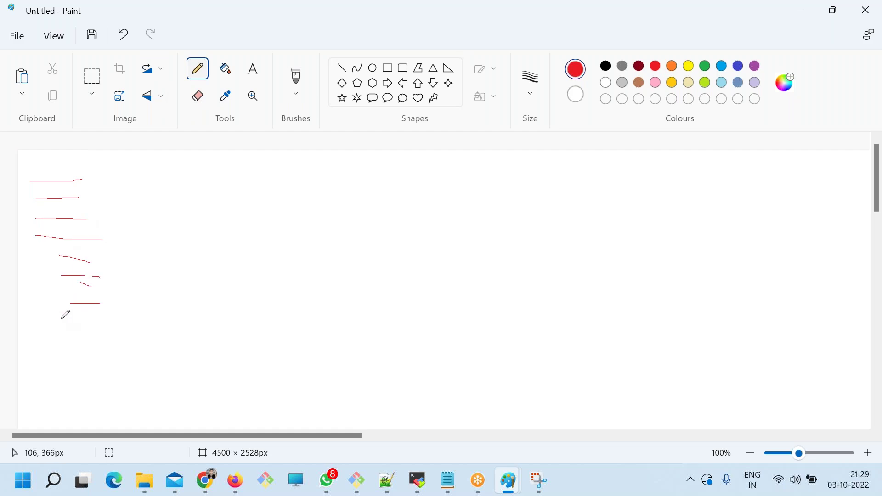
pyautogui.moveTo(41, 350); pyautogui.dragTo(120, 334)
pyautogui.moveTo(41, 402)
pyautogui.mouseDown()
pyautogui.moveTo(99, 384)
pyautogui.moveTo(24, 404)
pyautogui.mouseUp()
pyautogui.moveTo(125, 349)
pyautogui.mouseDown()
pyautogui.moveTo(59, 364)
pyautogui.moveTo(112, 366)
pyautogui.mouseUp()
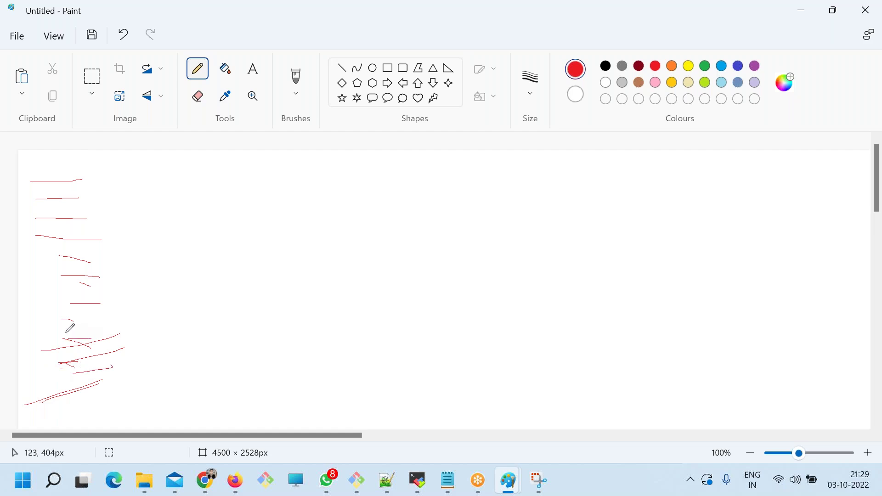
# Set the pencil colour to dark red, try a stroke around the column of lines, and undo it.
pyautogui.click(639, 66)
pyautogui.moveTo(89, 171)
pyautogui.mouseDown()
pyautogui.moveTo(138, 170)
pyautogui.moveTo(47, 383)
pyautogui.mouseUp()
pyautogui.hotkey('ctrl', 'z')
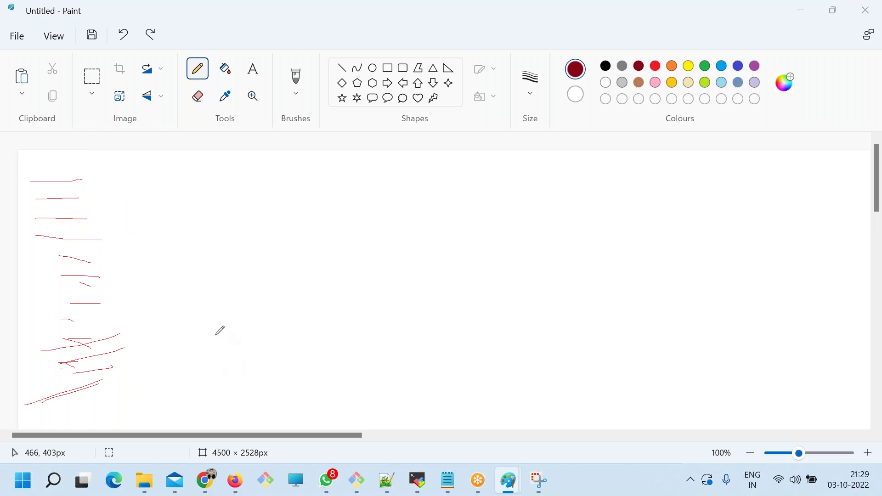
# Switch to the AWS console in Chrome, open the IAM Policies page, enlarge it, and highlight the policy count.
pyautogui.hotkey('alt', 'Tab')
pyautogui.click(28, 283)
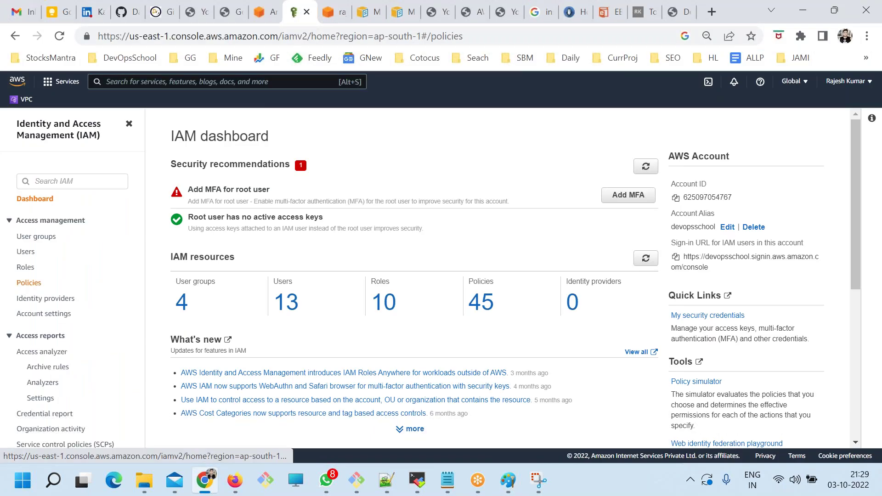
pyautogui.hotkey('ctrl', '+')
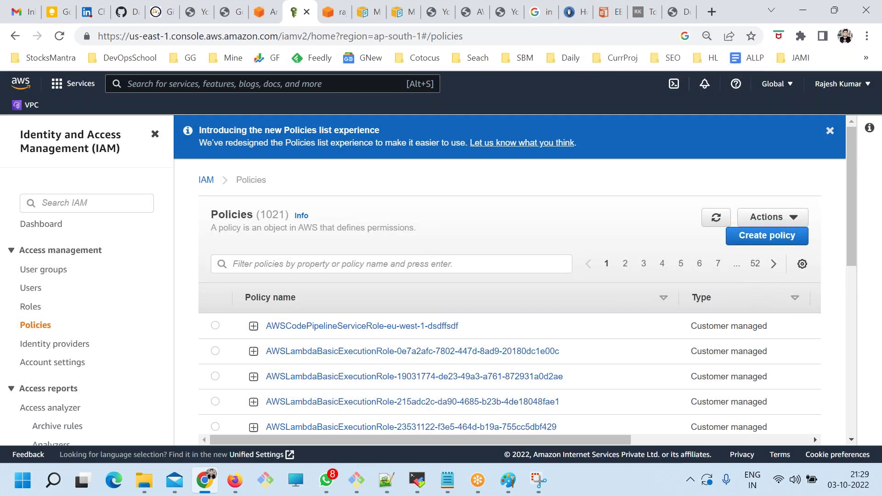
pyautogui.moveTo(285, 216); pyautogui.dragTo(267, 216)
# Return to Paint and sketch four dark red stick figures across from the column of lines to represent users.
pyautogui.hotkey('alt', 'Tab')
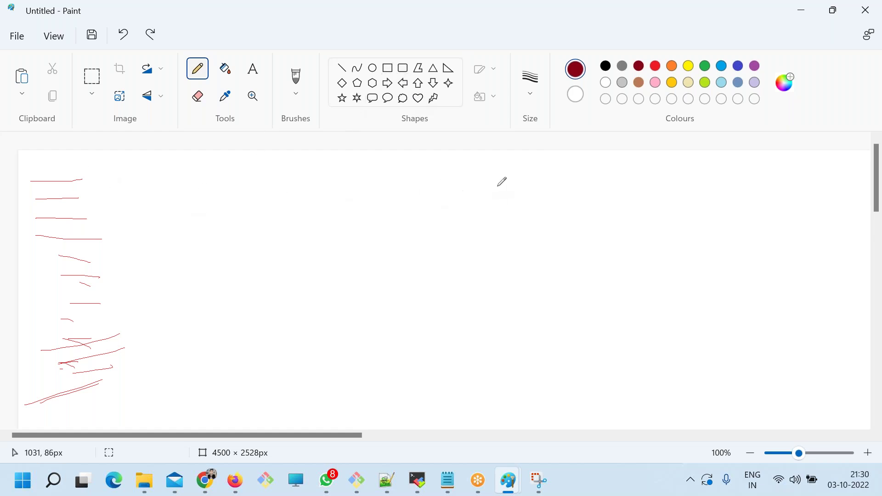
pyautogui.moveTo(519, 174); pyautogui.dragTo(520, 189)
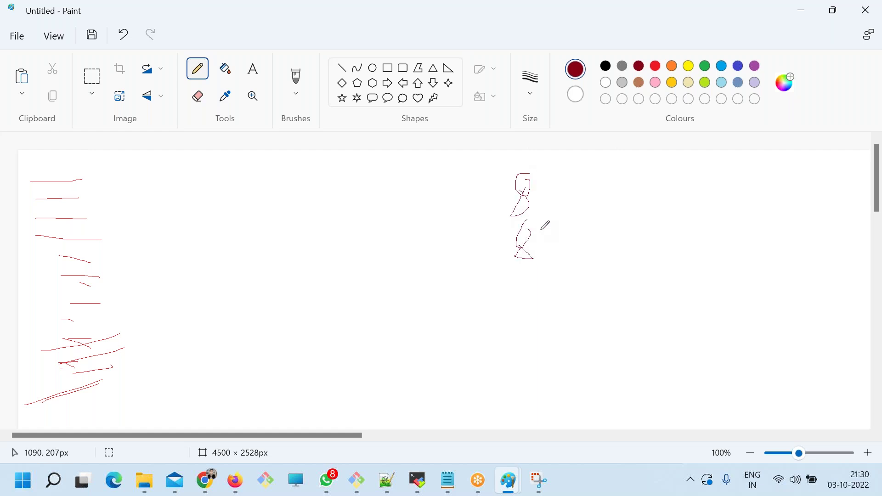
pyautogui.moveTo(553, 231); pyautogui.dragTo(562, 242)
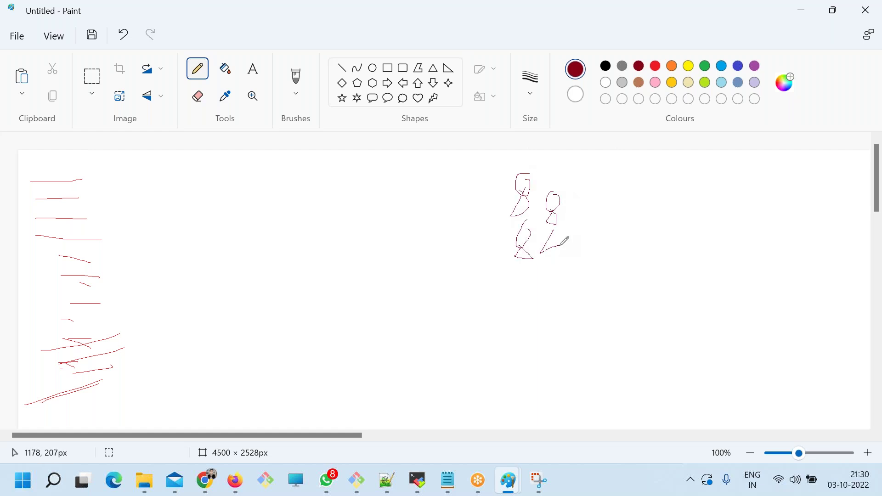
# Try bracketing the whole column of lines and joining it to the stick figures with one arrow, and undo it.
pyautogui.moveTo(79, 170)
pyautogui.mouseDown()
pyautogui.moveTo(132, 172)
pyautogui.moveTo(81, 355)
pyautogui.mouseUp()
pyautogui.moveTo(123, 270)
pyautogui.mouseDown()
pyautogui.moveTo(466, 215)
pyautogui.moveTo(442, 248)
pyautogui.mouseUp()
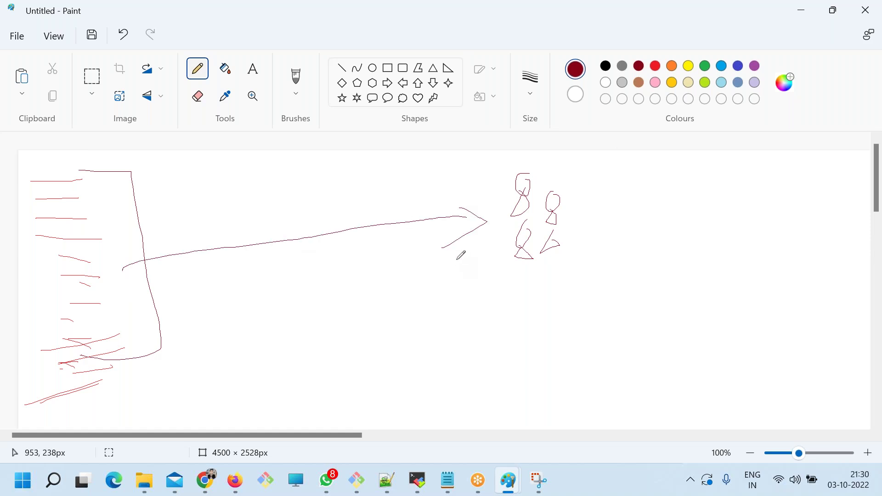
pyautogui.hotkey('ctrl', 'z')
pyautogui.hotkey('ctrl', 'z')
# Try connecting individual lines directly to the stick figures with separate strokes, and undo them all.
pyautogui.moveTo(108, 235)
pyautogui.mouseDown()
pyautogui.moveTo(209, 220)
pyautogui.moveTo(519, 204)
pyautogui.mouseUp()
pyautogui.moveTo(125, 301); pyautogui.dragTo(520, 249)
pyautogui.moveTo(138, 266); pyautogui.dragTo(534, 208)
pyautogui.moveTo(61, 363)
pyautogui.mouseDown()
pyautogui.moveTo(585, 257)
pyautogui.moveTo(561, 230)
pyautogui.mouseUp()
pyautogui.hotkey('ctrl', 'z')
pyautogui.hotkey('ctrl', 'z')
pyautogui.hotkey('ctrl', 'z')
pyautogui.hotkey('ctrl', 'z')
pyautogui.hotkey('ctrl', 'z')
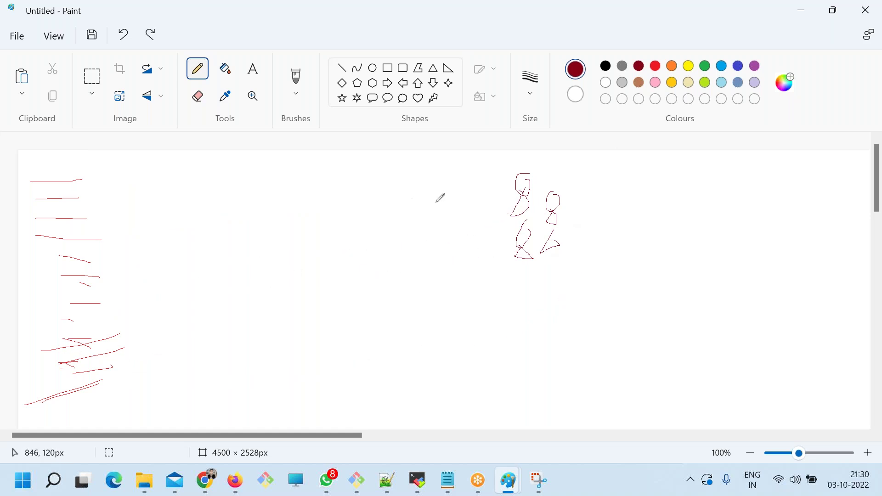
# Draw a red bracket beside the stick figures and connect it with a line to a letter G for group.
pyautogui.click(655, 67)
pyautogui.moveTo(529, 174)
pyautogui.mouseDown()
pyautogui.moveTo(519, 170)
pyautogui.moveTo(489, 229)
pyautogui.moveTo(543, 265)
pyautogui.mouseUp()
pyautogui.moveTo(487, 216)
pyautogui.mouseDown()
pyautogui.moveTo(345, 227)
pyautogui.moveTo(306, 256)
pyautogui.moveTo(329, 262)
pyautogui.mouseUp()
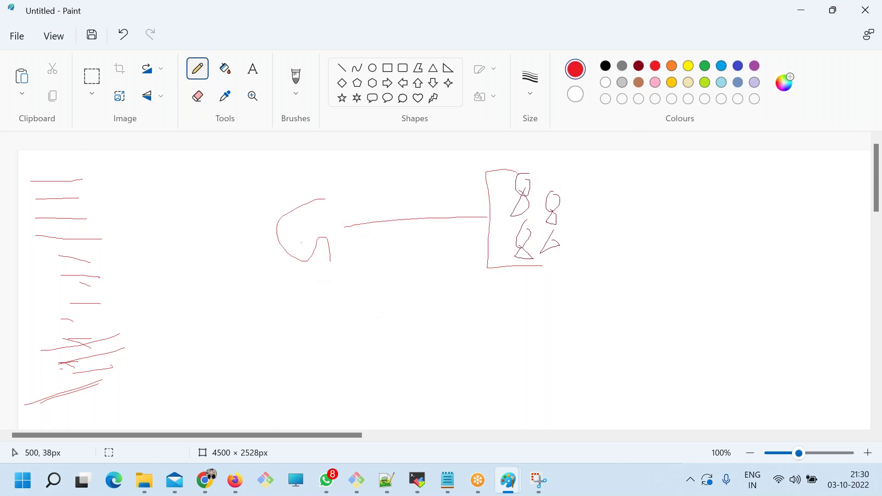
# Duplicate the G and bracketed stick figures and place the copy below the original.
pyautogui.click(91, 77)
pyautogui.moveTo(256, 166)
pyautogui.mouseDown()
pyautogui.moveTo(313, 201)
pyautogui.moveTo(592, 295)
pyautogui.mouseUp()
pyautogui.hotkey('ctrl', 'c')
pyautogui.hotkey('ctrl', 'v')
pyautogui.moveTo(233, 213); pyautogui.dragTo(521, 349)
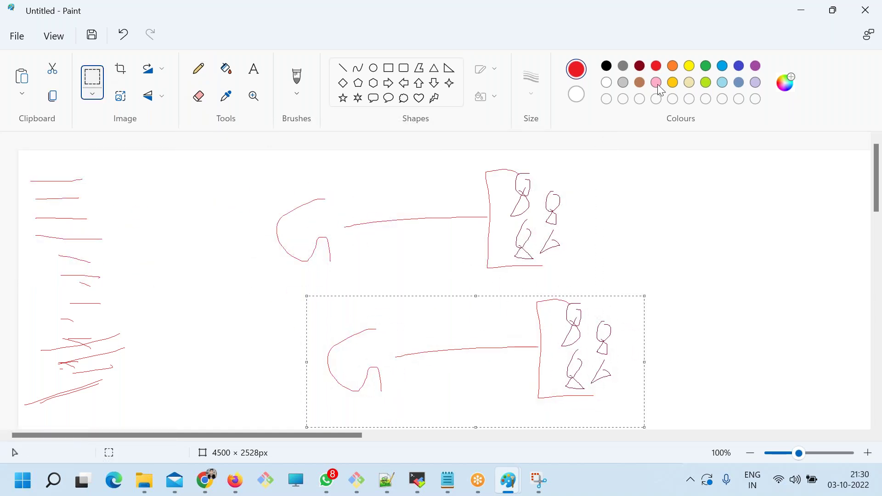
# Draw pencil arrows from the policy lines to both G marks, and outline the upper G and its stick figures.
pyautogui.click(197, 68)
pyautogui.moveTo(106, 205)
pyautogui.mouseDown()
pyautogui.moveTo(238, 203)
pyautogui.moveTo(285, 214)
pyautogui.mouseUp()
pyautogui.moveTo(120, 335); pyautogui.dragTo(320, 357)
pyautogui.moveTo(121, 290)
pyautogui.mouseDown()
pyautogui.moveTo(281, 249)
pyautogui.moveTo(290, 266)
pyautogui.mouseUp()
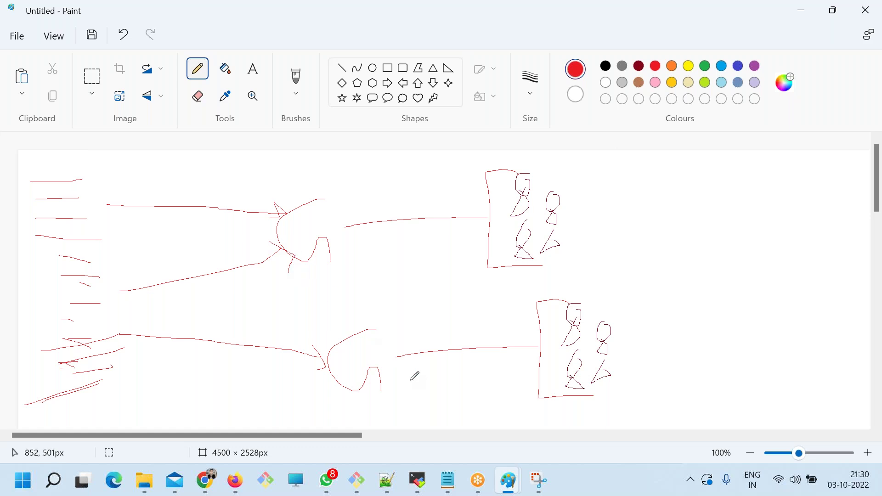
pyautogui.moveTo(294, 188)
pyautogui.mouseDown()
pyautogui.moveTo(262, 274)
pyautogui.moveTo(315, 210)
pyautogui.mouseUp()
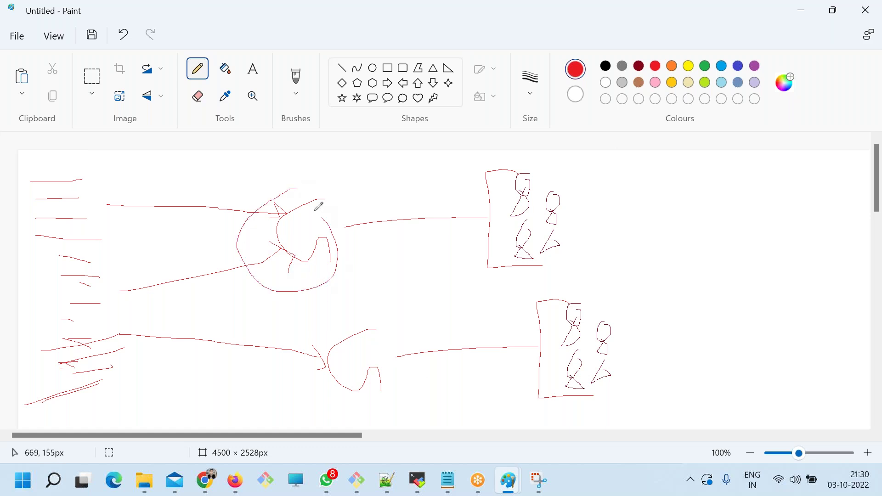
pyautogui.moveTo(494, 167)
pyautogui.mouseDown()
pyautogui.moveTo(478, 254)
pyautogui.moveTo(595, 246)
pyautogui.moveTo(497, 173)
pyautogui.mouseUp()
# Switch to the AWS console and review the IAM User groups and Users lists.
pyautogui.hotkey('alt', 'Tab')
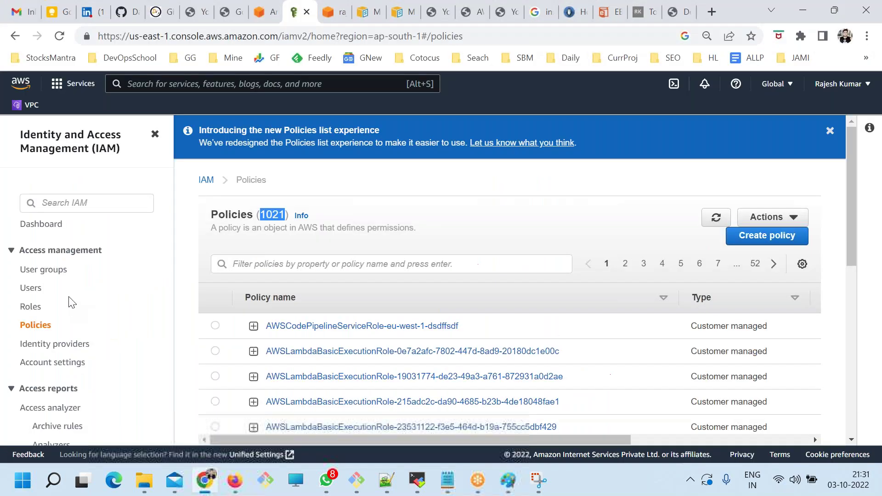
pyautogui.click(29, 290)
pyautogui.click(54, 270)
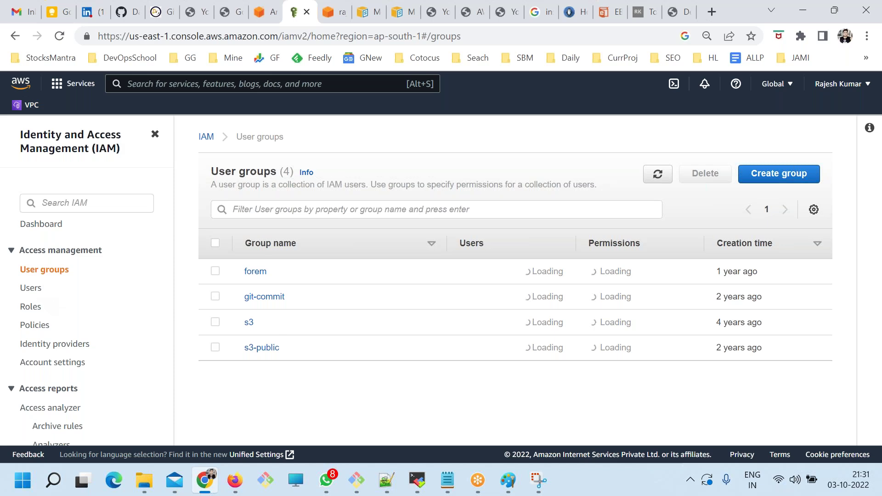
pyautogui.click(34, 288)
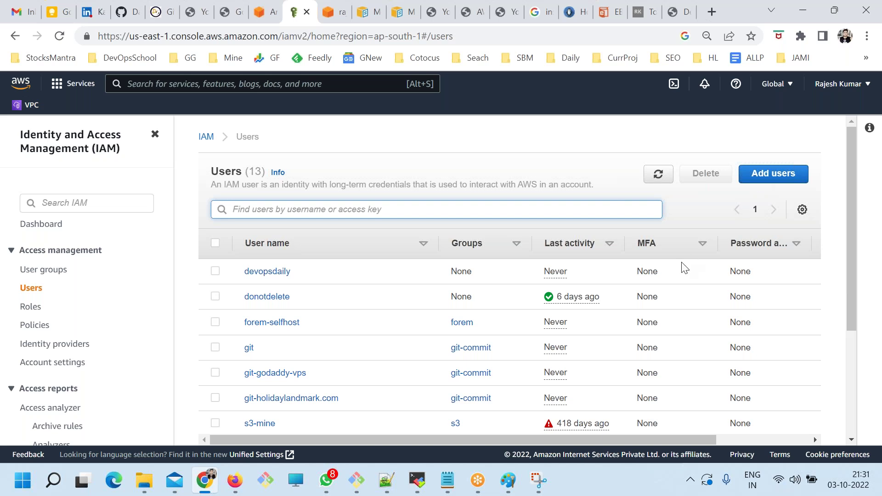
pyautogui.scroll(-3, 459, 363)
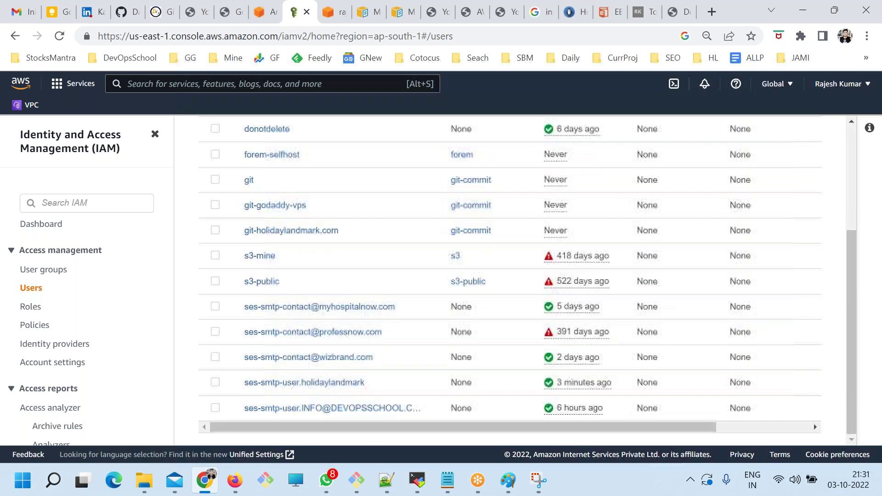
pyautogui.scroll(3, 427, 355)
# Start adding a new IAM user and enter demo as the user name.
pyautogui.click(765, 178)
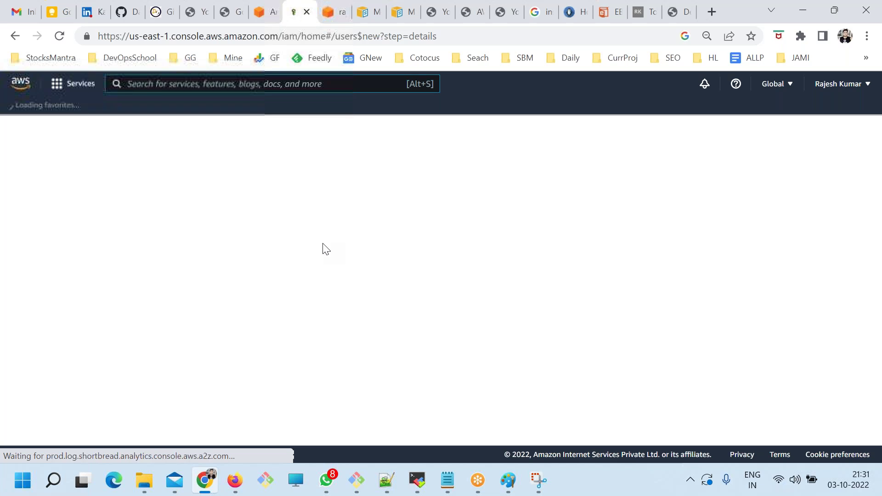
pyautogui.click(320, 232)
pyautogui.write('demo')
pyautogui.hotkey('ctrl', 'a')
# Give the user password-based AWS Management Console access with an autogenerated password and no required password reset.
pyautogui.scroll(-1, 312, 302)
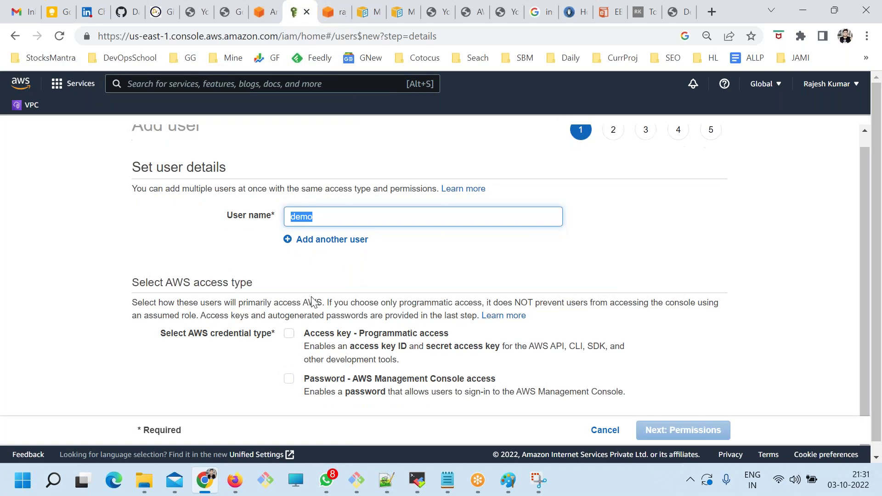
pyautogui.moveTo(451, 332); pyautogui.dragTo(287, 343)
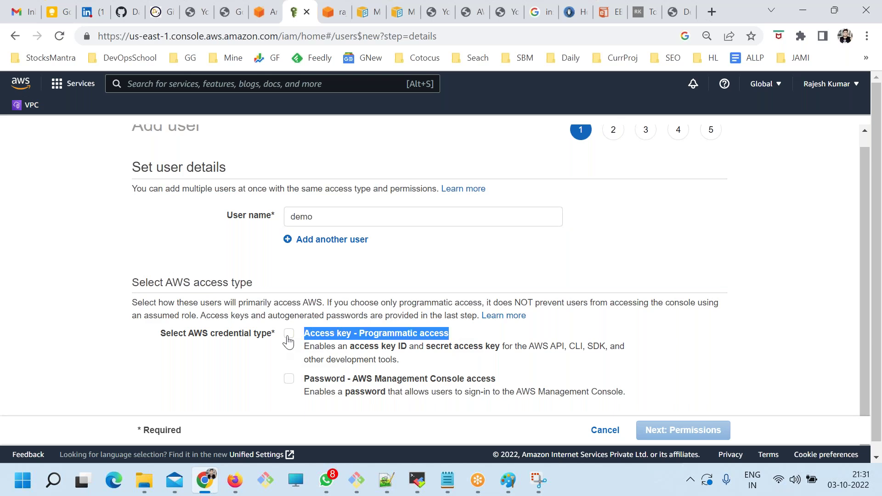
pyautogui.moveTo(312, 380); pyautogui.dragTo(500, 381)
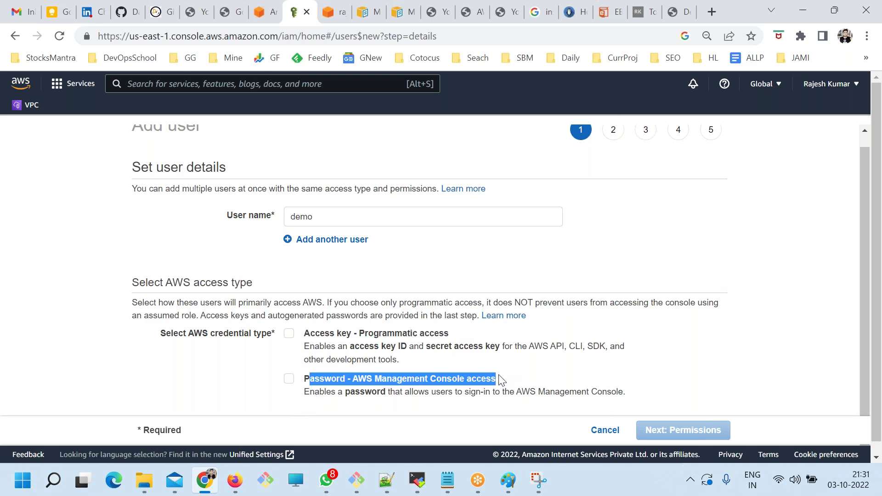
pyautogui.click(289, 379)
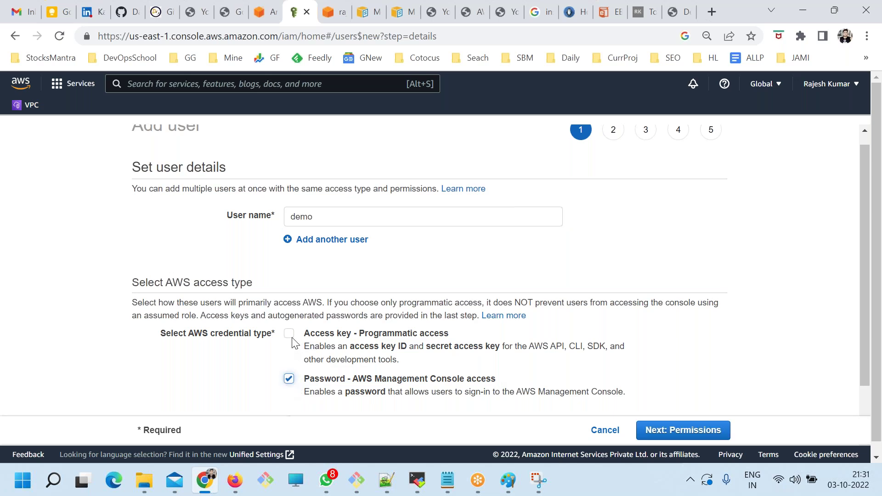
pyautogui.scroll(-1, 431, 374)
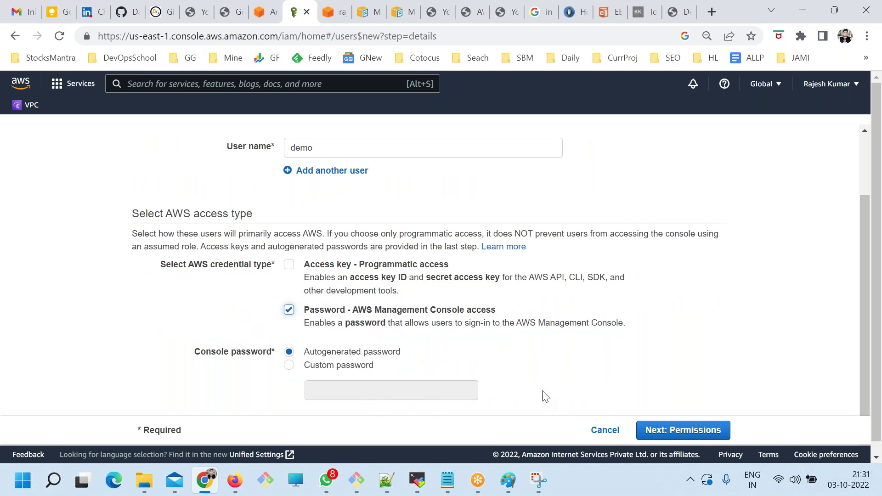
pyautogui.scroll(-1, 658, 390)
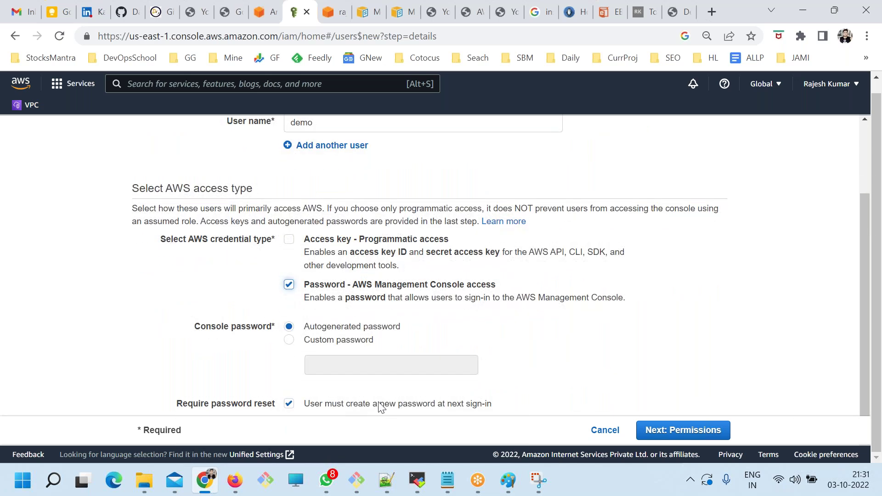
pyautogui.click(339, 405)
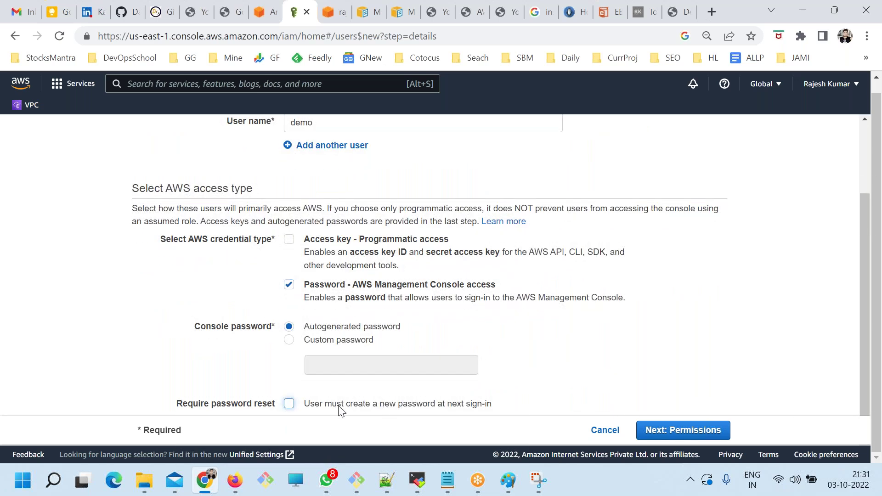
# Create the demo user without assigning any group, permissions, or tags.
pyautogui.click(639, 422)
pyautogui.scroll(-1, 226, 310)
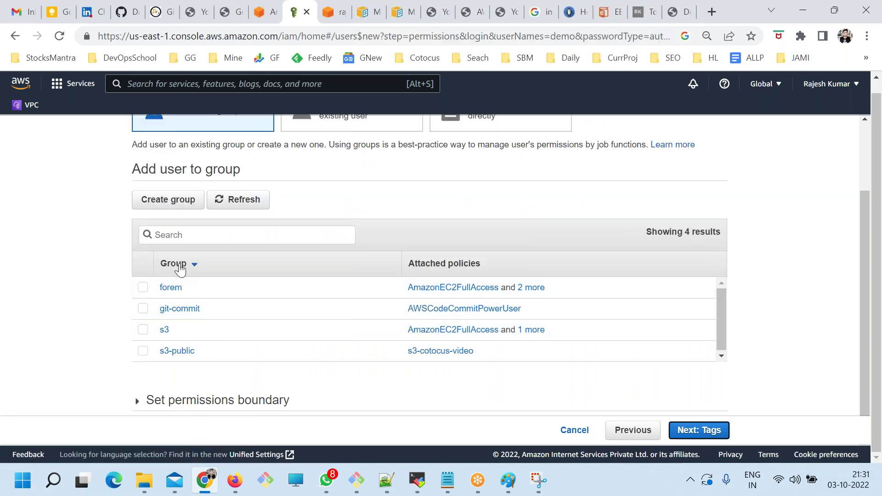
pyautogui.click(697, 432)
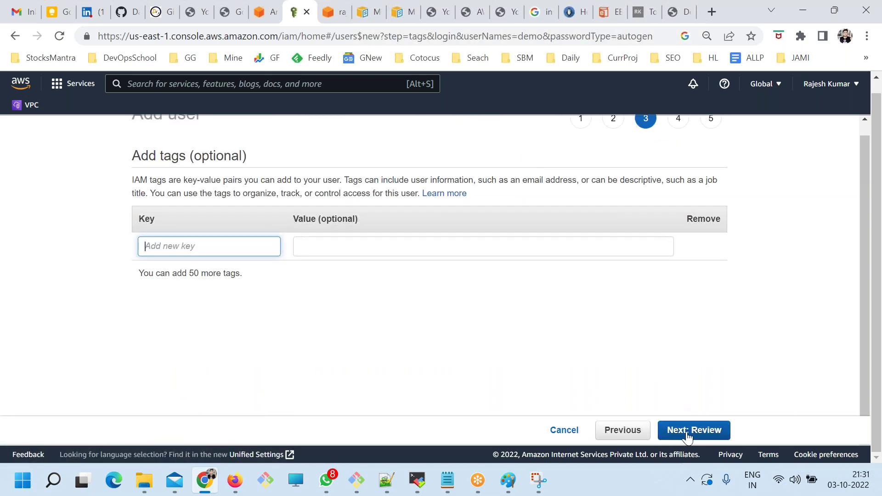
pyautogui.click(688, 432)
pyautogui.scroll(-1, 282, 346)
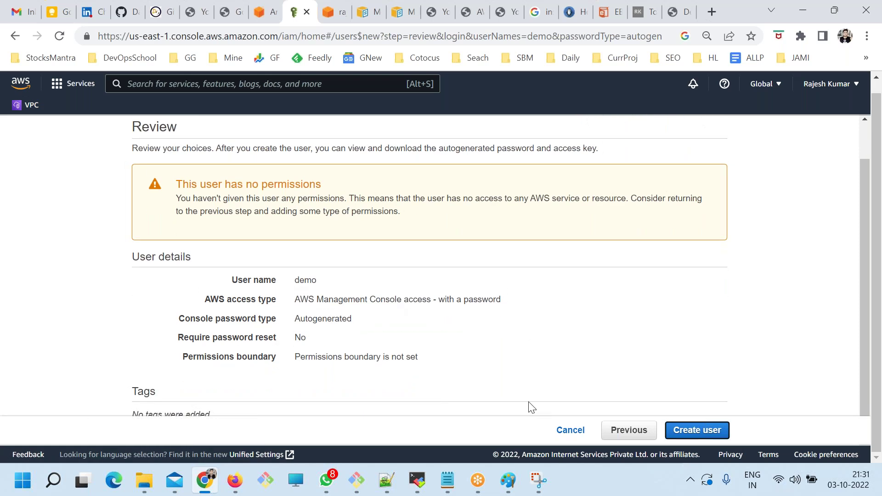
pyautogui.click(697, 430)
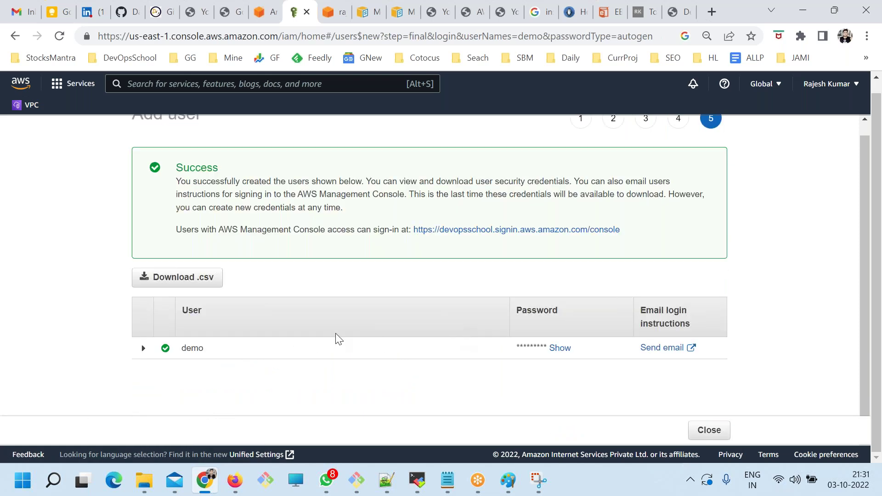
# Reveal the demo user's autogenerated console password and copy it.
pyautogui.doubleClick(566, 351)
pyautogui.click(524, 354)
pyautogui.moveTo(517, 352); pyautogui.dragTo(531, 365)
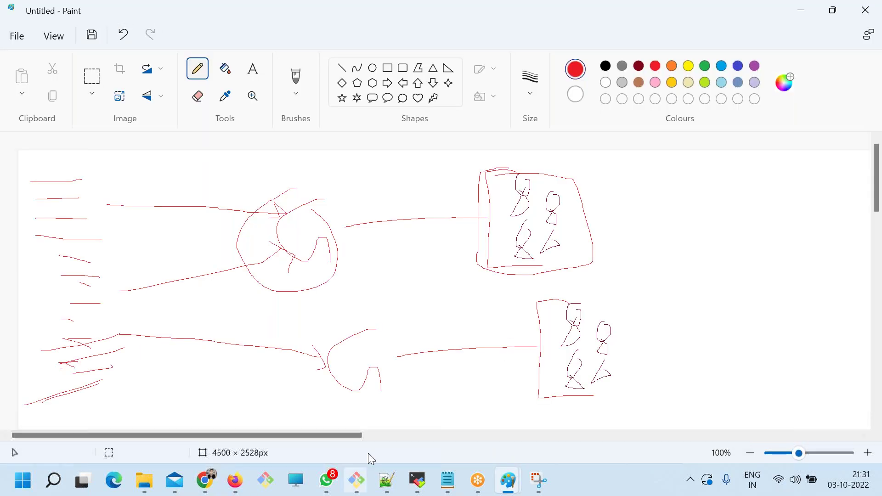
# Open a new Notepad window, paste the demo user's console password, and switch back to Paint.
pyautogui.press('super+r')
pyautogui.write('notepad')
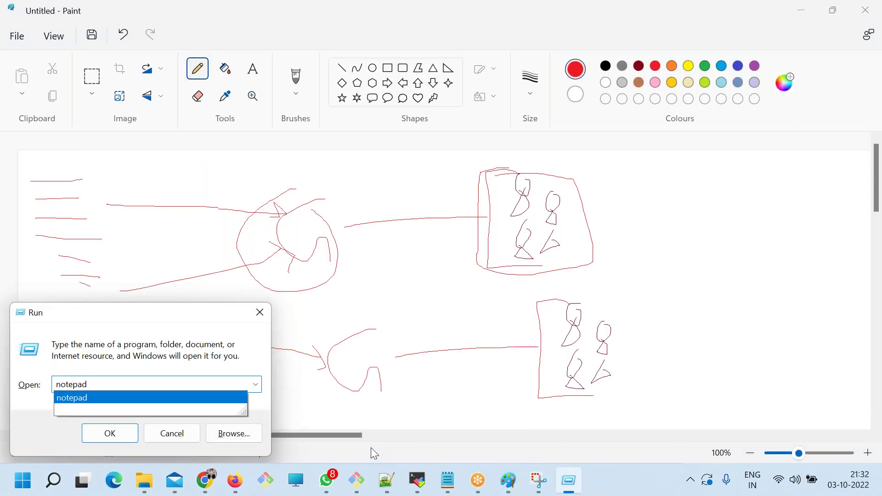
pyautogui.press('Return')
pyautogui.hotkey('ctrl', 'v')
pyautogui.hotkey('alt', 'Tab')
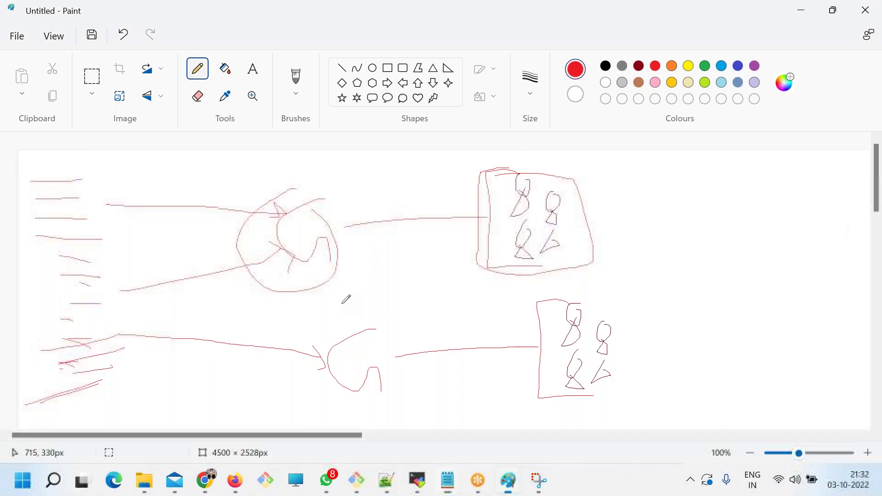
# Copy the user name demo from the AWS user creation summary, paste it below the password in Notepad, and return to Paint.
pyautogui.click(218, 486)
pyautogui.moveTo(197, 355); pyautogui.dragTo(178, 355)
pyautogui.hotkey('ctrl', 'c')
pyautogui.hotkey('alt', 'Tab')
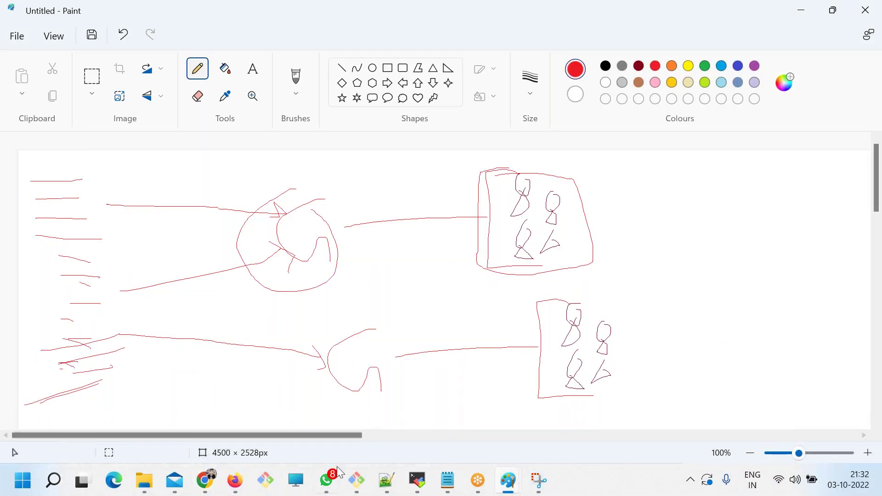
pyautogui.click(449, 478)
pyautogui.click(632, 419)
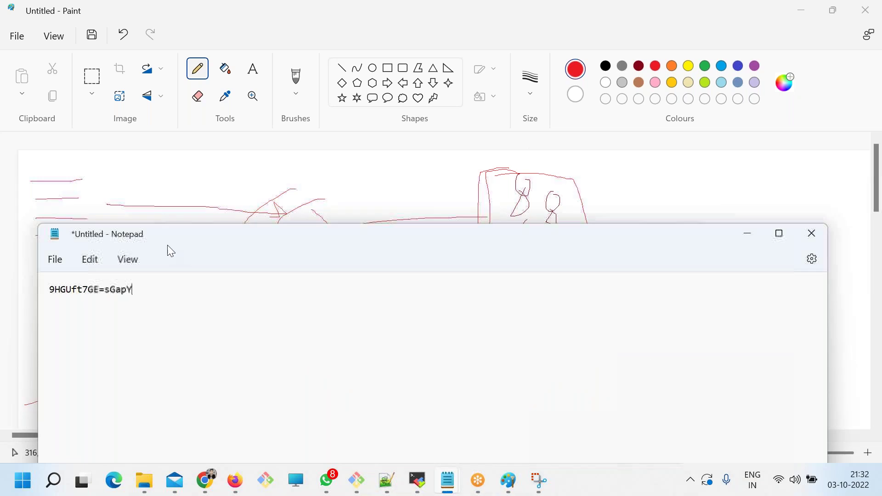
pyautogui.press('Return')
pyautogui.hotkey('ctrl', 'v')
pyautogui.hotkey('alt', 'Tab')
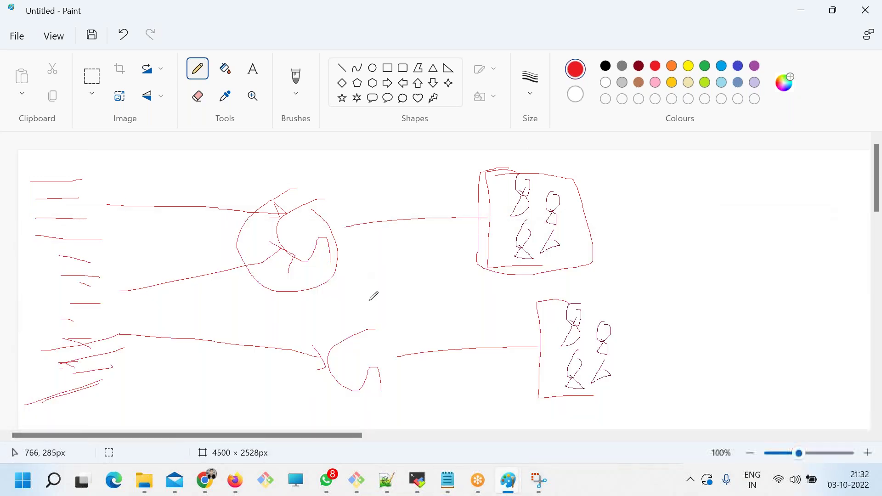
# Switch back to the AWS console in Chrome and close the user creation summary.
pyautogui.click(206, 483)
pyautogui.click(709, 430)
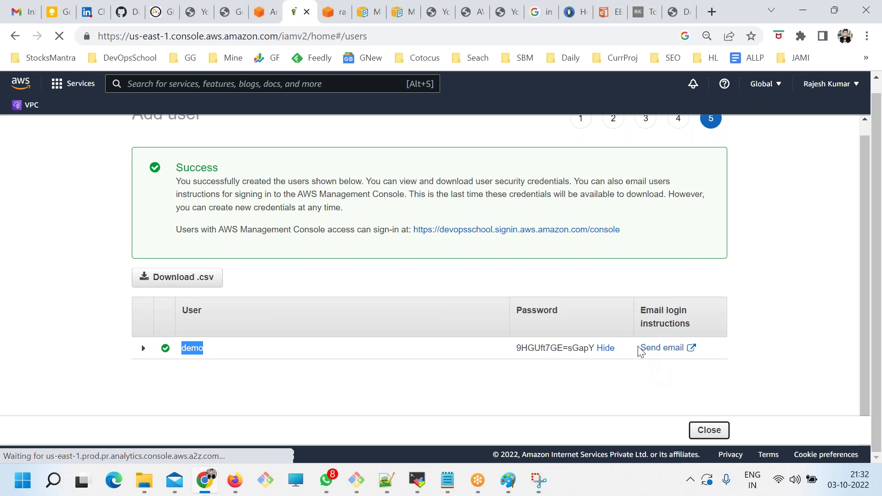
pyautogui.click(723, 431)
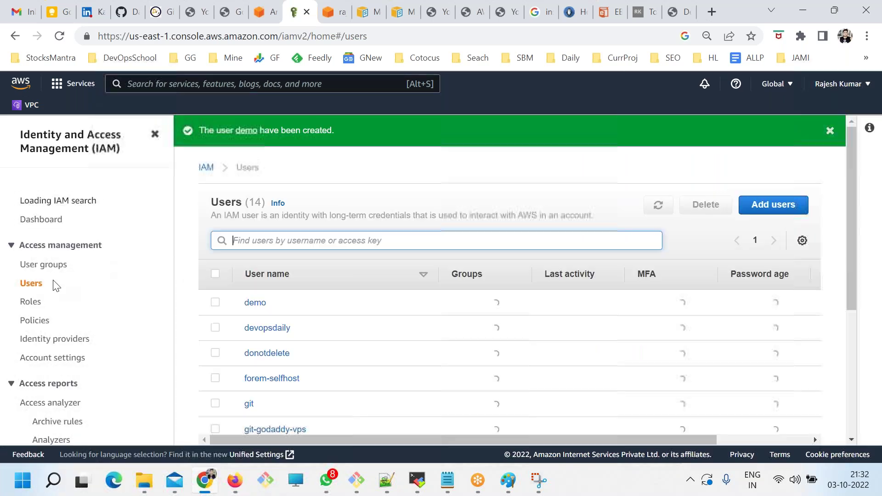
# Start a new IAM user group named demo and select the demo user as its member.
pyautogui.click(35, 269)
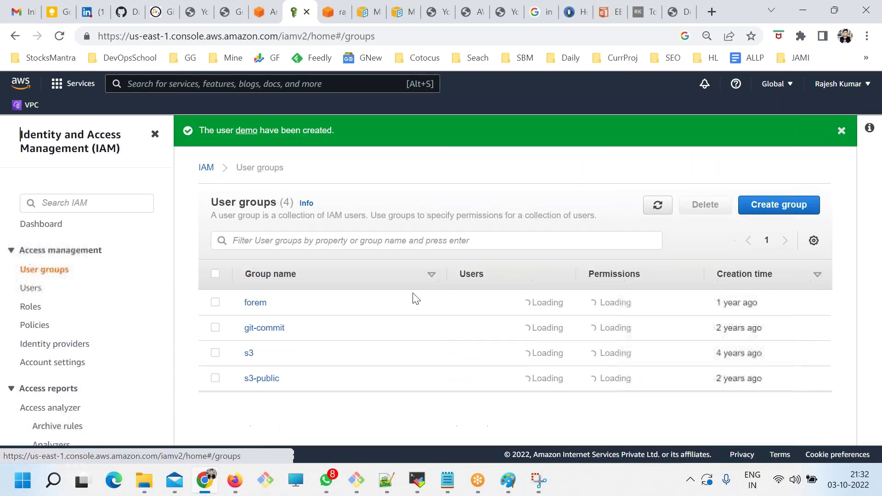
pyautogui.click(749, 207)
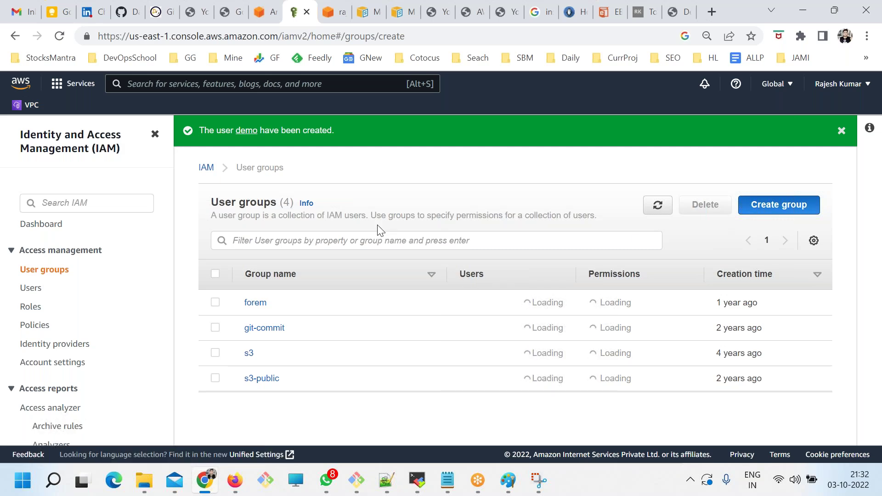
pyautogui.click(232, 270)
pyautogui.write('mo')
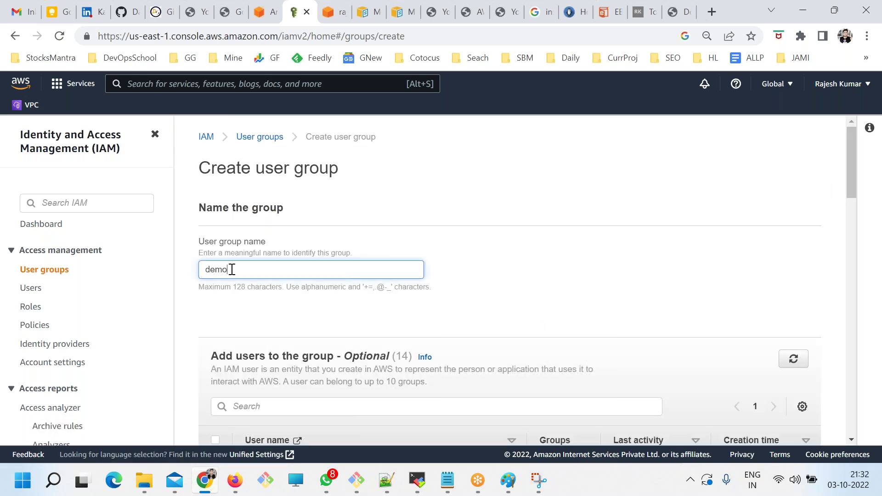
pyautogui.scroll(-6, 403, 246)
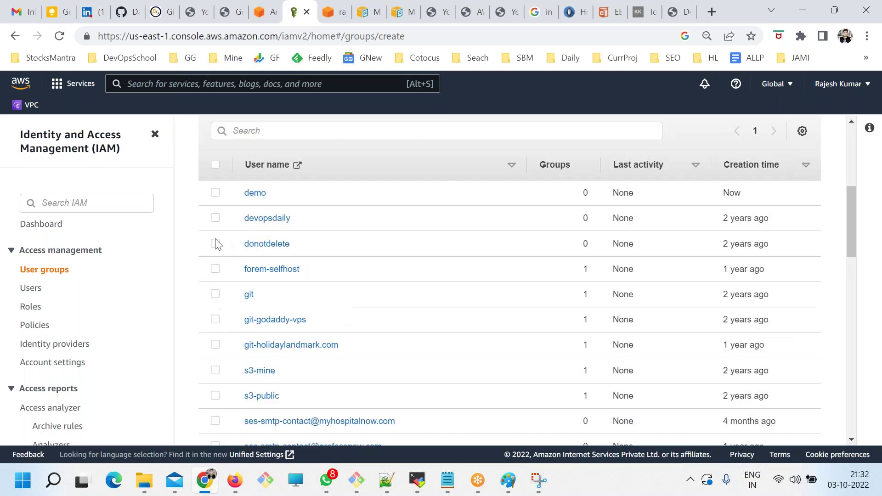
pyautogui.click(215, 192)
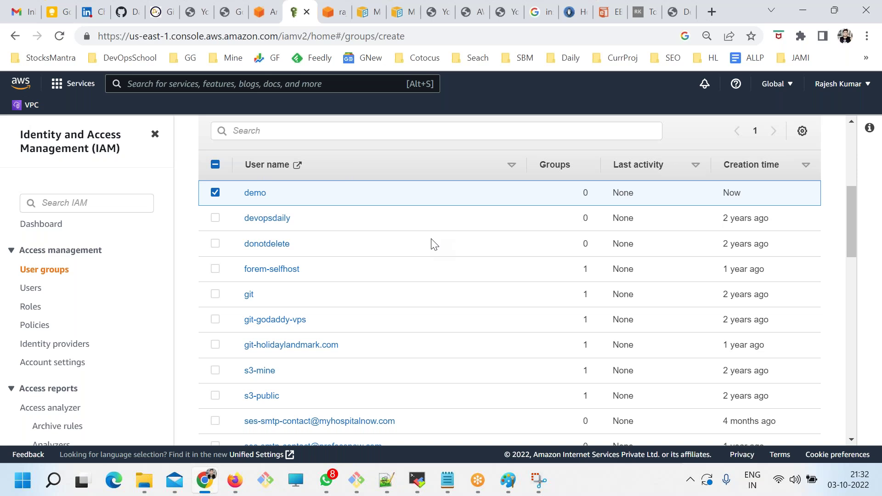
# Filter the permission policies by ec2, attach AmazonEC2FullAccess, and create the demo user group.
pyautogui.scroll(-9, 434, 243)
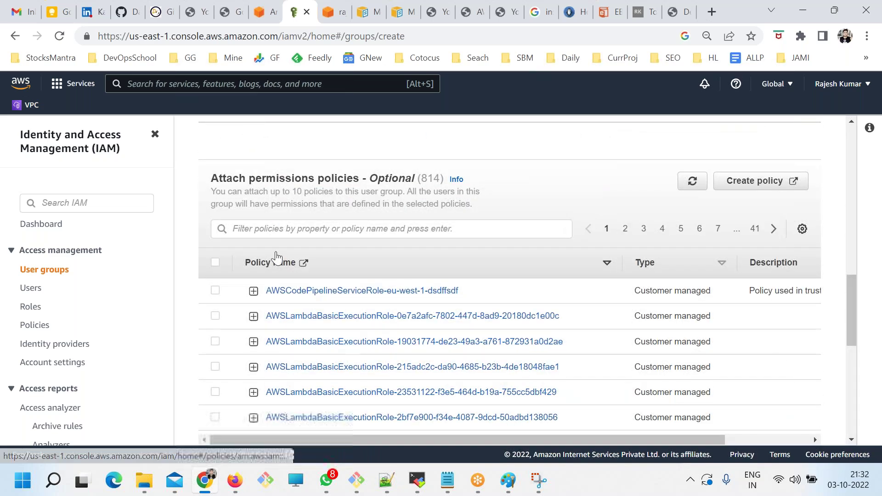
pyautogui.click(322, 229)
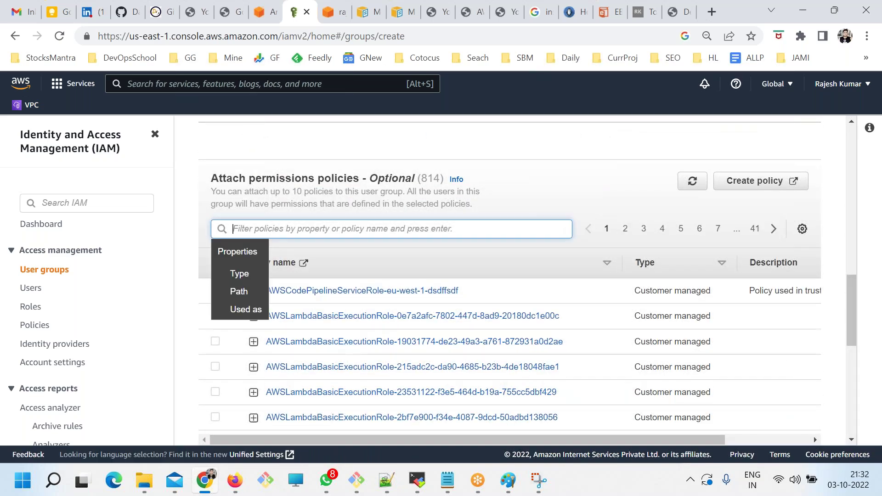
pyautogui.write('ec2')
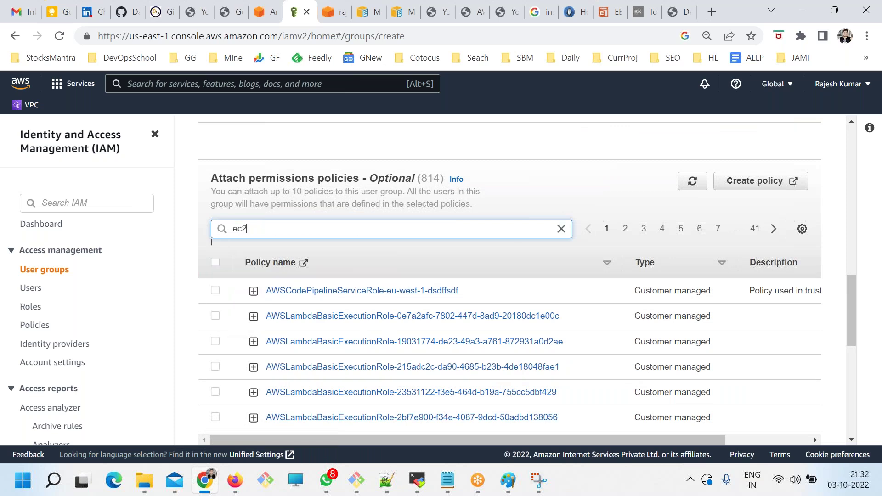
pyautogui.press('Return')
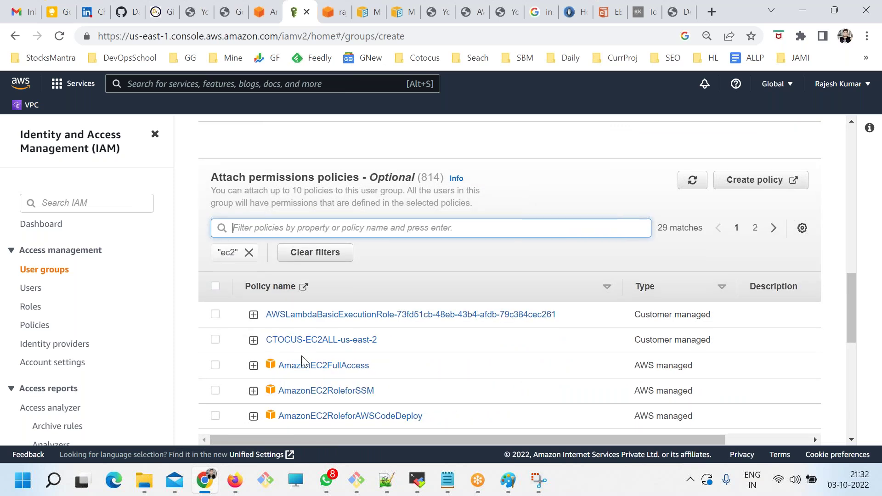
pyautogui.scroll(-2, 305, 348)
pyautogui.click(215, 297)
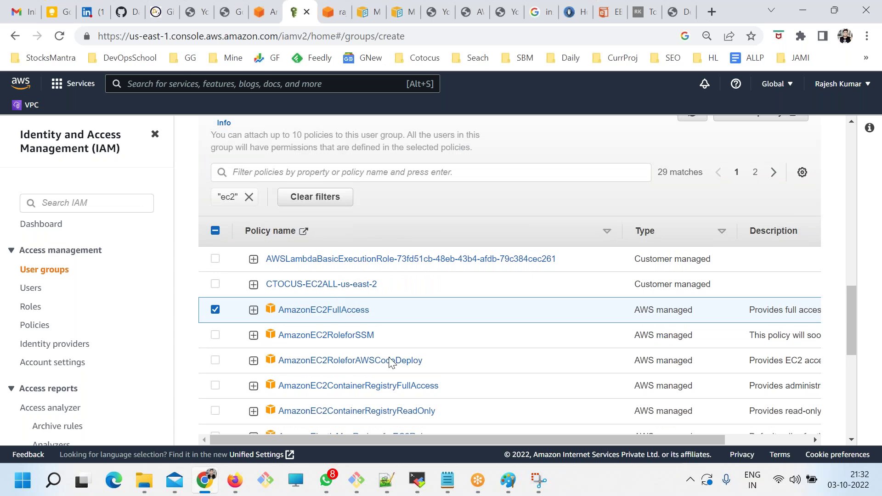
pyautogui.scroll(-10, 671, 313)
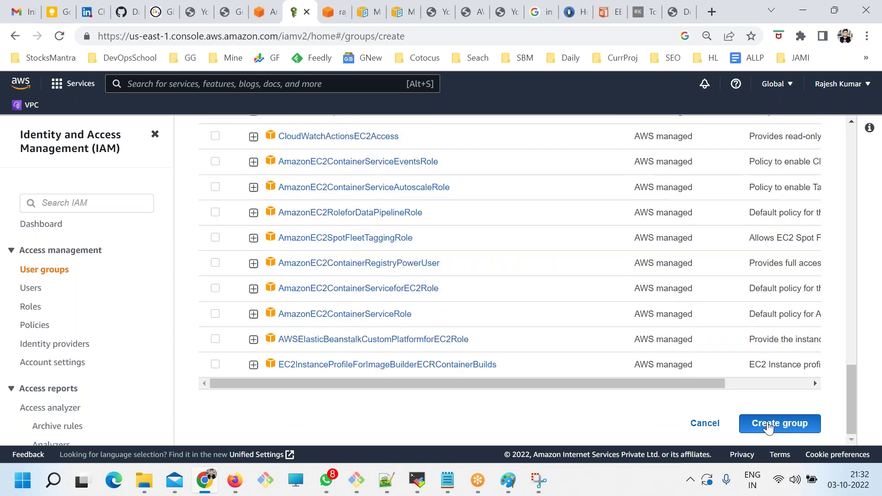
pyautogui.click(754, 428)
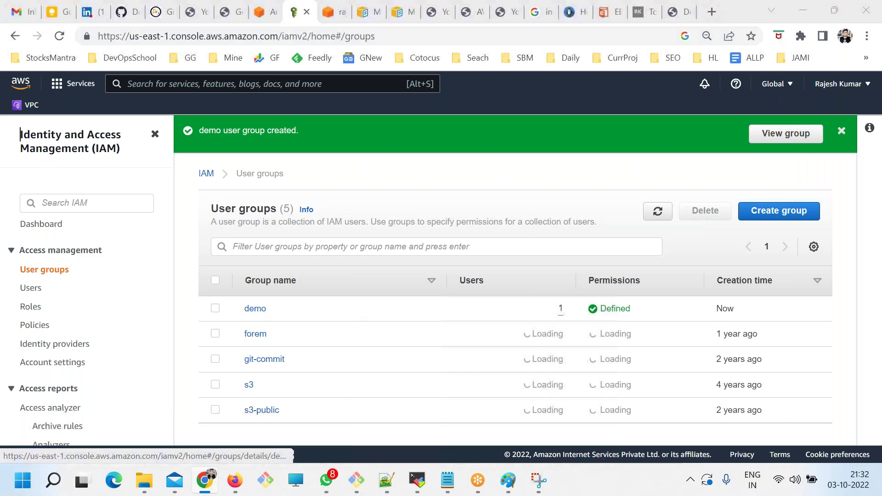
pyautogui.hotkey('alt', 'Tab')
pyautogui.click(459, 6)
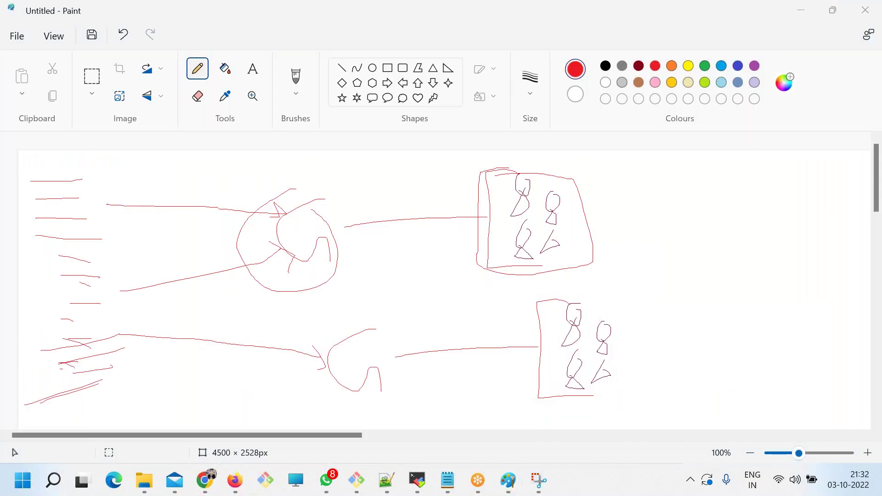
pyautogui.click(206, 480)
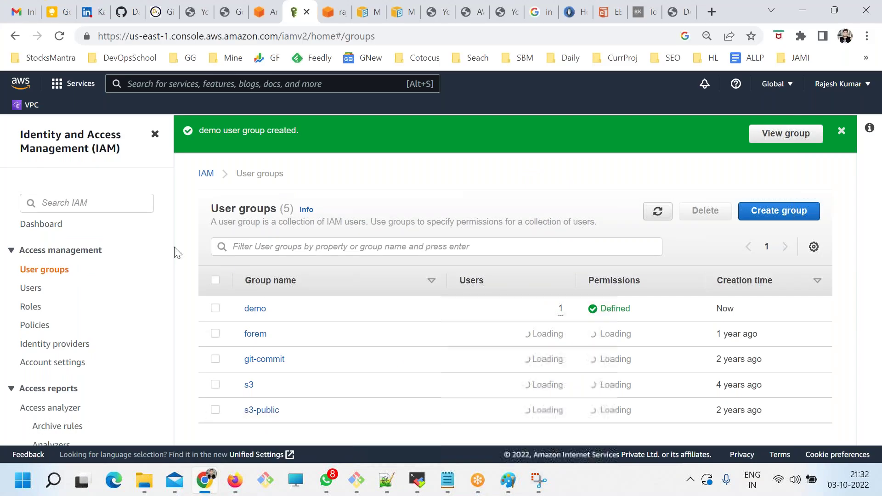
# Copy the IAM users' sign-in URL from the IAM dashboard and open it in a new incognito window.
pyautogui.click(40, 225)
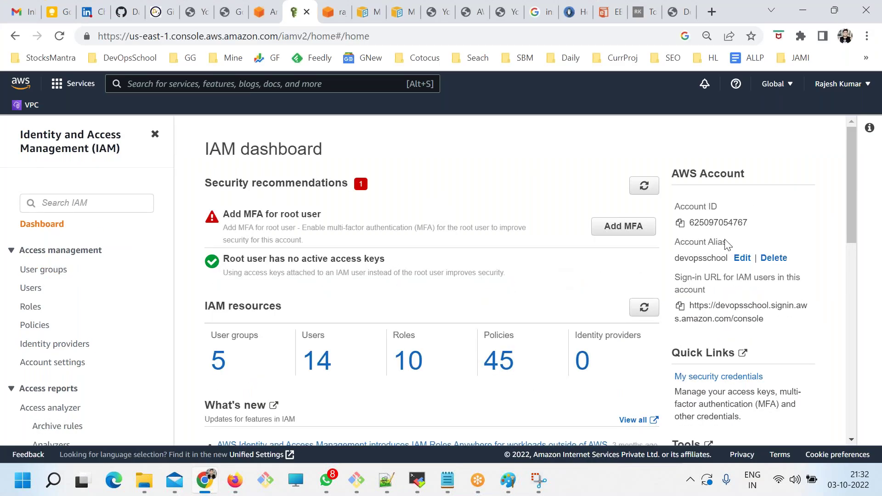
pyautogui.click(680, 306)
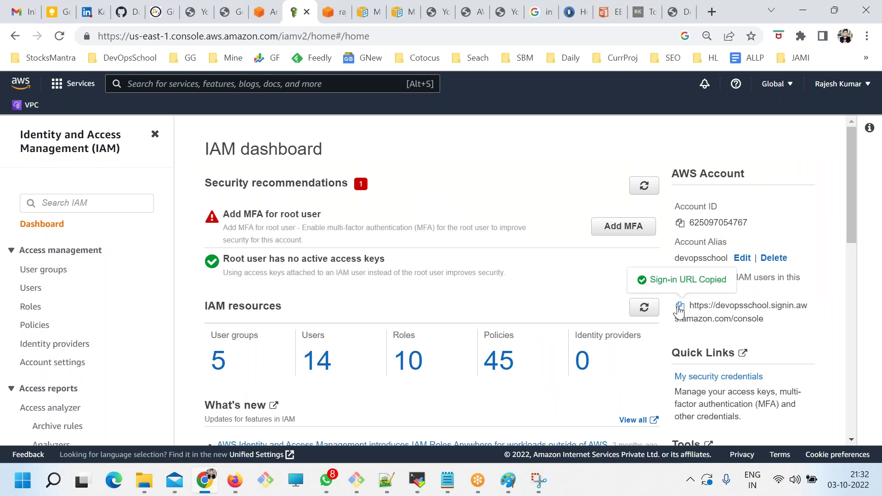
pyautogui.click(867, 36)
pyautogui.click(725, 95)
pyautogui.hotkey('ctrl', 'v')
pyautogui.press('Return')
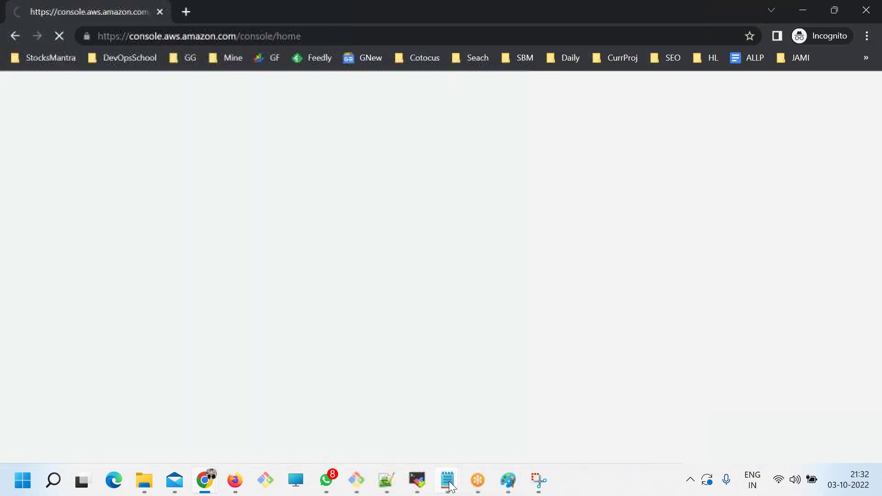
# Copy the demo user's console password from Notepad and return to the AWS sign-in page.
pyautogui.moveTo(447, 480)
pyautogui.click(611, 410)
pyautogui.moveTo(120, 300); pyautogui.dragTo(26, 288)
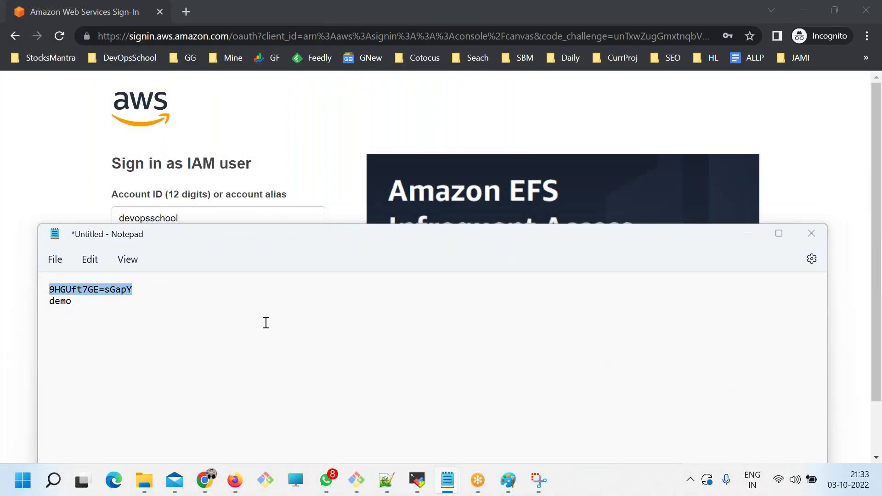
pyautogui.hotkey('alt', 'Tab')
# Sign in to the devopsschool account as IAM user demo, pasting the account password.
pyautogui.click(169, 281)
pyautogui.write('demo')
pyautogui.press('Tab')
pyautogui.hotkey('ctrl', 'v')
pyautogui.moveTo(179, 219); pyautogui.dragTo(98, 222)
pyautogui.click(203, 396)
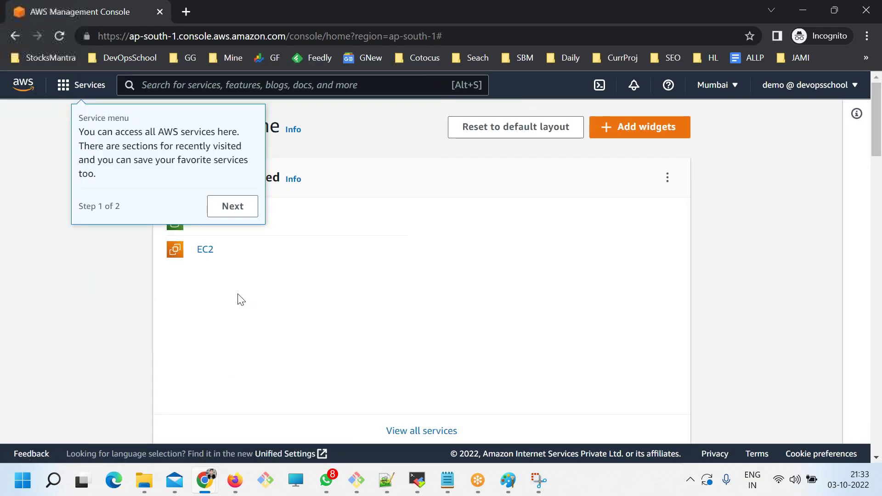
# Finish the two-step console tour and check the signed-in IAM user in the account details.
pyautogui.click(243, 212)
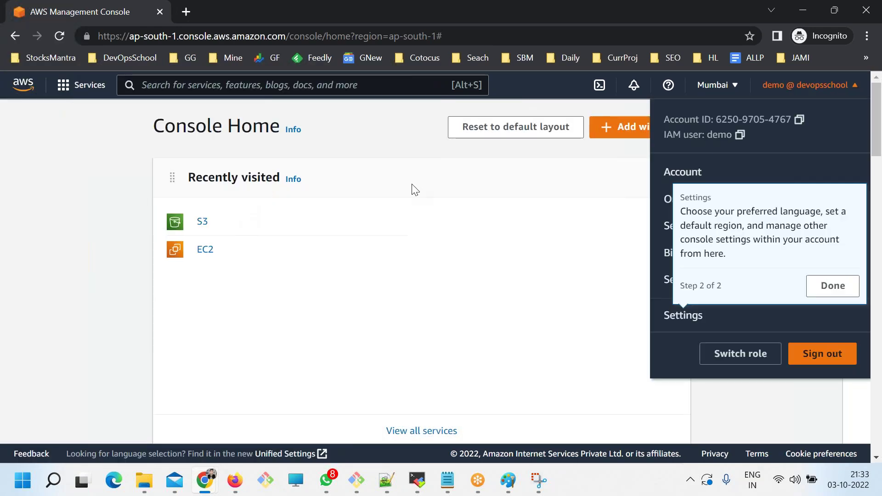
pyautogui.click(832, 286)
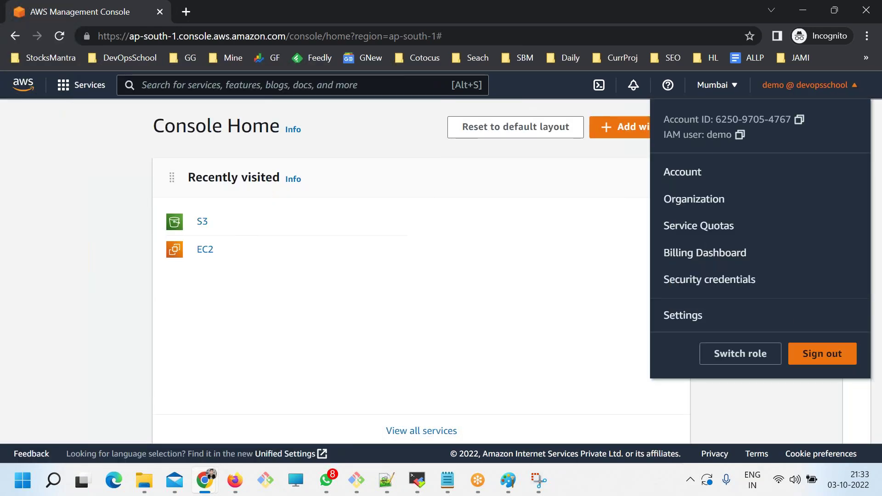
pyautogui.click(505, 301)
pyautogui.click(827, 92)
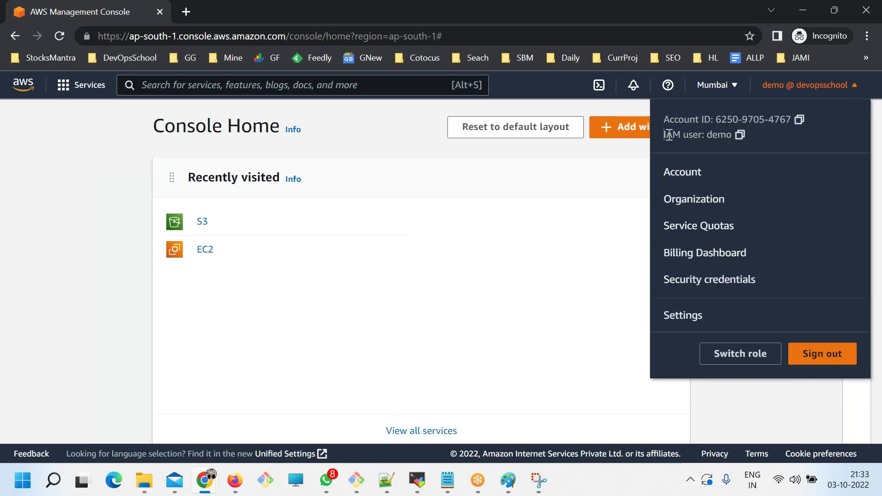
pyautogui.tripleClick(731, 134)
pyautogui.click(544, 187)
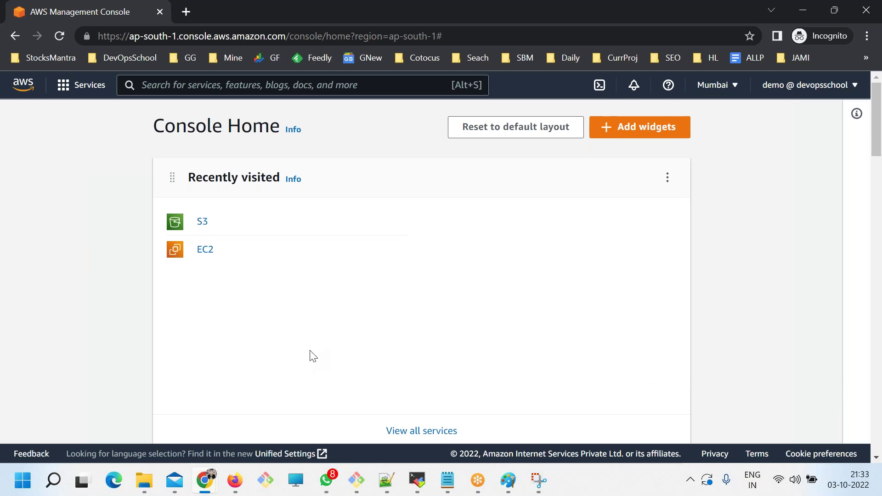
# Return to the IAM console window and delete the demo user group, entering its name demo as confirmation.
pyautogui.moveTo(205, 480)
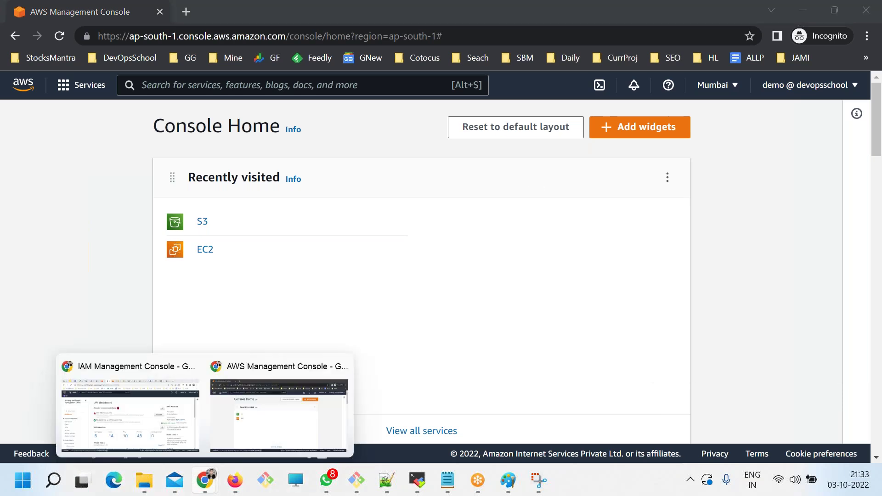
pyautogui.click(160, 425)
pyautogui.click(32, 306)
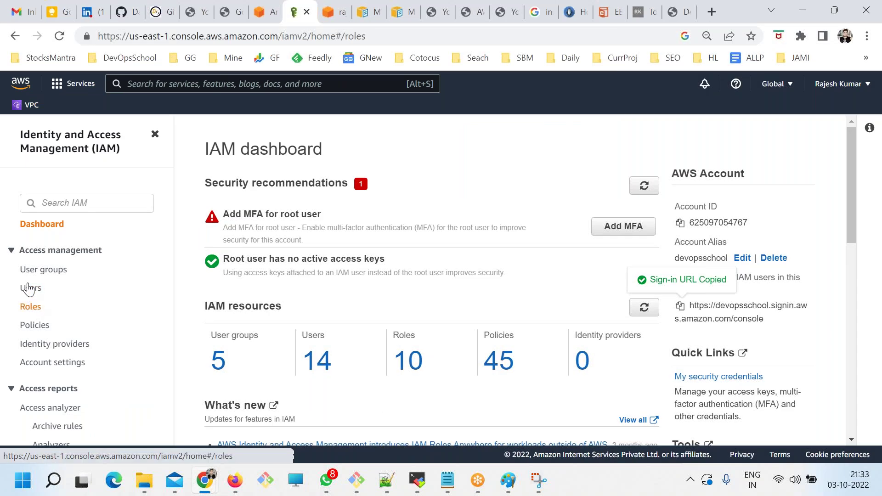
pyautogui.click(43, 269)
pyautogui.click(215, 271)
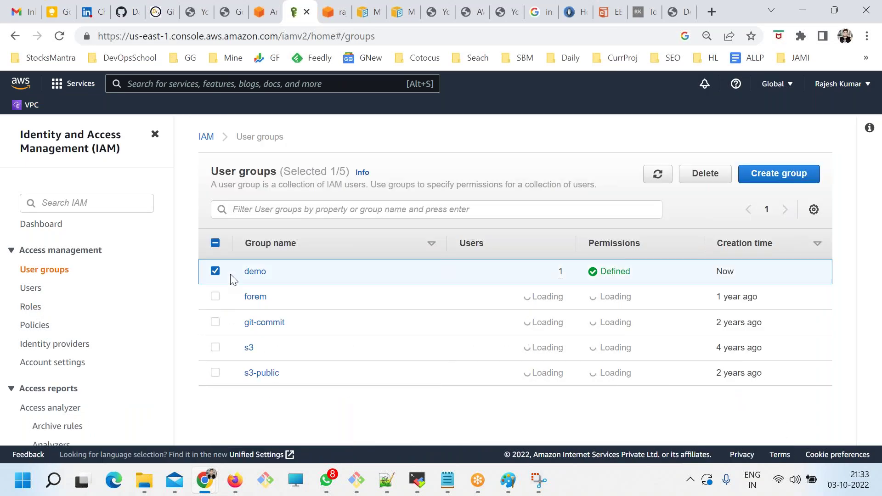
pyautogui.click(705, 173)
pyautogui.click(307, 308)
pyautogui.write('demo')
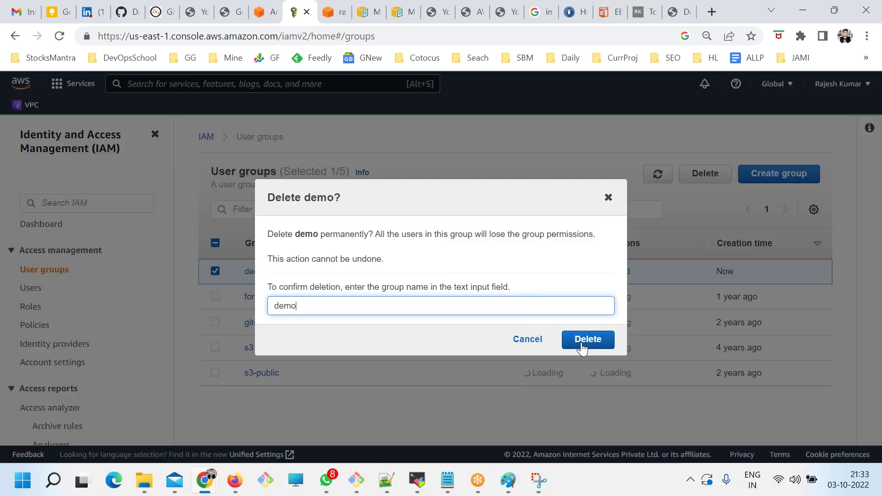
pyautogui.click(588, 339)
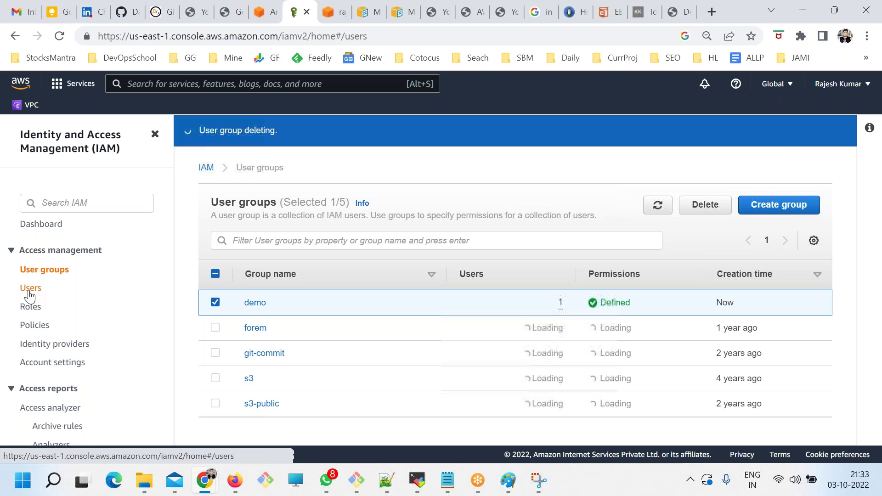
# Delete the demo IAM user, entering the user name demo as confirmation.
pyautogui.click(30, 288)
pyautogui.click(215, 271)
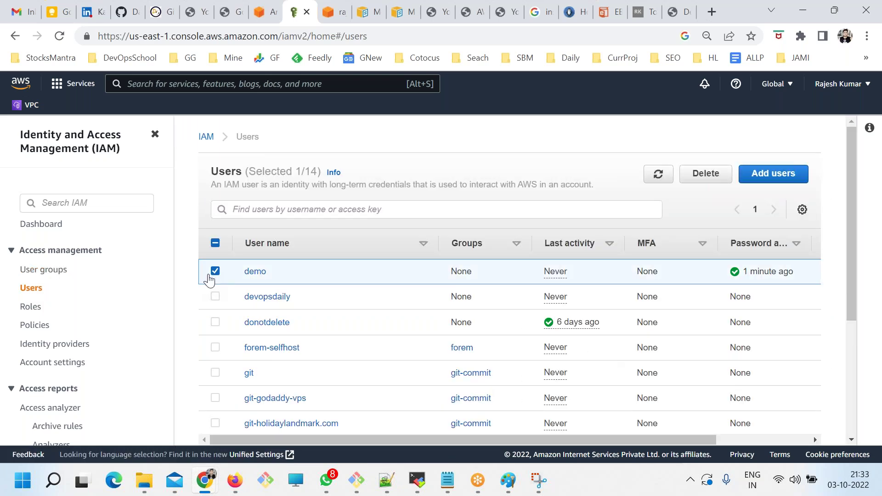
pyautogui.click(703, 173)
pyautogui.click(325, 310)
pyautogui.write('demo')
pyautogui.click(597, 356)
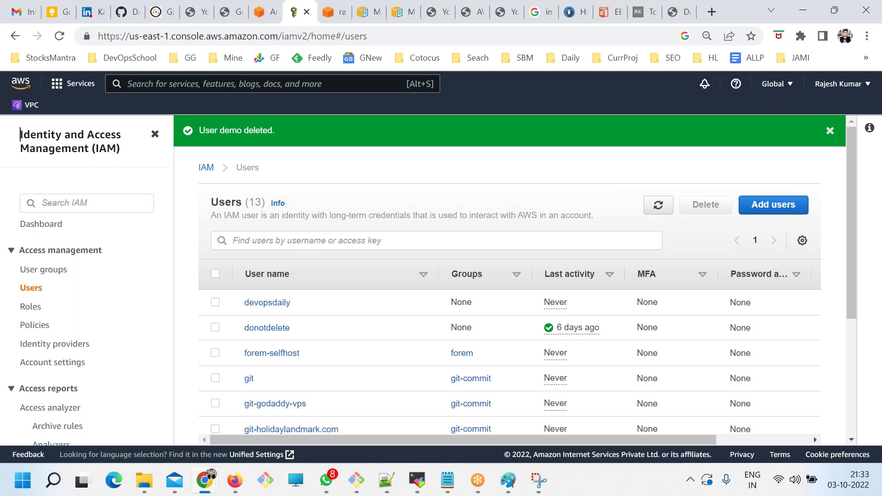
# View the IAM roles list, and switch to the 4 DB heading in the dsdadad.txt notes in Notepad.
pyautogui.click(33, 308)
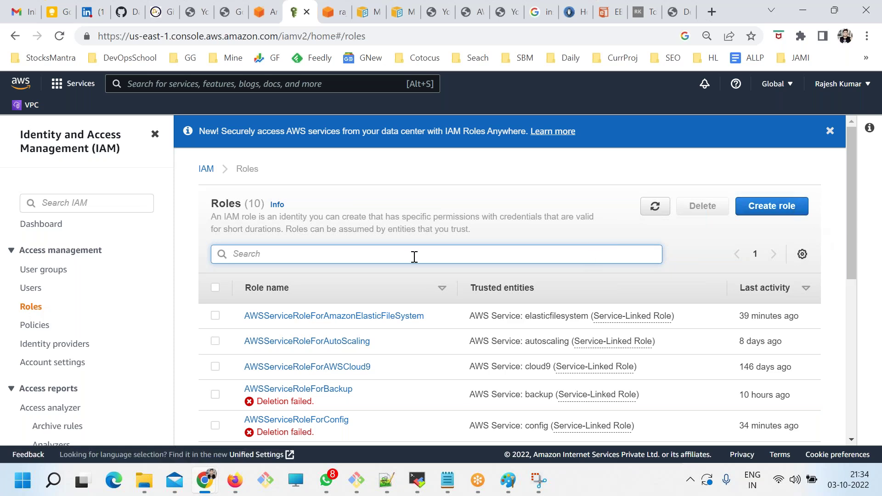
pyautogui.moveTo(443, 492)
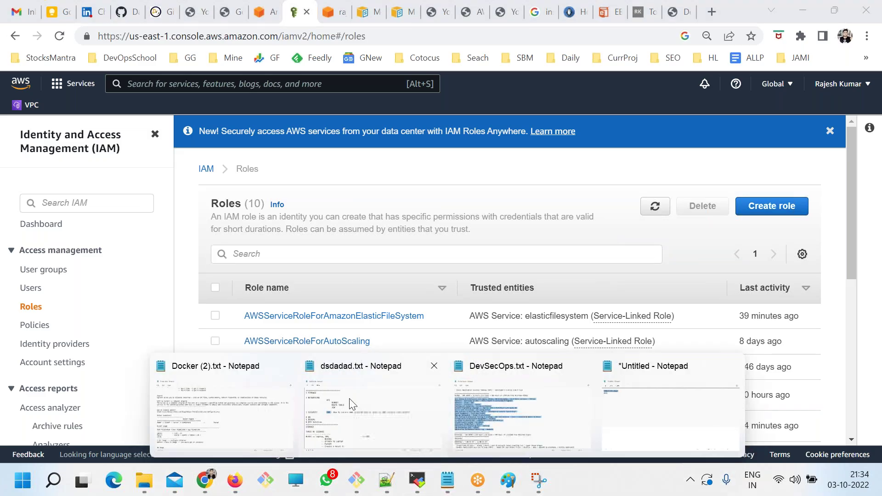
pyautogui.click(411, 423)
pyautogui.click(67, 242)
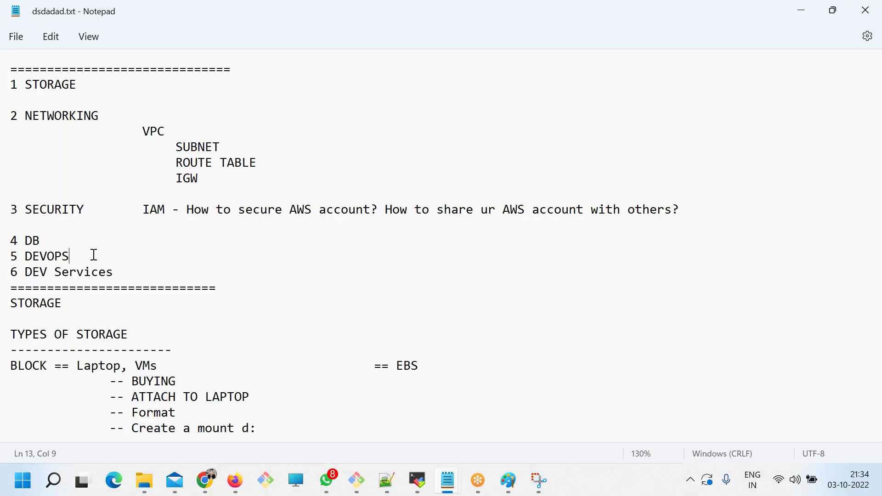
pyautogui.moveTo(55, 242); pyautogui.dragTo(7, 241)
# Insert blank lines below the 4 DB heading, indent one to align with the IAM entry, and save the notes.
pyautogui.click(65, 244)
pyautogui.press('Return')
pyautogui.press('Tab')
pyautogui.press('Tab')
pyautogui.press('Tab')
pyautogui.press('Tab')
pyautogui.press('Tab')
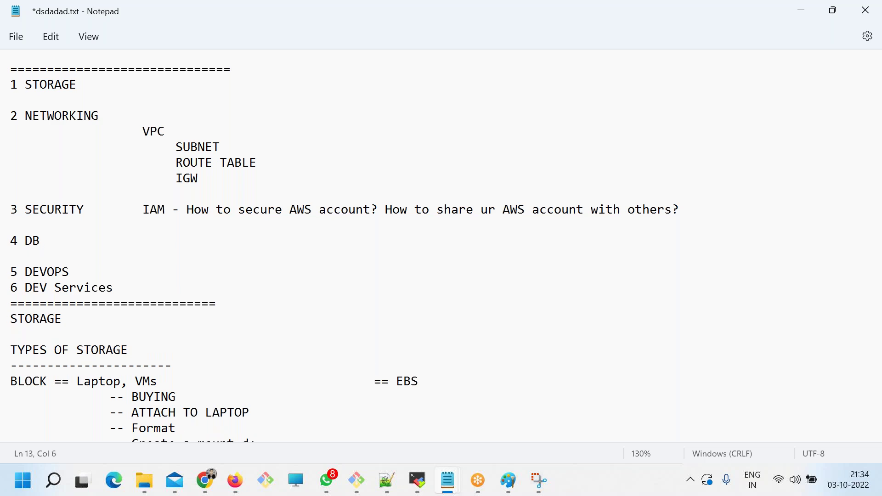
pyautogui.press('Return')
pyautogui.press('Return')
pyautogui.press('Up')
pyautogui.press('Tab')
pyautogui.press('Tab')
pyautogui.press('Tab')
pyautogui.press('Tab')
pyautogui.hotkey('ctrl', 's')
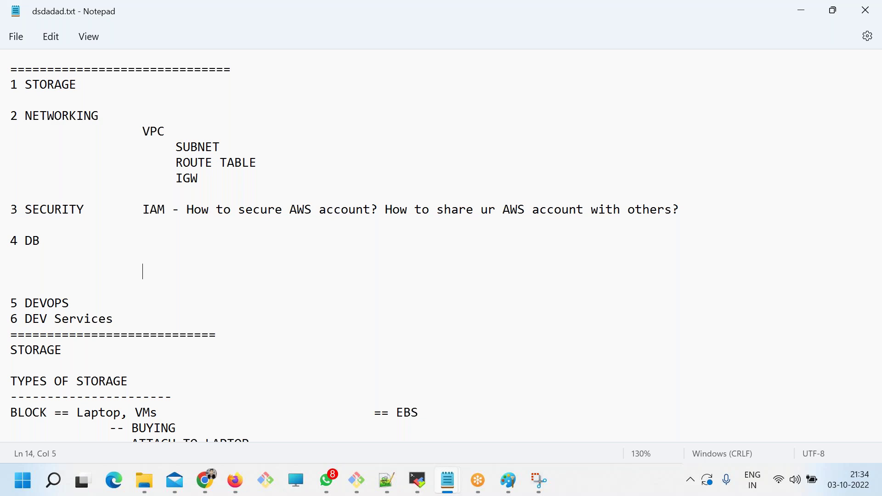
# Write "APP ----< DB" on the indented line under 4 DB and save the file.
pyautogui.write('APP --')
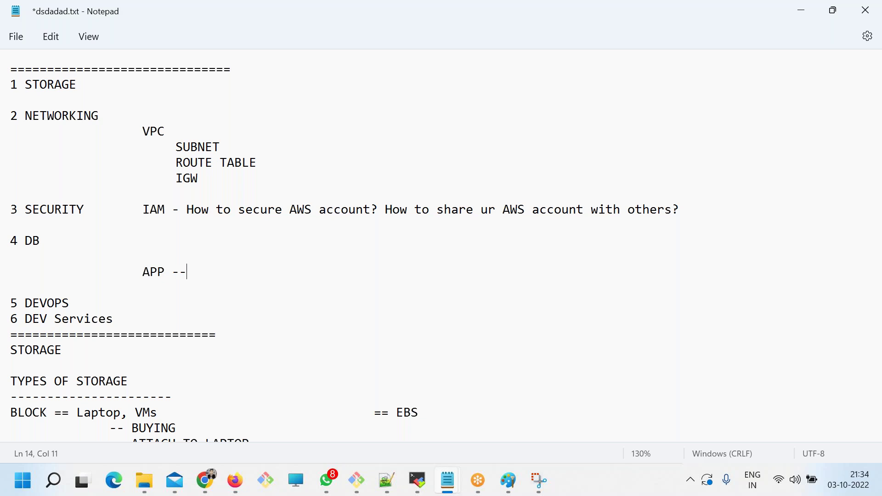
pyautogui.write('--< DB')
pyautogui.hotkey('ctrl', 's')
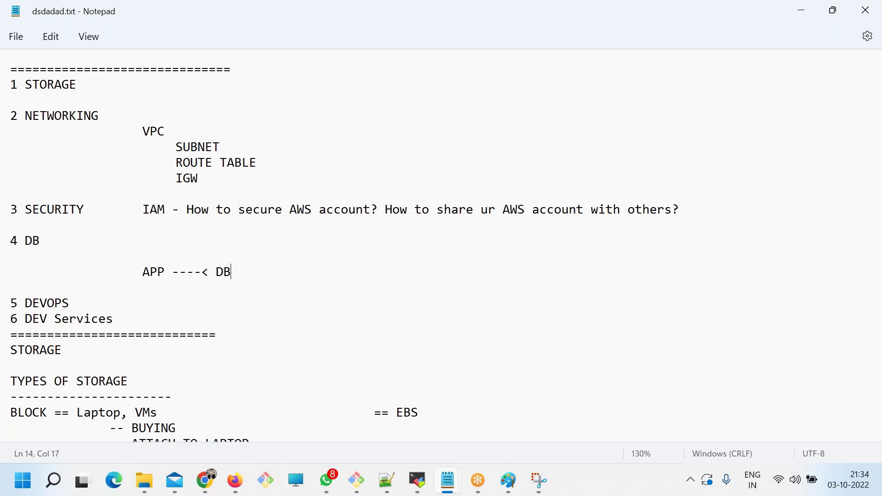
# Add a deeply indented line reading "IP" directly below the APP and DB line.
pyautogui.press('Return')
pyautogui.press('Tab')
pyautogui.press('Tab')
pyautogui.press('Tab')
pyautogui.press('Tab')
pyautogui.press('Tab')
pyautogui.press('Tab')
pyautogui.press('Tab')
pyautogui.press('Tab')
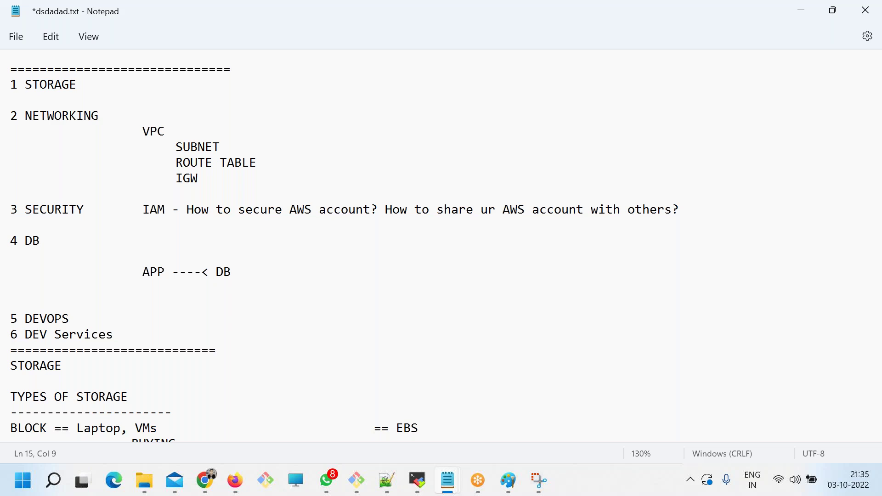
pyautogui.press('Tab')
pyautogui.write('IP')
# Add "Db name" on a new line aligned below the IP entry.
pyautogui.press('Return')
pyautogui.press('Tab')
pyautogui.press('Tab')
pyautogui.press('Tab')
pyautogui.press('Tab')
pyautogui.press('Tab')
pyautogui.press('Tab')
pyautogui.press('Tab')
pyautogui.press('Tab')
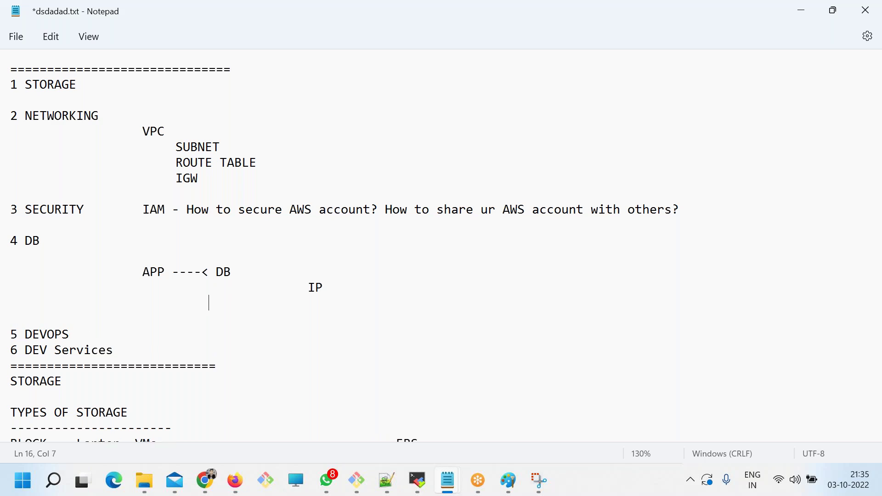
pyautogui.press('Tab')
pyautogui.write('Db name')
# Add "user name | pass" on a new line aligned below the Db name entry.
pyautogui.press('Return')
pyautogui.press('Tab')
pyautogui.press('Tab')
pyautogui.press('Tab')
pyautogui.press('Tab')
pyautogui.press('Tab')
pyautogui.press('Tab')
pyautogui.press('Tab')
pyautogui.press('Tab')
pyautogui.press('Tab')
pyautogui.write('user nm,')
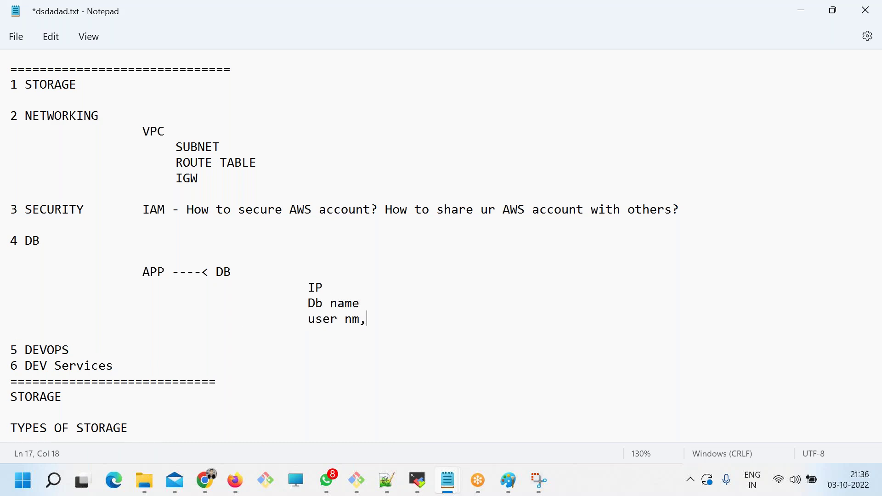
pyautogui.press('BackSpace')
pyautogui.press('BackSpace')
pyautogui.press('BackSpace')
pyautogui.write('nam,')
pyautogui.press('BackSpace')
pyautogui.press('BackSpace')
pyautogui.press('BackSpace')
pyautogui.press('BackSpace')
pyautogui.write('name | pass')
# Append "| port" to the IP line of the database connection details.
pyautogui.press('Up')
pyautogui.press('Up')
pyautogui.write('| port')
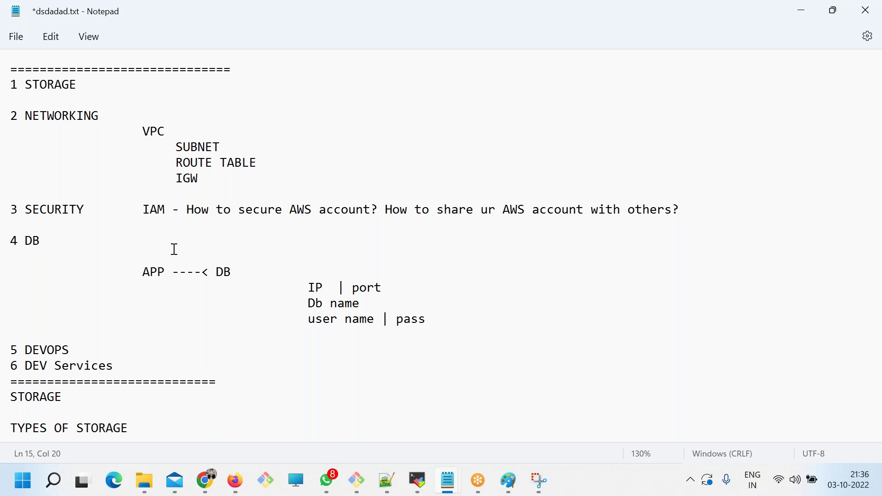
# Widen the gap between the dashes and "< DB" so DB sits nearer its connection details, and save the notes.
pyautogui.moveTo(170, 271); pyautogui.dragTo(125, 269)
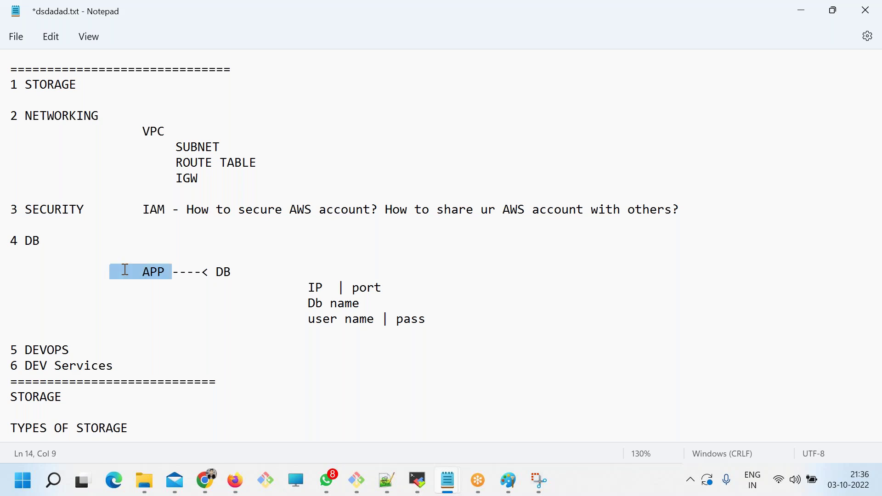
pyautogui.click(202, 271)
pyautogui.press('Tab')
pyautogui.press('Tab')
pyautogui.press('Tab')
pyautogui.moveTo(142, 272); pyautogui.dragTo(282, 272)
pyautogui.moveTo(431, 318); pyautogui.dragTo(298, 288)
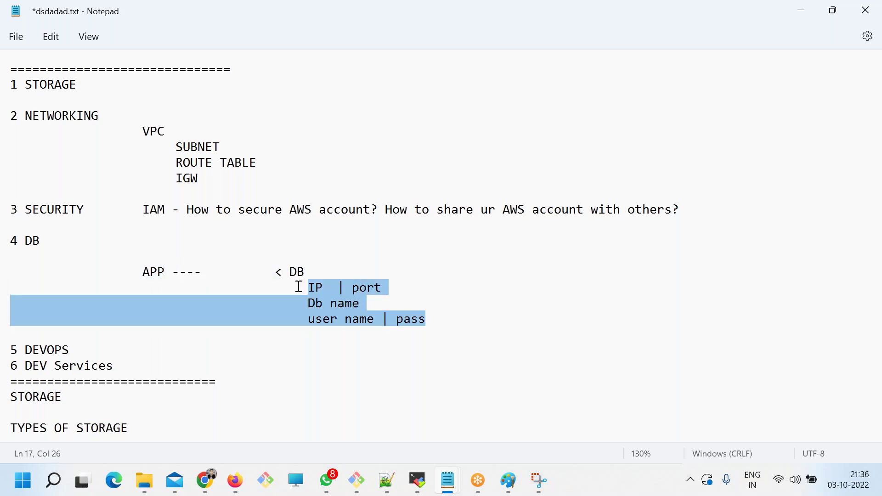
pyautogui.hotkey('ctrl', 's')
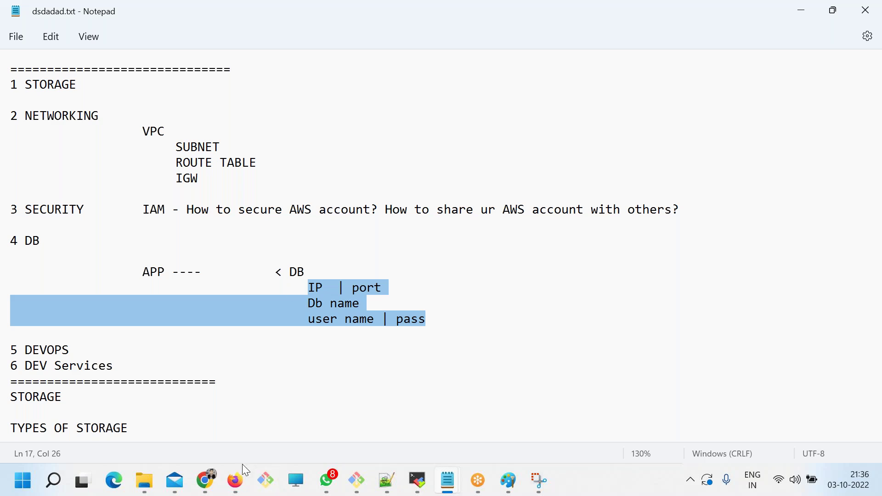
# Switch to the AWS console in Chrome, search for rds, and open the RDS service.
pyautogui.moveTo(208, 481)
pyautogui.click(139, 421)
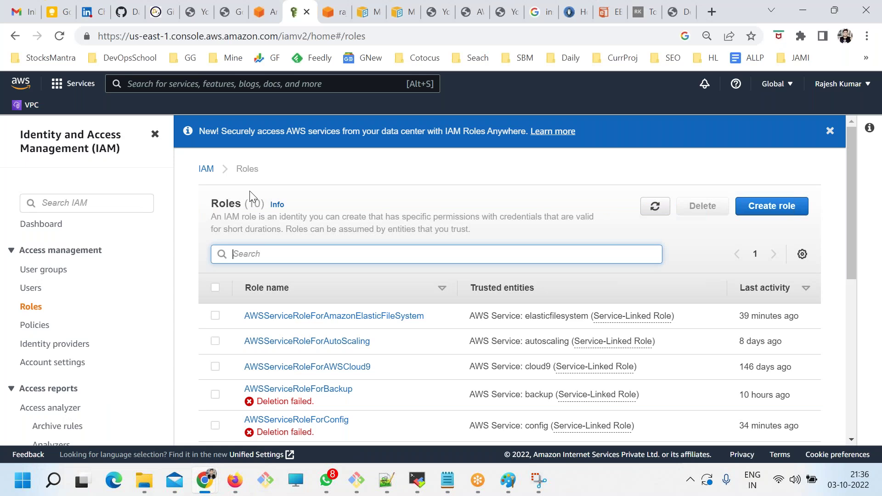
pyautogui.click(152, 85)
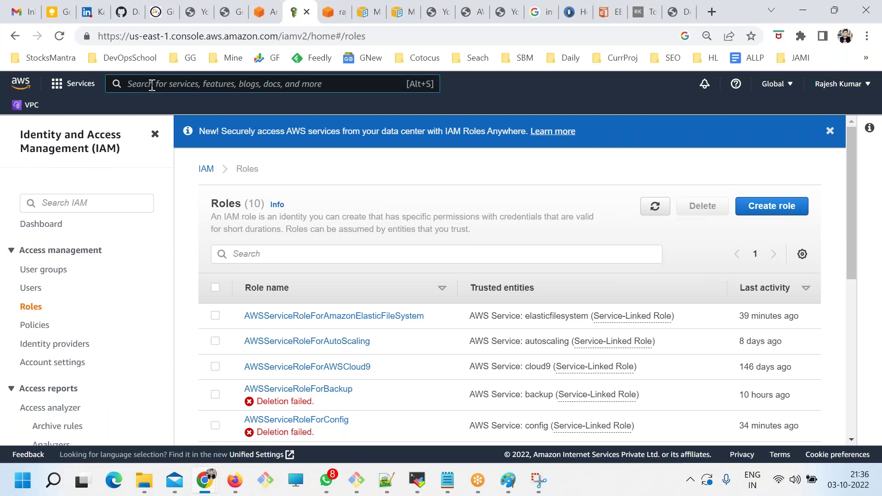
pyautogui.write('rds')
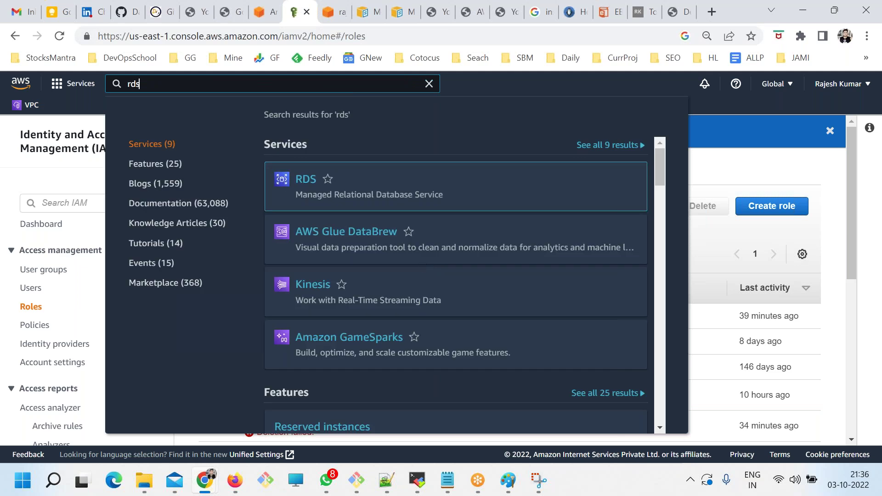
pyautogui.press('Return')
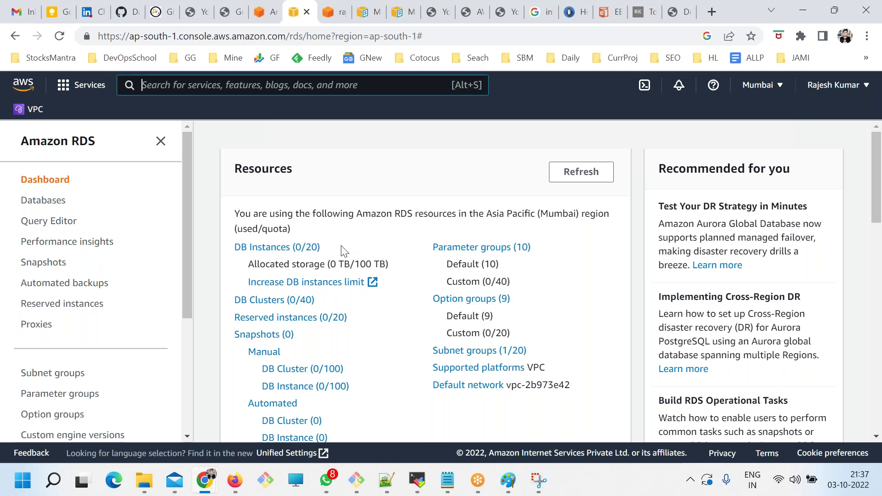
# Open the RDS DB instances list, start creating a database, and dismiss the feedback banner.
pyautogui.click(264, 248)
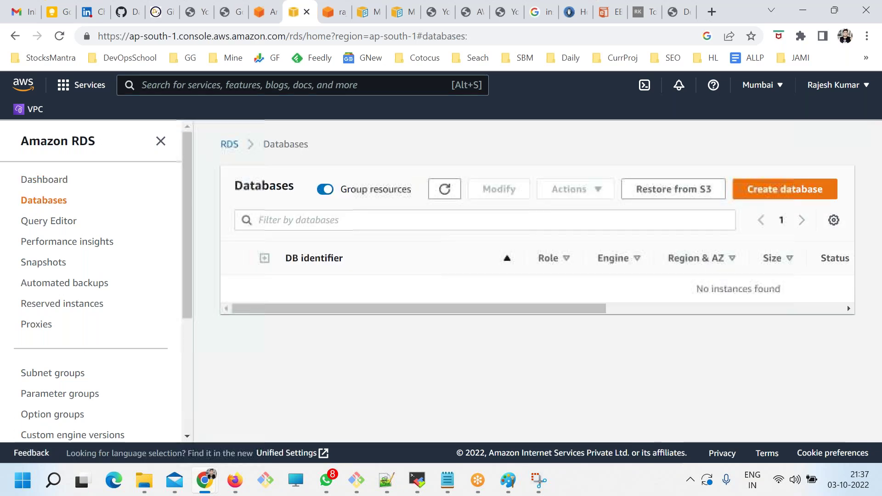
pyautogui.click(762, 193)
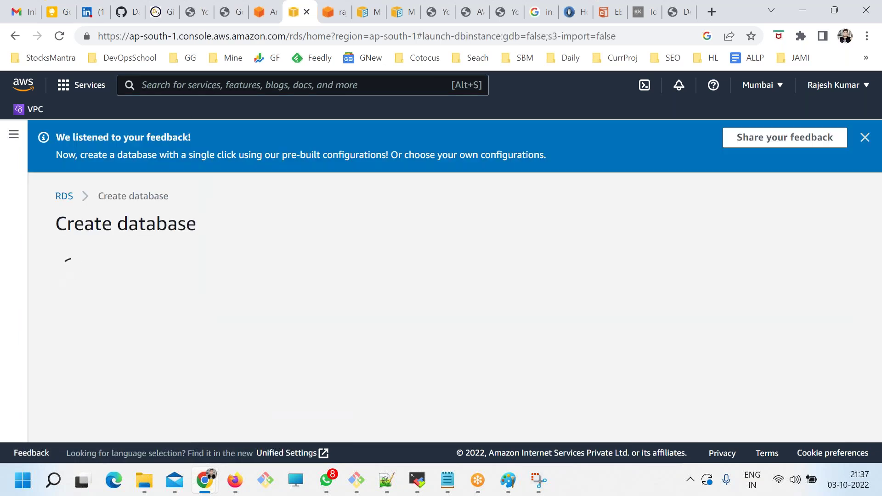
pyautogui.click(864, 138)
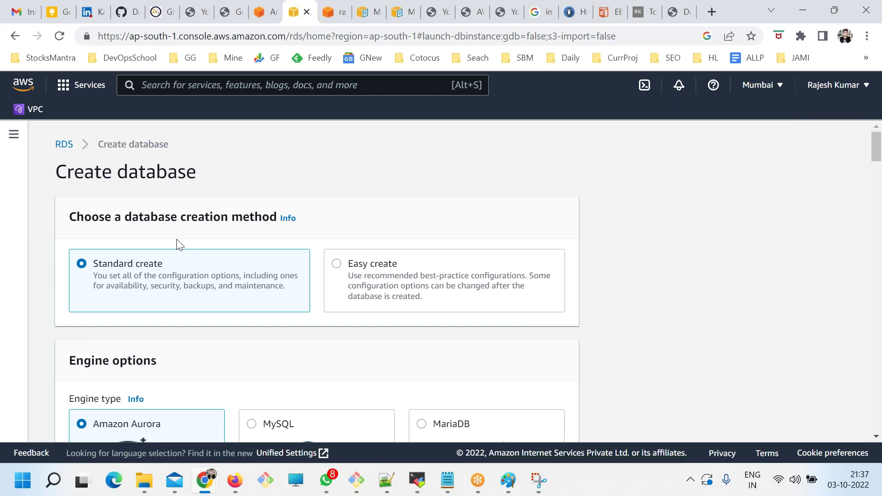
# Examine the available database engine types, the Amazon Aurora editions, and the Aurora engine versions.
pyautogui.scroll(-5, 177, 244)
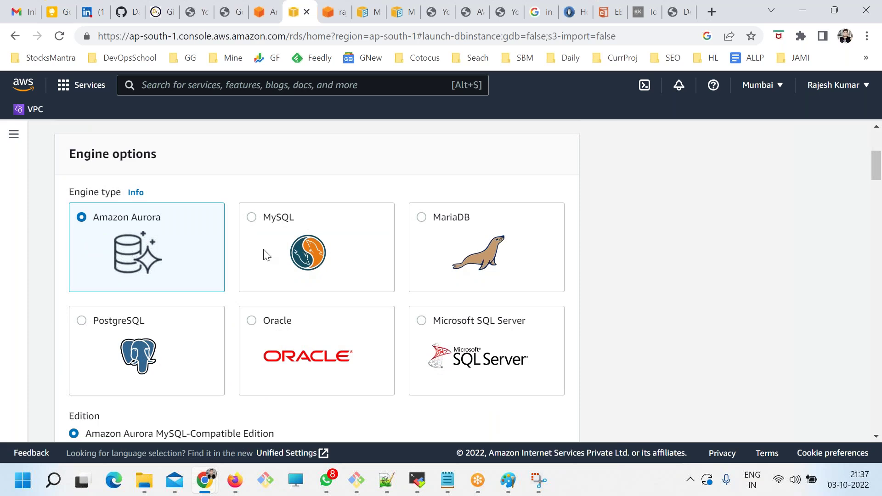
pyautogui.scroll(-3, 276, 248)
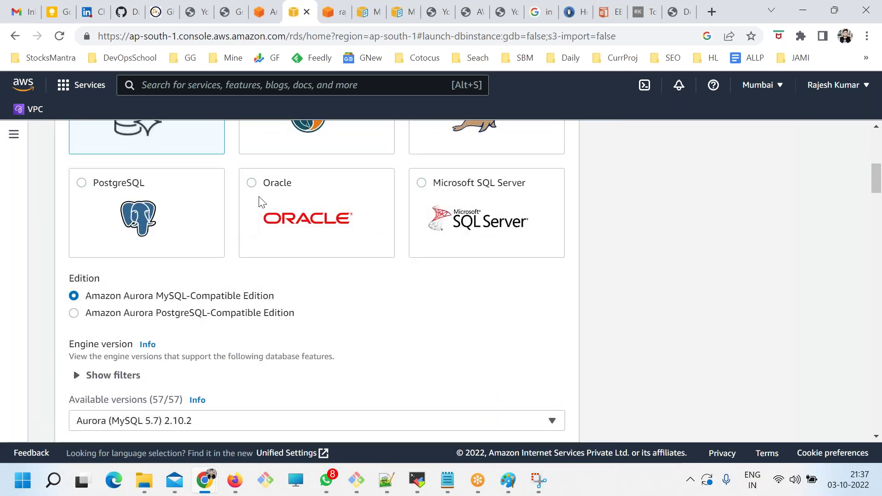
pyautogui.scroll(2, 275, 204)
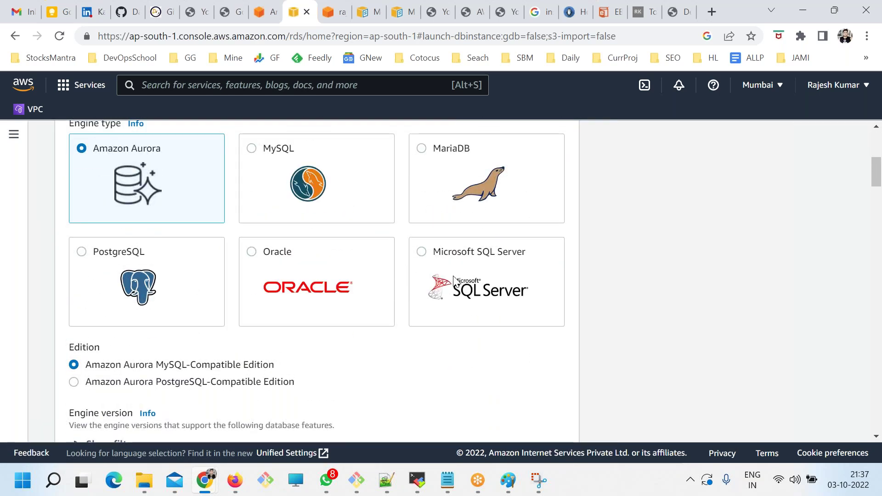
pyautogui.scroll(-2, 276, 331)
pyautogui.moveTo(306, 320); pyautogui.dragTo(161, 317)
pyautogui.click(307, 323)
pyautogui.scroll(-4, 377, 316)
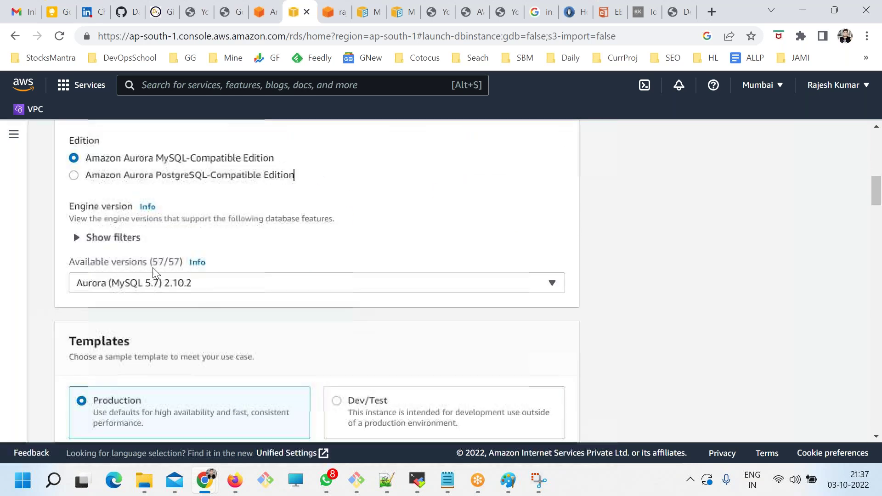
pyautogui.click(123, 285)
pyautogui.click(123, 285)
pyautogui.scroll(9, 184, 316)
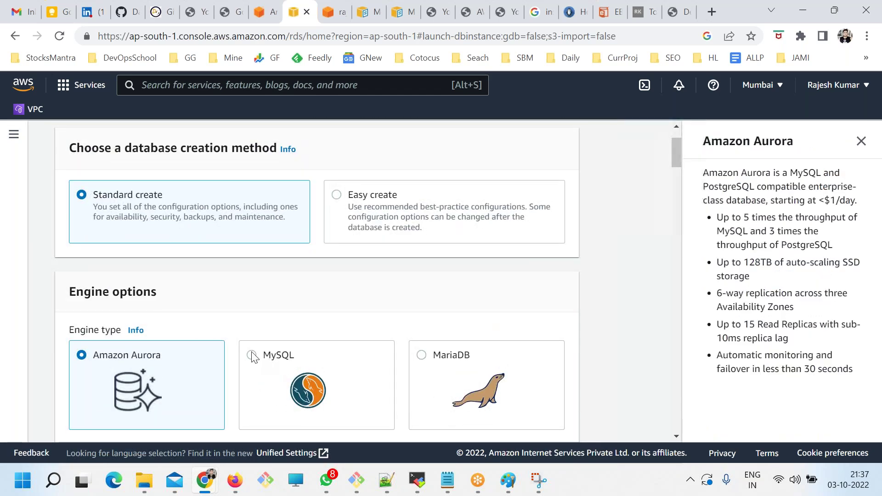
# Choose MySQL as the engine type and check its list of available versions.
pyautogui.click(257, 359)
pyautogui.scroll(-5, 275, 364)
pyautogui.scroll(-4, 206, 392)
pyautogui.click(121, 297)
pyautogui.click(122, 296)
# Review the database templates, DB instance identifier, and master username and password settings.
pyautogui.scroll(-4, 121, 299)
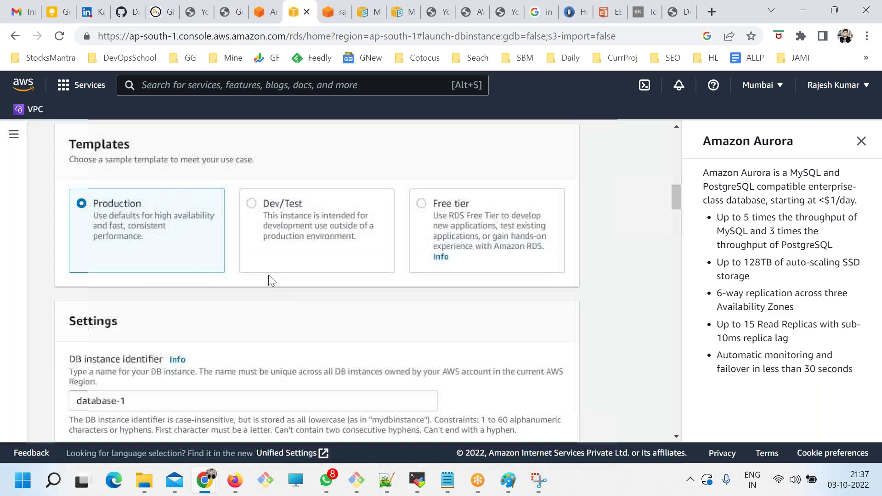
pyautogui.scroll(-3, 245, 334)
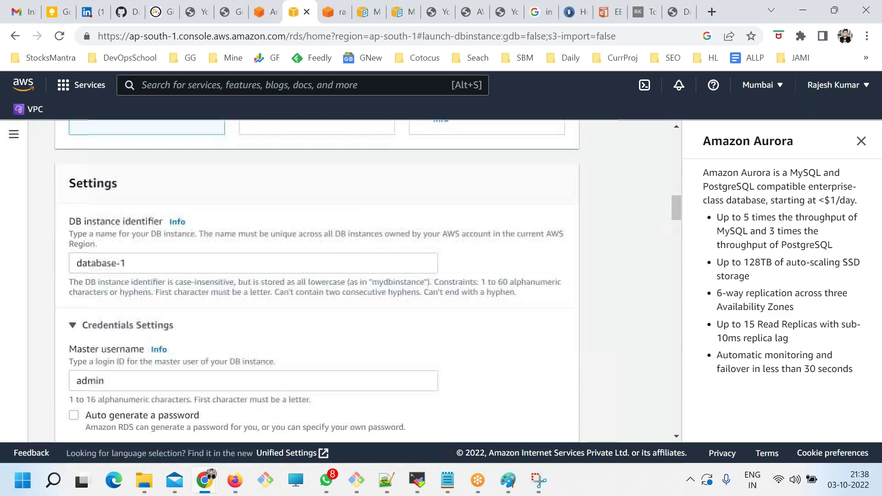
pyautogui.moveTo(142, 261); pyautogui.dragTo(44, 264)
pyautogui.scroll(-1, 188, 351)
pyautogui.scroll(-1, 188, 351)
pyautogui.click(118, 312)
pyautogui.scroll(-3, 167, 360)
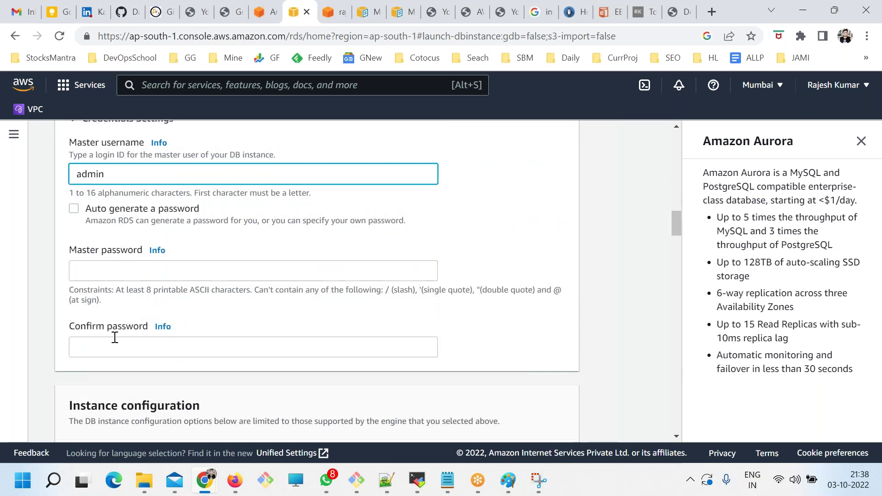
# Review the instance class, storage, and connectivity settings down to the public access options.
pyautogui.scroll(-4, 115, 338)
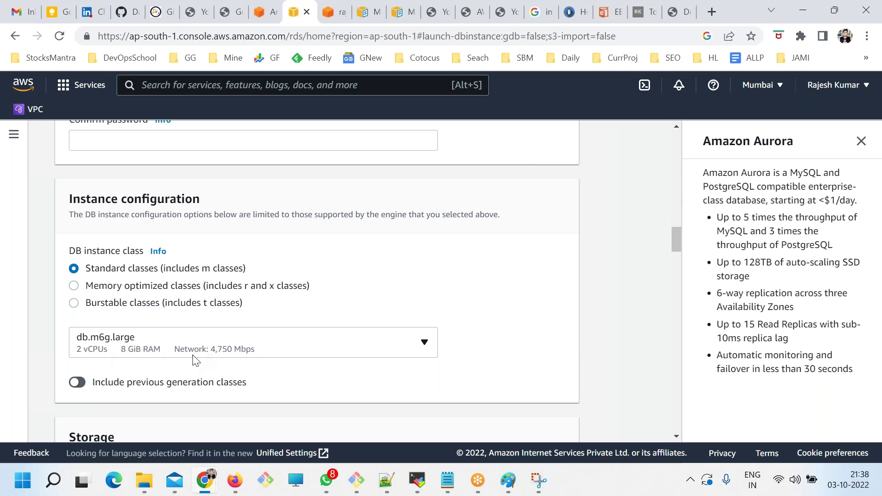
pyautogui.scroll(-4, 191, 358)
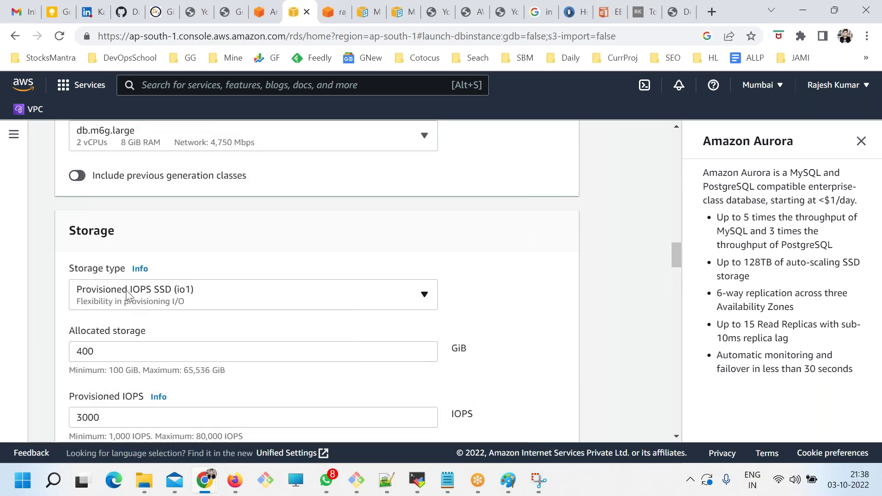
pyautogui.scroll(-9, 131, 313)
pyautogui.scroll(-5, 131, 313)
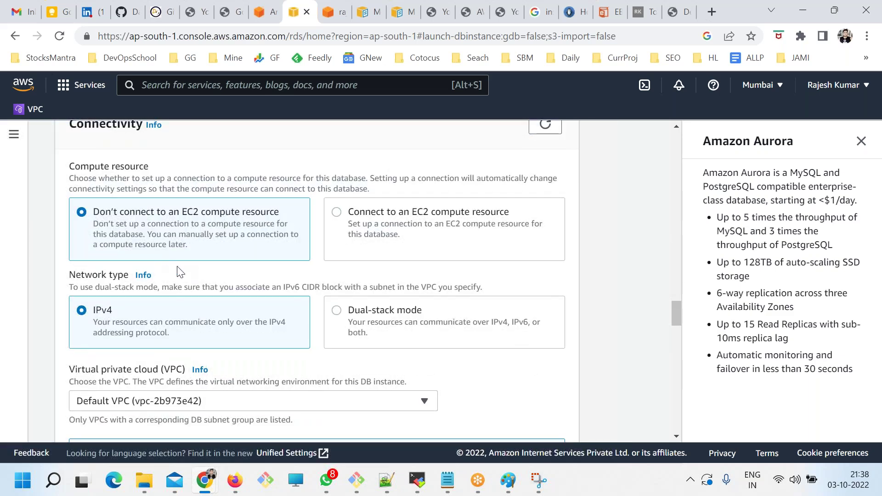
pyautogui.scroll(1, 179, 271)
pyautogui.moveTo(99, 192); pyautogui.dragTo(179, 193)
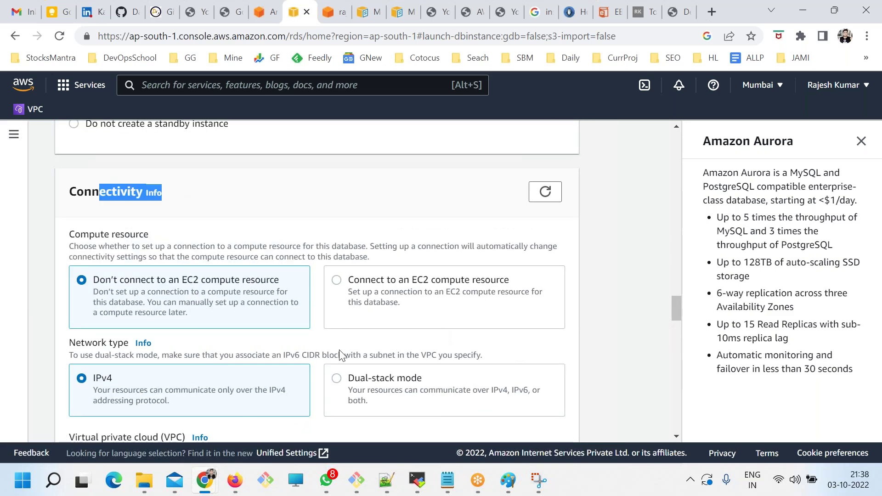
pyautogui.scroll(3, 164, 266)
pyautogui.scroll(-10, 147, 281)
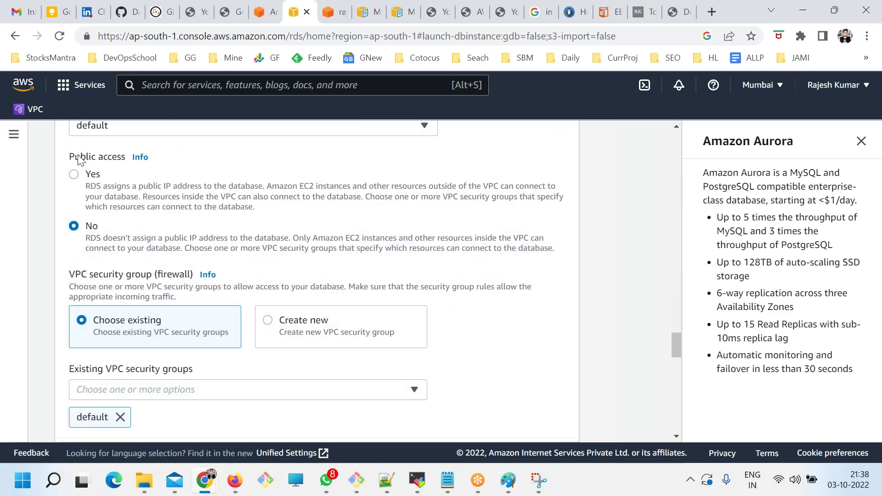
pyautogui.moveTo(81, 158); pyautogui.dragTo(112, 159)
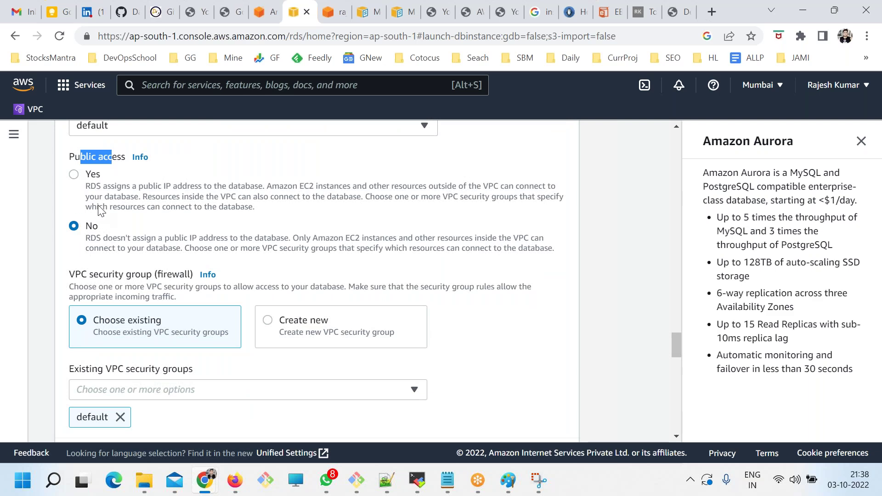
# Review the remaining MySQL database settings, covering VPC security groups, database authentication, monitoring, additional configuration, and Multi-AZ deployment.
pyautogui.scroll(-5, 122, 314)
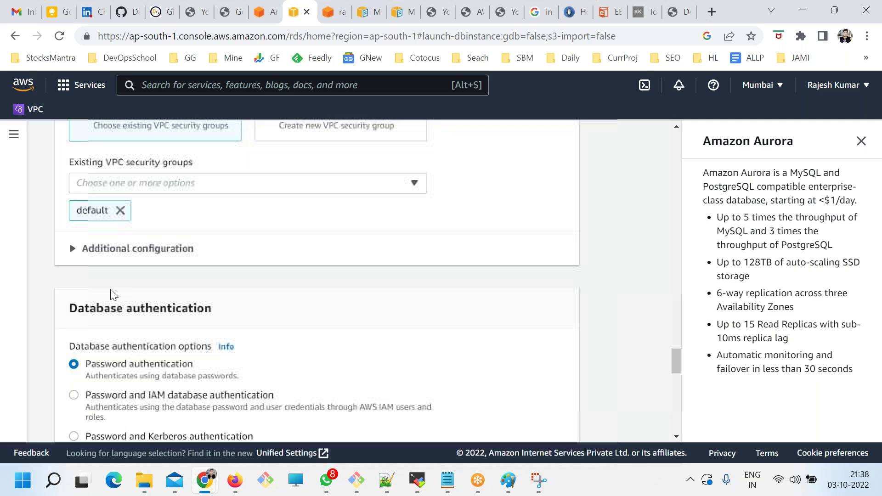
pyautogui.scroll(-3, 160, 204)
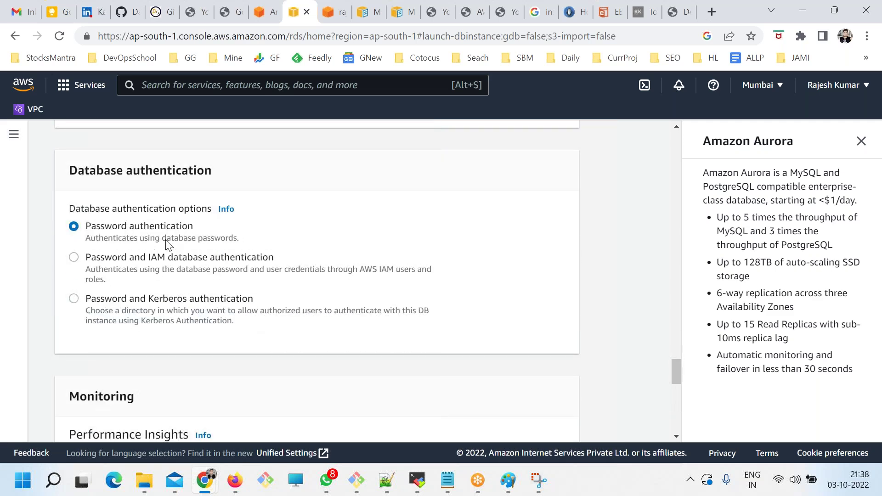
pyautogui.scroll(-9, 275, 368)
pyautogui.scroll(3, 108, 167)
pyautogui.scroll(3, 73, 242)
pyautogui.moveTo(73, 242); pyautogui.dragTo(173, 257)
pyautogui.scroll(-10, 202, 341)
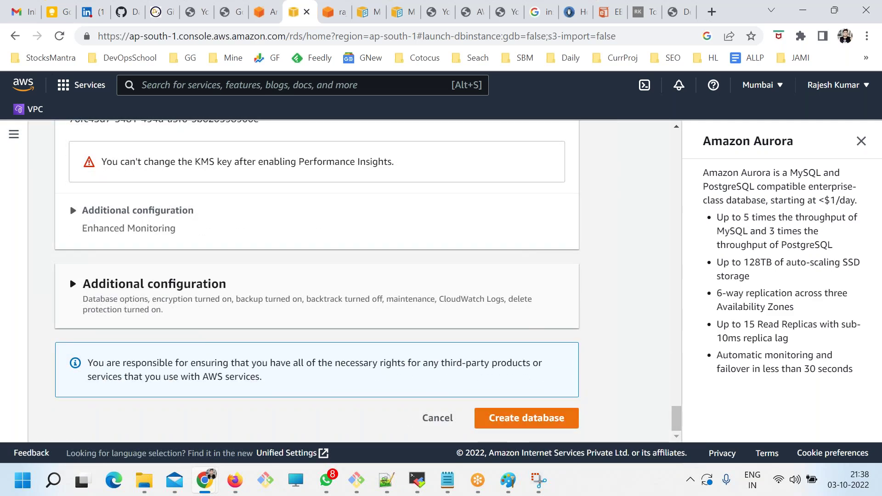
pyautogui.scroll(15, 317, 281)
pyautogui.scroll(10, 317, 281)
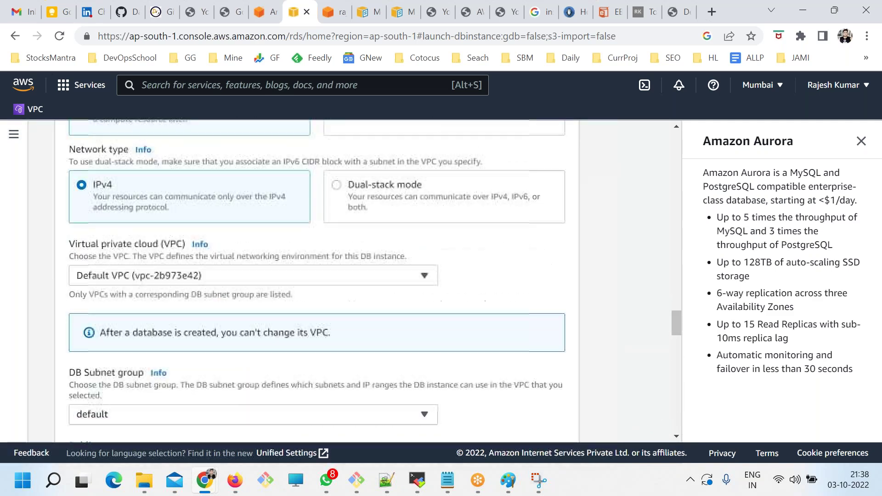
pyautogui.scroll(10, 358, 354)
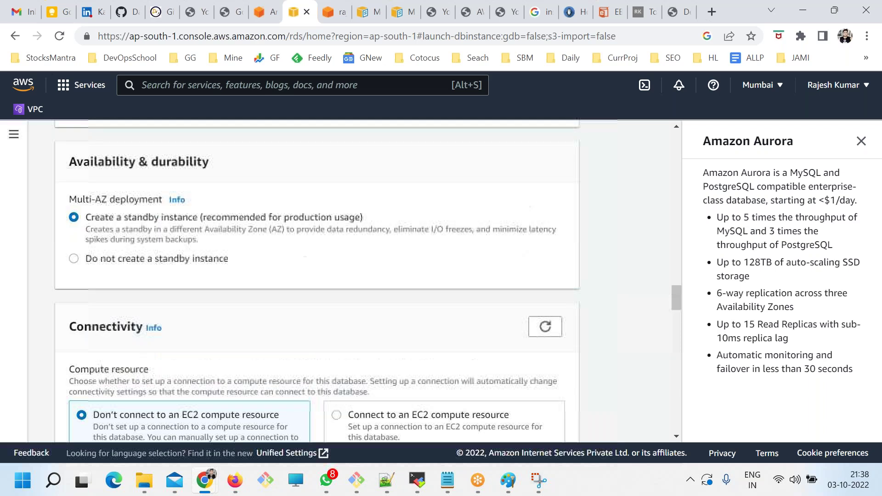
# Switch to the dsdadad.txt notes in Notepad and highlight the DB connection details from IP and port to user name and pass.
pyautogui.hotkey('alt', 'Tab')
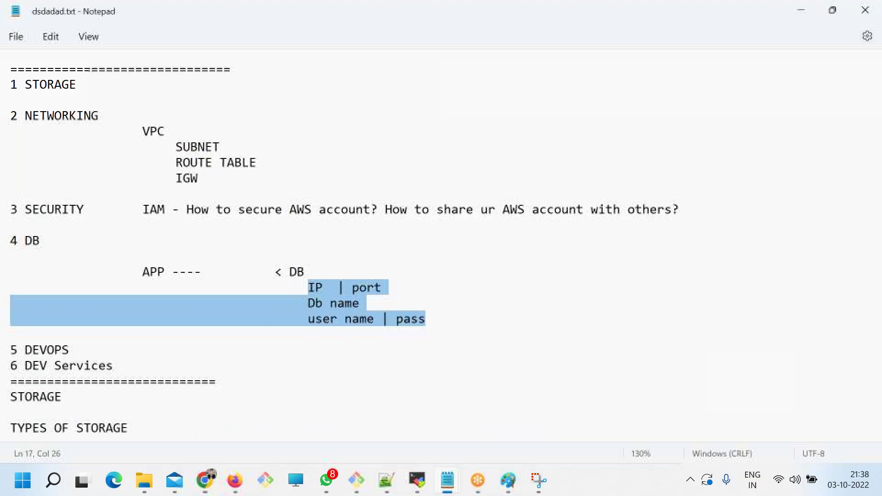
pyautogui.hotkey('alt', 'Tab')
pyautogui.hotkey('alt', 'Tab')
pyautogui.moveTo(420, 329); pyautogui.dragTo(304, 289)
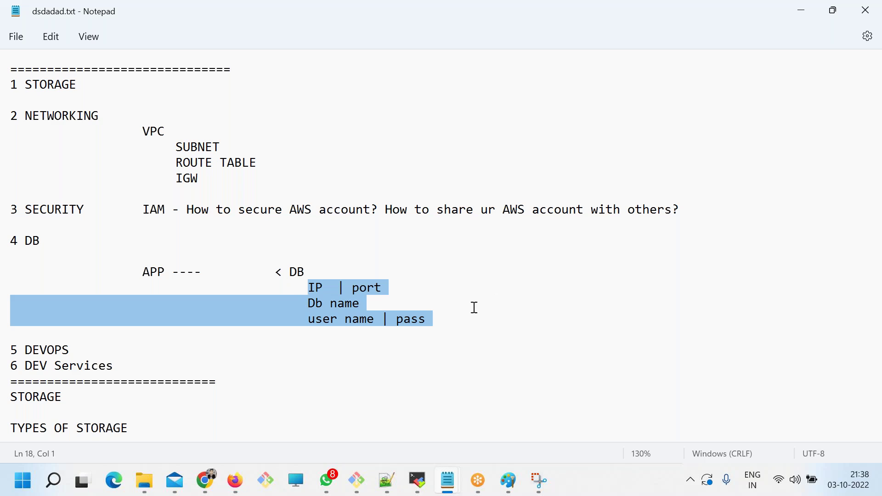
# Add a dashed separator line below the DB connection details, followed by a "DevOps" heading with a dashed line under it.
pyautogui.click(459, 317)
pyautogui.press('Return')
pyautogui.write('-----------------------------')
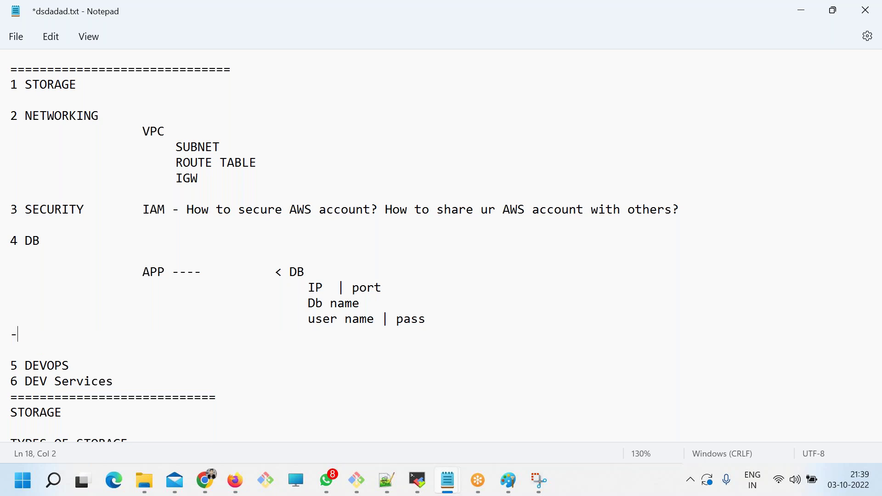
pyautogui.write('-------------')
pyautogui.press('Return')
pyautogui.press('Return')
pyautogui.write('DevOps')
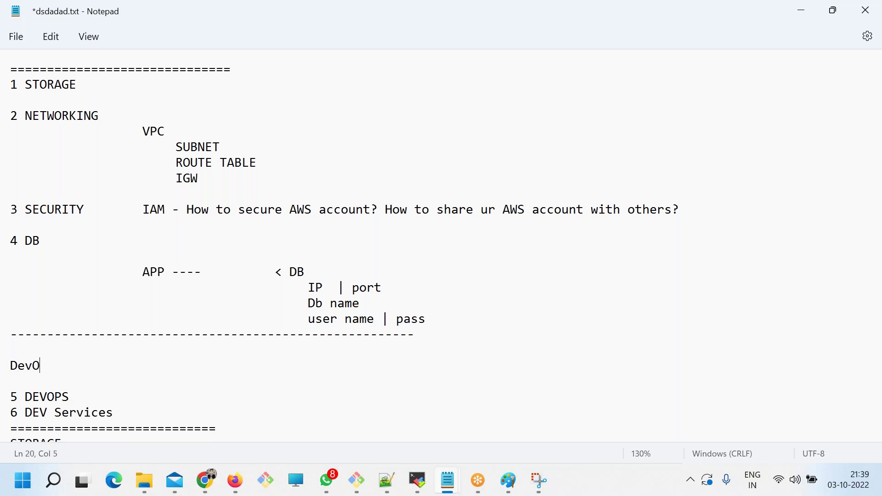
pyautogui.press('Return')
pyautogui.write('-')
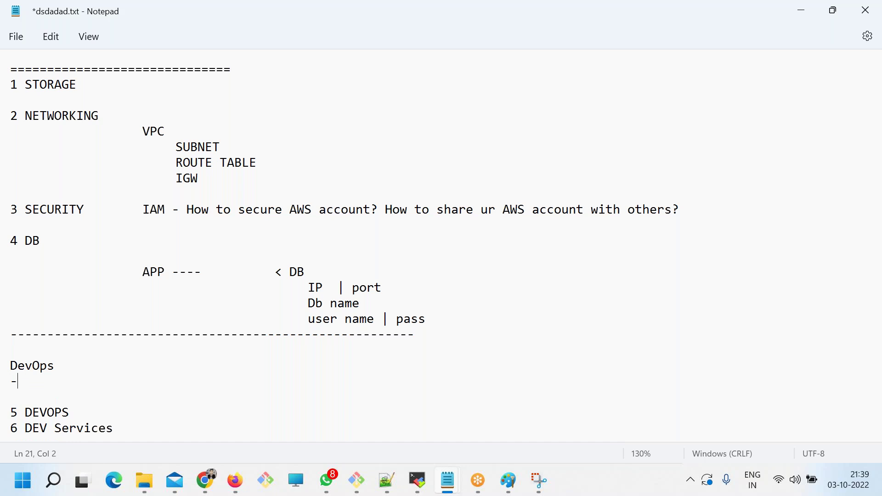
pyautogui.write('-------------------------------------------------------------------------------------------')
pyautogui.press('Return')
# Start the toolchain line under the DevOps heading with "Github --> Maven ->" and save the notes.
pyautogui.write('Git')
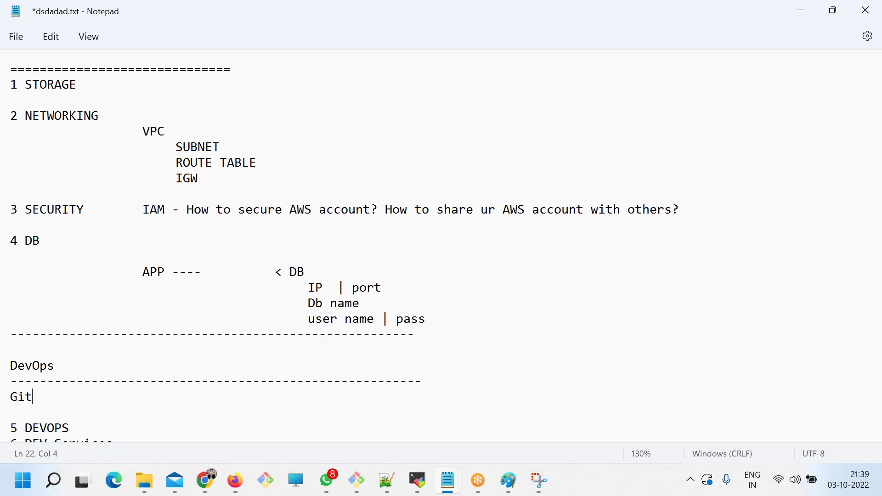
pyautogui.press('BackSpace')
pyautogui.write('hub --> Maven ->')
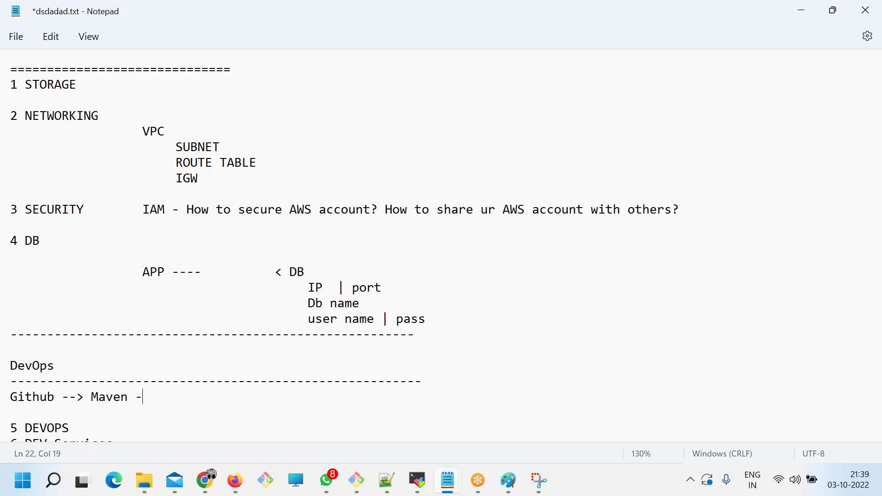
pyautogui.hotkey('ctrl', 's')
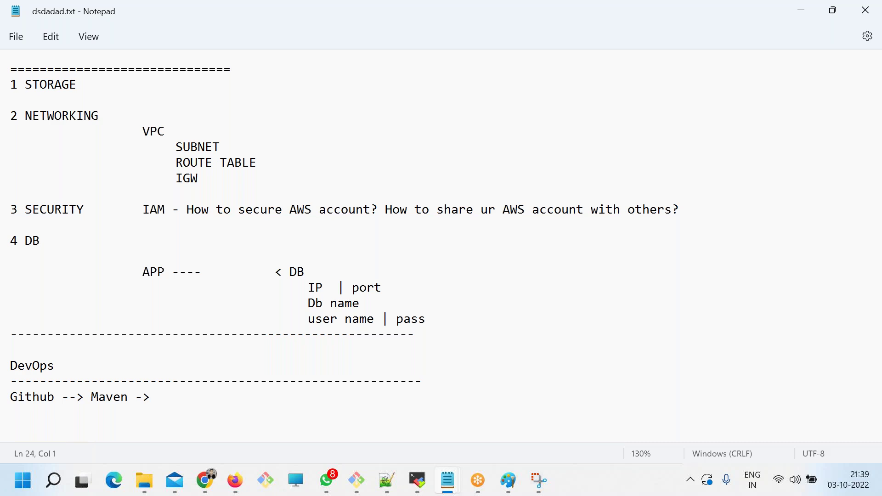
# Insert "Sonarqube ->" between Github and Maven in the DevOps toolchain line.
pyautogui.click(213, 402)
pyautogui.write('So')
pyautogui.press('BackSpace')
pyautogui.press('BackSpace')
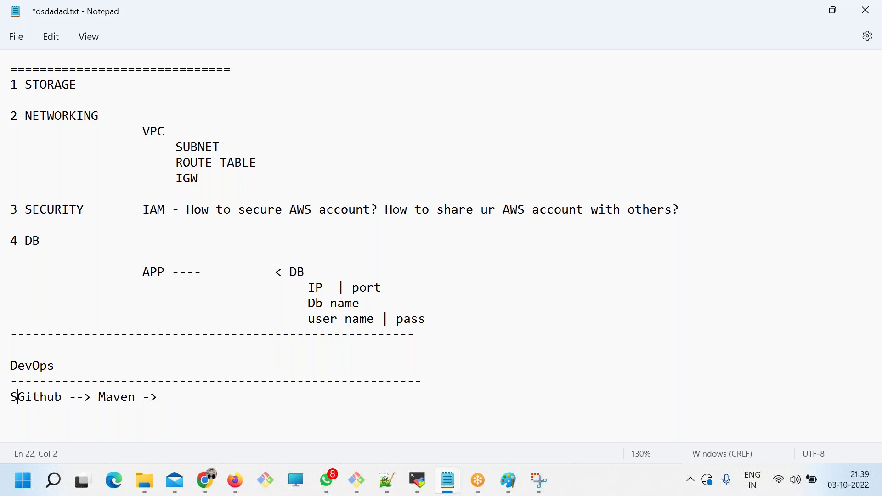
pyautogui.click(91, 390)
pyautogui.write('Sonarqub')
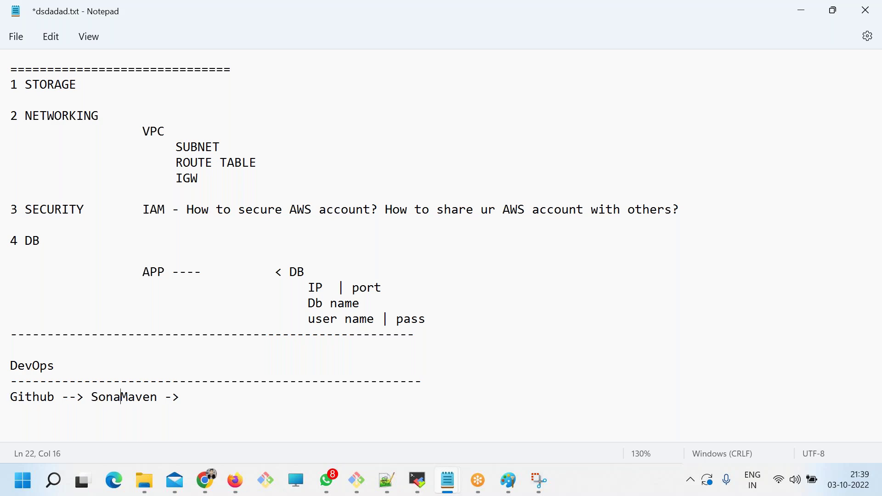
pyautogui.write('e -')
pyautogui.press('BackSpace')
pyautogui.write('>')
# Extend the DevOps toolchain line with "Jenkins -> Ansible", enlarge the text to 150%, and save the notes.
pyautogui.click(254, 396)
pyautogui.write('Jenkins -> Ansinble')
pyautogui.press('BackSpace')
pyautogui.press('BackSpace')
pyautogui.press('BackSpace')
pyautogui.press('BackSpace')
pyautogui.write('ble')
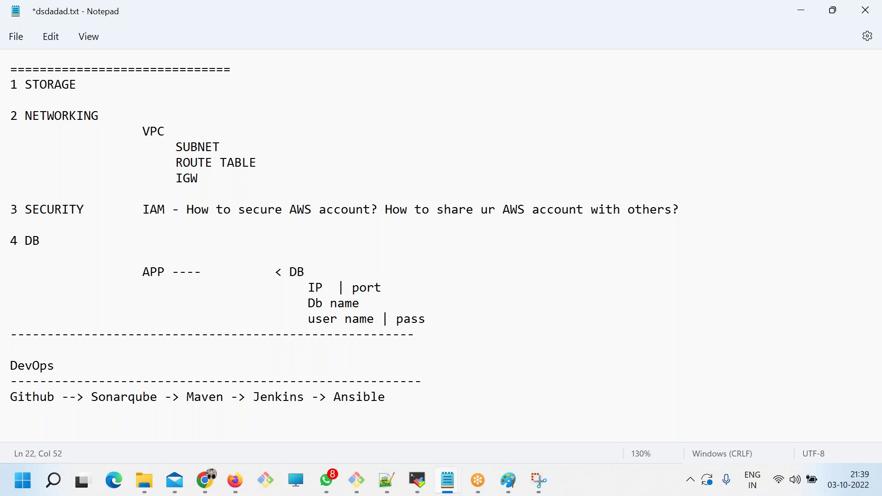
pyautogui.hotkey('ctrl', '+')
pyautogui.hotkey('ctrl', '+')
pyautogui.scroll(-4, 361, 396)
pyautogui.hotkey('ctrl', 's')
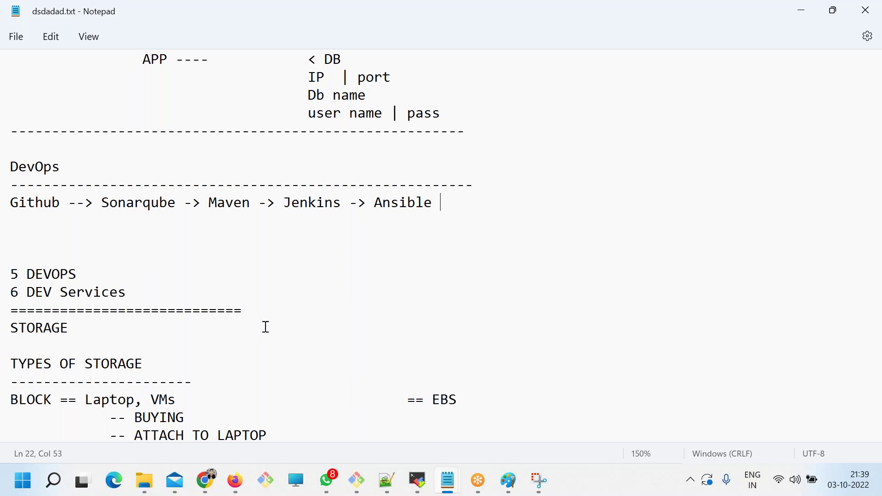
# Highlight the DevOps heading, then open the DevSecOps.txt notes and highlight the list of DevOps course topics.
pyautogui.doubleClick(8, 169)
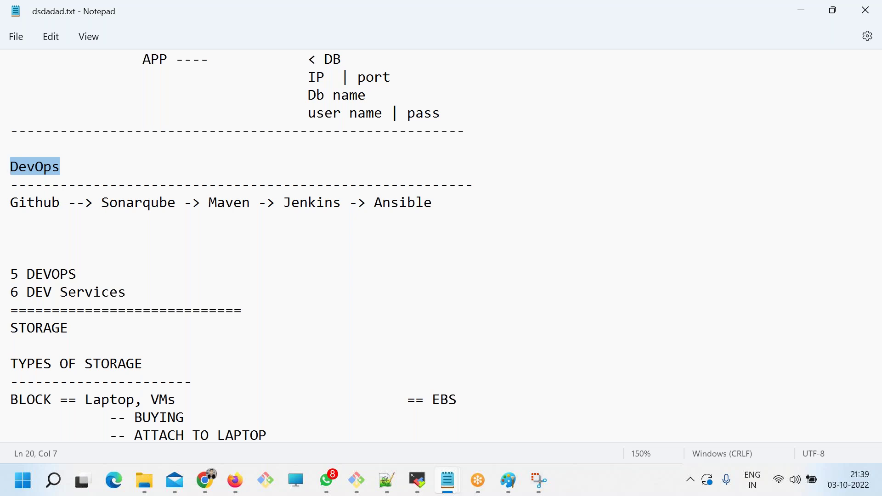
pyautogui.moveTo(442, 484)
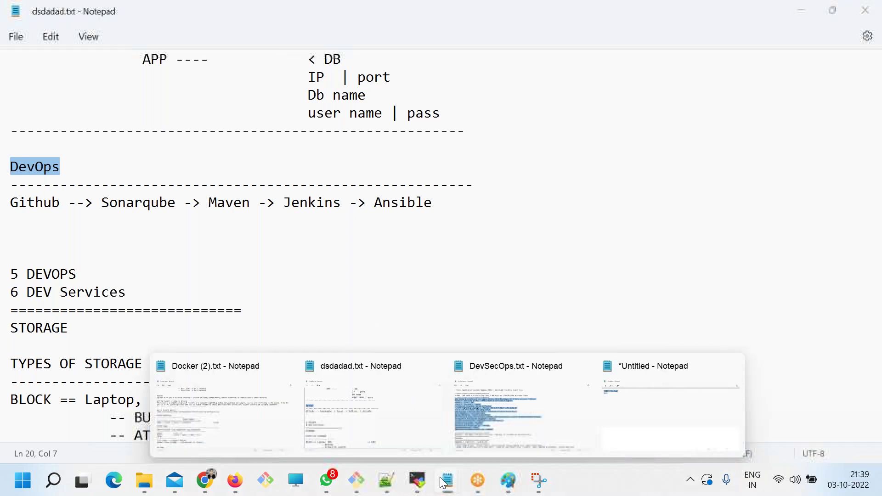
pyautogui.click(482, 418)
pyautogui.scroll(7, 131, 277)
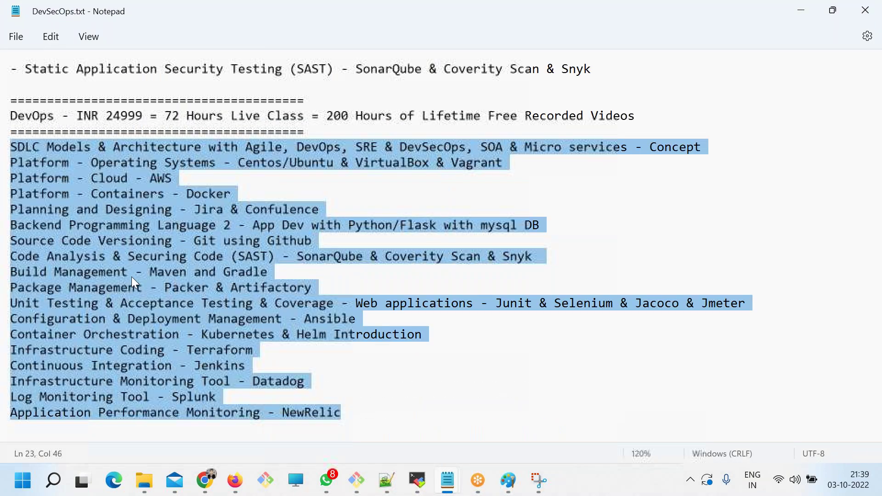
pyautogui.scroll(3, 131, 277)
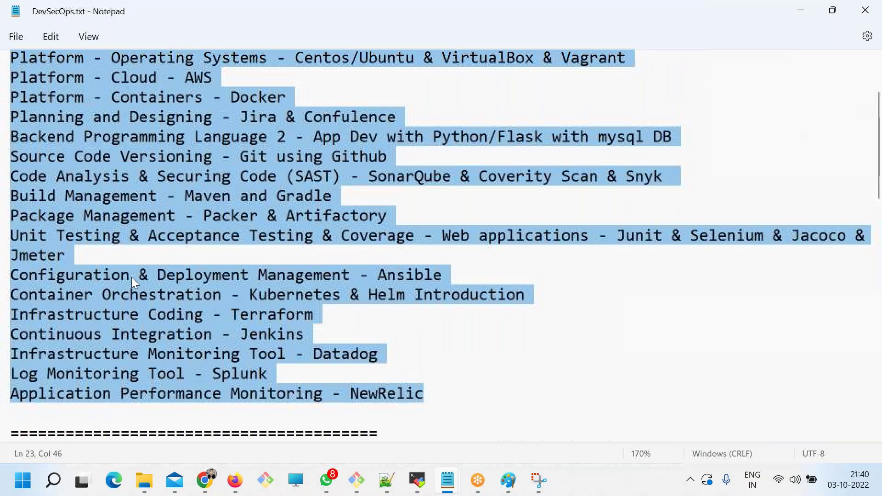
pyautogui.scroll(-1, 102, 206)
pyautogui.moveTo(10, 77); pyautogui.dragTo(425, 416)
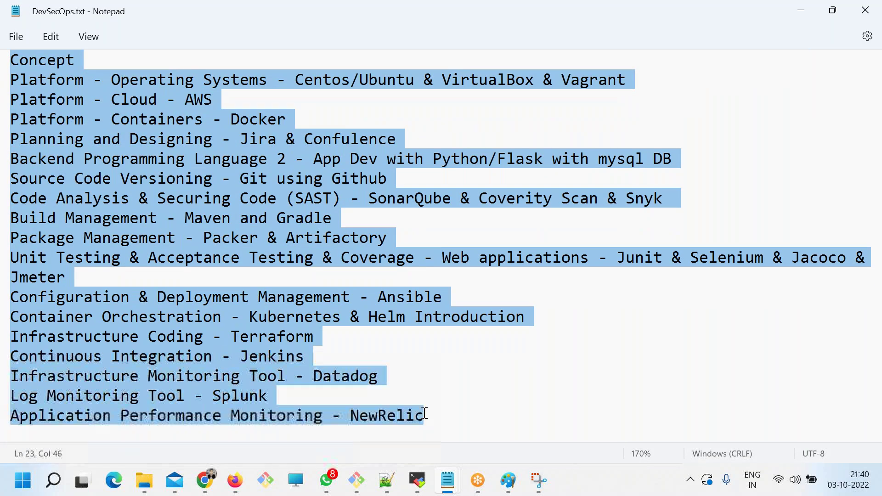
pyautogui.scroll(1, 175, 225)
# Highlight in turn the source code versioning, code analysis, build management, package management, and configuration and deployment topics.
pyautogui.click(175, 225)
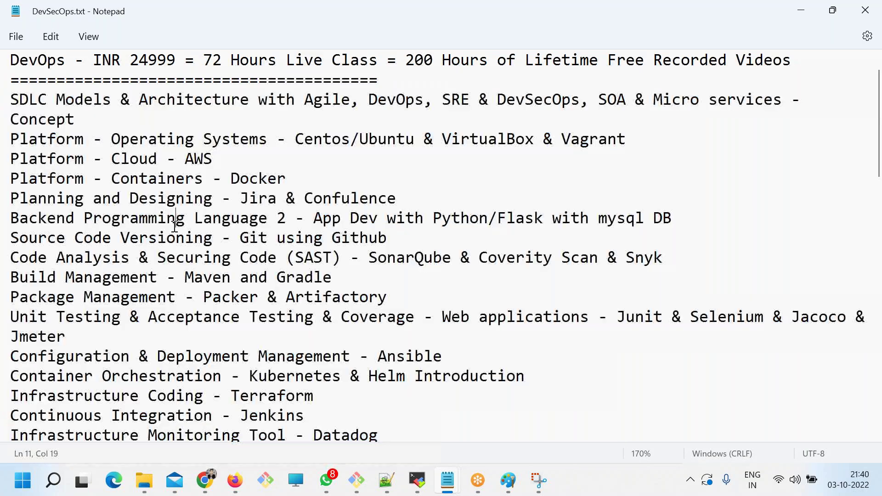
pyautogui.click(213, 238)
pyautogui.moveTo(212, 238); pyautogui.dragTo(9, 237)
pyautogui.moveTo(176, 257); pyautogui.dragTo(10, 258)
pyautogui.moveTo(157, 277); pyautogui.dragTo(8, 276)
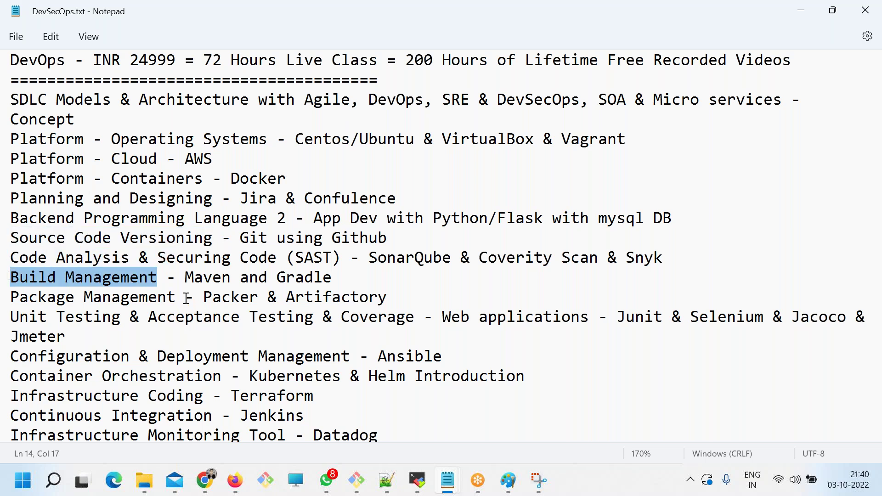
pyautogui.moveTo(176, 297); pyautogui.dragTo(8, 291)
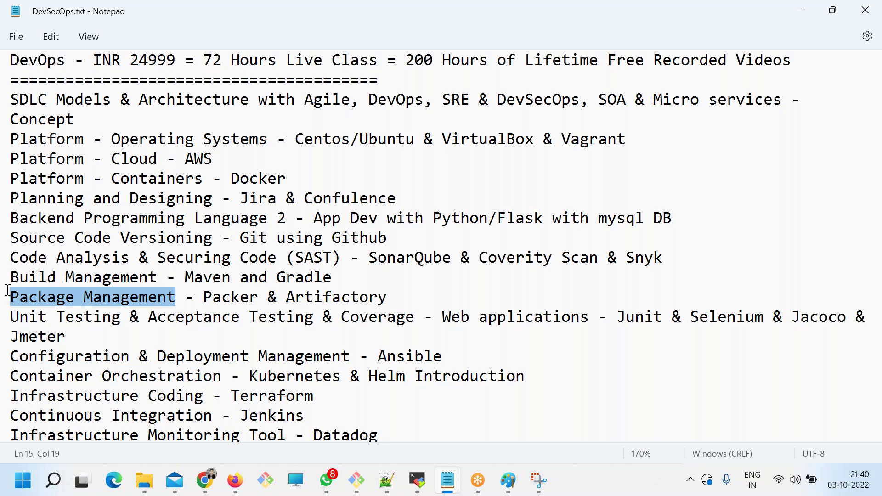
pyautogui.moveTo(304, 357); pyautogui.dragTo(10, 357)
pyautogui.keyDown('shift'); pyautogui.click(168, 354); pyautogui.keyUp('shift')
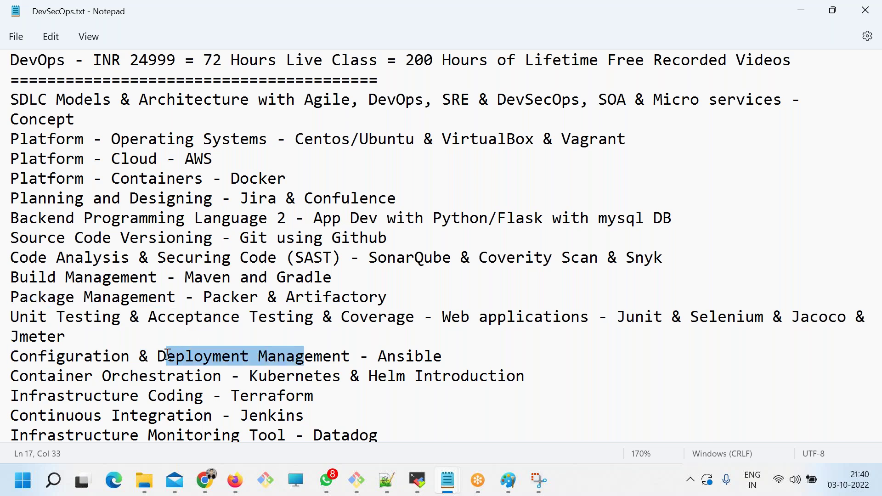
# Highlight the topics from Operating Systems through Ansible and compare them with the DevOps toolchain in the dsdadad.txt notes.
pyautogui.moveTo(20, 140); pyautogui.dragTo(465, 365)
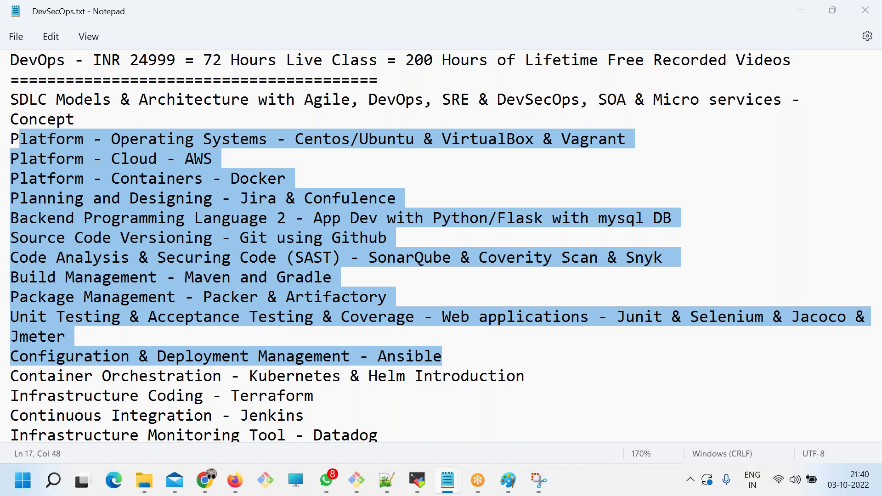
pyautogui.hotkey('alt', 'Tab')
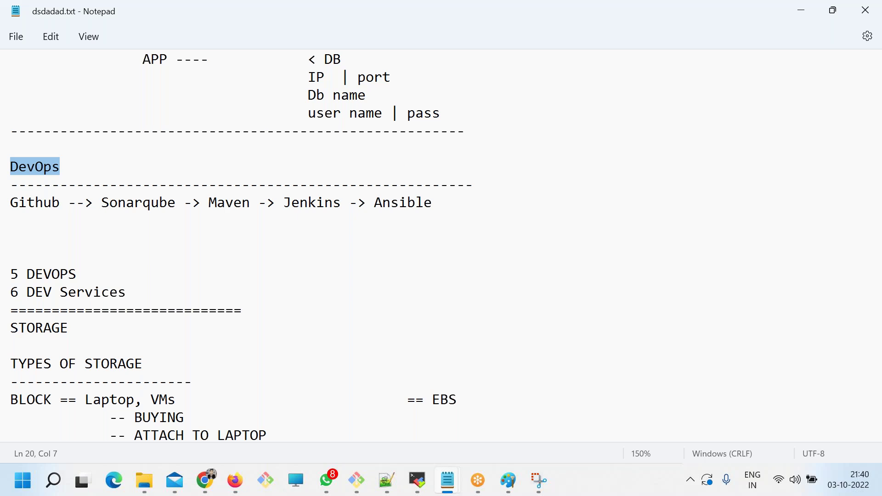
pyautogui.hotkey('alt', 'Tab')
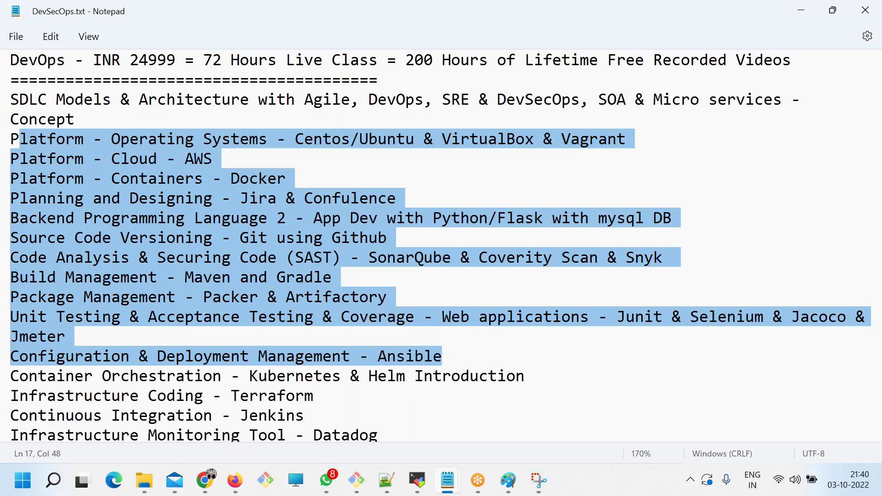
pyautogui.hotkey('alt', 'Tab')
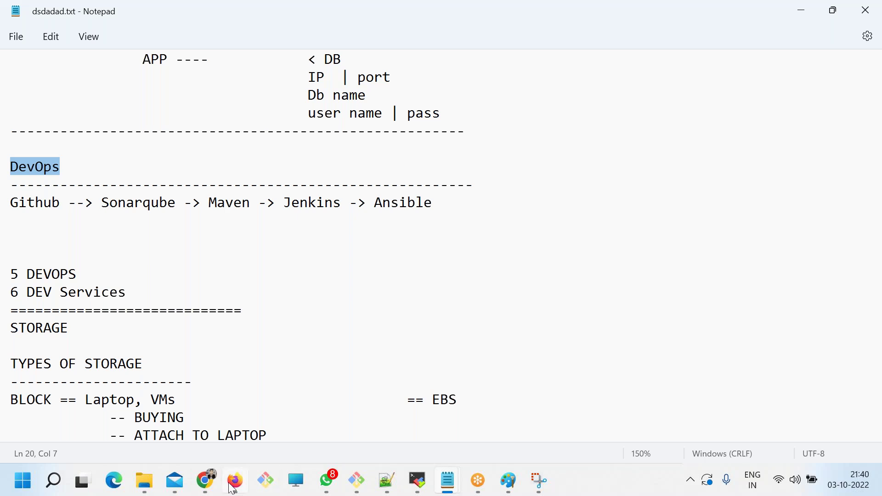
# Switch to the AWS console in Chrome and search the services for "dev tool".
pyautogui.moveTo(232, 489)
pyautogui.moveTo(202, 488)
pyautogui.click(148, 435)
pyautogui.scroll(6, 249, 322)
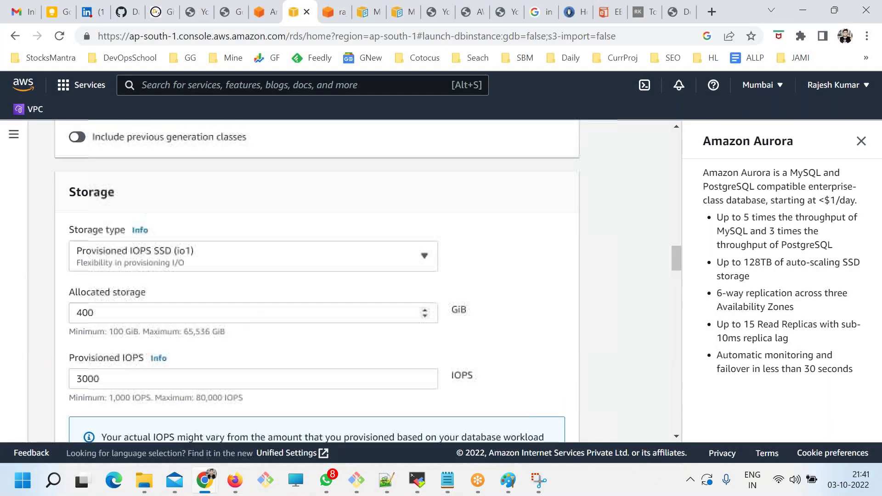
pyautogui.scroll(10, 249, 334)
pyautogui.hotkey('alt', 's')
pyautogui.write('dev')
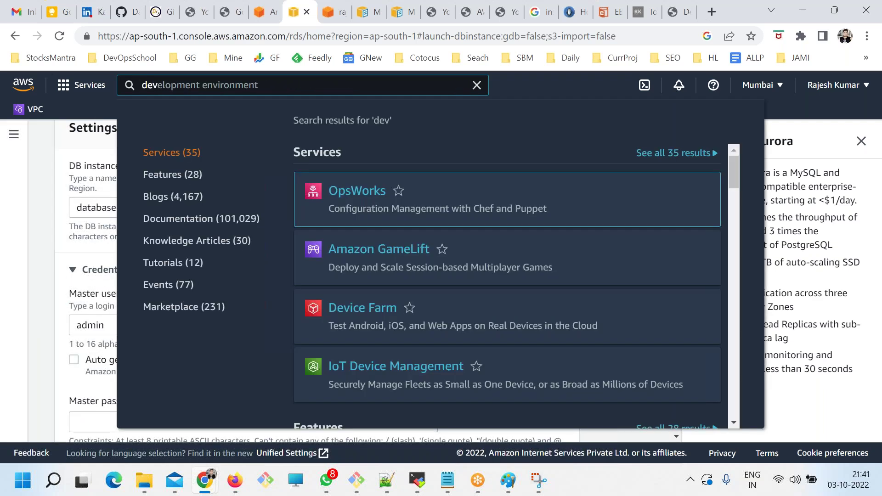
pyautogui.write(' tool')
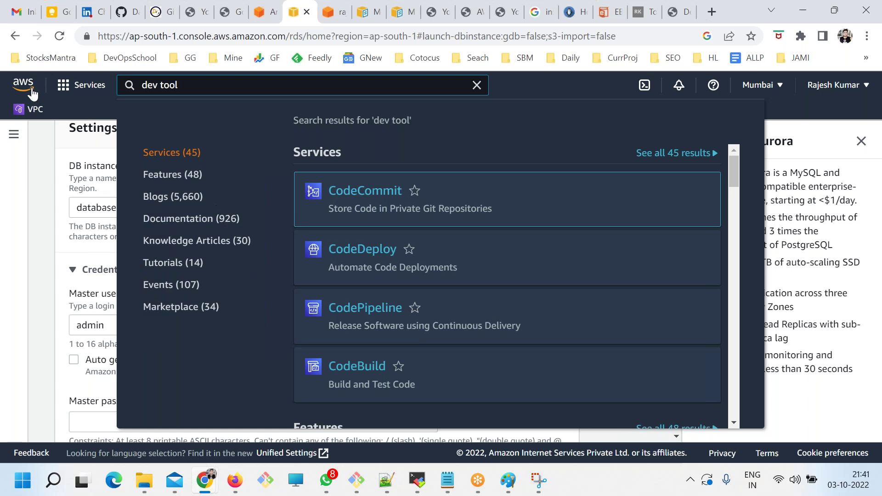
# Open the full AWS services list and show the services in the Developer Tools category.
pyautogui.click(86, 91)
pyautogui.scroll(-7, 123, 335)
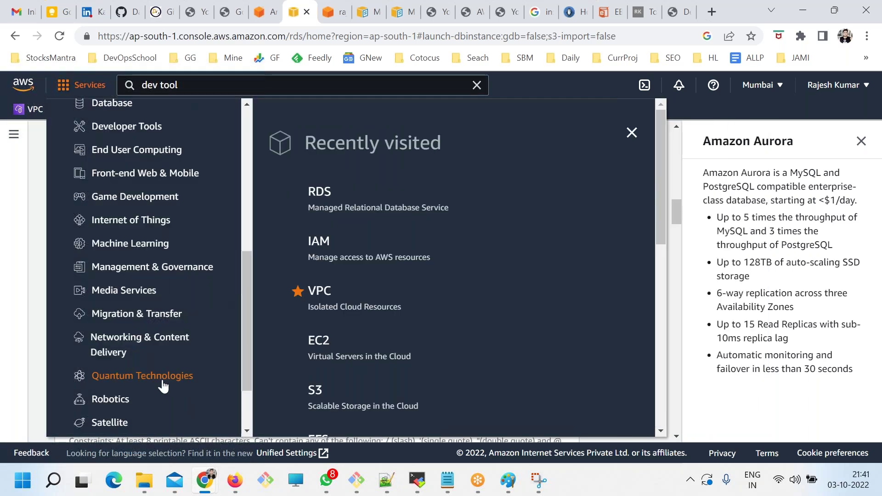
pyautogui.scroll(-3, 167, 360)
pyautogui.scroll(6, 173, 404)
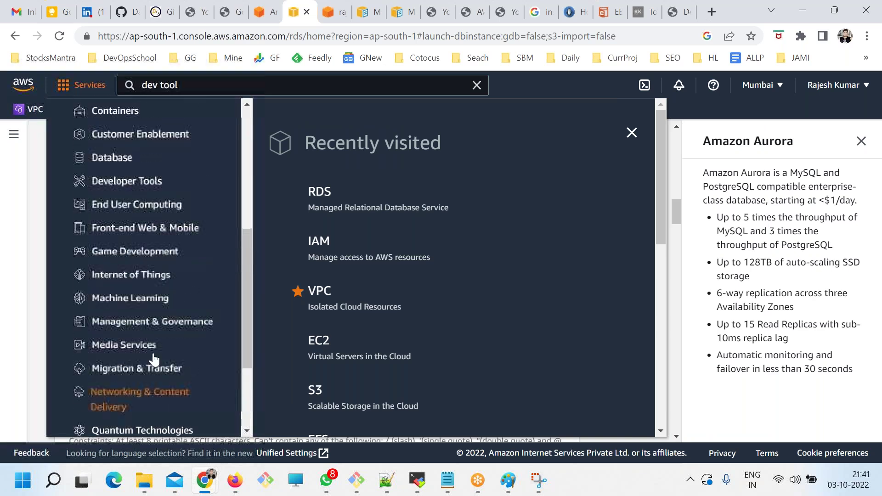
pyautogui.scroll(3, 153, 345)
pyautogui.click(133, 252)
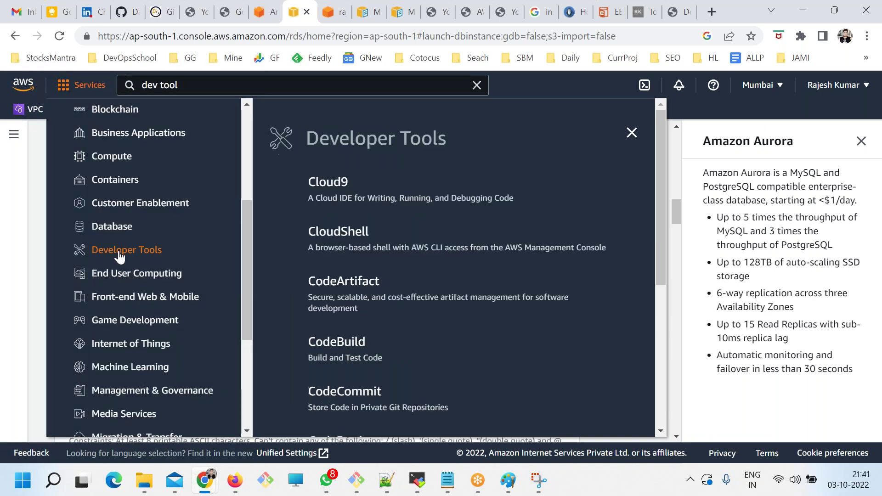
# Examine the Developer Tools services and their descriptions, from Cloud9 and CloudShell through CodePipeline, CodeStar and X-Ray.
pyautogui.scroll(-5, 468, 236)
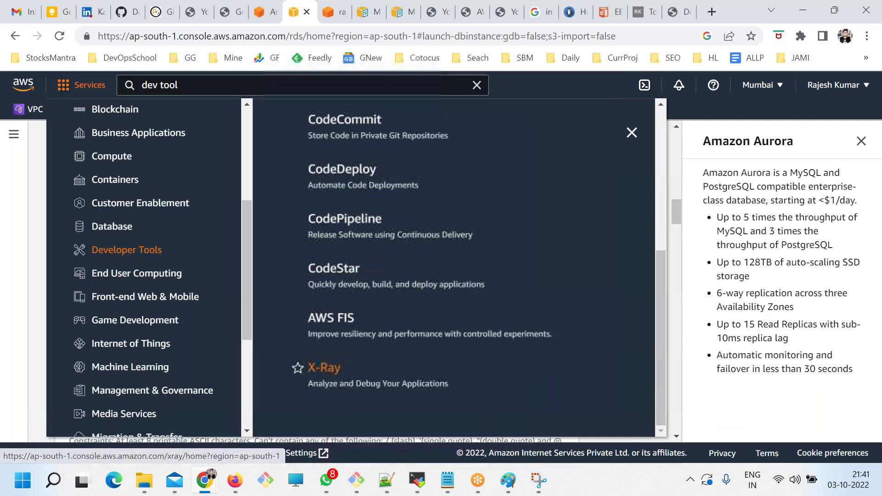
pyautogui.scroll(5, 346, 256)
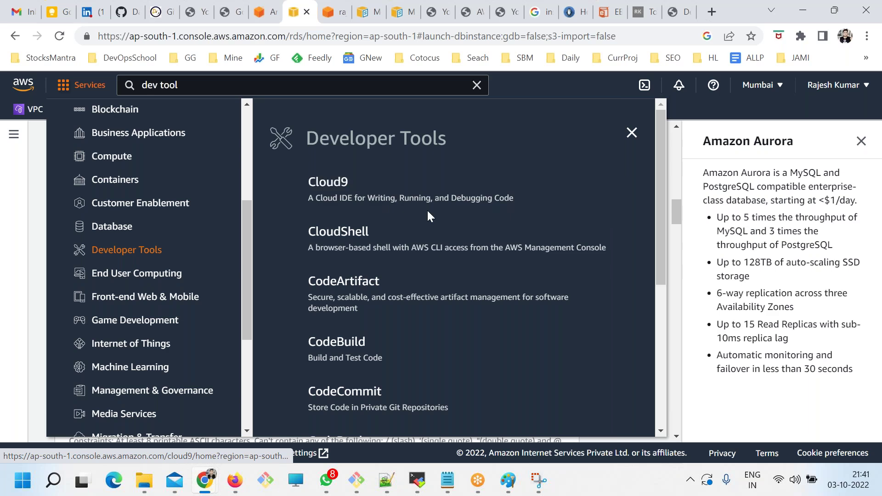
pyautogui.scroll(-1, 383, 239)
pyautogui.scroll(-1, 383, 285)
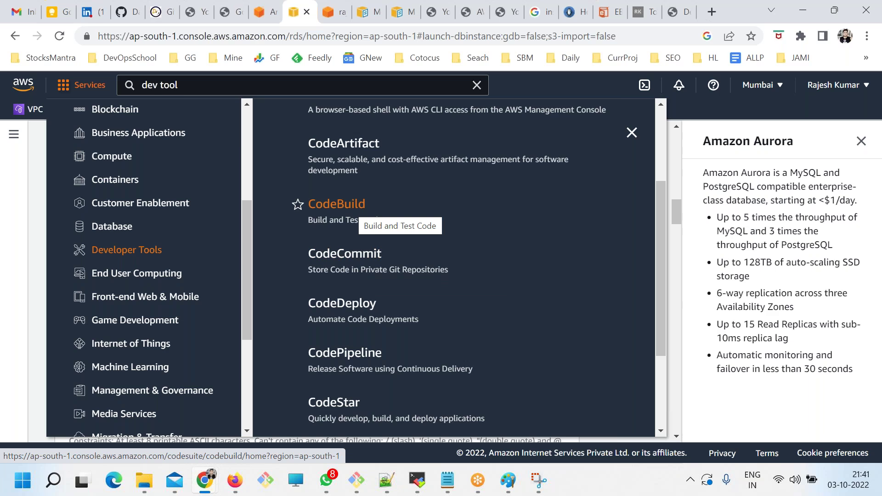
pyautogui.scroll(-1, 358, 225)
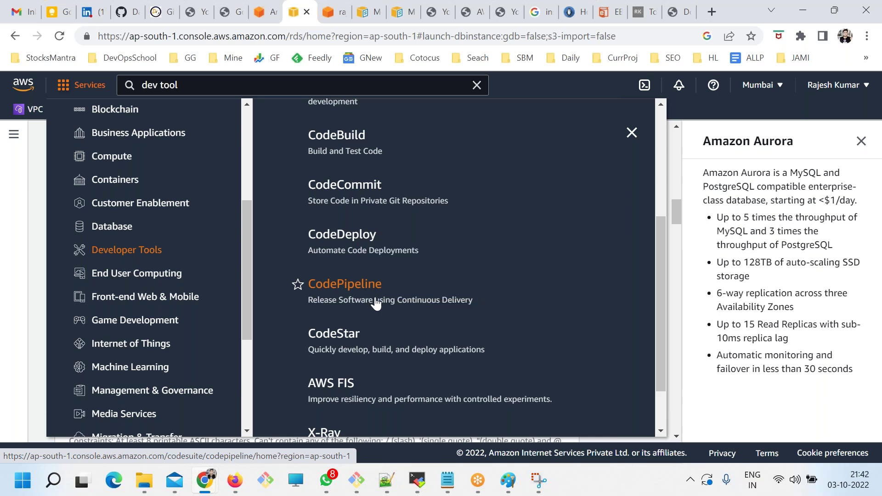
pyautogui.scroll(-2, 375, 294)
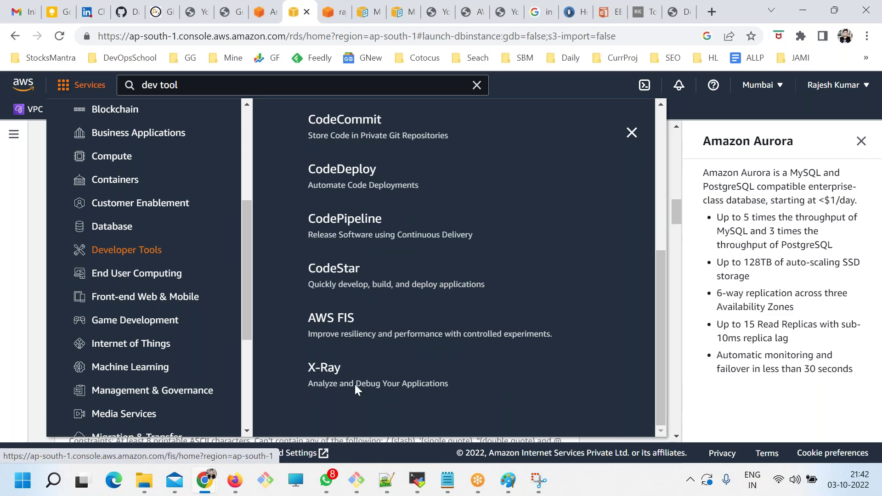
pyautogui.scroll(6, 400, 346)
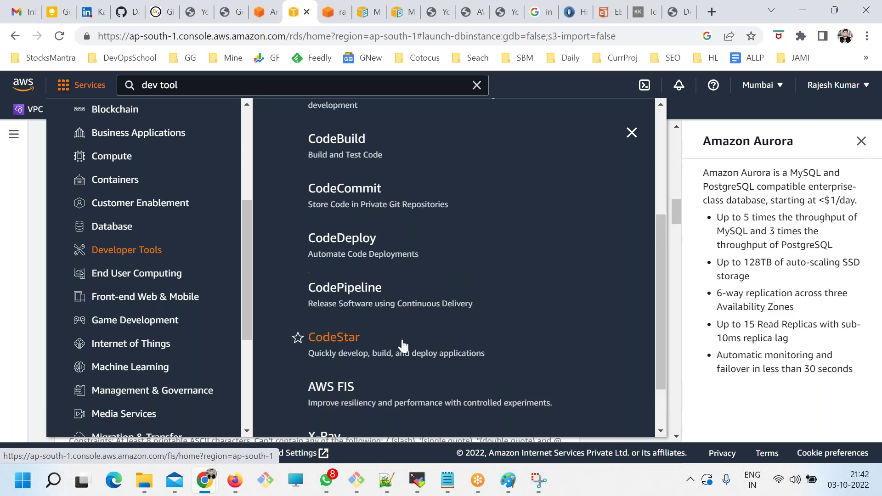
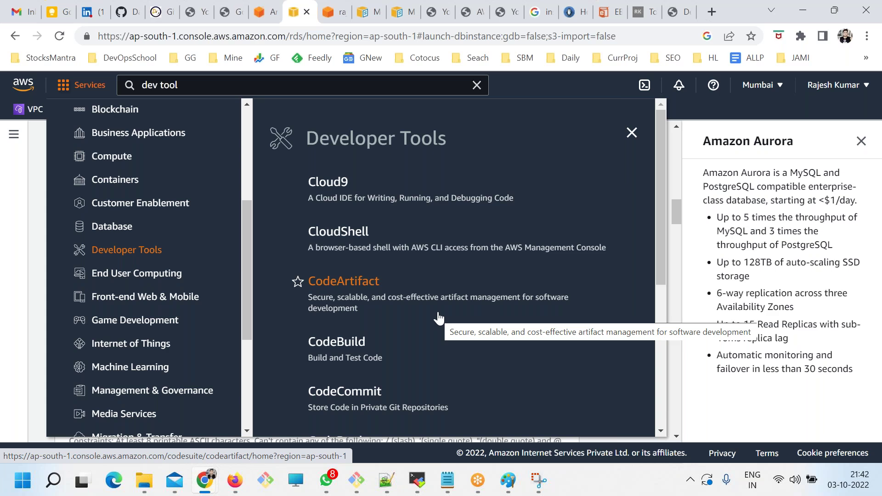
pyautogui.scroll(-1, 436, 317)
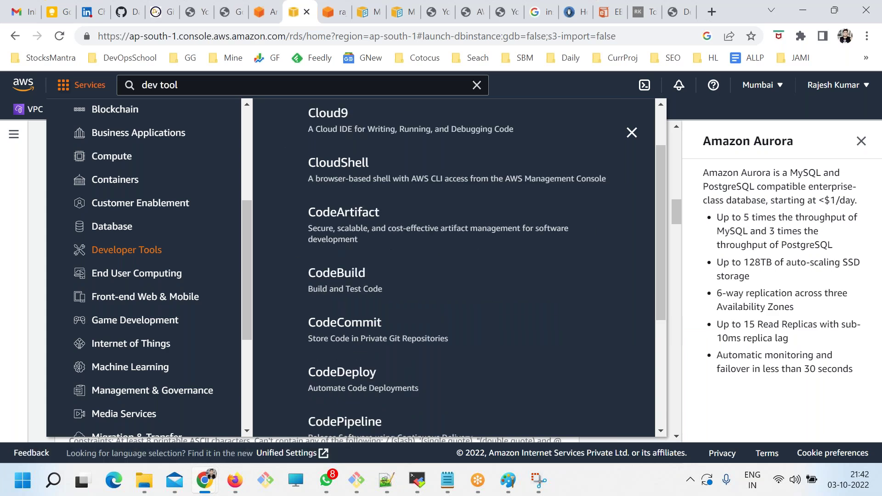
pyautogui.scroll(-3, 569, 335)
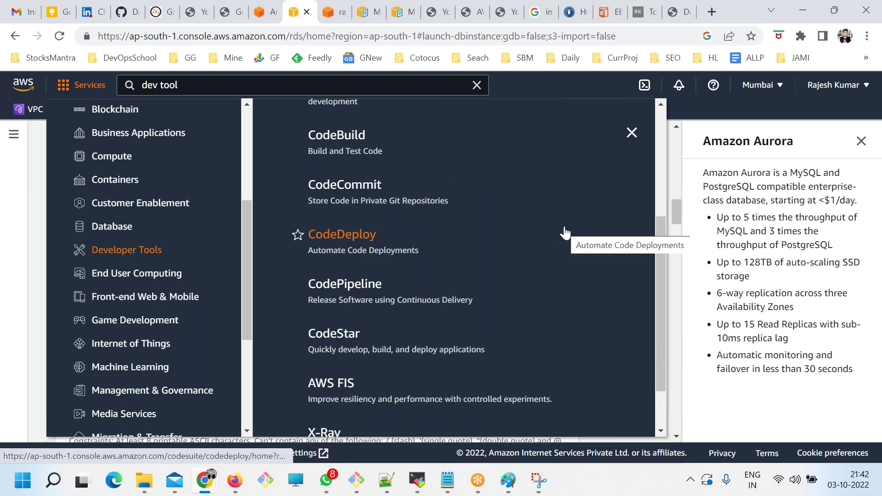
pyautogui.scroll(-2, 543, 261)
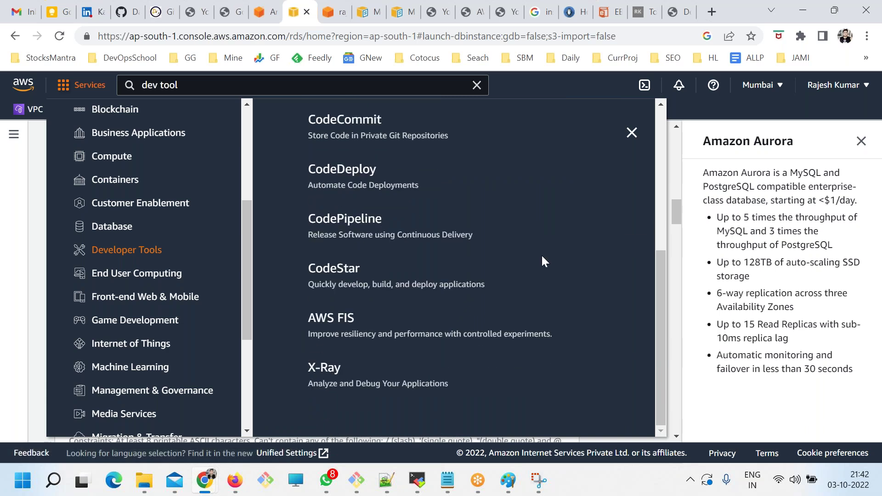
pyautogui.scroll(5, 536, 256)
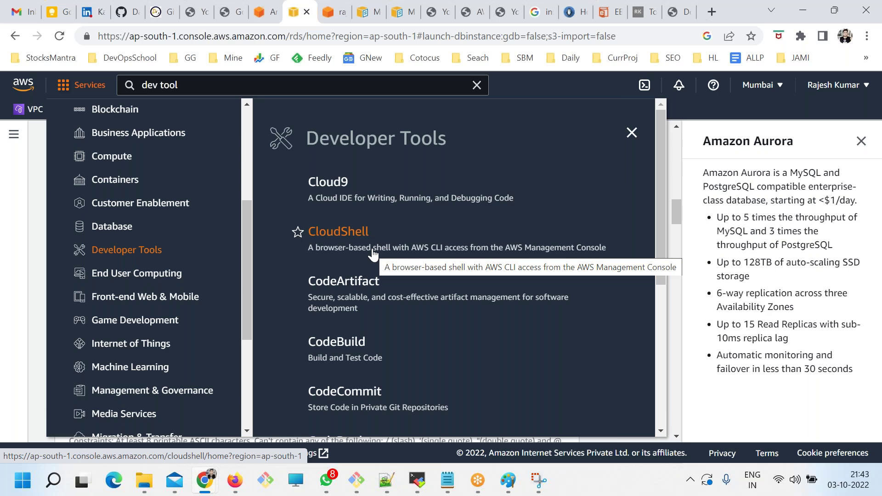
# Open CodeCommit from the Developer Tools services and look through its list of repositories.
pyautogui.scroll(-3, 370, 276)
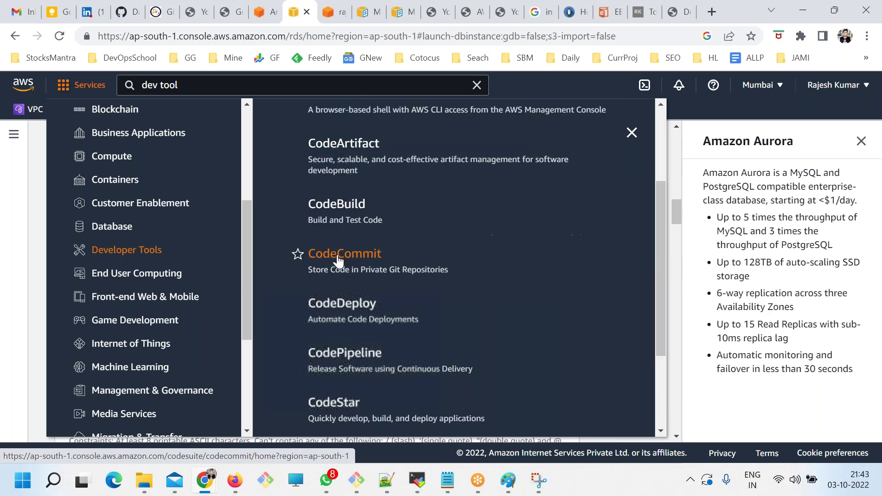
pyautogui.click(340, 254)
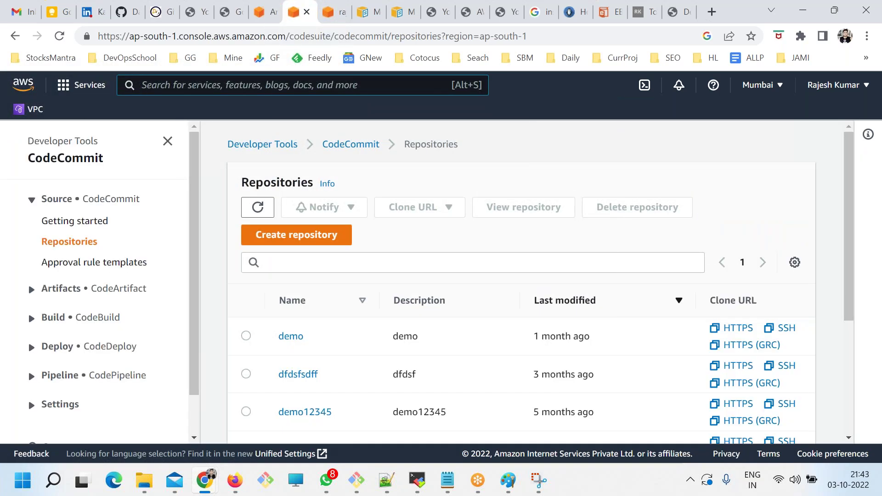
pyautogui.scroll(-3, 276, 290)
pyautogui.scroll(3, 227, 278)
pyautogui.scroll(-3, 299, 276)
pyautogui.scroll(-2, 374, 308)
pyautogui.scroll(5, 372, 305)
pyautogui.scroll(-3, 361, 191)
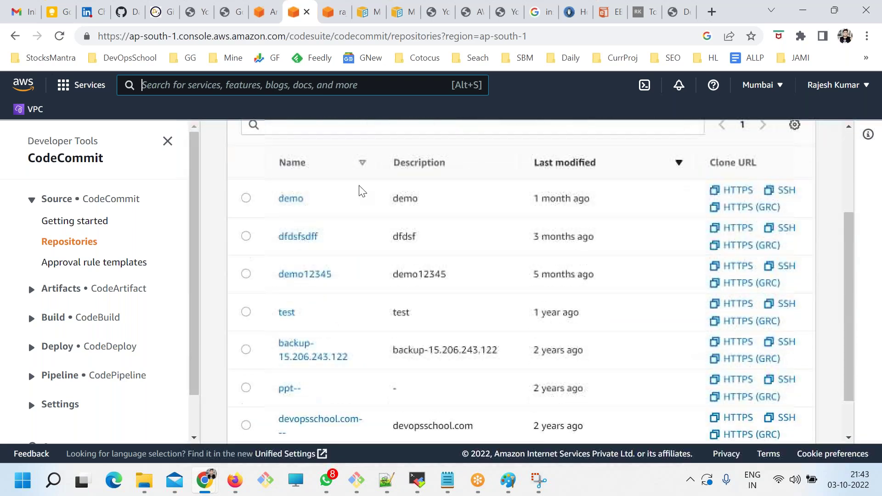
# Open the demo repository and review its HTTPS connection steps and file list.
pyautogui.click(288, 199)
pyautogui.scroll(-3, 483, 305)
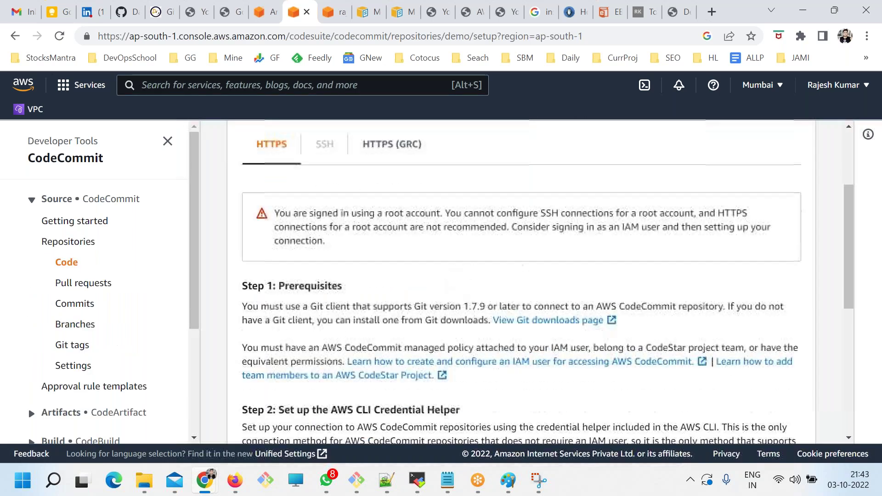
pyautogui.scroll(3, 425, 342)
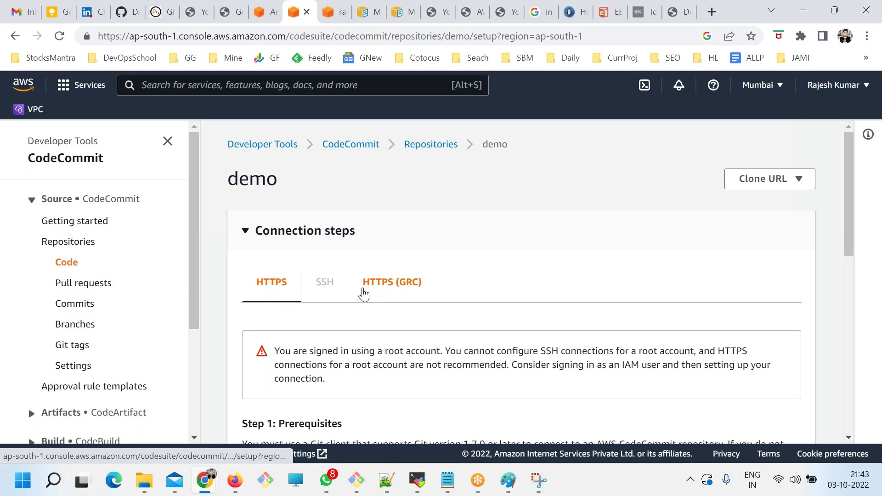
pyautogui.scroll(-9, 363, 291)
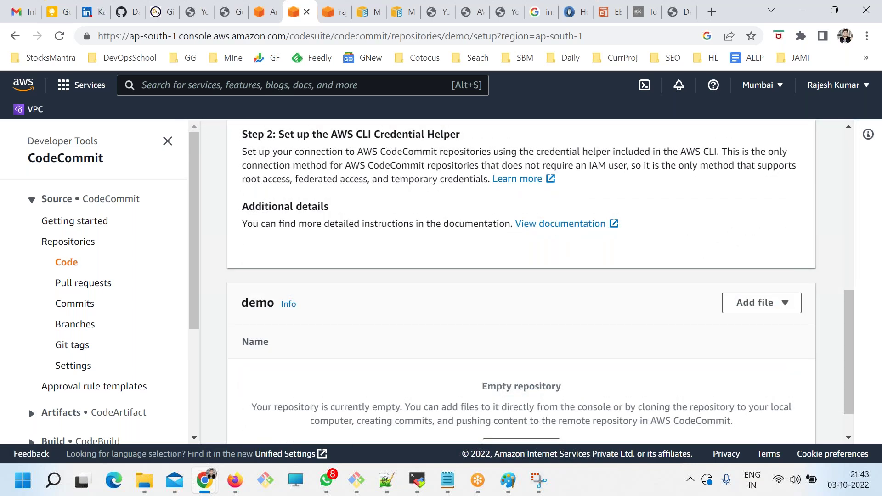
# Switch to the dsdadad.txt notes in Notepad and highlight the "6 DEV Services" line.
pyautogui.click(447, 480)
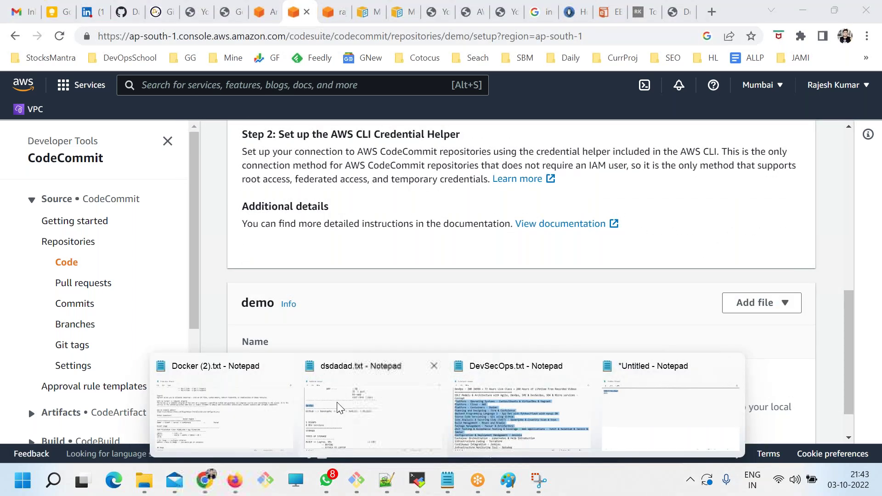
pyautogui.click(366, 405)
pyautogui.click(100, 254)
pyautogui.moveTo(130, 296); pyautogui.dragTo(8, 291)
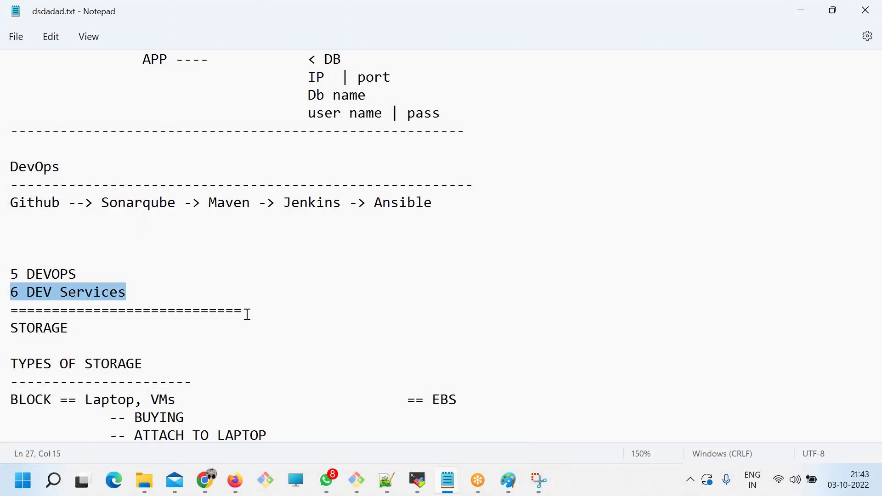
pyautogui.click(181, 299)
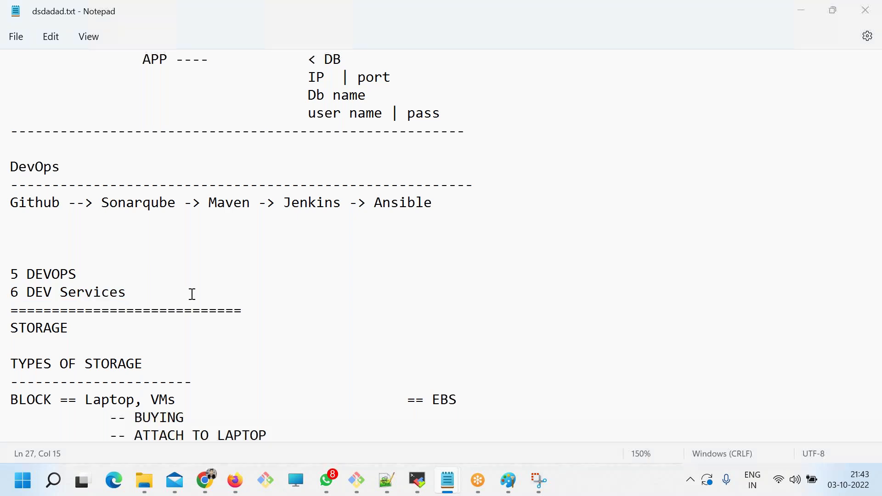
# Switch back to the AWS console in Chrome and search the services for "ses", "sqs" and "sns" in turn.
pyautogui.hotkey('alt', 'Tab')
pyautogui.click(254, 83)
pyautogui.write('ses')
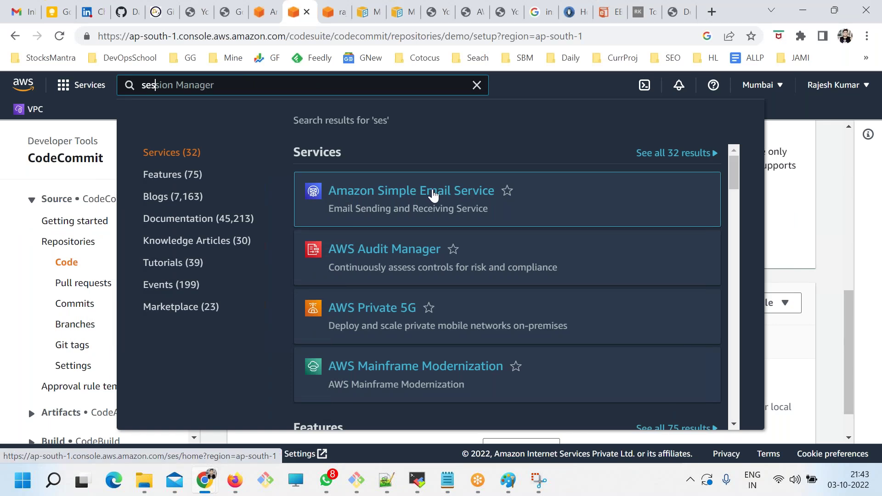
pyautogui.press('BackSpace')
pyautogui.press('BackSpace')
pyautogui.press('BackSpace')
pyautogui.write('sqs')
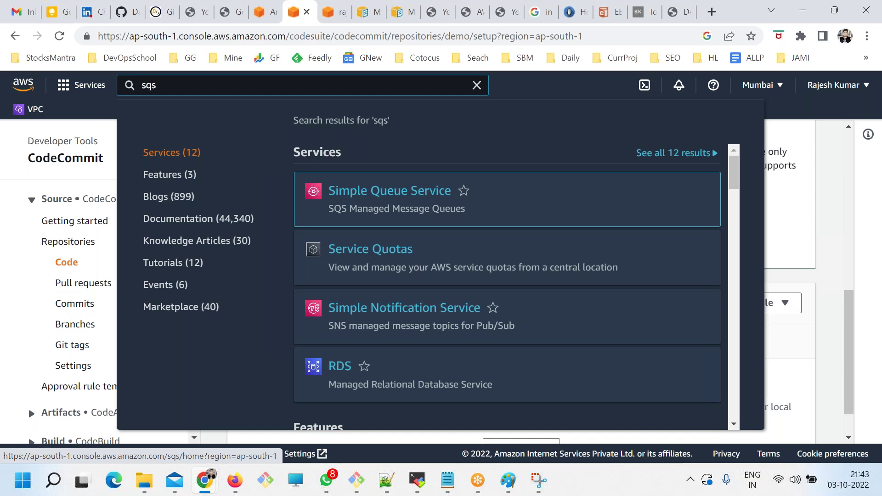
pyautogui.hotkey('ctrl', 'a')
pyautogui.write('sns')
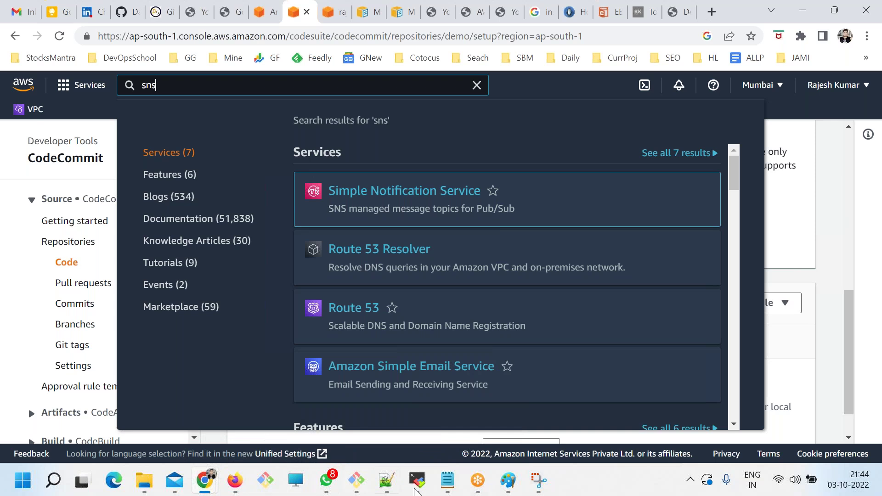
# Return to the dsdadad.txt notes in Notepad.
pyautogui.click(448, 487)
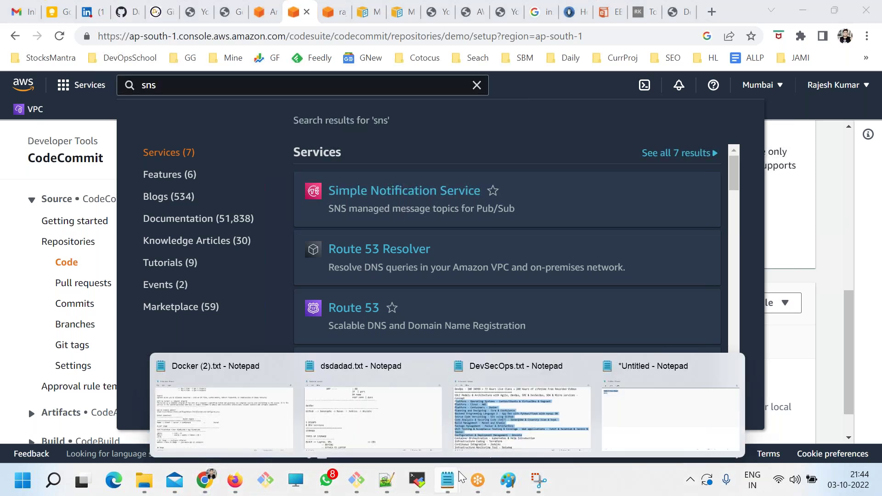
pyautogui.click(373, 404)
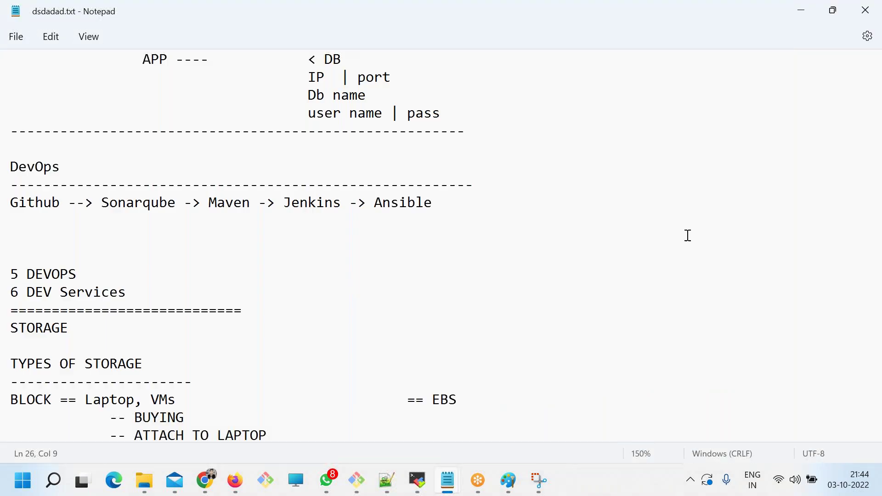